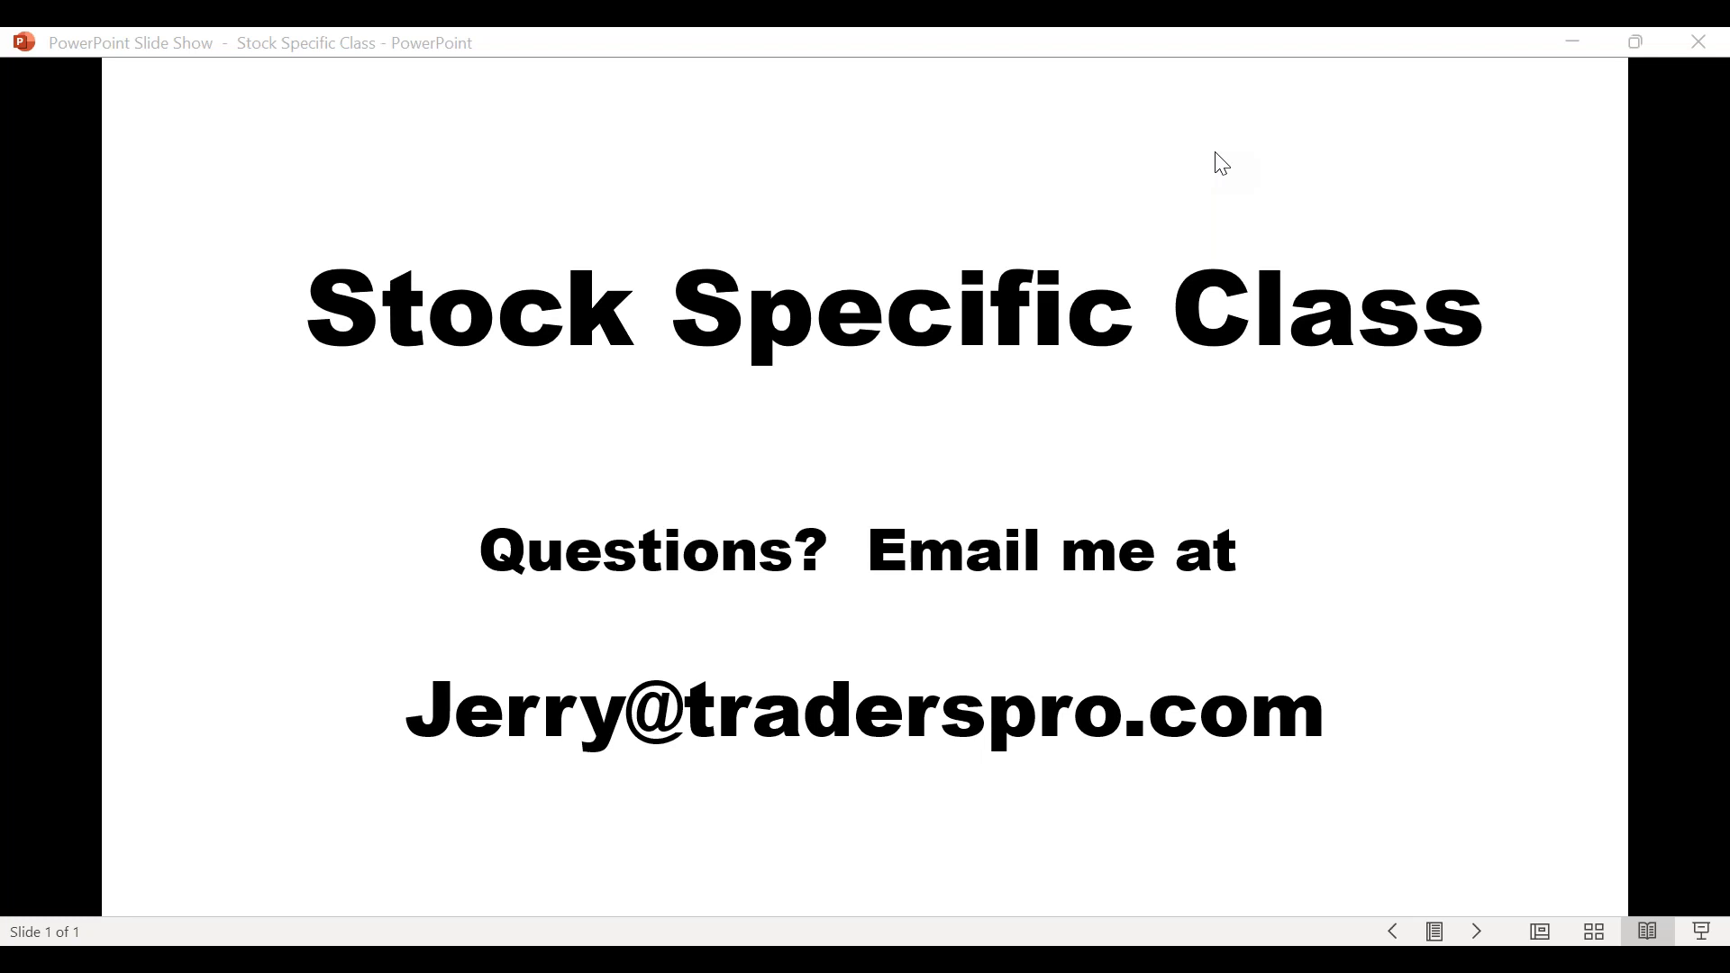
# Minimize the slide show and review the Long Term Market Timing Signals charts and commentary in the TradersPro browser page
pyautogui.click(1573, 42)
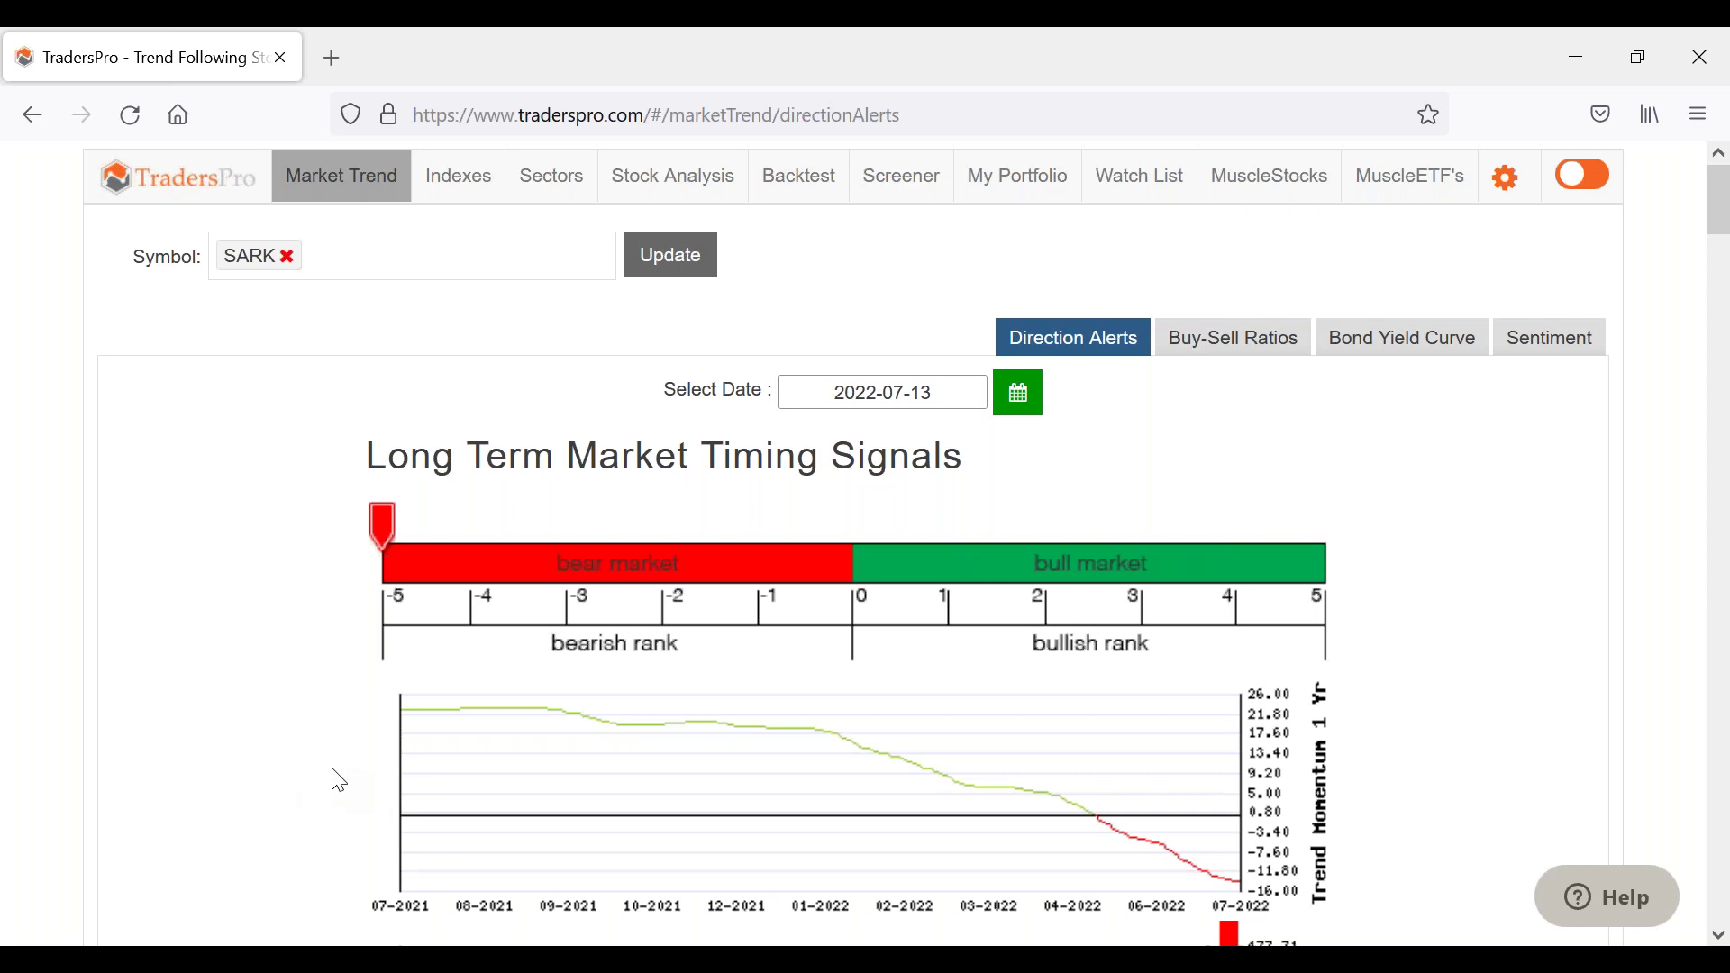
pyautogui.scroll(-5, 283, 792)
pyautogui.scroll(-4, 286, 793)
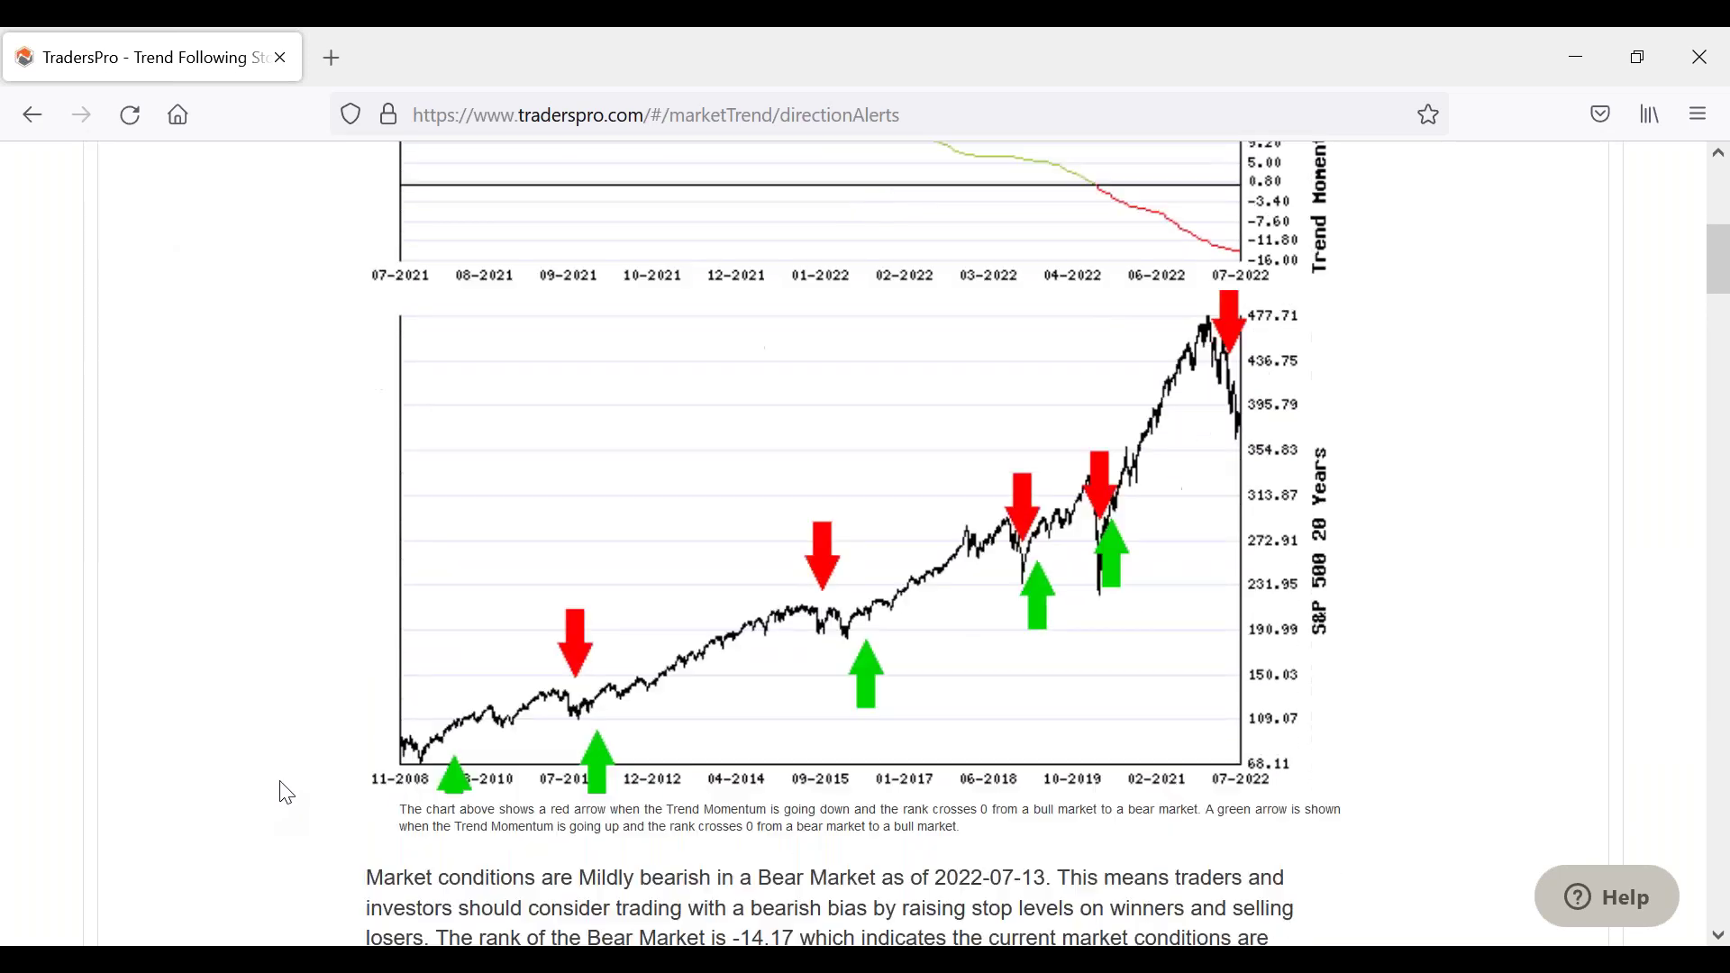
pyautogui.scroll(1, 288, 793)
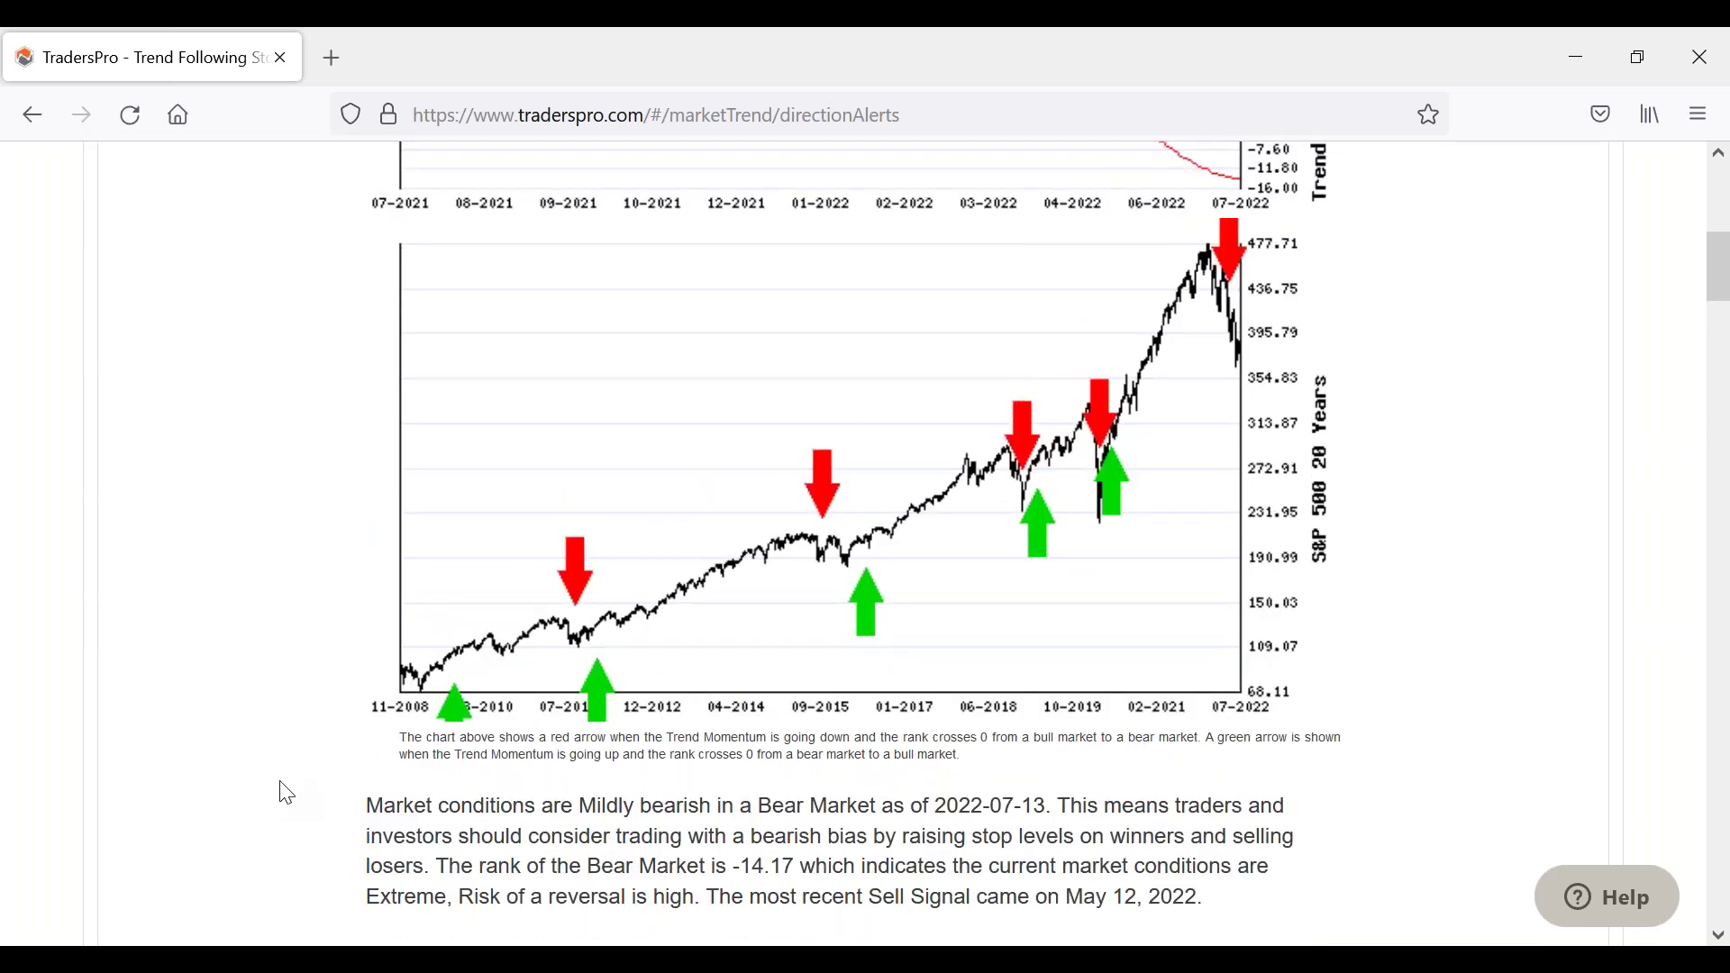
pyautogui.scroll(-5, 288, 775)
pyautogui.scroll(13, 304, 729)
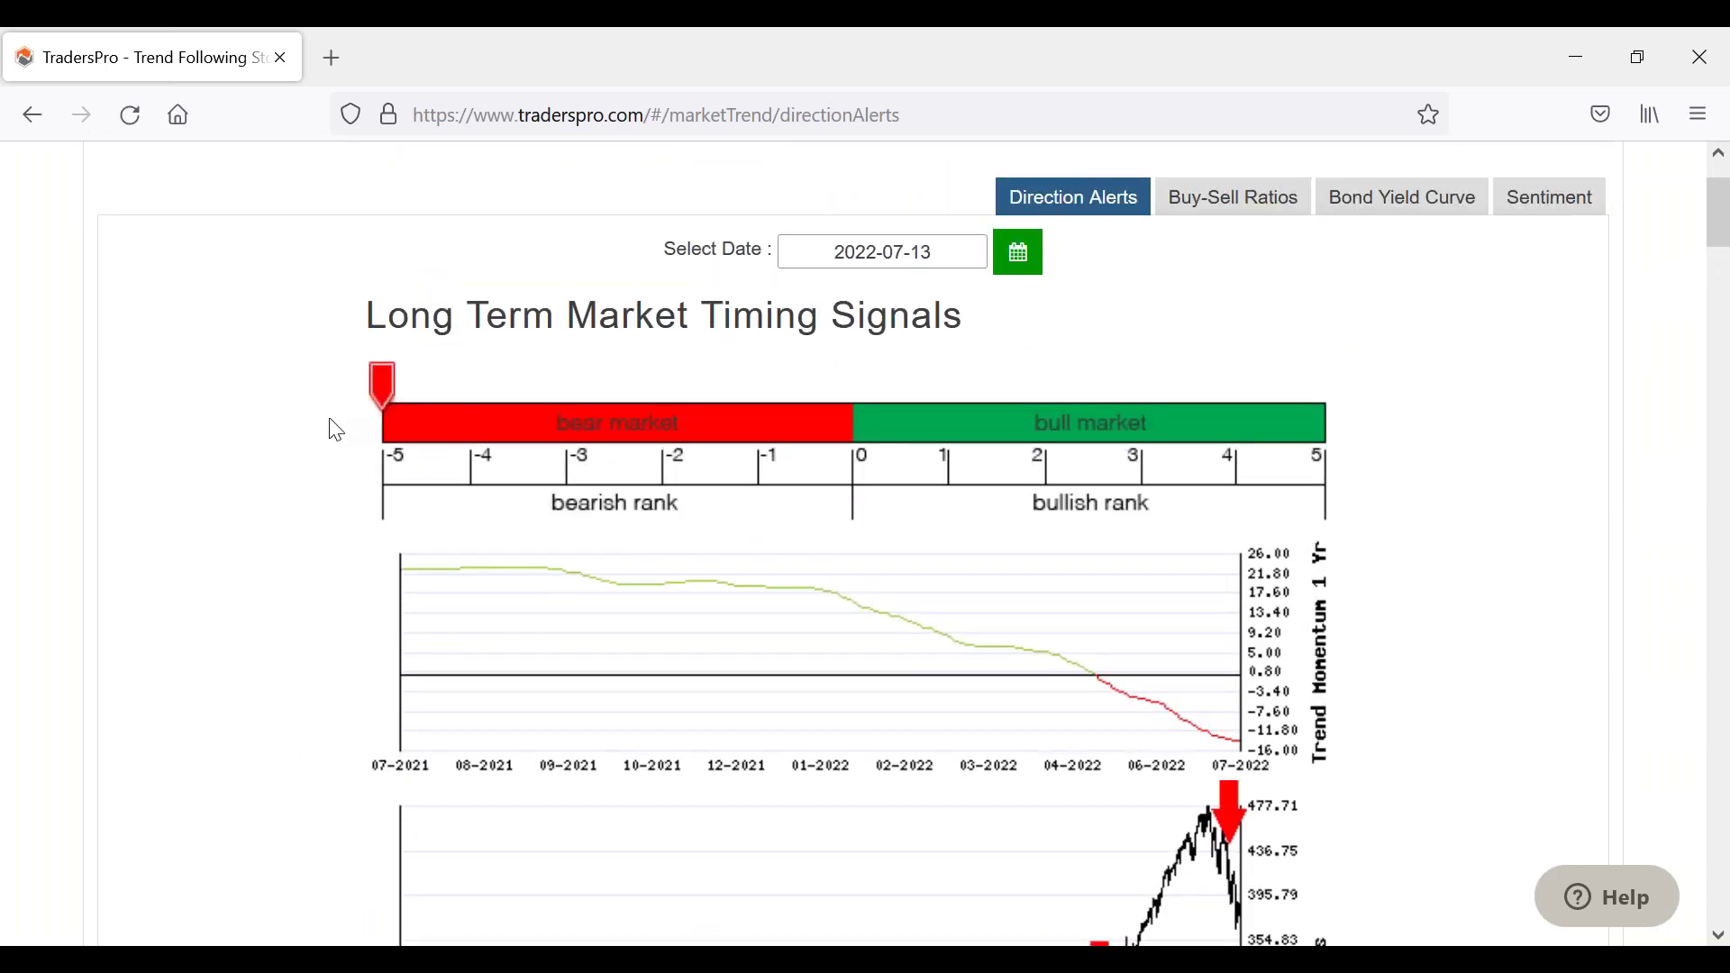
# Review the Momentum Indicator and Breadth Indicator sections, temporarily marking the current reading on the breadth gauge
pyautogui.scroll(-11, 303, 639)
pyautogui.scroll(-15, 297, 685)
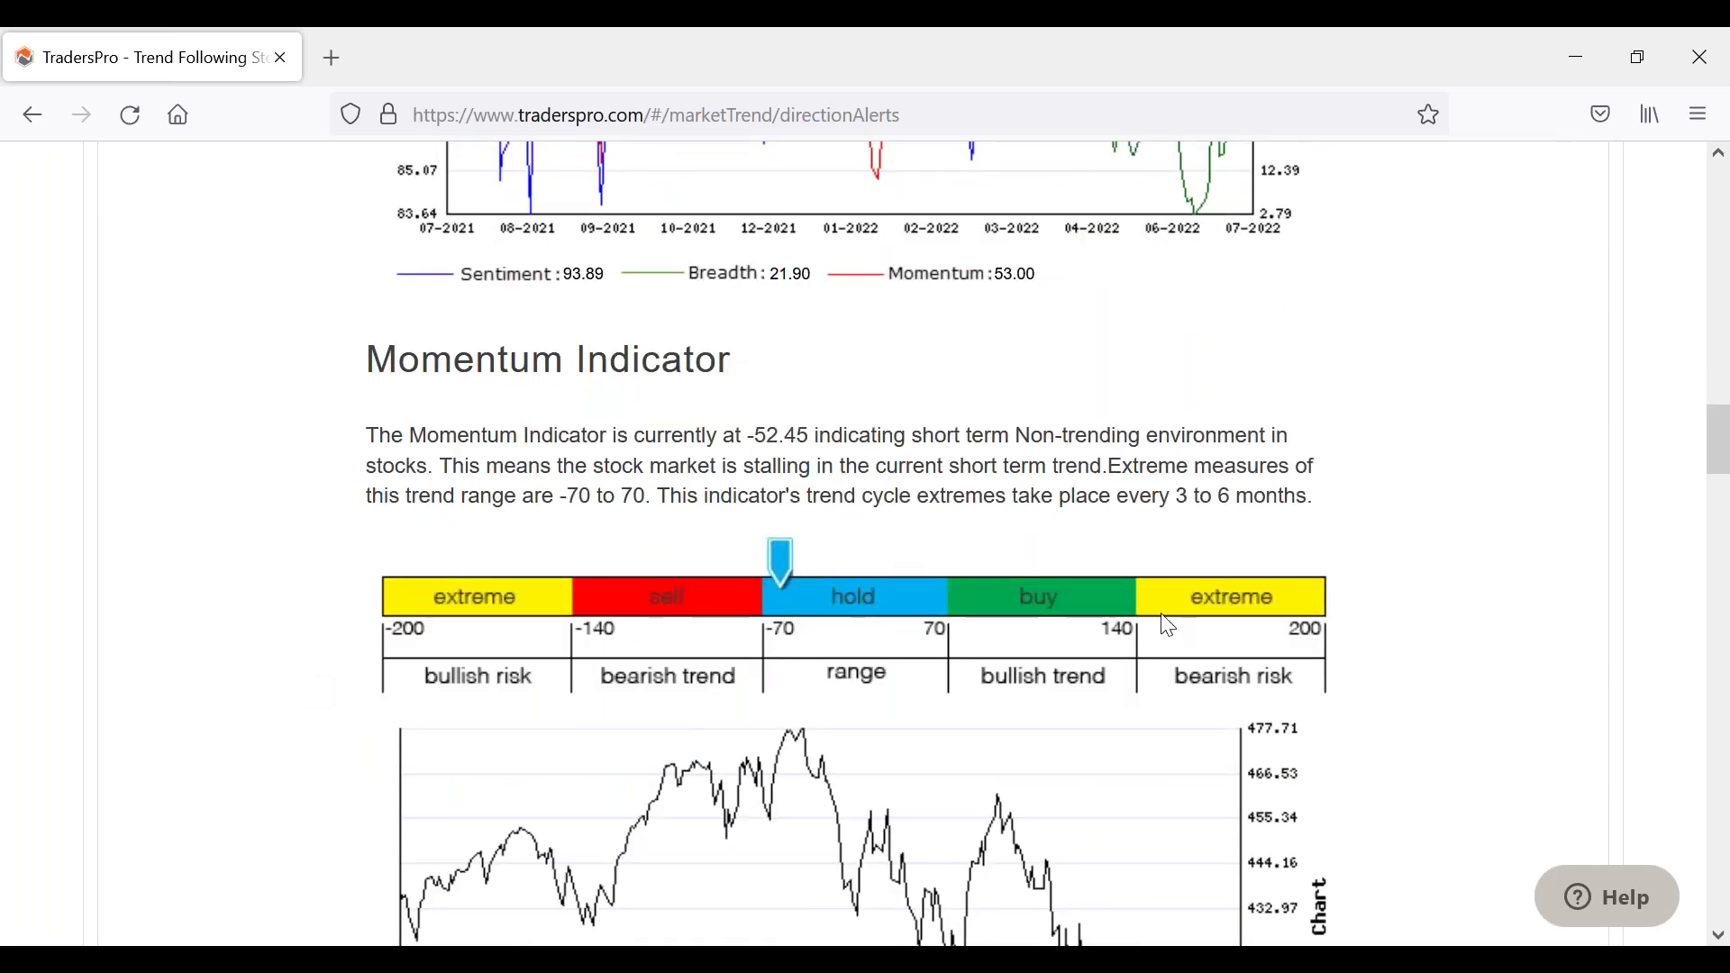
pyautogui.scroll(-8, 388, 713)
pyautogui.scroll(-8, 364, 742)
pyautogui.scroll(-1, 609, 658)
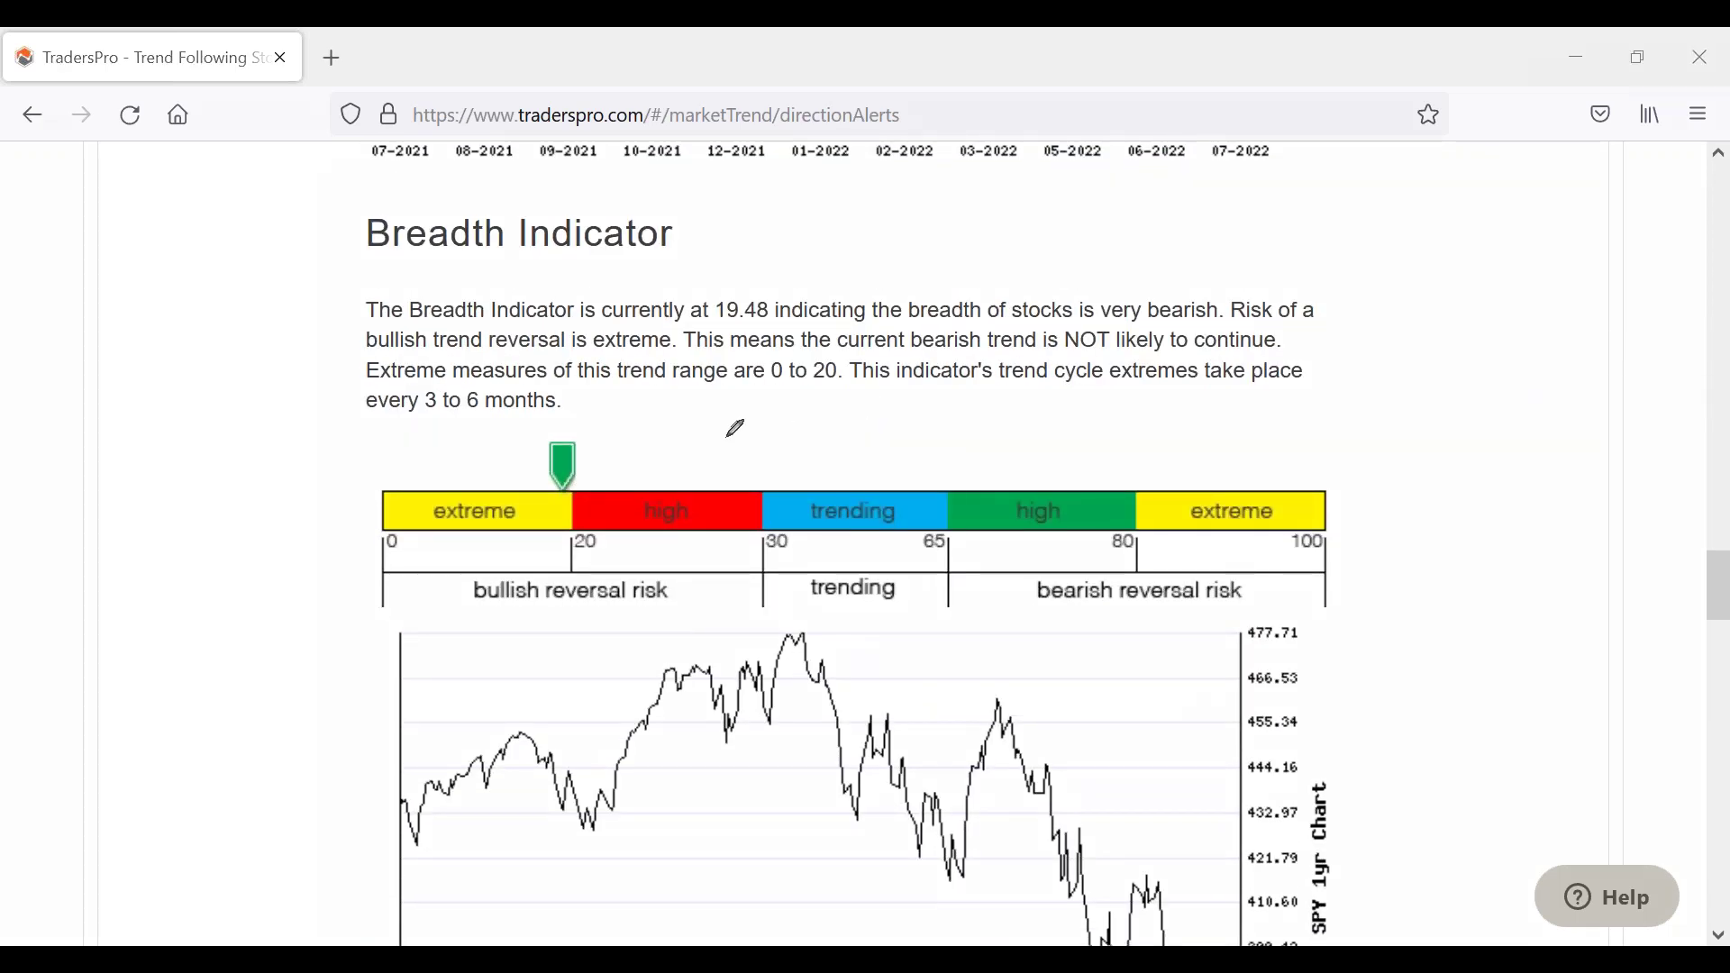
pyautogui.moveTo(578, 423)
pyautogui.mouseDown()
pyautogui.moveTo(530, 466)
pyautogui.moveTo(589, 488)
pyautogui.moveTo(585, 431)
pyautogui.mouseUp()
pyautogui.press('Escape')
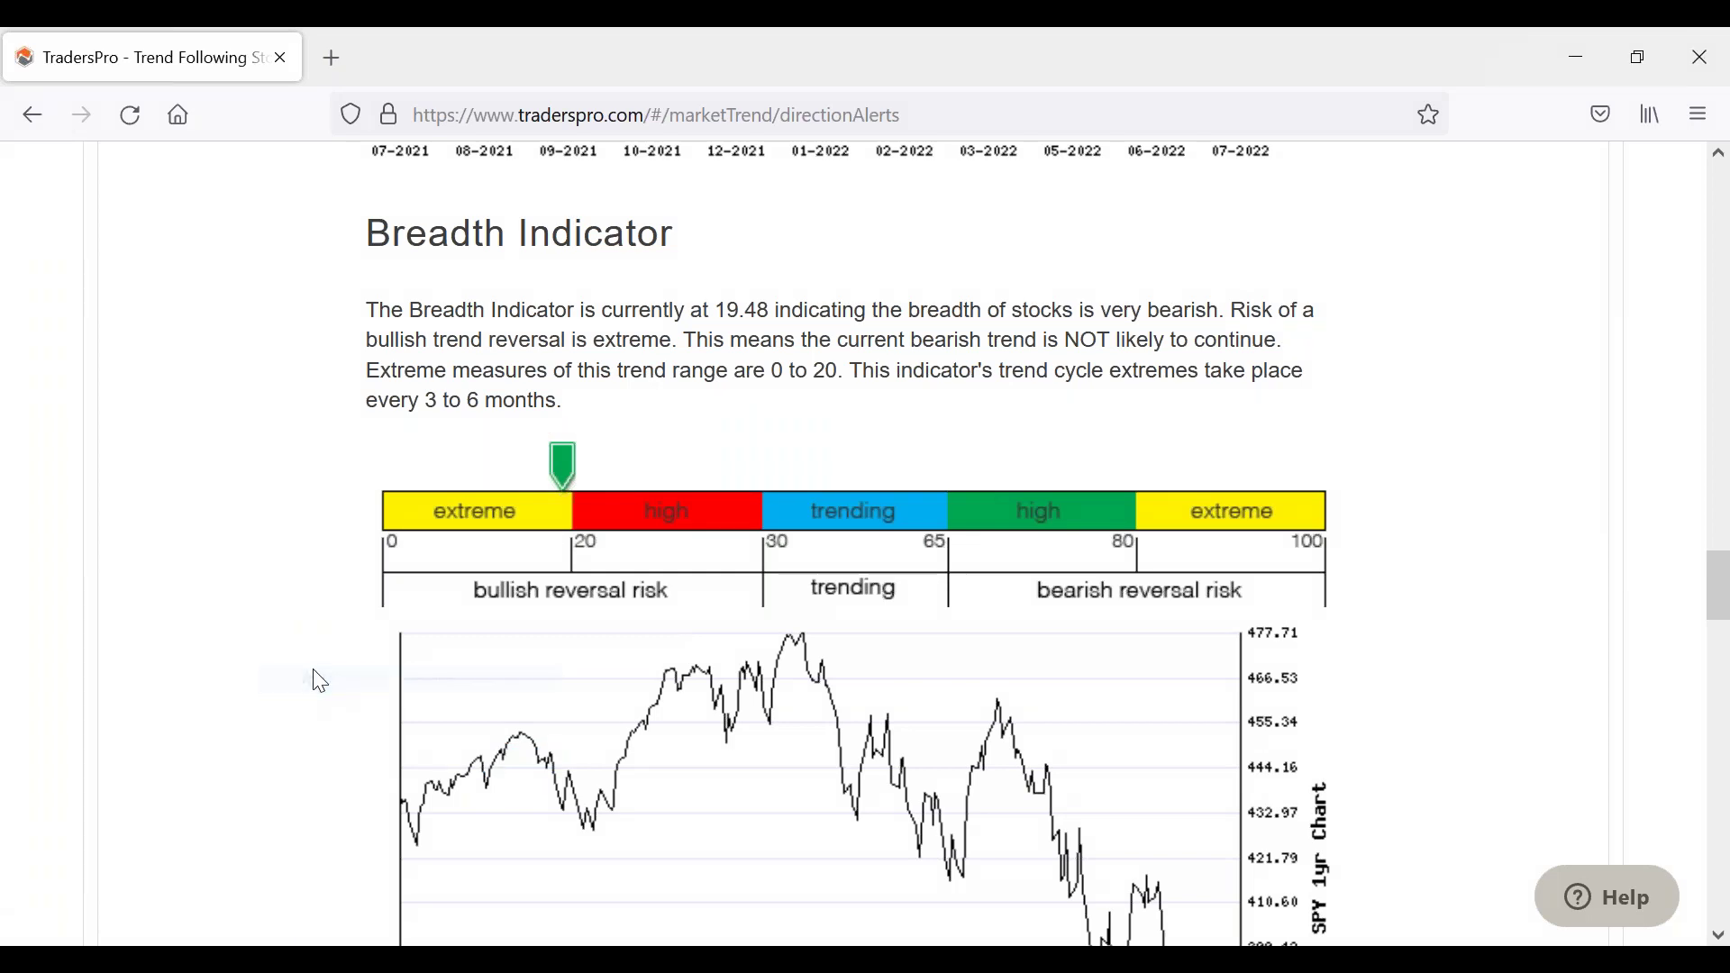
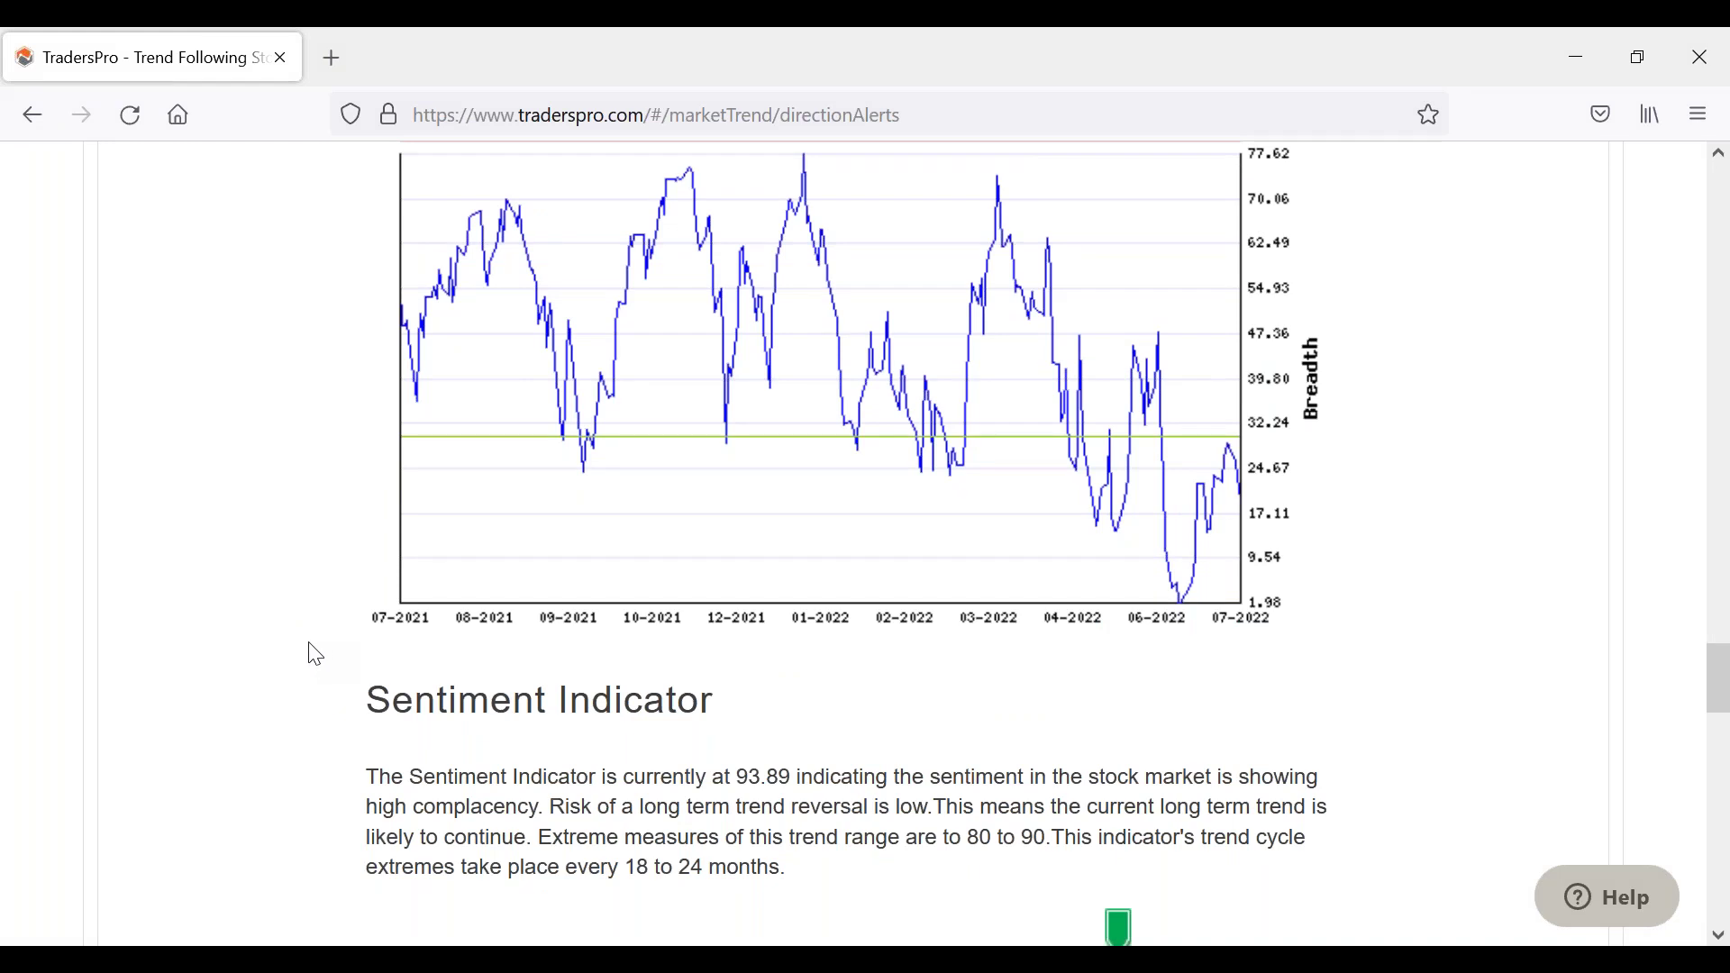
# Read the Sentiment Indicator section and its reversal risk gauge, then go back to the start of the Direction Alerts page
pyautogui.scroll(-1, 315, 655)
pyautogui.scroll(-4, 314, 656)
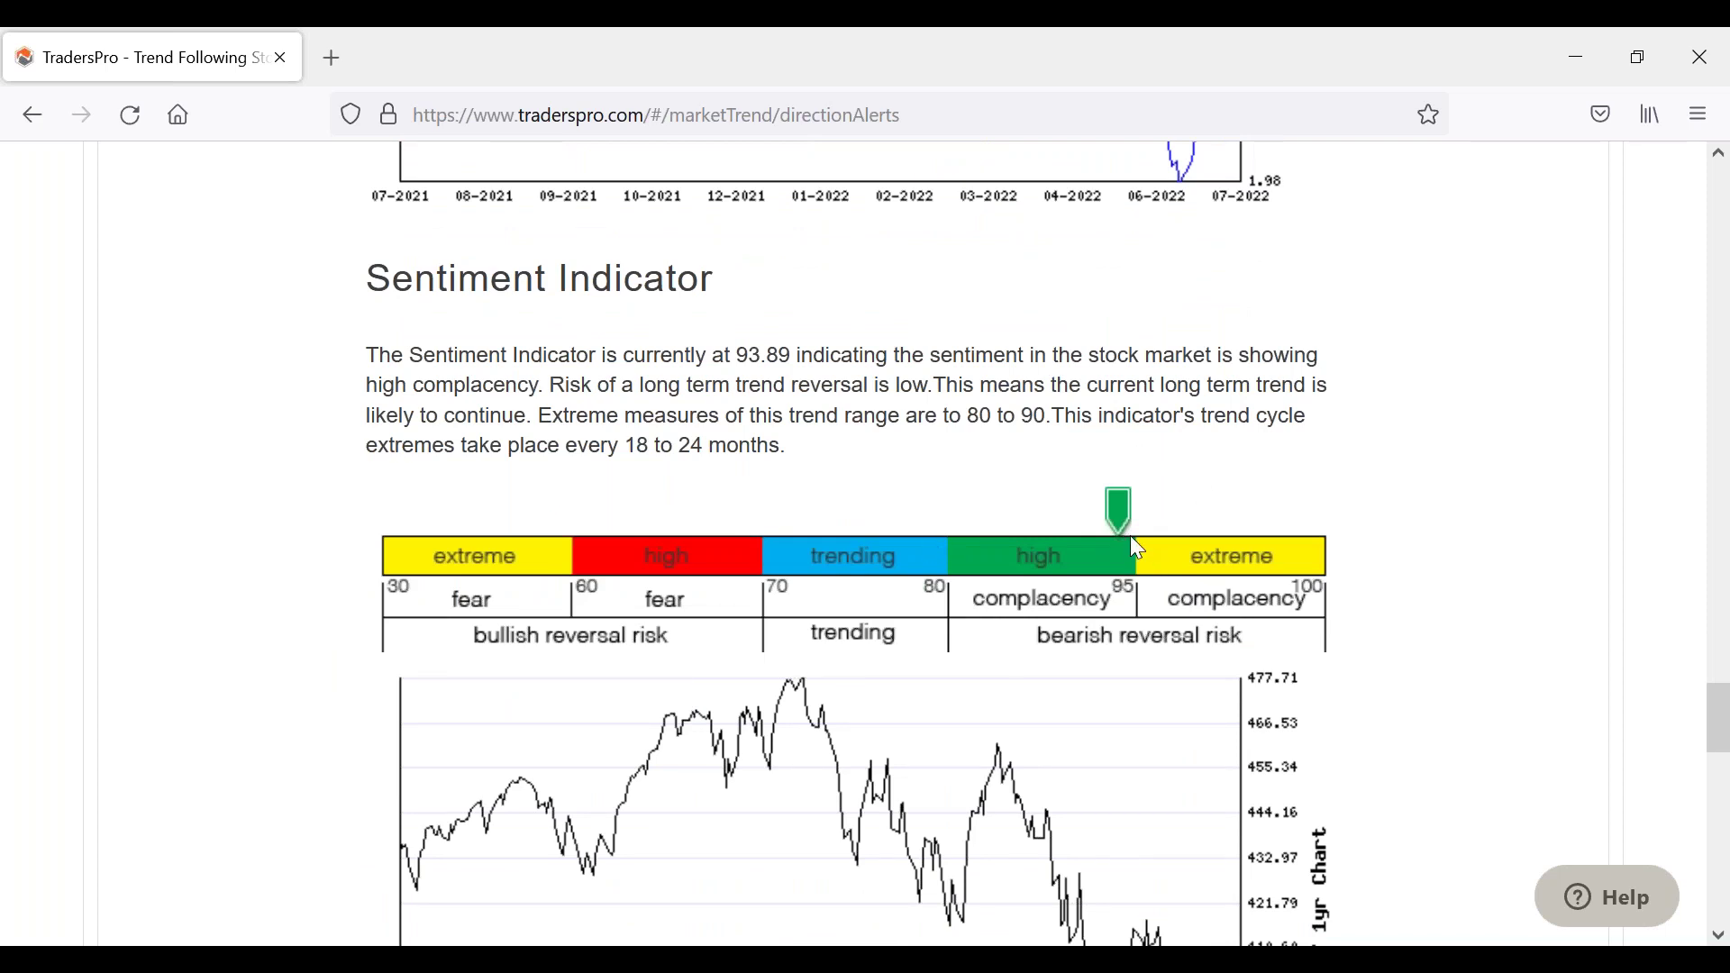
pyautogui.scroll(-8, 1130, 535)
pyautogui.scroll(20, 1122, 550)
pyautogui.scroll(20, 1122, 560)
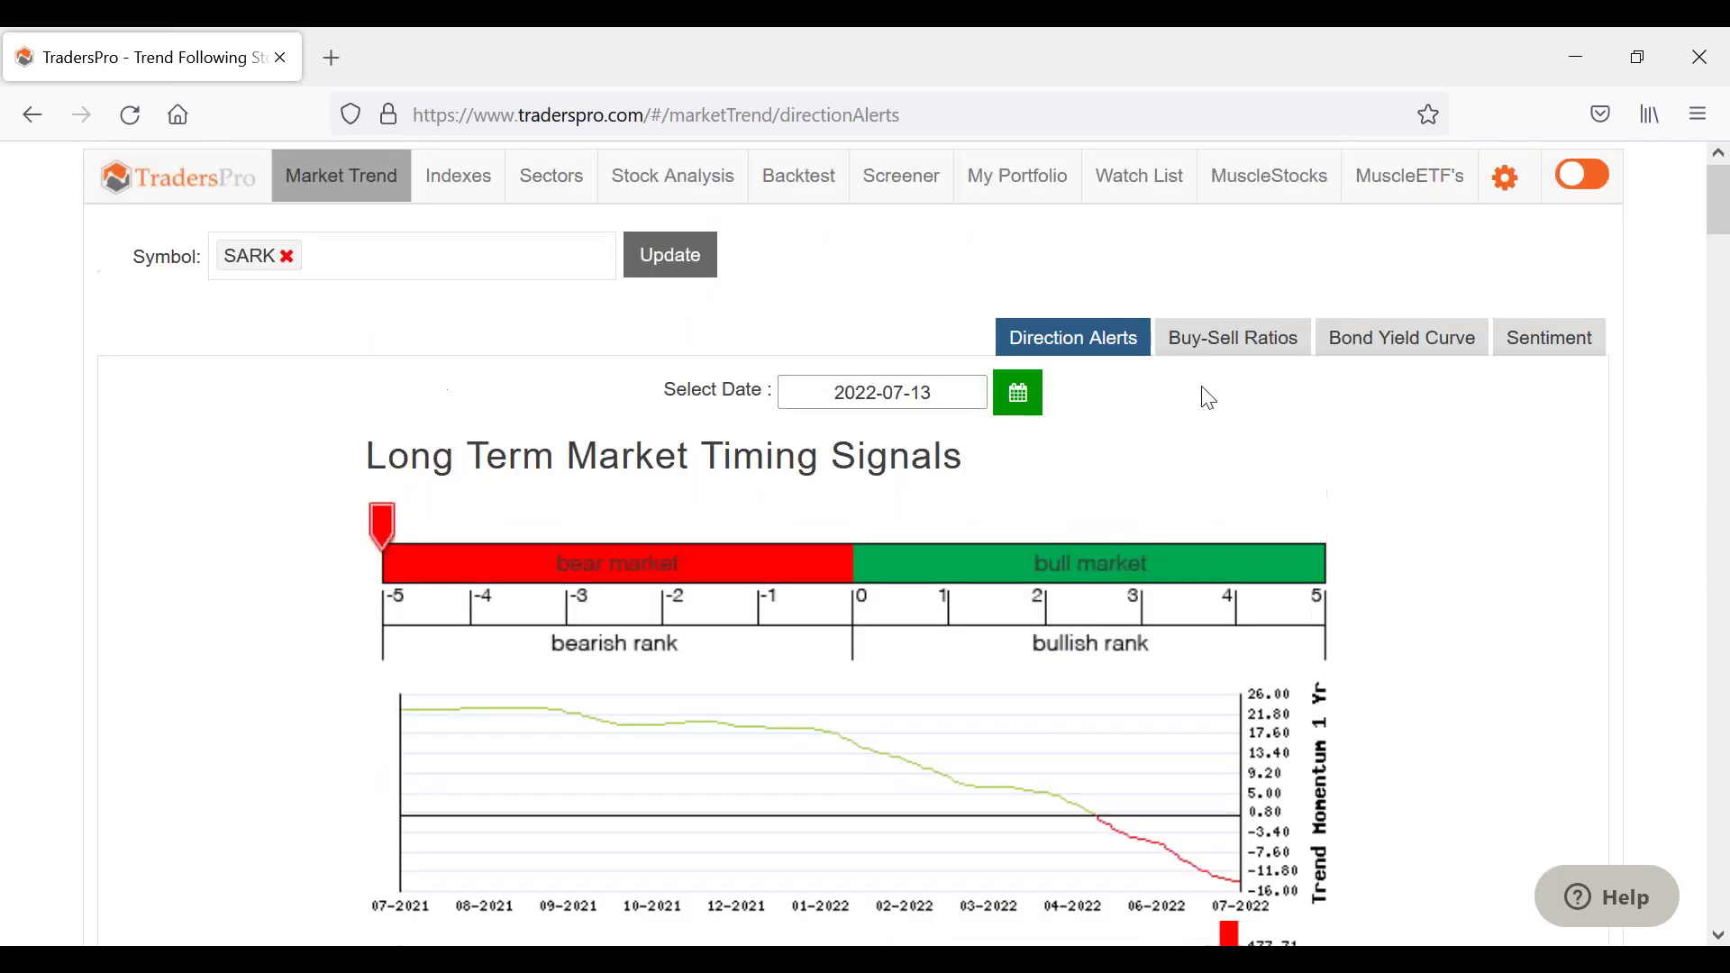
# Open the Buy-Sell Ratios chart and mark the latest moves of the Buy and Sell lines with freehand strokes
pyautogui.click(1255, 348)
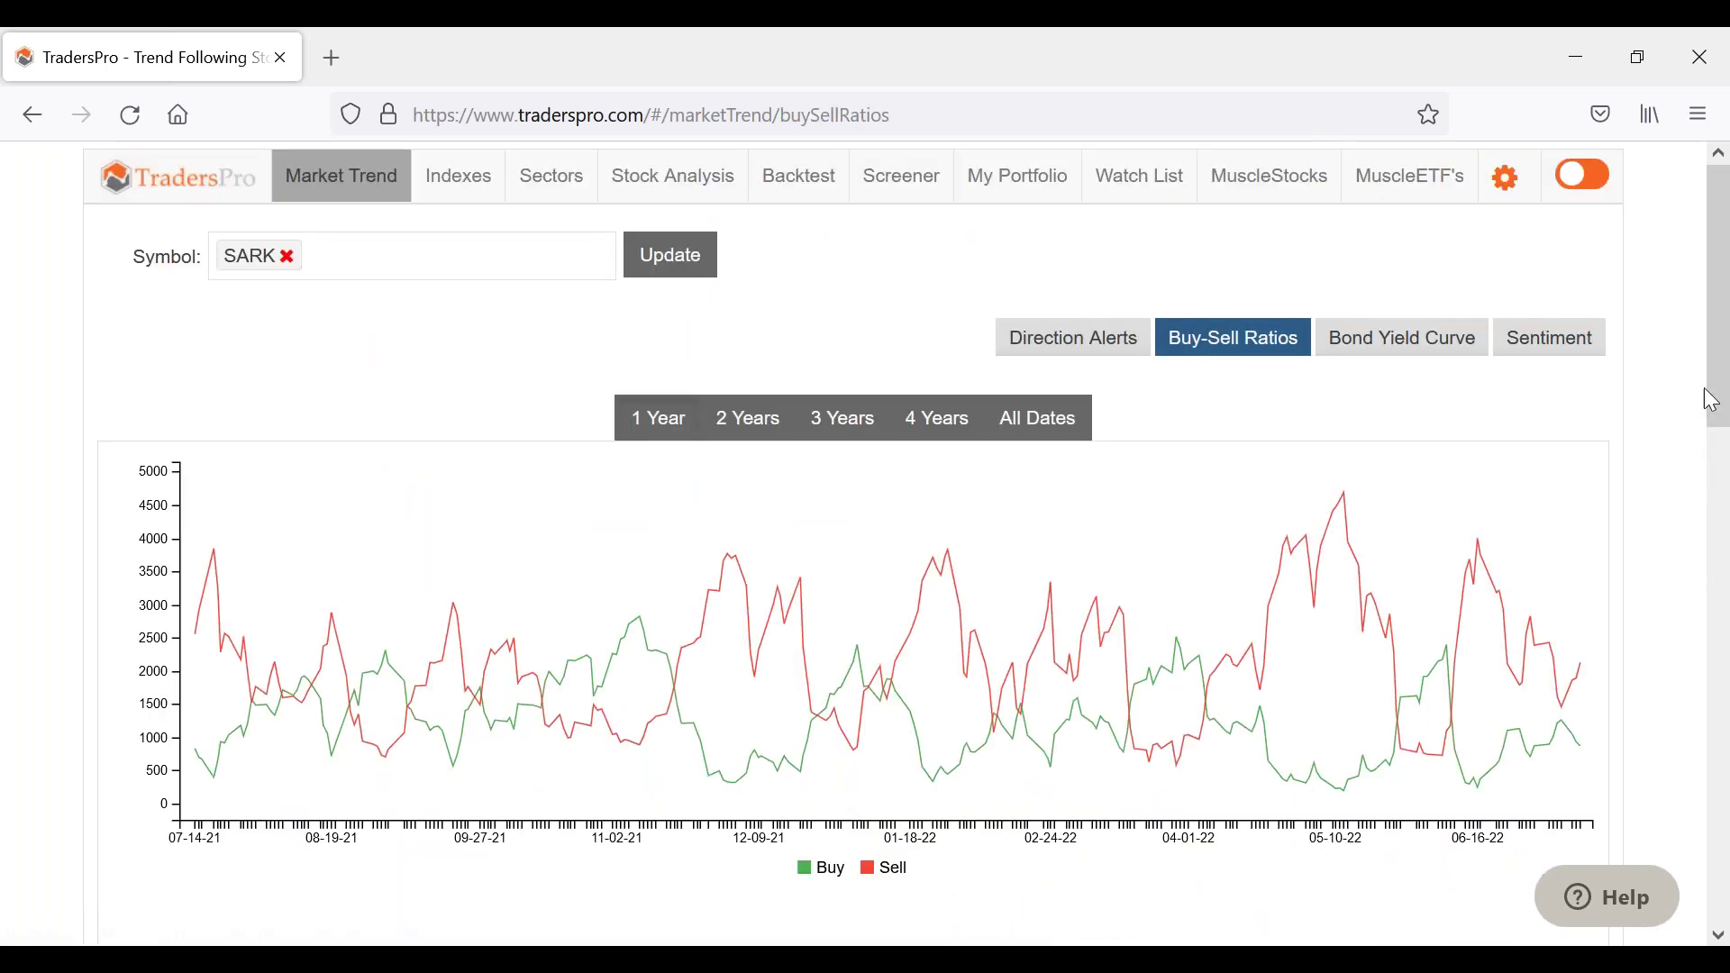
pyautogui.click(1591, 351)
pyautogui.moveTo(1568, 695); pyautogui.dragTo(1586, 655)
pyautogui.moveTo(1569, 726); pyautogui.dragTo(1586, 751)
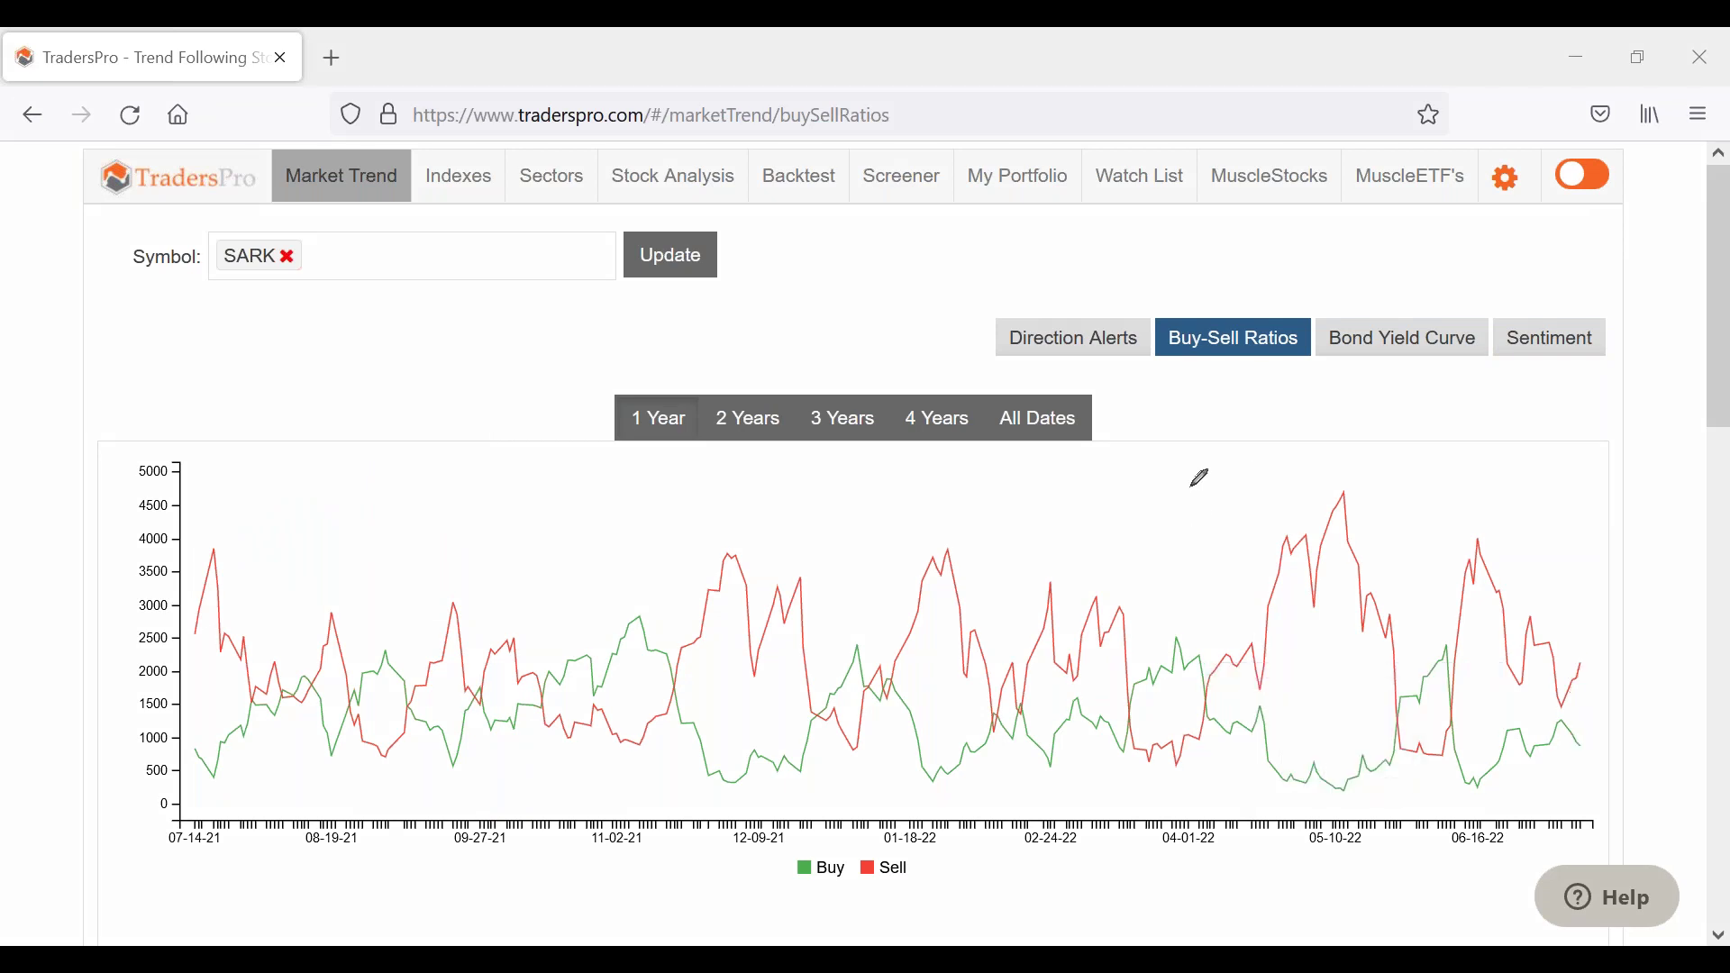
# Trace crossovers and swings of the Buy and Sell lines on the ratio chart freehand, then clear the annotations
pyautogui.moveTo(1279, 549)
pyautogui.moveTo(1133, 700); pyautogui.dragTo(1181, 649)
pyautogui.moveTo(1129, 728); pyautogui.dragTo(1174, 755)
pyautogui.moveTo(1232, 658); pyautogui.dragTo(1178, 740)
pyautogui.moveTo(1184, 672)
pyautogui.mouseDown()
pyautogui.moveTo(1231, 734)
pyautogui.moveTo(1268, 707)
pyautogui.moveTo(1289, 595)
pyautogui.mouseUp()
pyautogui.moveTo(910, 649)
pyautogui.mouseDown()
pyautogui.moveTo(927, 721)
pyautogui.moveTo(851, 643)
pyautogui.mouseUp()
pyautogui.moveTo(1541, 664)
pyautogui.mouseDown()
pyautogui.moveTo(1528, 701)
pyautogui.moveTo(1621, 721)
pyautogui.moveTo(1559, 712)
pyautogui.mouseUp()
pyautogui.moveTo(1542, 669); pyautogui.dragTo(1492, 671)
pyautogui.press('Escape')
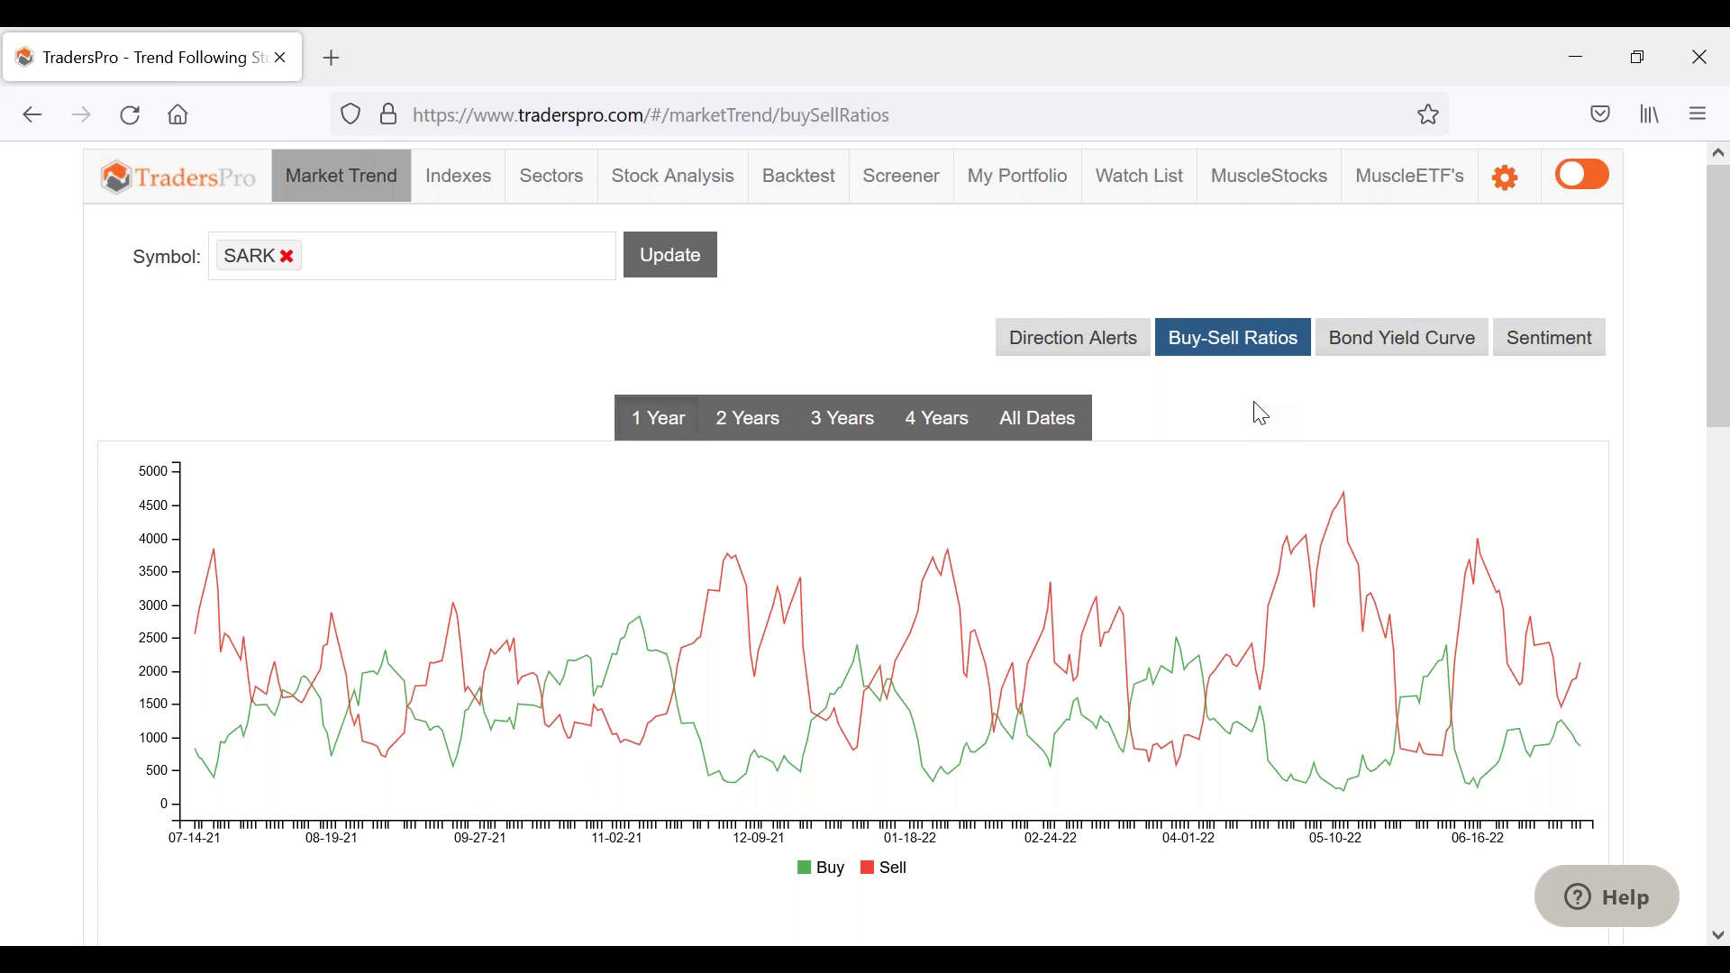
# View the one-year SP-Index Sentiment chart and return to the Direction Alerts
pyautogui.click(1541, 358)
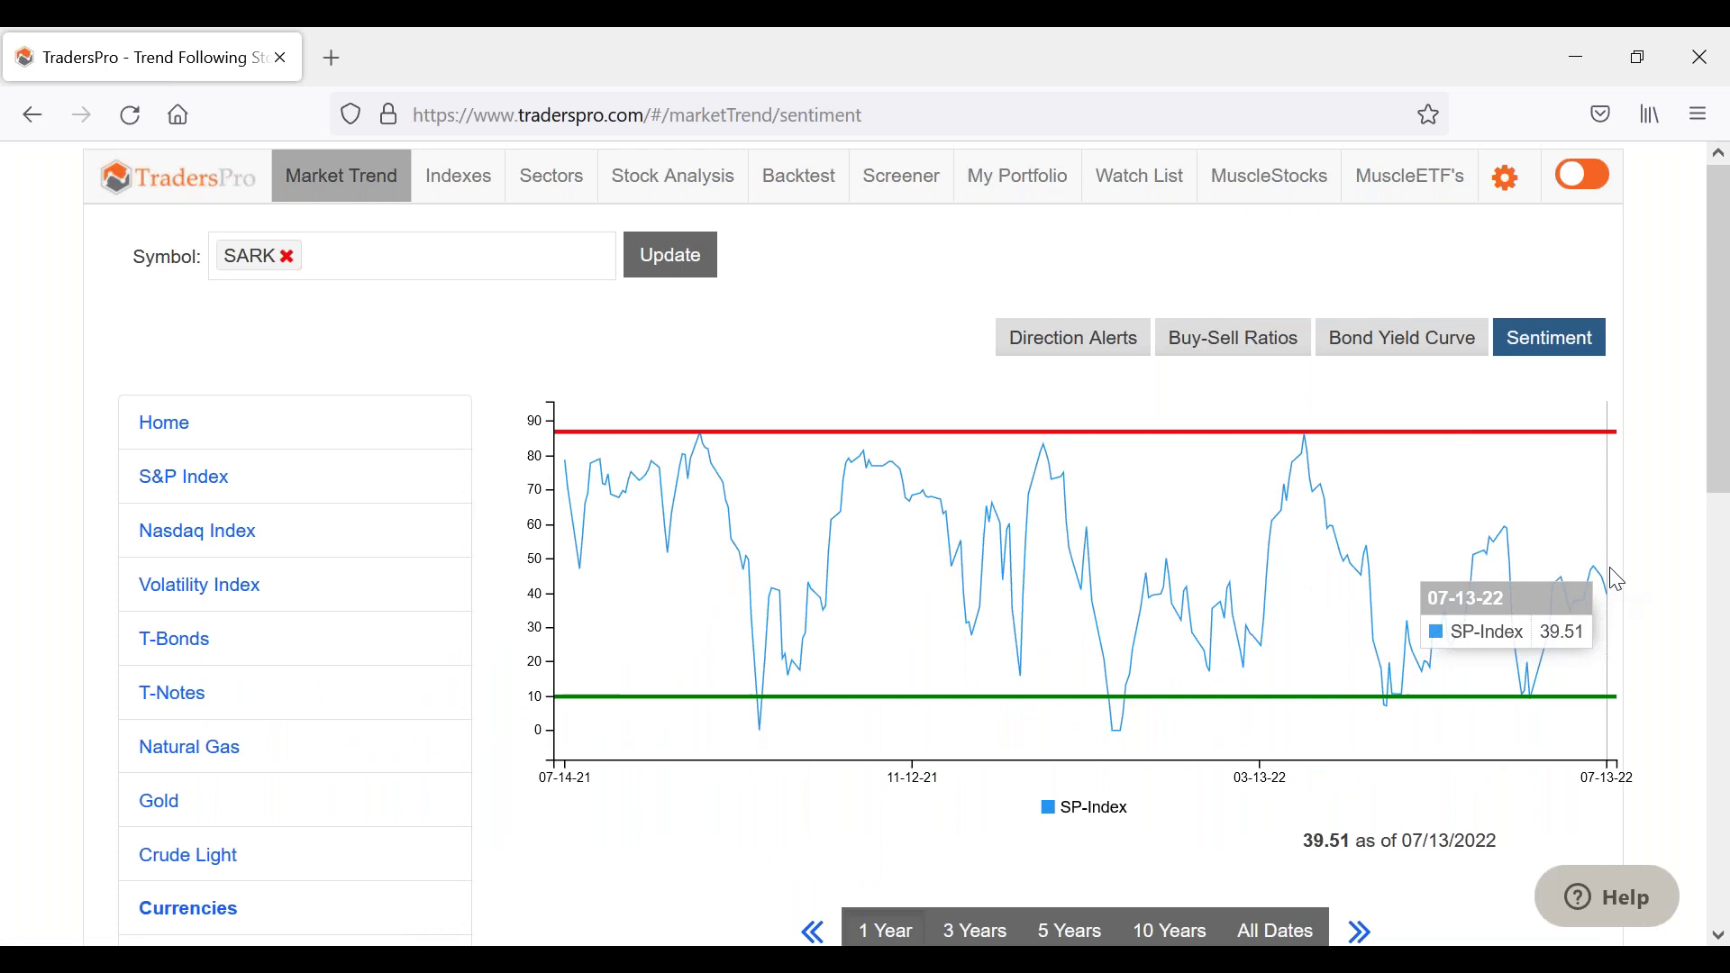
pyautogui.click(1067, 360)
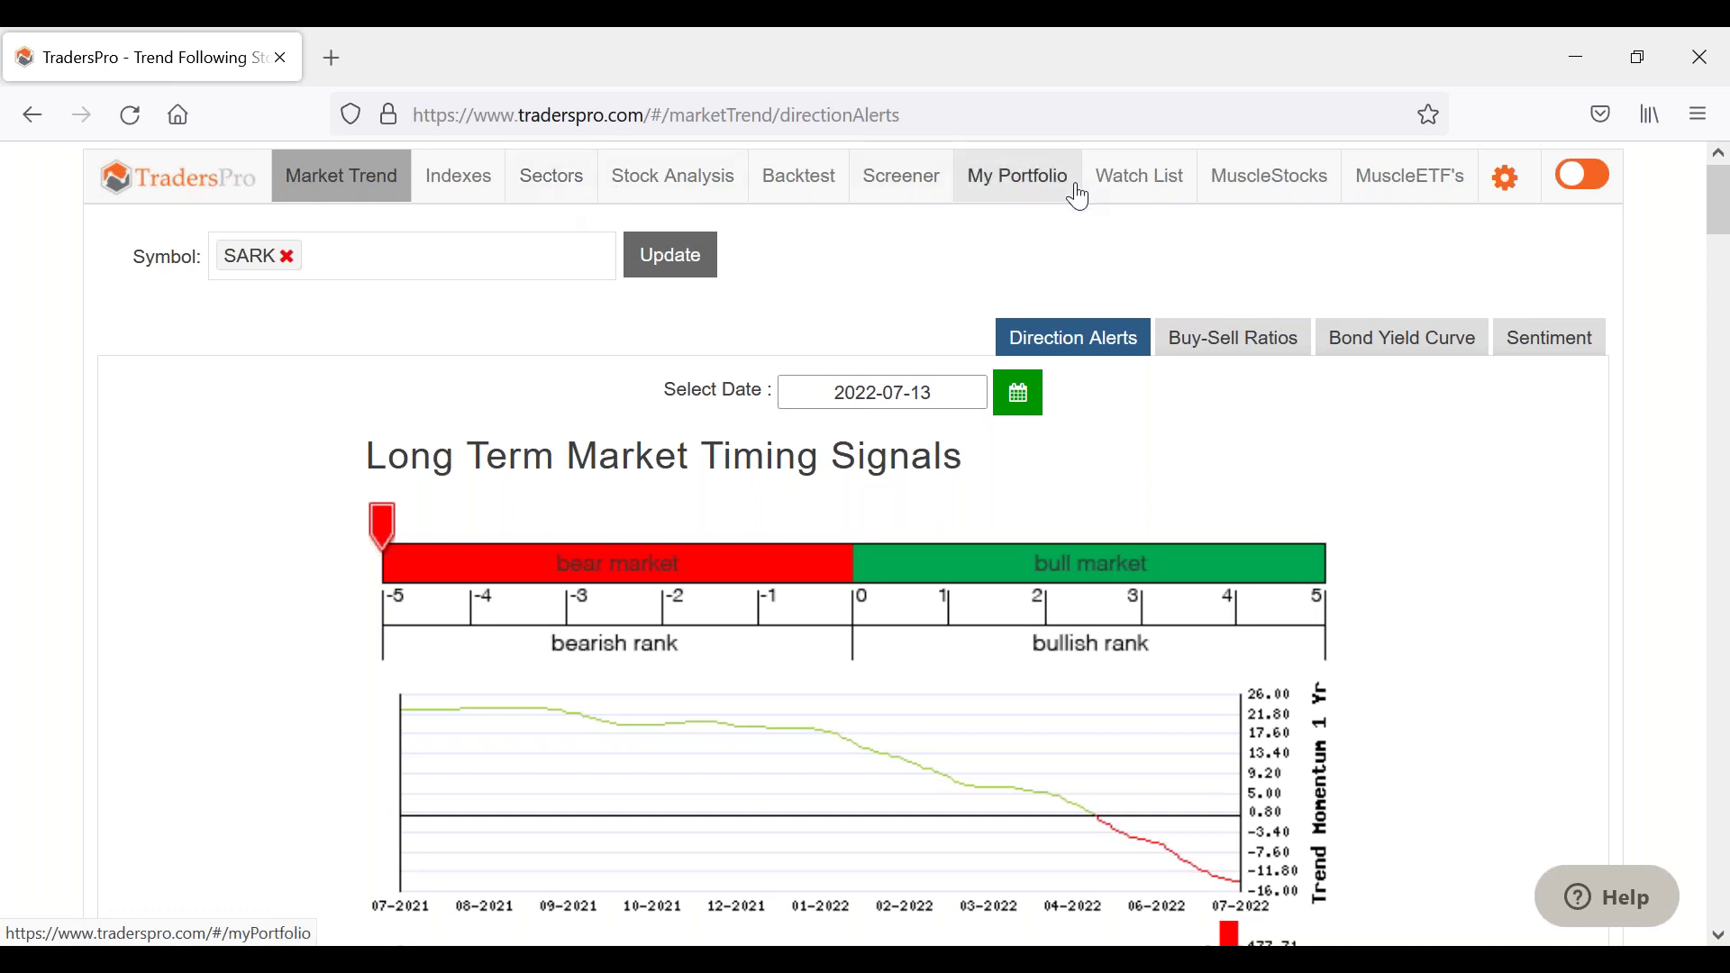
# Open the stock analysis of S&P 500 SPDR (SPY) from the Market Update watch list and set its chart to Candlesticks
pyautogui.click(1114, 190)
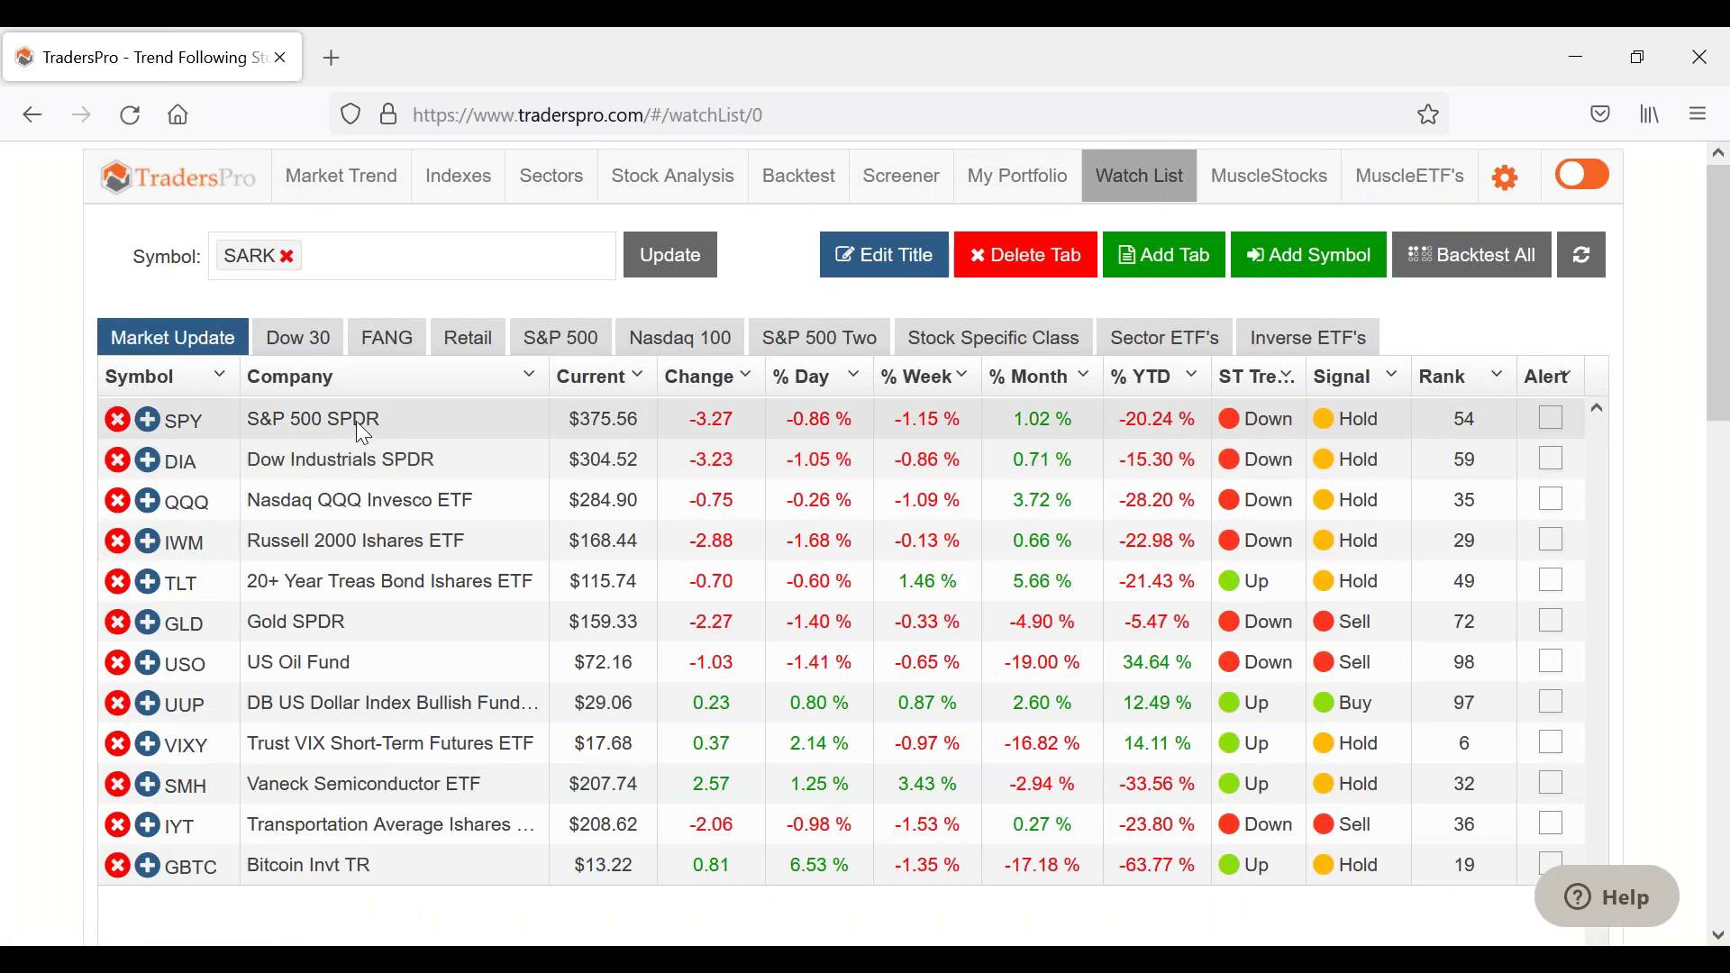
pyautogui.click(363, 435)
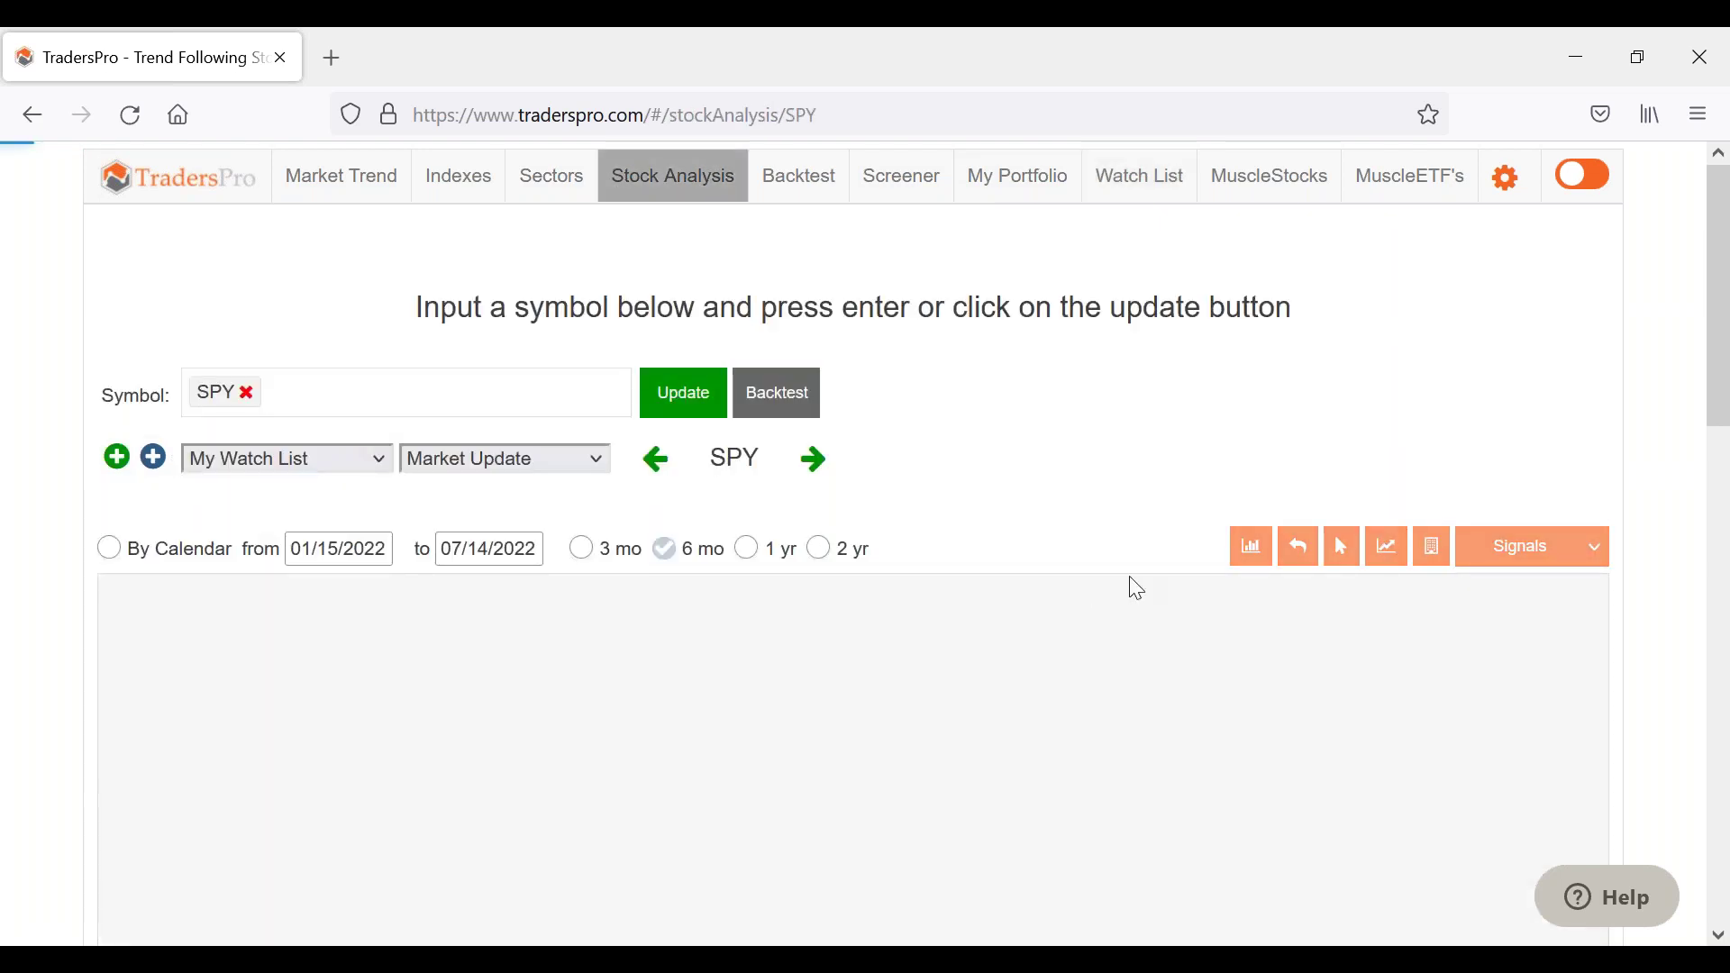
pyautogui.click(1531, 547)
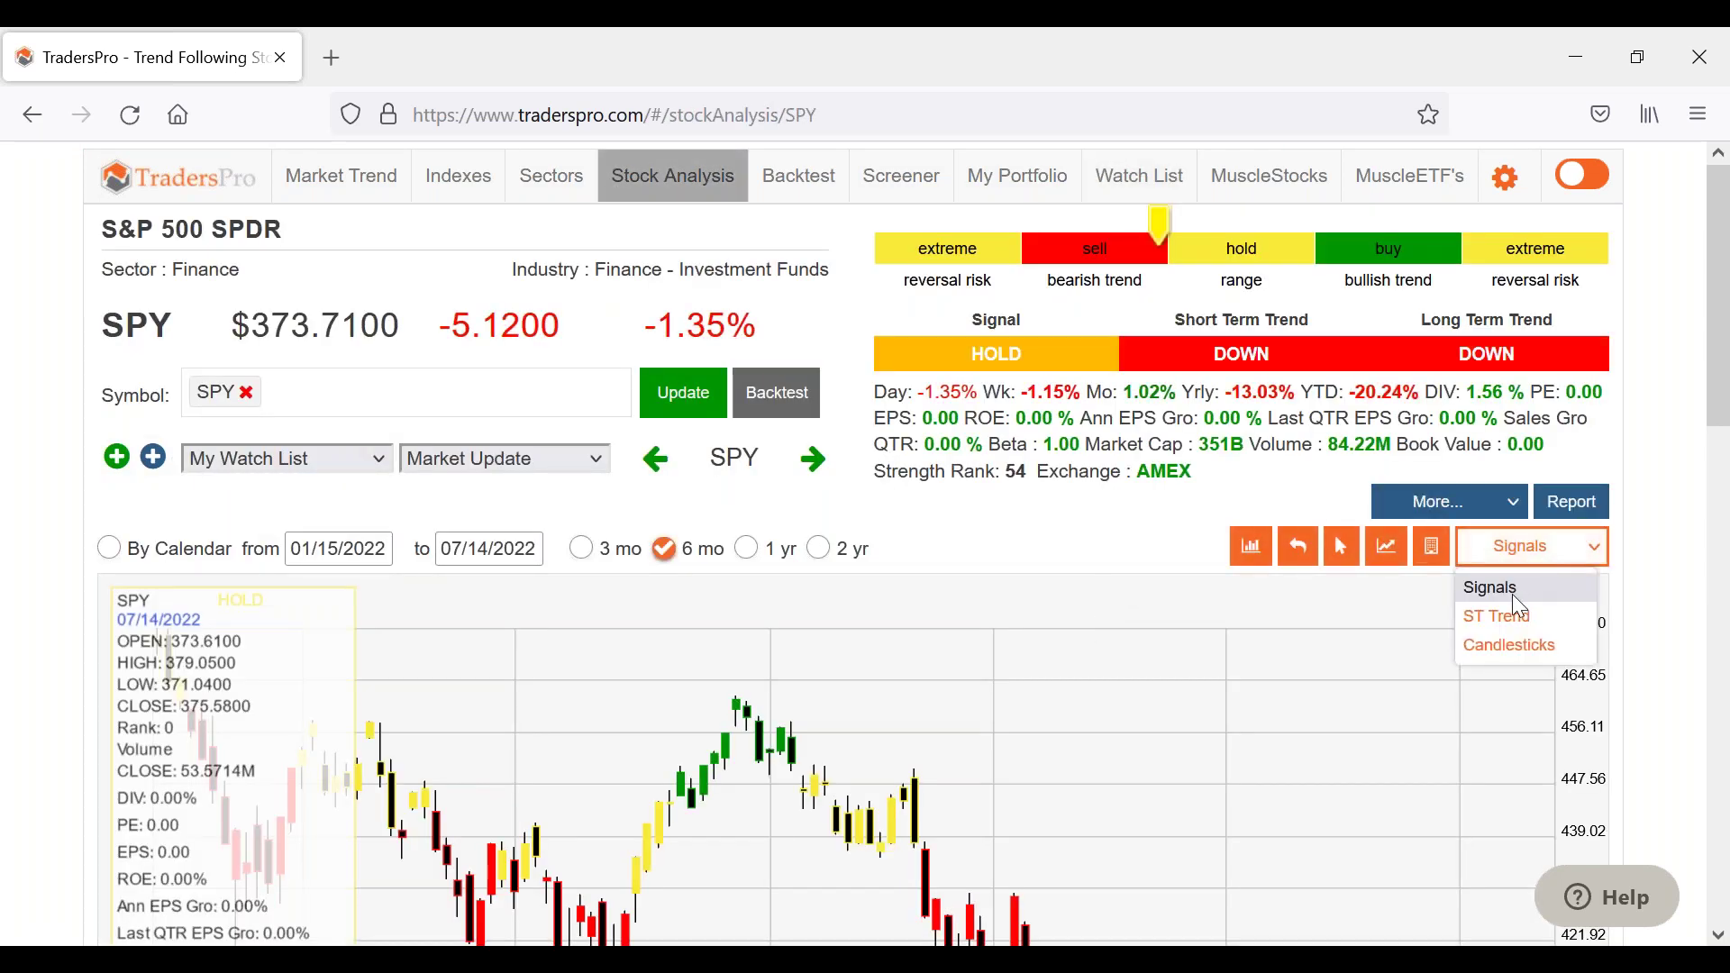
pyautogui.click(1524, 653)
# Add volume bars to the six-month SPY candlestick chart
pyautogui.scroll(-3, 1437, 662)
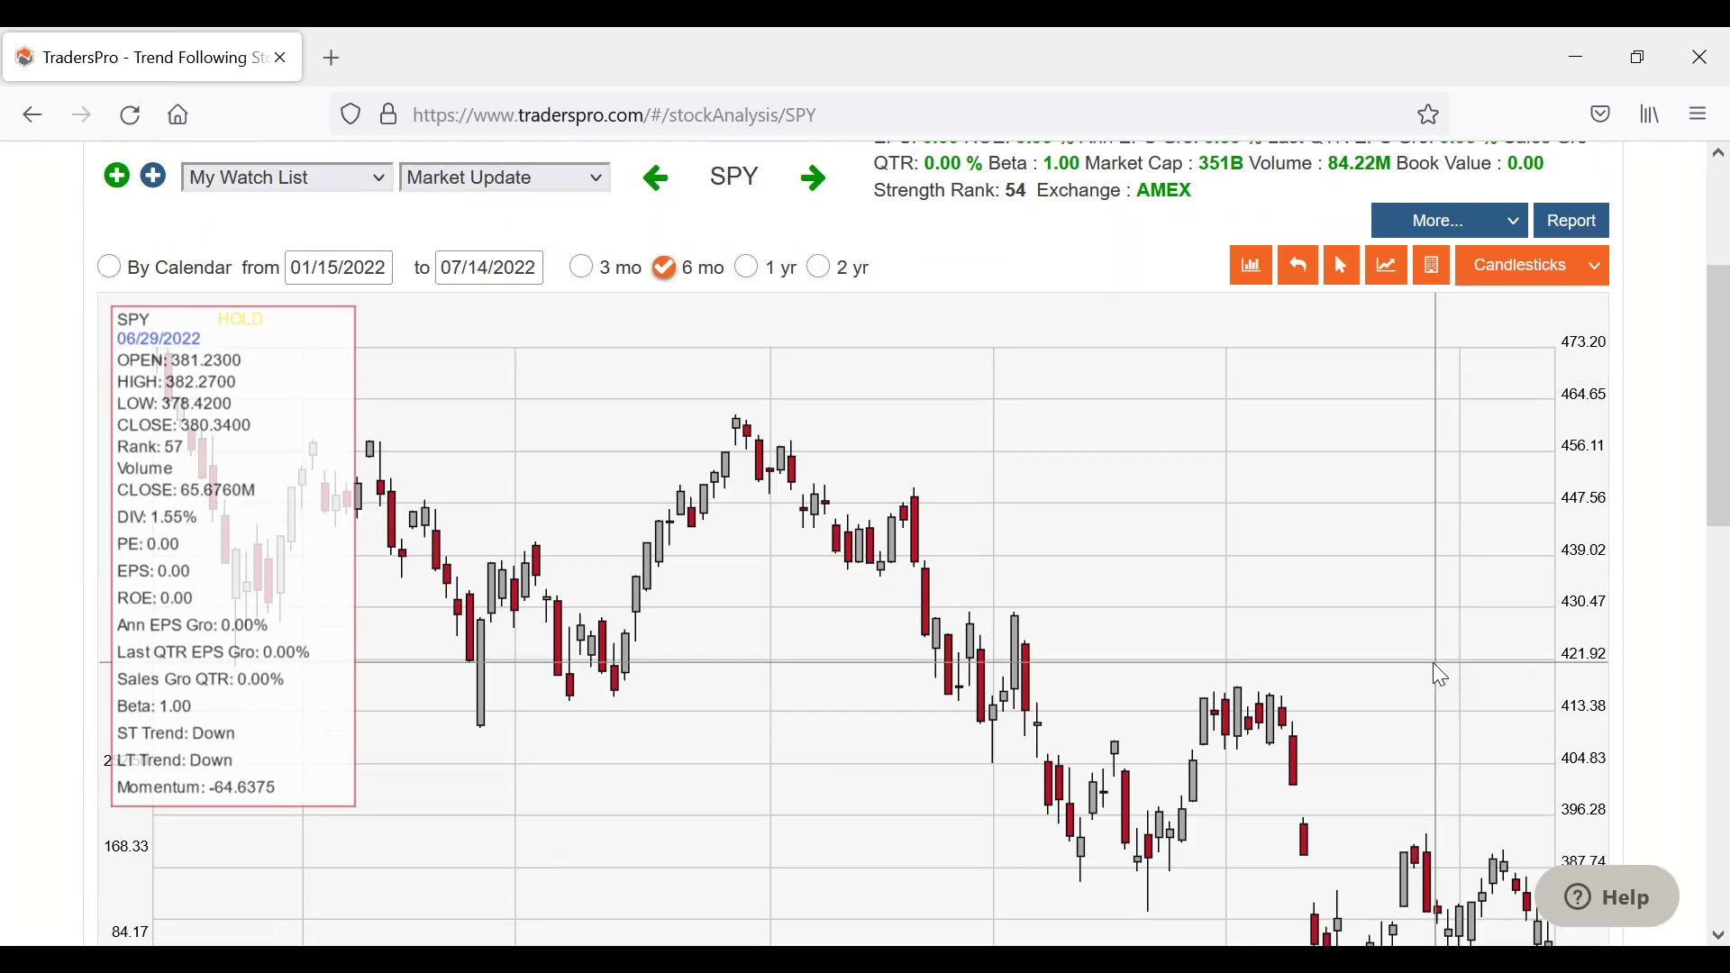
pyautogui.scroll(-4, 1433, 664)
pyautogui.scroll(6, 1440, 651)
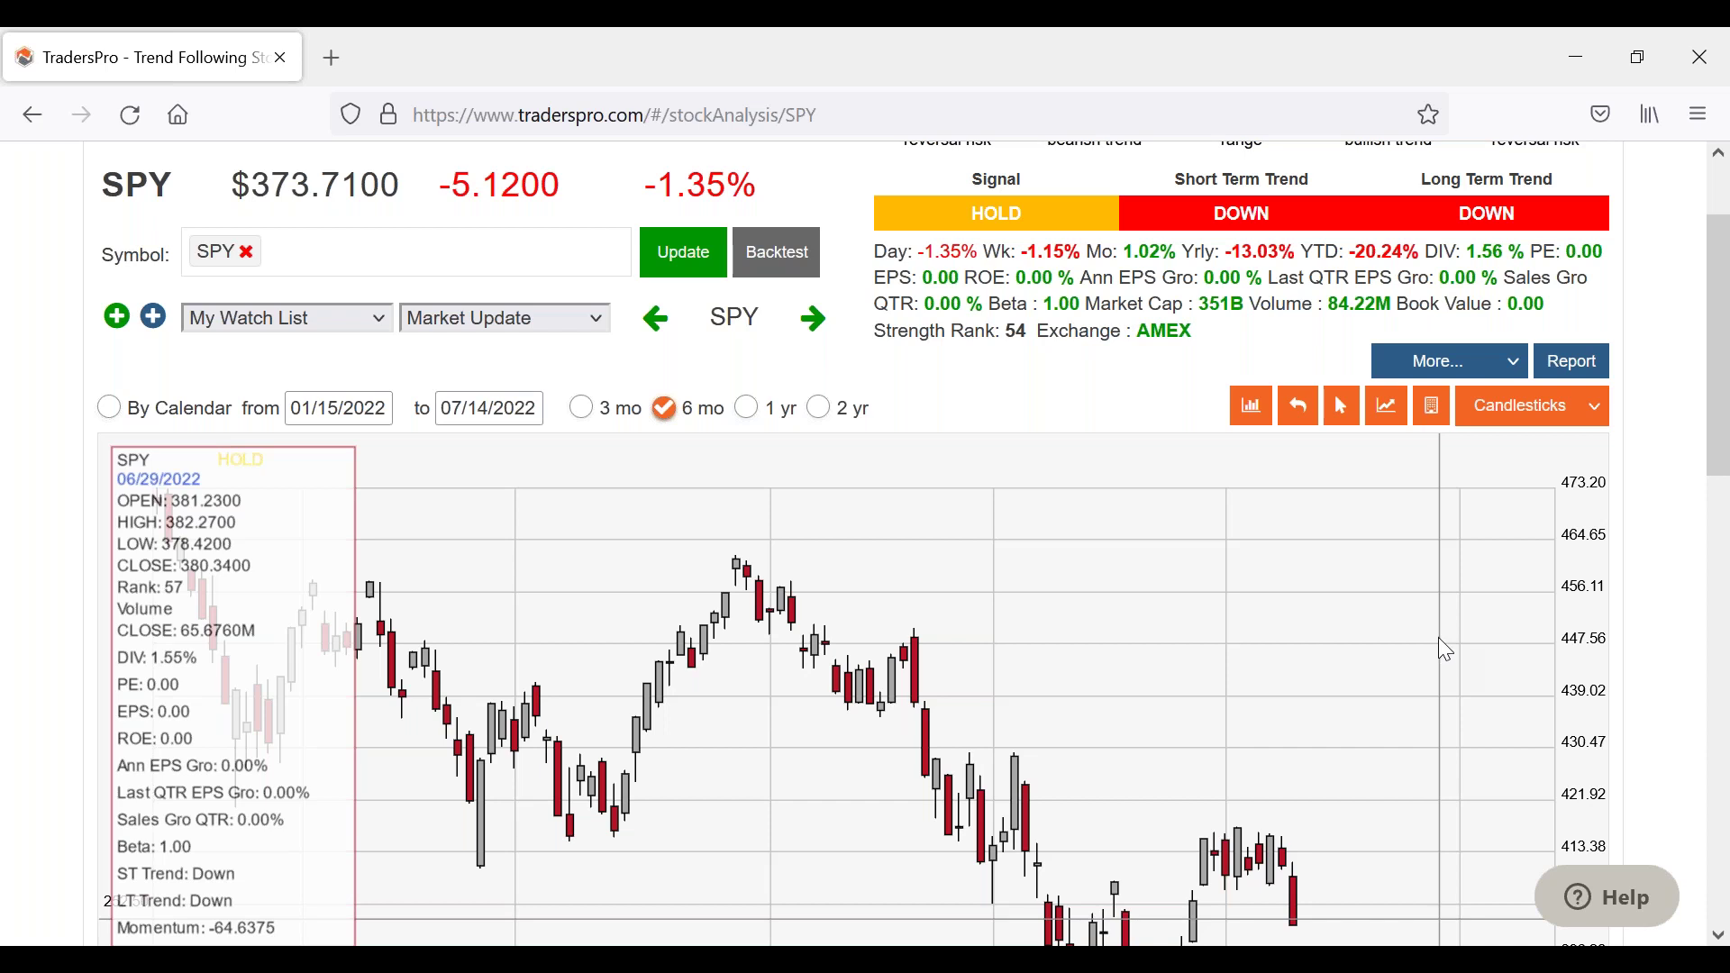
pyautogui.scroll(-4, 1336, 527)
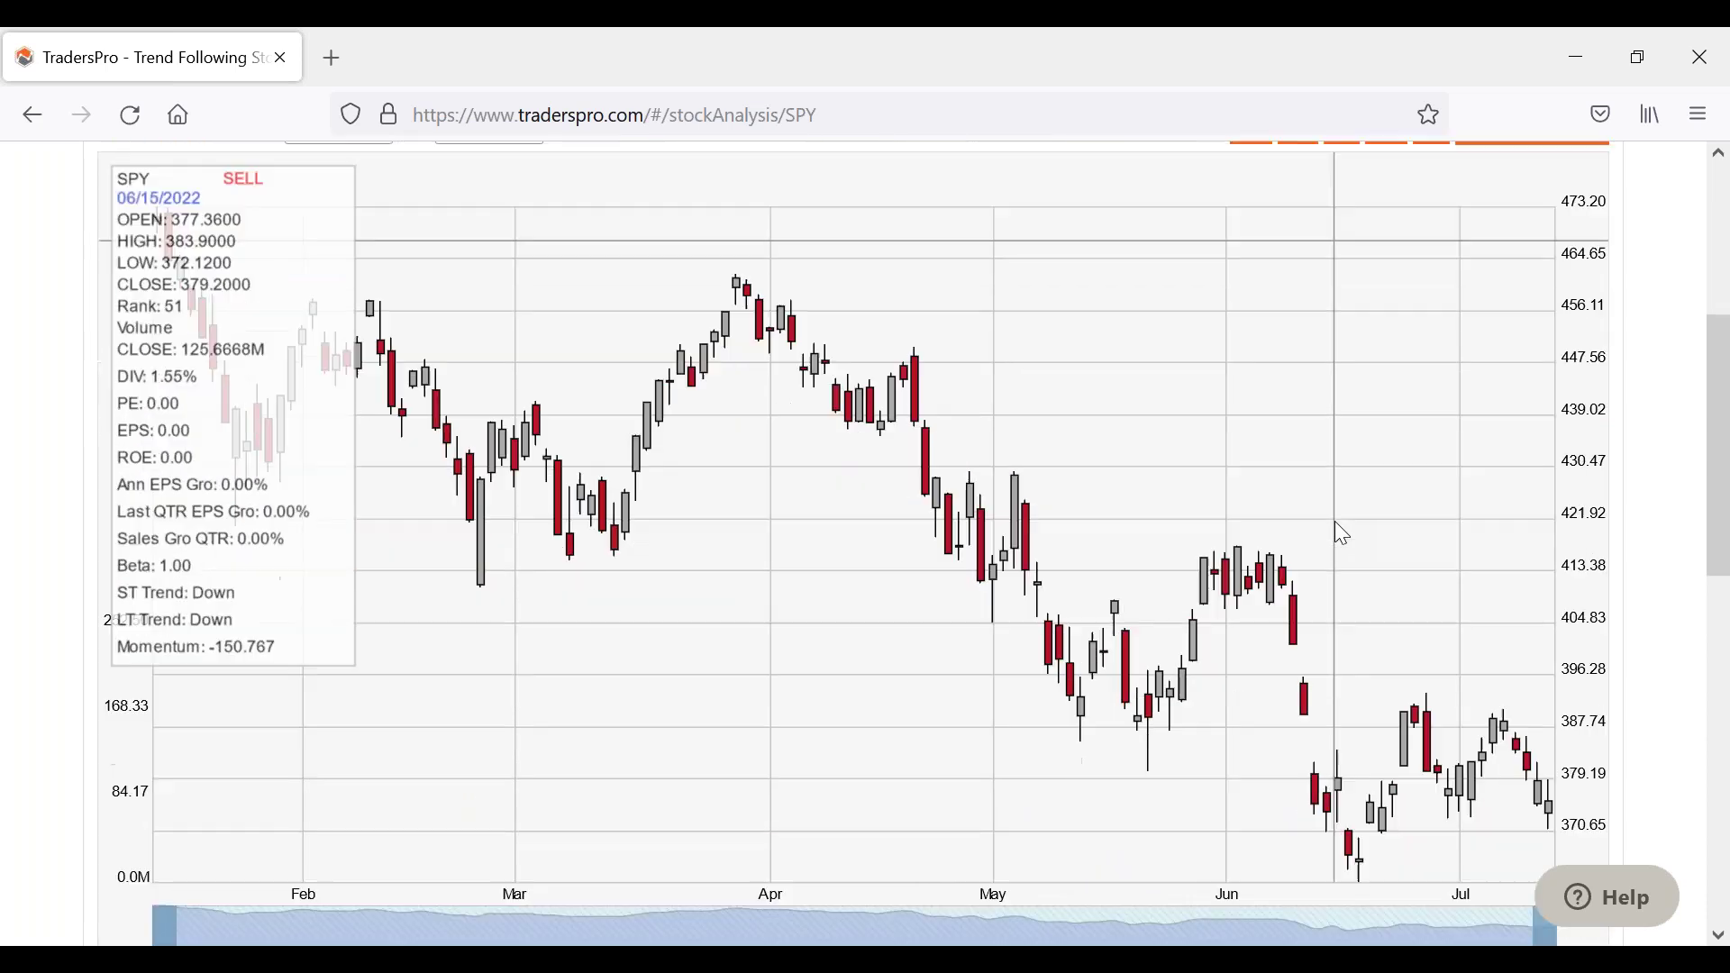
pyautogui.scroll(4, 1329, 514)
pyautogui.click(1253, 408)
pyautogui.scroll(-5, 1434, 614)
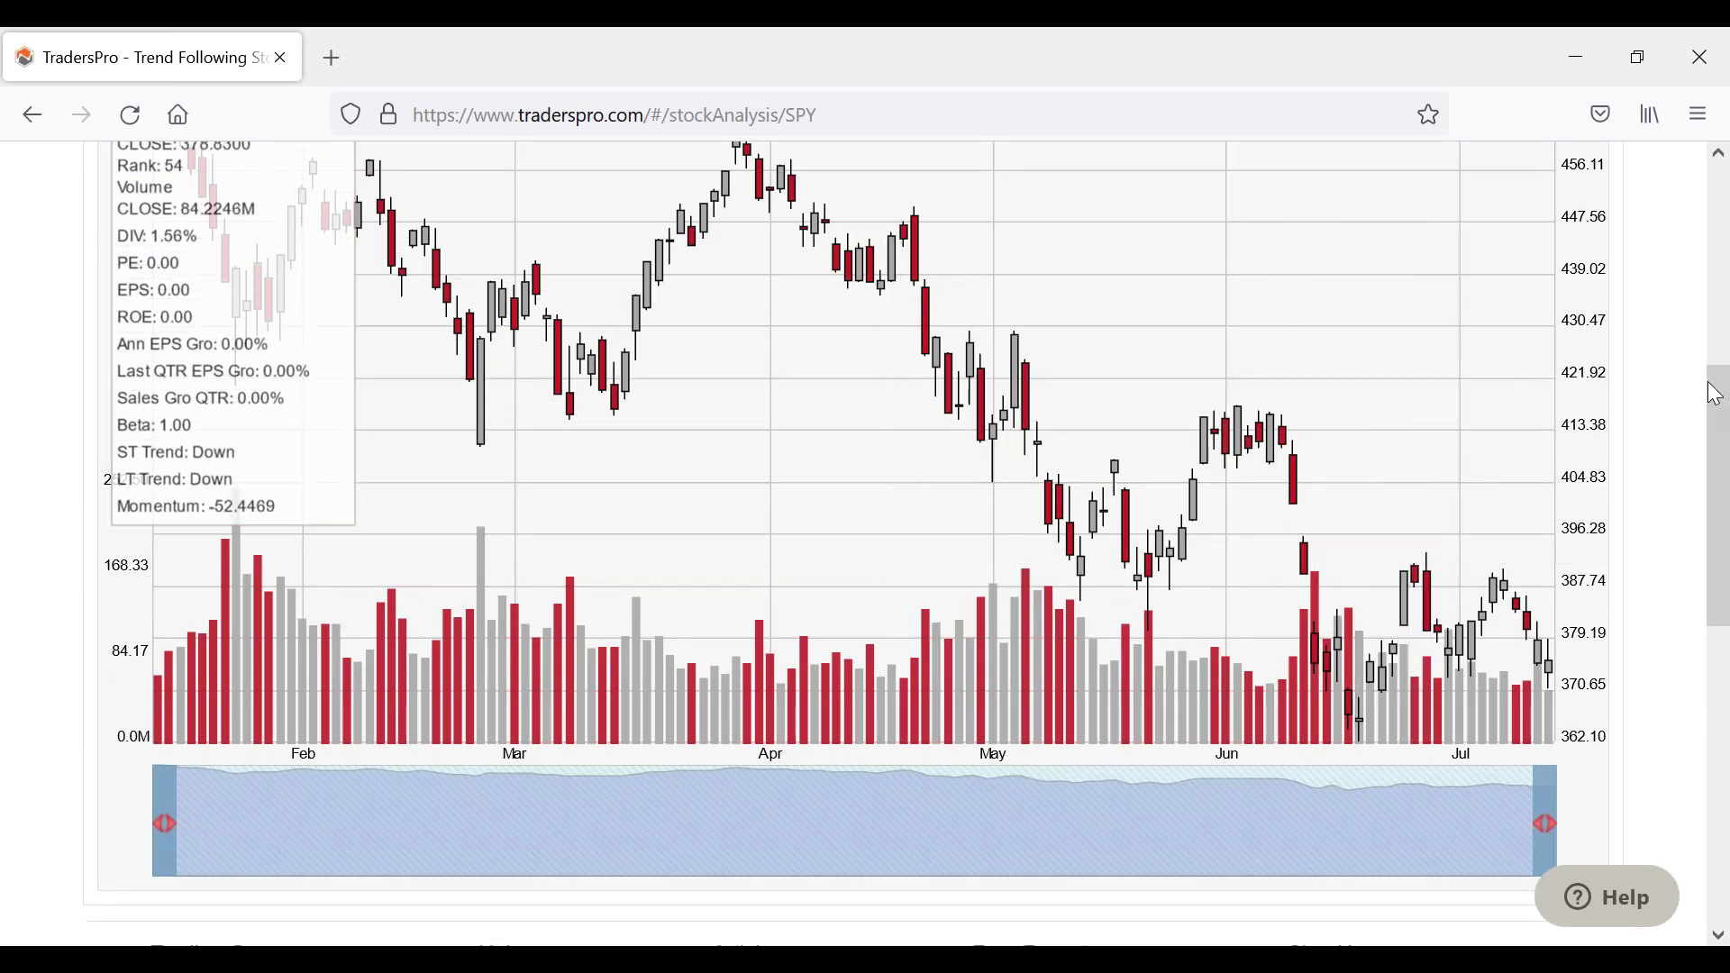
# Sketch a descending trendline along the SPY highs and circle the May to July volume bars, then clear the annotations
pyautogui.moveTo(1043, 261); pyautogui.dragTo(1536, 628)
pyautogui.moveTo(914, 644)
pyautogui.mouseDown()
pyautogui.moveTo(1494, 637)
pyautogui.moveTo(1446, 726)
pyautogui.moveTo(1316, 629)
pyautogui.mouseUp()
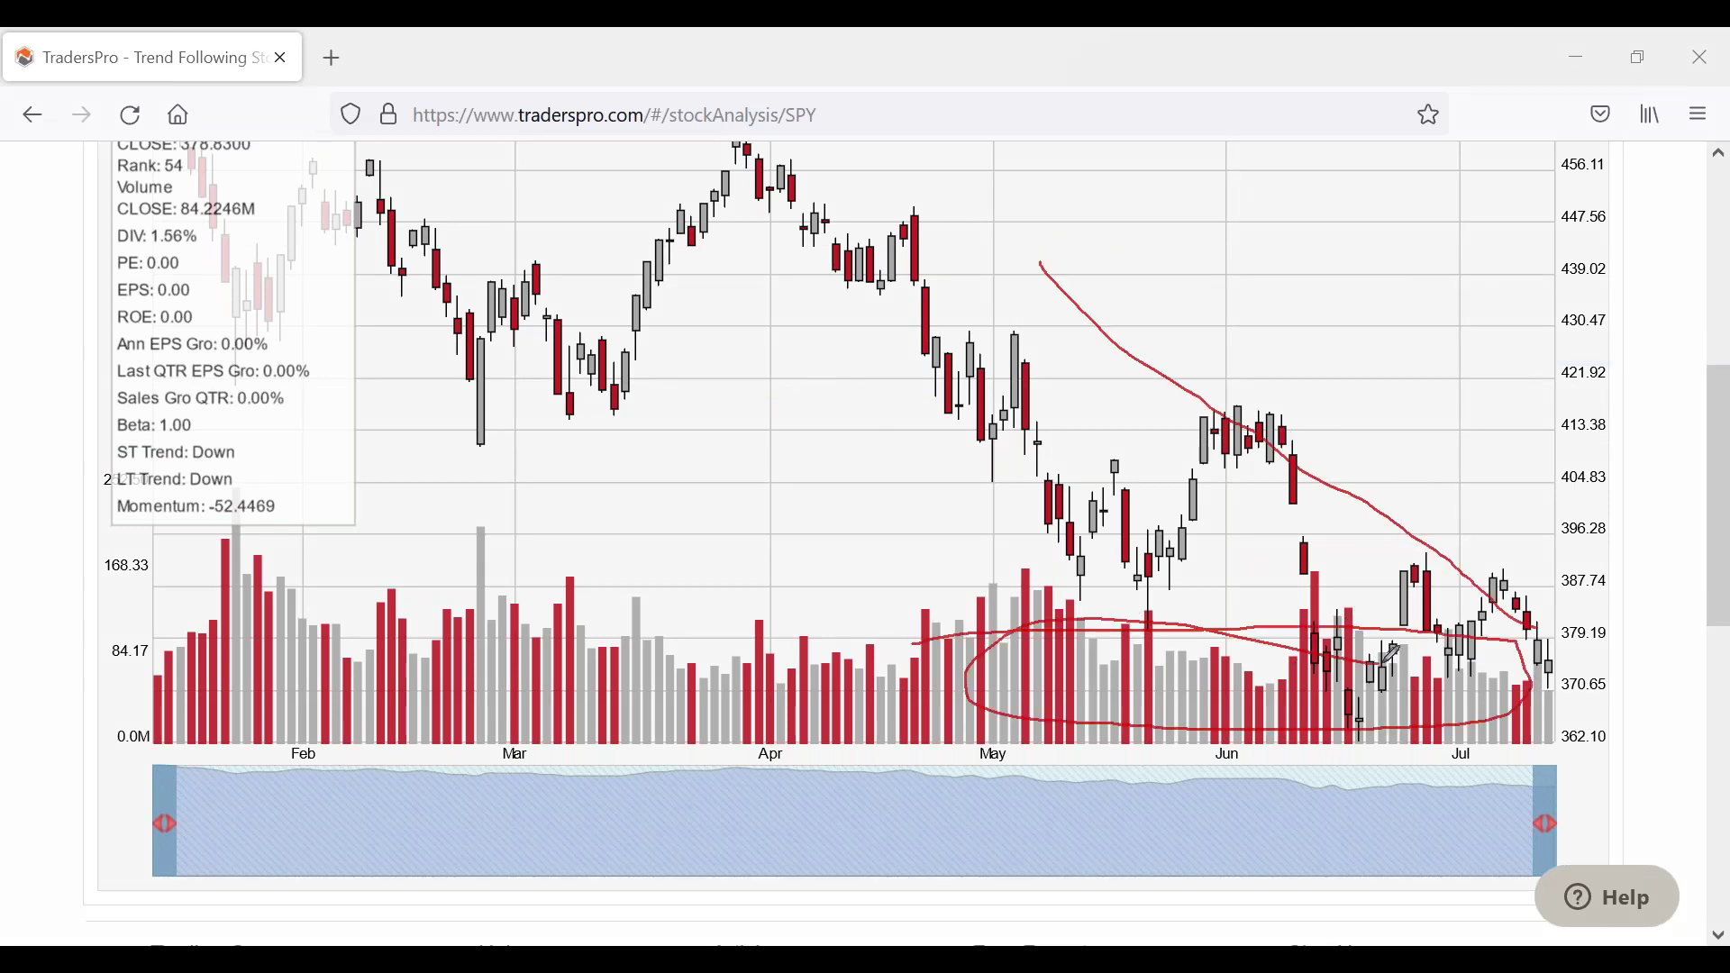
pyautogui.click(1451, 430)
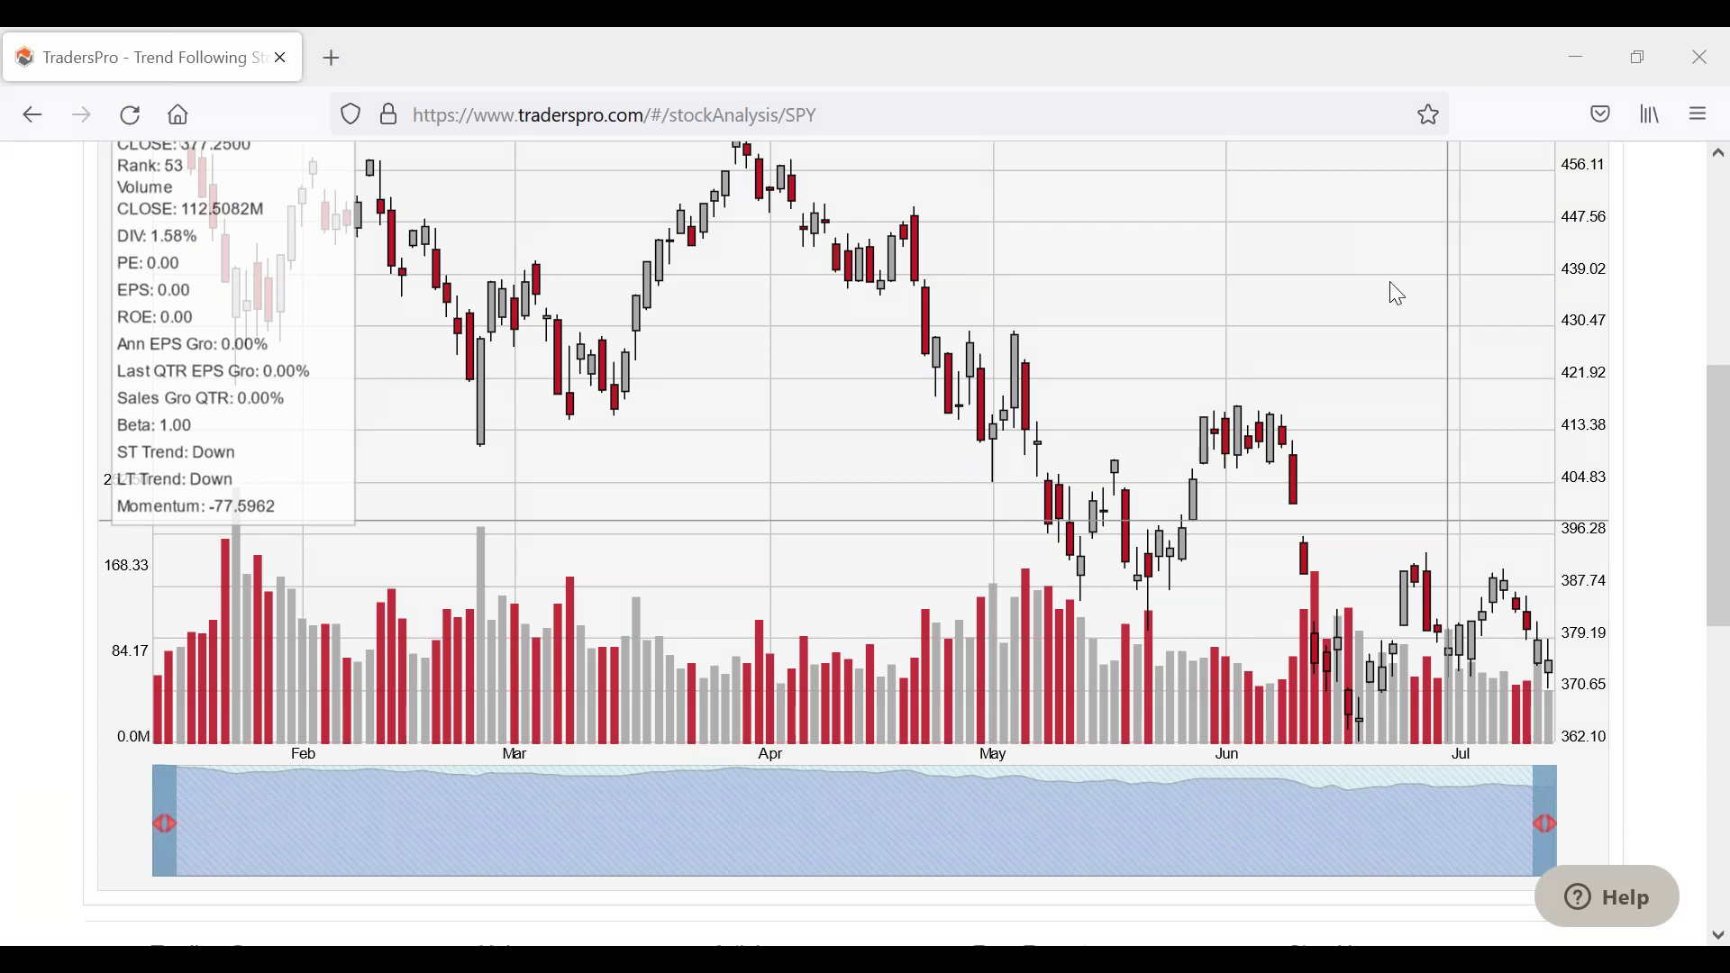
pyautogui.press('Escape')
# Switch the SPY chart display from Candlesticks to Signals
pyautogui.scroll(5, 1418, 309)
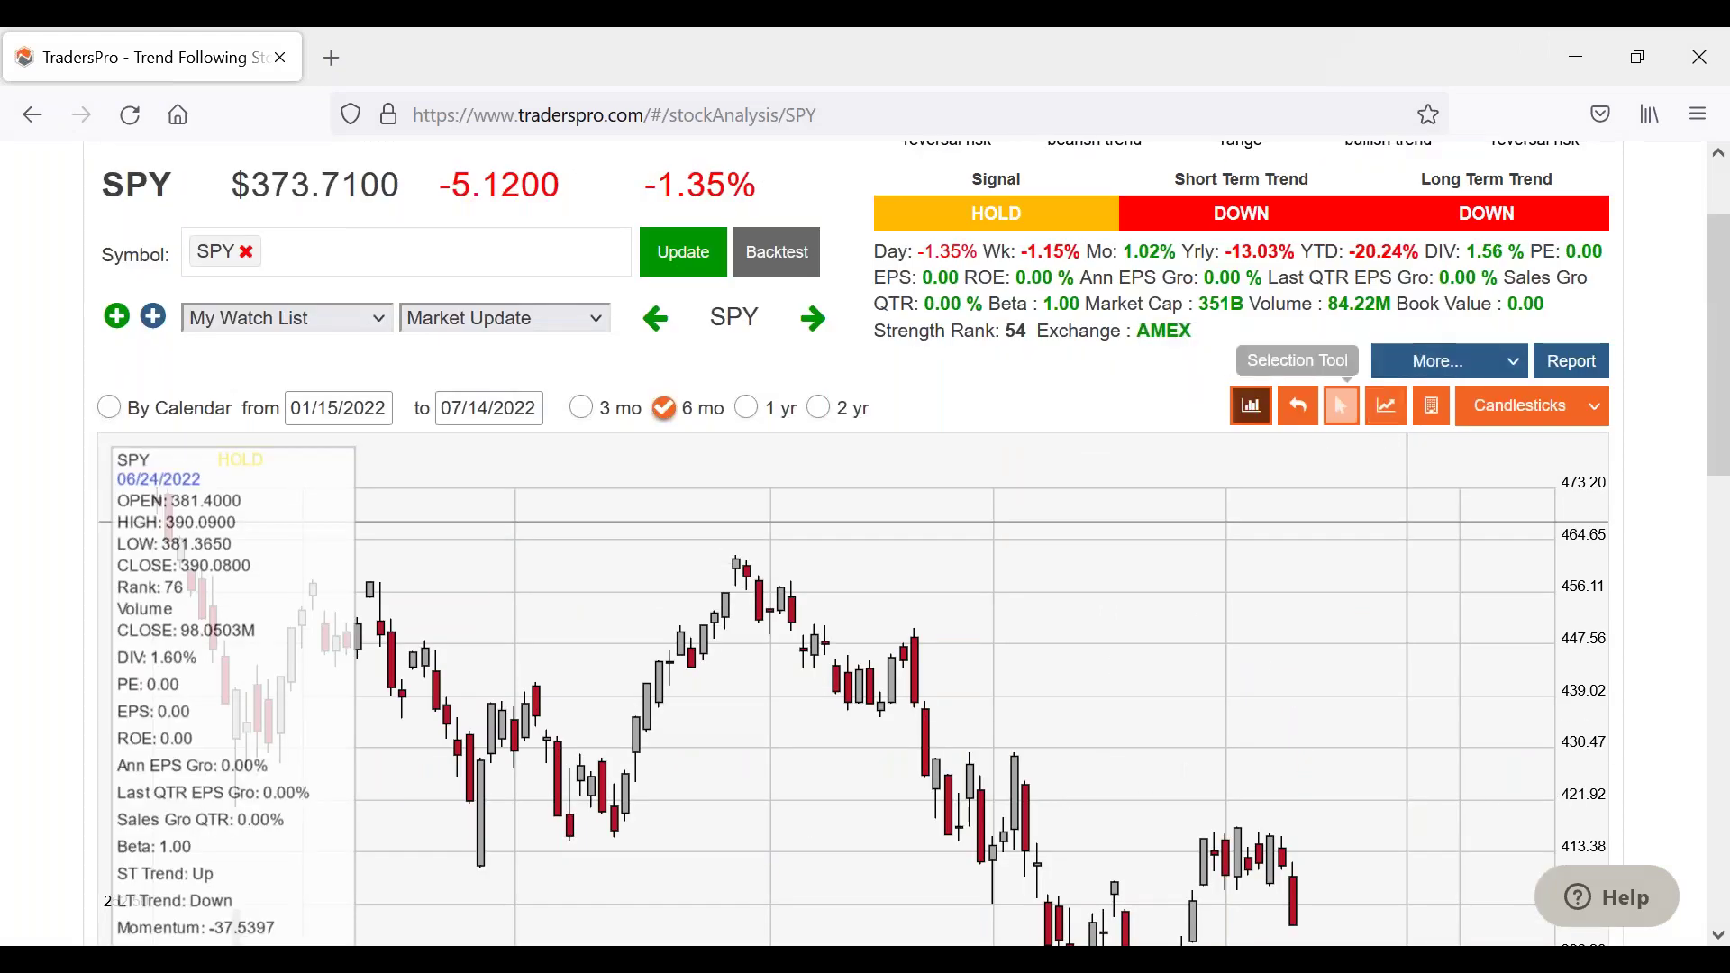
pyautogui.click(1586, 420)
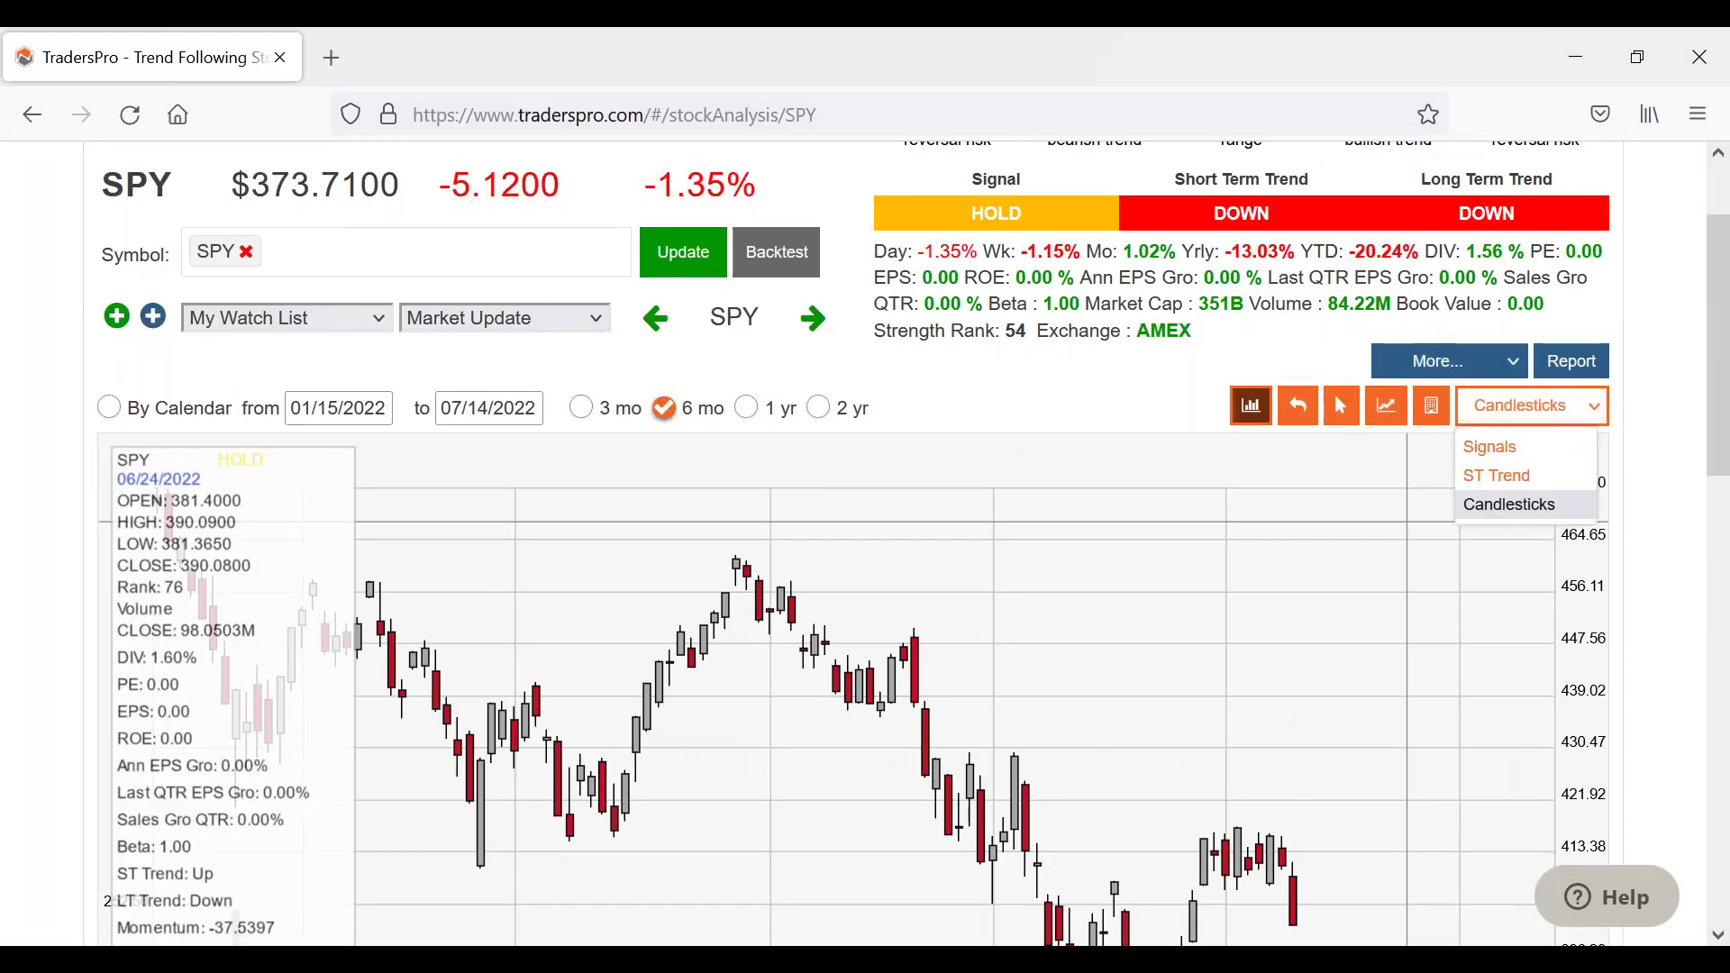
pyautogui.click(1511, 447)
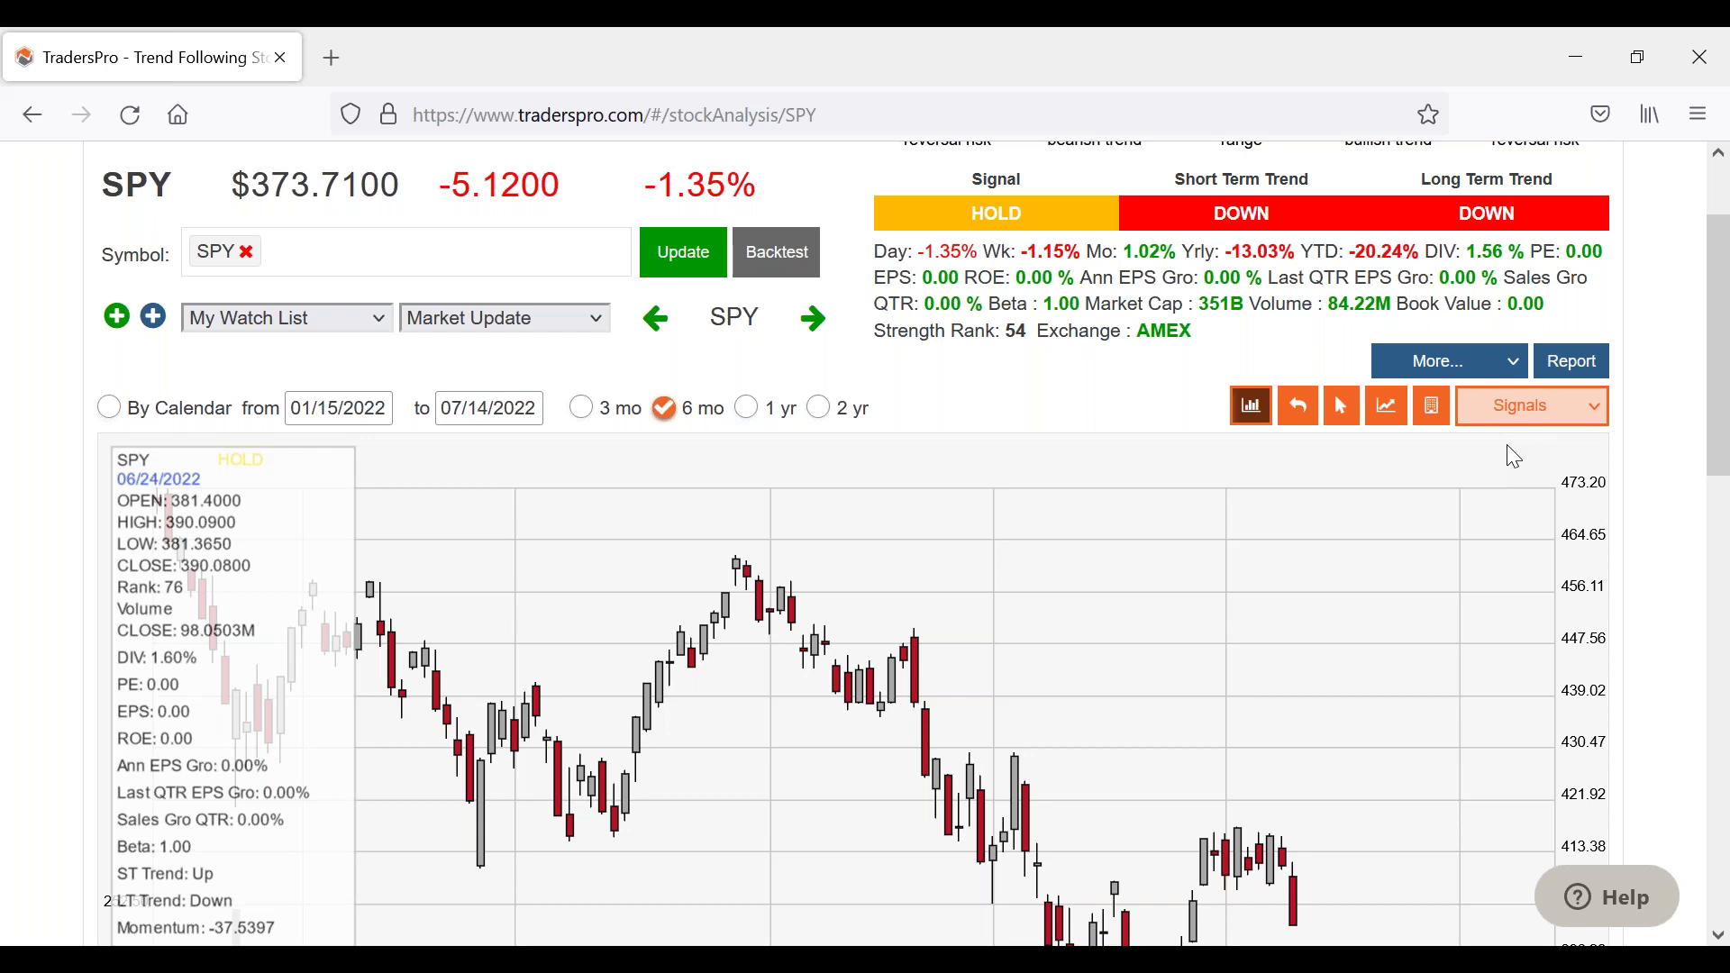
# Circle the green, yellow and red signal candles from late March to May and their matching volume bars, then erase the markings
pyautogui.scroll(-3, 1468, 540)
pyautogui.rightClick(1169, 367)
pyautogui.click(1219, 573)
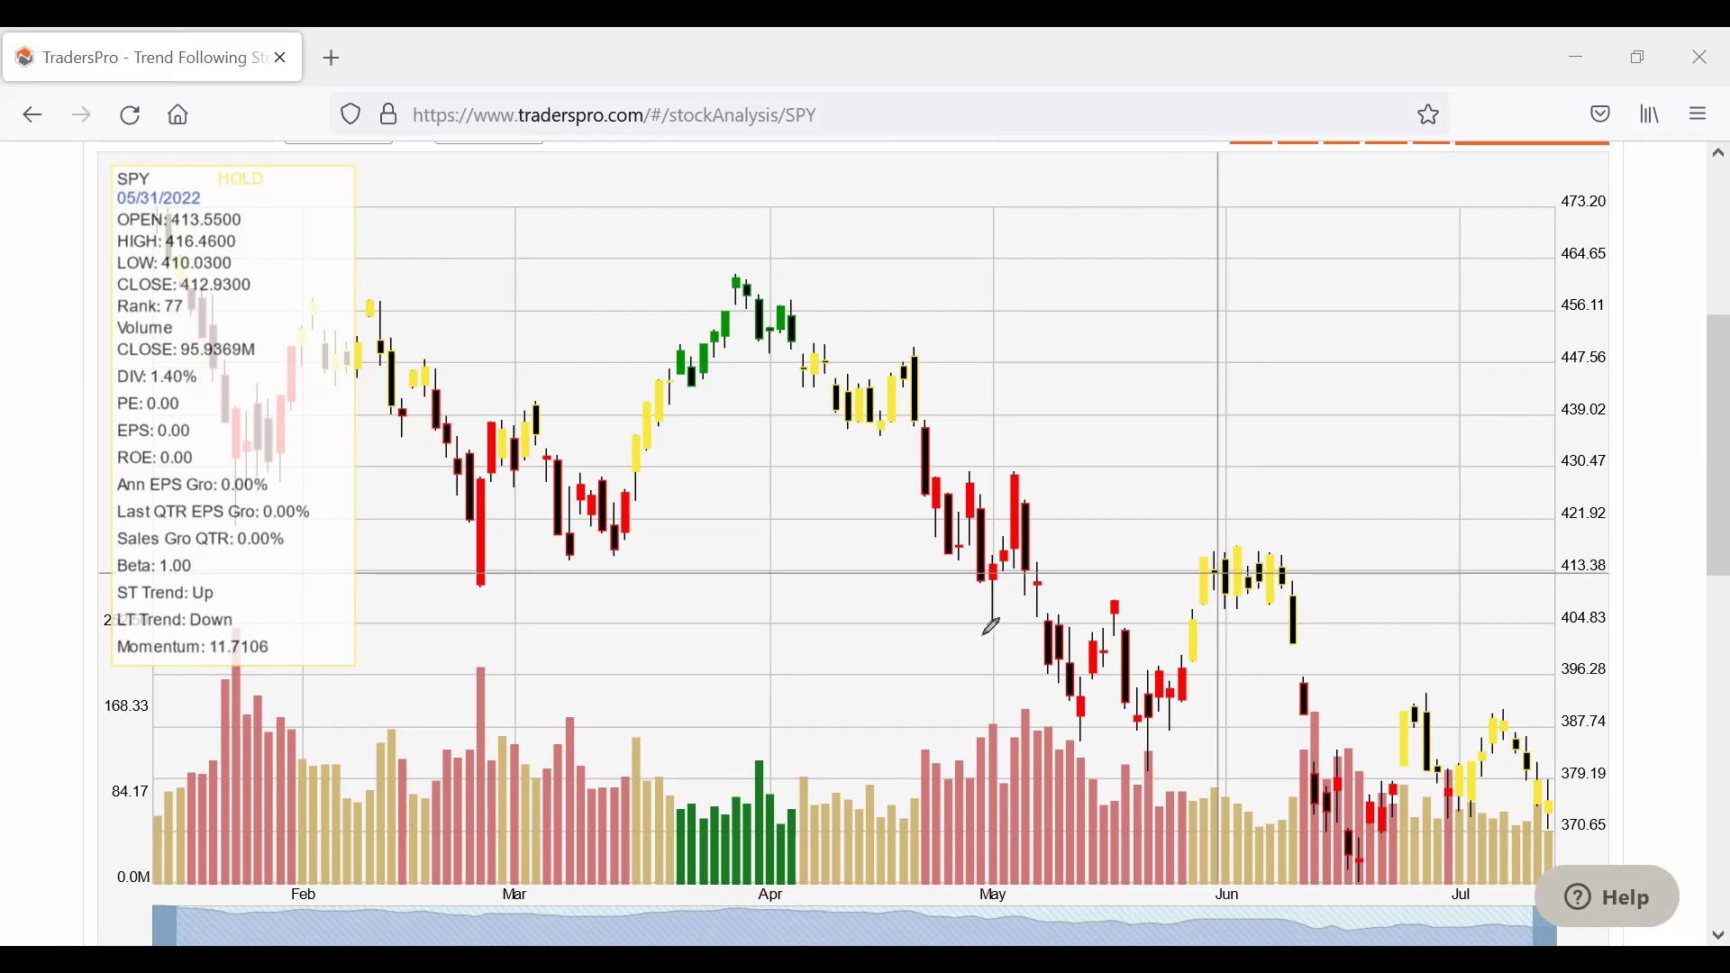
pyautogui.moveTo(753, 777)
pyautogui.mouseDown()
pyautogui.moveTo(674, 834)
pyautogui.moveTo(802, 855)
pyautogui.moveTo(784, 802)
pyautogui.mouseUp()
pyautogui.click(785, 273)
pyautogui.moveTo(764, 270)
pyautogui.mouseDown()
pyautogui.moveTo(647, 335)
pyautogui.moveTo(793, 317)
pyautogui.mouseUp()
pyautogui.moveTo(924, 357)
pyautogui.mouseDown()
pyautogui.moveTo(832, 364)
pyautogui.moveTo(912, 360)
pyautogui.mouseUp()
pyautogui.moveTo(863, 767)
pyautogui.mouseDown()
pyautogui.moveTo(802, 847)
pyautogui.moveTo(883, 868)
pyautogui.moveTo(906, 795)
pyautogui.mouseUp()
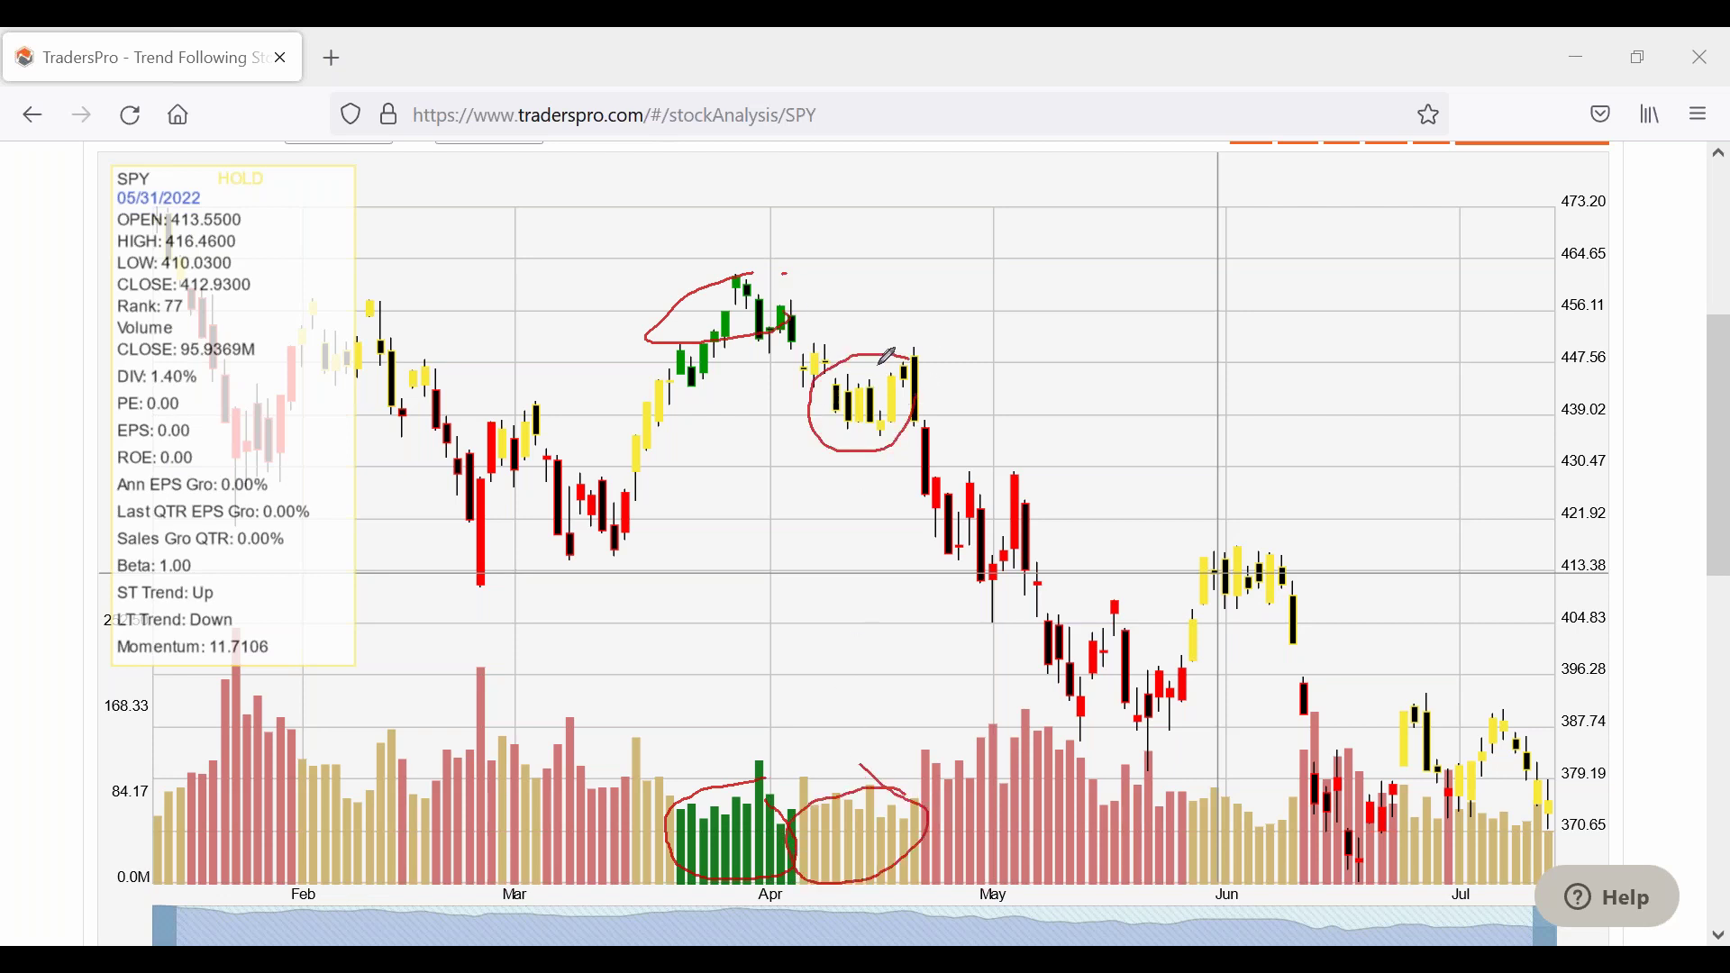
pyautogui.moveTo(873, 431); pyautogui.dragTo(894, 412)
pyautogui.moveTo(1009, 466)
pyautogui.mouseDown()
pyautogui.moveTo(912, 501)
pyautogui.moveTo(1035, 521)
pyautogui.mouseUp()
pyautogui.moveTo(1052, 709)
pyautogui.mouseDown()
pyautogui.moveTo(1002, 710)
pyautogui.moveTo(944, 887)
pyautogui.moveTo(1050, 755)
pyautogui.mouseUp()
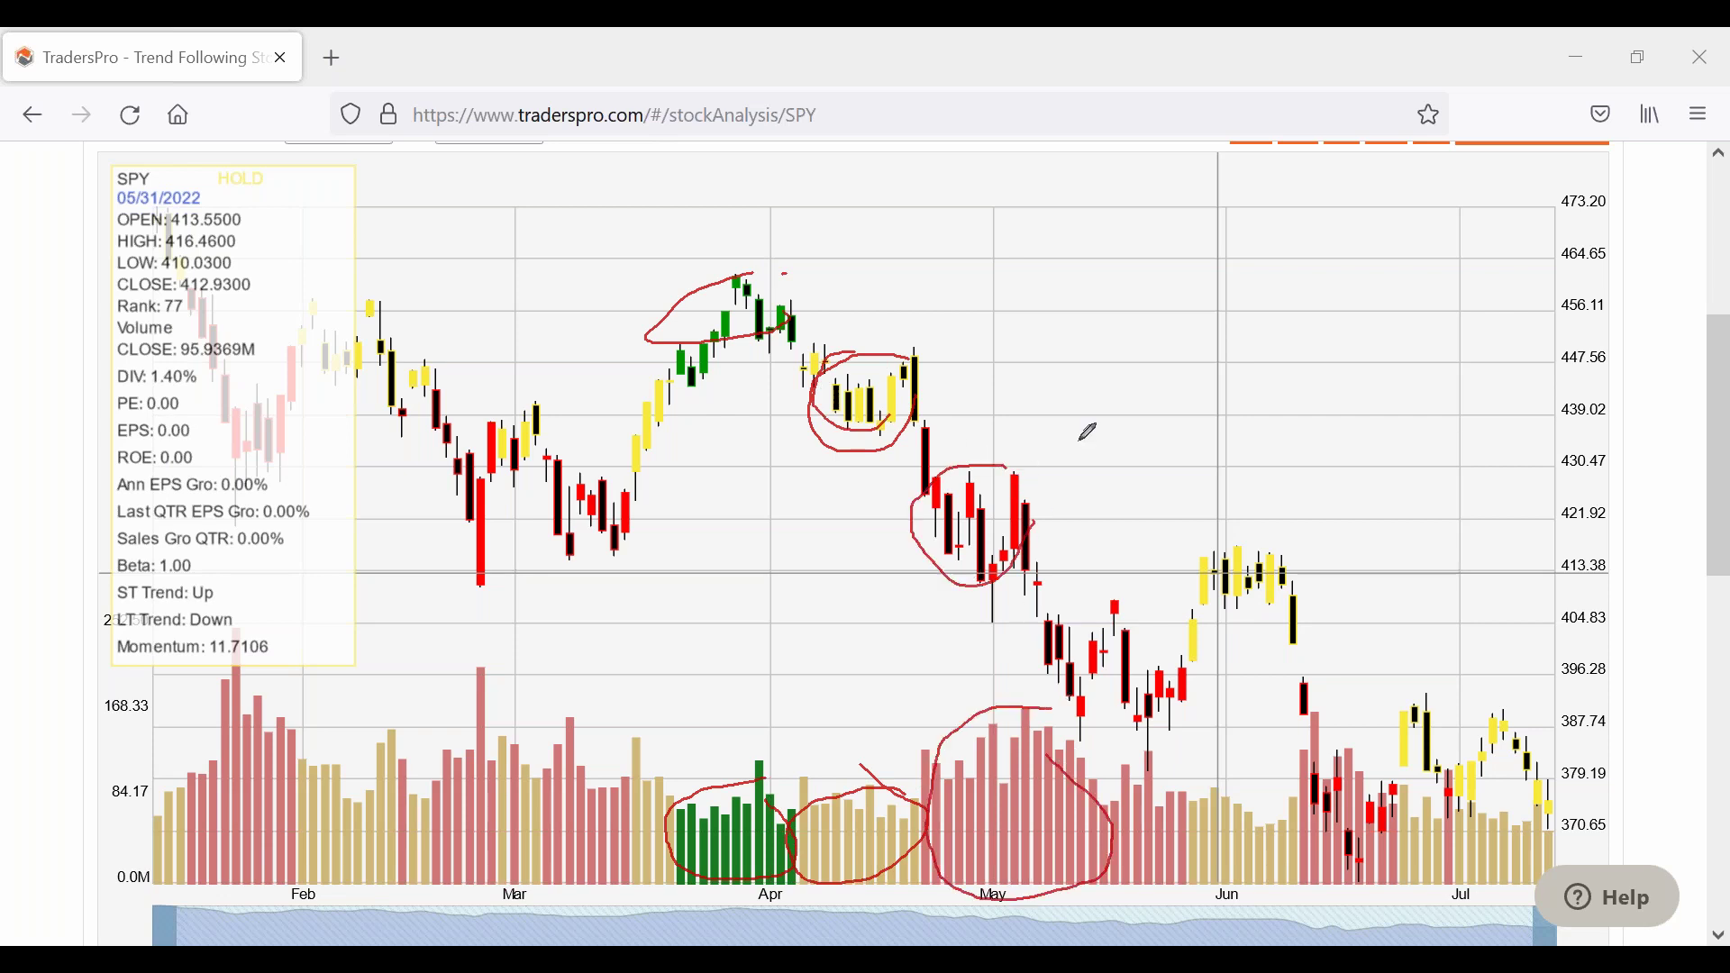
pyautogui.press('e')
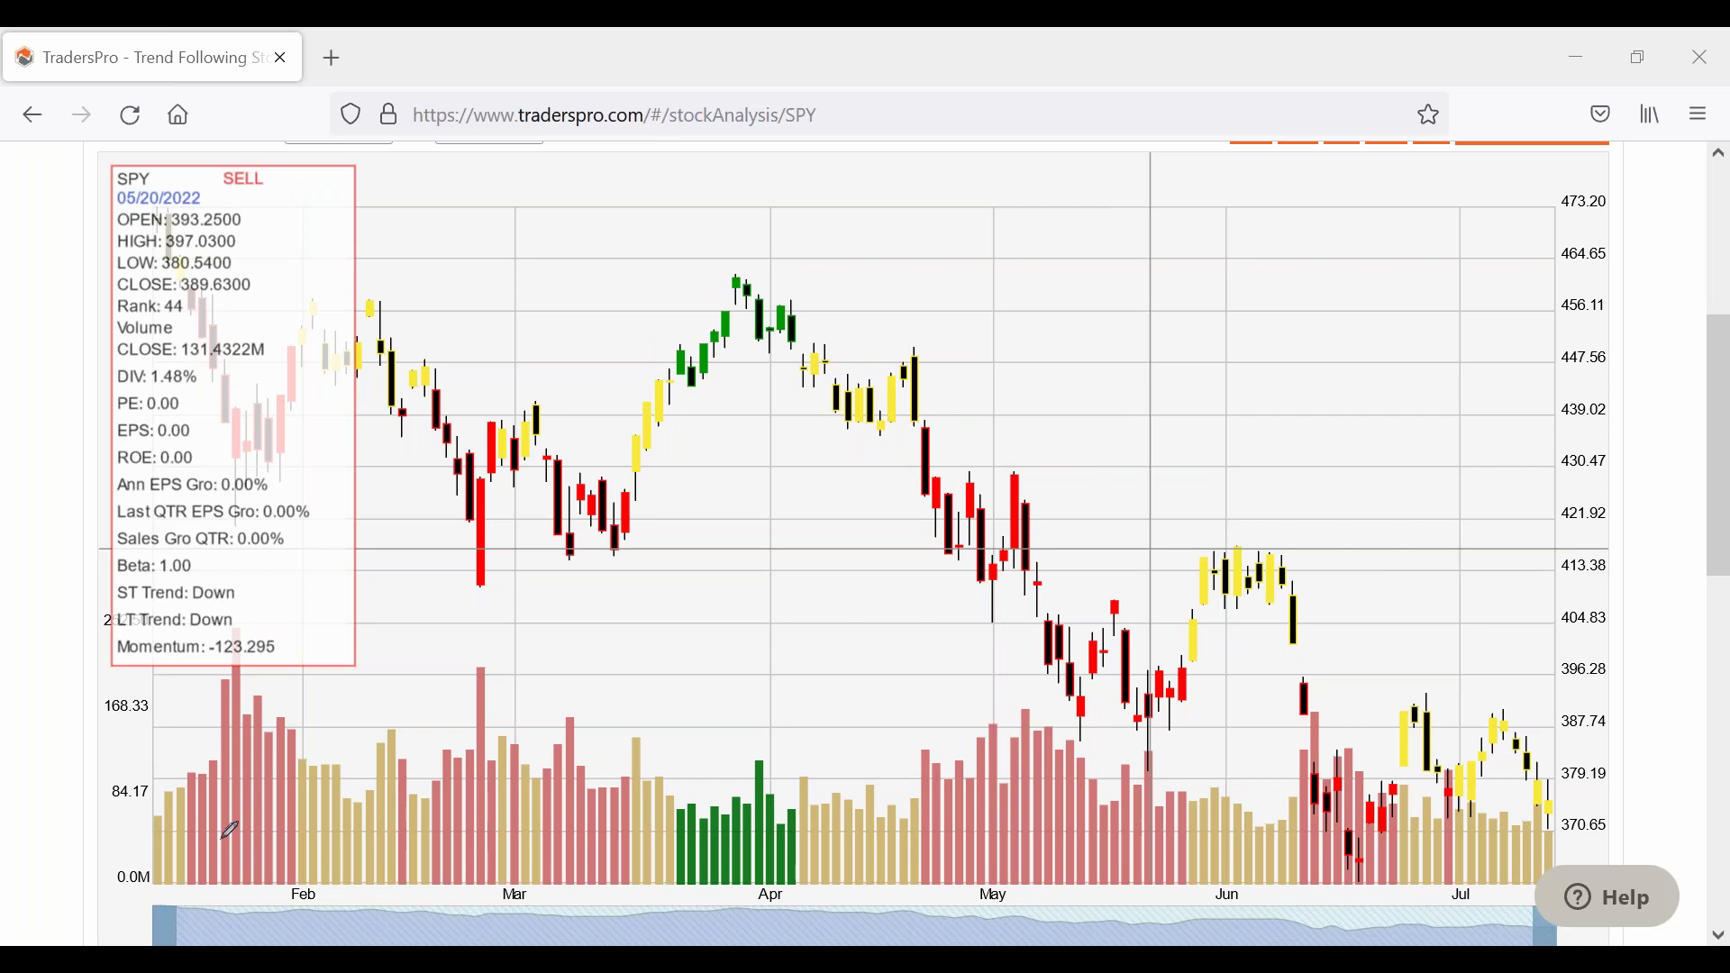
# Draw a double-headed arrow across the volume bars and a stroke over the green bars, then clear the annotations
pyautogui.moveTo(292, 825)
pyautogui.mouseDown()
pyautogui.moveTo(1510, 799)
pyautogui.moveTo(1453, 857)
pyautogui.mouseUp()
pyautogui.moveTo(335, 801)
pyautogui.mouseDown()
pyautogui.moveTo(290, 815)
pyautogui.moveTo(324, 838)
pyautogui.mouseUp()
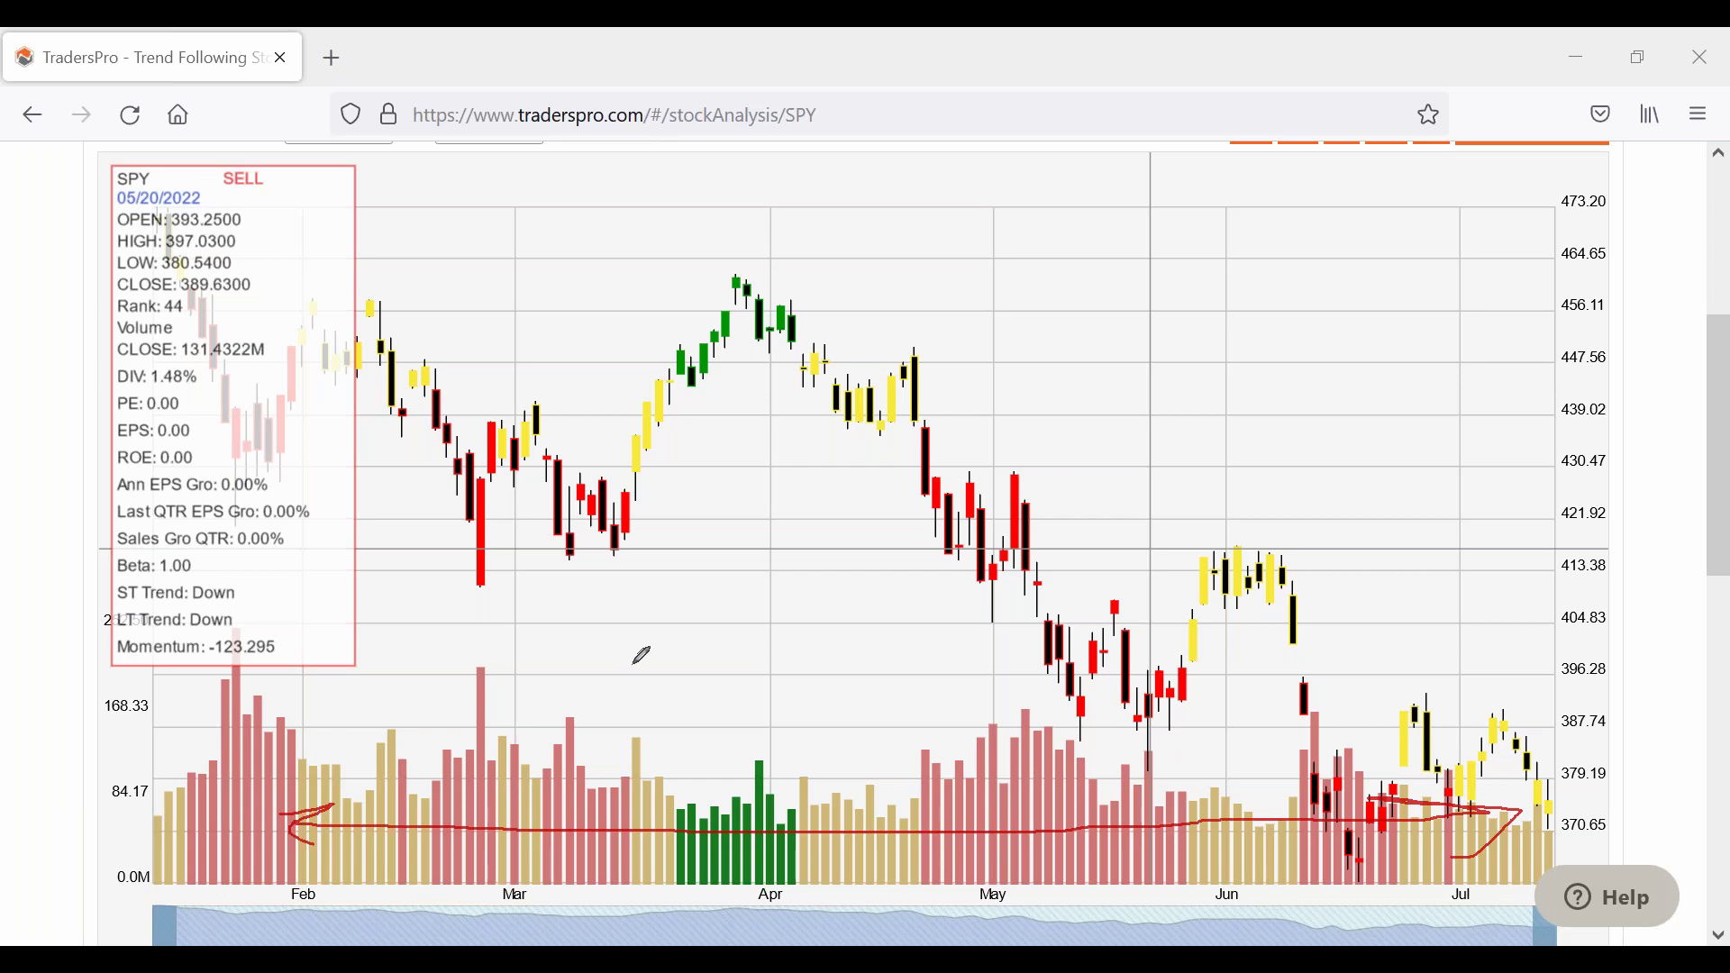
pyautogui.moveTo(692, 830); pyautogui.dragTo(778, 768)
pyautogui.click(789, 647)
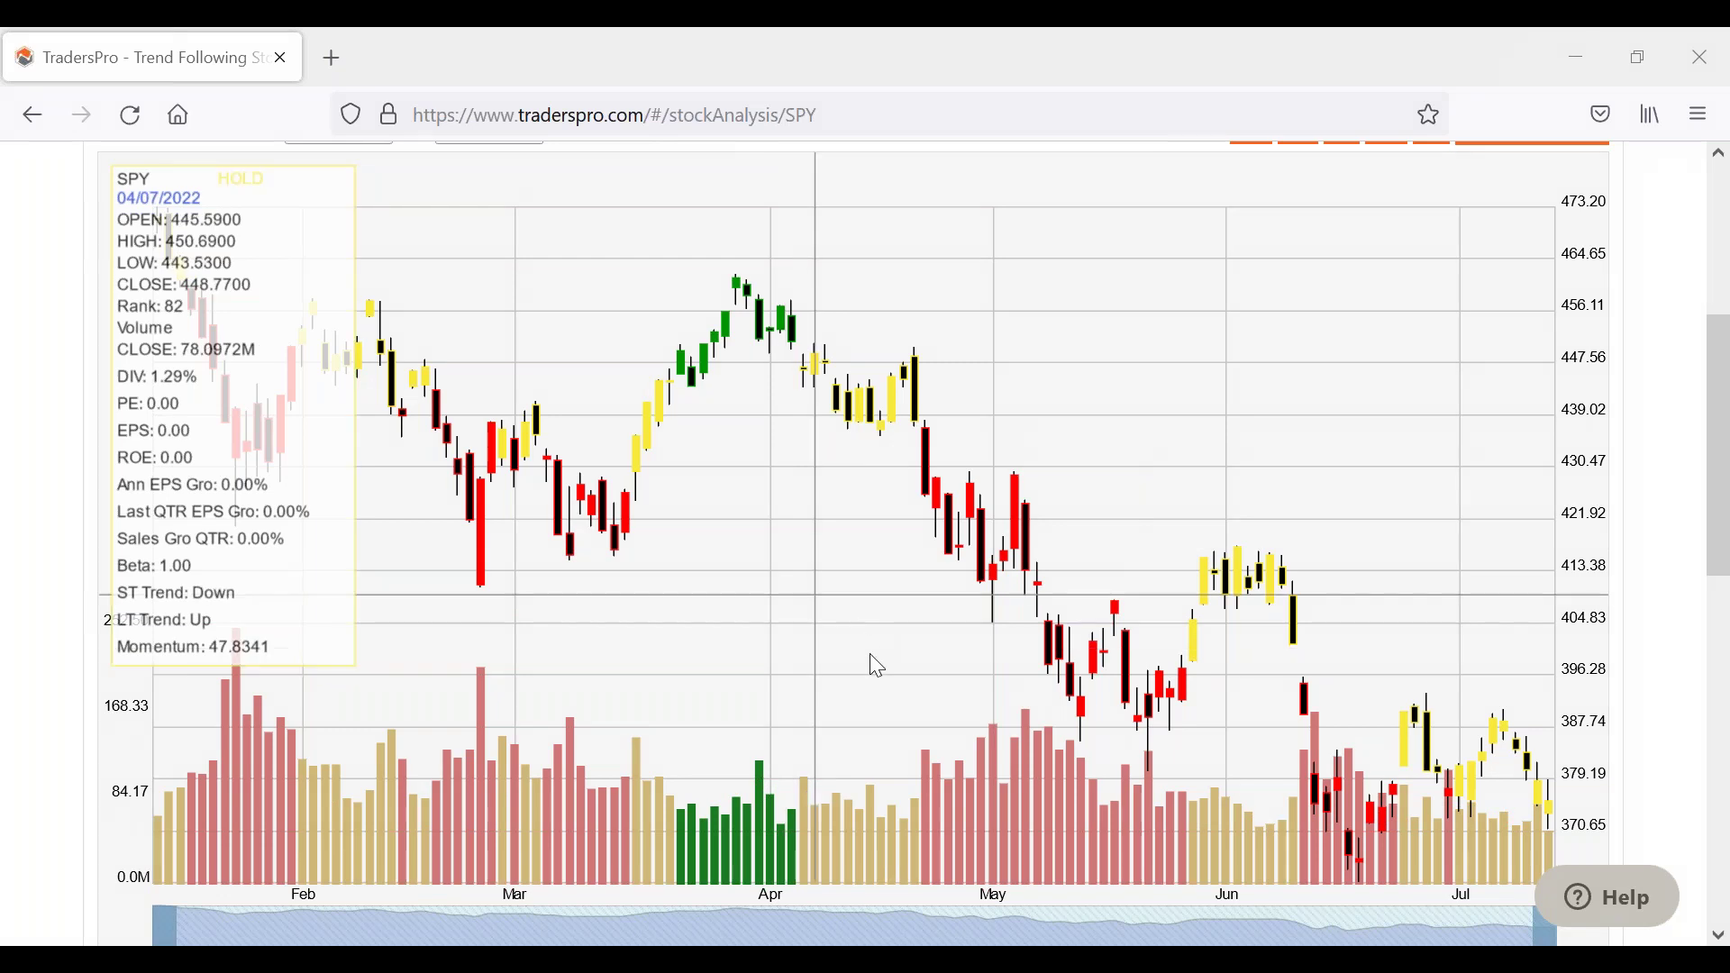
# Set the SPY chart display back to Candlesticks and bring the price and volume bars into view
pyautogui.scroll(5, 1290, 490)
pyautogui.scroll(-2, 1500, 548)
pyautogui.click(1523, 407)
pyautogui.click(1513, 502)
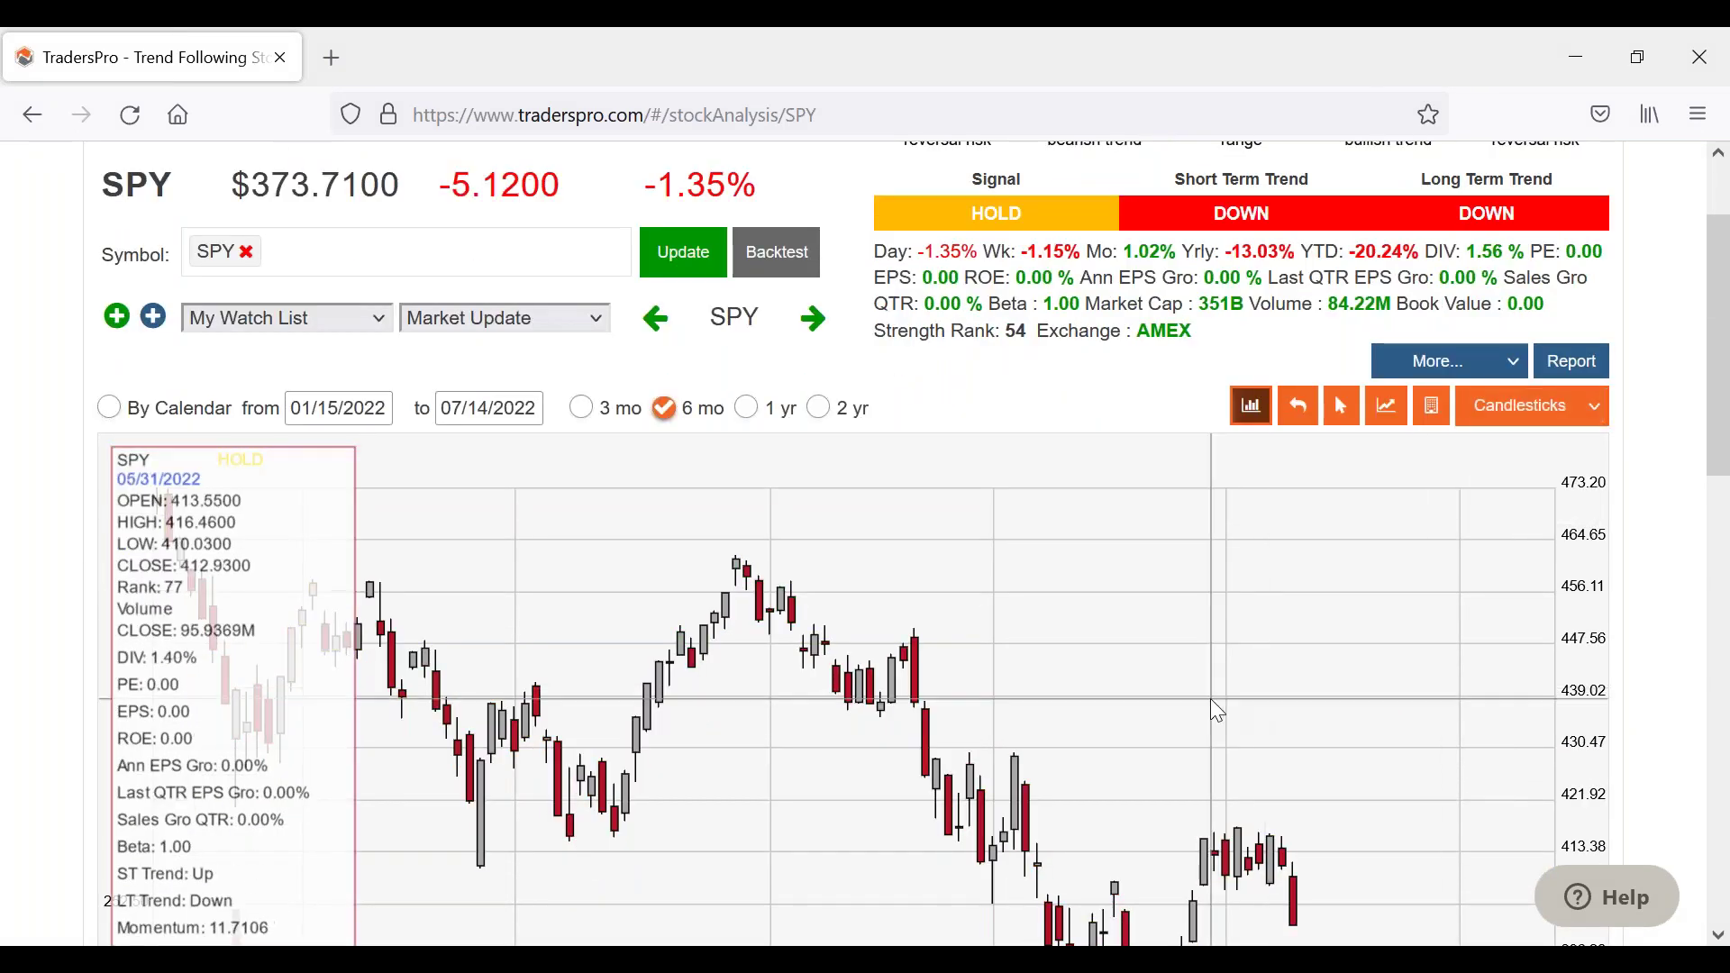
pyautogui.scroll(-4, 1208, 695)
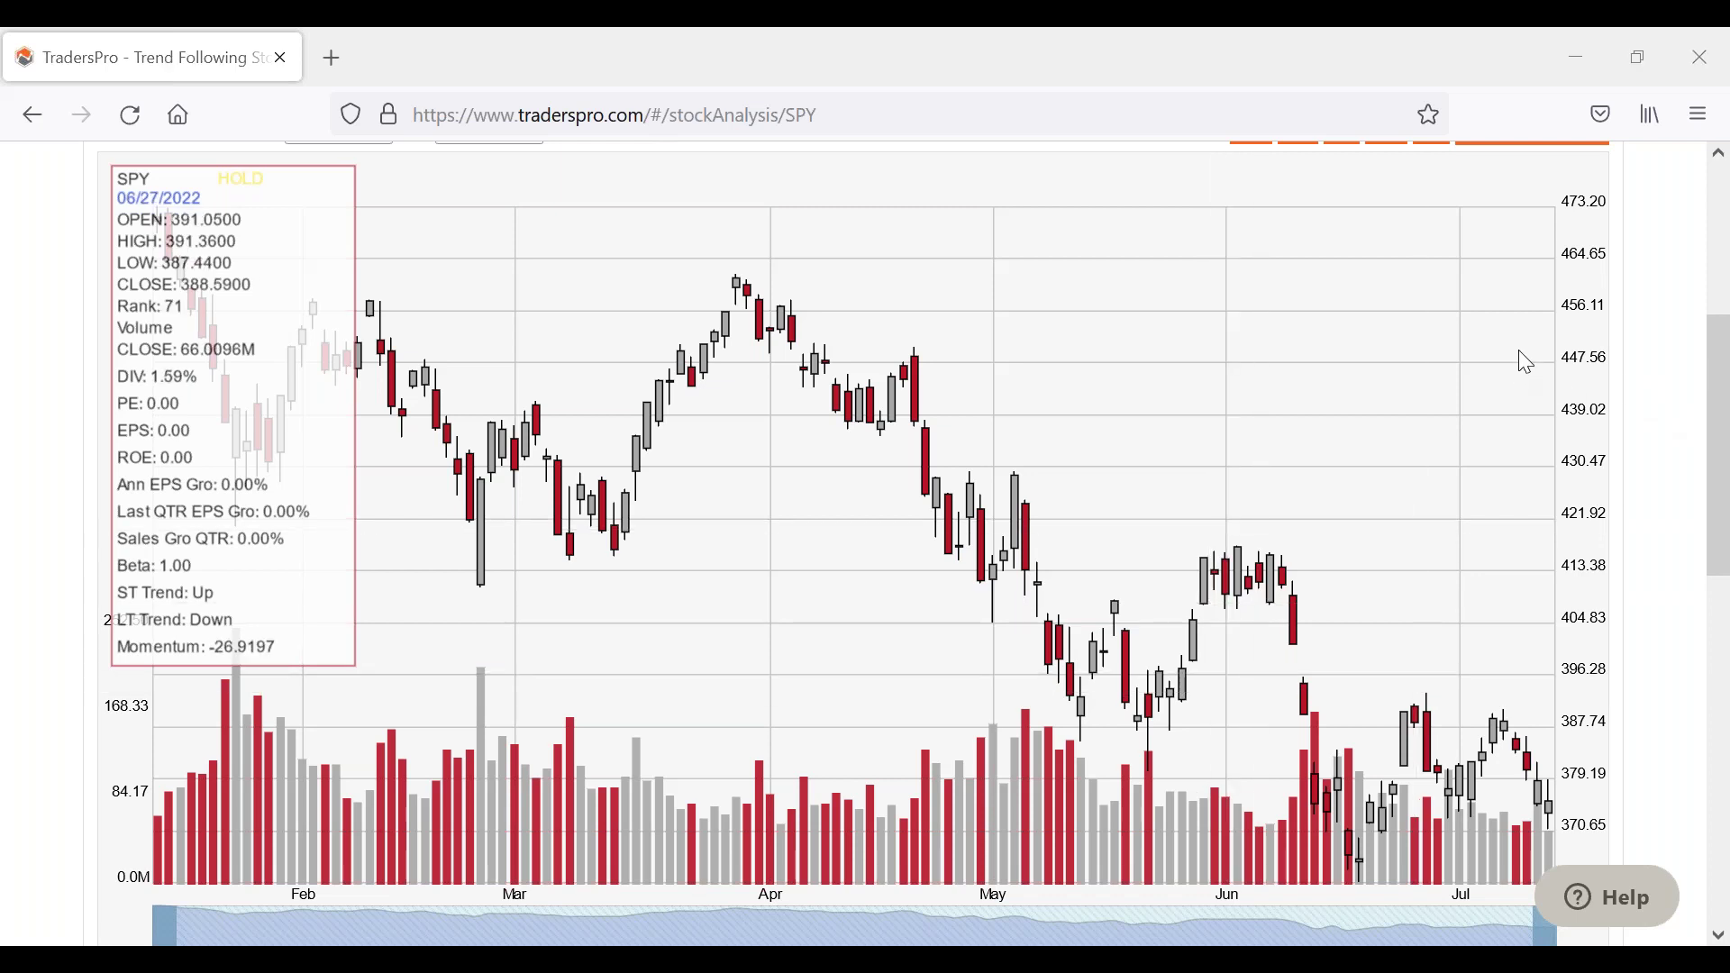
# Circle the large mid-March up candle and the late-April red candle, with their matching volume bars and price-range marks
pyautogui.moveTo(642, 424)
pyautogui.mouseDown()
pyautogui.moveTo(622, 477)
pyautogui.moveTo(651, 481)
pyautogui.moveTo(641, 426)
pyautogui.mouseUp()
pyautogui.moveTo(621, 471); pyautogui.dragTo(649, 470)
pyautogui.moveTo(645, 730)
pyautogui.mouseDown()
pyautogui.moveTo(625, 744)
pyautogui.moveTo(631, 775)
pyautogui.moveTo(655, 741)
pyautogui.moveTo(633, 732)
pyautogui.mouseUp()
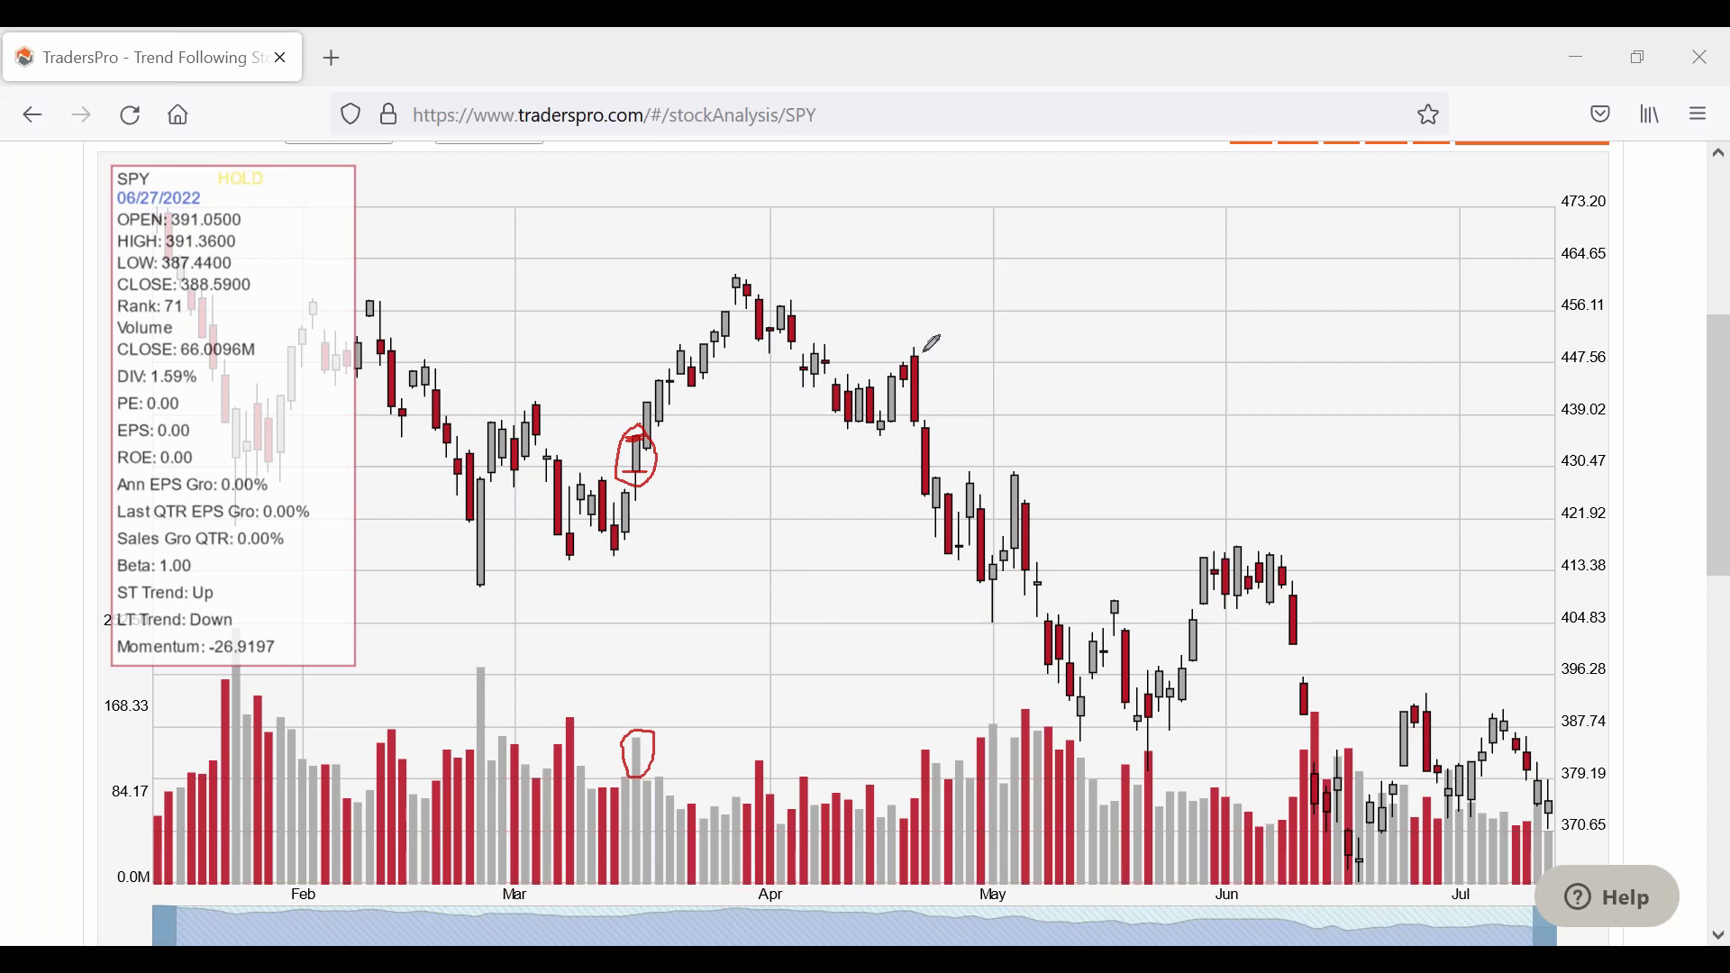
pyautogui.moveTo(928, 350)
pyautogui.mouseDown()
pyautogui.moveTo(906, 359)
pyautogui.moveTo(904, 421)
pyautogui.moveTo(945, 370)
pyautogui.moveTo(911, 348)
pyautogui.moveTo(930, 354)
pyautogui.mouseUp()
pyautogui.moveTo(931, 353)
pyautogui.mouseDown()
pyautogui.moveTo(934, 416)
pyautogui.moveTo(941, 398)
pyautogui.mouseUp()
pyautogui.moveTo(938, 742)
pyautogui.mouseDown()
pyautogui.moveTo(914, 755)
pyautogui.moveTo(932, 768)
pyautogui.moveTo(942, 748)
pyautogui.mouseUp()
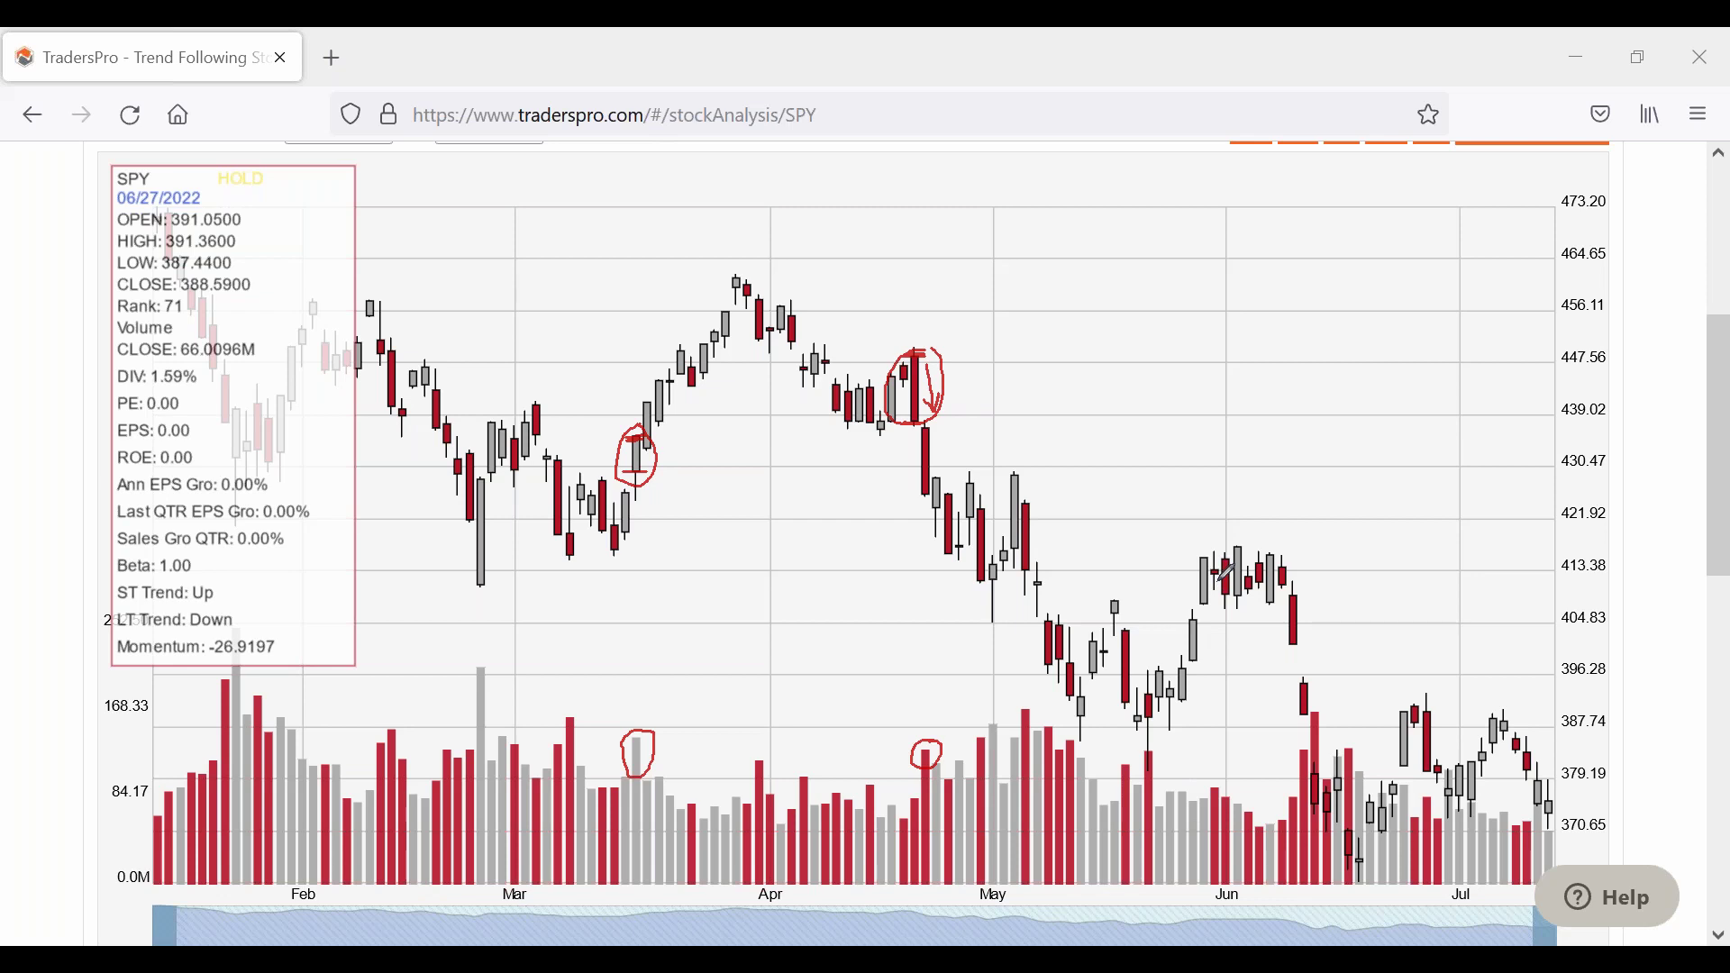
# Mark the sideways candles from late May to early June and circle the low volume bar beneath them
pyautogui.moveTo(1200, 612); pyautogui.dragTo(1207, 622)
pyautogui.moveTo(1266, 544); pyautogui.dragTo(1259, 577)
pyautogui.moveTo(1264, 577); pyautogui.dragTo(1281, 552)
pyautogui.moveTo(1281, 822); pyautogui.dragTo(1265, 833)
pyautogui.moveTo(1263, 832); pyautogui.dragTo(1279, 818)
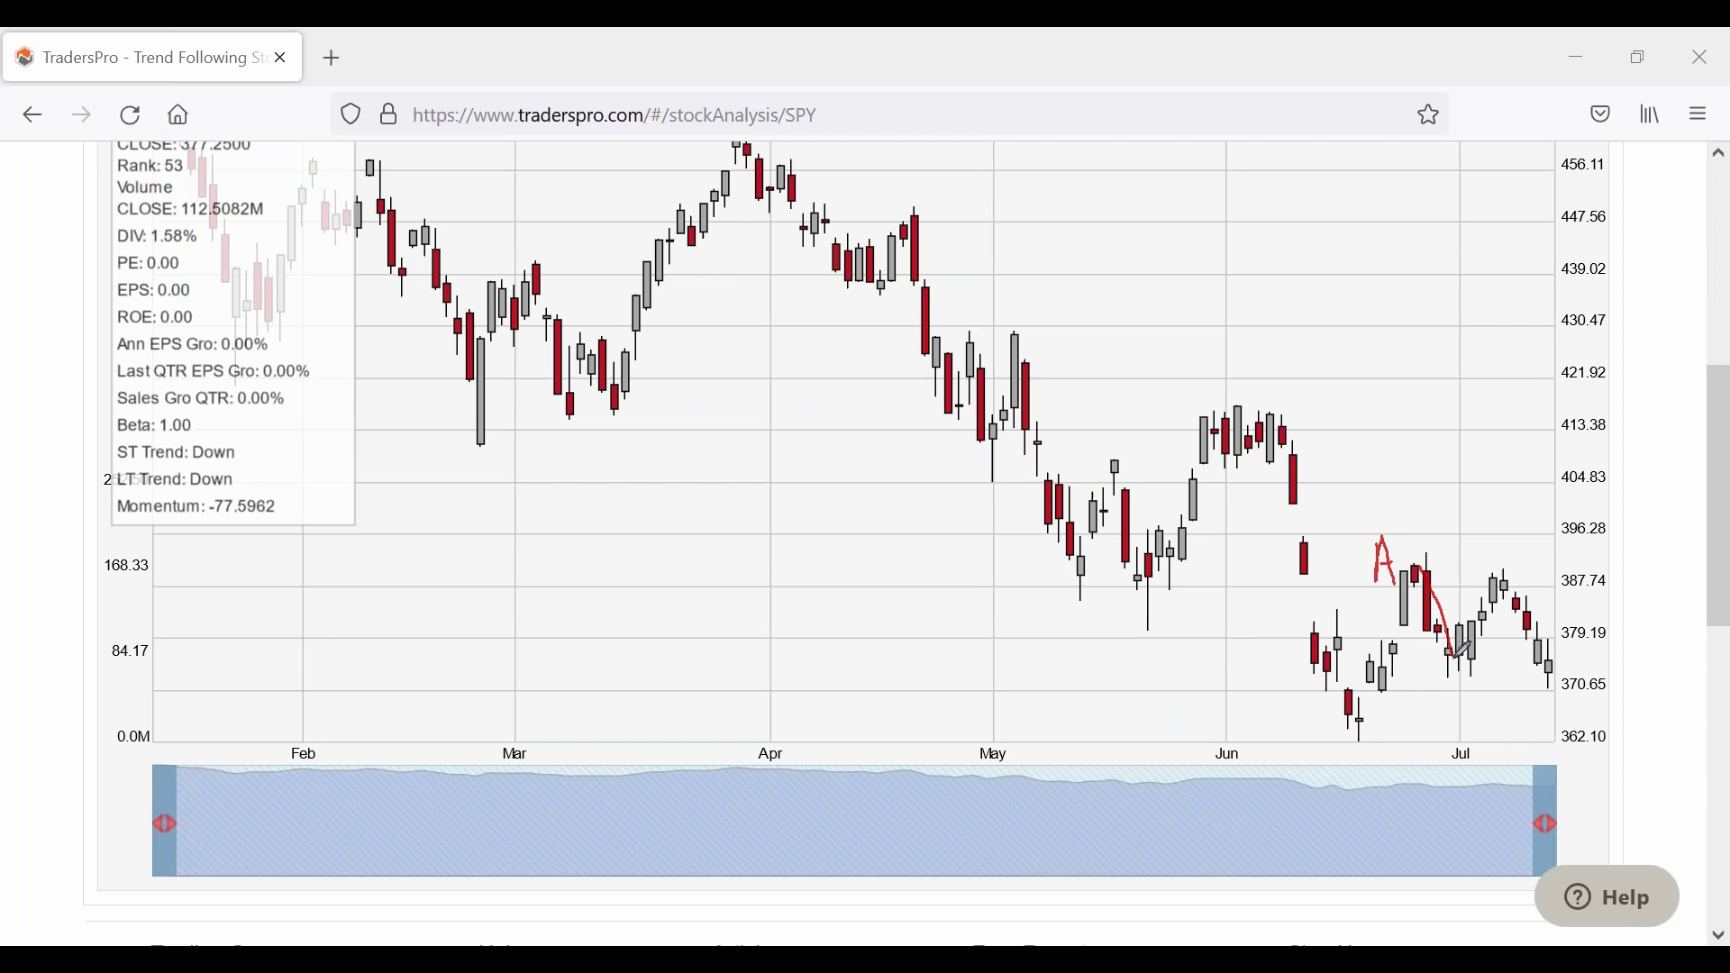
# Draw an A-B-C price path from the late-June high through July, up near 404 and sharply down, then clear it
pyautogui.moveTo(1452, 657)
pyautogui.mouseDown()
pyautogui.moveTo(1477, 630)
pyautogui.moveTo(1543, 686)
pyautogui.moveTo(1584, 493)
pyautogui.moveTo(1690, 869)
pyautogui.moveTo(1709, 818)
pyautogui.moveTo(1669, 858)
pyautogui.mouseUp()
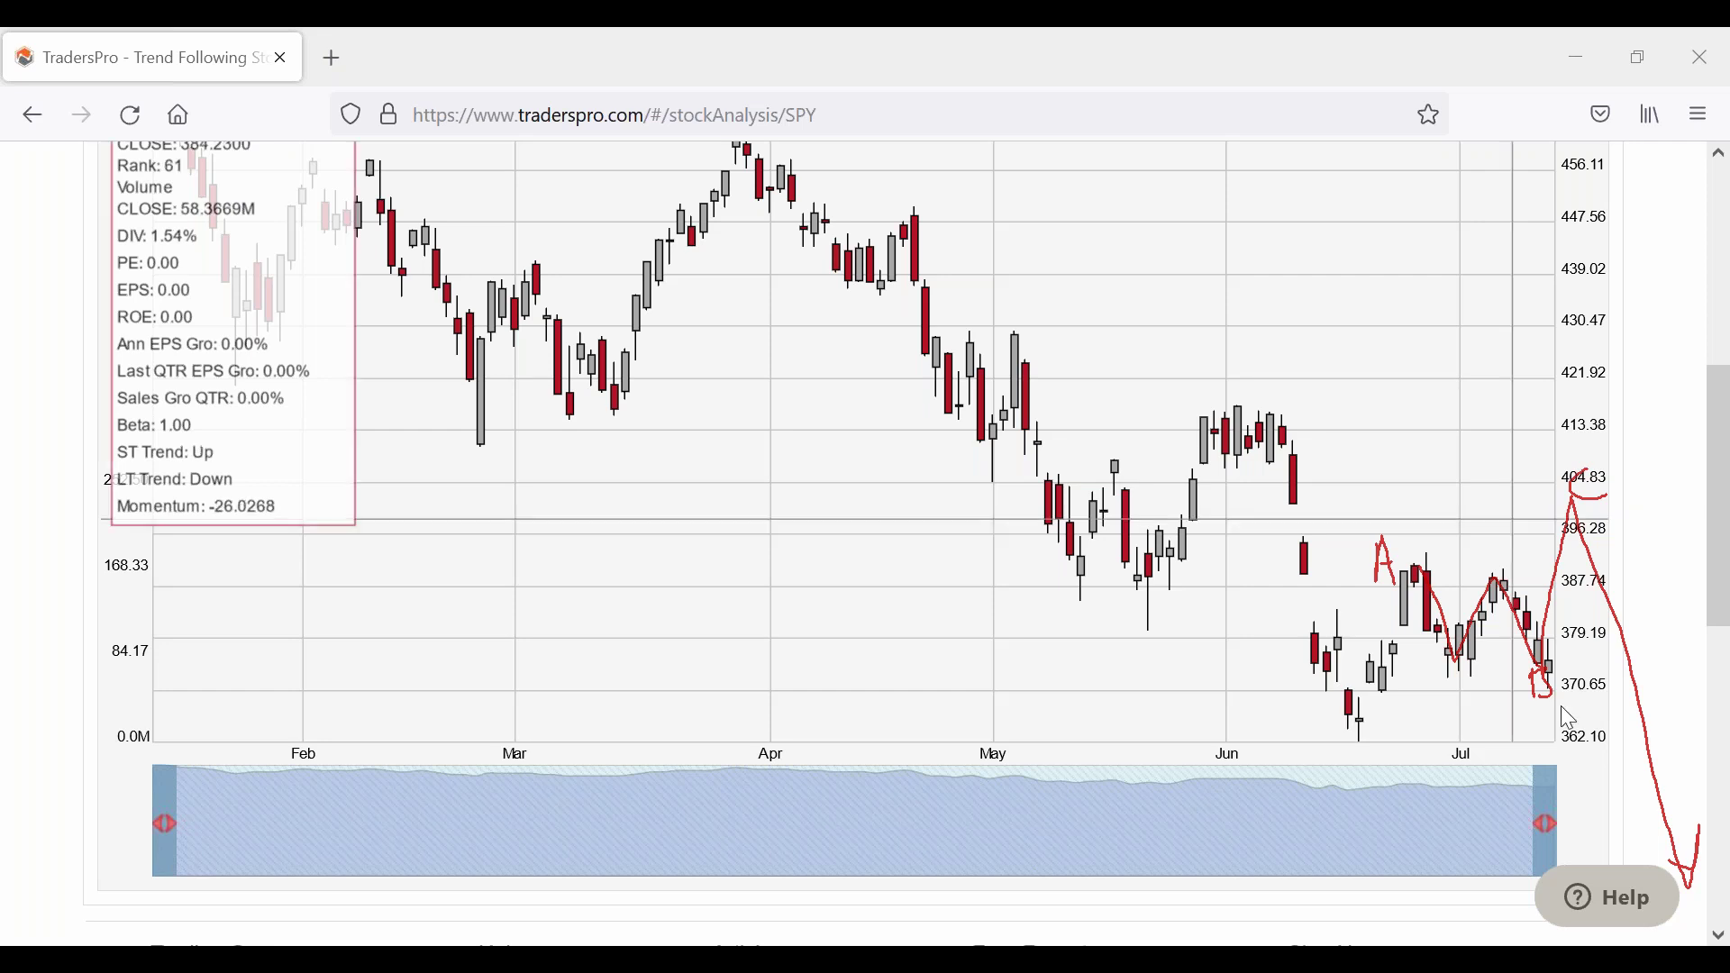
pyautogui.press('Escape')
# Circle the recent red July candle, draw a support line beneath the early-July lows to the latest candle, and remove the markings
pyautogui.moveTo(1543, 602)
pyautogui.mouseDown()
pyautogui.moveTo(1521, 603)
pyautogui.moveTo(1521, 634)
pyautogui.moveTo(1543, 602)
pyautogui.mouseUp()
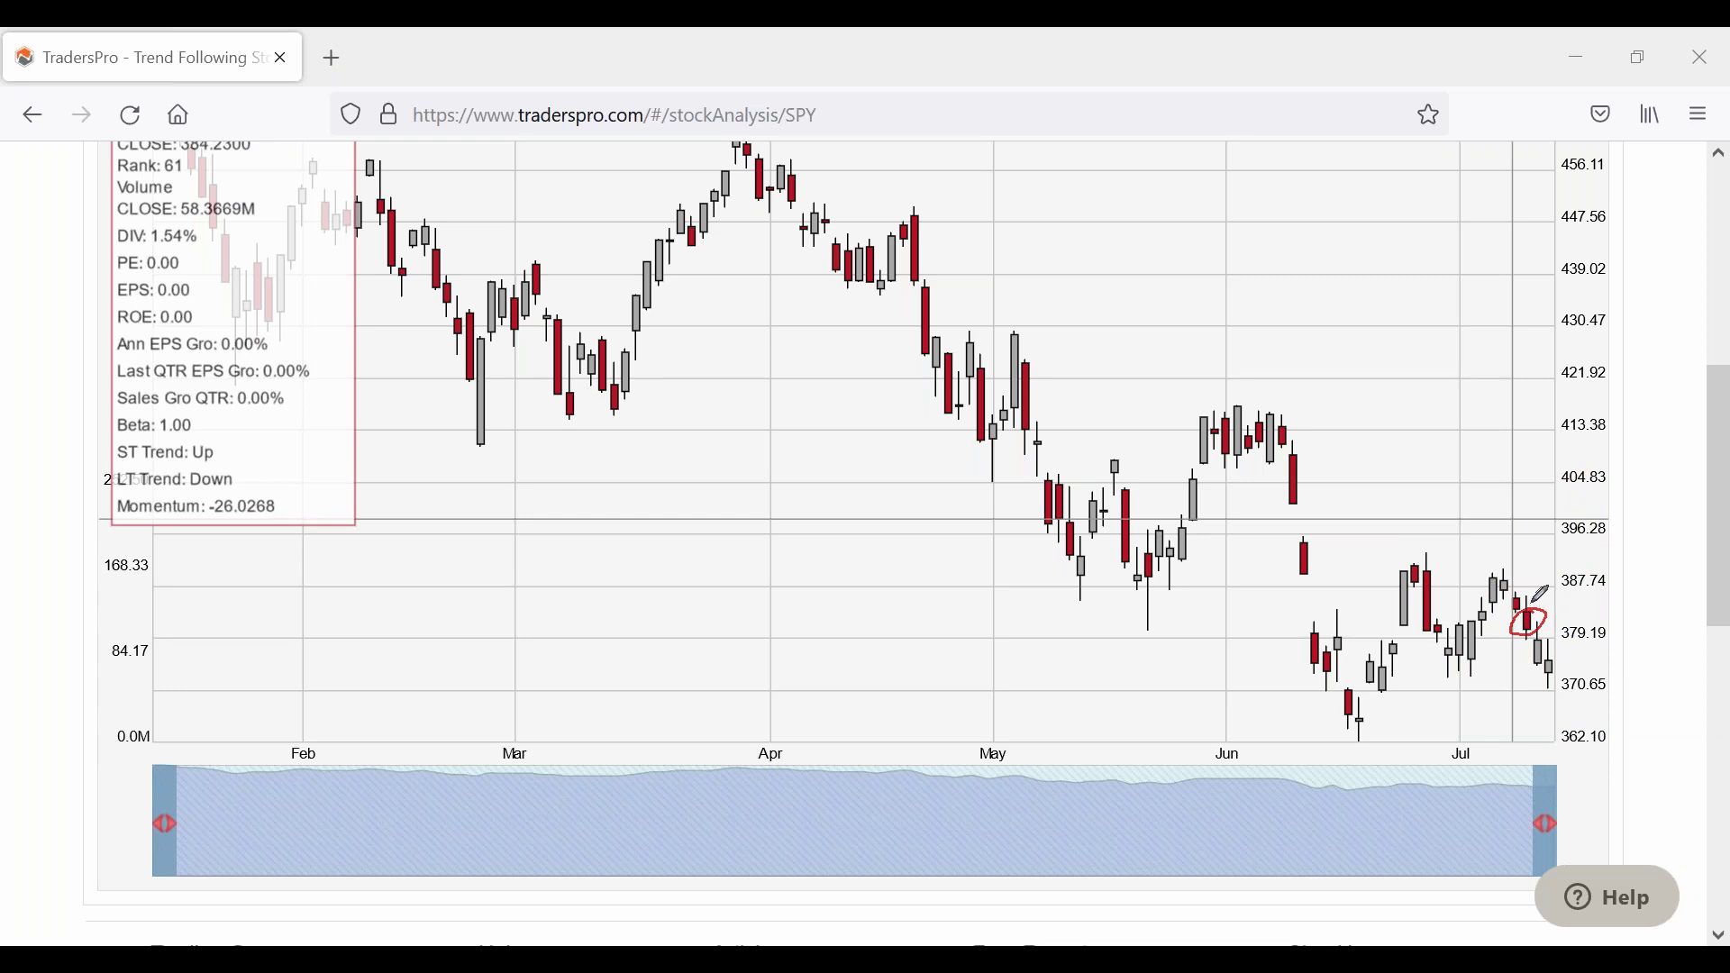
pyautogui.moveTo(1434, 678)
pyautogui.mouseDown()
pyautogui.moveTo(1538, 674)
pyautogui.moveTo(1416, 676)
pyautogui.moveTo(1484, 671)
pyautogui.mouseUp()
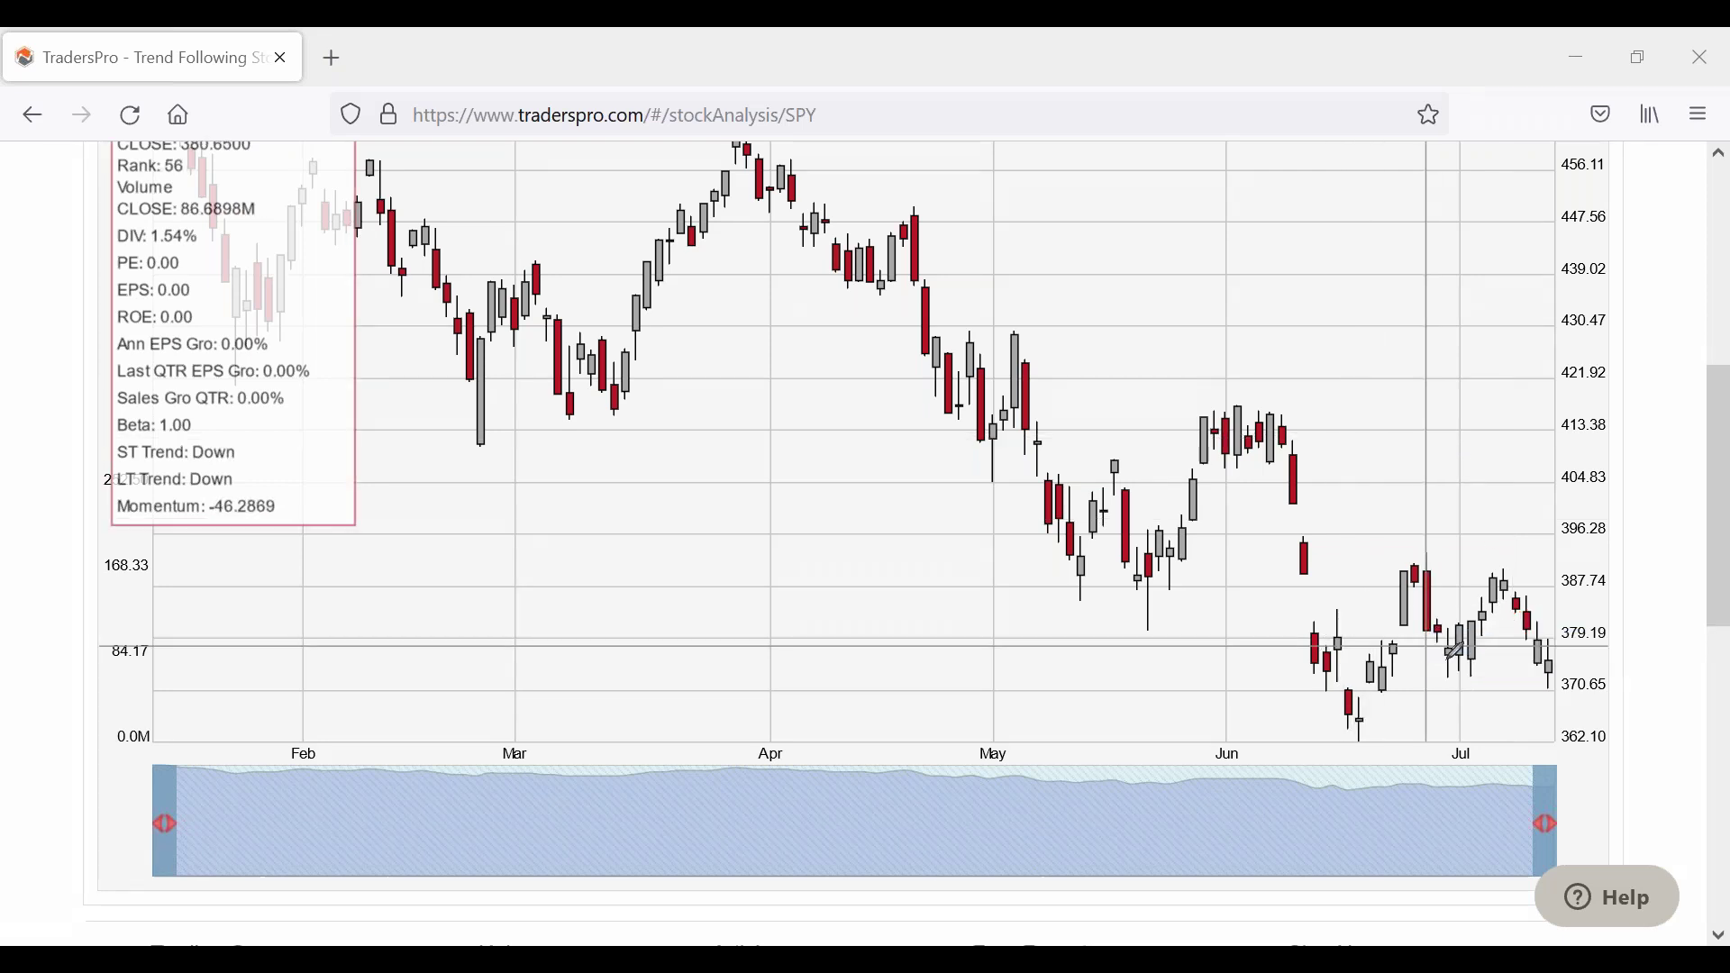
pyautogui.moveTo(1439, 674); pyautogui.dragTo(1555, 674)
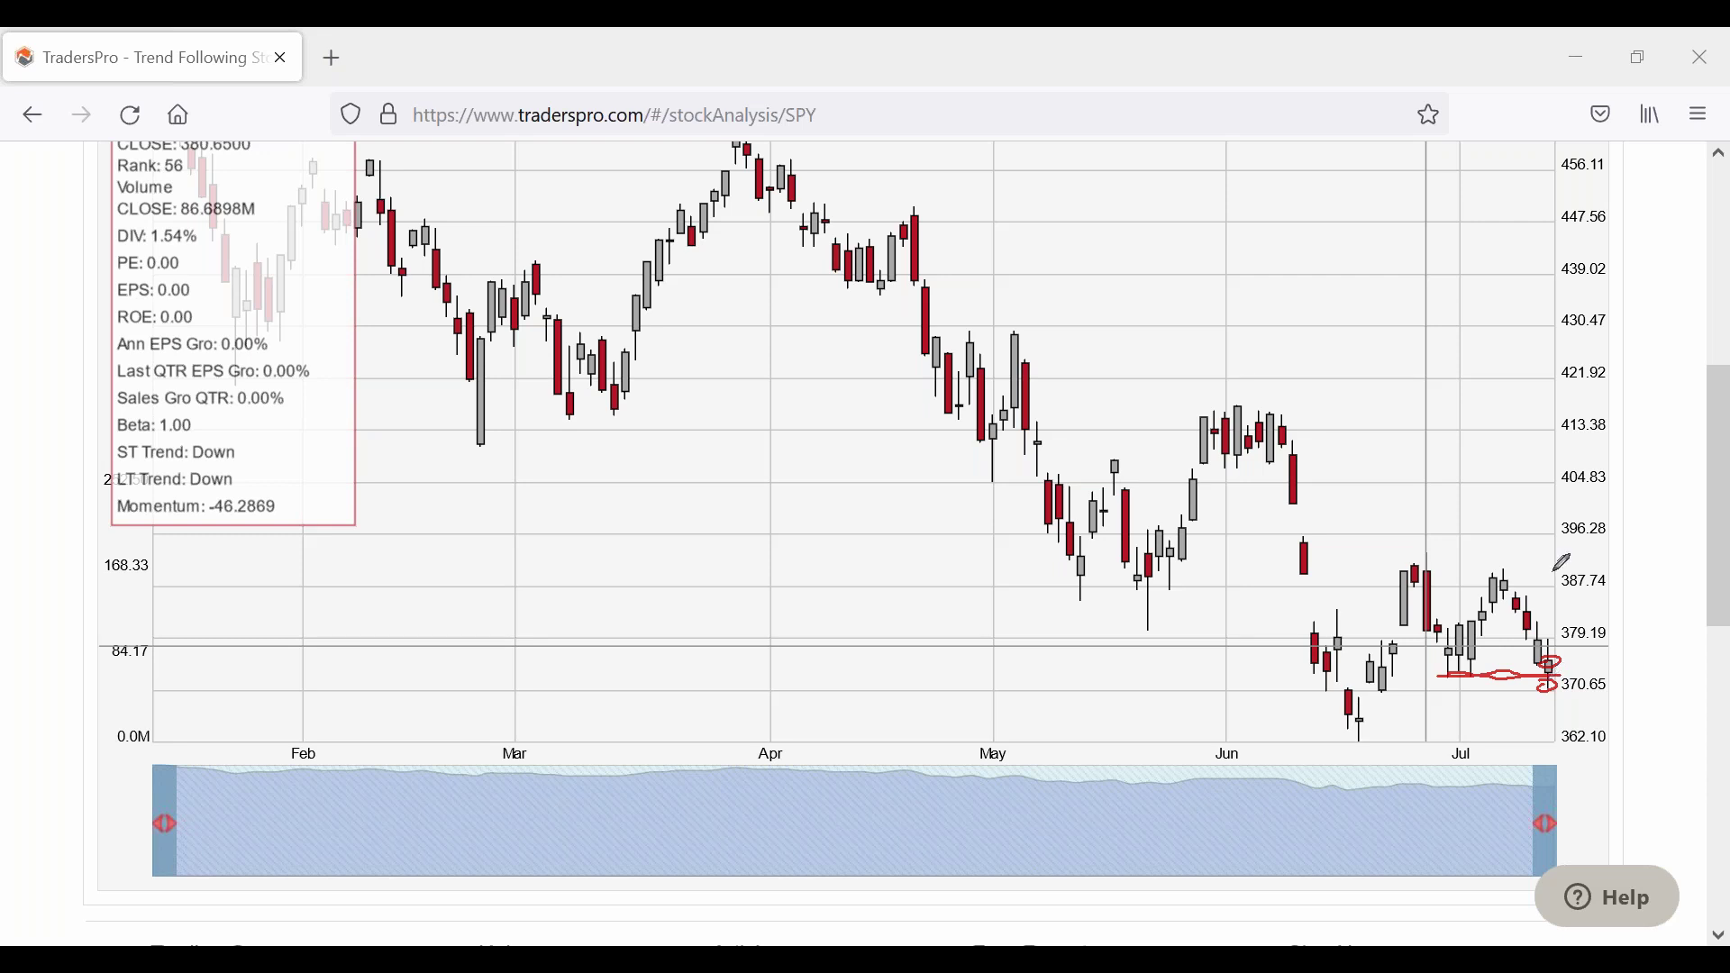
pyautogui.hotkey('ctrl', 'z')
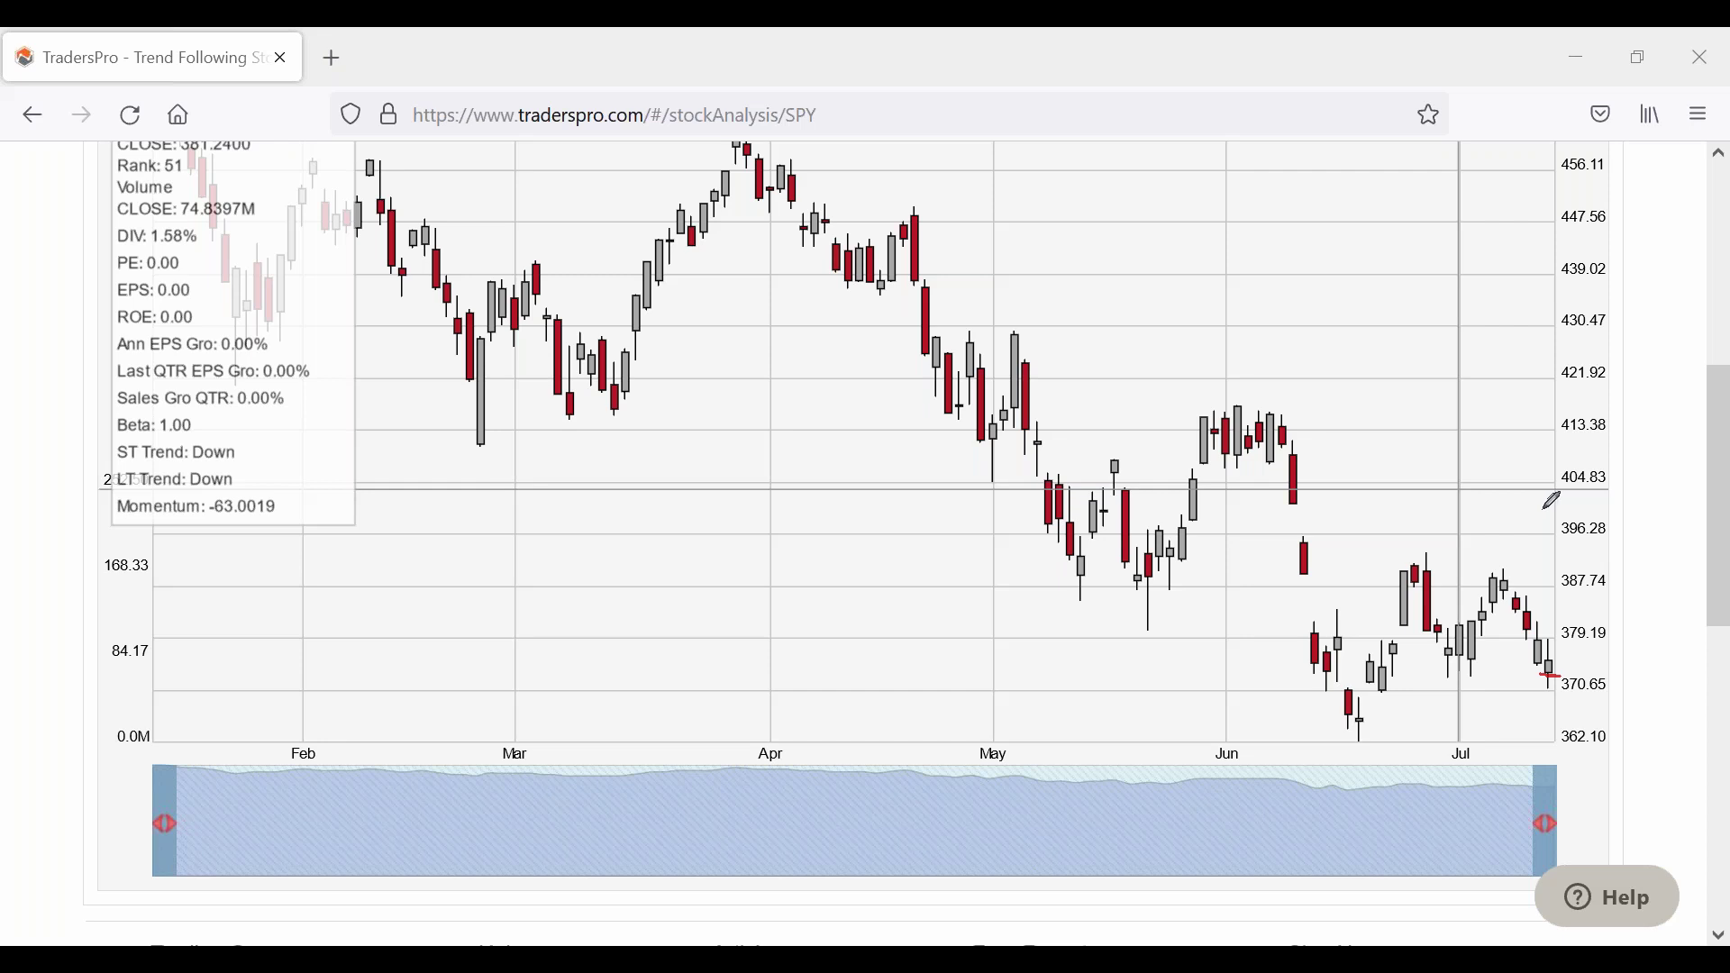
# Outline the latest July candle, then circle the March rally and its top and draw a downward arrow to early May
pyautogui.moveTo(1548, 641)
pyautogui.mouseDown()
pyautogui.moveTo(1543, 682)
pyautogui.moveTo(1586, 649)
pyautogui.moveTo(1545, 645)
pyautogui.mouseUp()
pyautogui.moveTo(1565, 645); pyautogui.dragTo(1565, 590)
pyautogui.moveTo(637, 293); pyautogui.dragTo(611, 339)
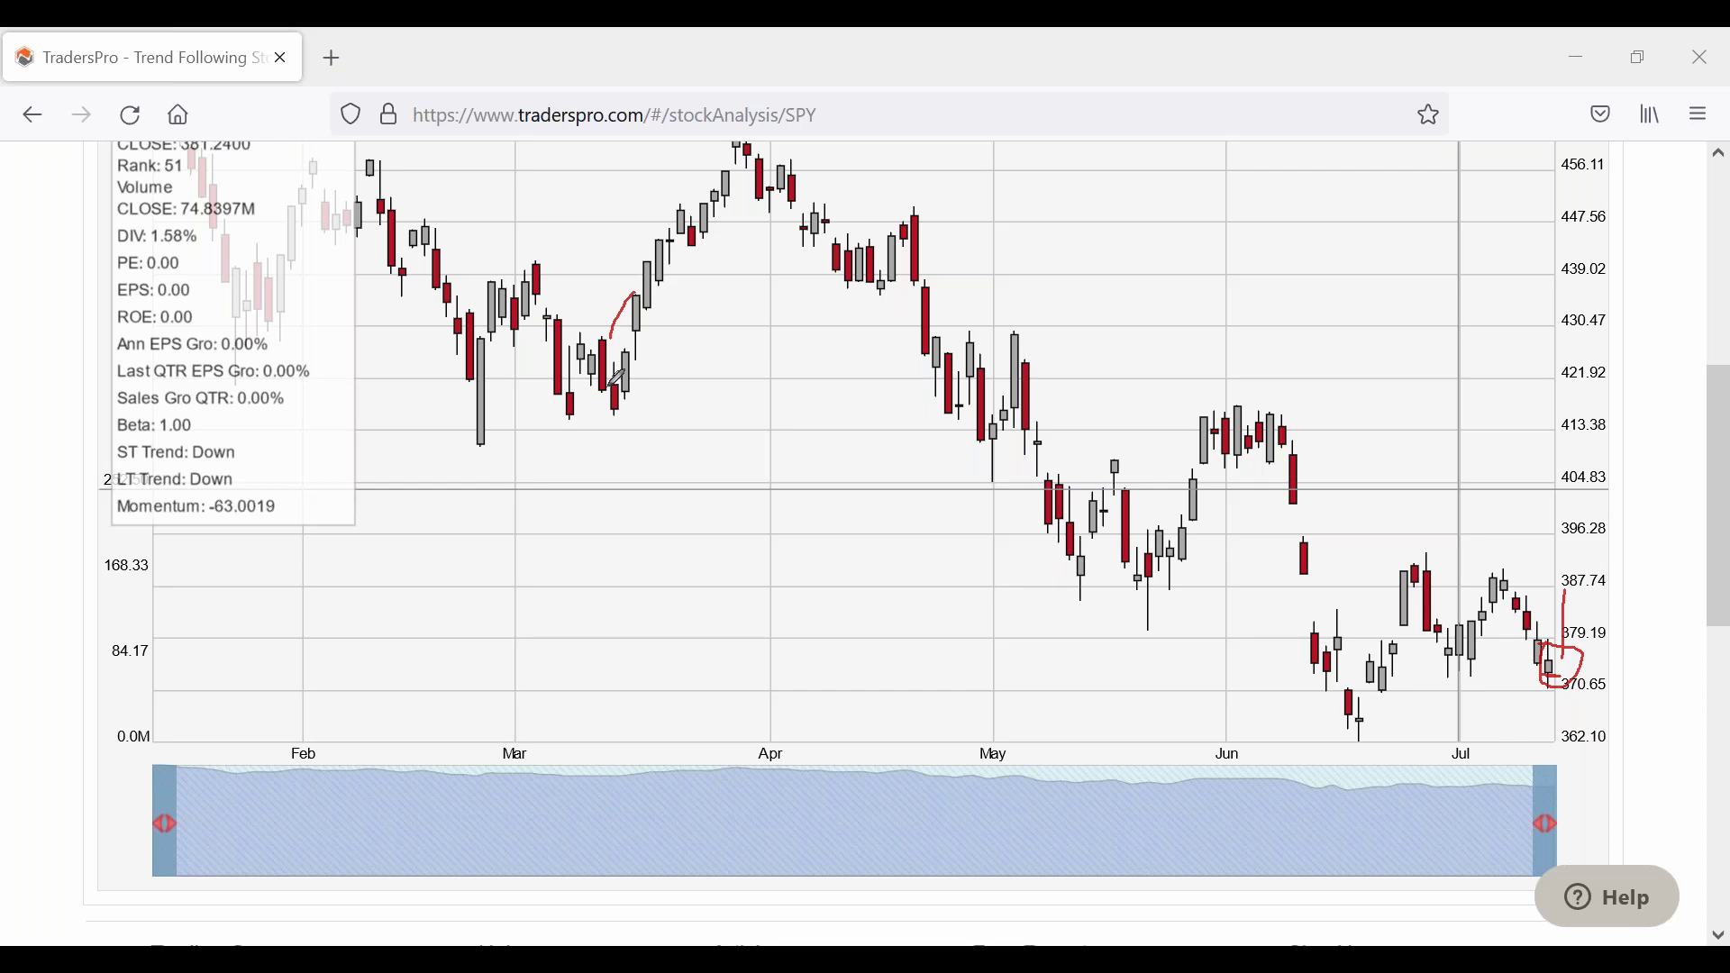
pyautogui.moveTo(618, 379); pyautogui.dragTo(793, 194)
pyautogui.moveTo(816, 176); pyautogui.dragTo(1009, 424)
pyautogui.moveTo(987, 496); pyautogui.dragTo(896, 467)
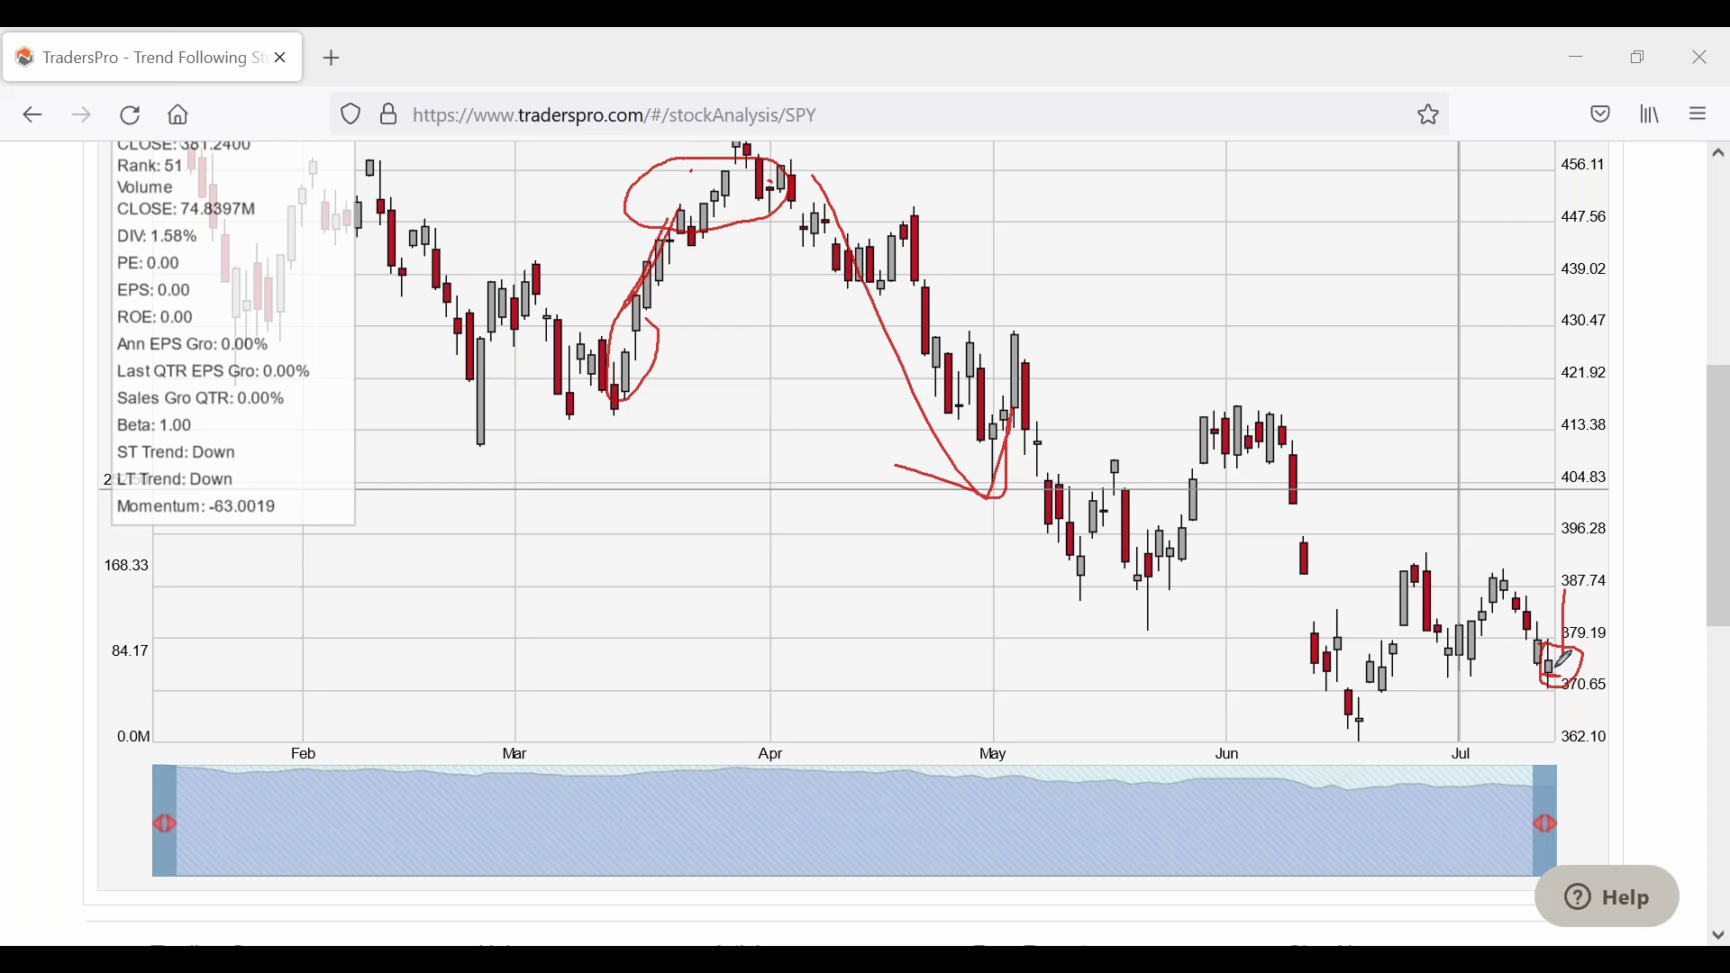
# Project a short rise from the latest July candle followed by a steep drop, then clear the markings
pyautogui.moveTo(1556, 668); pyautogui.dragTo(1568, 604)
pyautogui.moveTo(1551, 656); pyautogui.dragTo(1569, 601)
pyautogui.moveTo(1569, 599)
pyautogui.mouseDown()
pyautogui.moveTo(1550, 667)
pyautogui.moveTo(1656, 814)
pyautogui.mouseUp()
pyautogui.moveTo(1590, 509); pyautogui.dragTo(1631, 781)
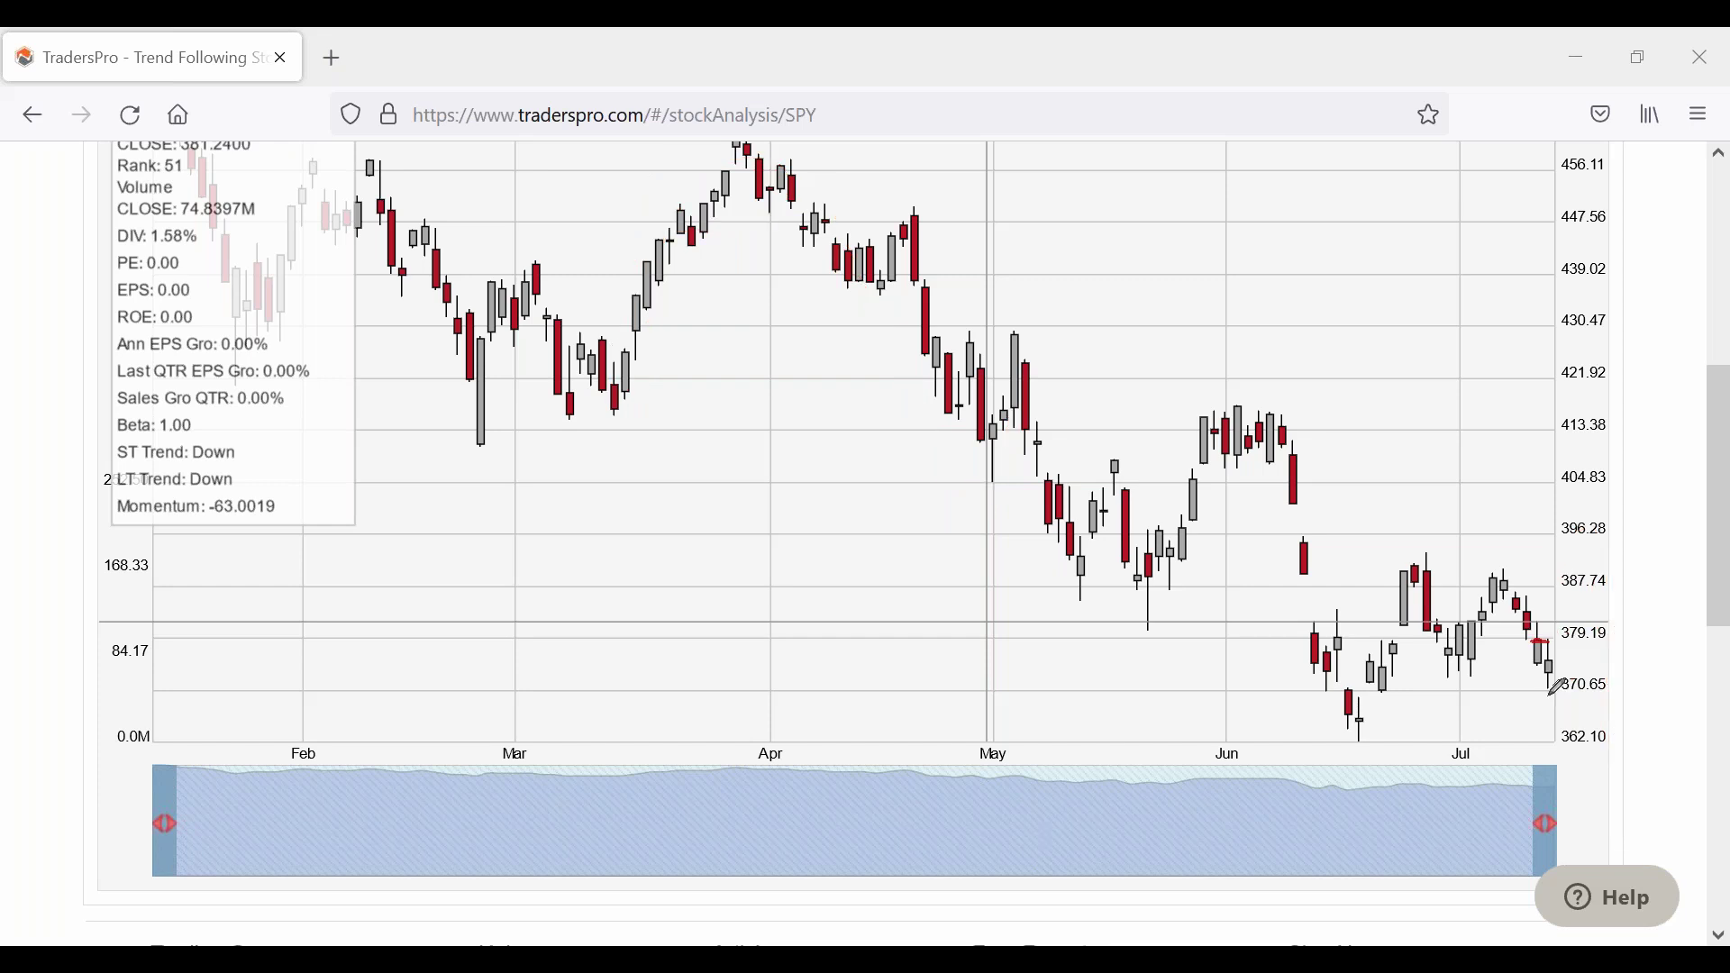
# Draw a rising line from the latest candle to about 398, underline the early-July lows and trace the V-shaped bounce
pyautogui.moveTo(1552, 639); pyautogui.dragTo(1548, 656)
pyautogui.moveTo(1566, 598); pyautogui.dragTo(1576, 512)
pyautogui.moveTo(1436, 677); pyautogui.dragTo(1488, 676)
pyautogui.moveTo(1430, 600)
pyautogui.mouseDown()
pyautogui.moveTo(1438, 624)
pyautogui.moveTo(1487, 608)
pyautogui.mouseUp()
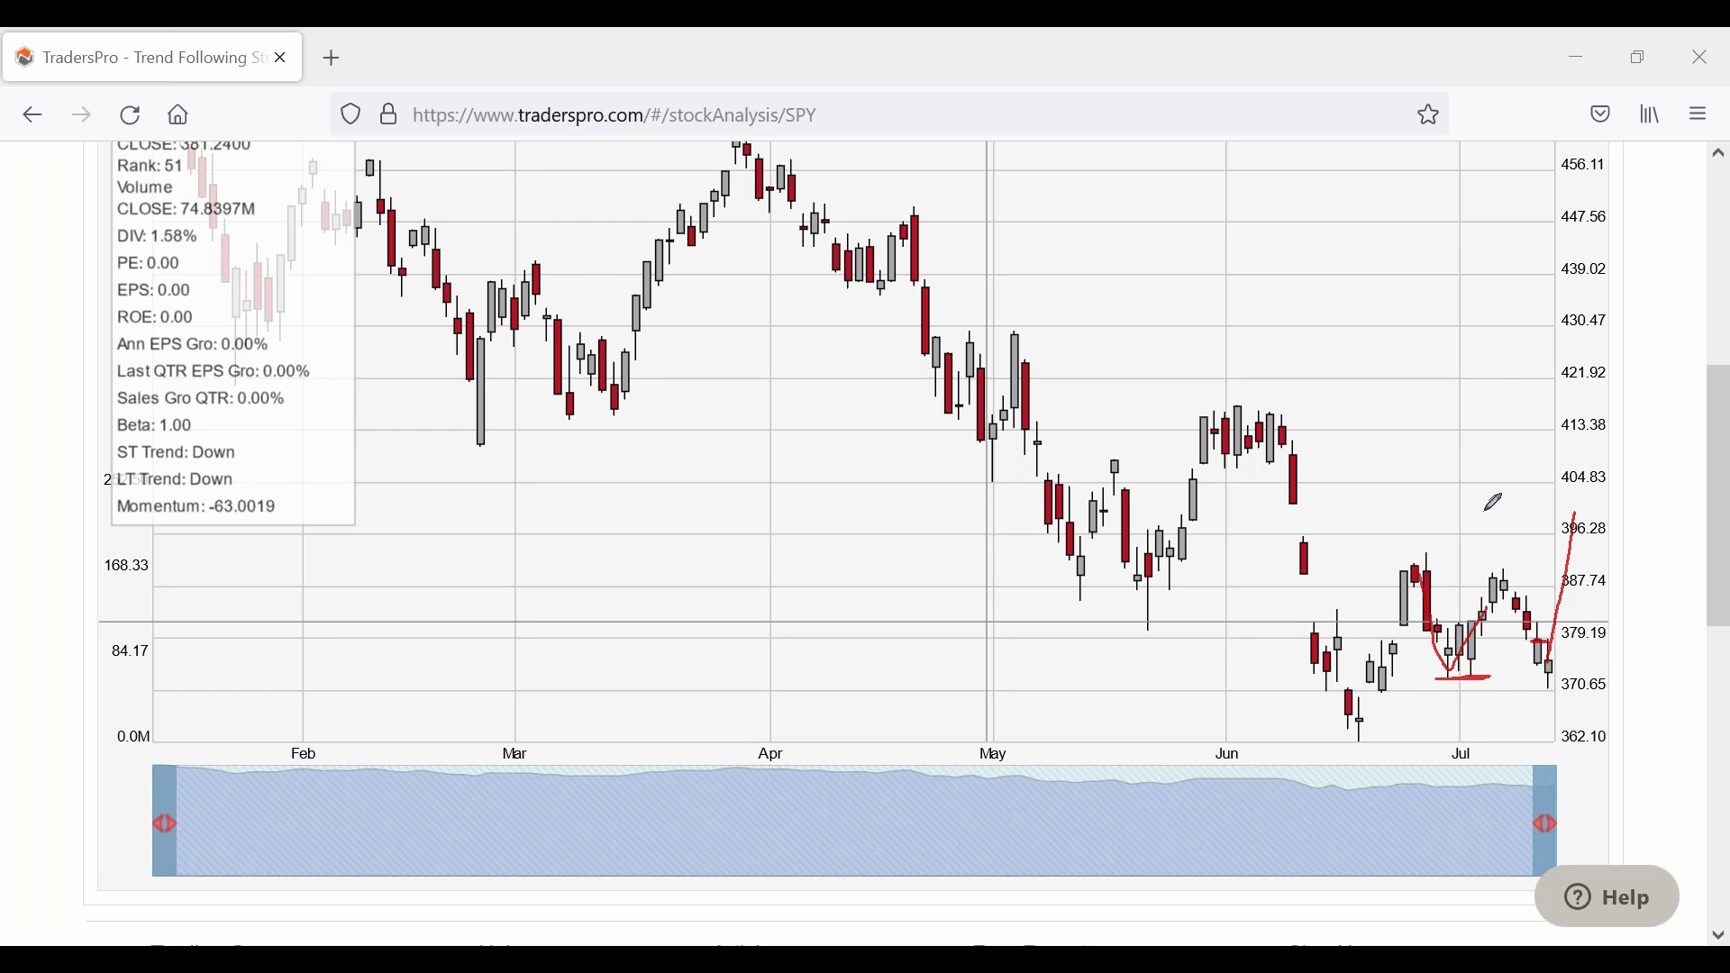
# Sketch a rising stroke and two short horizontal level lines in the blank chart area around April
pyautogui.moveTo(678, 690)
pyautogui.mouseDown()
pyautogui.moveTo(809, 569)
pyautogui.moveTo(822, 531)
pyautogui.moveTo(839, 585)
pyautogui.mouseUp()
pyautogui.moveTo(760, 591); pyautogui.dragTo(856, 592)
pyautogui.moveTo(771, 534)
pyautogui.mouseDown()
pyautogui.moveTo(754, 533)
pyautogui.moveTo(854, 535)
pyautogui.mouseUp()
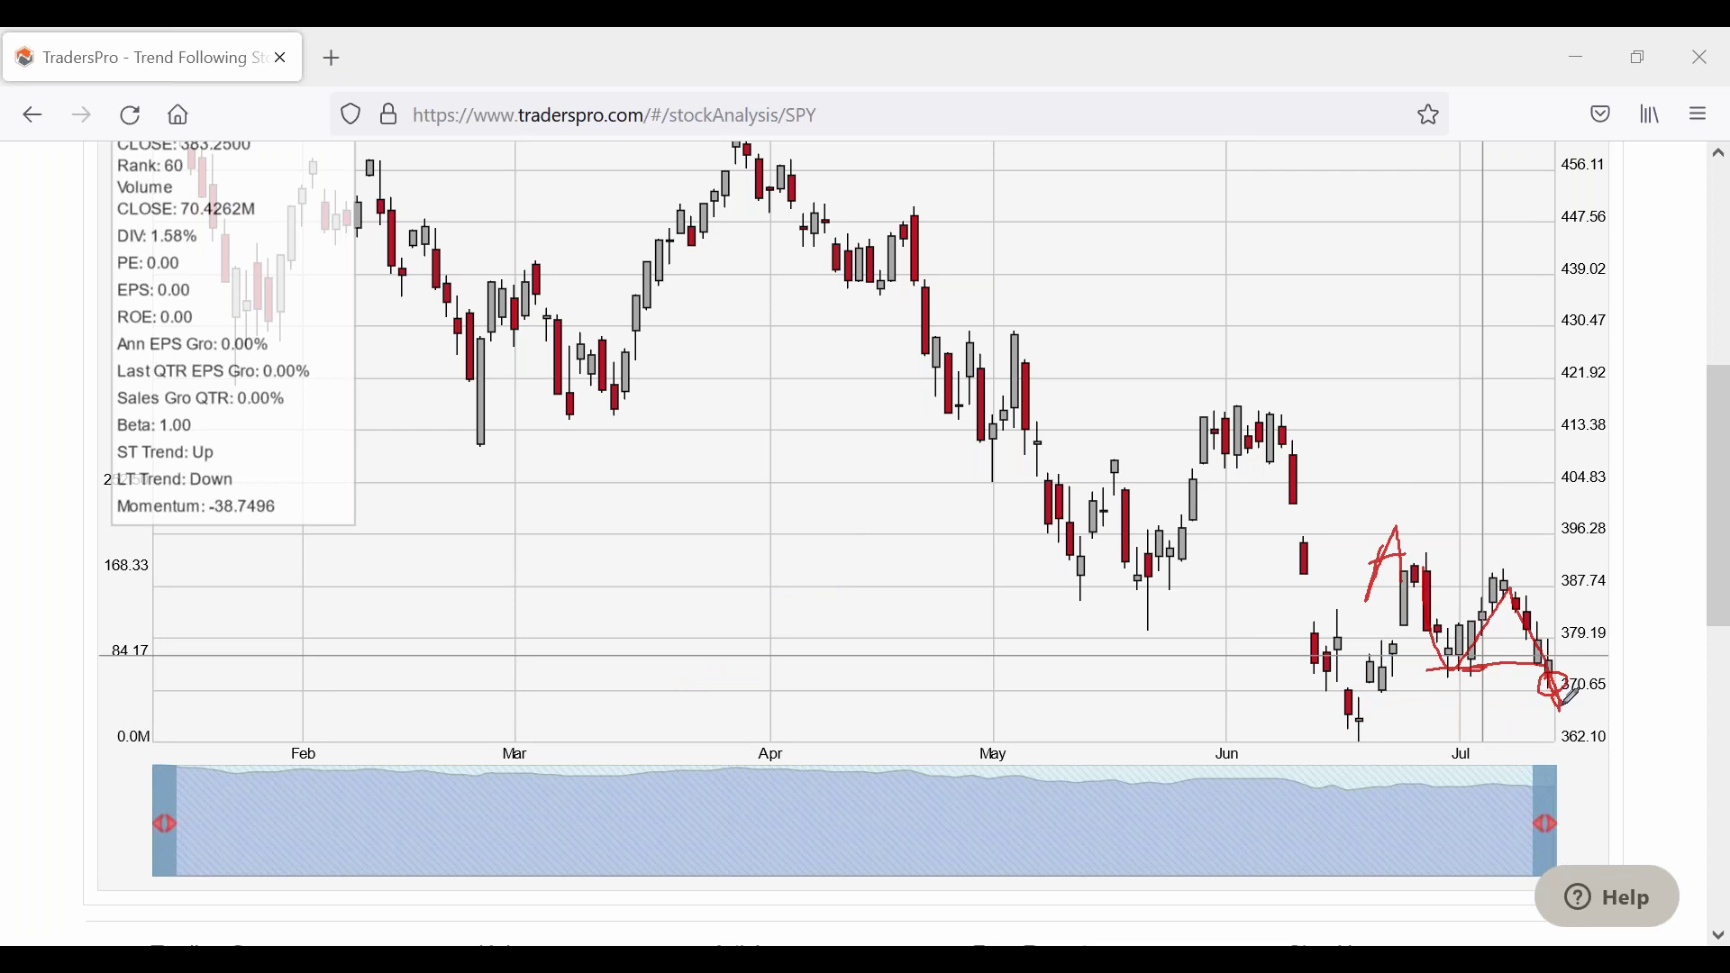
# Project a rise from low B to about 404 and a drop, then redraw the A-B-C path with an extra July bounce
pyautogui.moveTo(1568, 701)
pyautogui.mouseDown()
pyautogui.moveTo(1552, 721)
pyautogui.moveTo(1602, 582)
pyautogui.moveTo(1611, 484)
pyautogui.mouseUp()
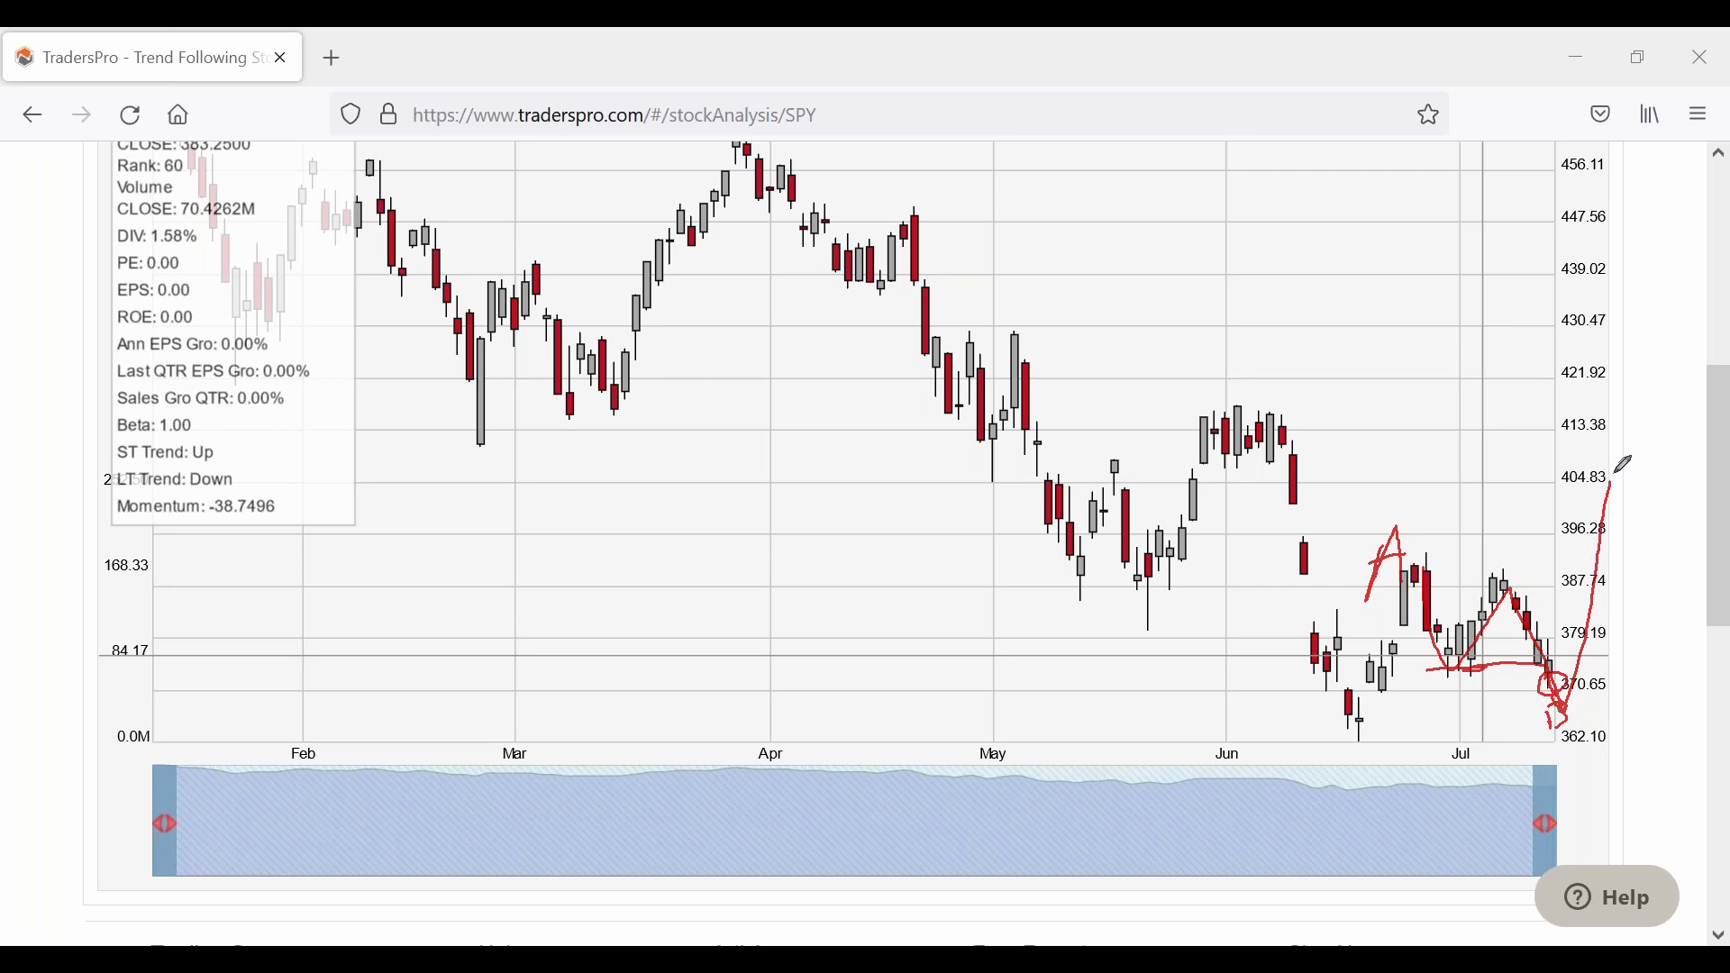
pyautogui.moveTo(1620, 471); pyautogui.dragTo(1673, 814)
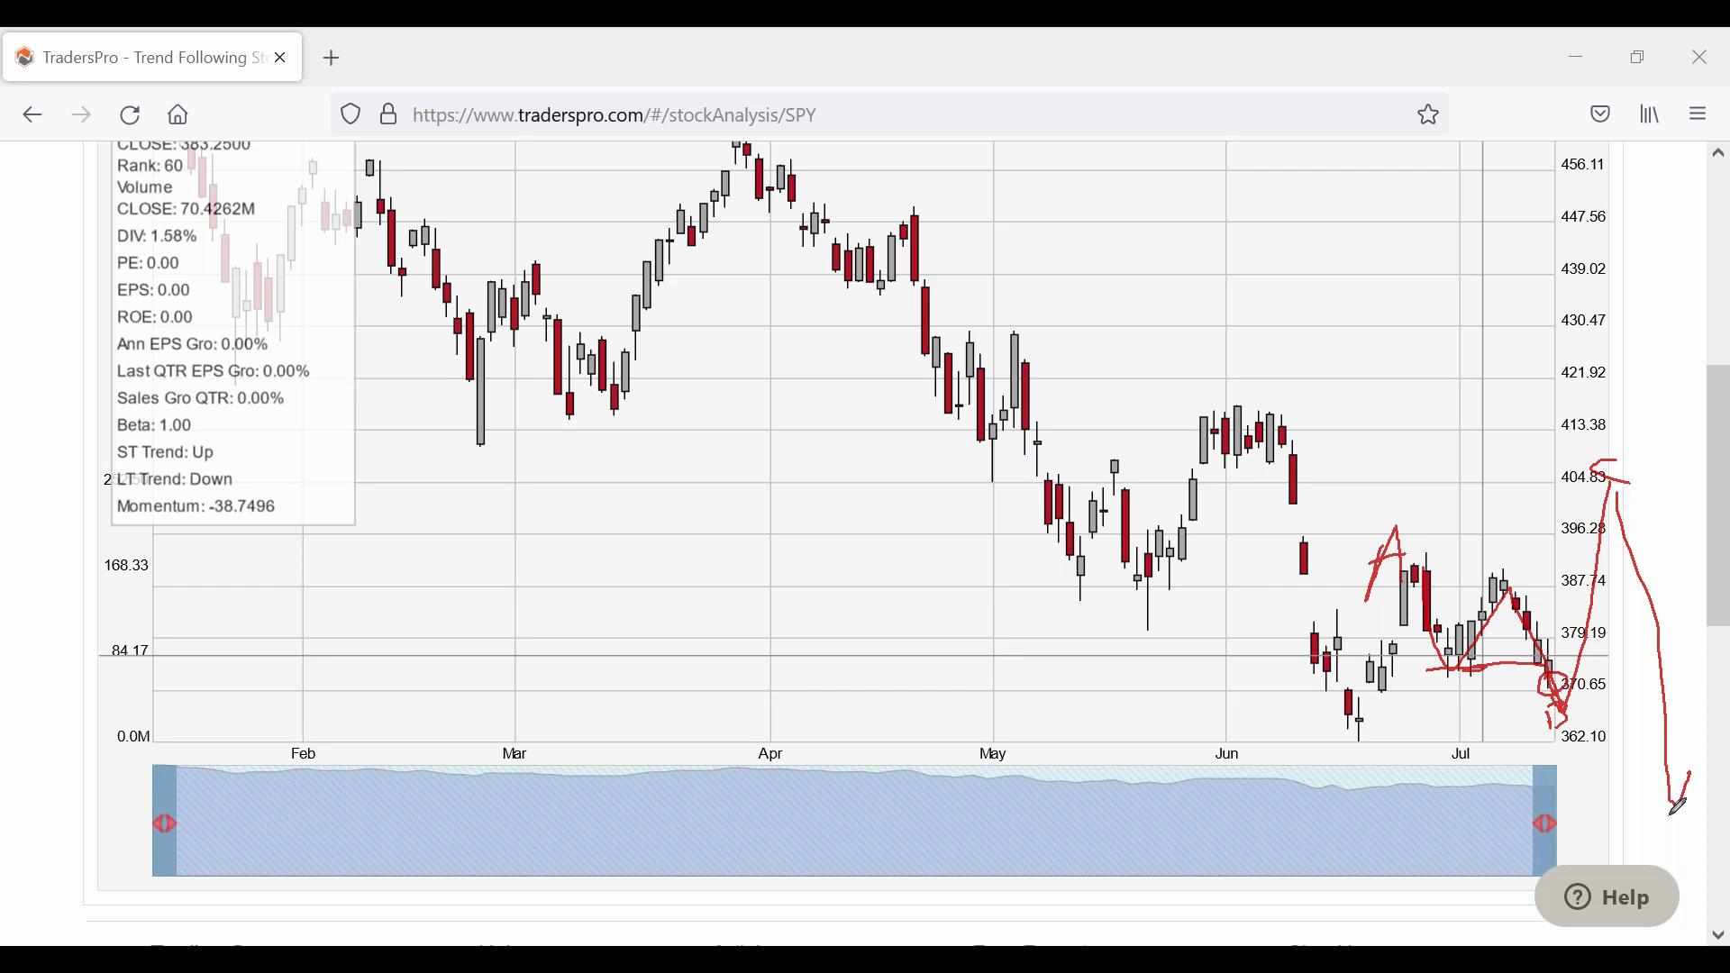
pyautogui.moveTo(1677, 807); pyautogui.dragTo(1662, 803)
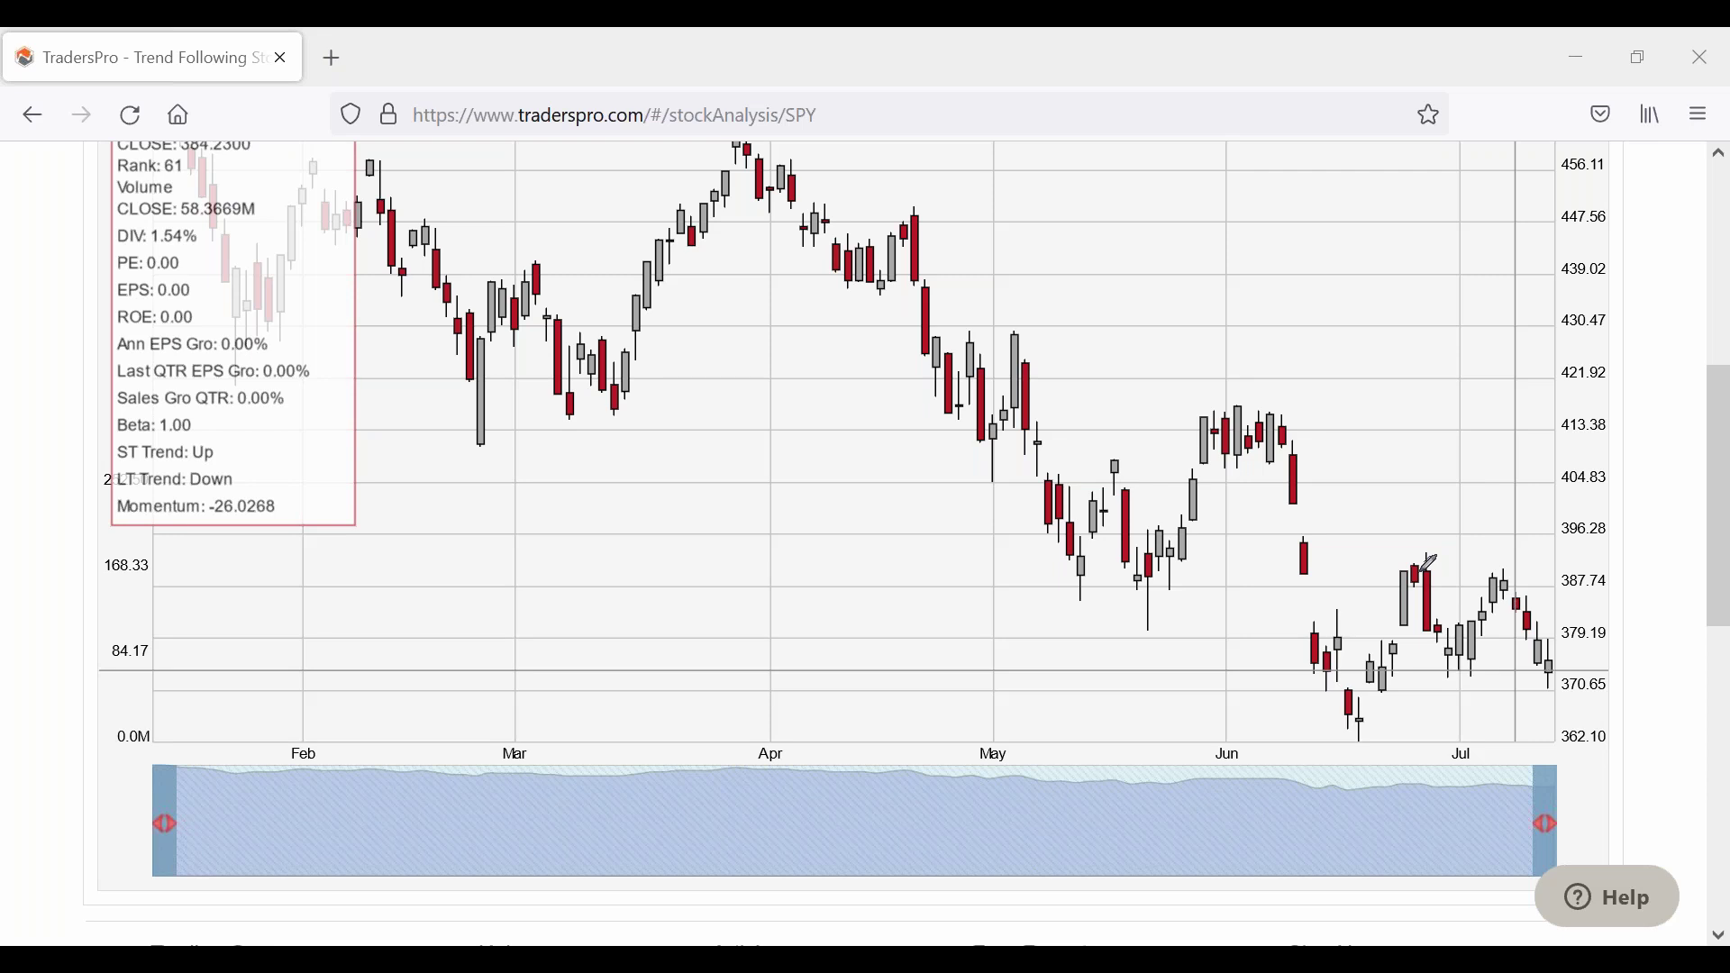
pyautogui.moveTo(1367, 600)
pyautogui.mouseDown()
pyautogui.moveTo(1405, 594)
pyautogui.moveTo(1683, 815)
pyautogui.mouseUp()
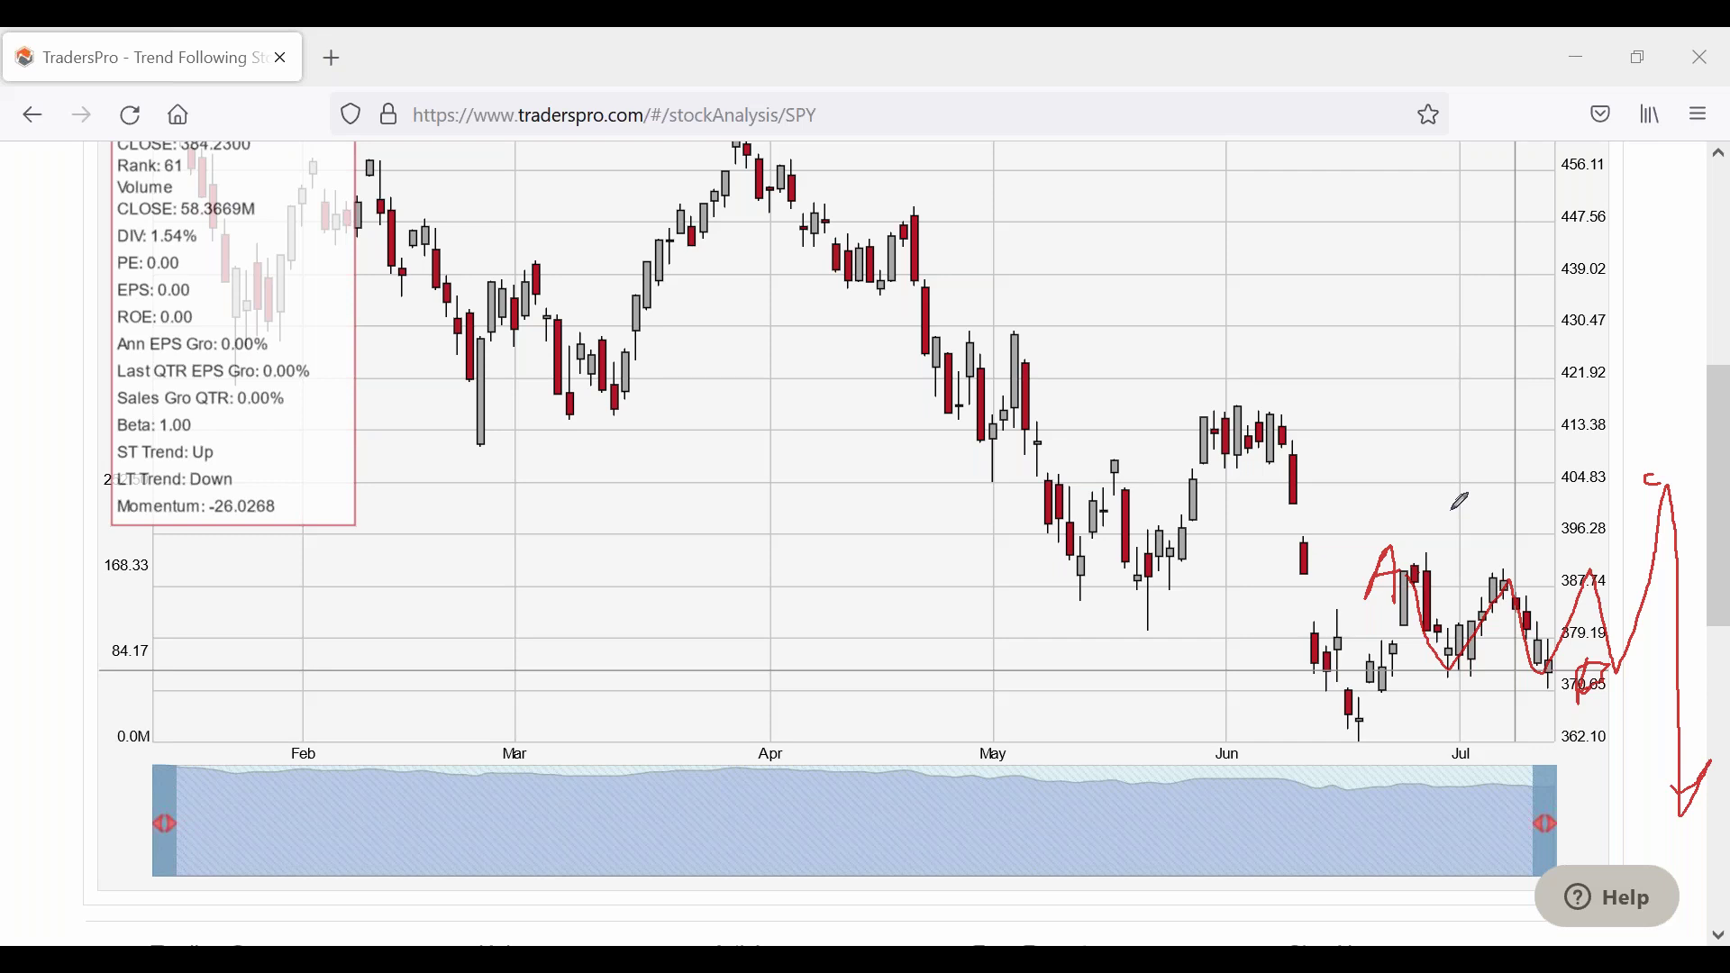
# Draw a horizontal line at about 400 from the June gap and extend the late-June high's resistance line back to May
pyautogui.moveTo(1293, 501); pyautogui.dragTo(1489, 498)
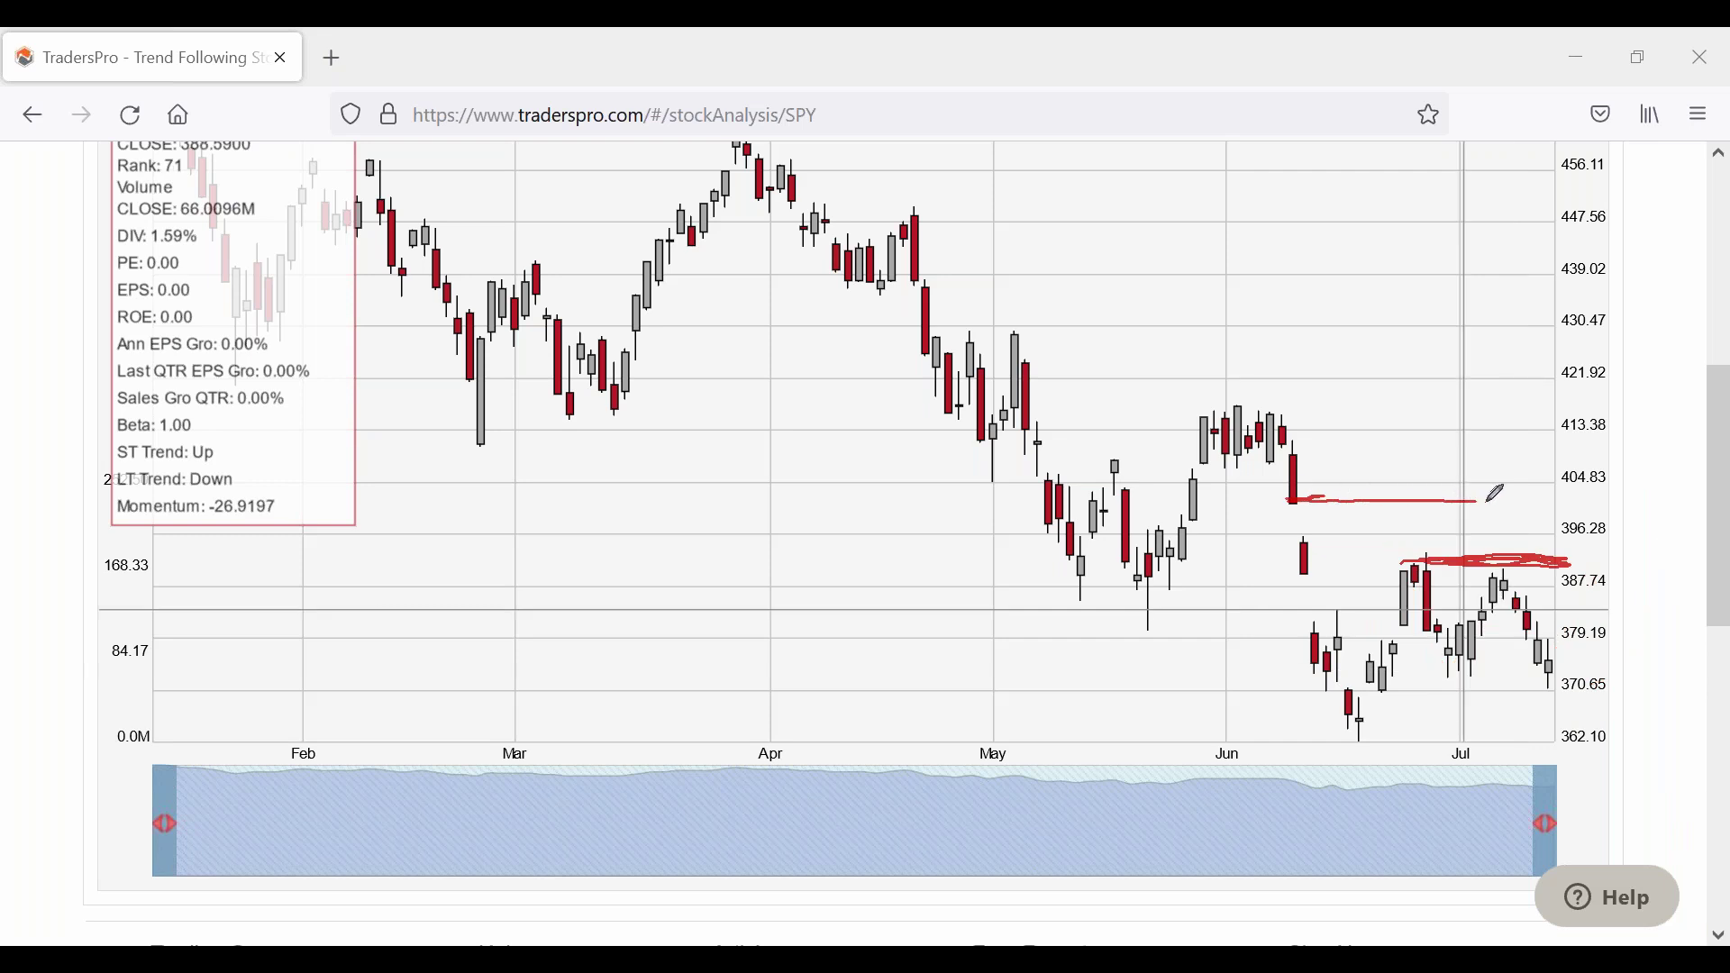
pyautogui.moveTo(1488, 501); pyautogui.dragTo(1577, 507)
pyautogui.moveTo(1397, 563); pyautogui.dragTo(1345, 567)
pyautogui.moveTo(1287, 569); pyautogui.dragTo(1301, 489)
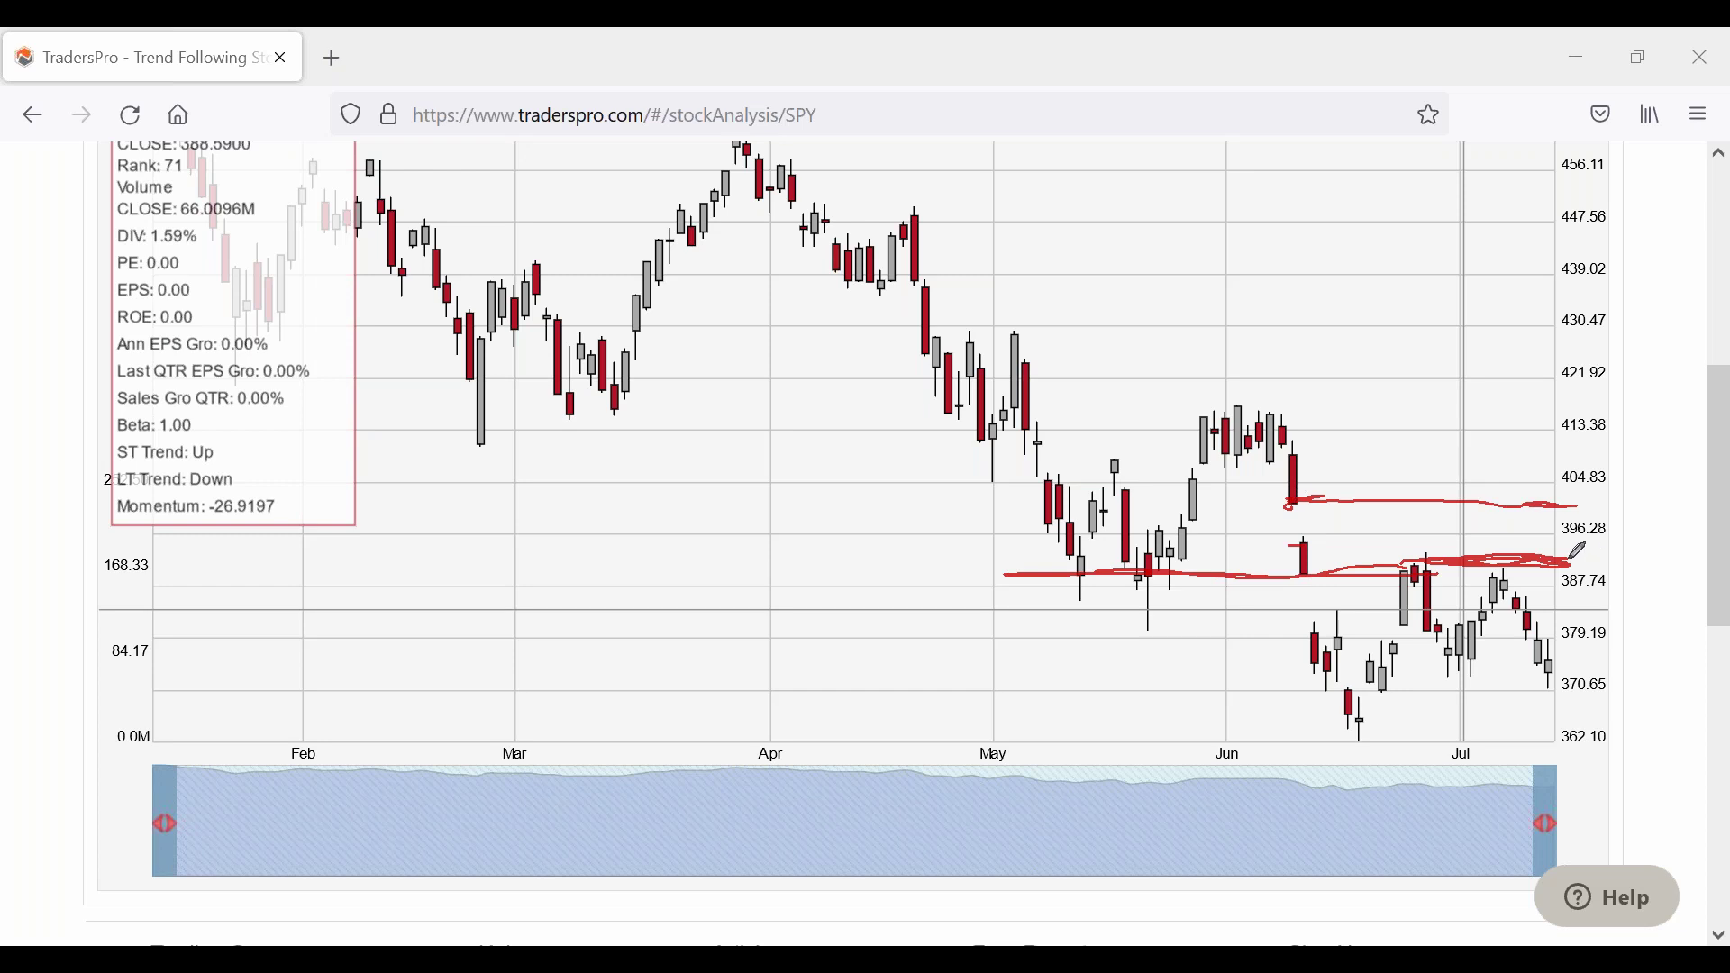
# Project a rise from the latest candle to the 400 line and a downward arrow from there, then clear the annotations
pyautogui.moveTo(1556, 636); pyautogui.dragTo(1585, 500)
pyautogui.moveTo(1585, 500)
pyautogui.mouseDown()
pyautogui.moveTo(1642, 775)
pyautogui.moveTo(1653, 744)
pyautogui.mouseUp()
pyautogui.moveTo(1602, 750); pyautogui.dragTo(1640, 780)
pyautogui.press('e')
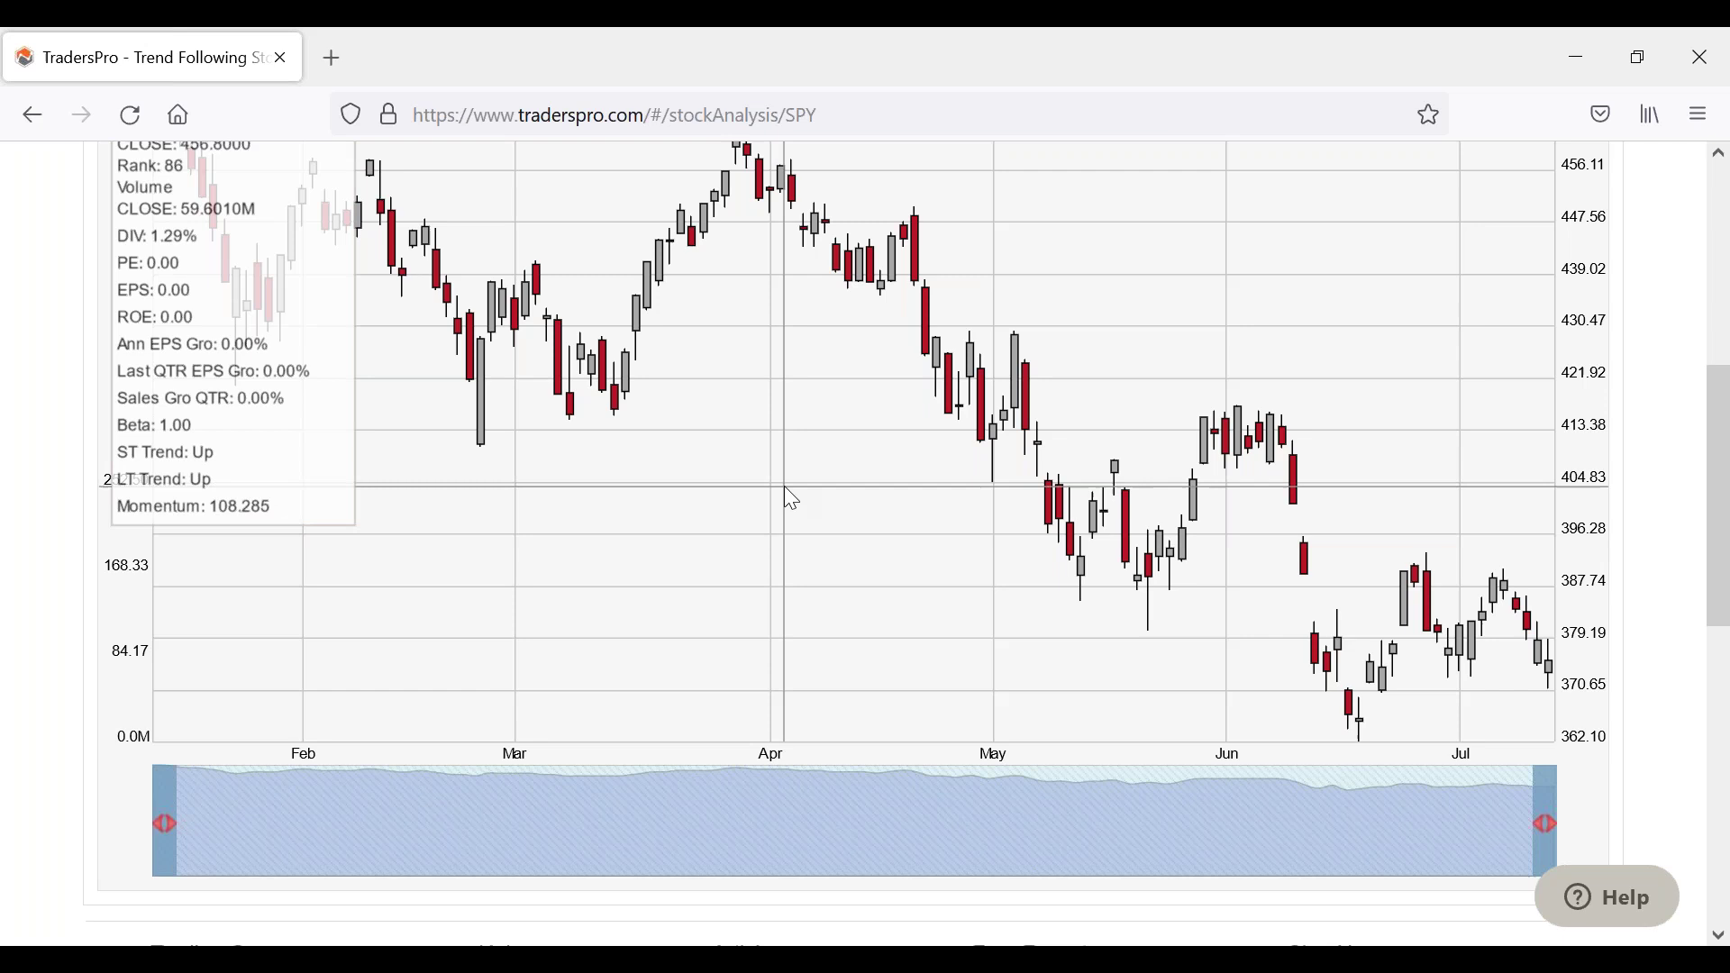
# Draw a support line under the June low and an arrow from the early-June high to the late-June high, then erase them
pyautogui.moveTo(1329, 739); pyautogui.dragTo(1563, 735)
pyautogui.moveTo(1280, 388); pyautogui.dragTo(1413, 521)
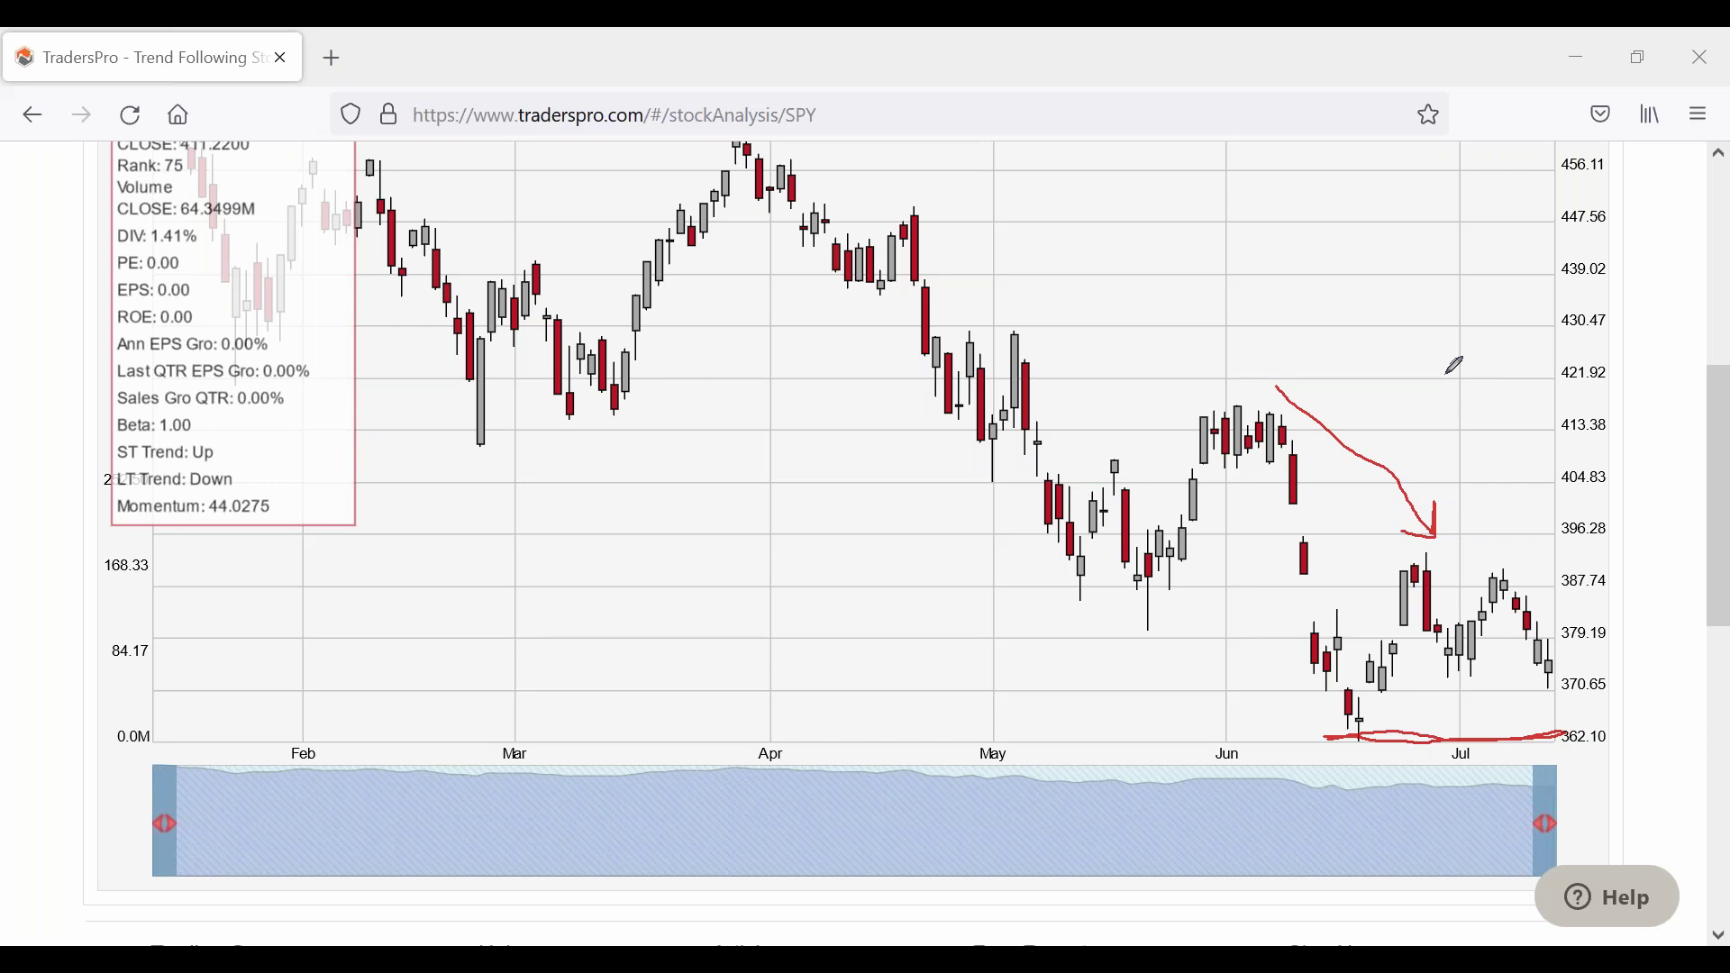
pyautogui.press('Escape')
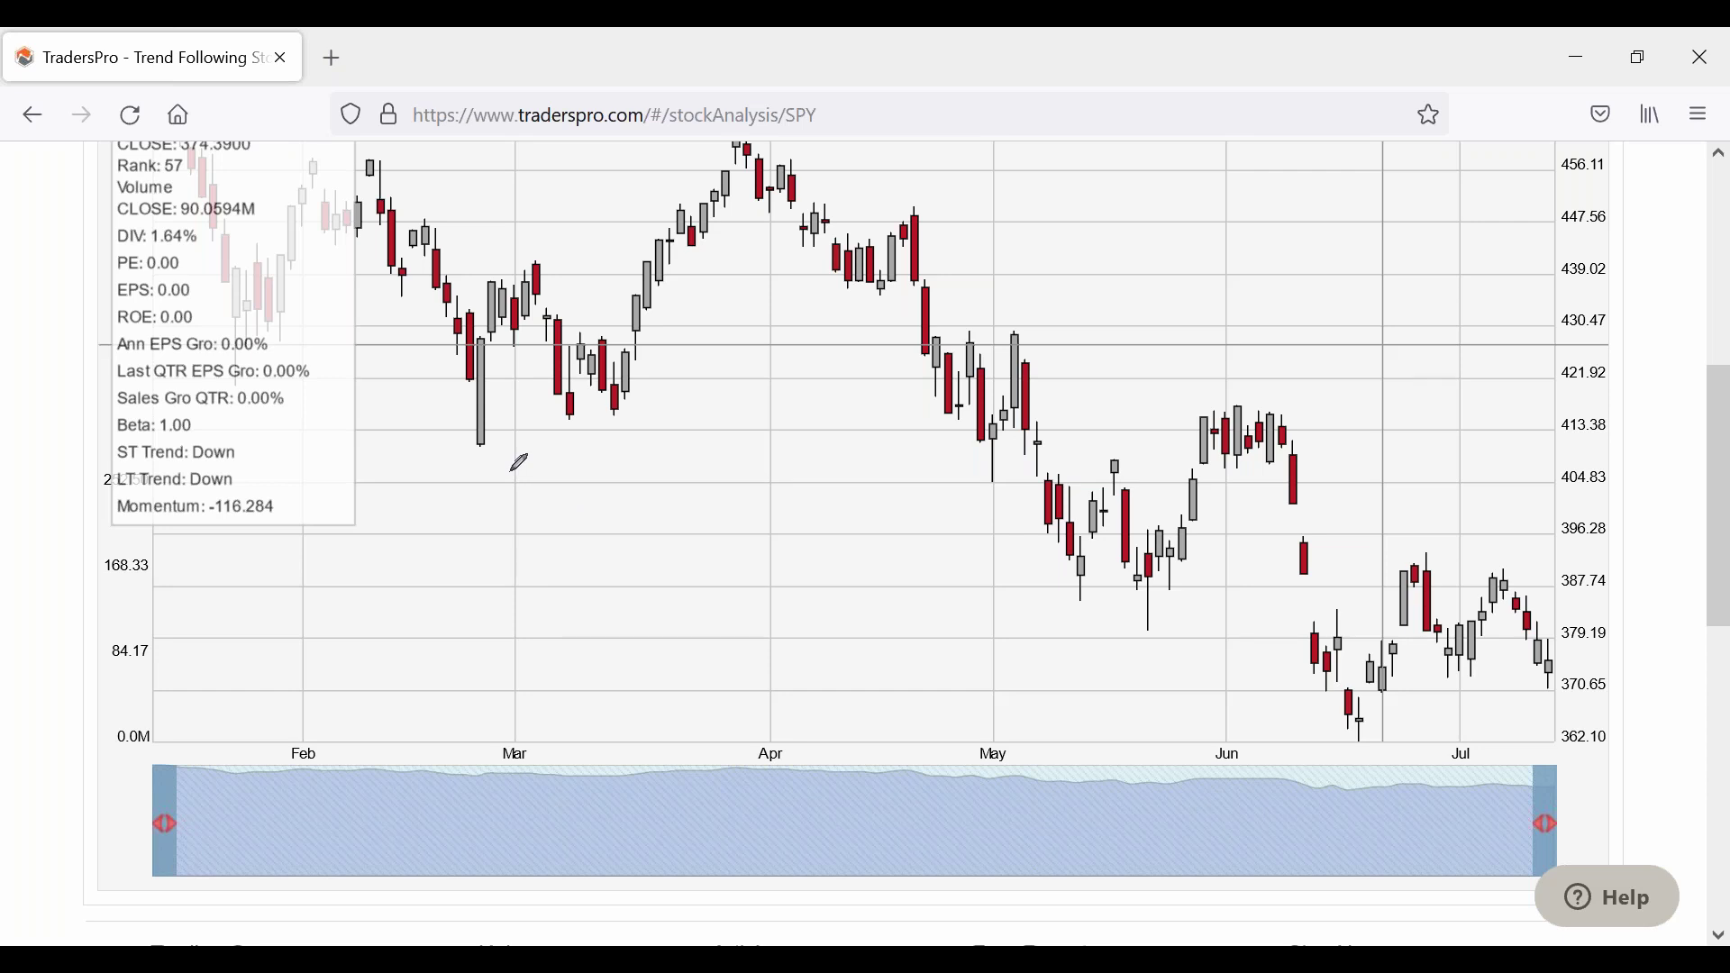
# Sketch a zigzag beneath the candles falling through lower highs and lows from March to mid-April and turning upward through May
pyautogui.moveTo(500, 433)
pyautogui.mouseDown()
pyautogui.moveTo(664, 499)
pyautogui.moveTo(732, 661)
pyautogui.moveTo(792, 615)
pyautogui.mouseUp()
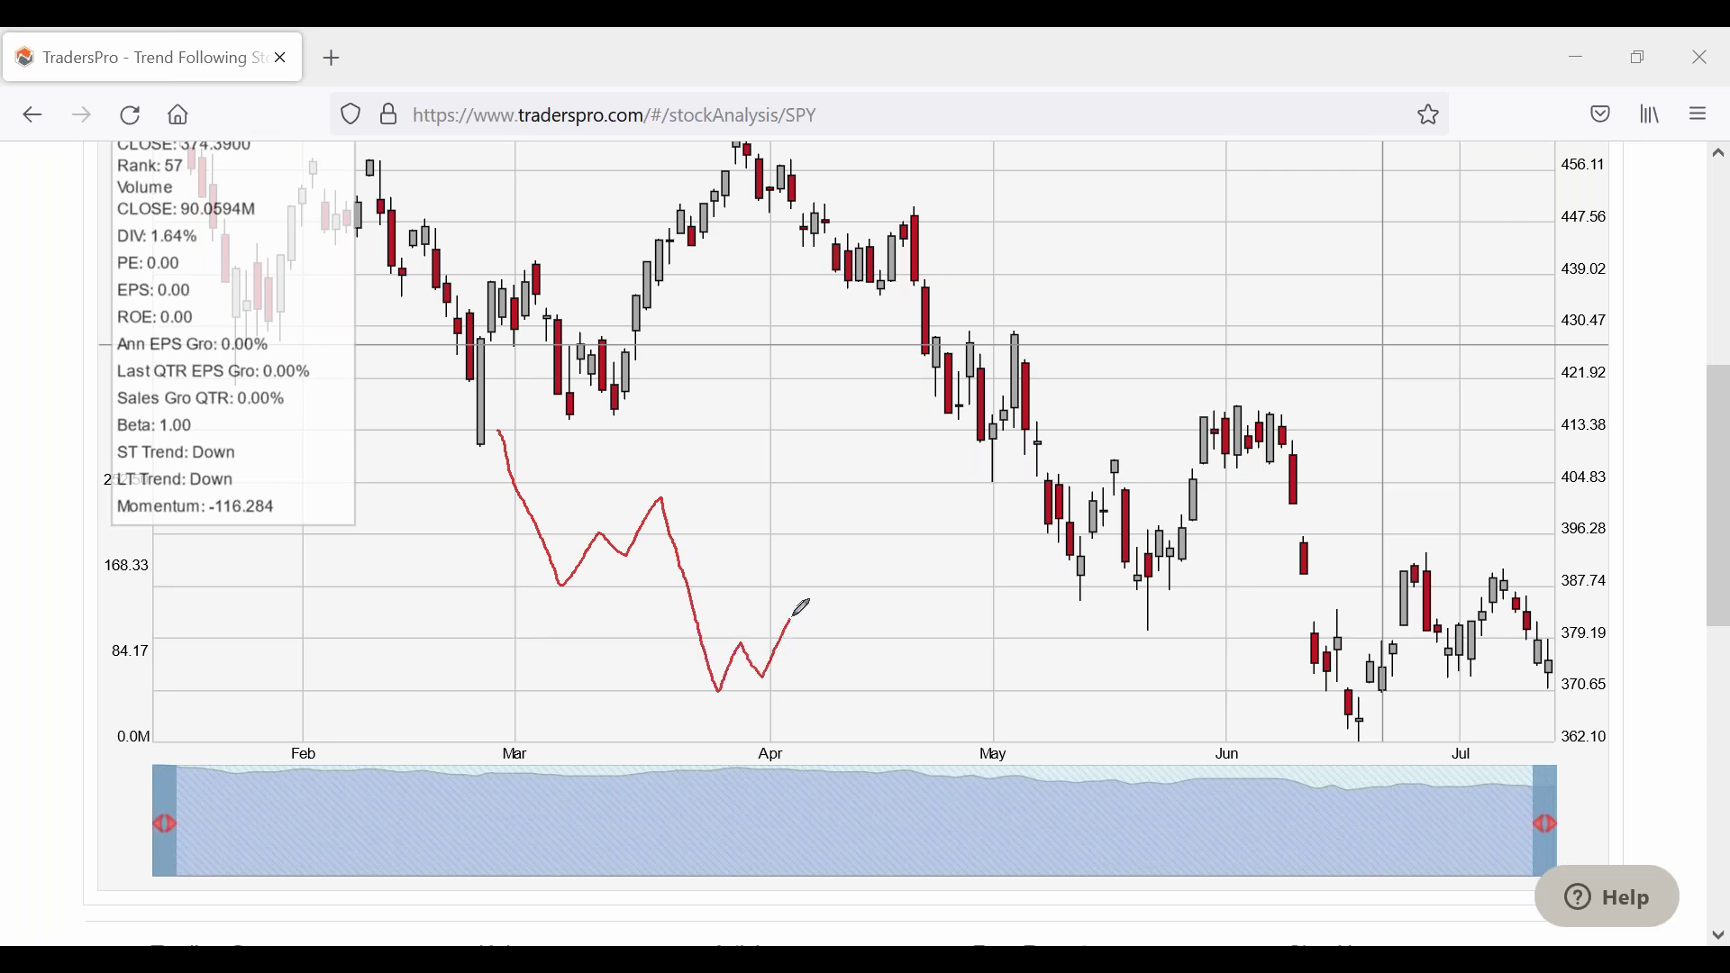
pyautogui.moveTo(791, 616); pyautogui.dragTo(794, 611)
pyautogui.moveTo(794, 612)
pyautogui.mouseDown()
pyautogui.moveTo(858, 775)
pyautogui.moveTo(909, 678)
pyautogui.mouseUp()
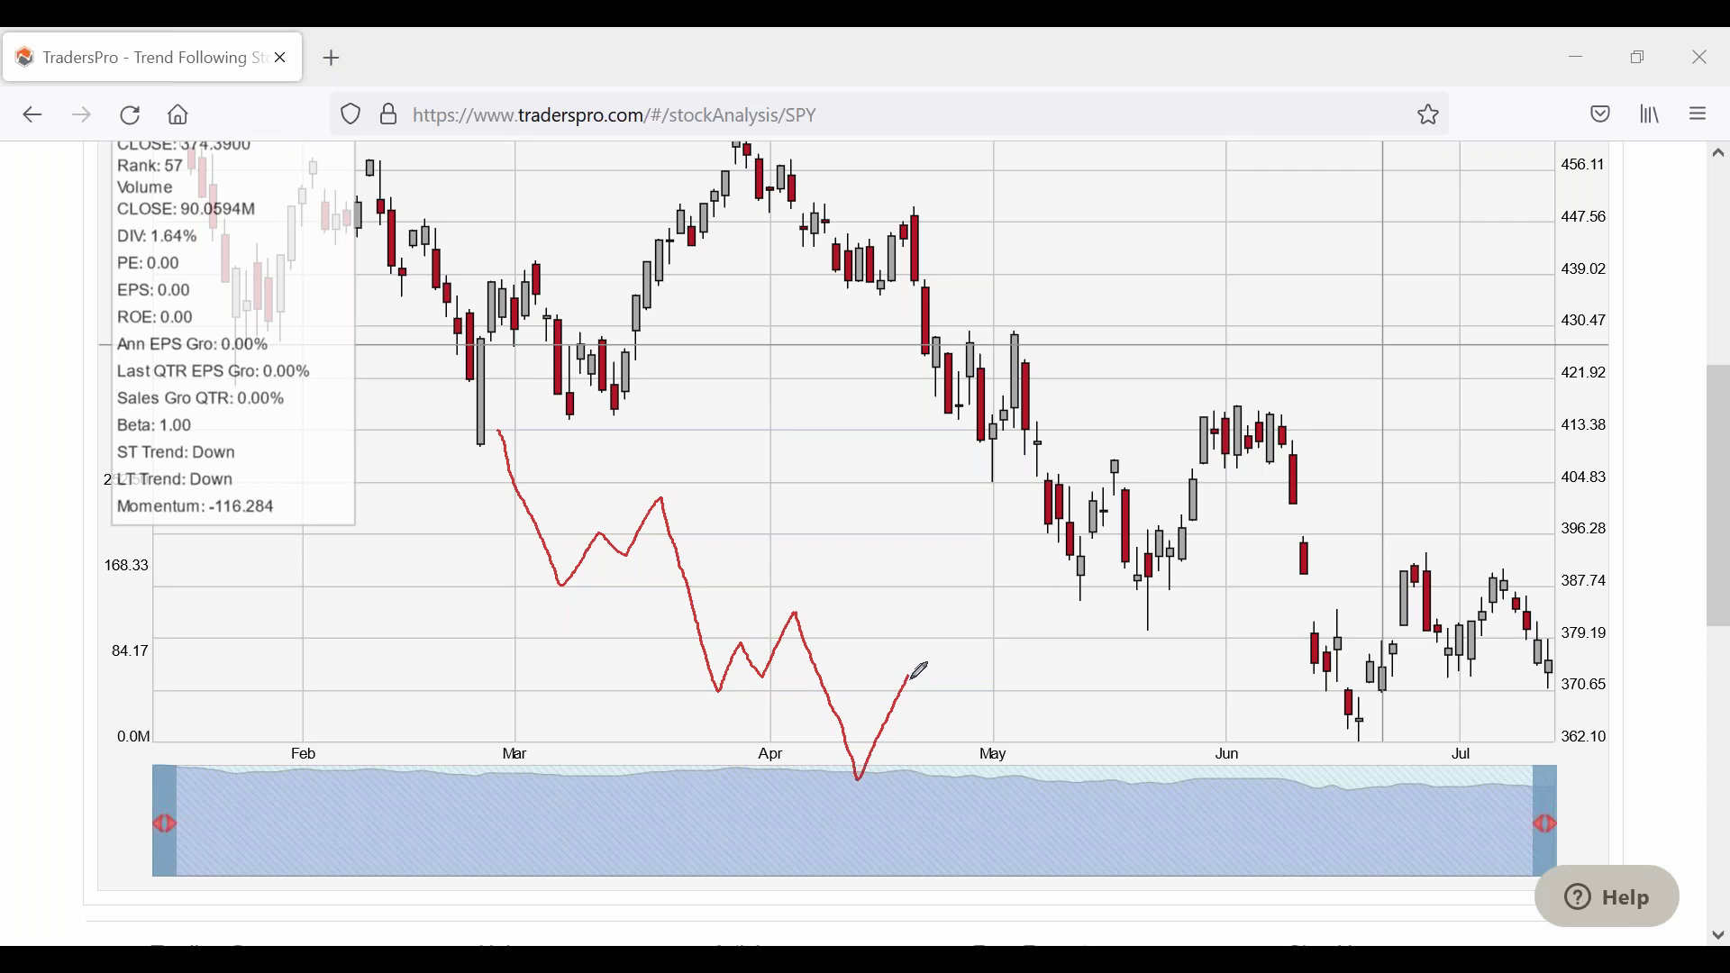
pyautogui.moveTo(910, 676); pyautogui.dragTo(982, 643)
pyautogui.moveTo(982, 643); pyautogui.dragTo(1009, 577)
pyautogui.moveTo(1010, 582); pyautogui.dragTo(1028, 590)
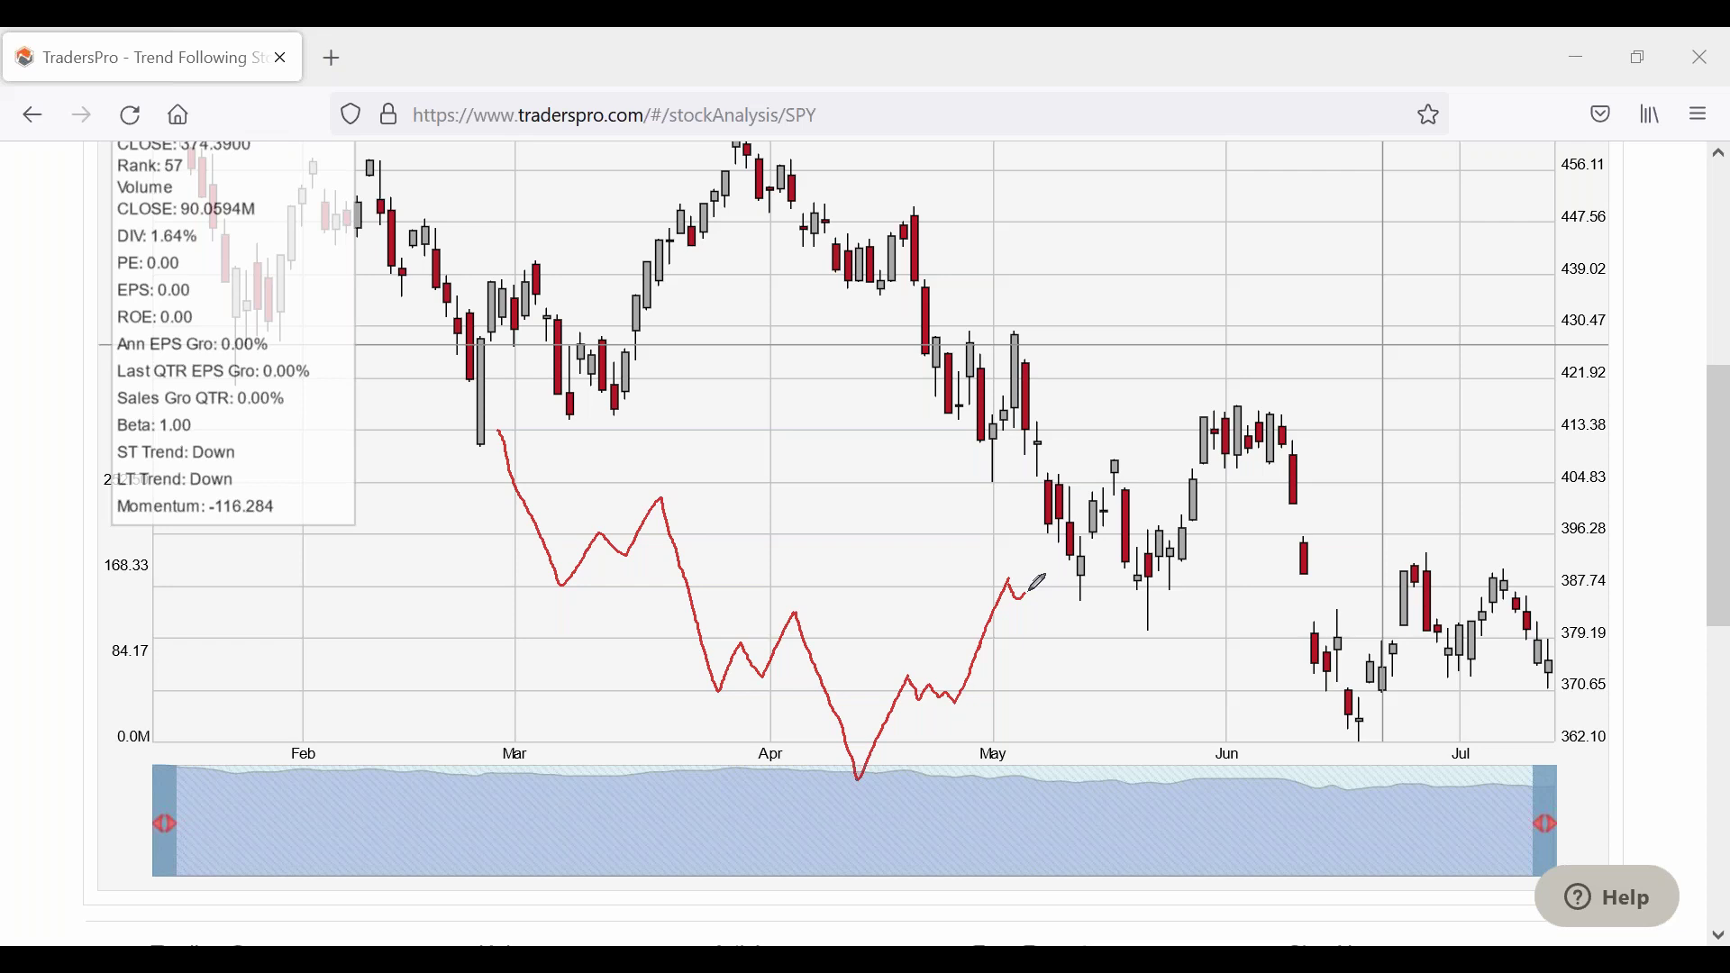
pyautogui.moveTo(1029, 589); pyautogui.dragTo(1039, 604)
pyautogui.moveTo(1040, 603)
pyautogui.mouseDown()
pyautogui.moveTo(1064, 599)
pyautogui.moveTo(1109, 504)
pyautogui.moveTo(1178, 441)
pyautogui.mouseUp()
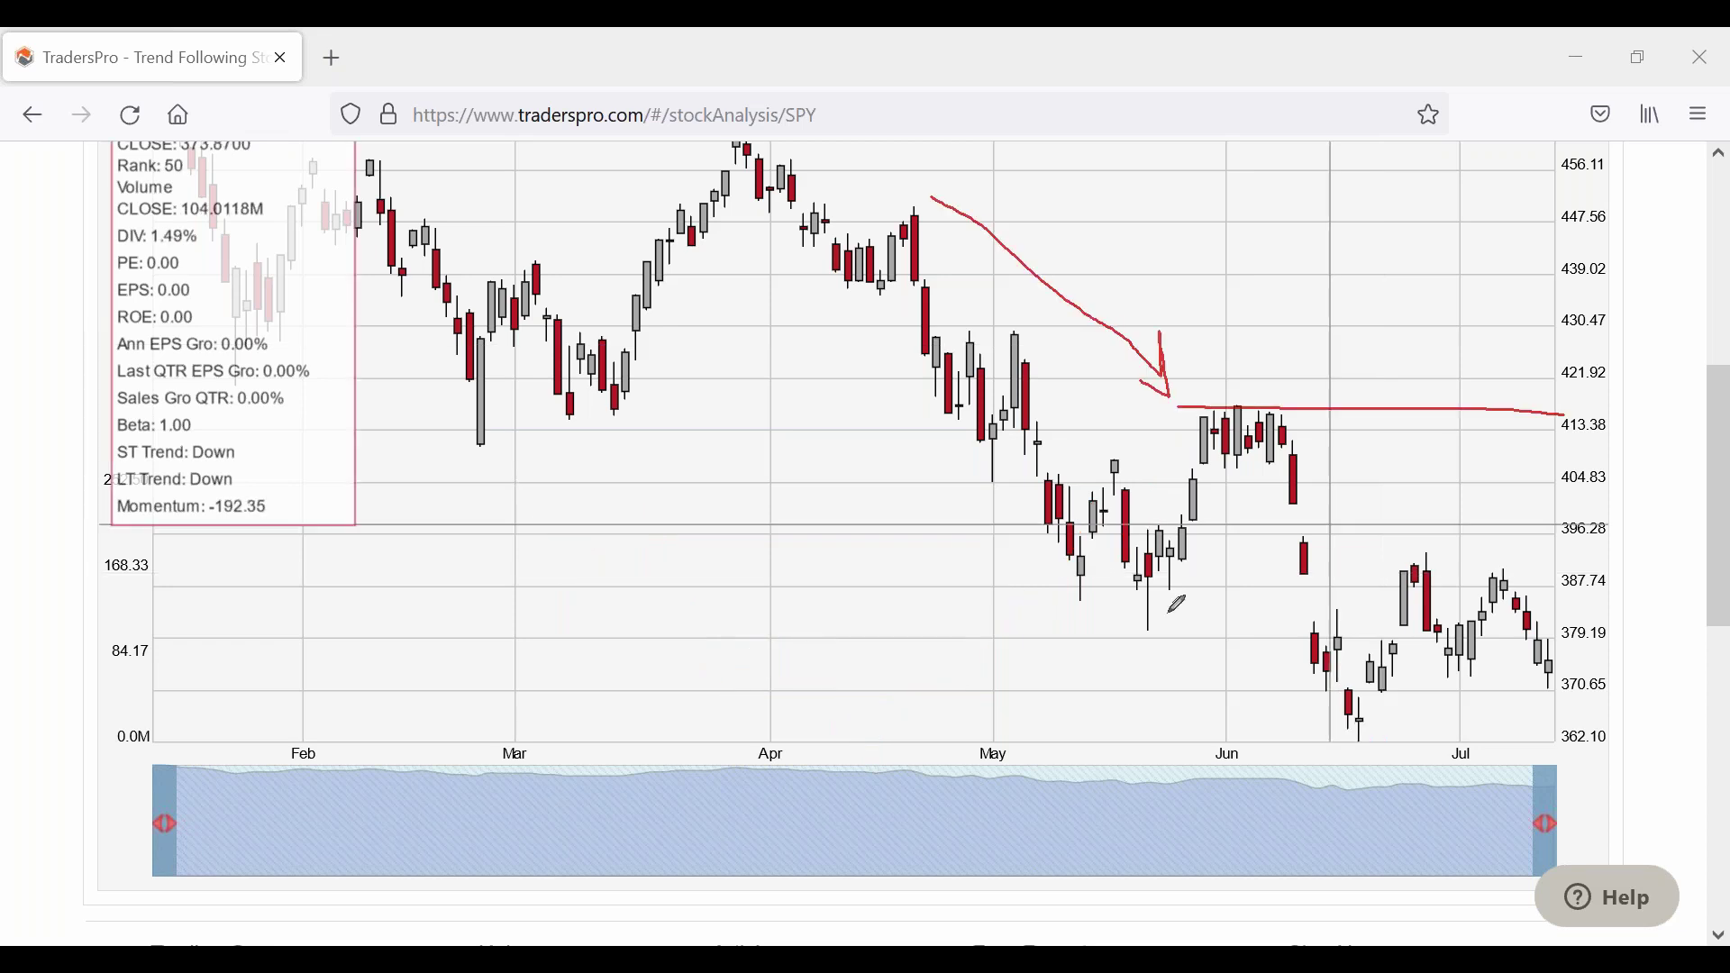
# Draw a downward arrow from the May low to the June low and a rising line from the early-June highs
pyautogui.moveTo(1145, 601)
pyautogui.mouseDown()
pyautogui.moveTo(1336, 733)
pyautogui.moveTo(1283, 723)
pyautogui.mouseUp()
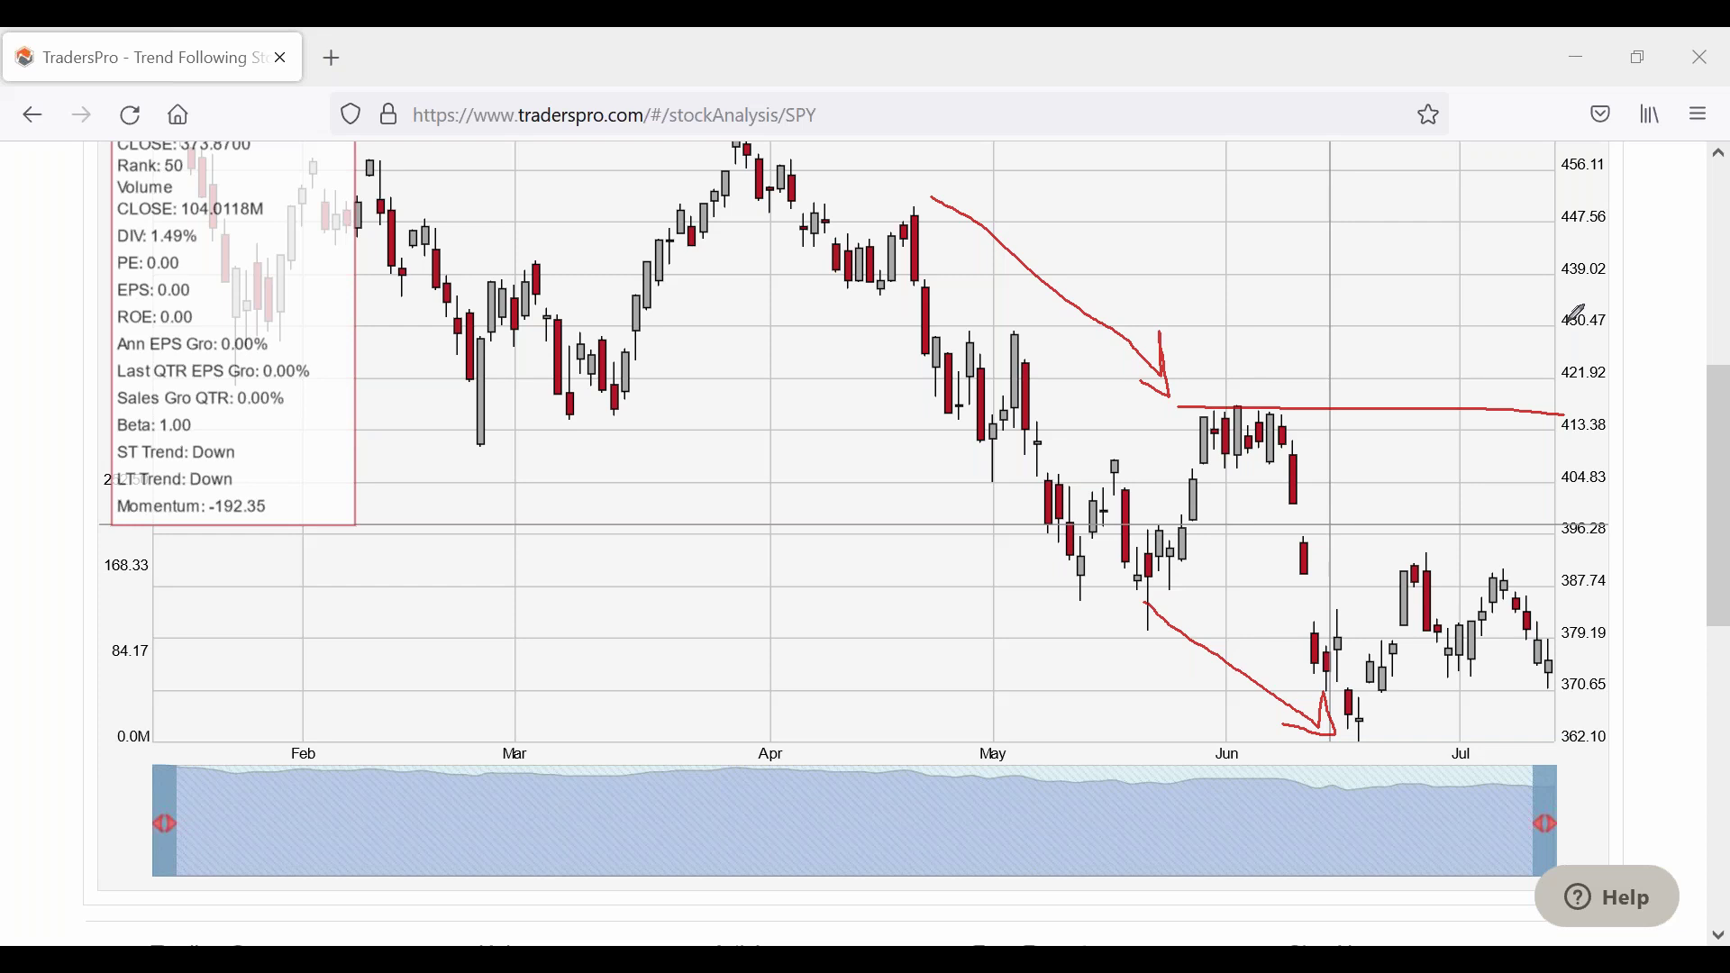
pyautogui.moveTo(1244, 407)
pyautogui.mouseDown()
pyautogui.moveTo(1555, 320)
pyautogui.moveTo(1510, 365)
pyautogui.mouseUp()
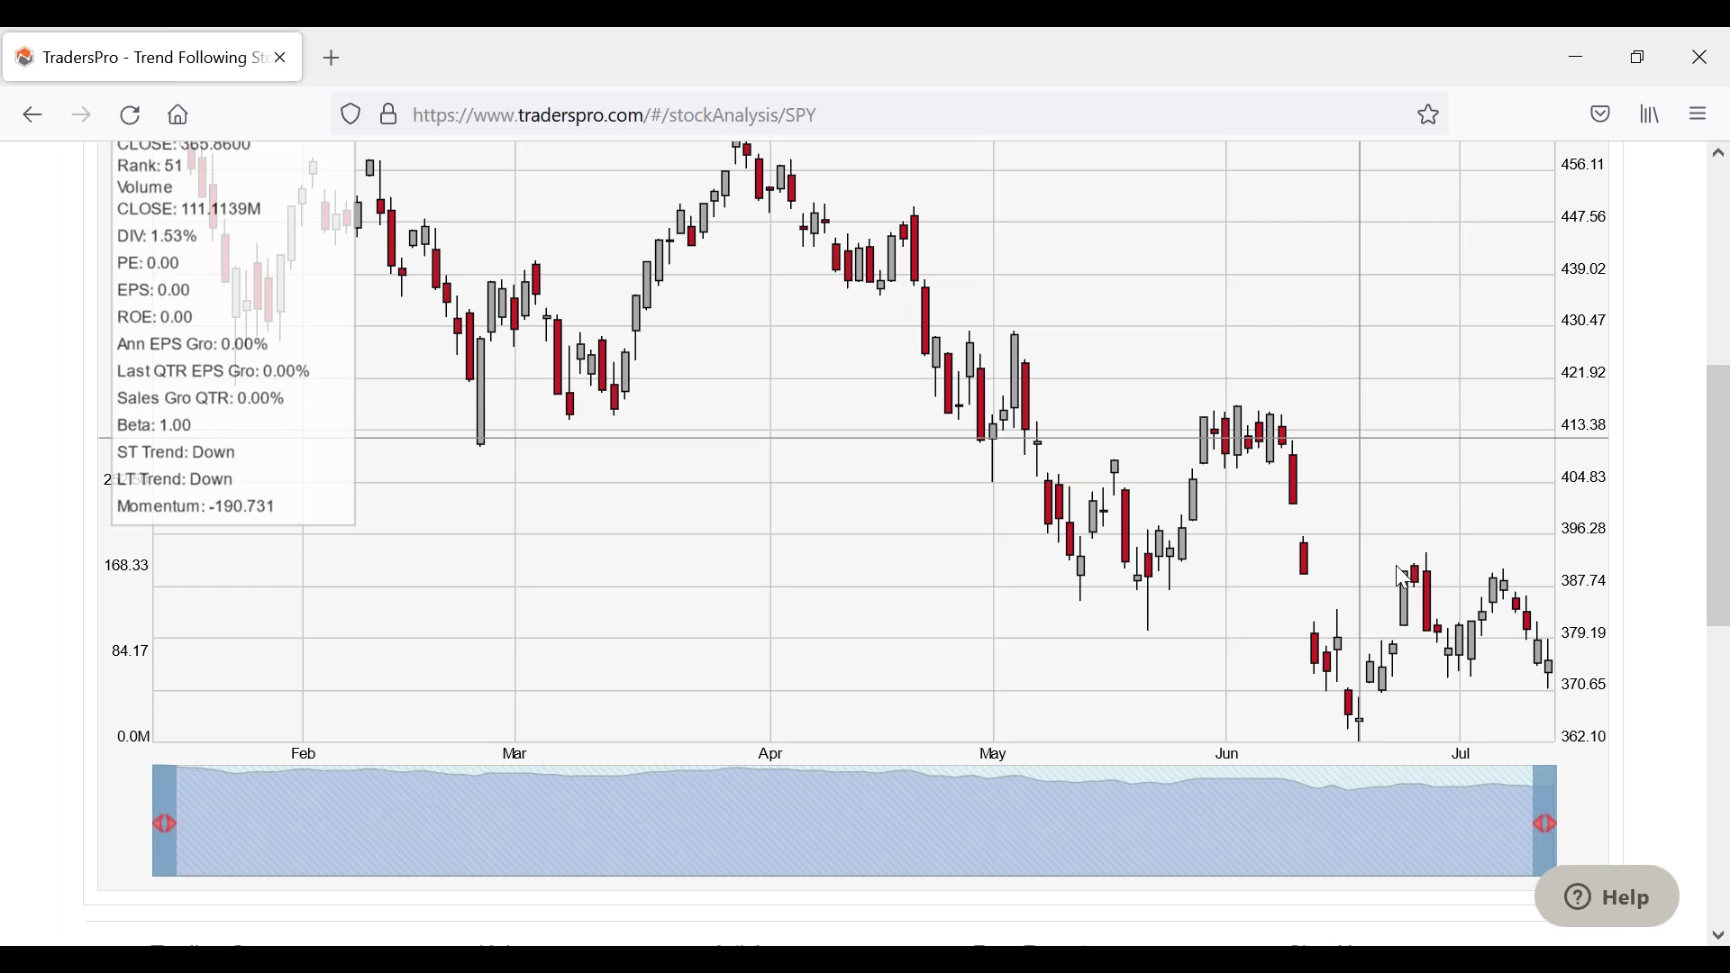
# Circle the candle at the late-June pullback low and the latest July candles
pyautogui.scroll(-2, 1403, 576)
pyautogui.moveTo(1450, 486)
pyautogui.mouseDown()
pyautogui.moveTo(1441, 518)
pyautogui.moveTo(1468, 518)
pyautogui.moveTo(1456, 493)
pyautogui.mouseUp()
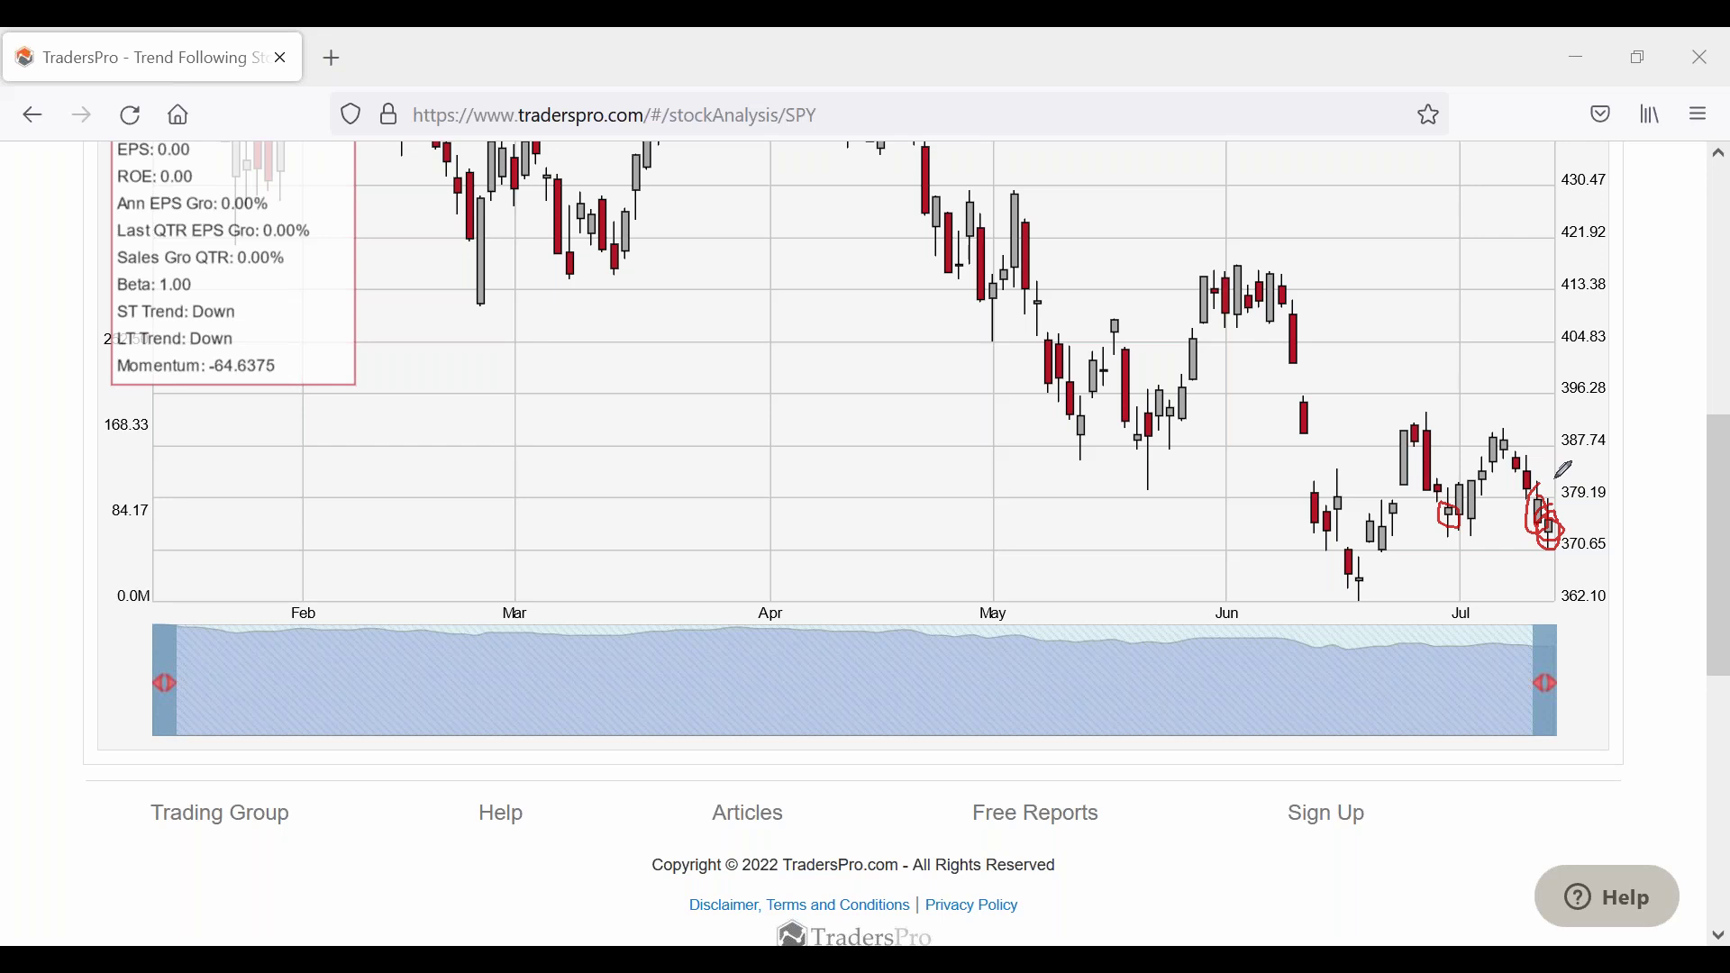
# Trace the July decline, mark the successive candle highs, and draw an upward arrow from the latest candle to about 398
pyautogui.moveTo(1500, 432); pyautogui.dragTo(1548, 547)
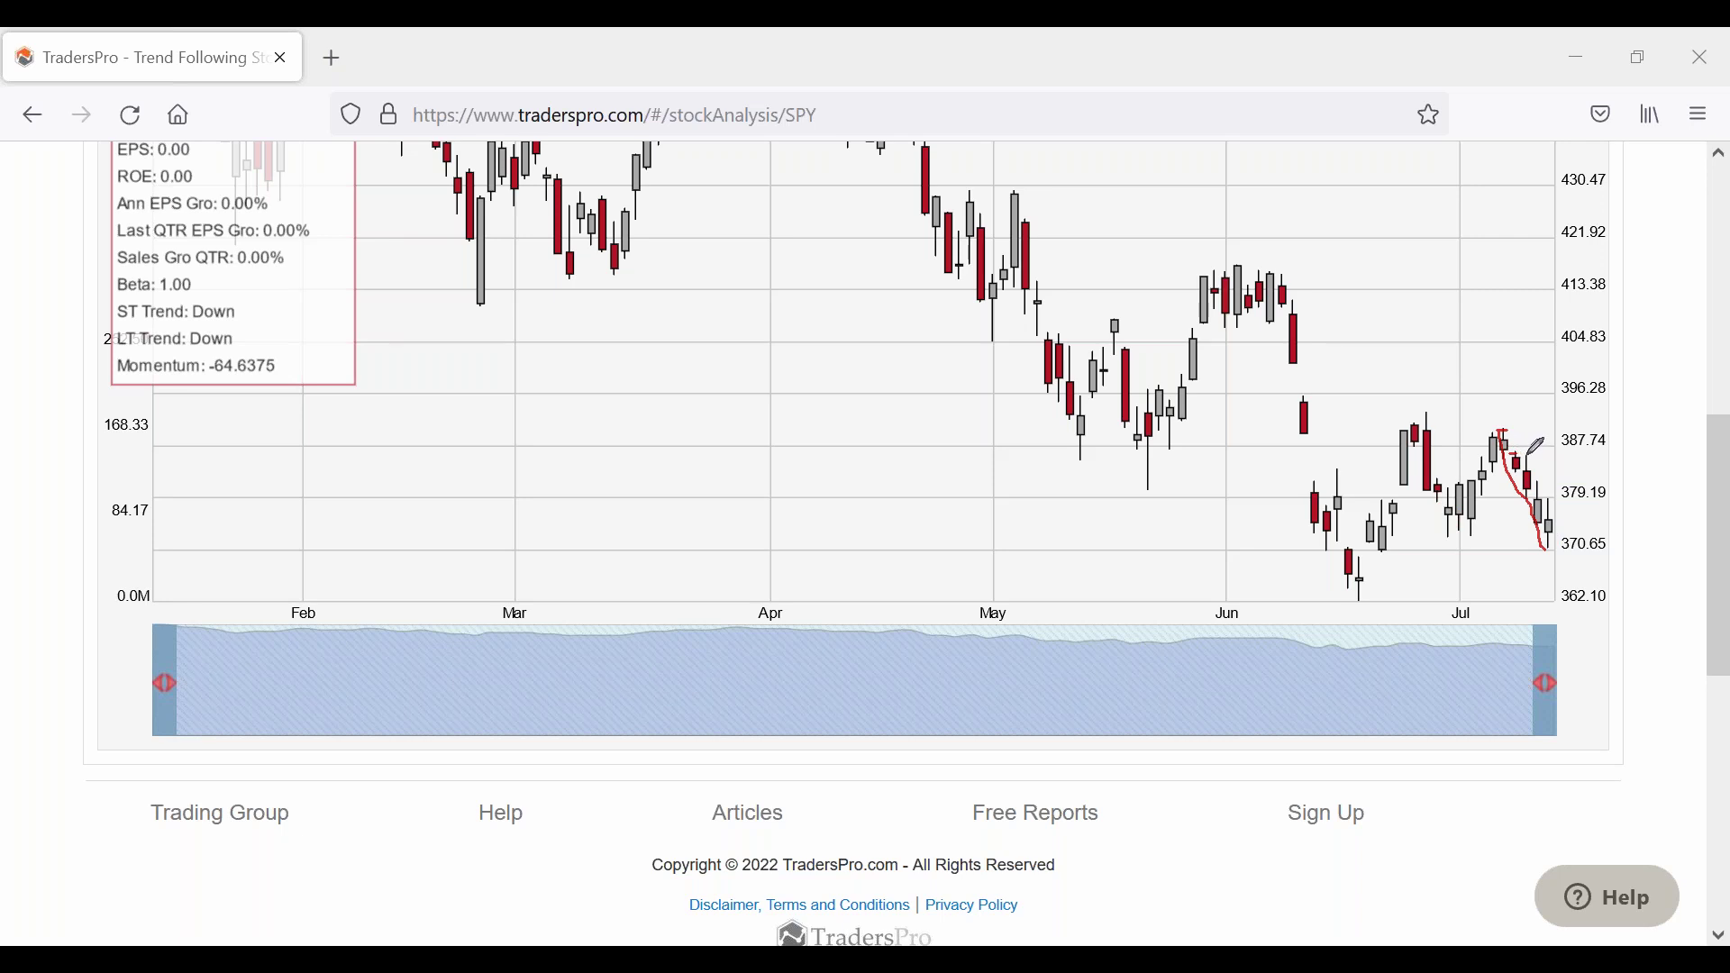
pyautogui.moveTo(1527, 459); pyautogui.dragTo(1537, 458)
pyautogui.moveTo(1542, 456); pyautogui.dragTo(1575, 525)
pyautogui.moveTo(1563, 496); pyautogui.dragTo(1582, 372)
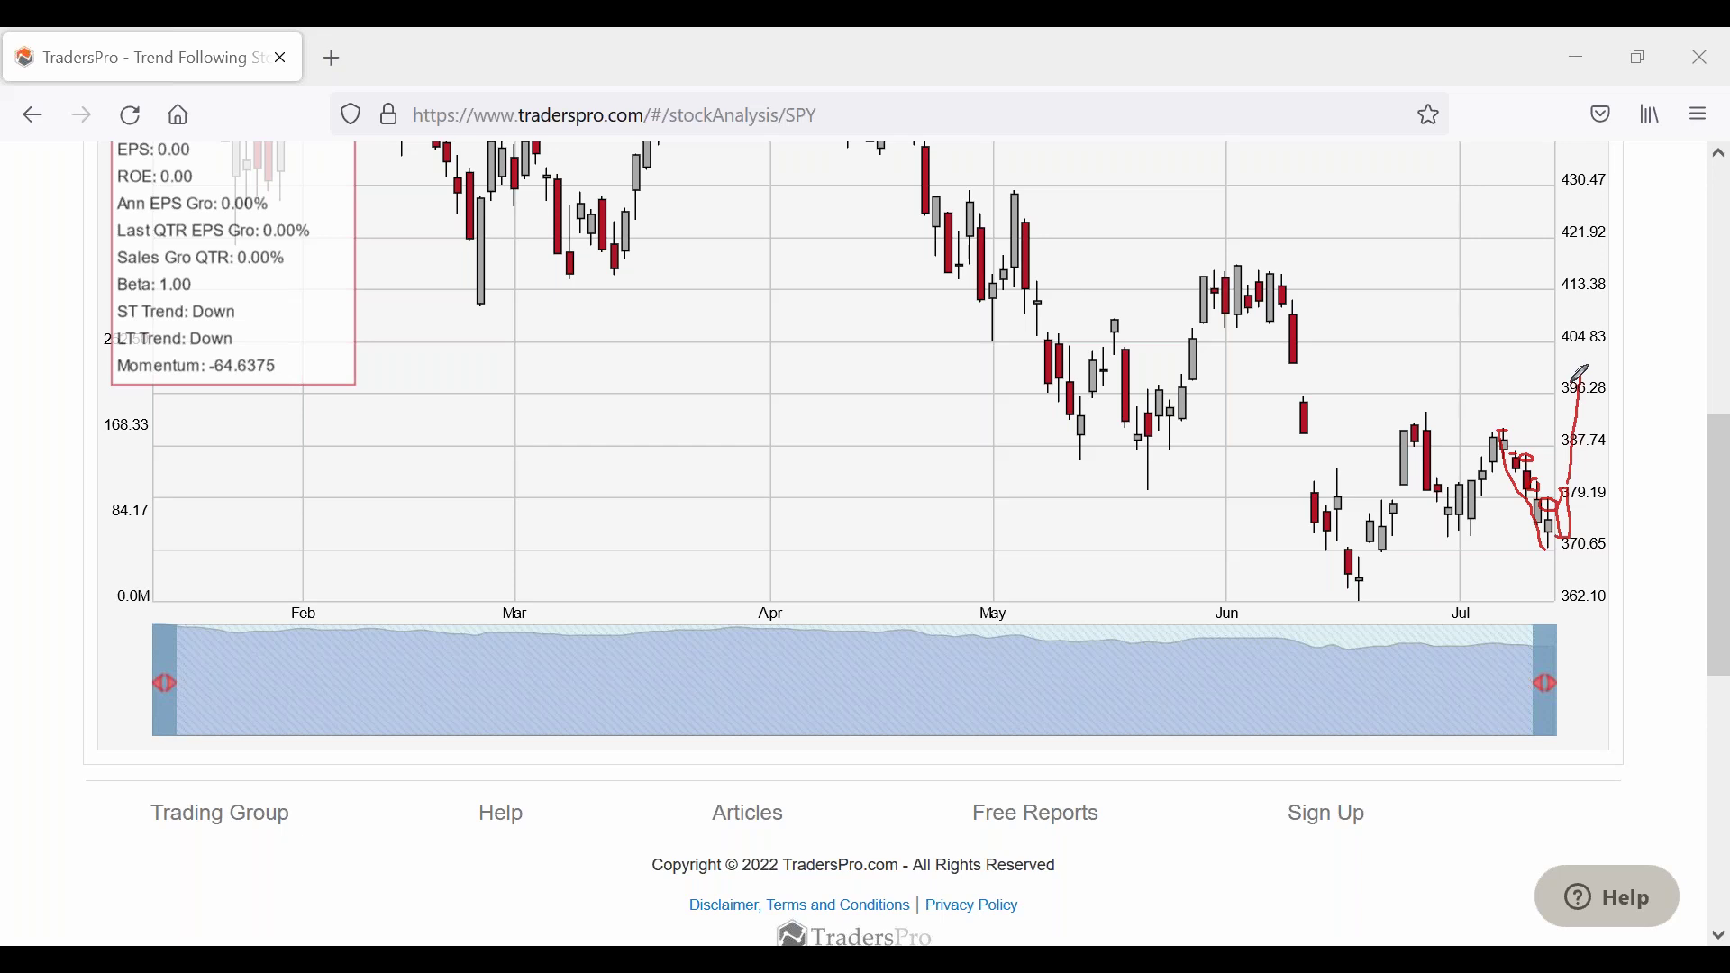
pyautogui.moveTo(1578, 379); pyautogui.dragTo(1585, 390)
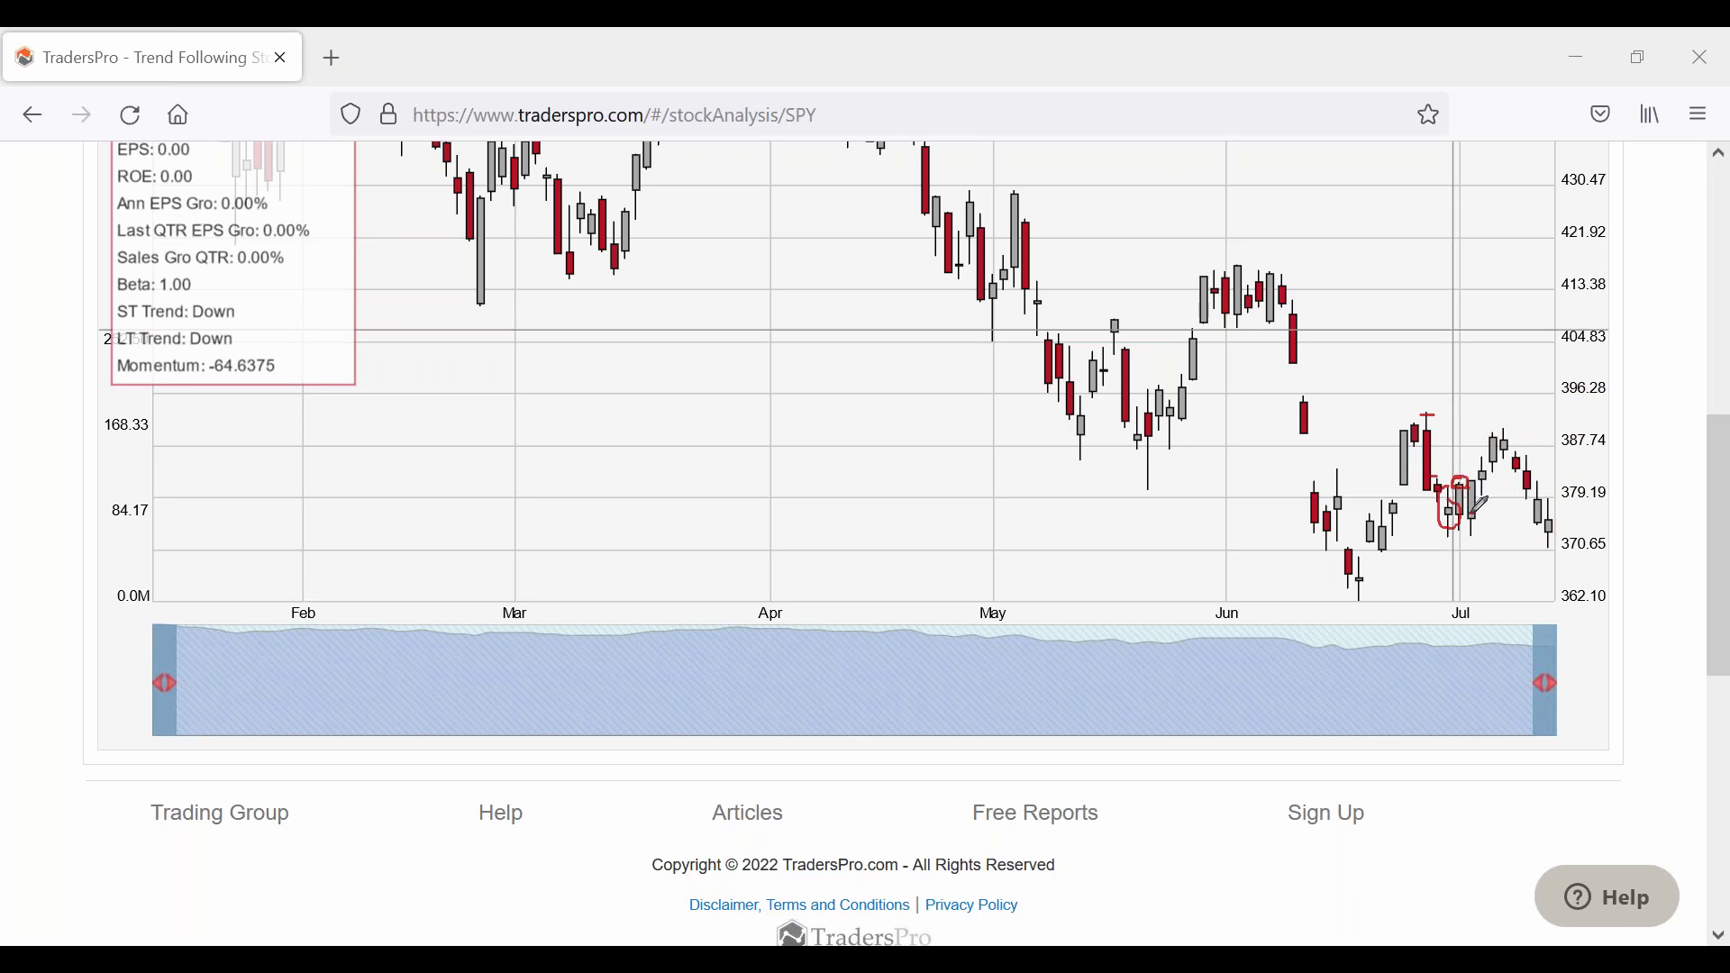
# Draw an upward arrow from the early-July candles to the July high, mark the following red candle, and clear the annotations
pyautogui.moveTo(1471, 516); pyautogui.dragTo(1495, 423)
pyautogui.moveTo(1501, 434)
pyautogui.mouseDown()
pyautogui.moveTo(1514, 441)
pyautogui.moveTo(1483, 421)
pyautogui.mouseUp()
pyautogui.moveTo(1519, 451)
pyautogui.mouseDown()
pyautogui.moveTo(1506, 457)
pyautogui.moveTo(1523, 464)
pyautogui.mouseUp()
pyautogui.press('Escape')
# Circle the mid-June gray candle and the red candle near the June low, then erase the circles
pyautogui.moveTo(1335, 489); pyautogui.dragTo(1337, 487)
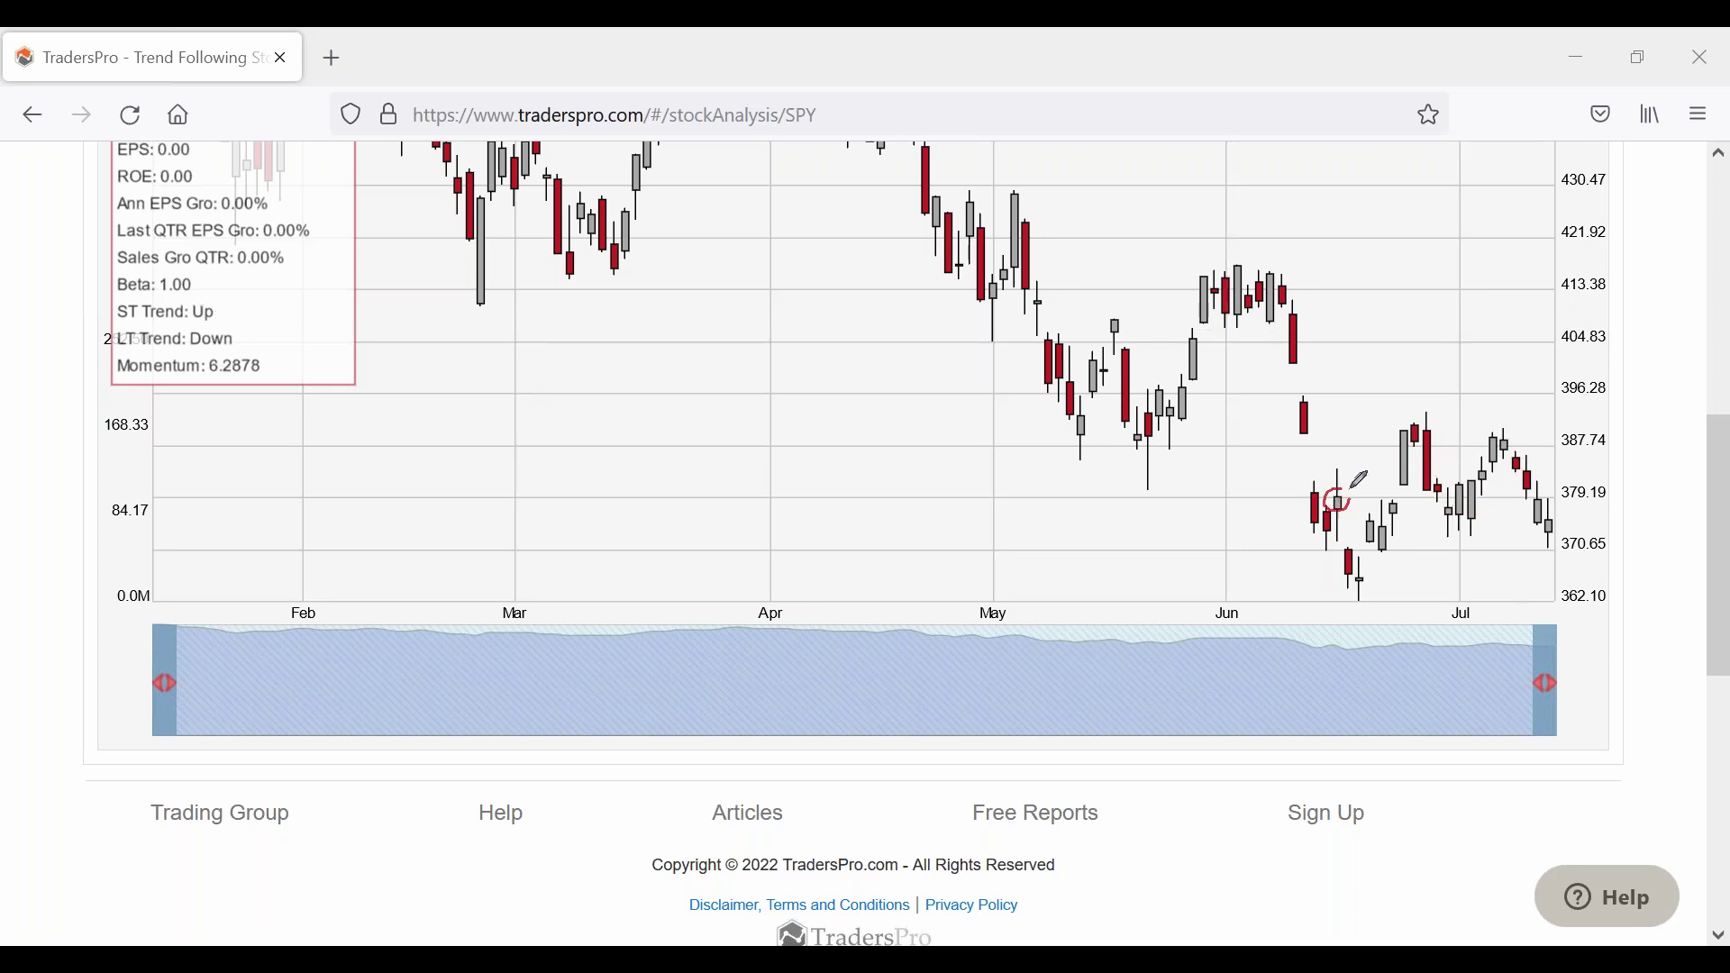
pyautogui.moveTo(1349, 546)
pyautogui.mouseDown()
pyautogui.moveTo(1350, 573)
pyautogui.moveTo(1342, 548)
pyautogui.mouseUp()
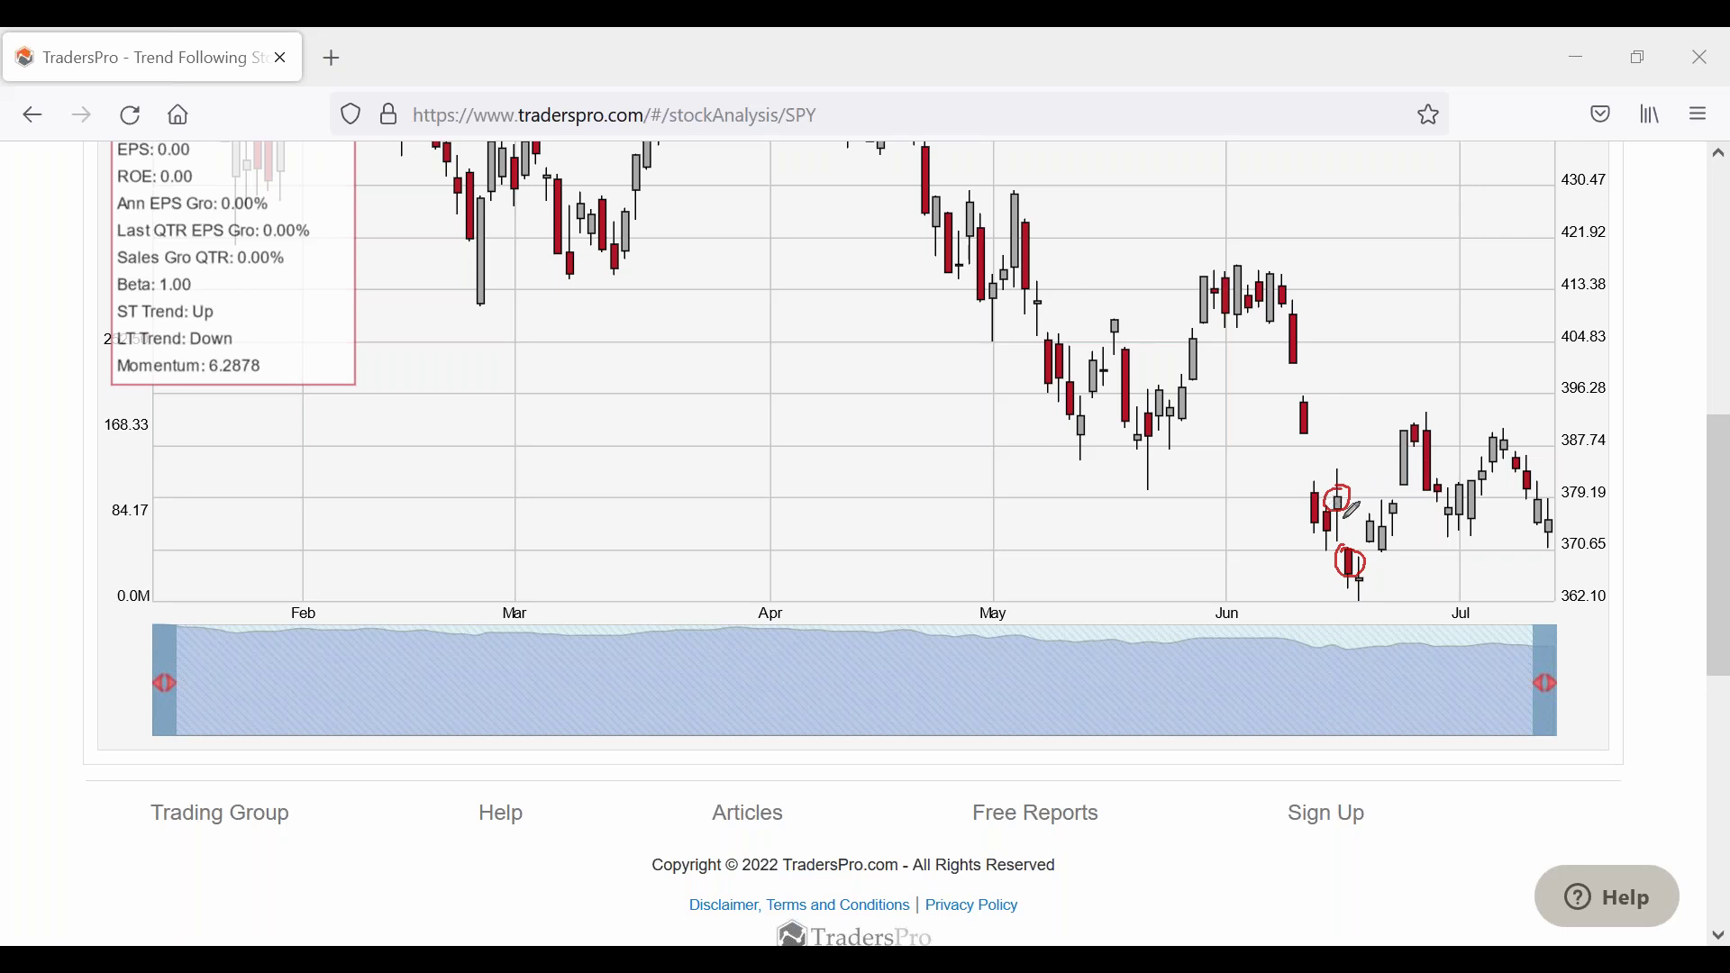
pyautogui.moveTo(1344, 545)
pyautogui.mouseDown()
pyautogui.moveTo(1386, 568)
pyautogui.moveTo(1344, 546)
pyautogui.moveTo(1360, 581)
pyautogui.moveTo(1358, 557)
pyautogui.mouseUp()
pyautogui.press('e')
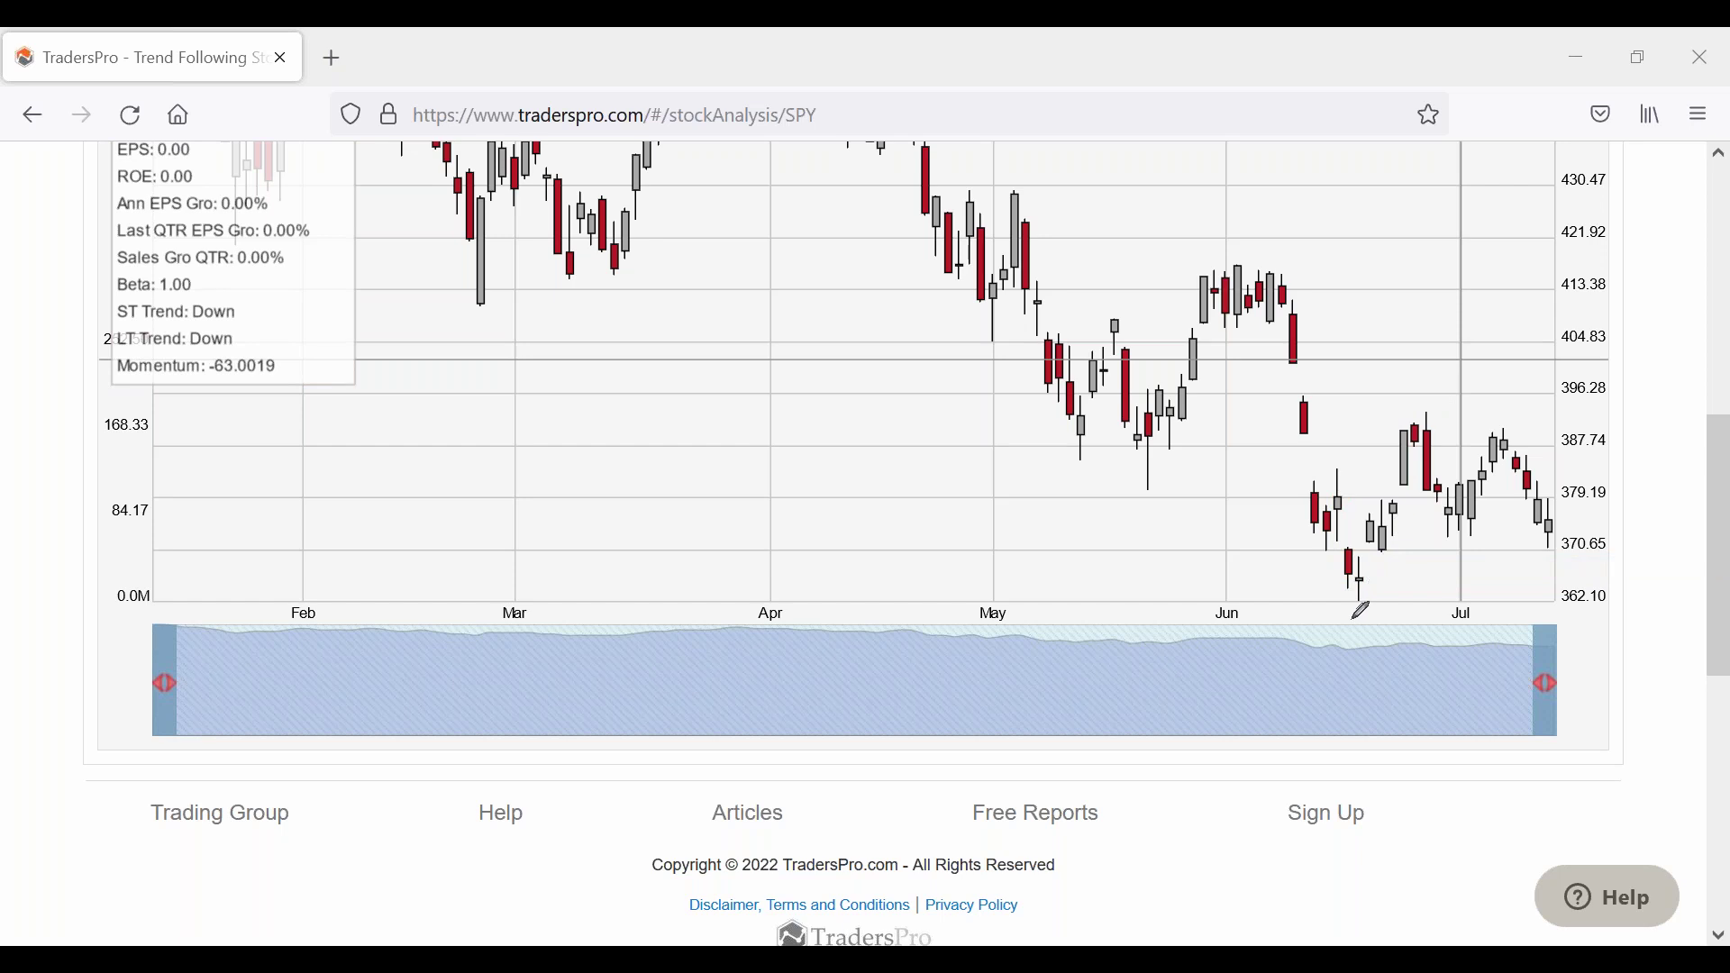
# Trace SPY's swings from the June low to the latest July candle, and draw an upward arrow from there to about 388
pyautogui.moveTo(1354, 619); pyautogui.dragTo(1376, 550)
pyautogui.moveTo(1377, 543); pyautogui.dragTo(1393, 501)
pyautogui.moveTo(1401, 497)
pyautogui.mouseDown()
pyautogui.moveTo(1513, 468)
pyautogui.moveTo(1567, 478)
pyautogui.mouseUp()
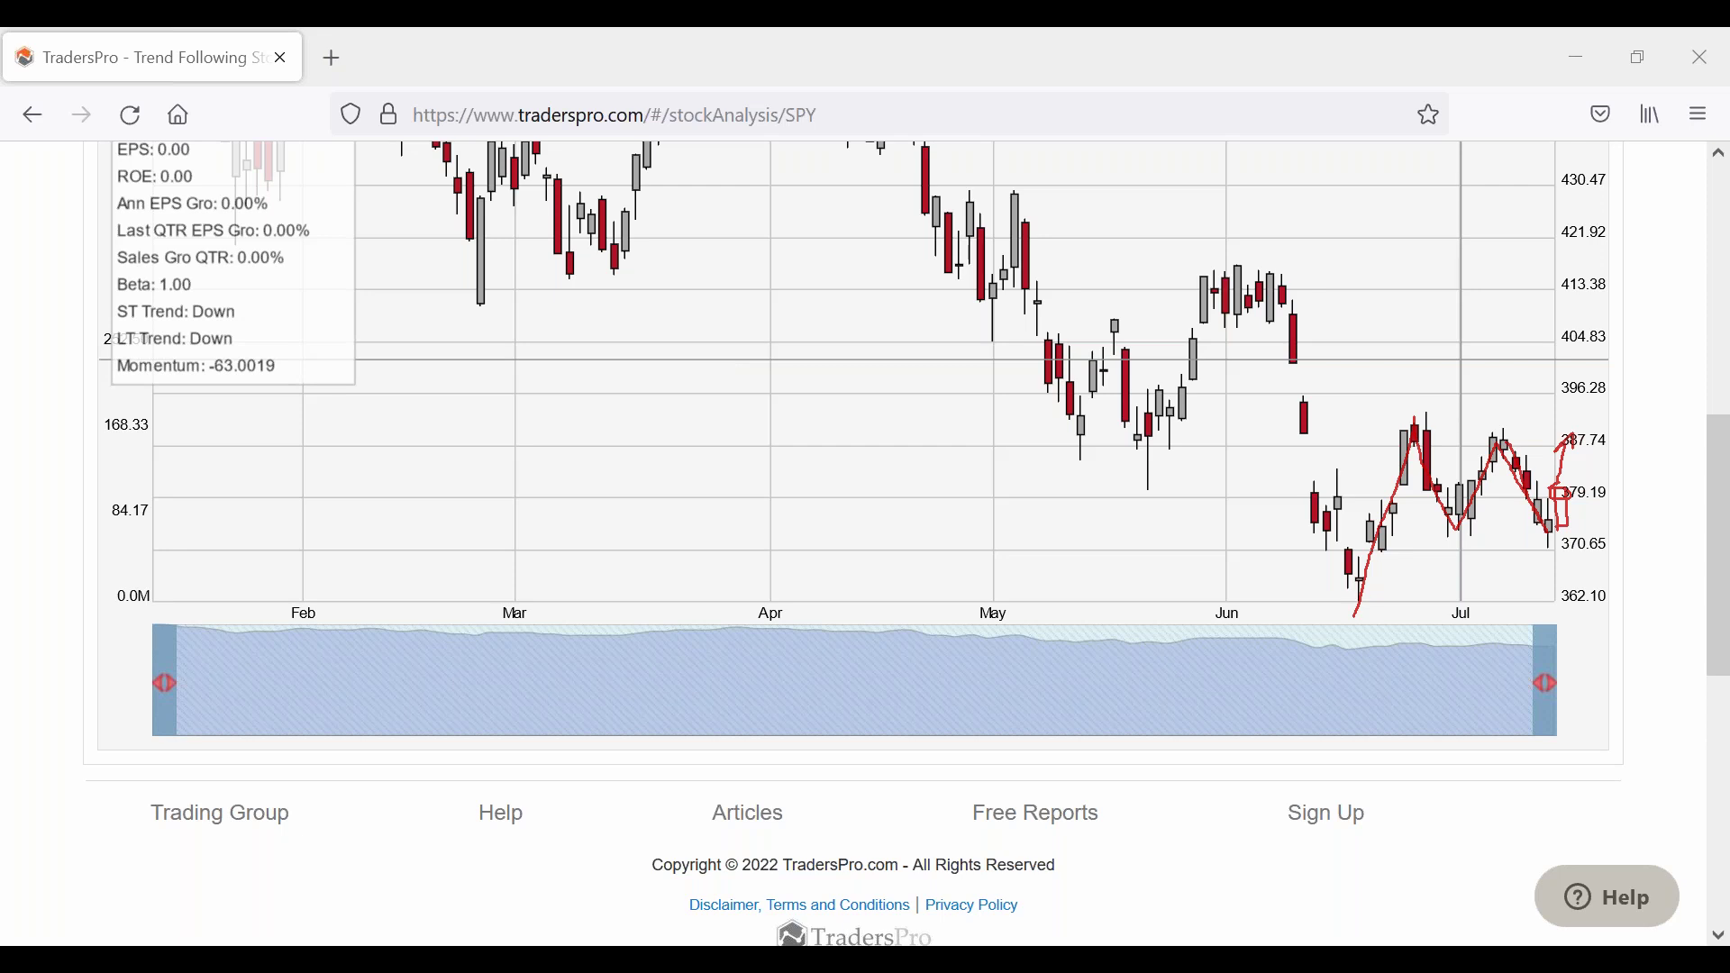
# Trace the mid-June decline, circle its gray candle with an upward arrow, and mark the late-May candles and their rise
pyautogui.moveTo(1294, 342)
pyautogui.mouseDown()
pyautogui.moveTo(1356, 408)
pyautogui.moveTo(1323, 447)
pyautogui.mouseUp()
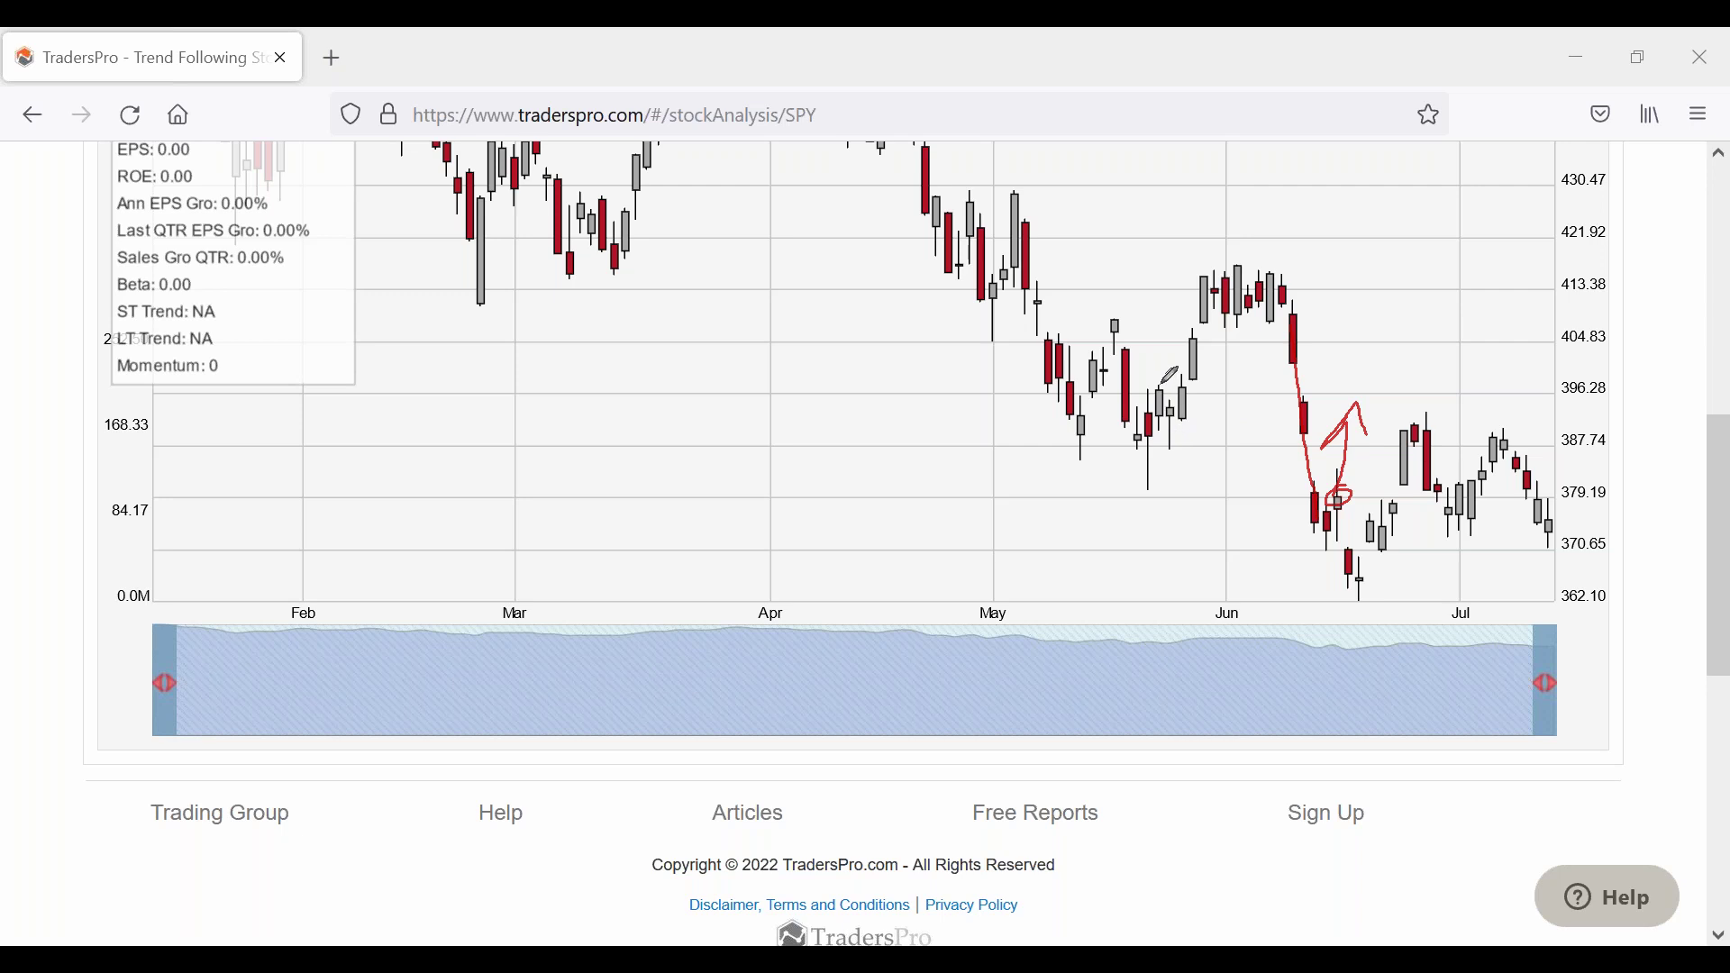
pyautogui.moveTo(1158, 383); pyautogui.dragTo(1152, 385)
pyautogui.moveTo(1155, 384); pyautogui.dragTo(1166, 382)
pyautogui.moveTo(1180, 400); pyautogui.dragTo(1219, 318)
# Draw a support line from the June low near 362 to the chart's July edge, mark its end, and erase all drawings
pyautogui.moveTo(1356, 603); pyautogui.dragTo(1558, 601)
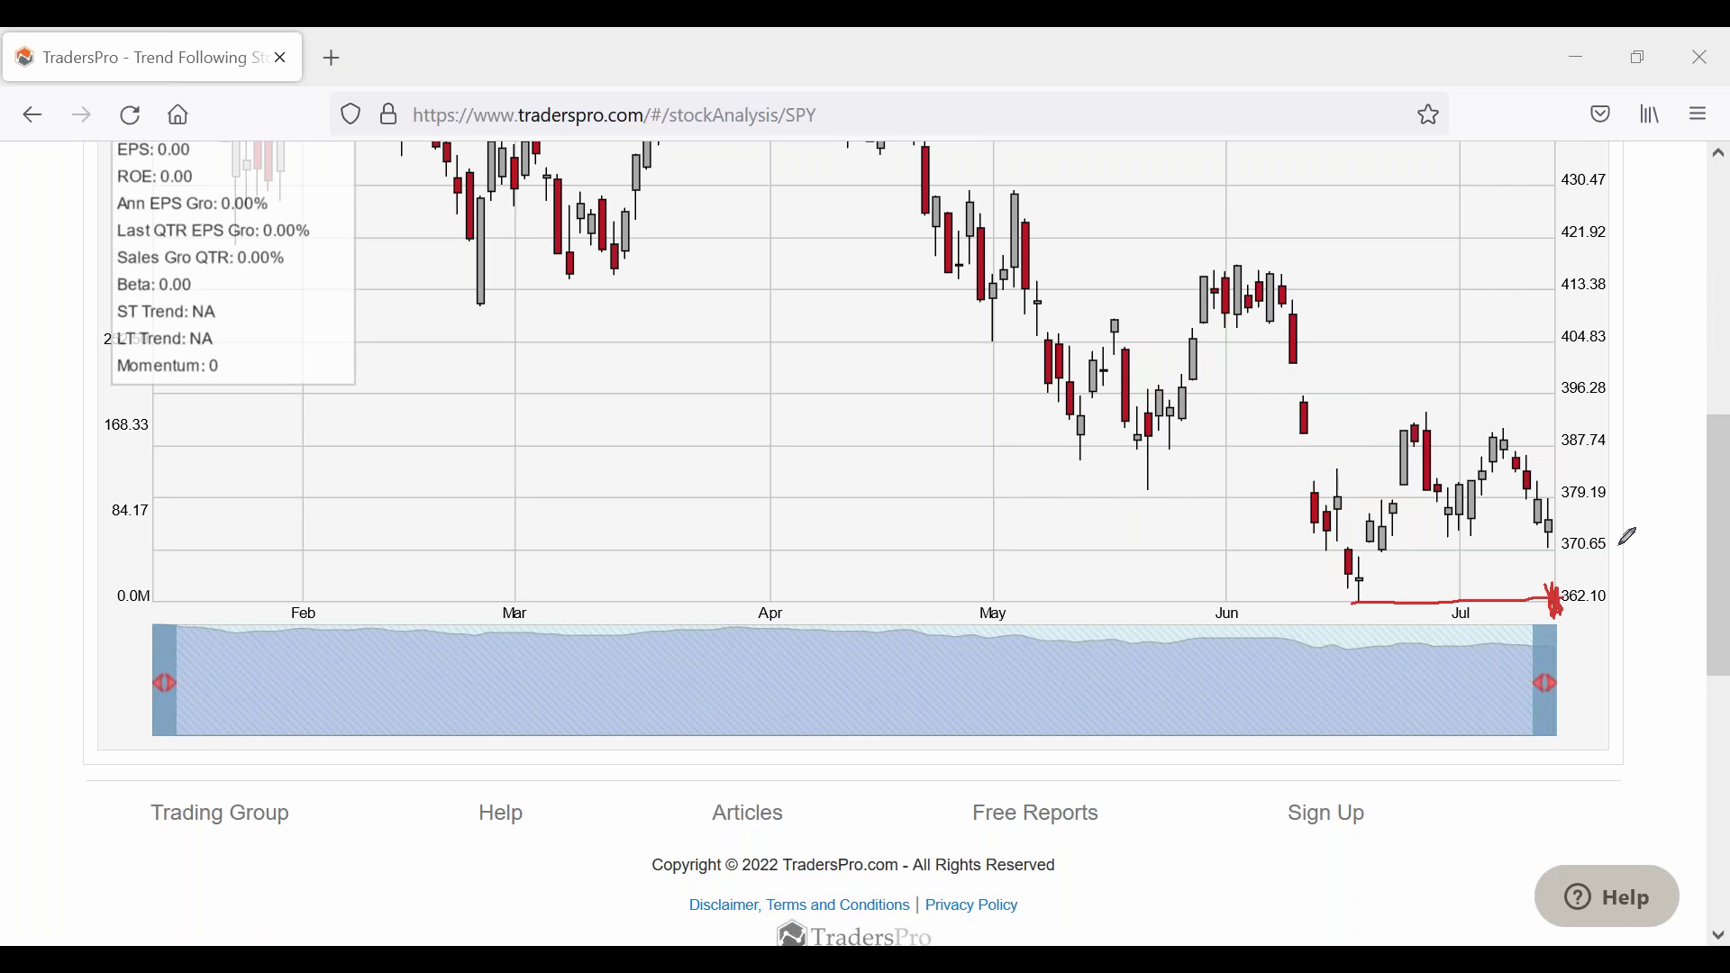
pyautogui.rightClick(433, 664)
pyautogui.click(468, 668)
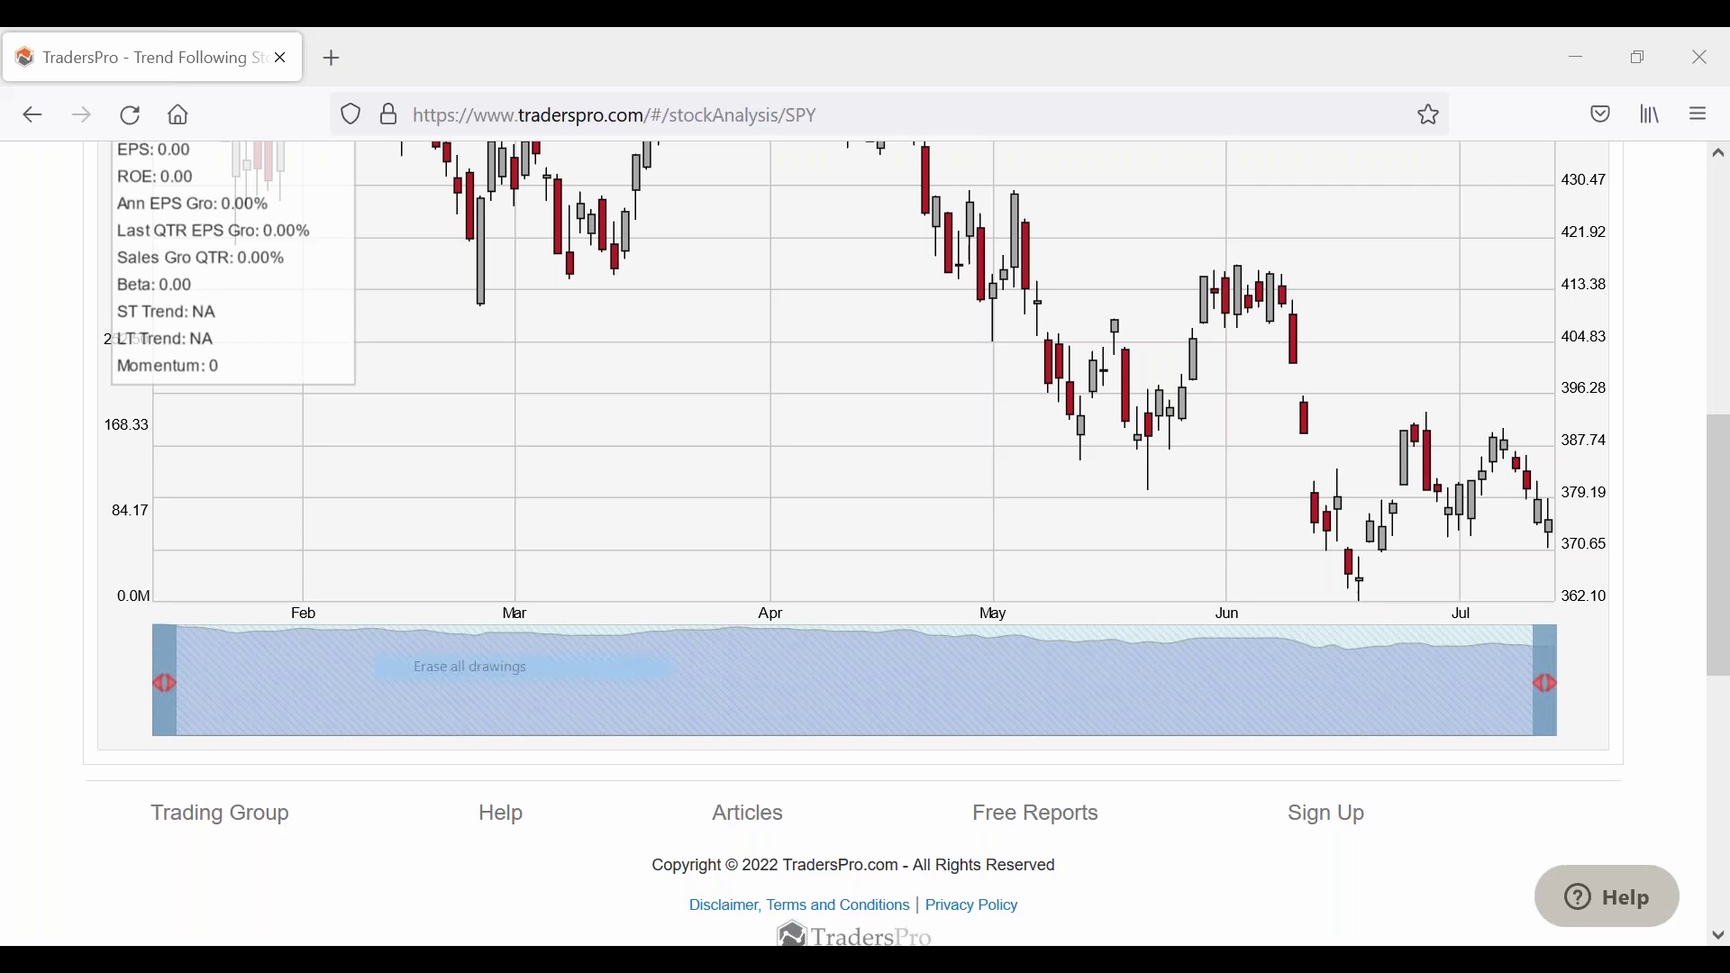
# Advance through the Market Update list past IWM to TLT
pyautogui.scroll(8, 706, 506)
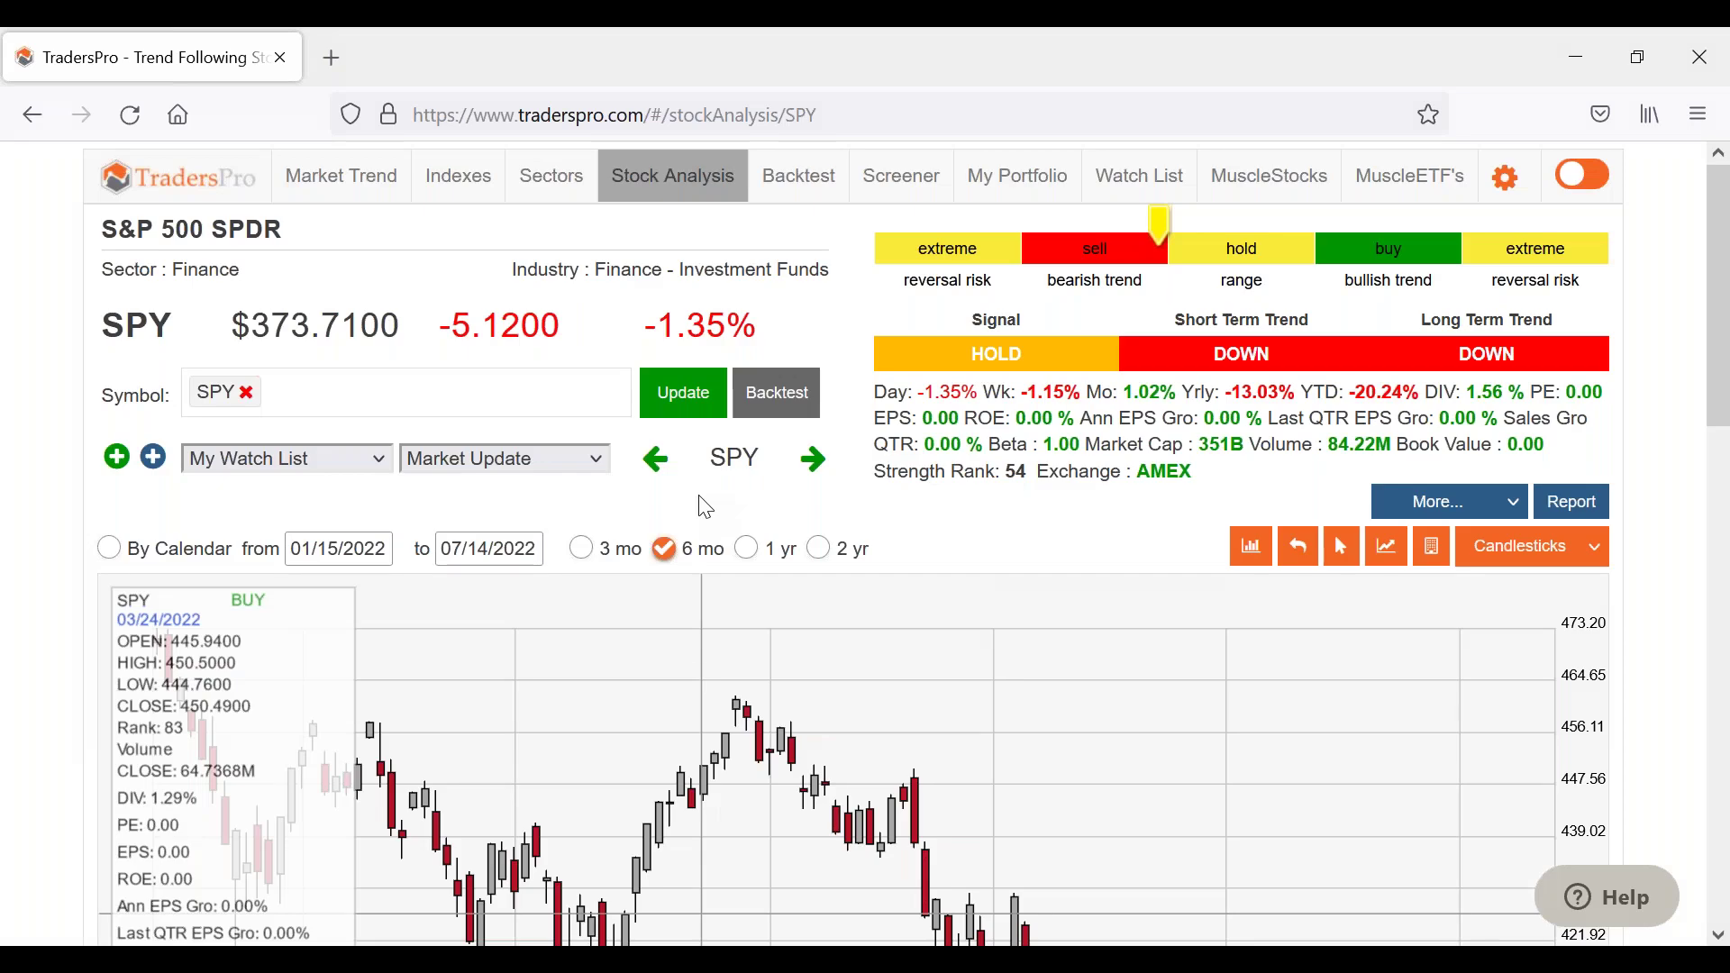
pyautogui.click(817, 463)
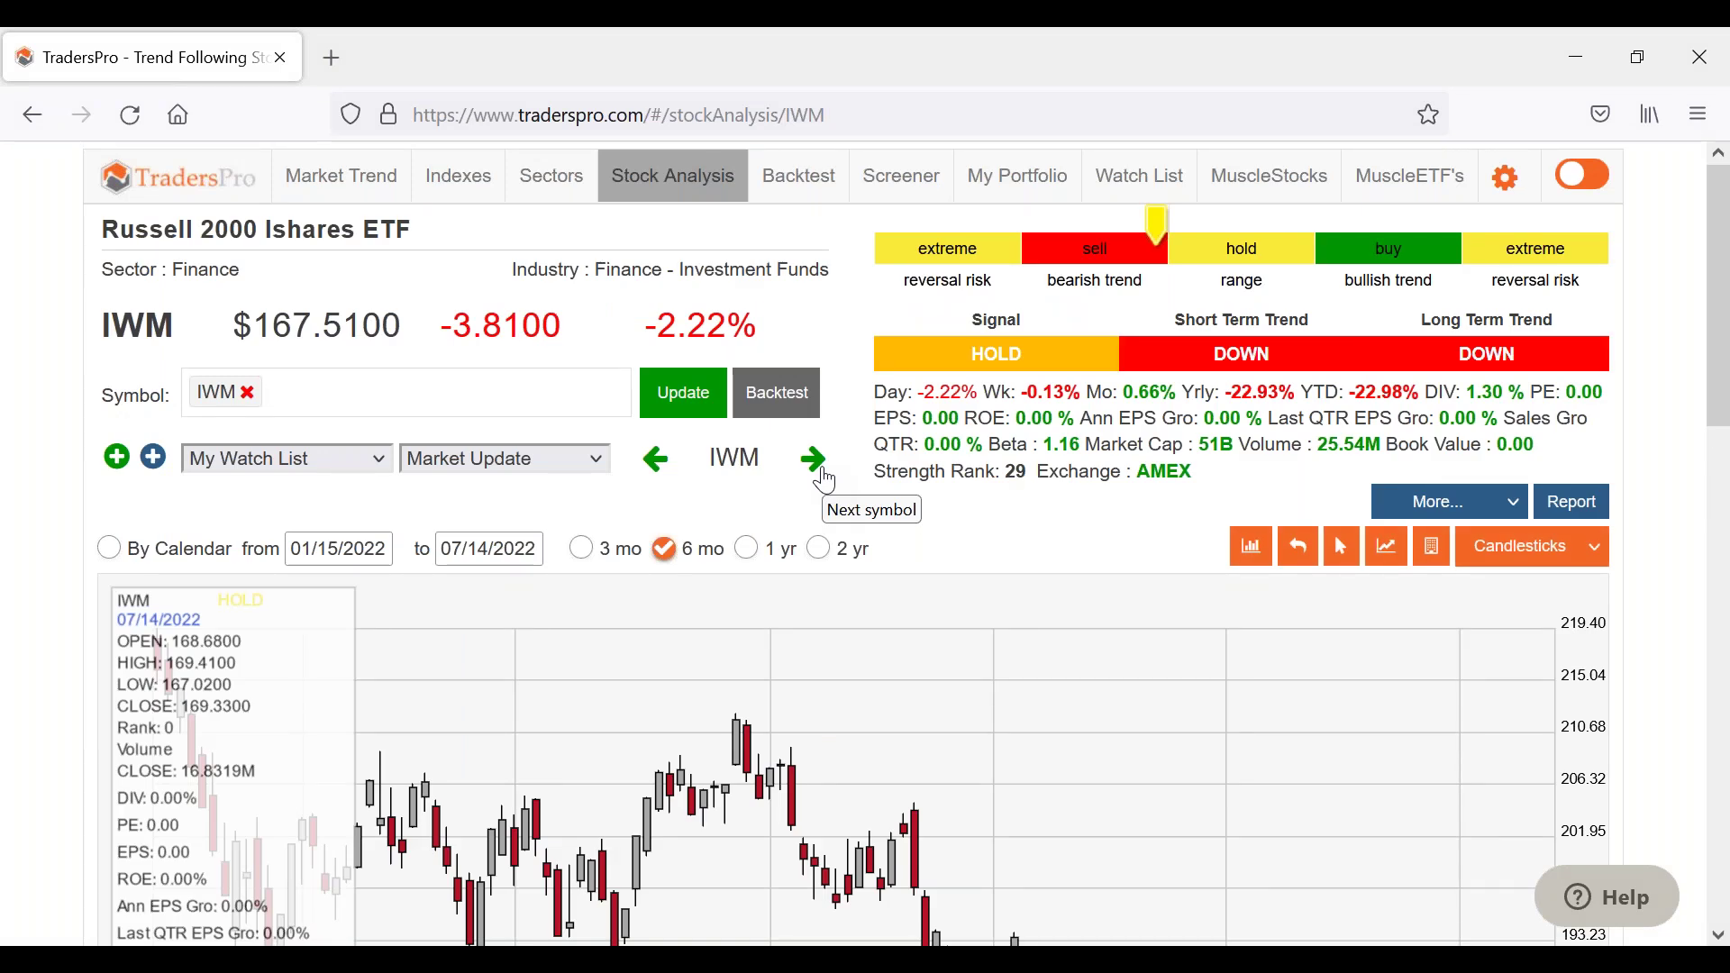
pyautogui.click(817, 462)
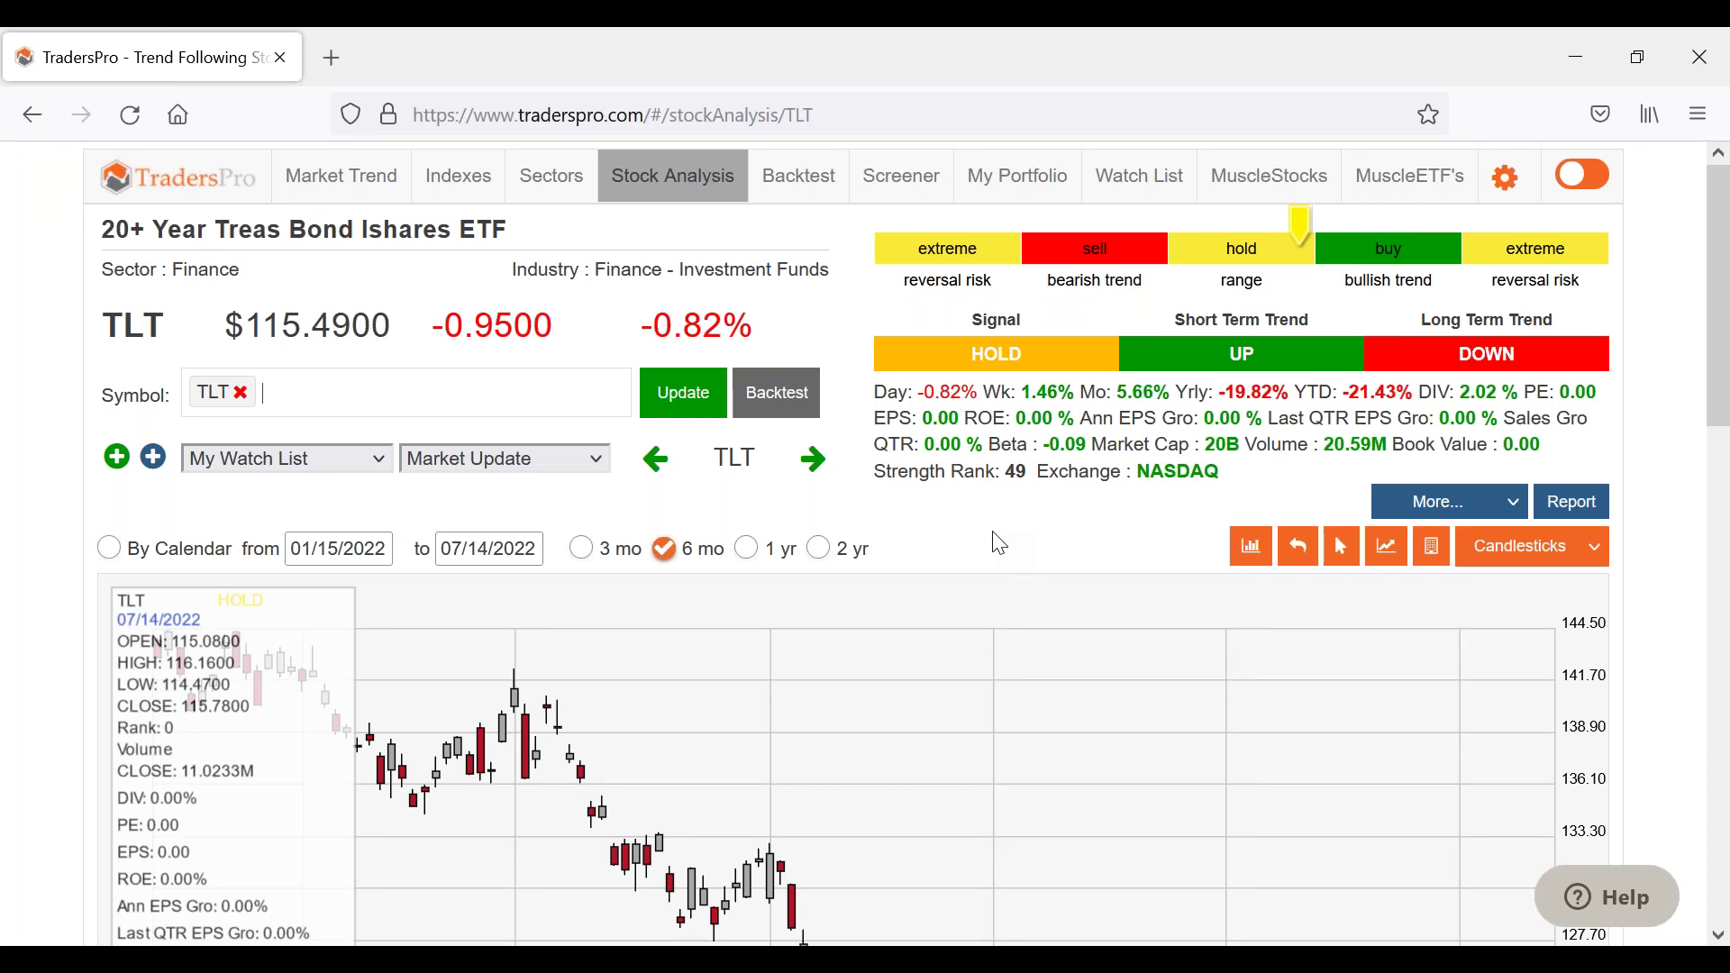
# Sketch a decline with a two-leg rebound and a further downward arrow above the TLT candles, then clear the sketch
pyautogui.scroll(-5, 1253, 476)
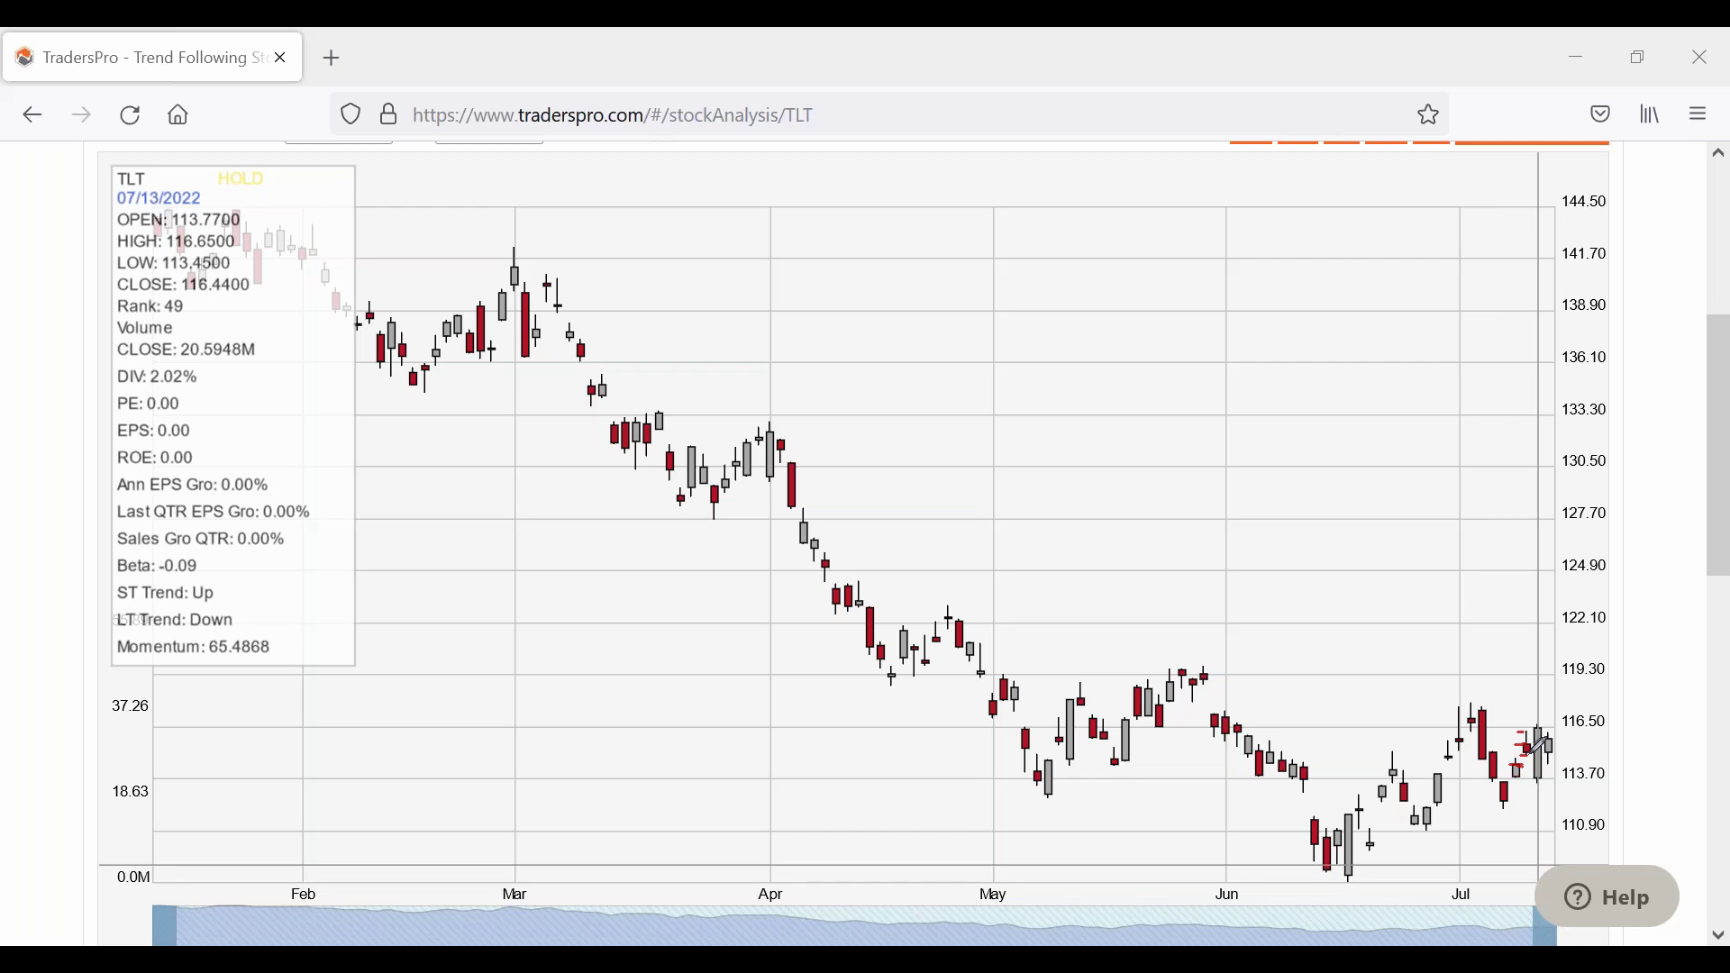
pyautogui.moveTo(910, 243)
pyautogui.mouseDown()
pyautogui.moveTo(1009, 451)
pyautogui.moveTo(1047, 371)
pyautogui.moveTo(1072, 415)
pyautogui.mouseUp()
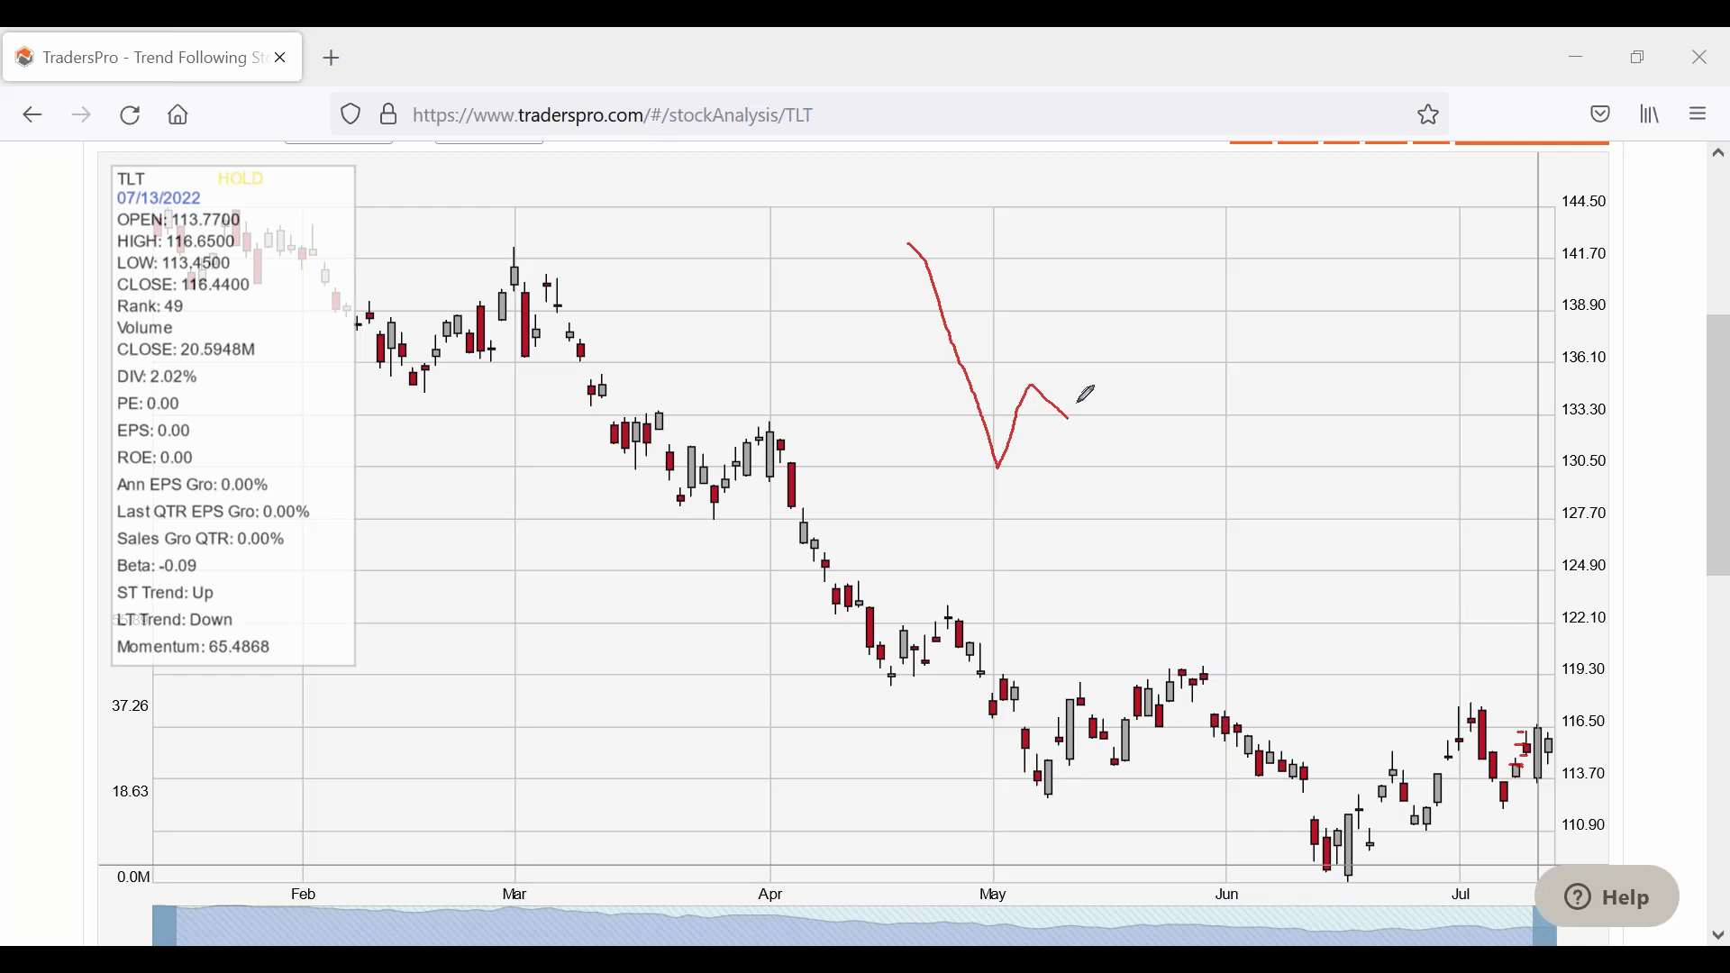
pyautogui.moveTo(1079, 400); pyautogui.dragTo(1106, 344)
pyautogui.moveTo(1107, 364); pyautogui.dragTo(1165, 530)
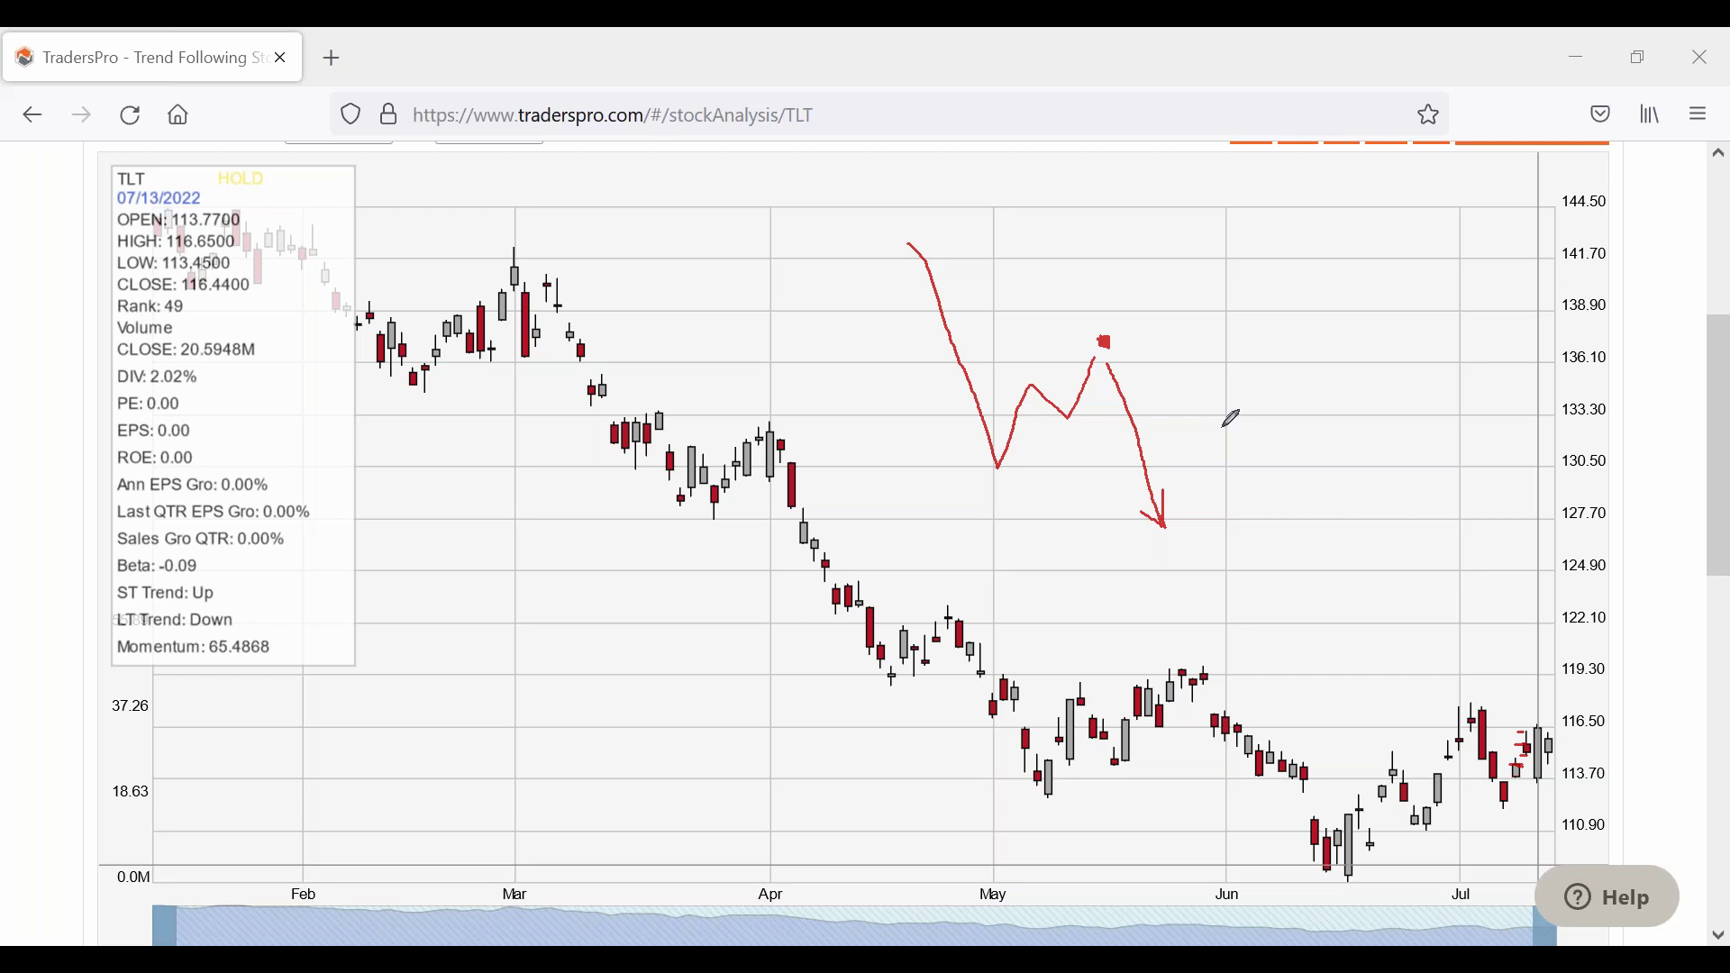
pyautogui.moveTo(1111, 362); pyautogui.dragTo(1172, 501)
pyautogui.press('Escape')
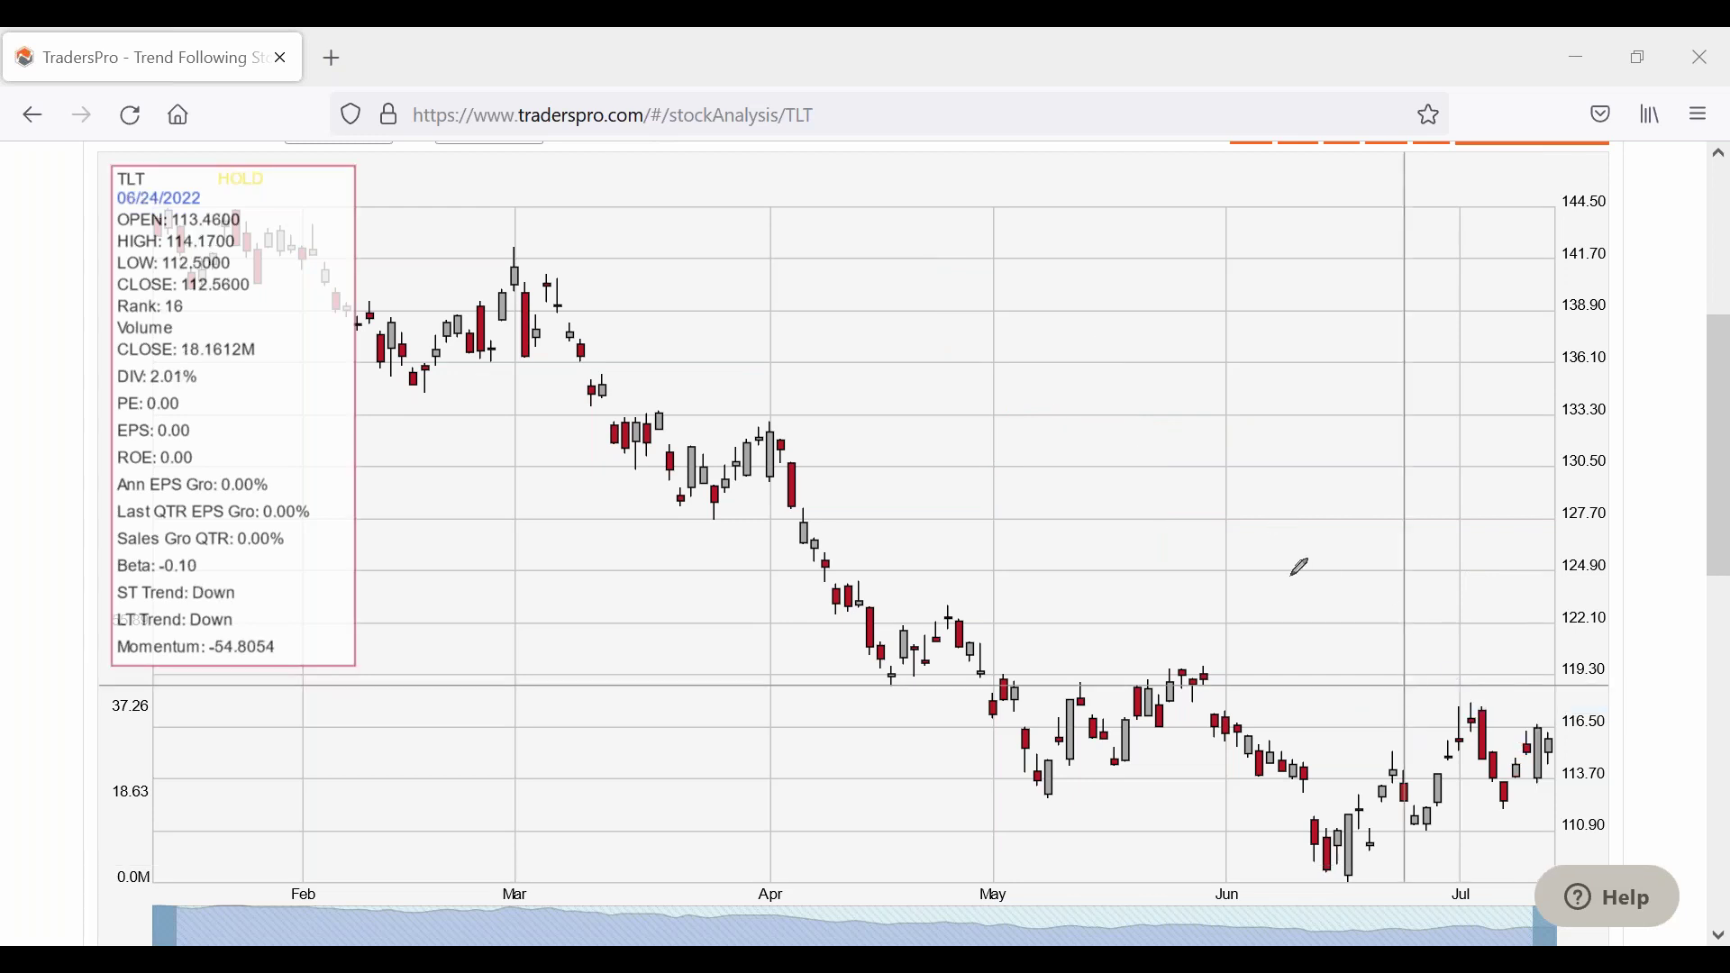
# Circle the red July candle near 115, draw a downward arrow from it to about 108, and clear the markings
pyautogui.moveTo(1539, 726)
pyautogui.mouseDown()
pyautogui.moveTo(1518, 743)
pyautogui.moveTo(1555, 874)
pyautogui.moveTo(1563, 839)
pyautogui.mouseUp()
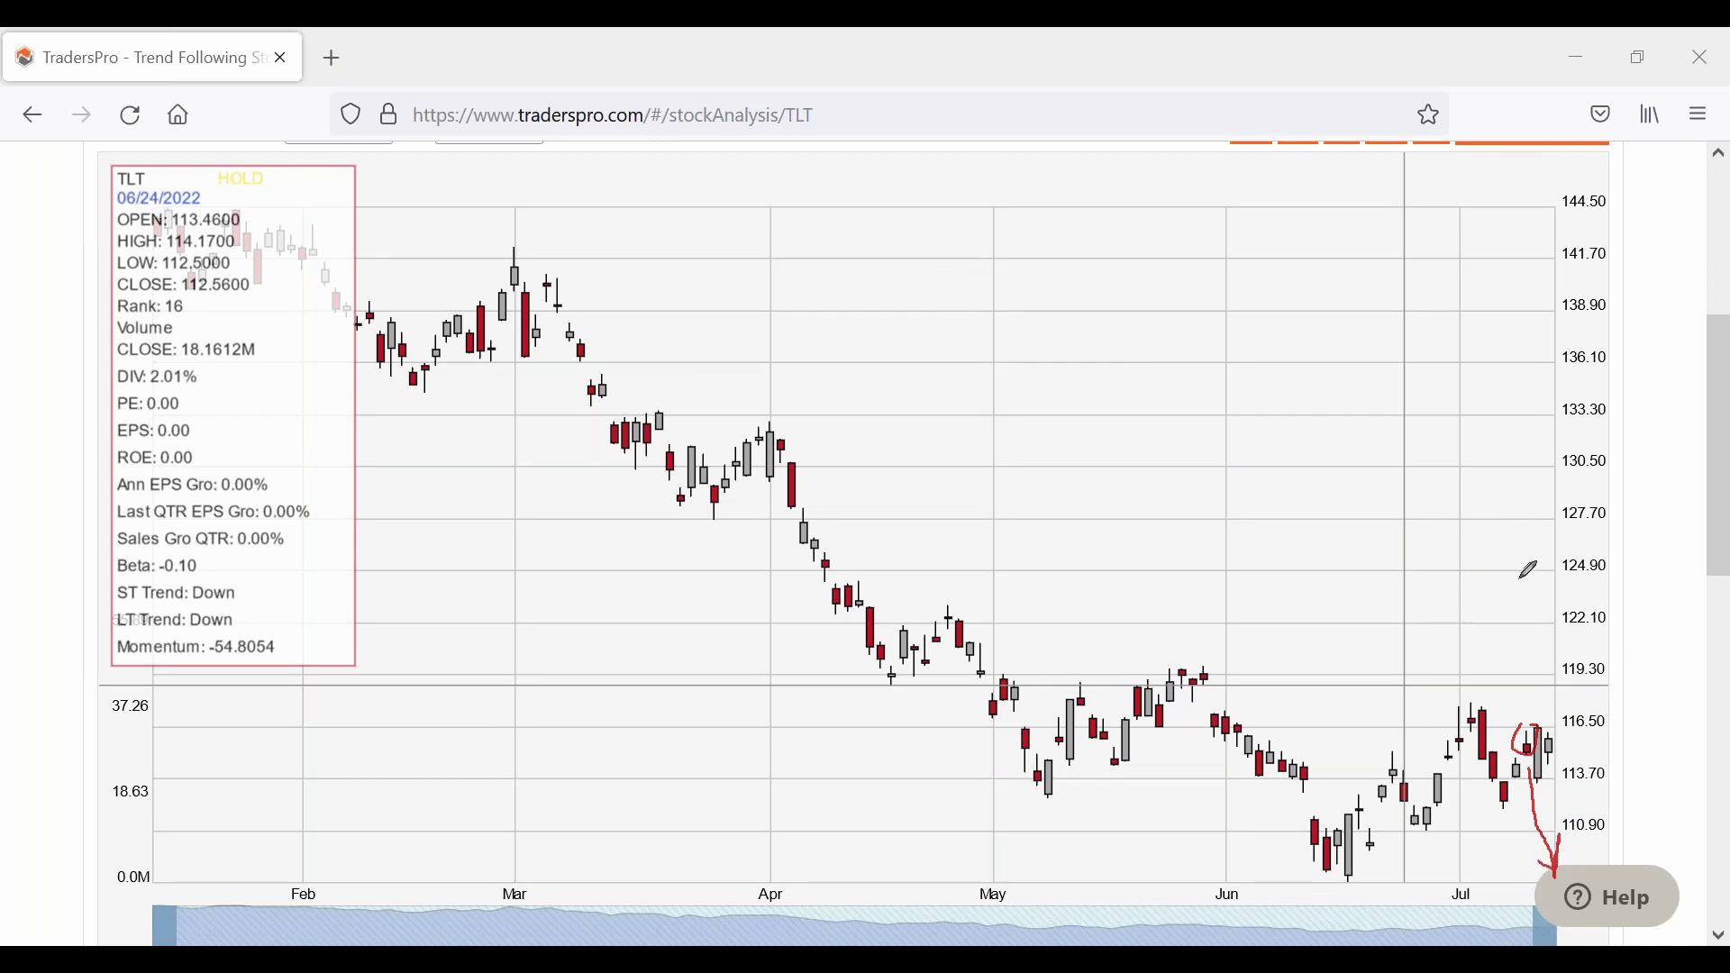
pyautogui.press('Escape')
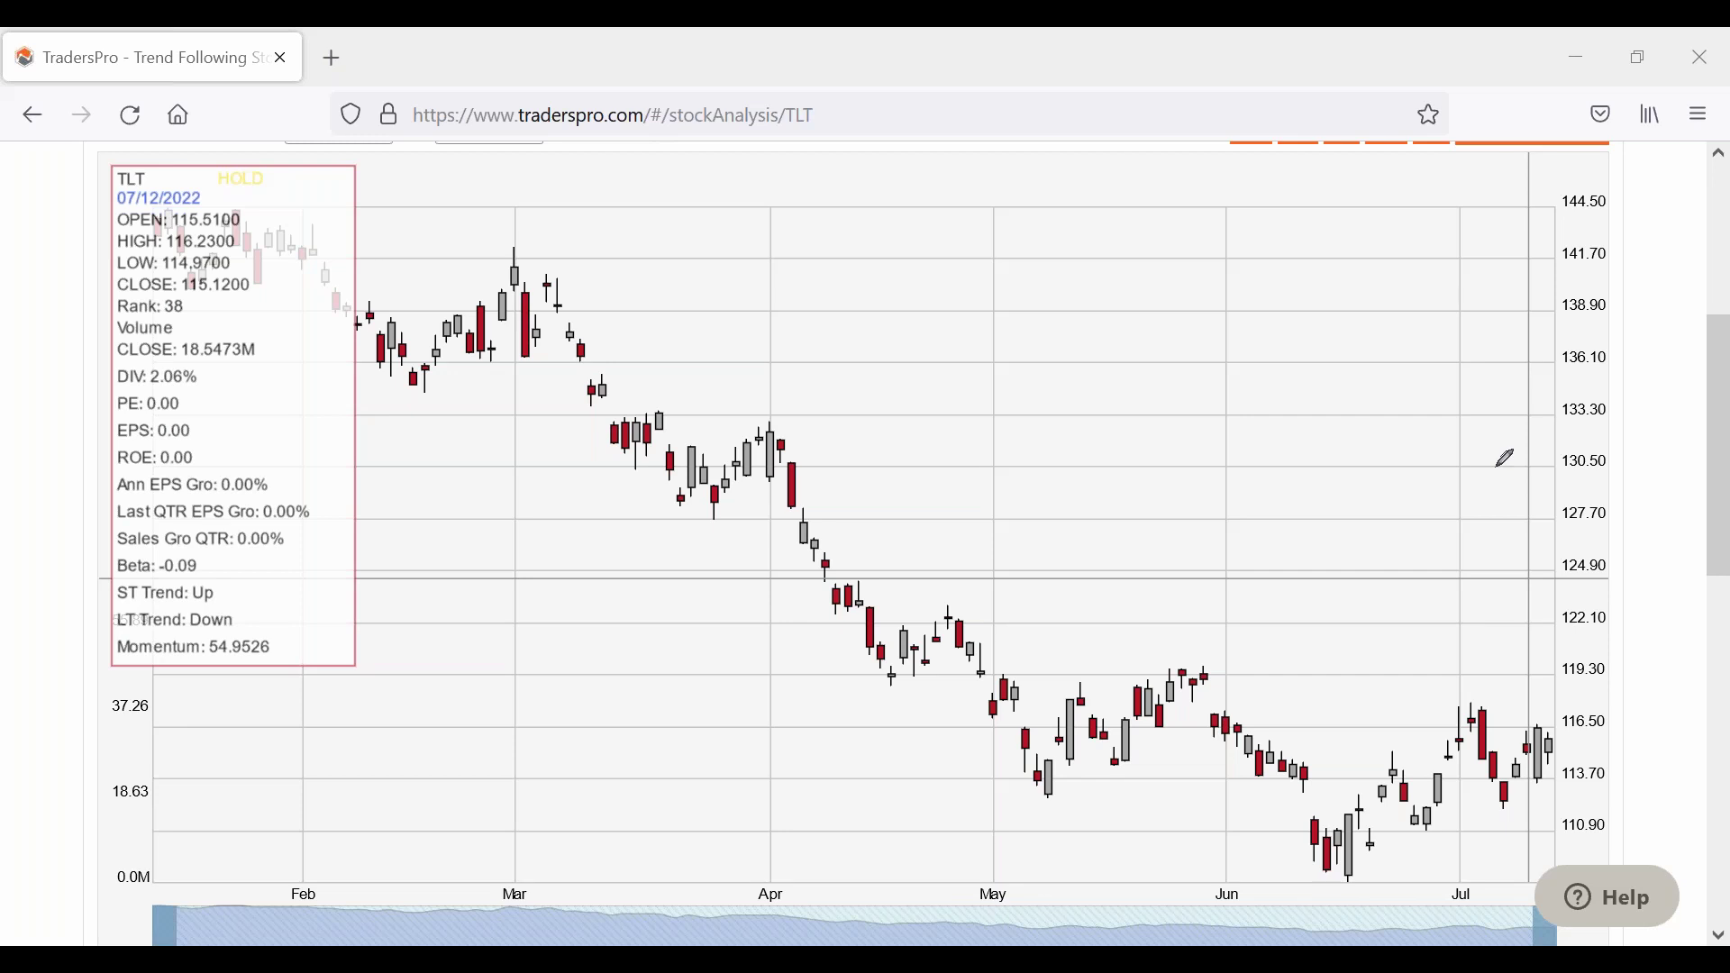
# Mark TLT's late-May high with a resistance line and its June low with arrows, and sketch a descending zigzag above the candles
pyautogui.moveTo(1546, 726); pyautogui.dragTo(1532, 789)
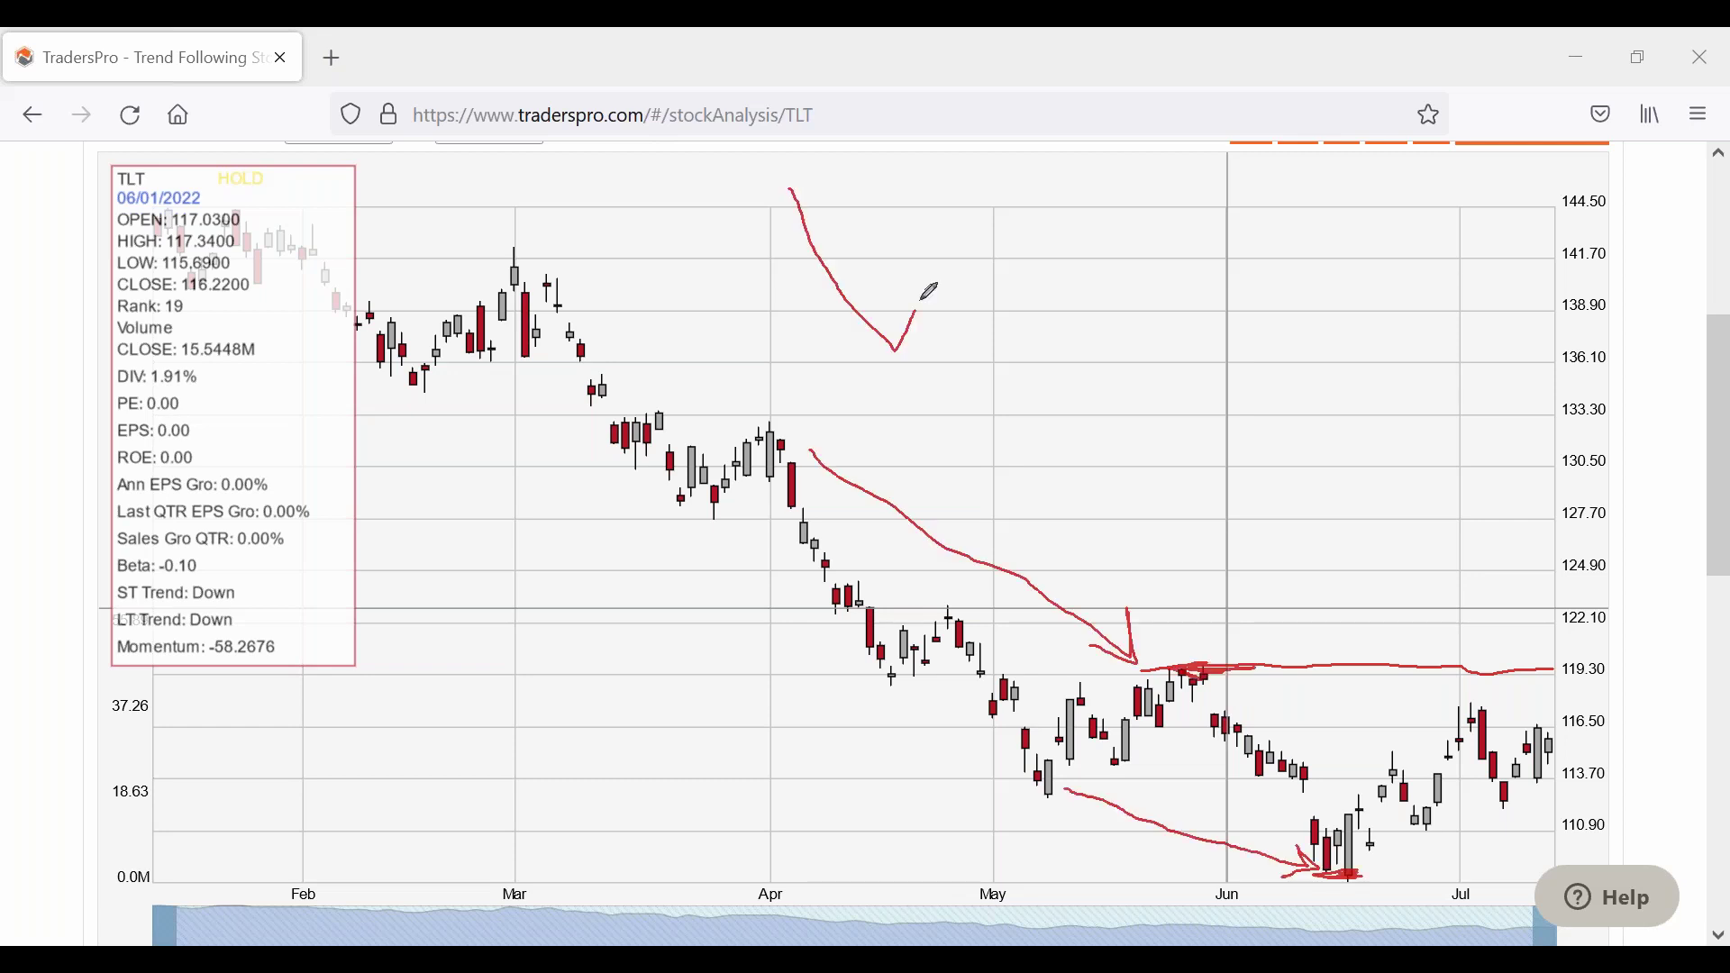
pyautogui.moveTo(928, 279); pyautogui.dragTo(1151, 471)
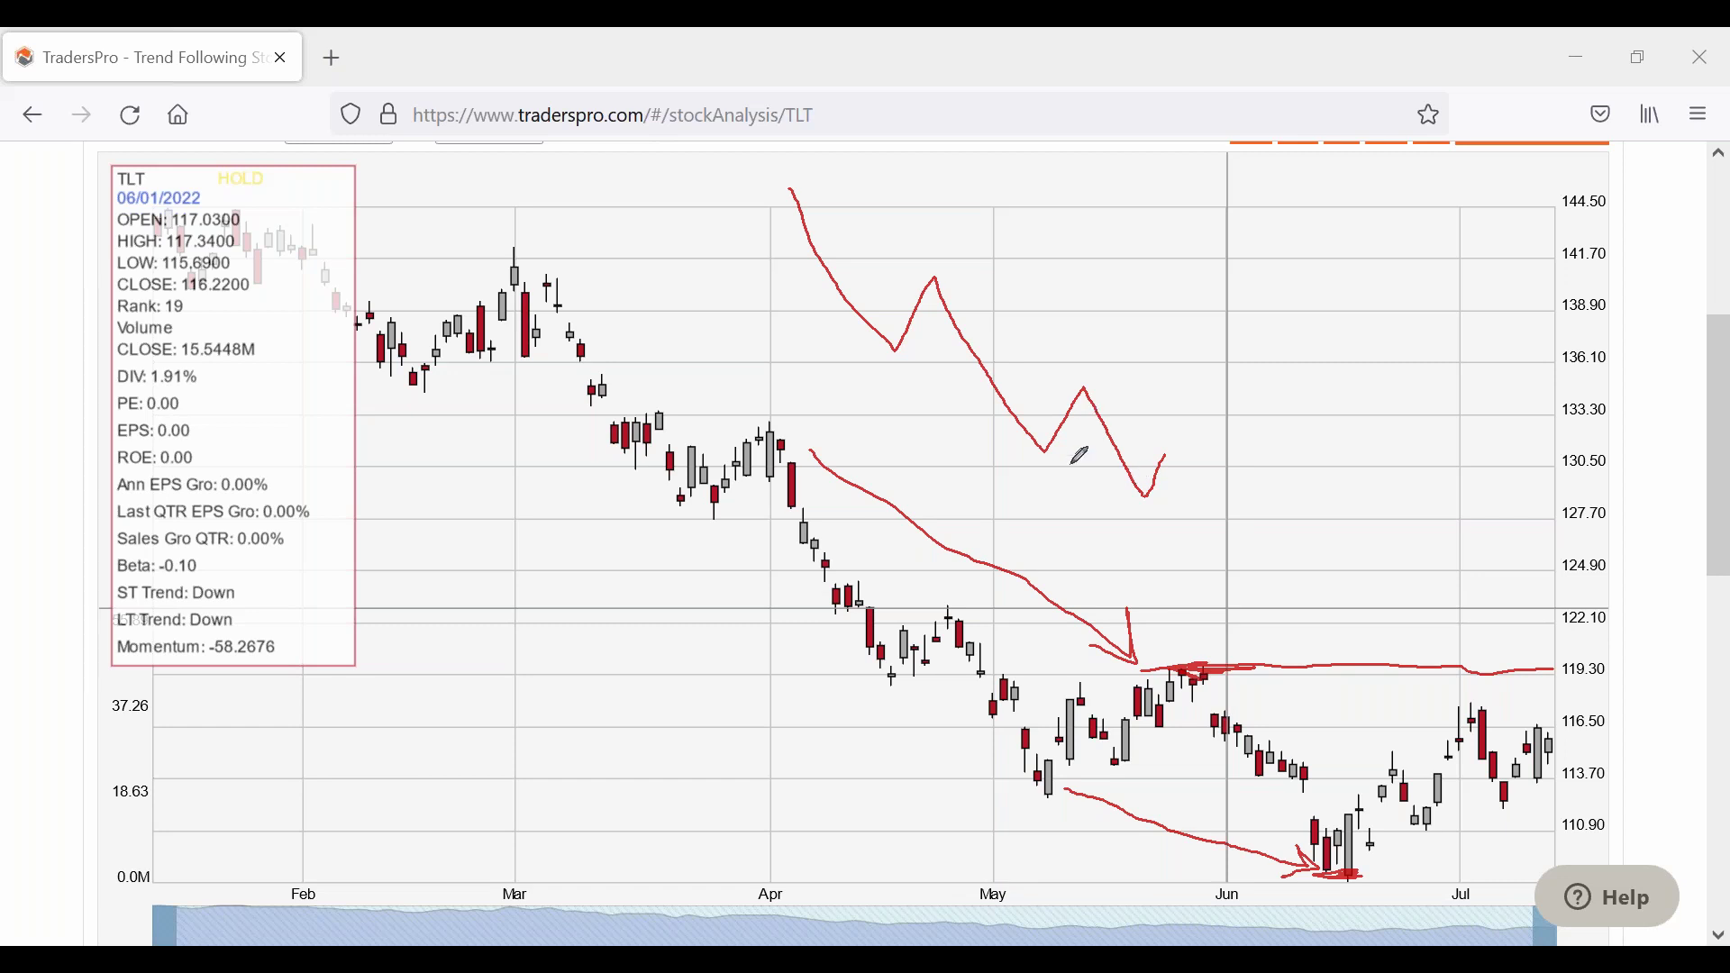
pyautogui.moveTo(1061, 458)
pyautogui.mouseDown()
pyautogui.moveTo(1101, 488)
pyautogui.moveTo(1212, 497)
pyautogui.mouseUp()
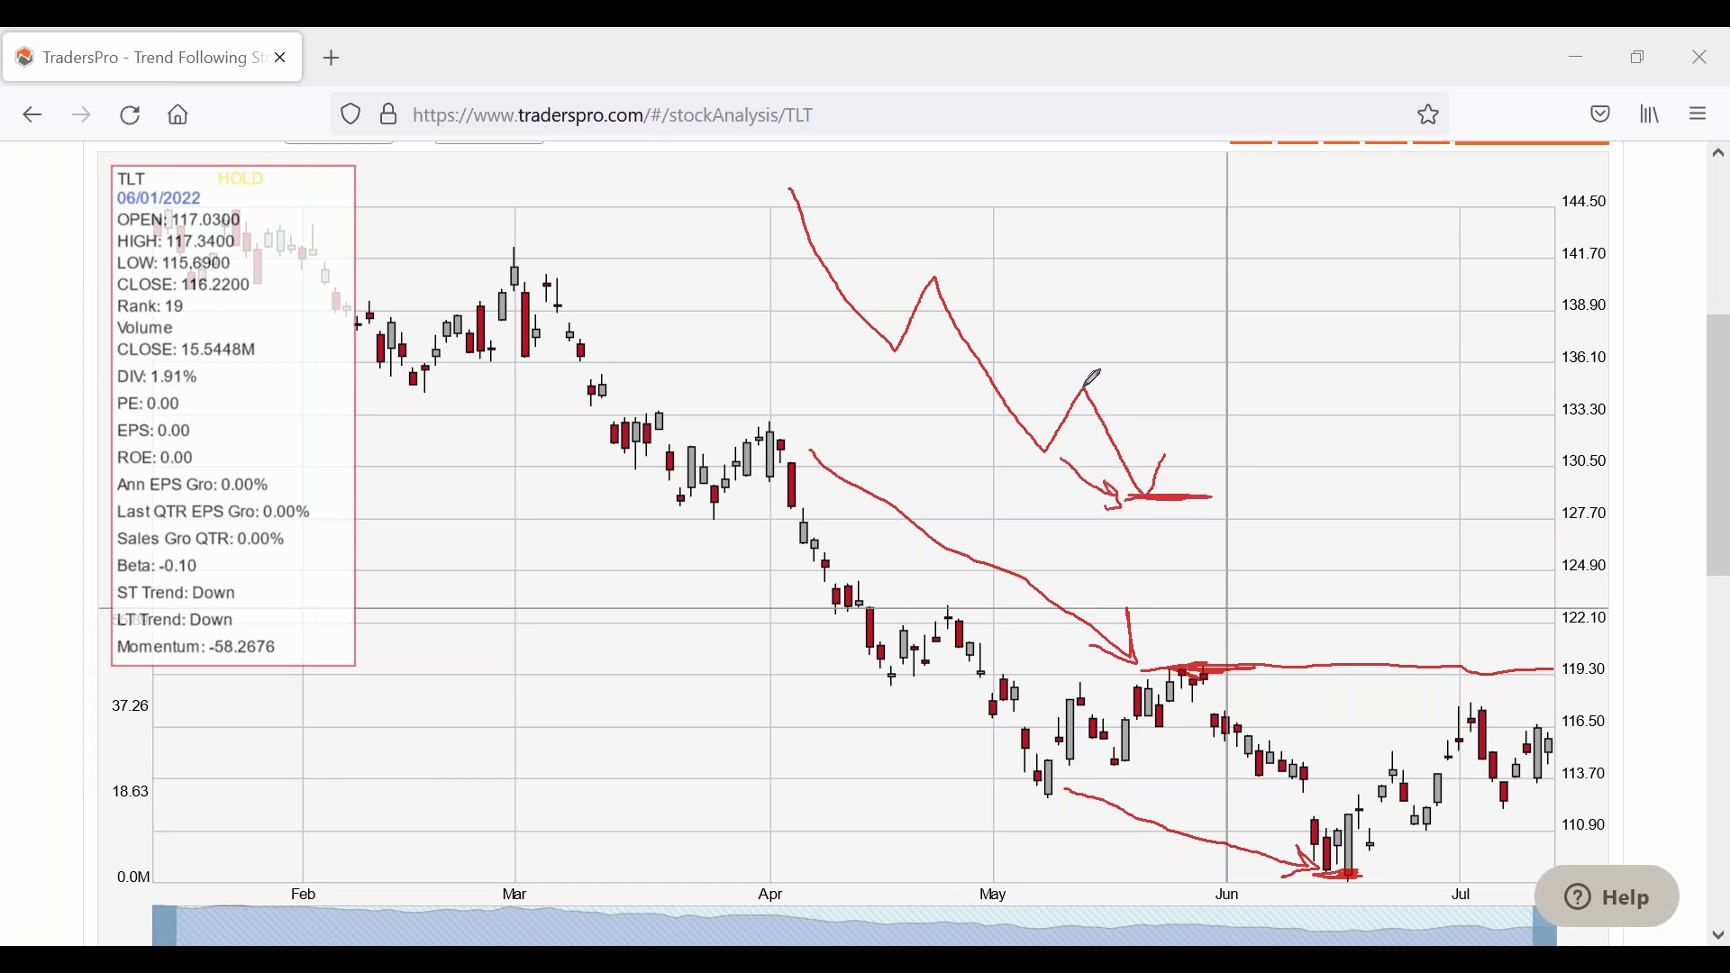
# Extend a line from the sketched zigzag's last lower high, and put an X above that line and below the final low
pyautogui.moveTo(1072, 388); pyautogui.dragTo(1157, 382)
pyautogui.moveTo(1157, 382); pyautogui.dragTo(1252, 389)
pyautogui.moveTo(1239, 357); pyautogui.dragTo(1212, 380)
pyautogui.moveTo(1196, 508)
pyautogui.mouseDown()
pyautogui.moveTo(1220, 530)
pyautogui.moveTo(1205, 535)
pyautogui.mouseUp()
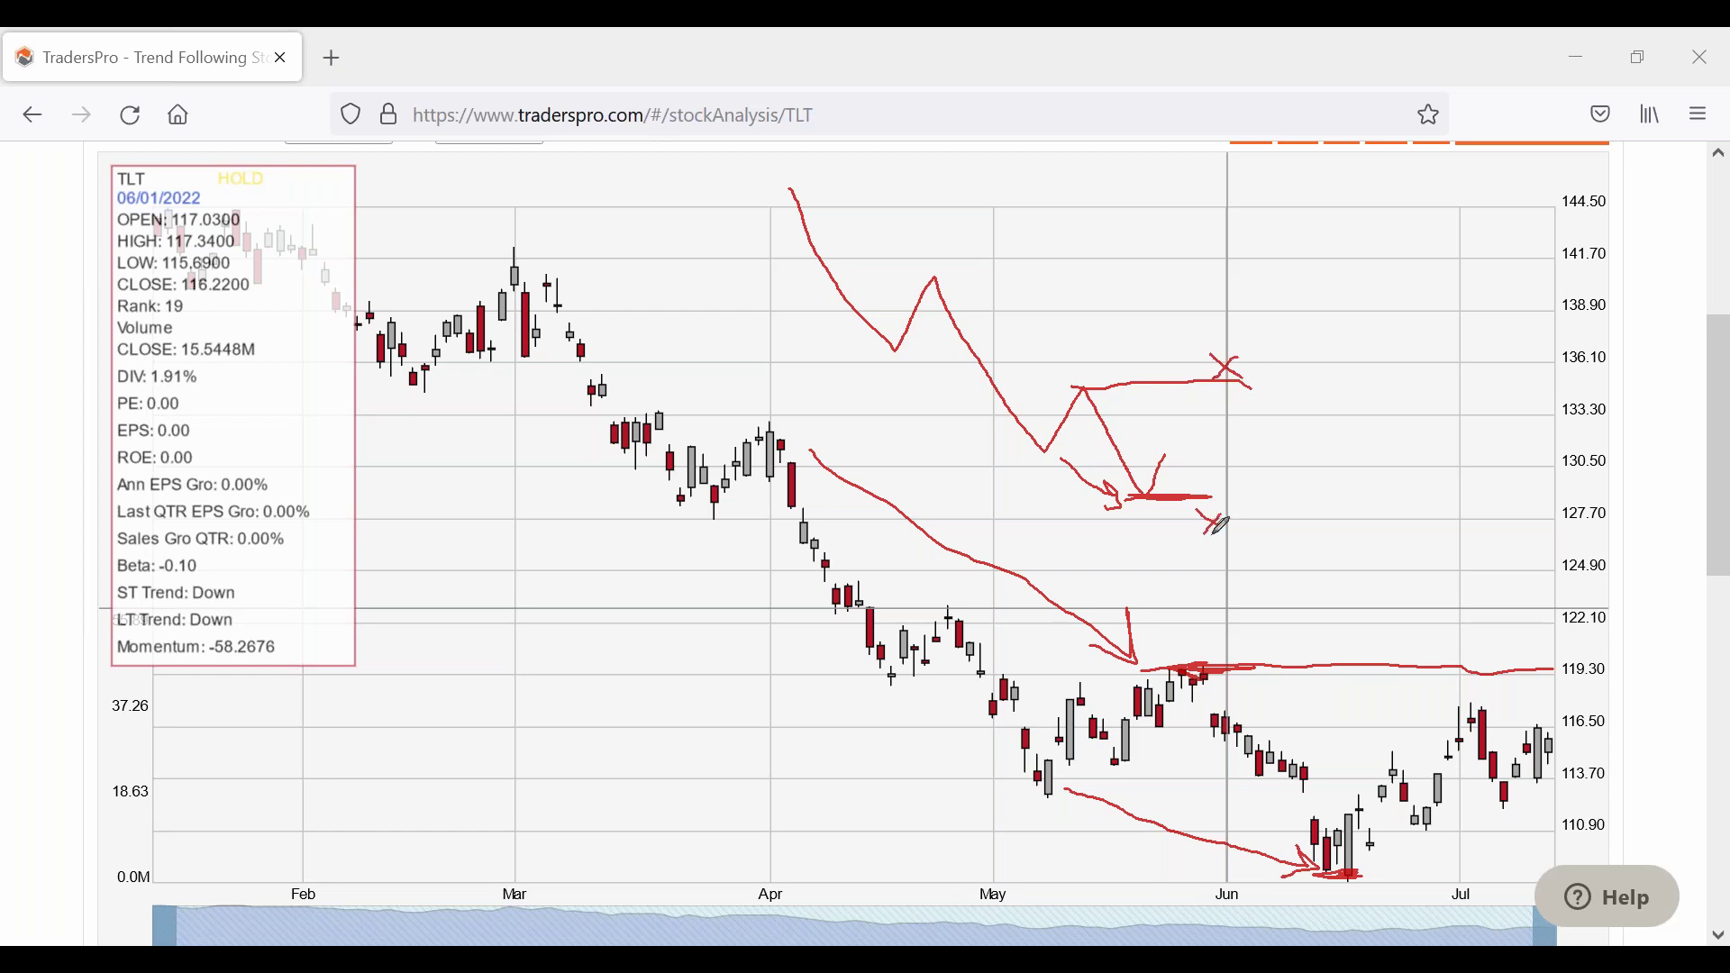
# Circle the late-June to July TLT candles, sketch a zigzag beyond the latest candle, and clear the annotations
pyautogui.click(1169, 448)
pyautogui.moveTo(1540, 721)
pyautogui.mouseDown()
pyautogui.moveTo(1399, 730)
pyautogui.moveTo(1473, 847)
pyautogui.moveTo(1550, 746)
pyautogui.moveTo(1540, 788)
pyautogui.moveTo(1599, 822)
pyautogui.moveTo(1624, 789)
pyautogui.moveTo(1651, 814)
pyautogui.moveTo(1677, 747)
pyautogui.mouseUp()
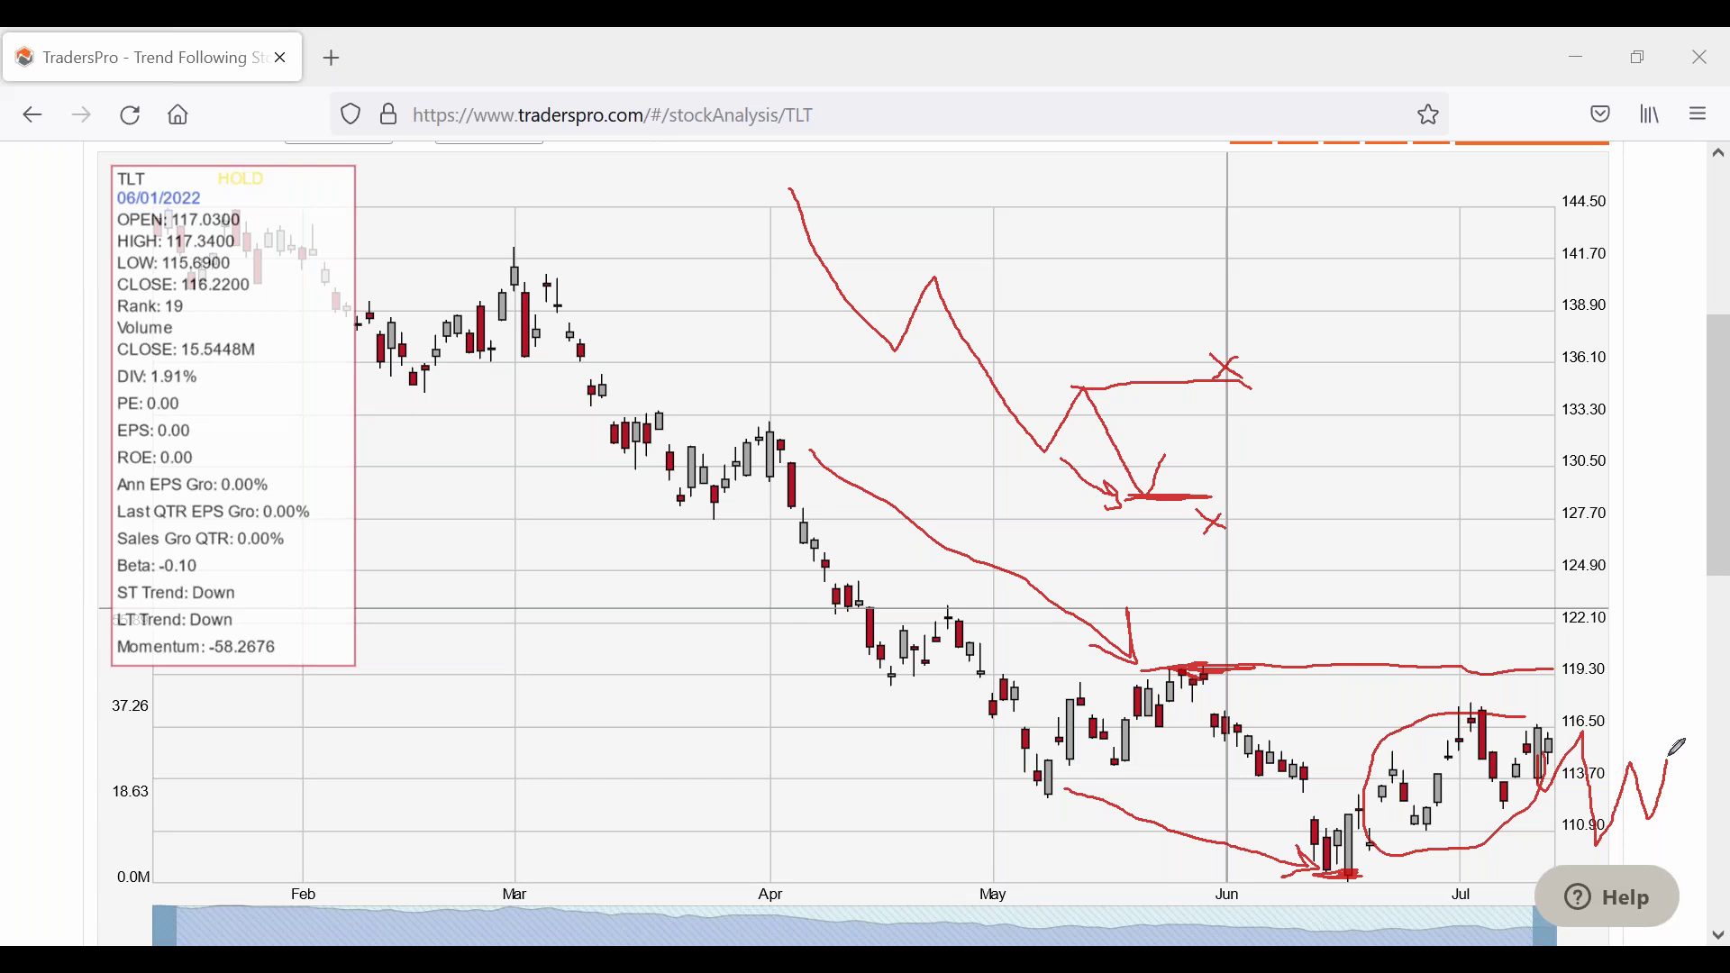
pyautogui.hotkey('ctrl', 'z')
# Reinforce the support line along TLT's June low and trace the price swings from that low up to the early-July high
pyautogui.moveTo(1297, 881)
pyautogui.mouseDown()
pyautogui.moveTo(1551, 892)
pyautogui.moveTo(1474, 874)
pyautogui.moveTo(1272, 891)
pyautogui.mouseUp()
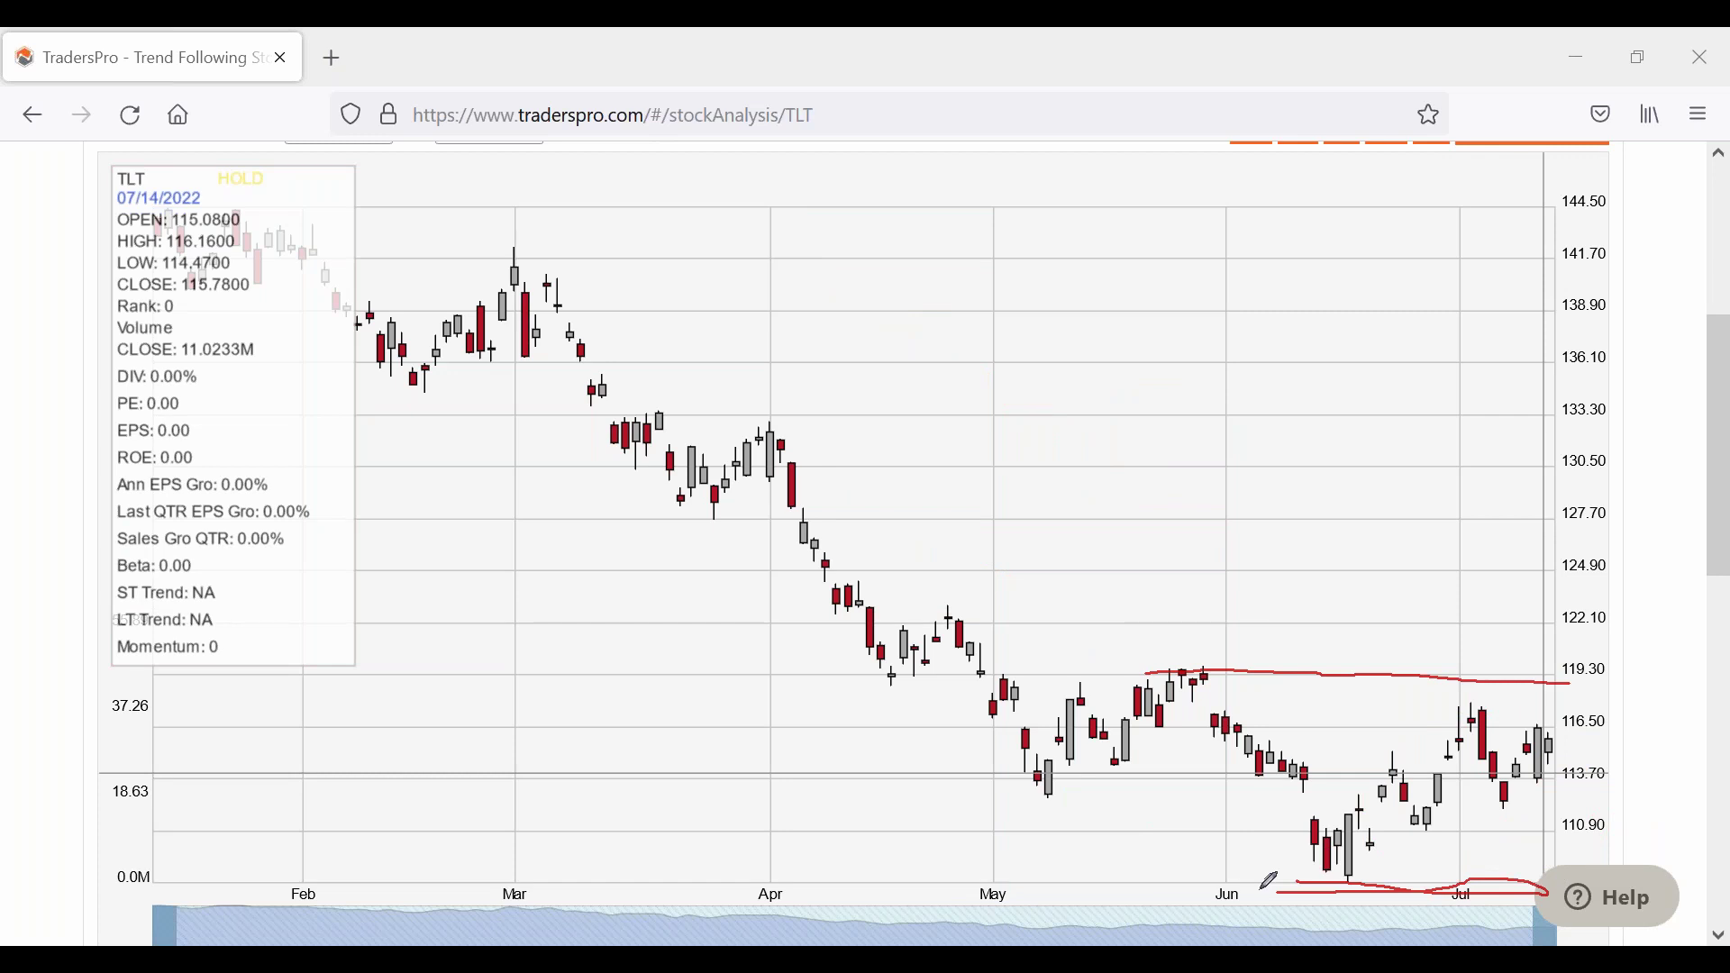
pyautogui.moveTo(1261, 890); pyautogui.dragTo(1300, 884)
pyautogui.moveTo(1348, 858); pyautogui.dragTo(1424, 824)
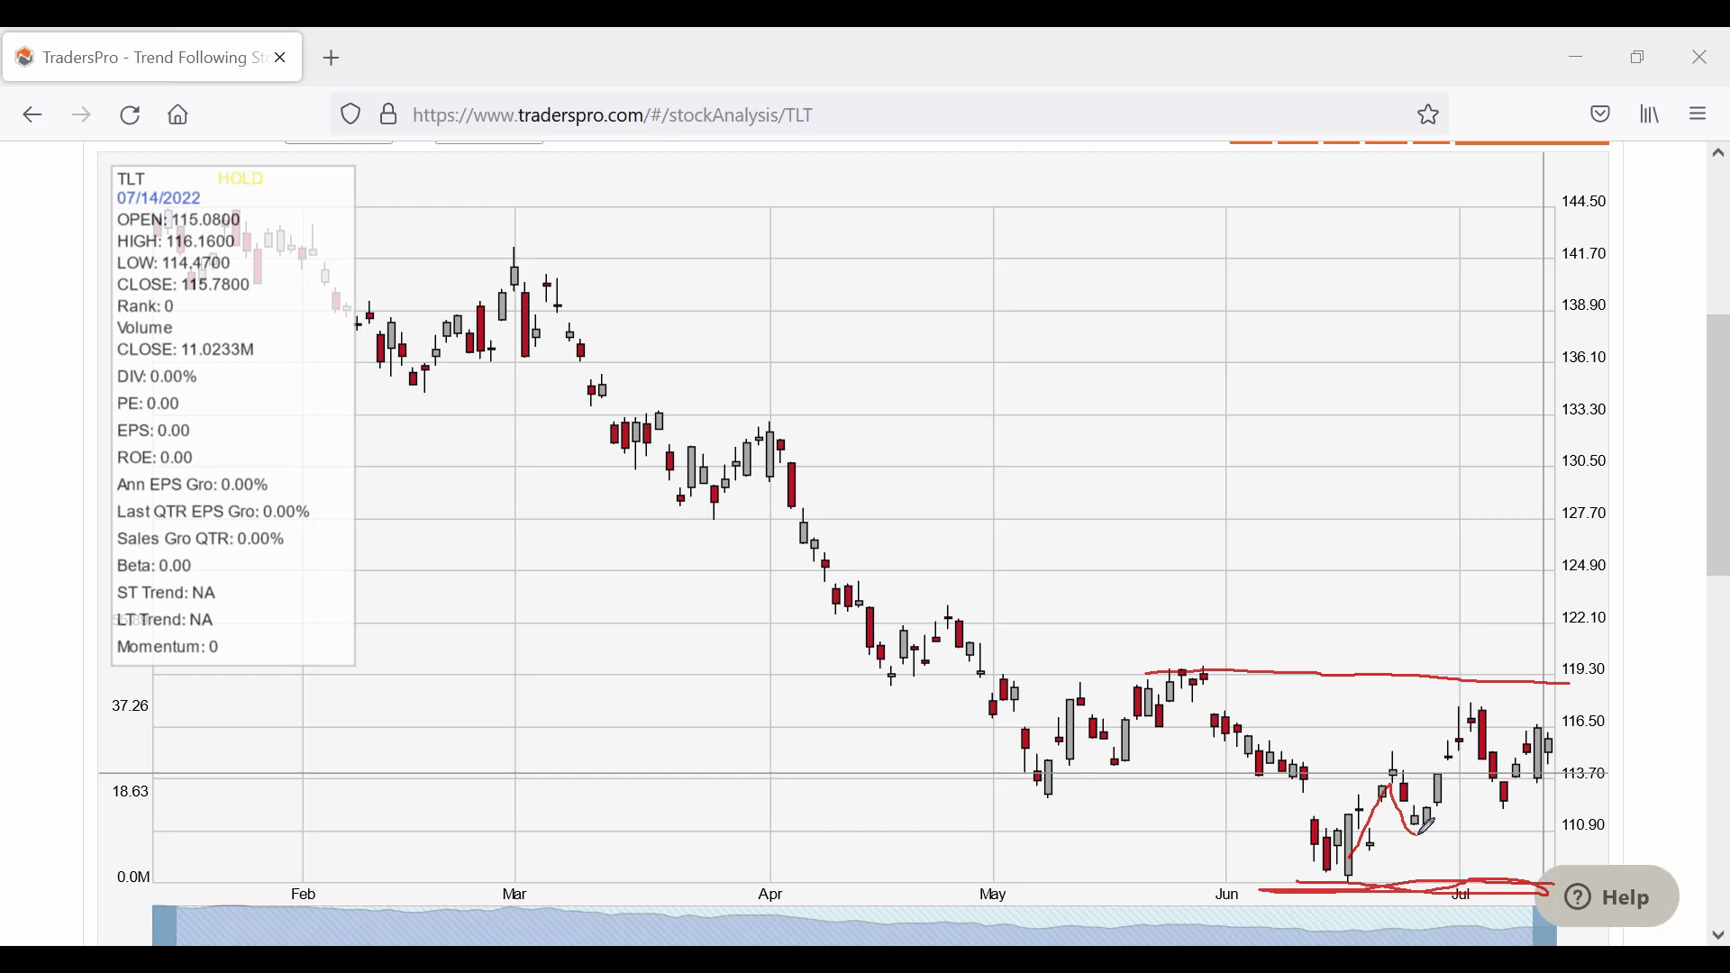
pyautogui.moveTo(1421, 833); pyautogui.dragTo(1440, 792)
pyautogui.moveTo(1468, 737); pyautogui.dragTo(1474, 730)
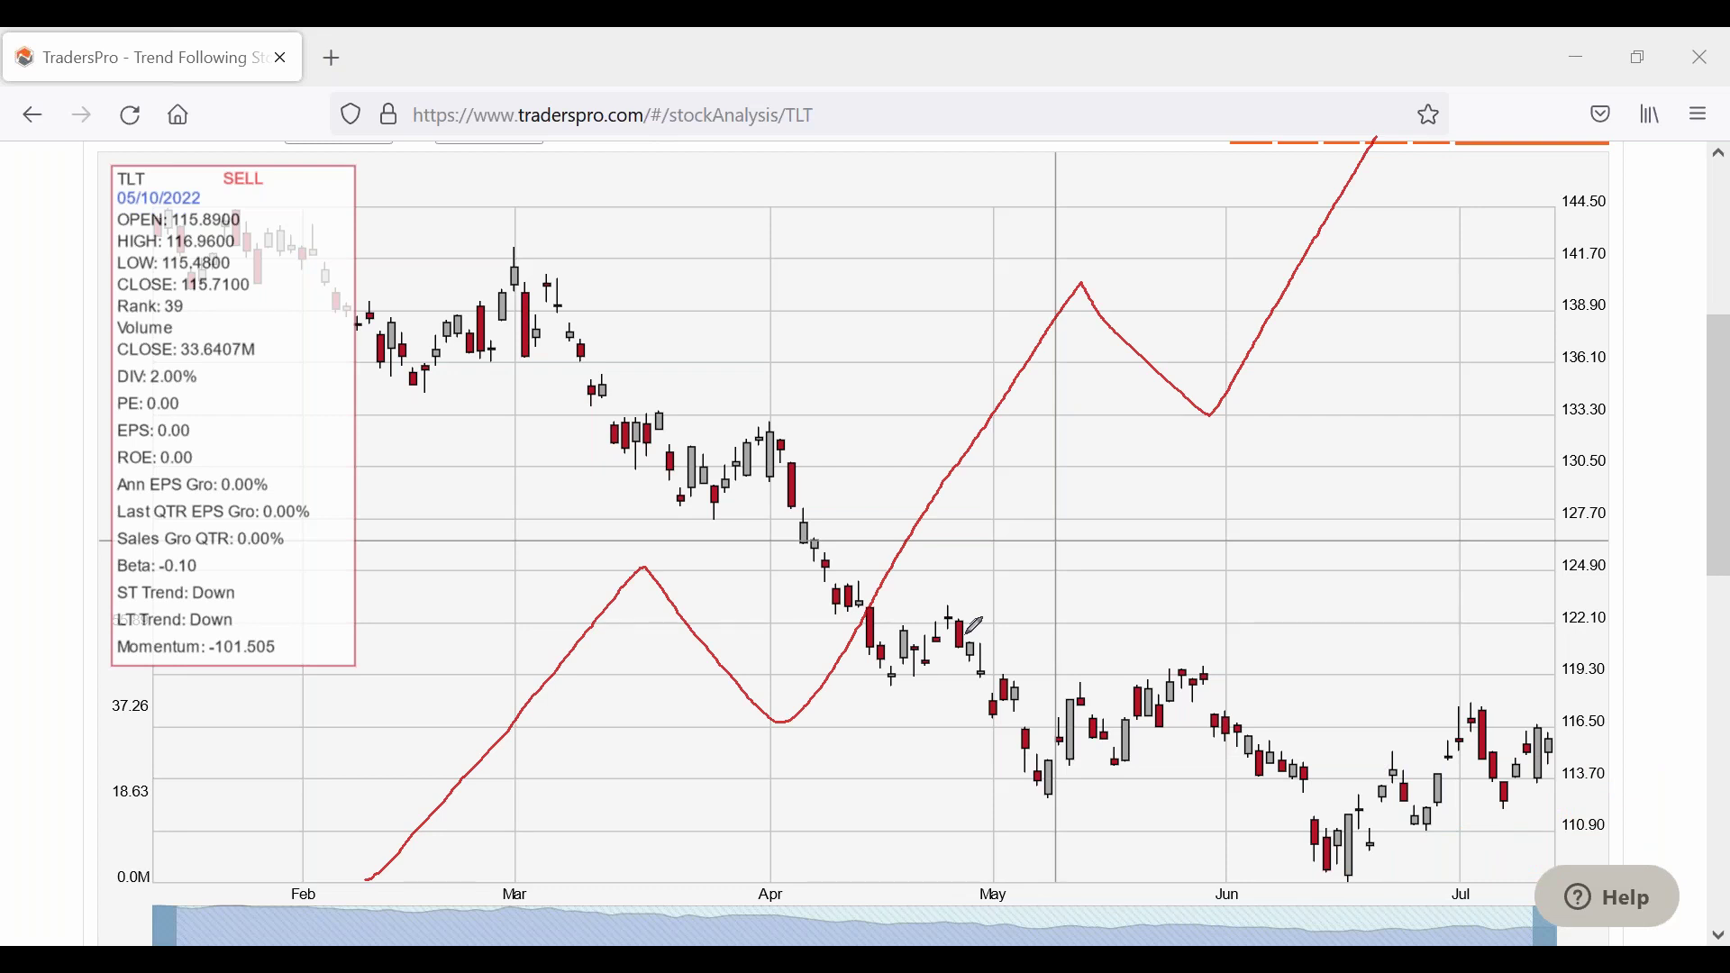
# Add small swings along the second leg of the large rising zigzag, outline the pullback after it, and clear the drawings
pyautogui.moveTo(792, 722); pyautogui.dragTo(815, 665)
pyautogui.moveTo(828, 647)
pyautogui.mouseDown()
pyautogui.moveTo(831, 662)
pyautogui.moveTo(1071, 290)
pyautogui.mouseUp()
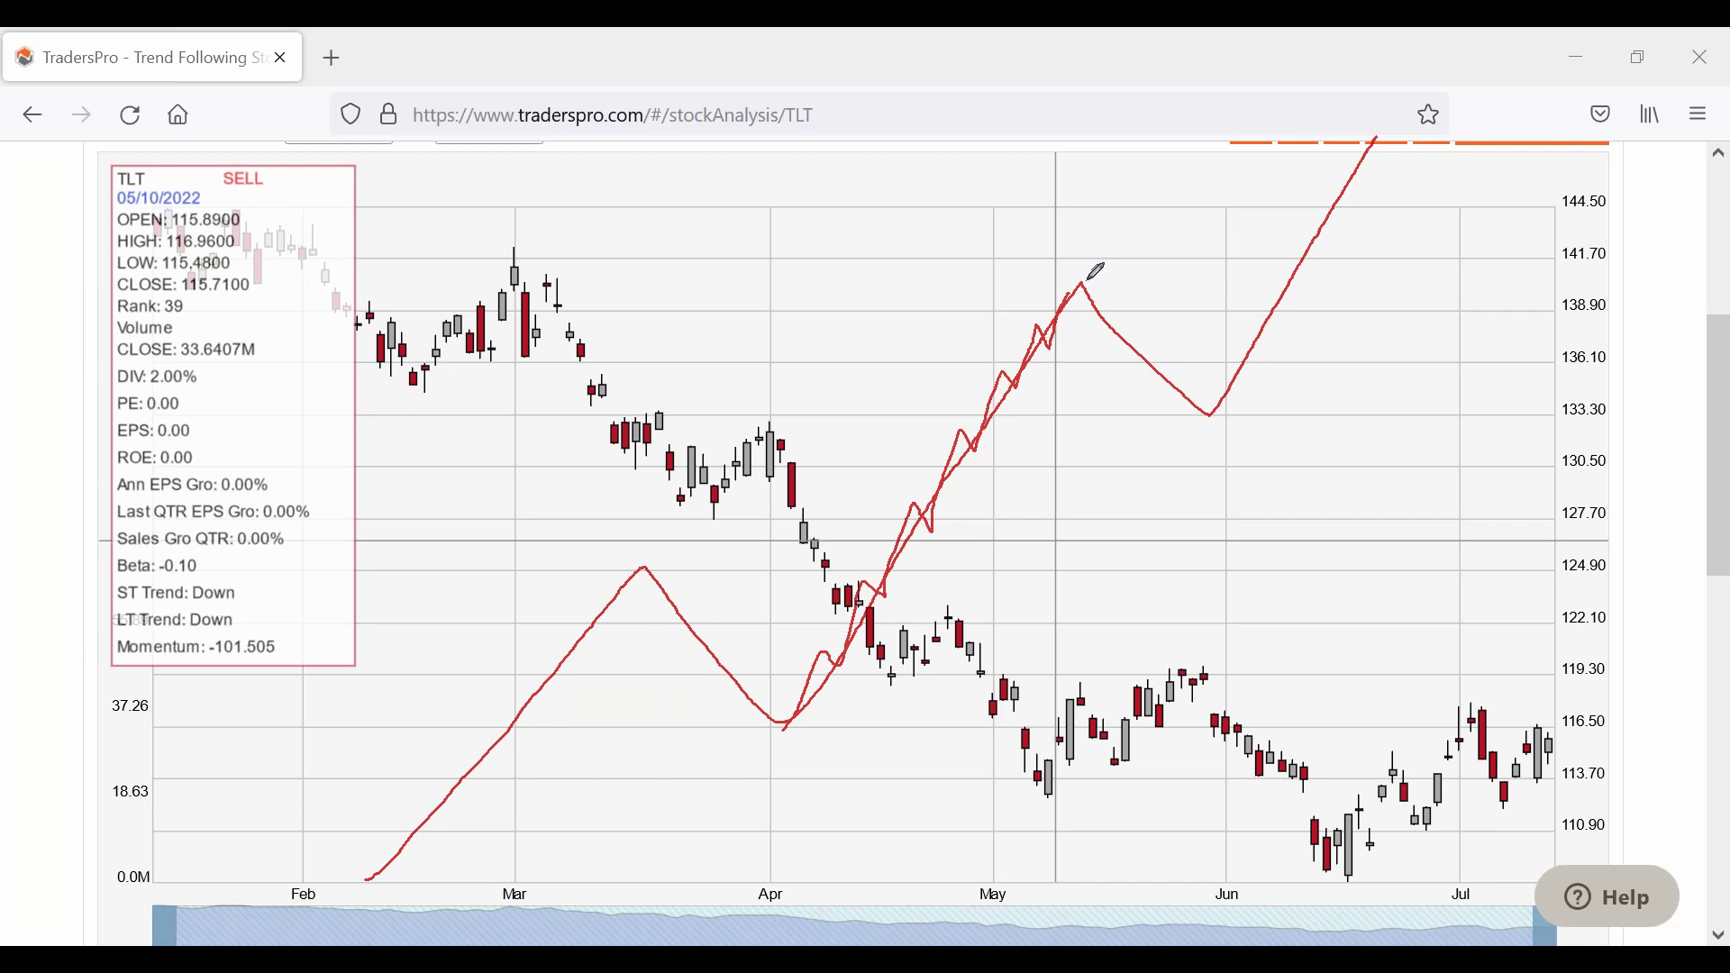
pyautogui.moveTo(1137, 329); pyautogui.dragTo(1088, 281)
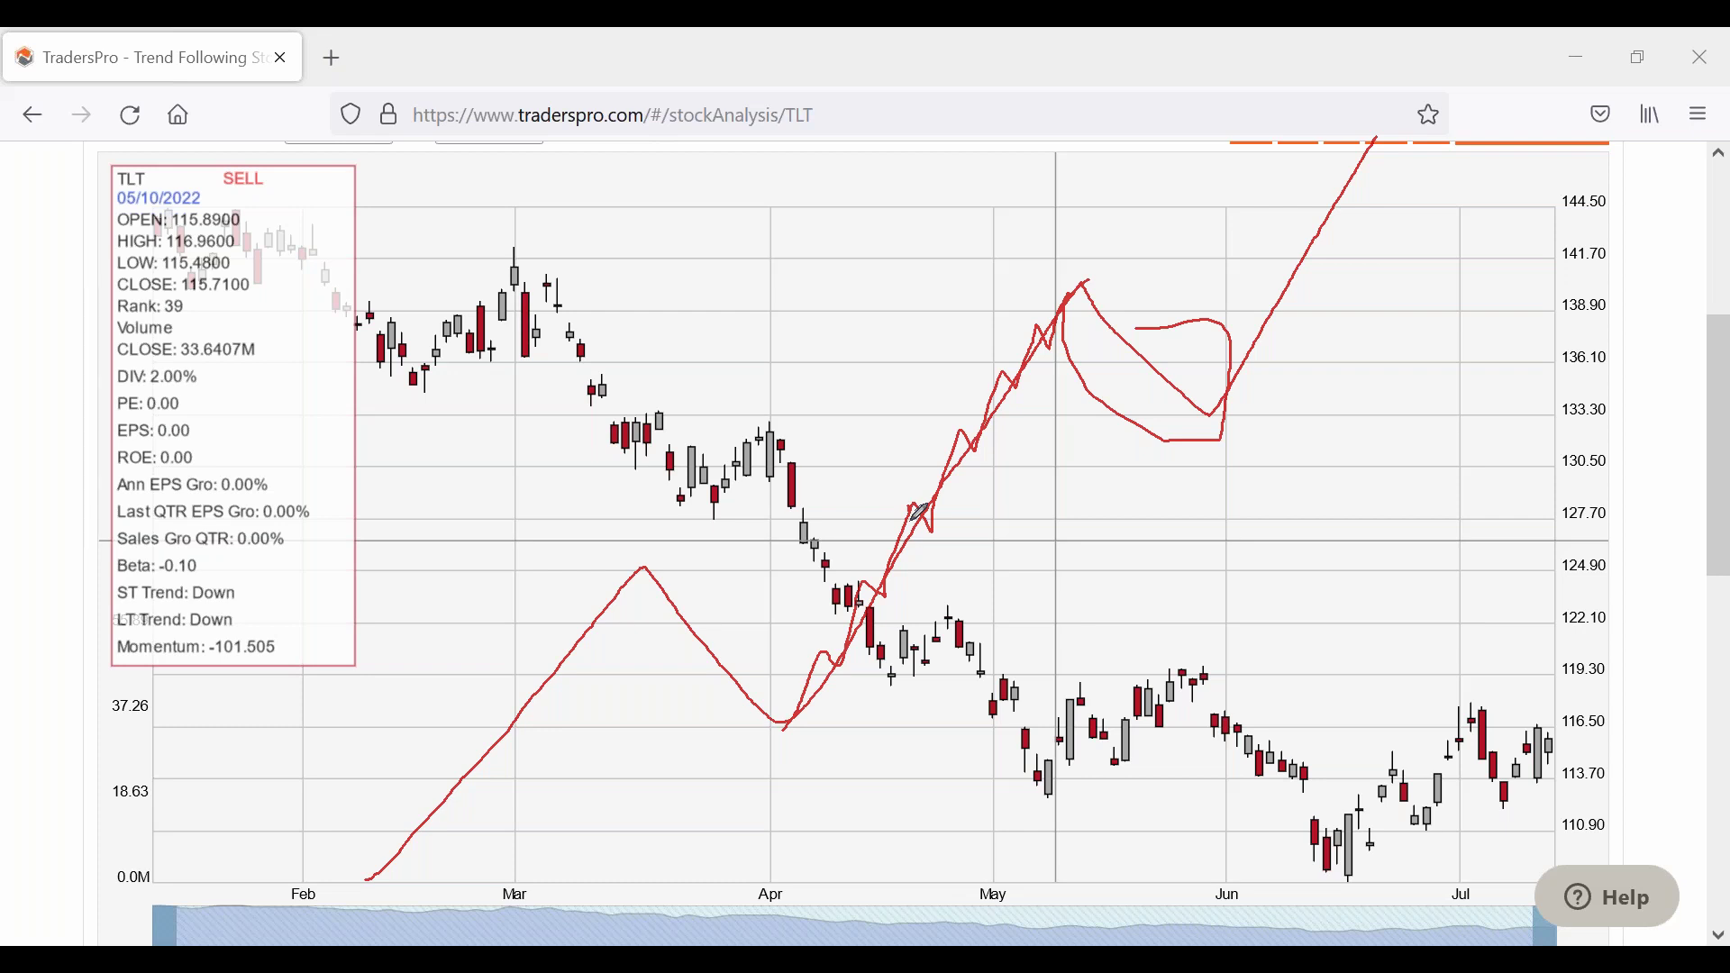
pyautogui.moveTo(921, 512); pyautogui.dragTo(876, 595)
pyautogui.moveTo(876, 594)
pyautogui.mouseDown()
pyautogui.moveTo(897, 587)
pyautogui.moveTo(878, 599)
pyautogui.mouseUp()
pyautogui.press('Escape')
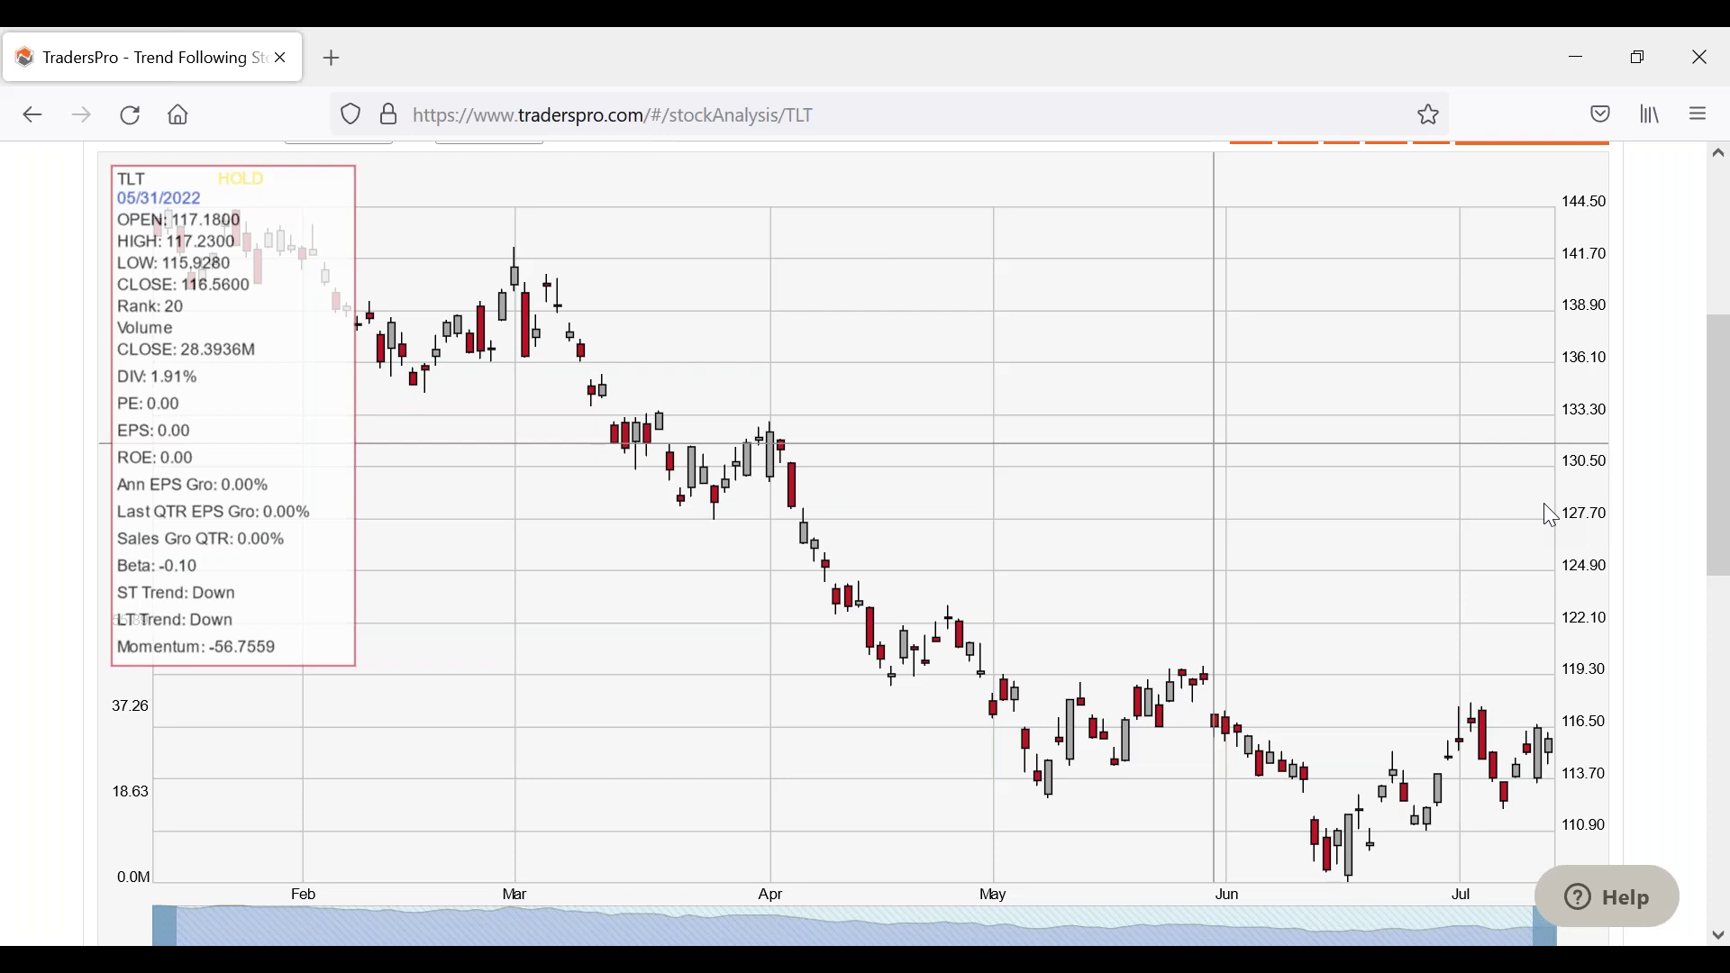
# Draw a resistance line across TLT's early-July high and circle the latest July candles
pyautogui.scroll(-2, 1523, 577)
pyautogui.moveTo(1470, 571); pyautogui.dragTo(1542, 631)
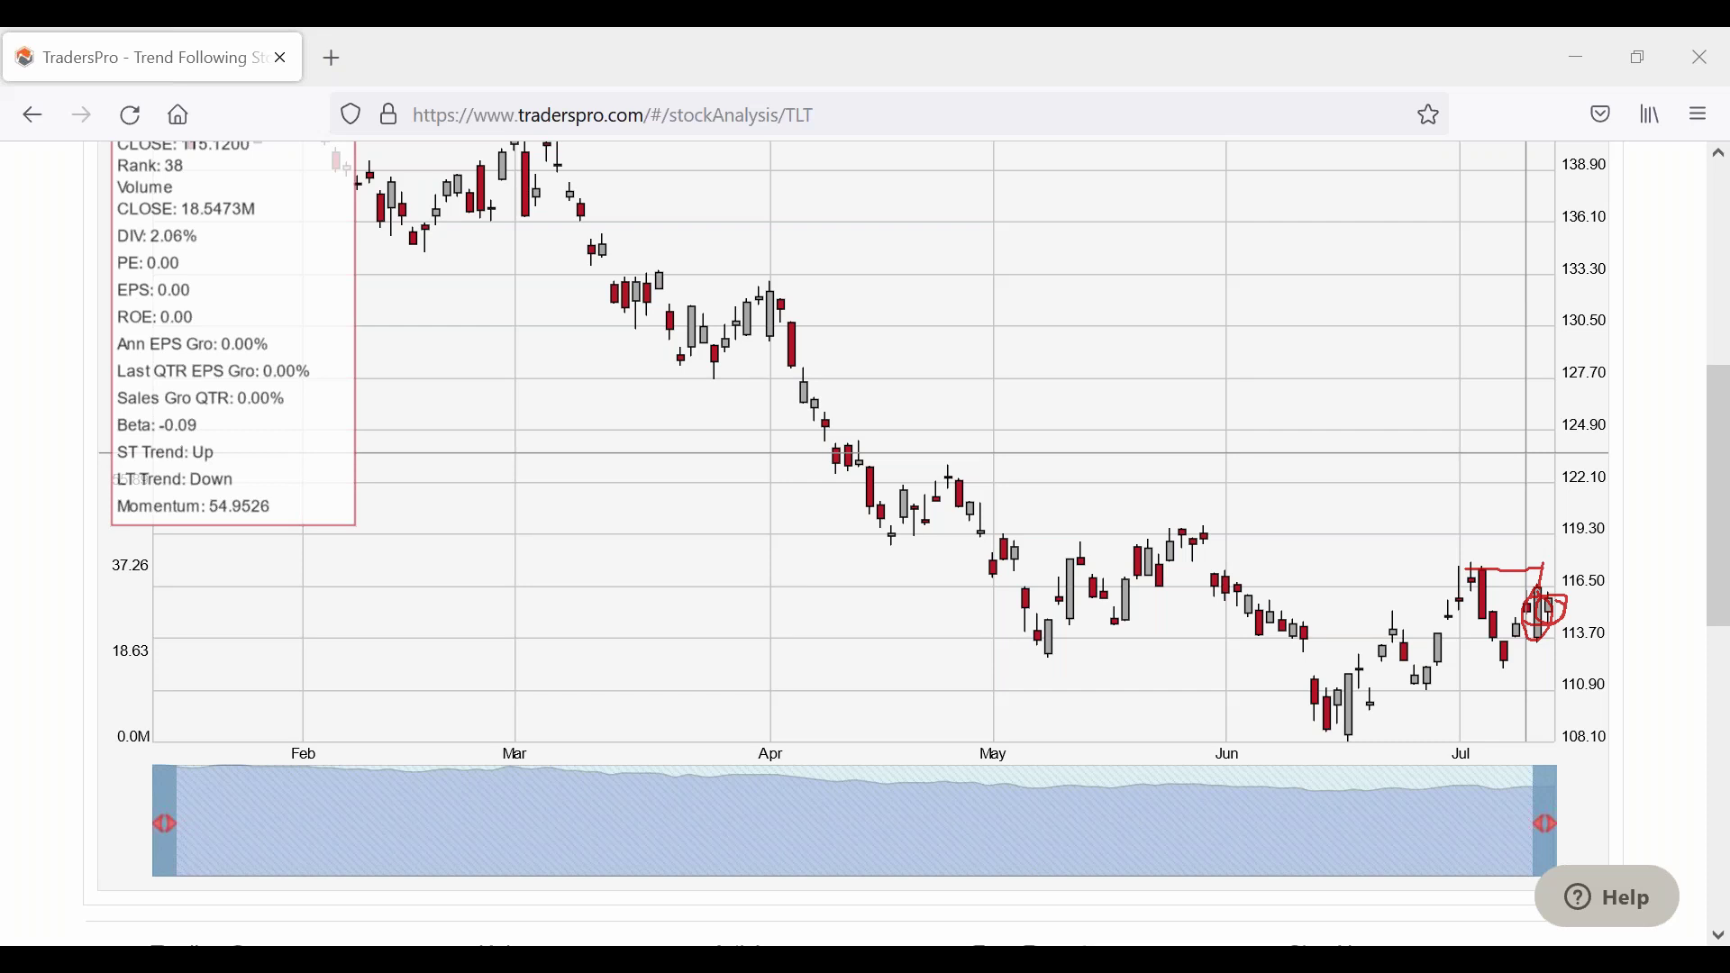
# Advance from TLT to the GLD chart and bring its latest candles into view
pyautogui.scroll(3, 811, 191)
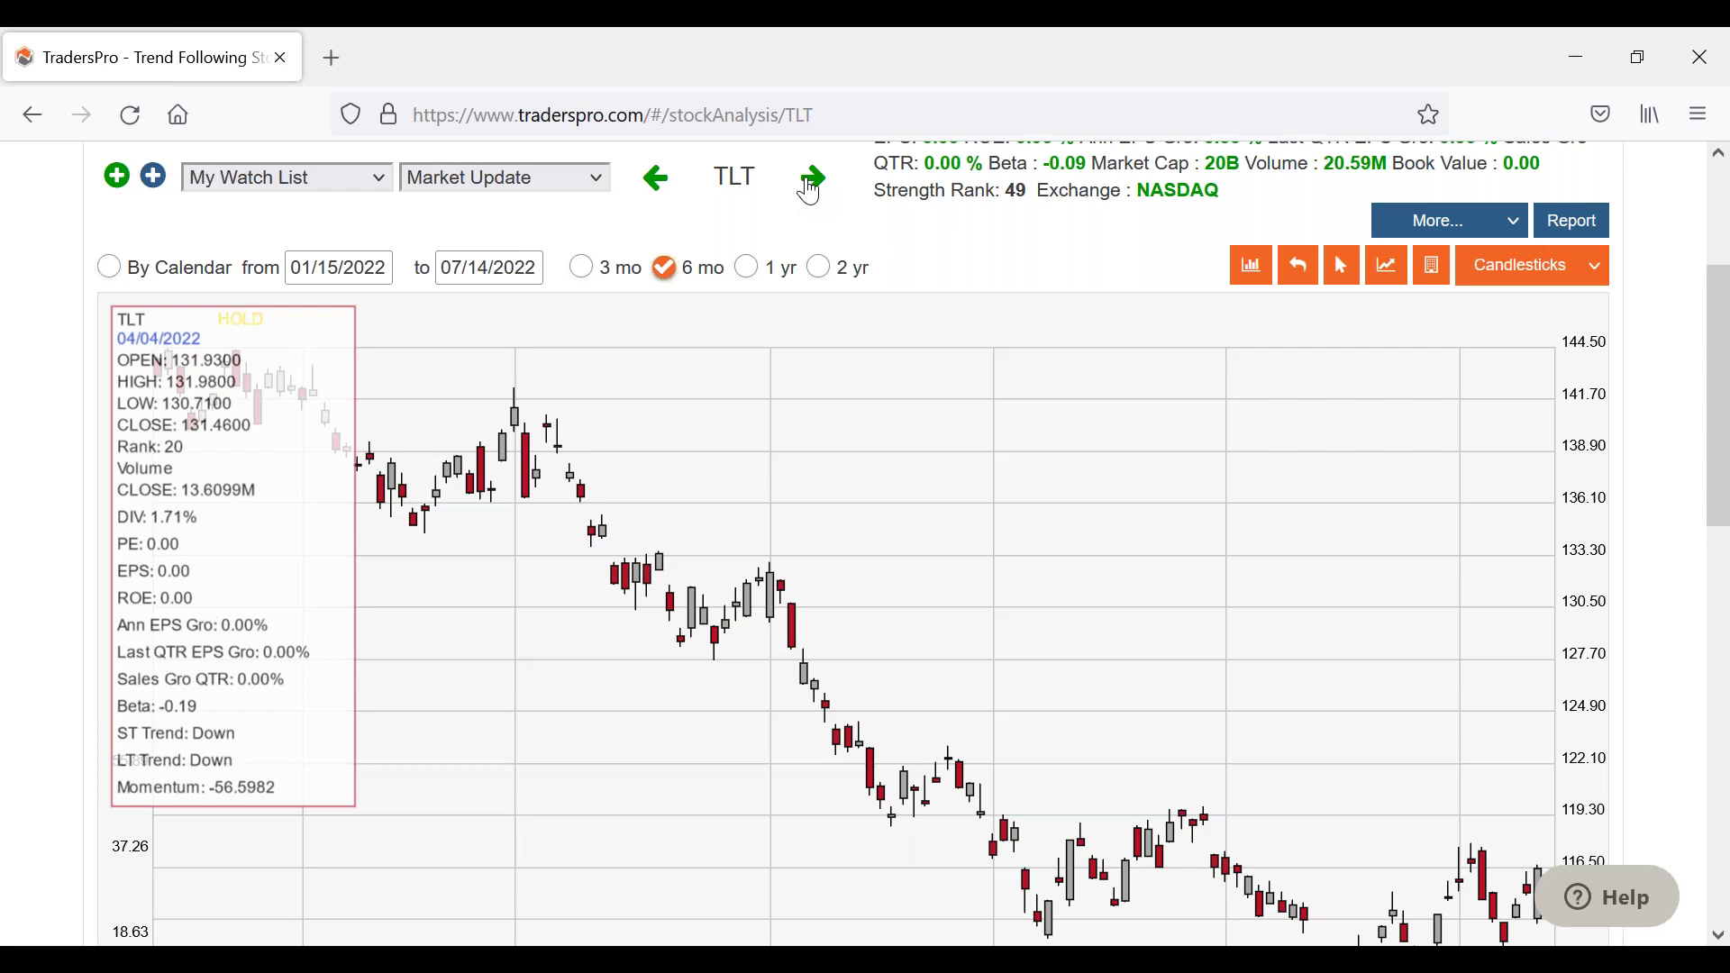
pyautogui.click(811, 190)
pyautogui.scroll(-6, 892, 450)
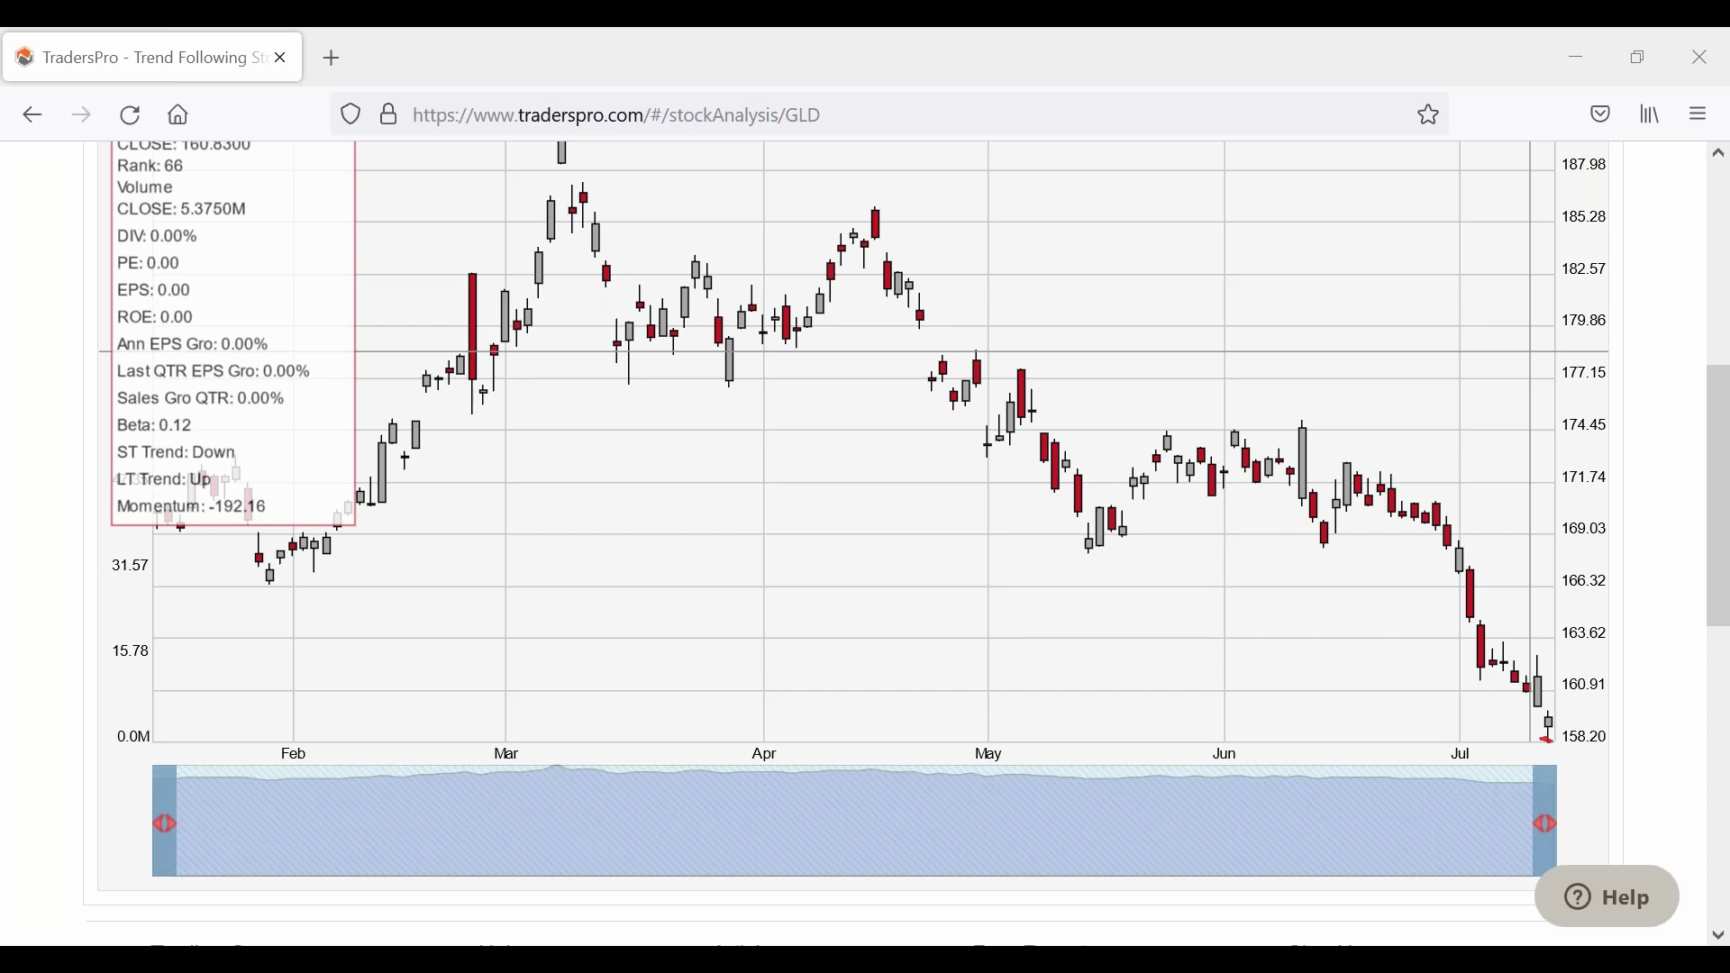
# Sketch GLD's sideways path ending in a downward arrow, then trace the July decline with a stepped rebound to about 169
pyautogui.moveTo(1556, 733)
pyautogui.mouseDown()
pyautogui.moveTo(1669, 668)
pyautogui.moveTo(1700, 830)
pyautogui.mouseUp()
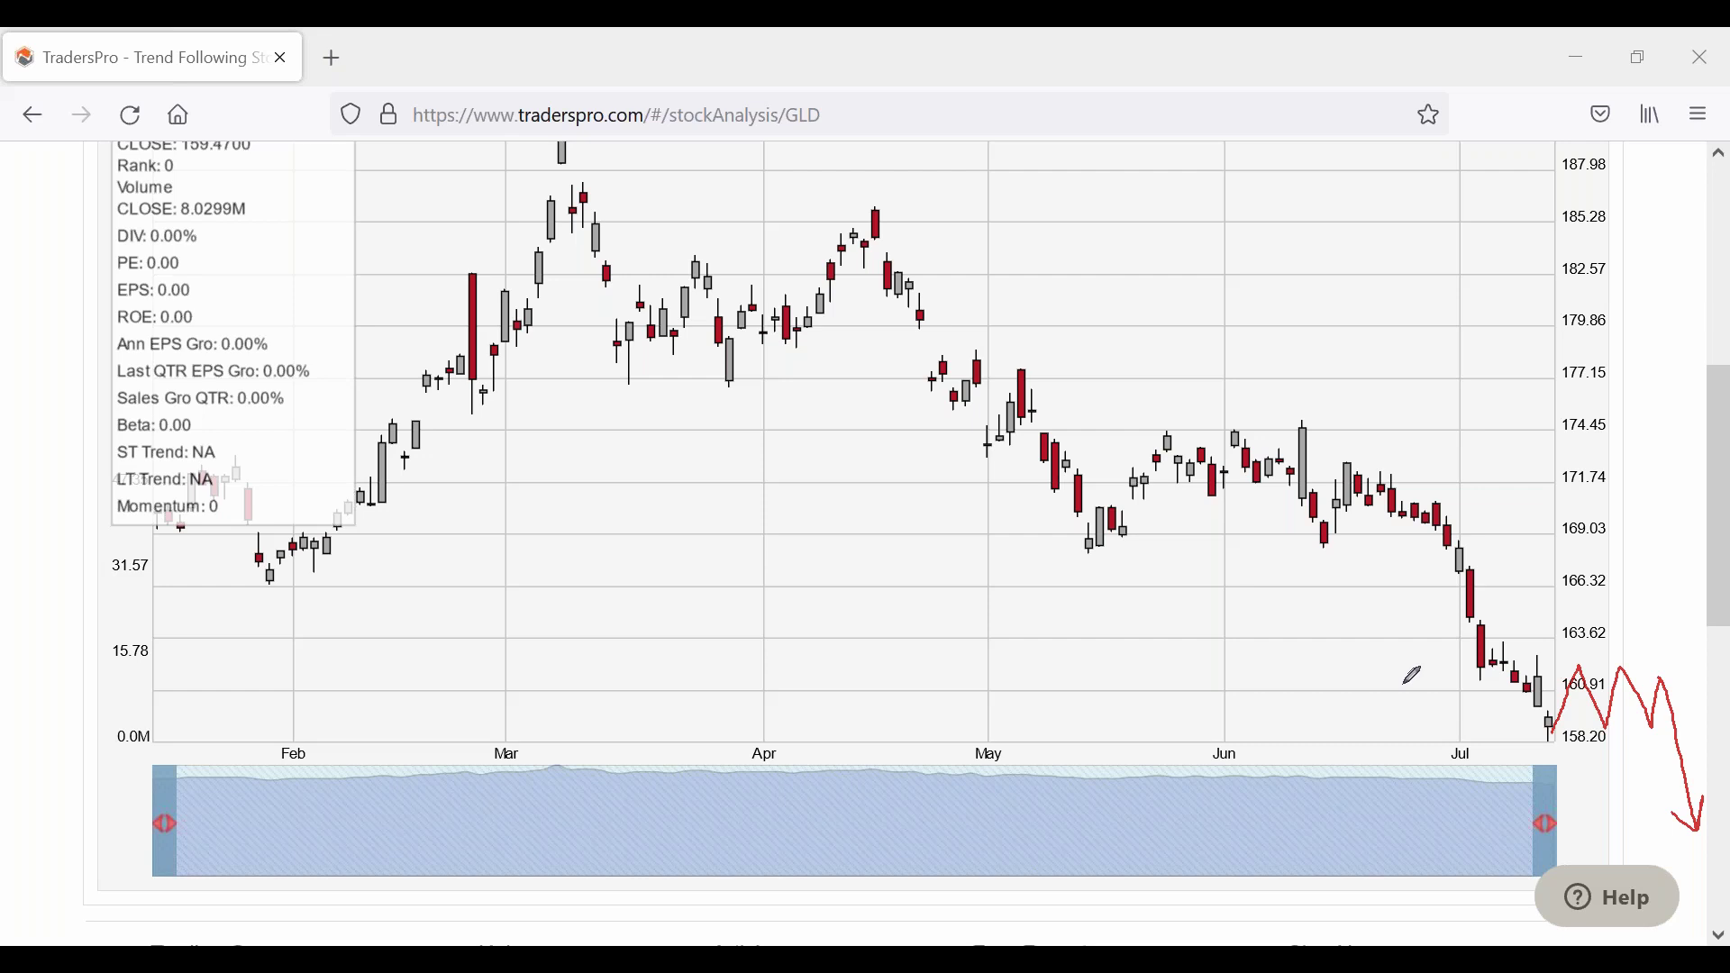
pyautogui.moveTo(1473, 594)
pyautogui.mouseDown()
pyautogui.moveTo(1654, 600)
pyautogui.moveTo(1669, 520)
pyautogui.mouseUp()
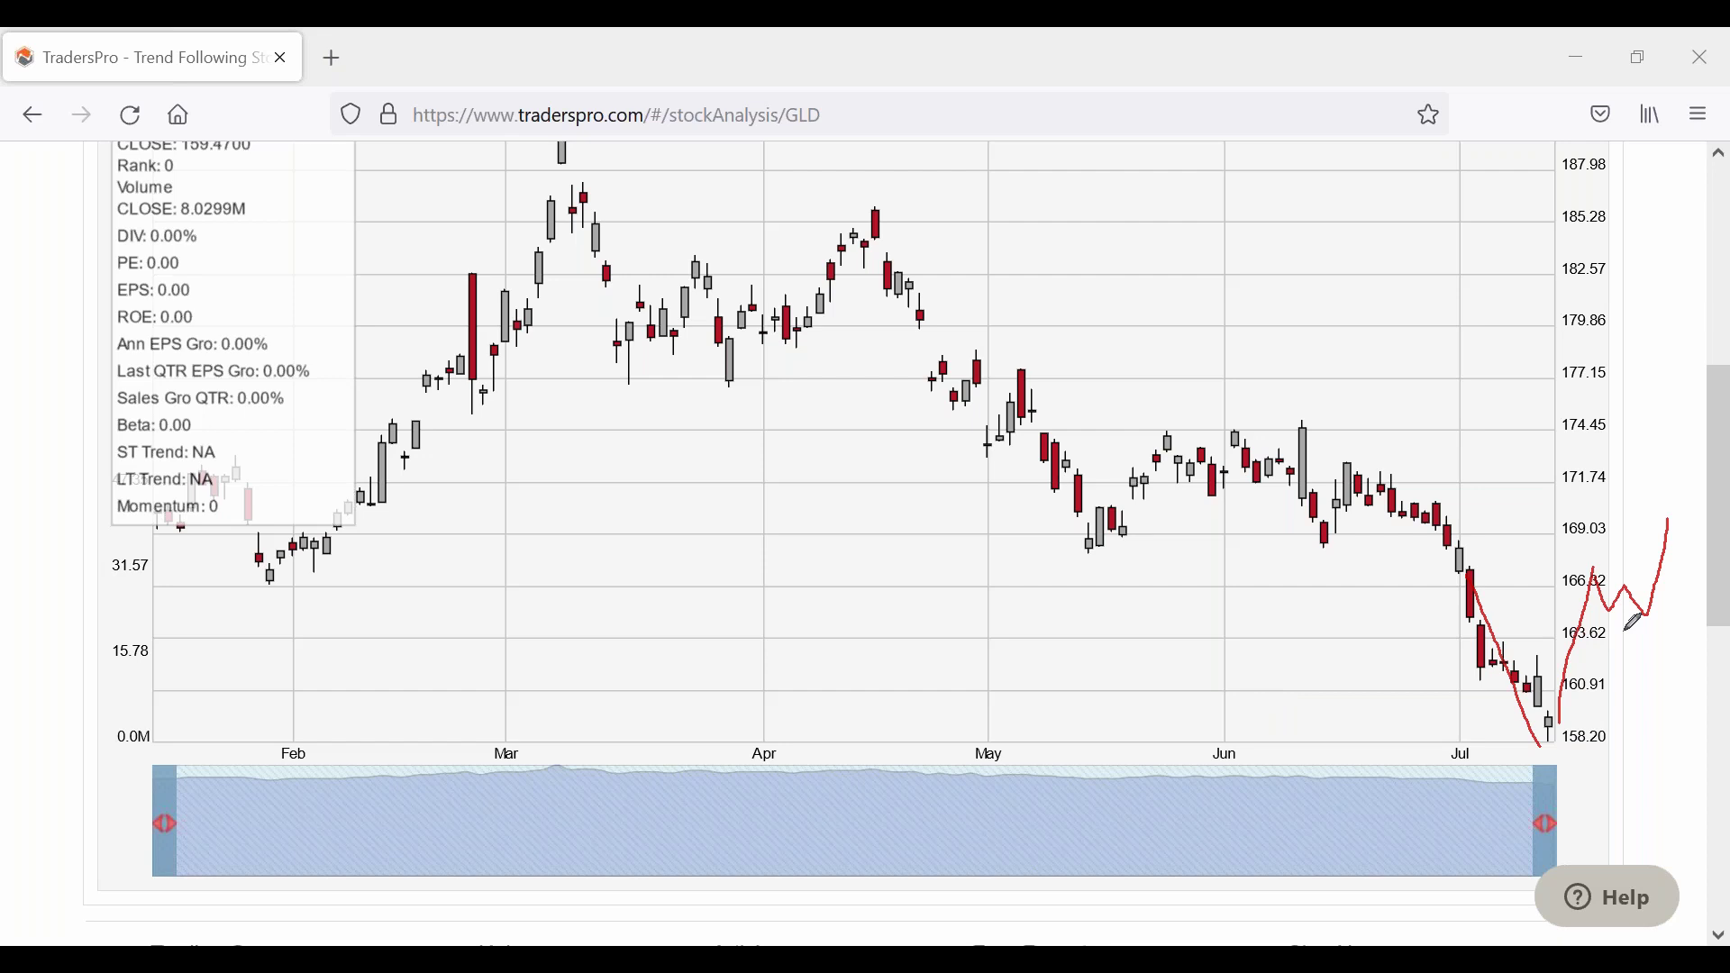
pyautogui.moveTo(1644, 615); pyautogui.dragTo(1676, 512)
# Circle GLD's latest candle and draw a short bounce followed by a downward arrow below the June-July lows
pyautogui.moveTo(1568, 705)
pyautogui.mouseDown()
pyautogui.moveTo(1543, 734)
pyautogui.moveTo(1574, 707)
pyautogui.mouseUp()
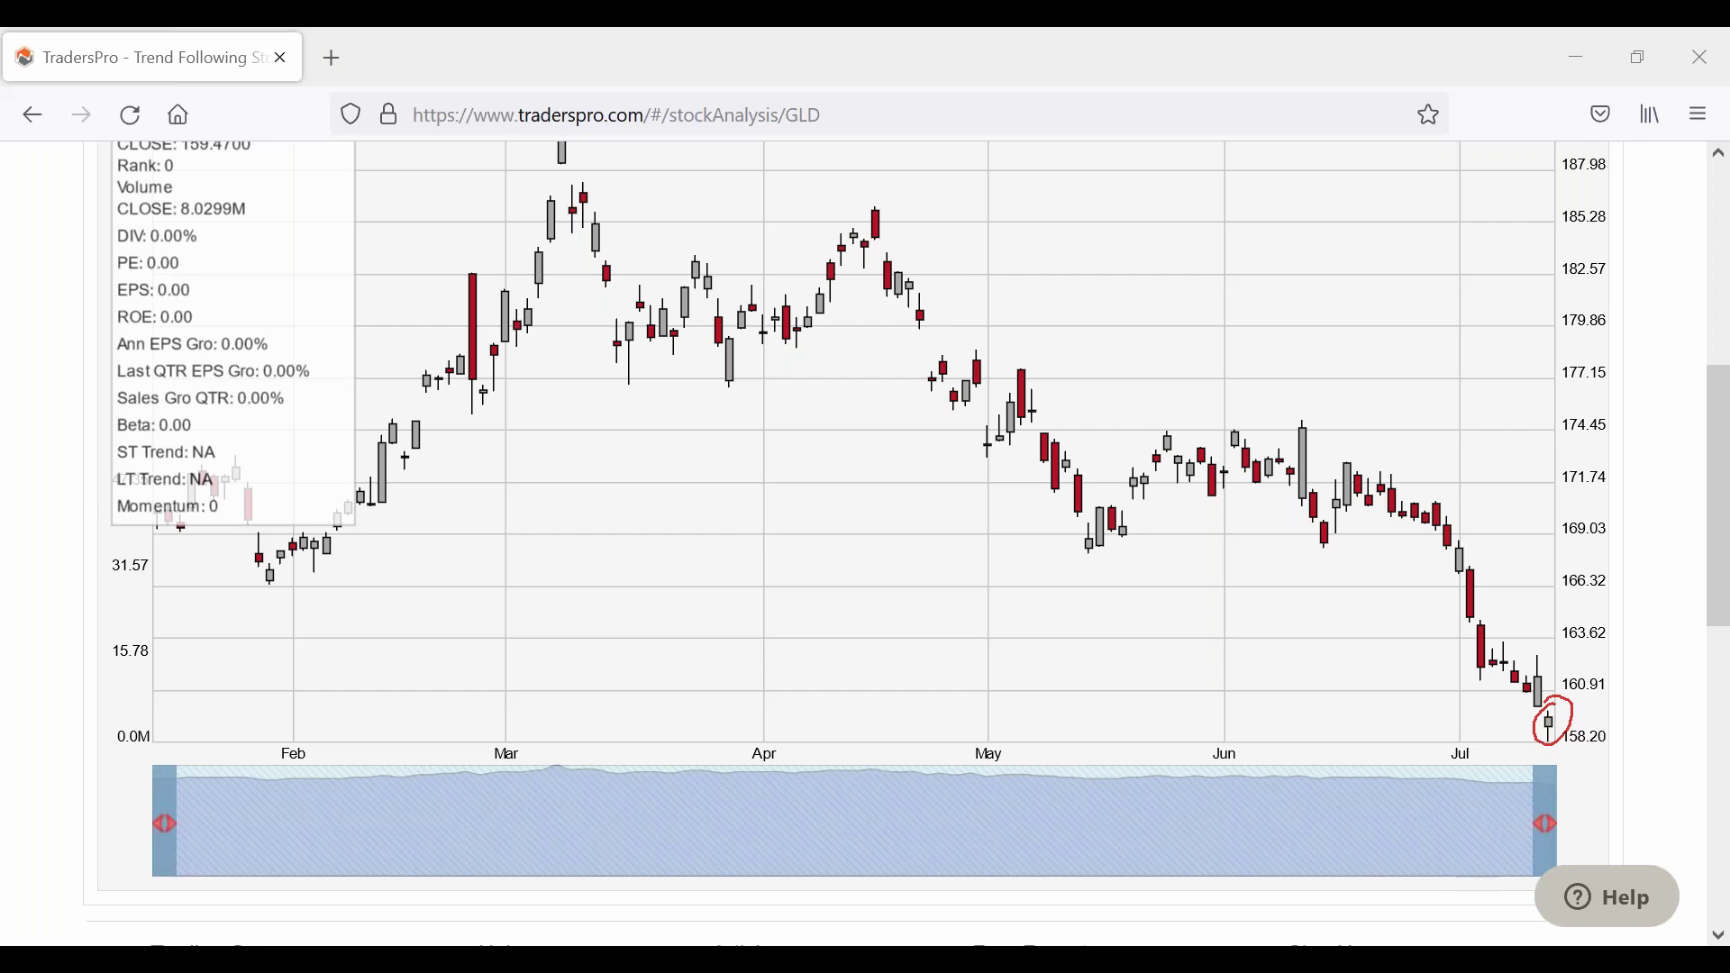
pyautogui.moveTo(1565, 711)
pyautogui.mouseDown()
pyautogui.moveTo(1577, 665)
pyautogui.moveTo(1609, 795)
pyautogui.moveTo(1603, 761)
pyautogui.moveTo(1591, 798)
pyautogui.mouseUp()
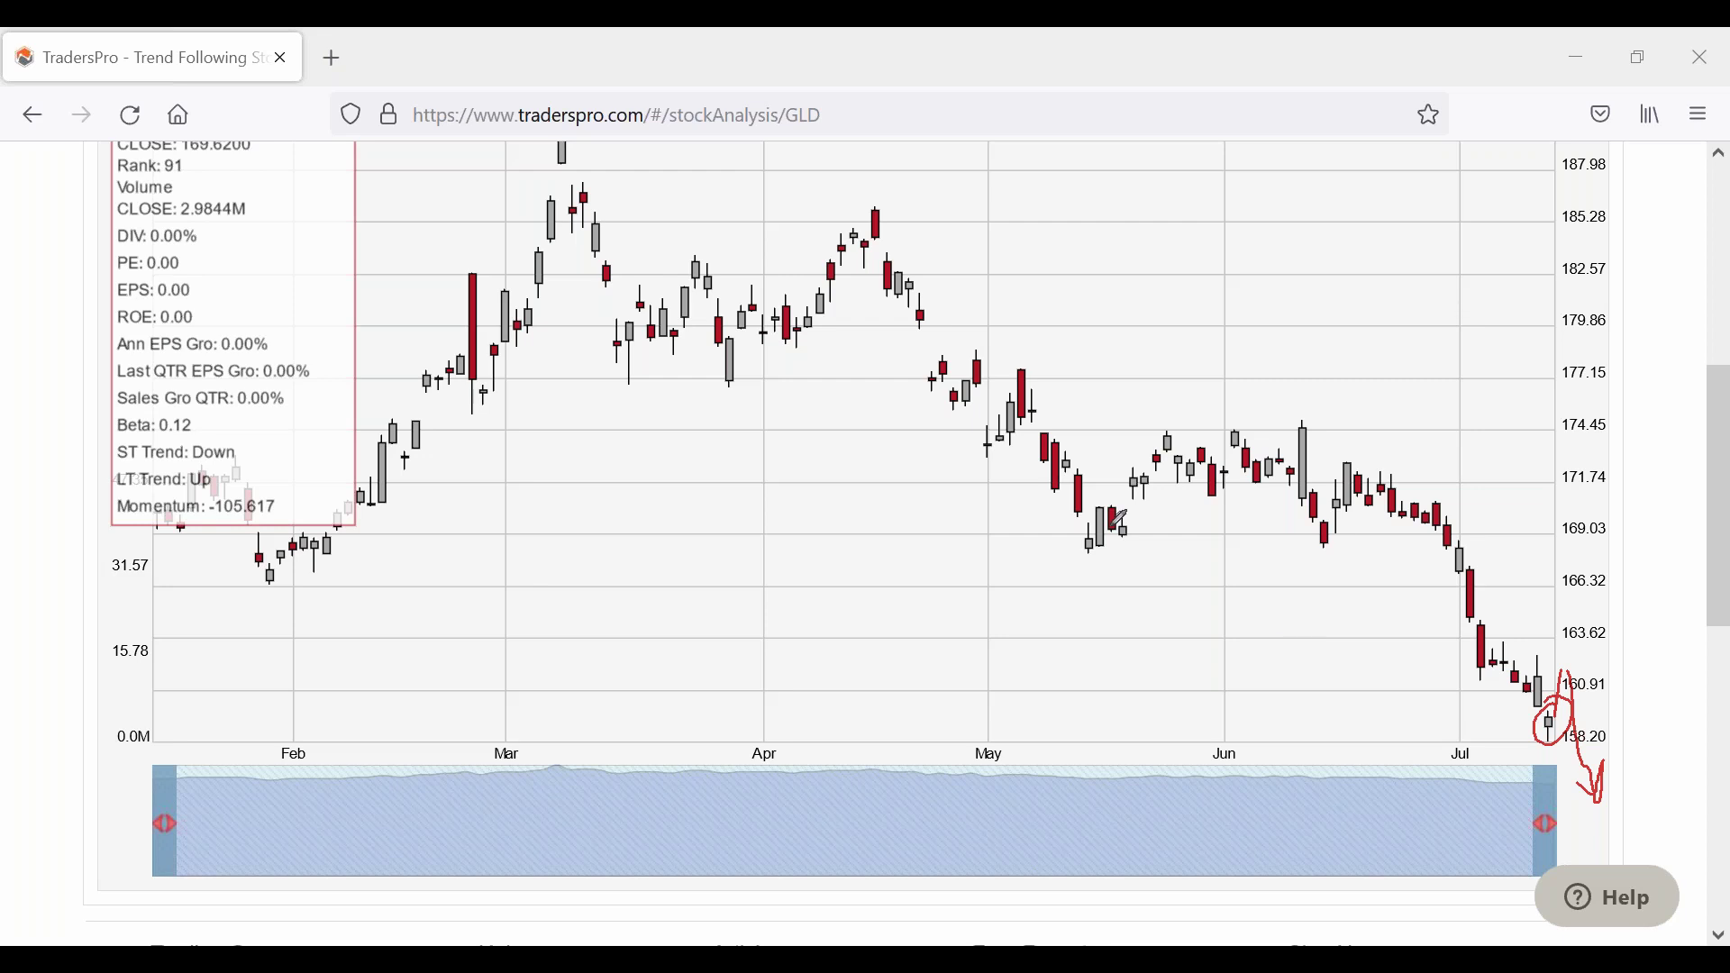
# Circle the mid-March GLD candles, trace the price swings after them toward April, and clear the annotations
pyautogui.moveTo(662, 286)
pyautogui.mouseDown()
pyautogui.moveTo(622, 297)
pyautogui.moveTo(650, 284)
pyautogui.mouseUp()
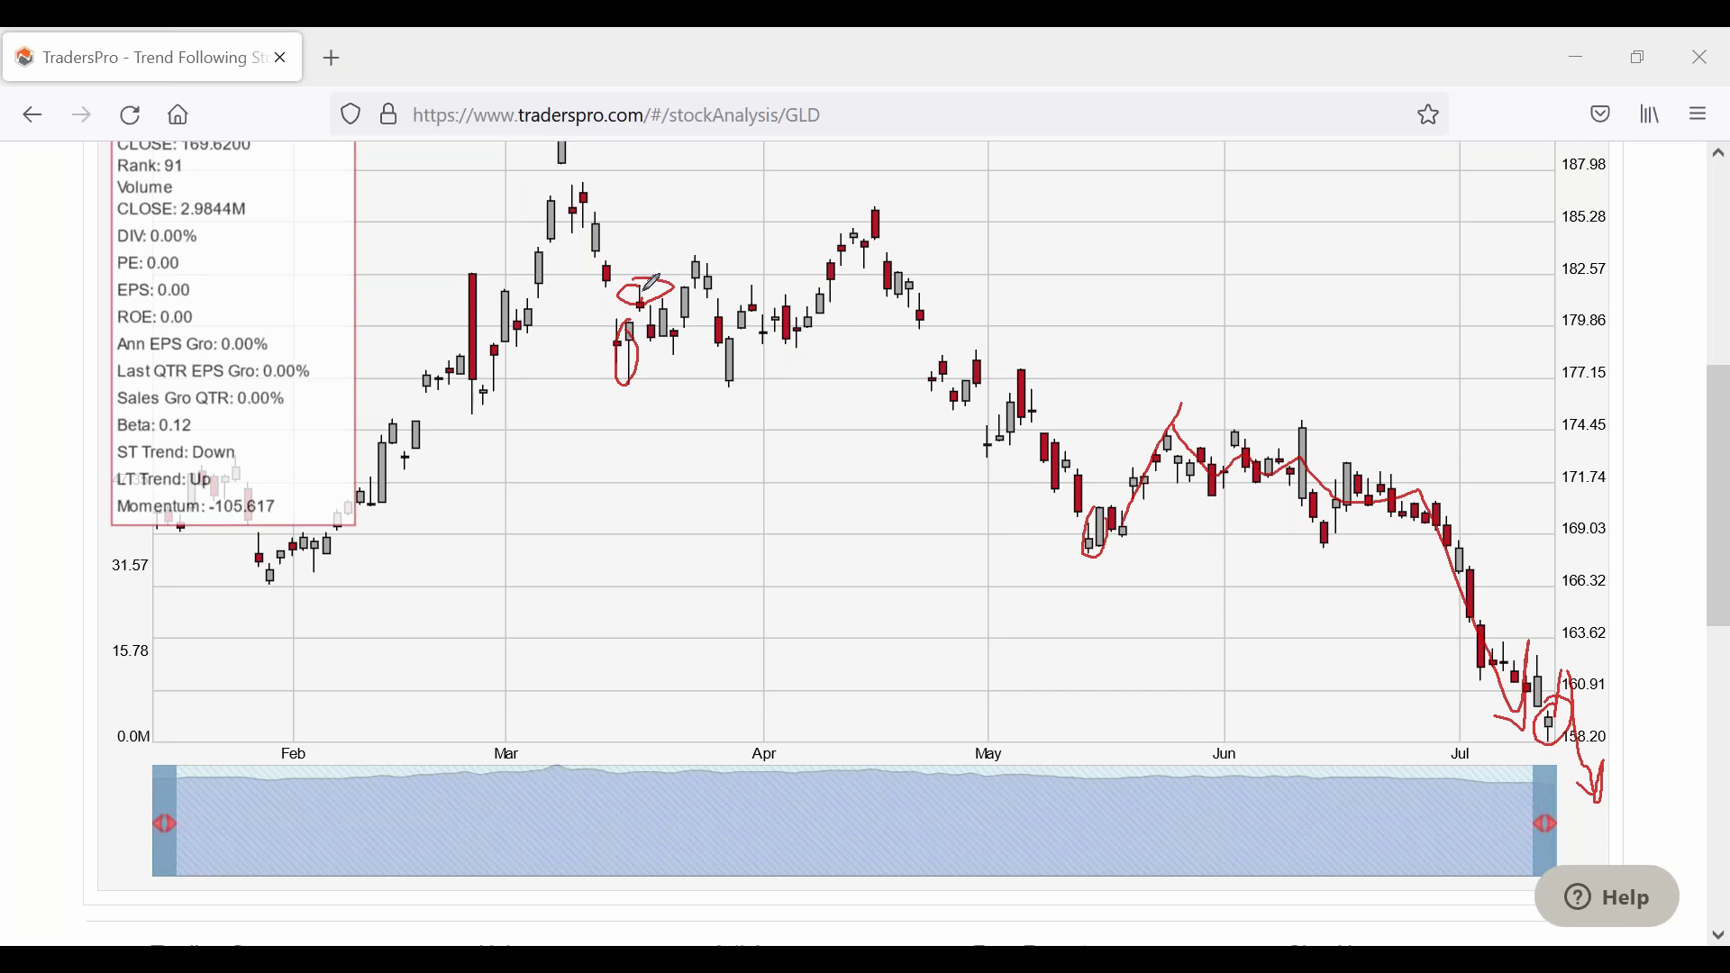
pyautogui.moveTo(648, 304); pyautogui.dragTo(685, 347)
pyautogui.moveTo(689, 344); pyautogui.dragTo(784, 306)
pyautogui.press('Escape')
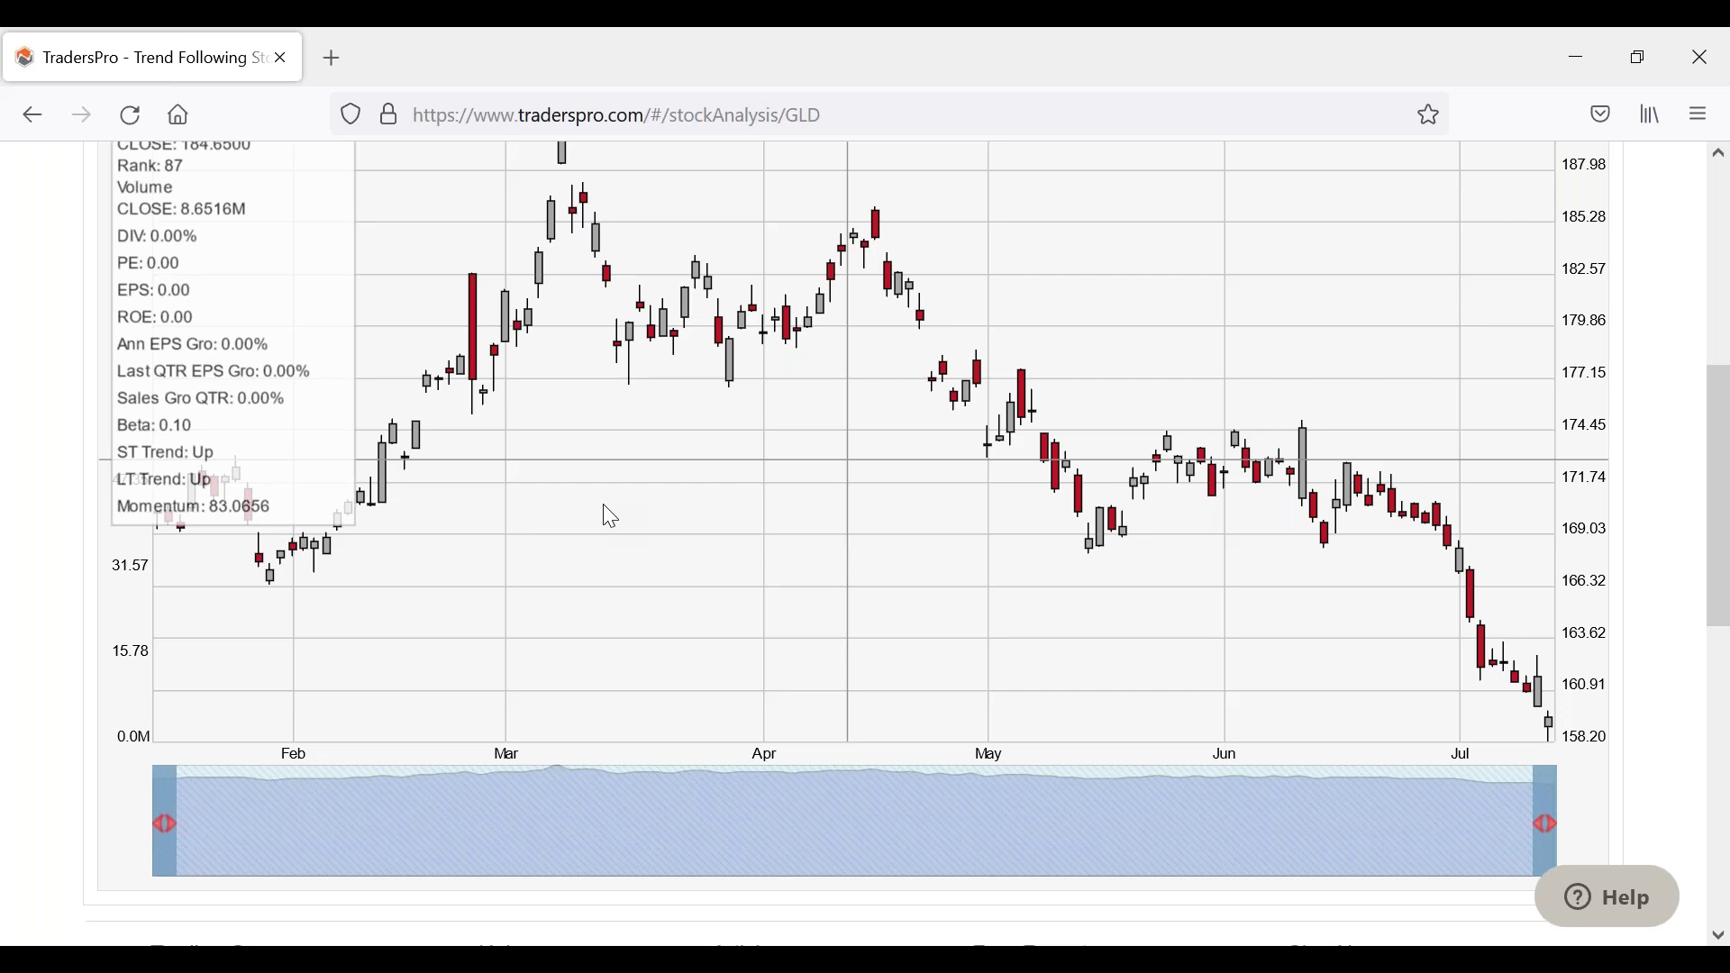
# Advance to the USO chart and bring its candles into view
pyautogui.press('Right')
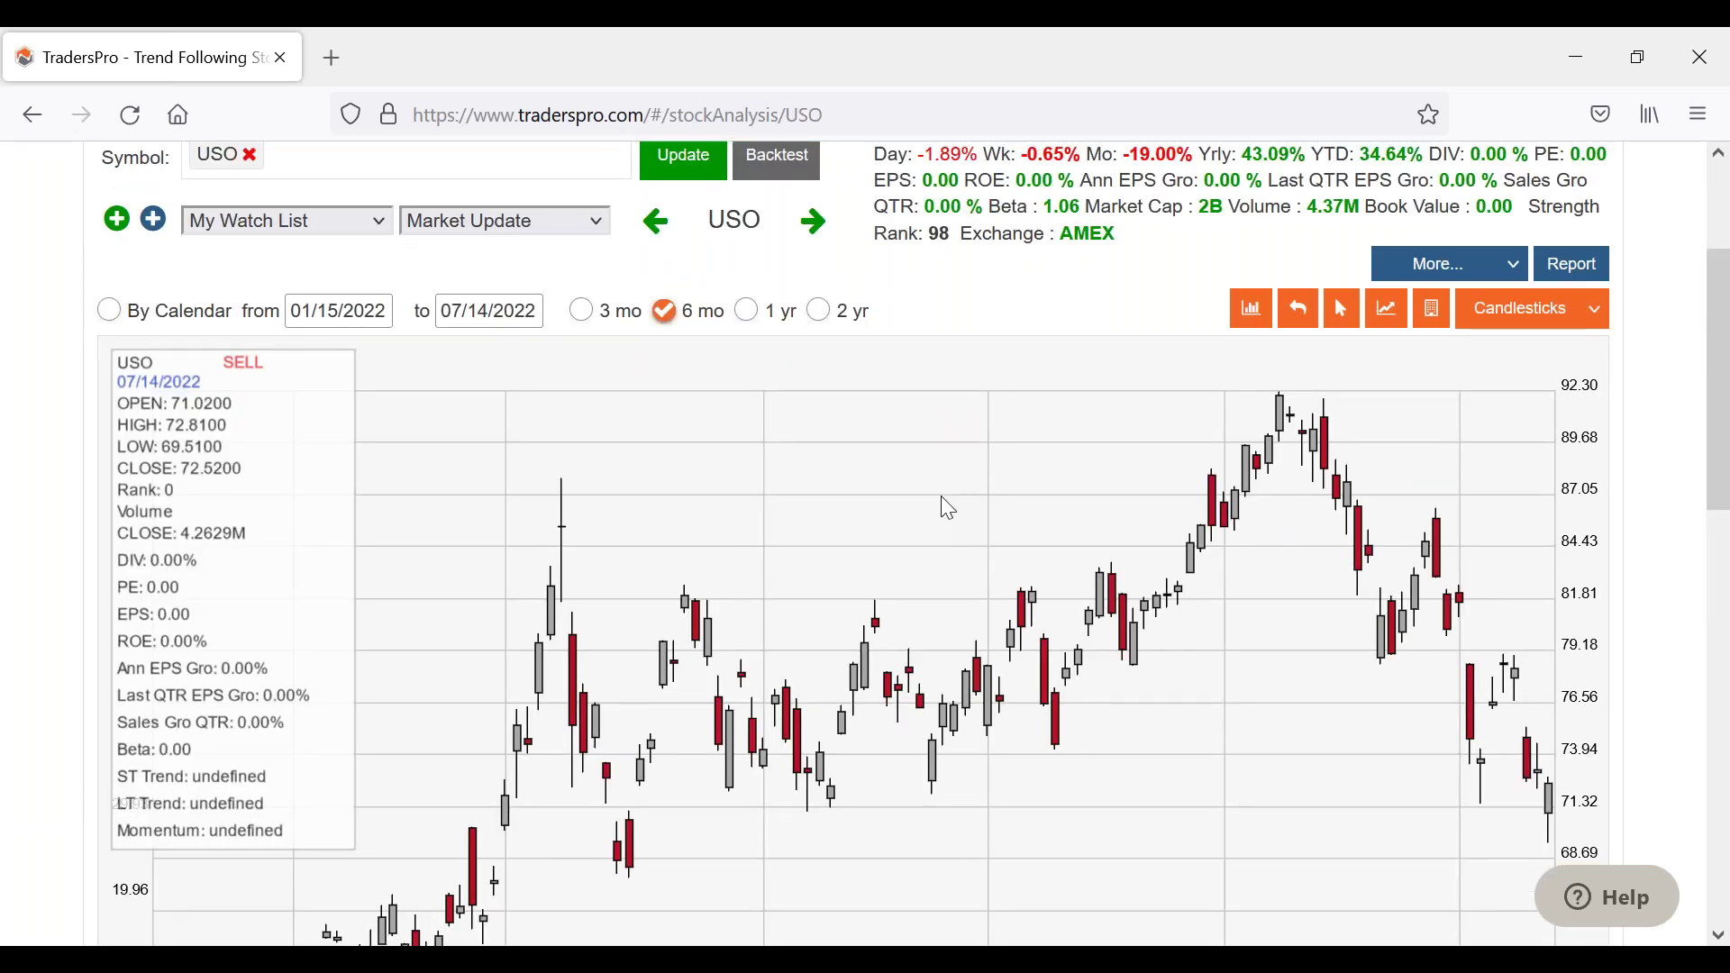
pyautogui.scroll(-1, 946, 507)
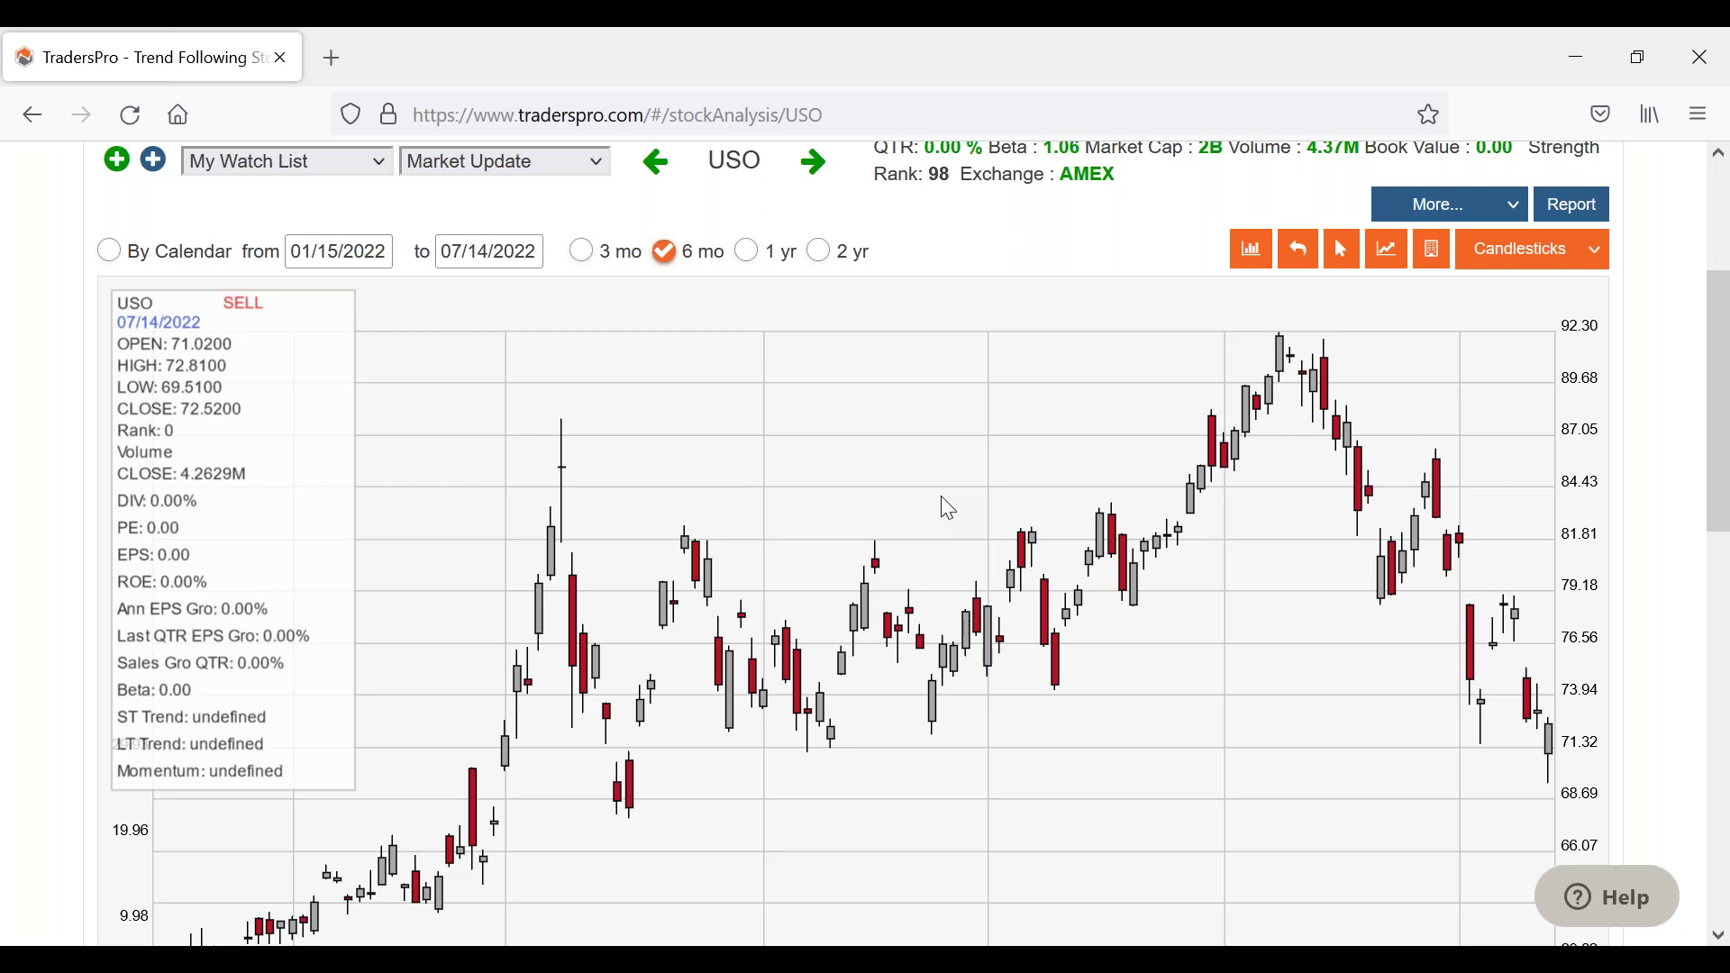
# Draw a short upward stroke beside USO's latest candle, then advance to the UUP chart
pyautogui.scroll(-1, 949, 510)
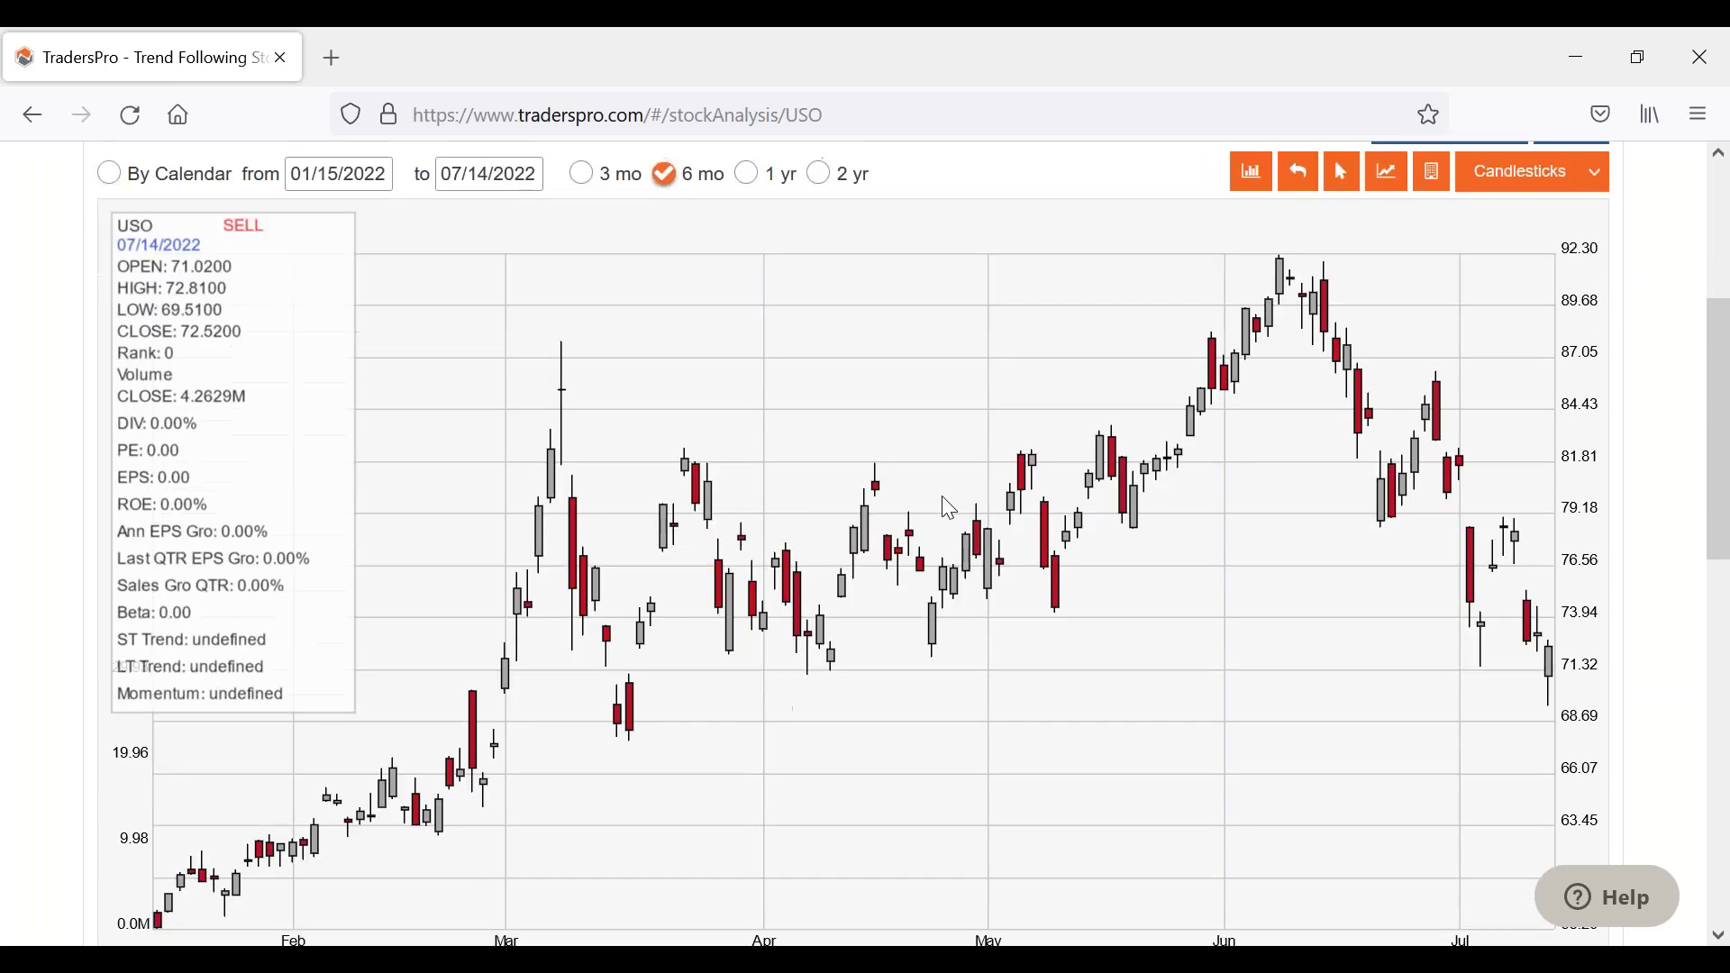
pyautogui.moveTo(1568, 665)
pyautogui.mouseDown()
pyautogui.moveTo(1564, 635)
pyautogui.moveTo(1542, 662)
pyautogui.moveTo(1572, 671)
pyautogui.moveTo(1578, 572)
pyautogui.mouseUp()
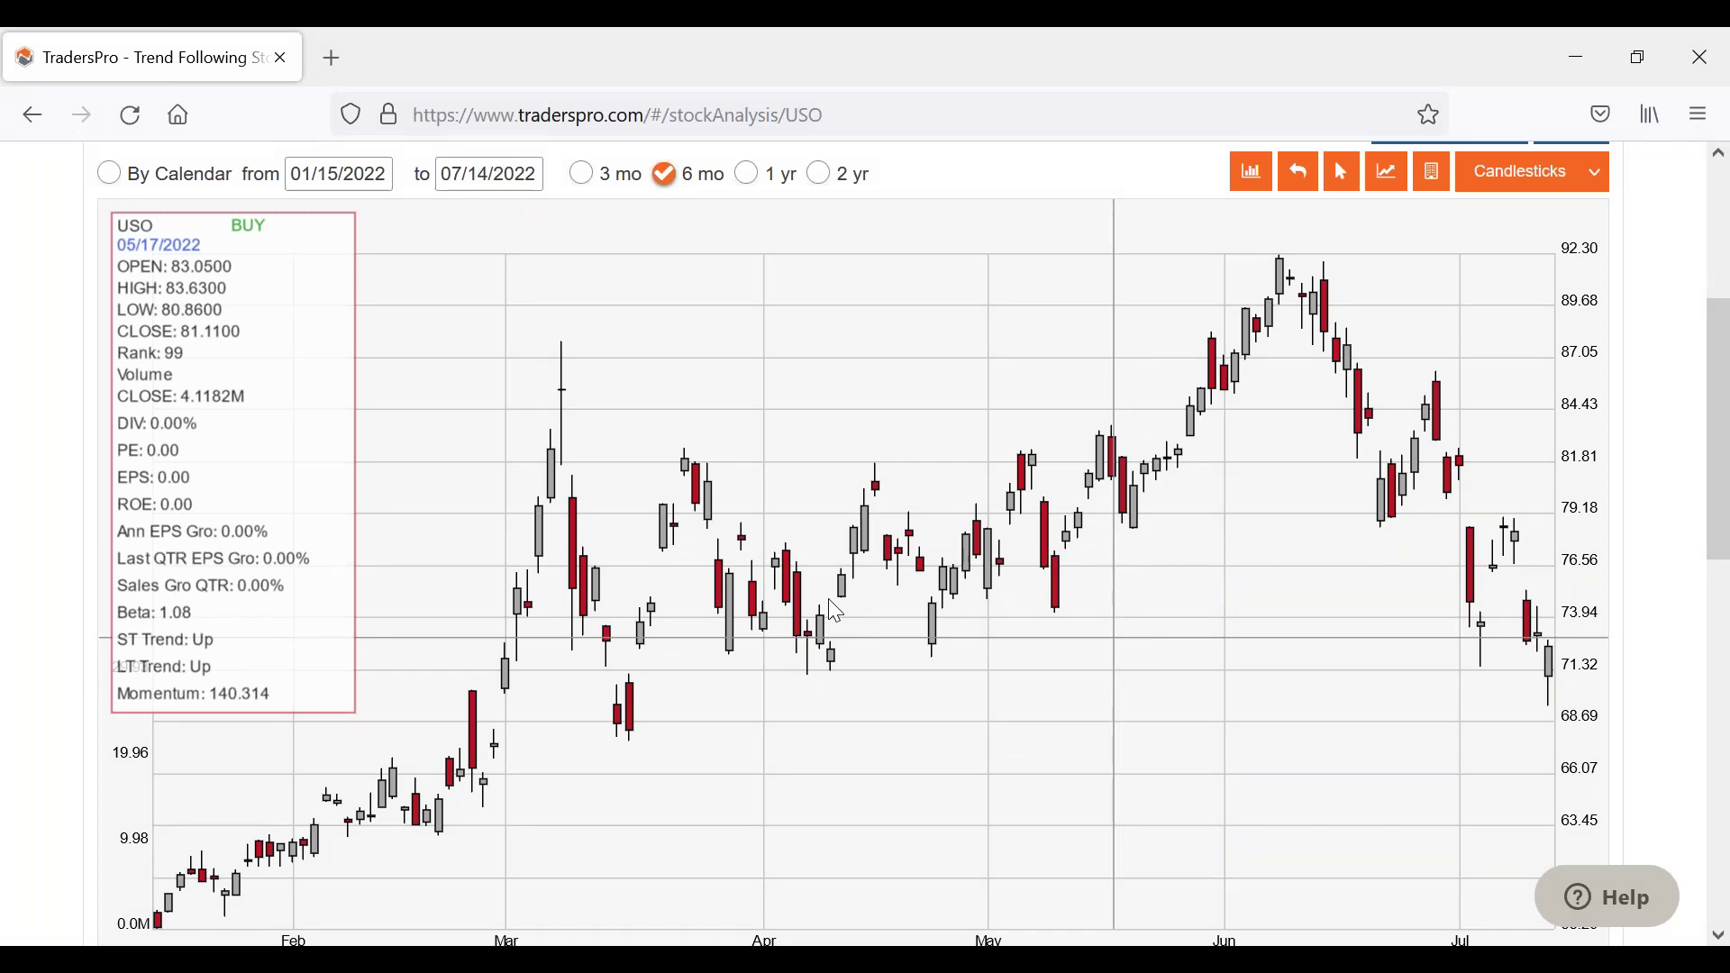
pyautogui.scroll(2, 823, 246)
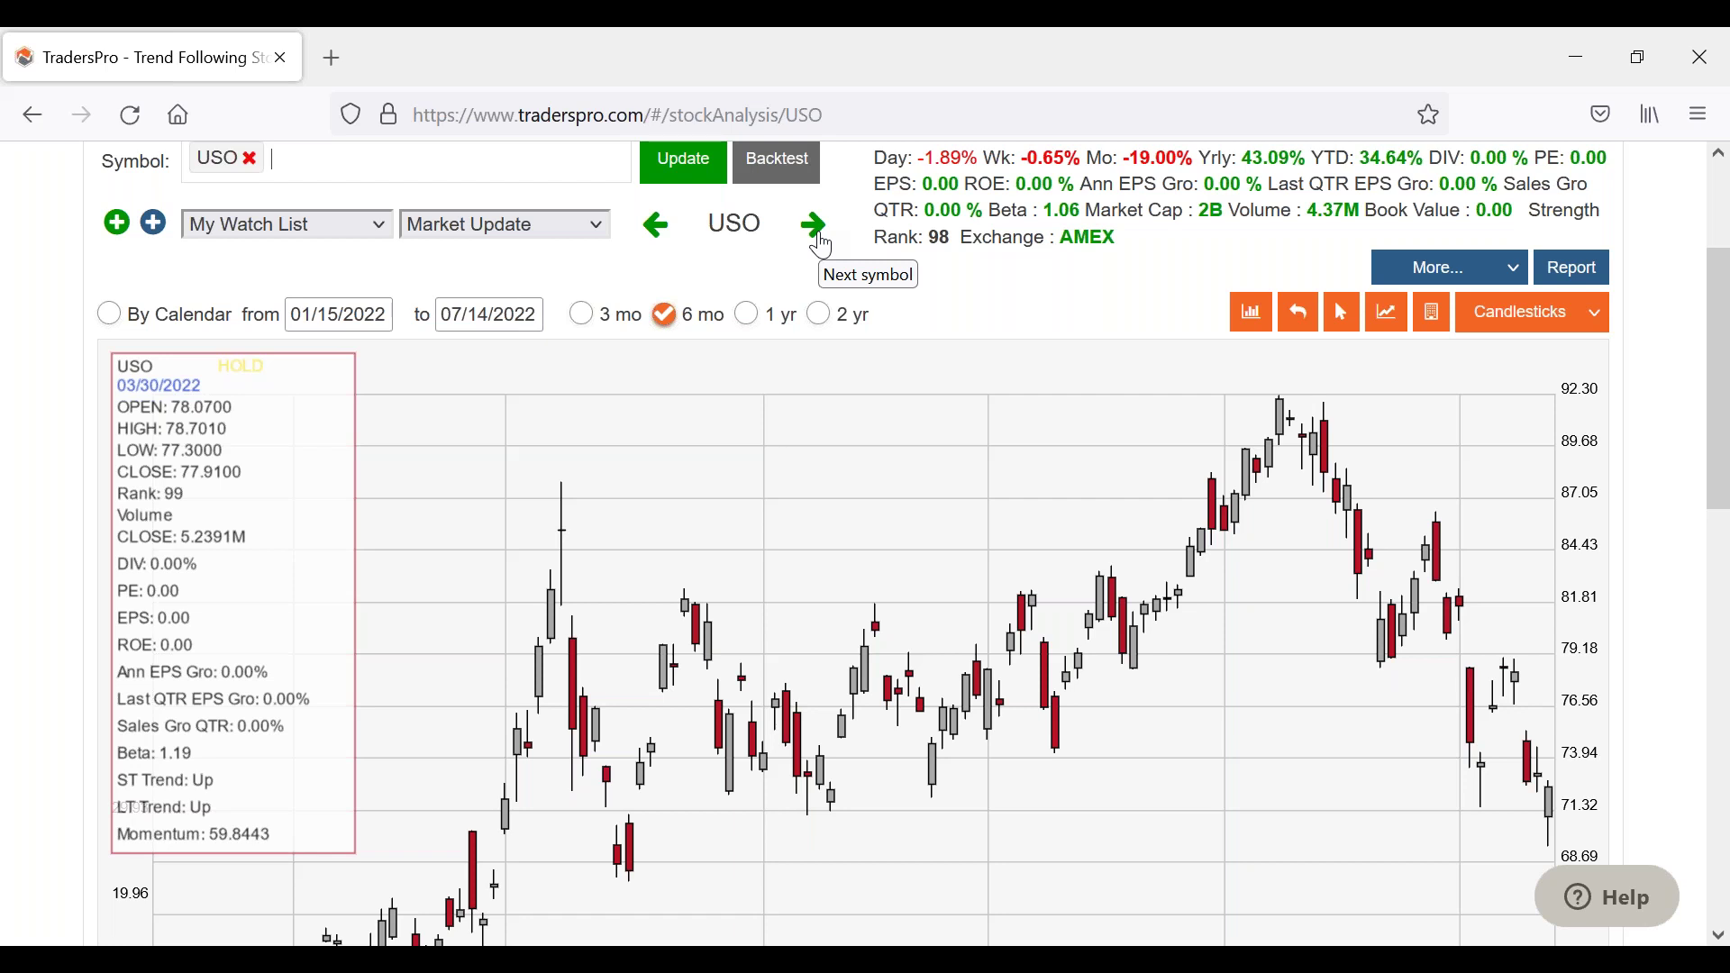
pyautogui.click(817, 230)
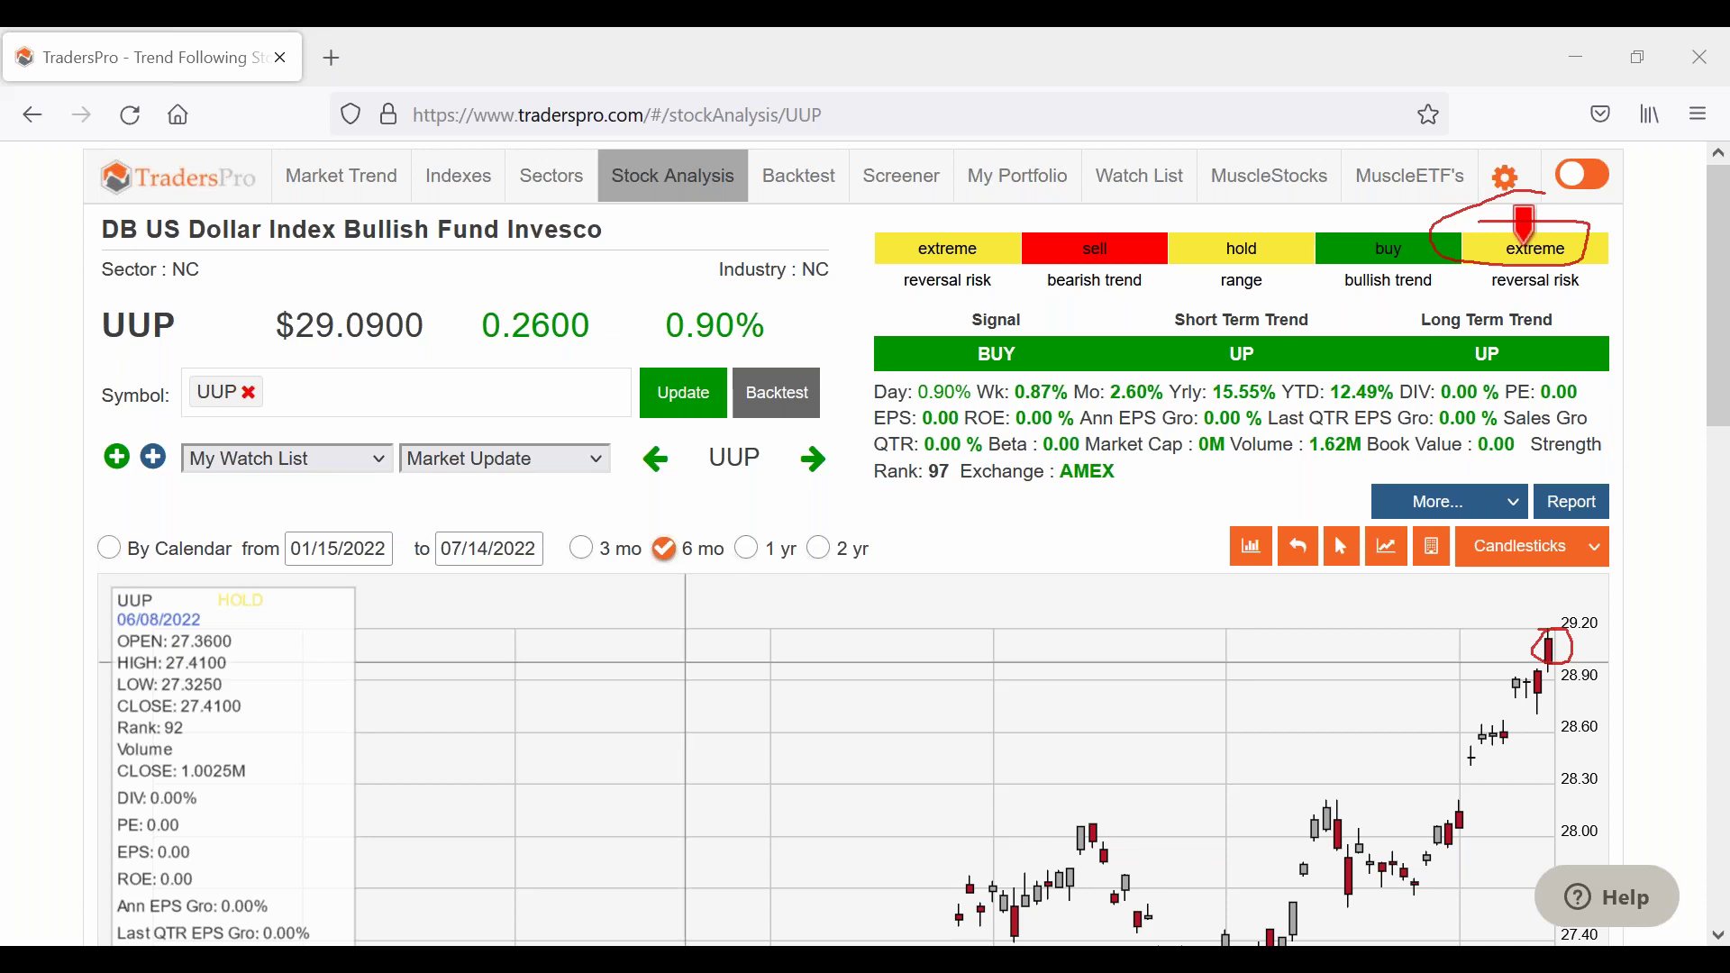
# Mark UUP's late-April to early-May range with a circle and downward arrow, circle the latest candles, and clear the annotations
pyautogui.scroll(-3, 685, 662)
pyautogui.moveTo(1019, 761); pyautogui.dragTo(1076, 749)
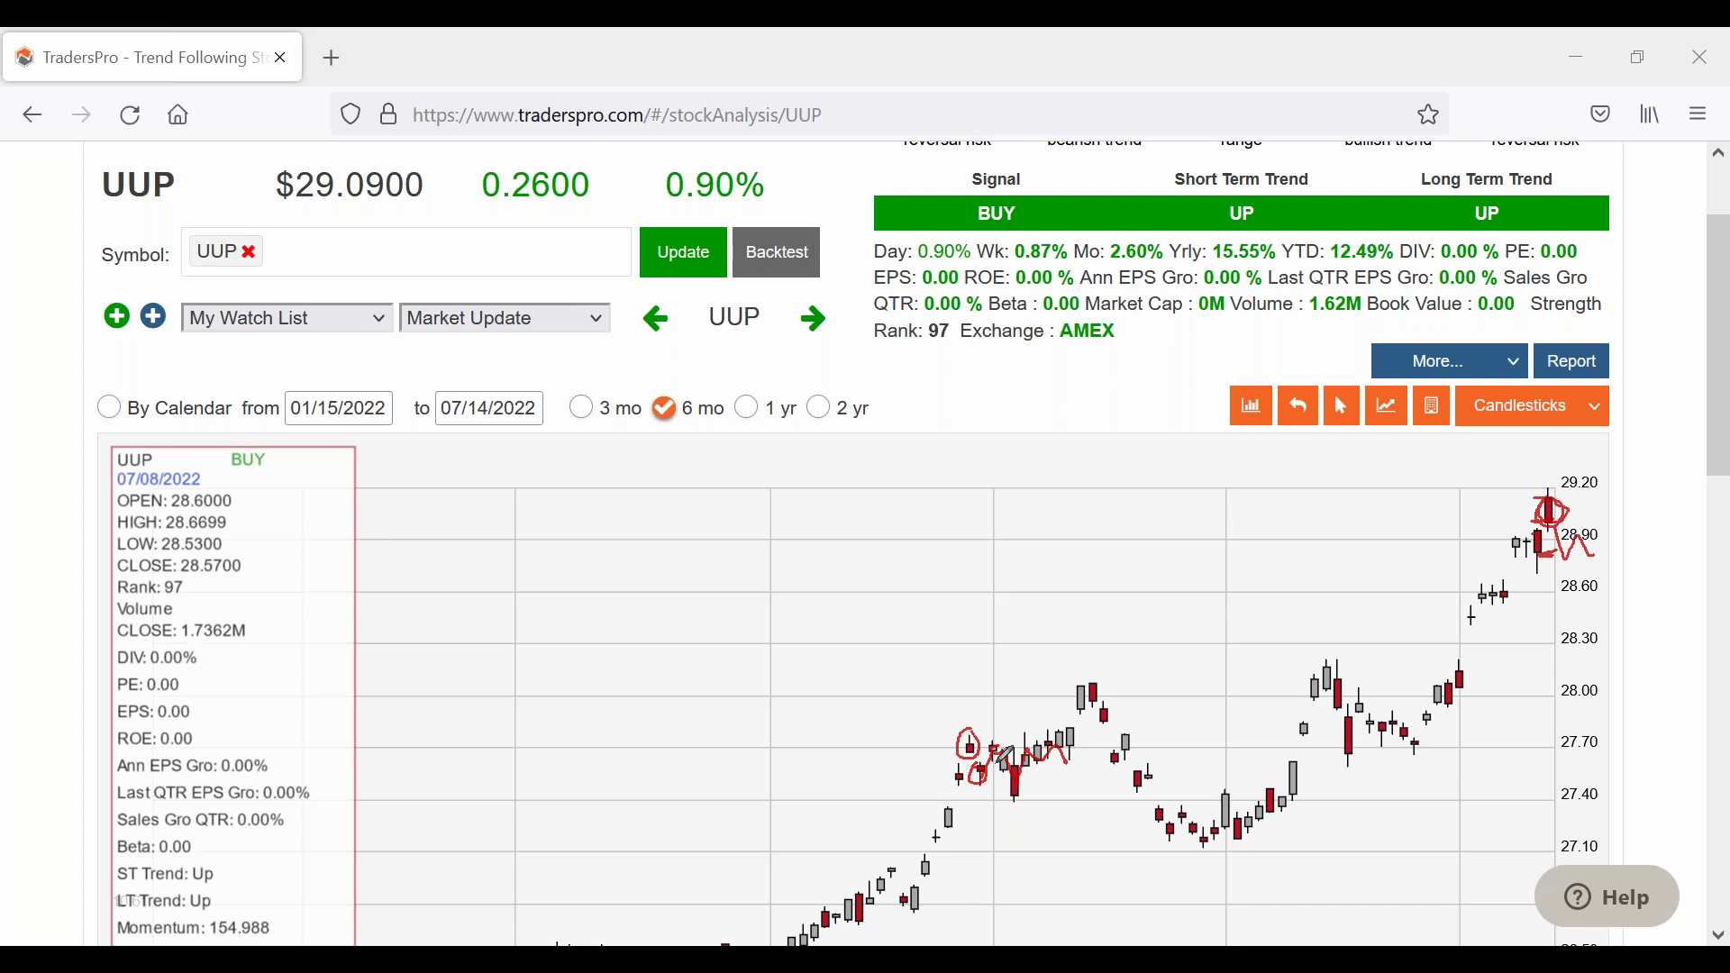
pyautogui.moveTo(1002, 757); pyautogui.dragTo(1050, 889)
pyautogui.moveTo(969, 728); pyautogui.dragTo(983, 727)
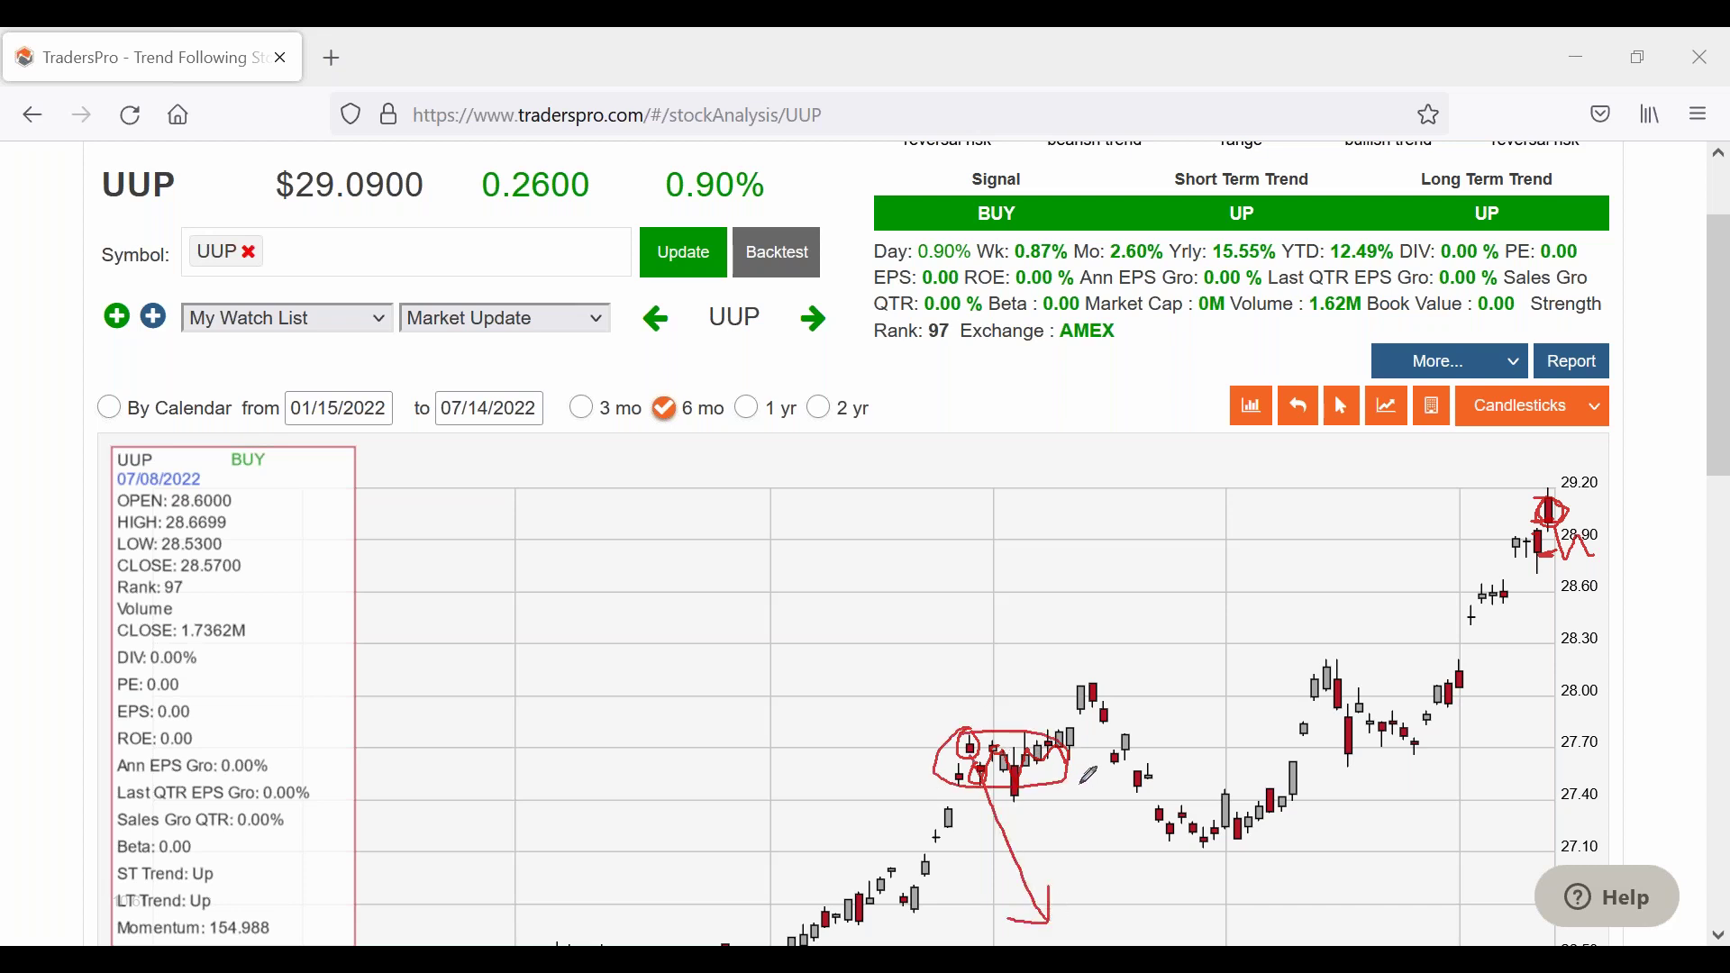
pyautogui.moveTo(1543, 487)
pyautogui.mouseDown()
pyautogui.moveTo(1575, 498)
pyautogui.moveTo(1531, 492)
pyautogui.mouseUp()
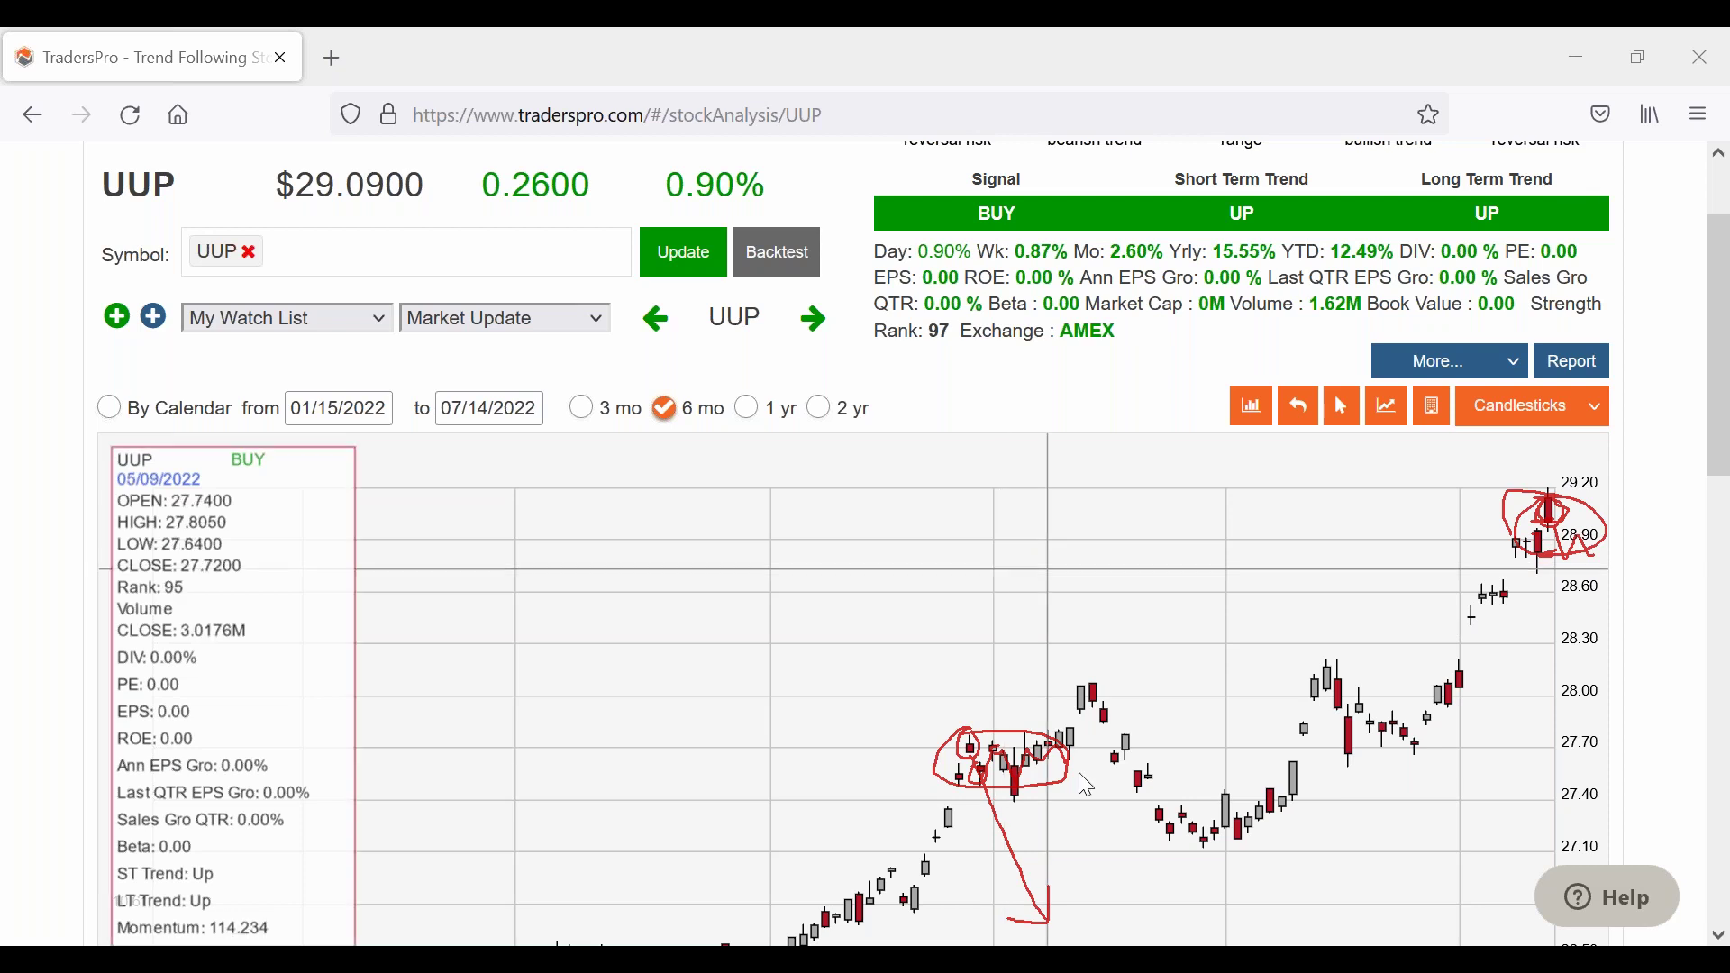
pyautogui.press('Escape')
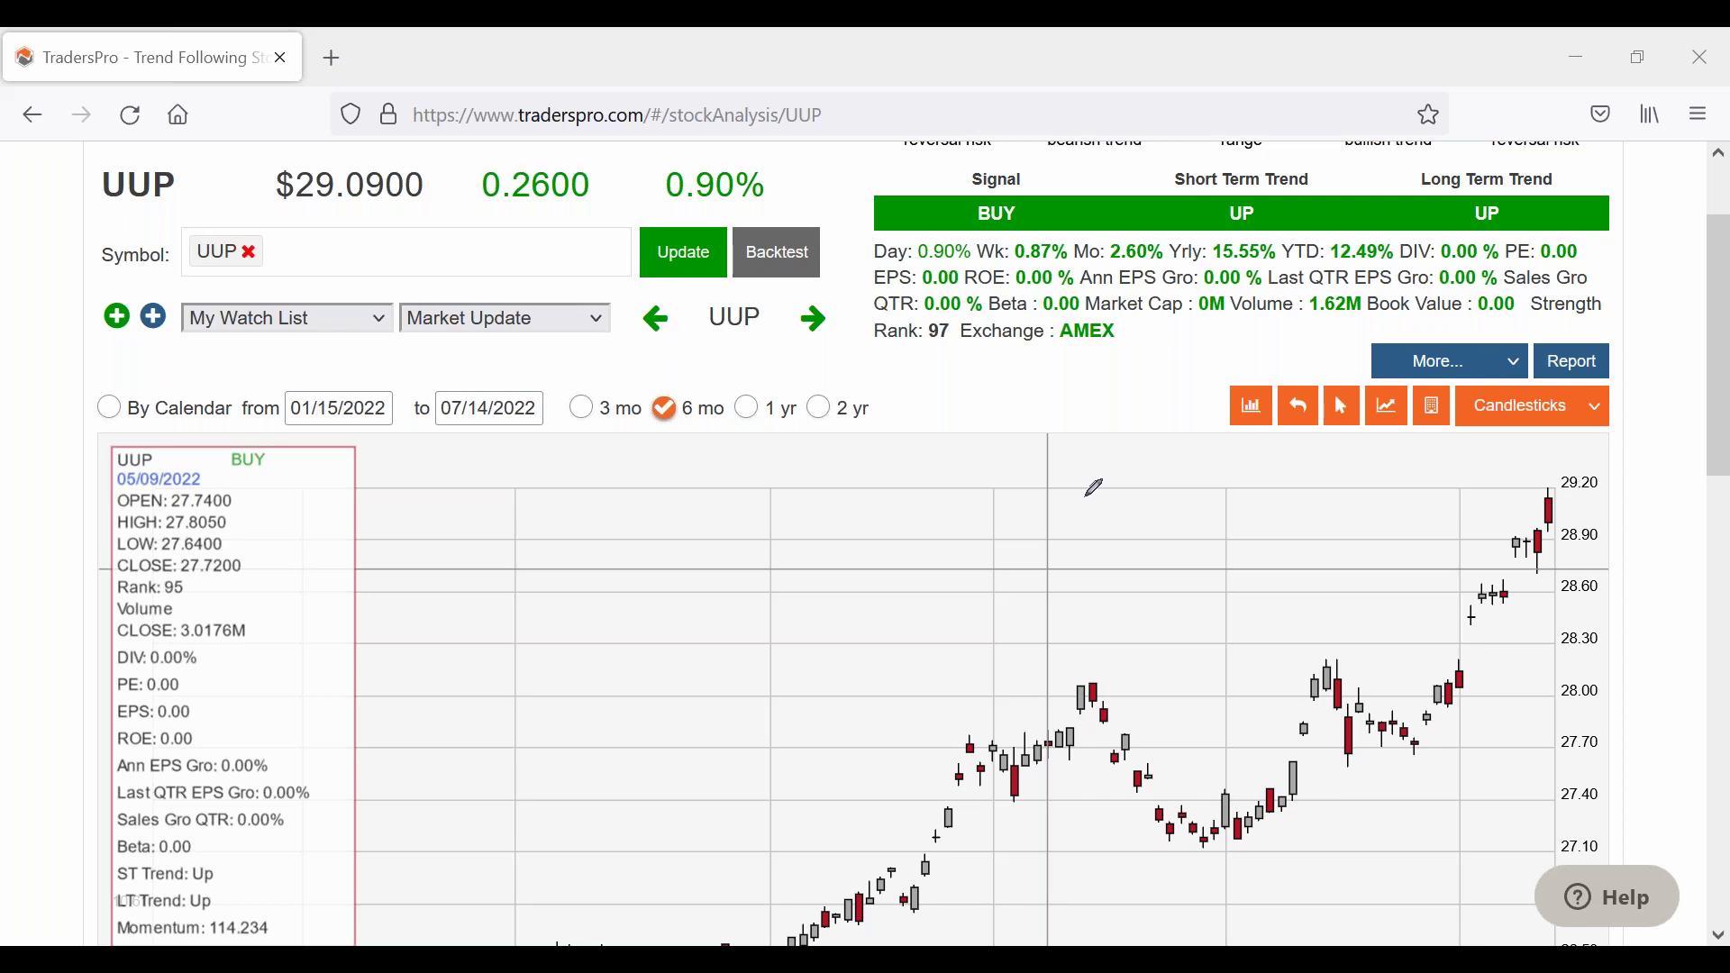
# Replace the UUP symbol with FXE and load its chart
pyautogui.scroll(3, 957, 507)
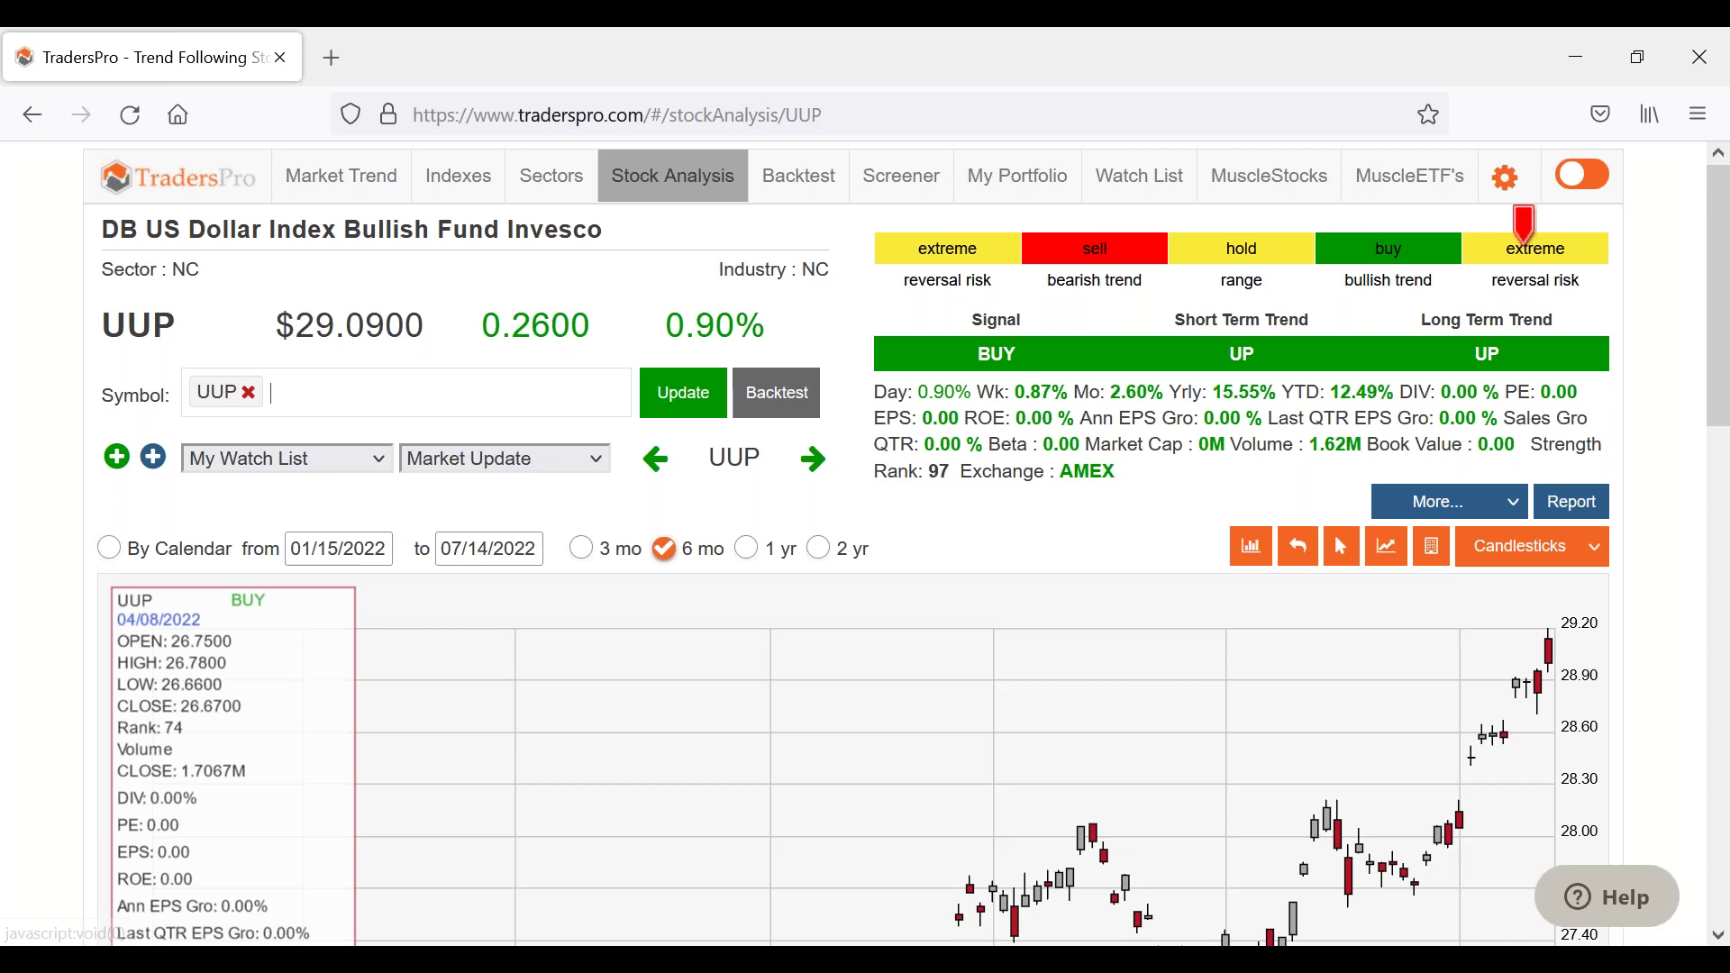
pyautogui.press('BackSpace')
pyautogui.write('FX')
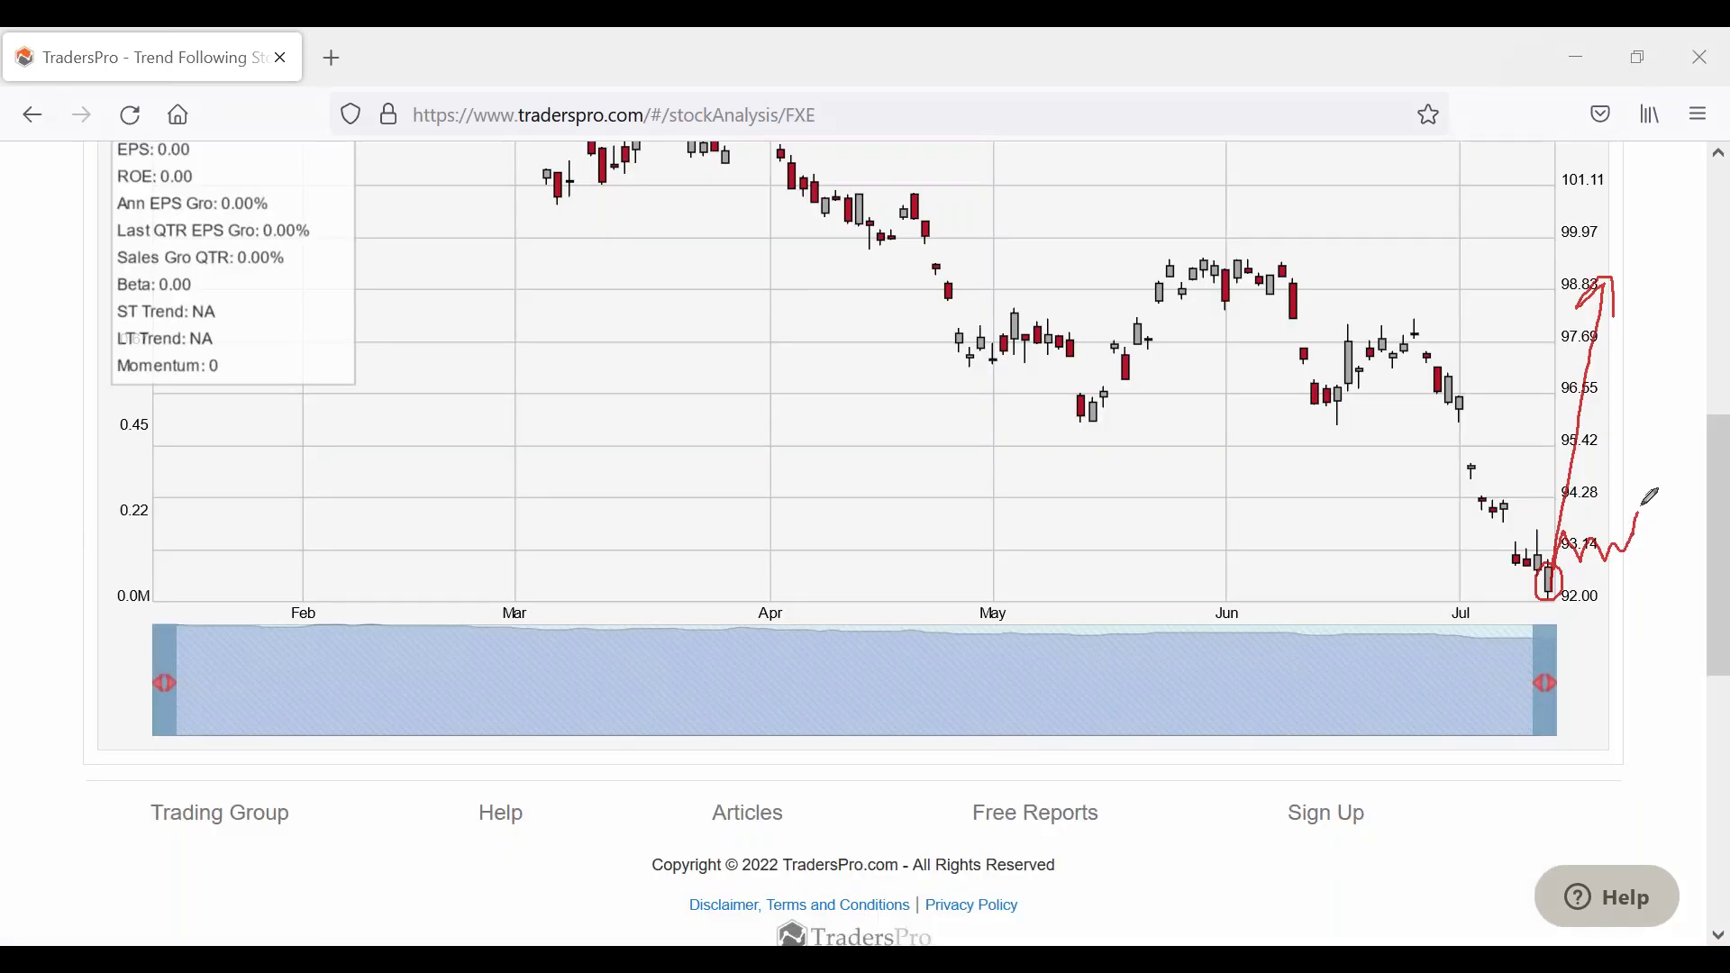
# Extend FXE's bounce path into a downward arrow below 92, clear the annotations, and mark the latest candles
pyautogui.moveTo(1643, 506); pyautogui.dragTo(1656, 647)
pyautogui.moveTo(1665, 700); pyautogui.dragTo(1676, 736)
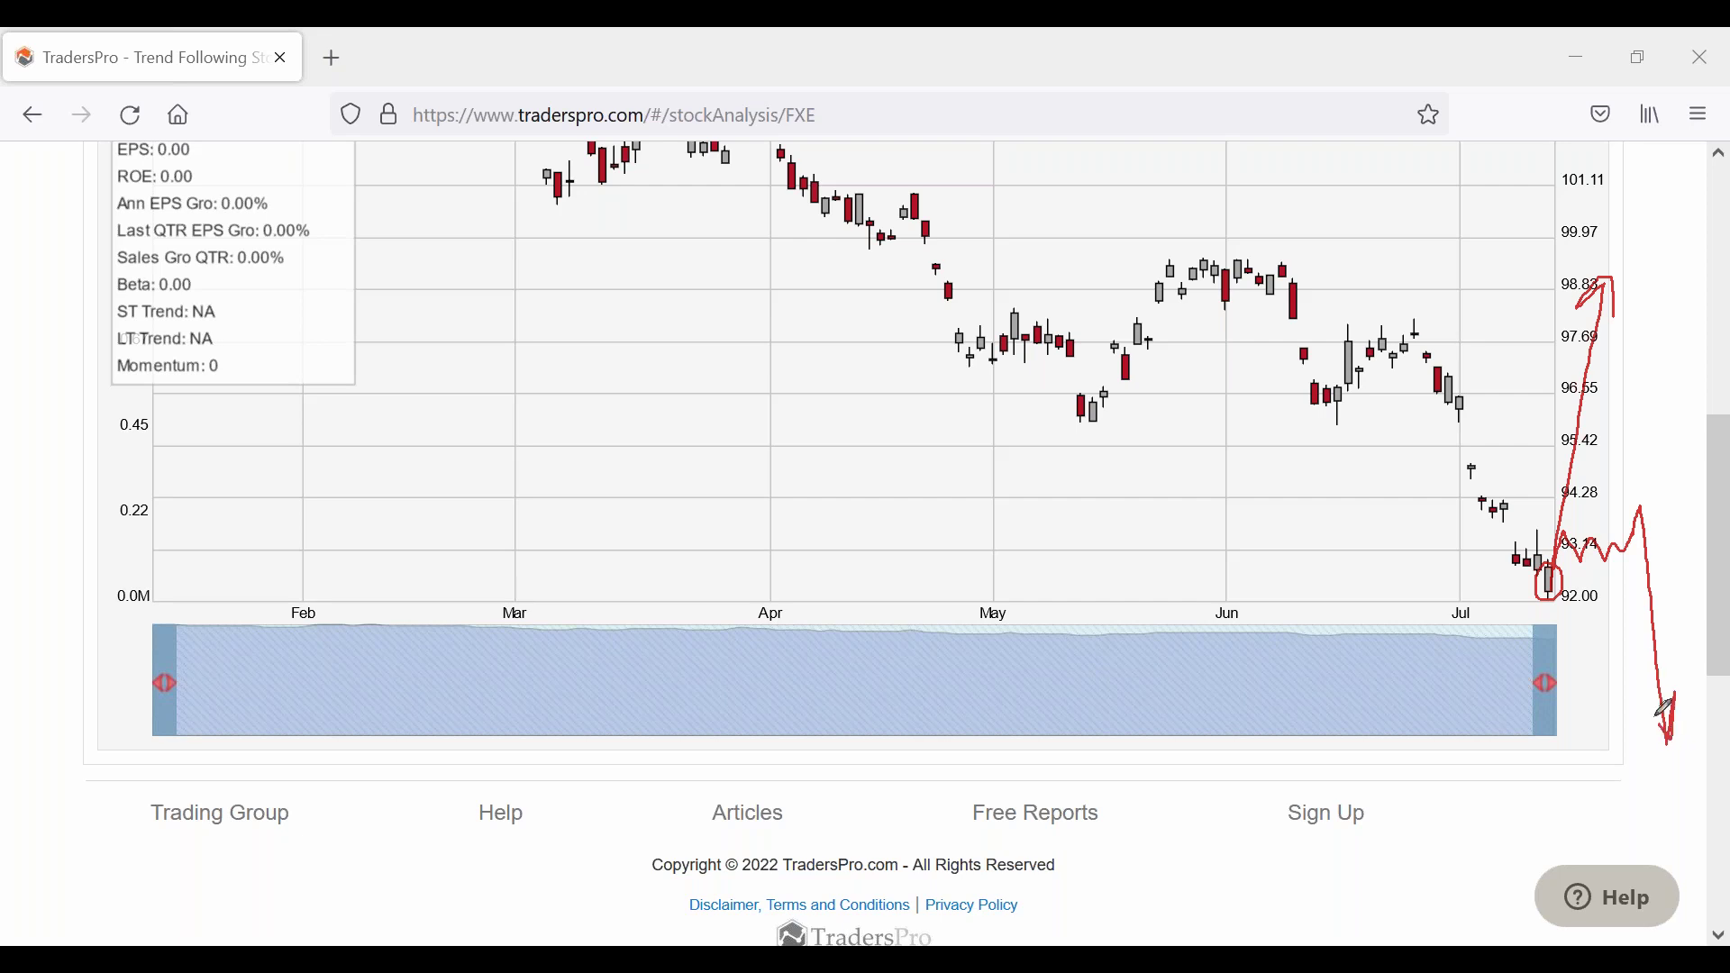
pyautogui.press('Escape')
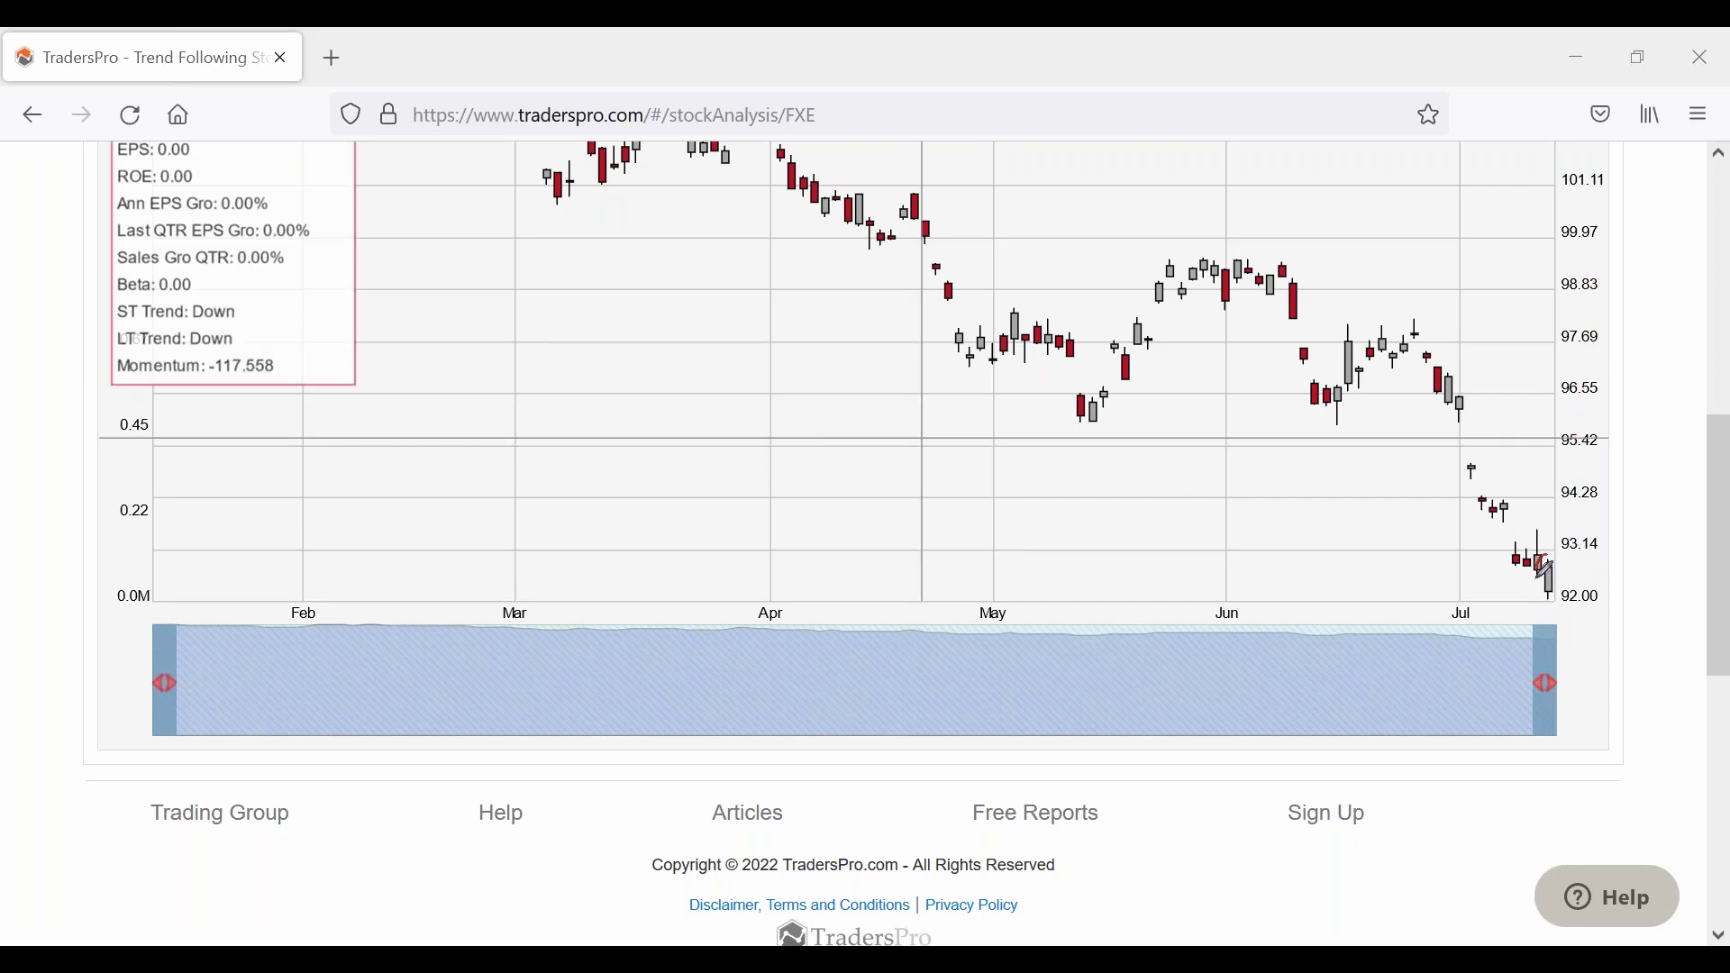
pyautogui.moveTo(1537, 575); pyautogui.dragTo(1543, 560)
pyautogui.scroll(10, 561, 483)
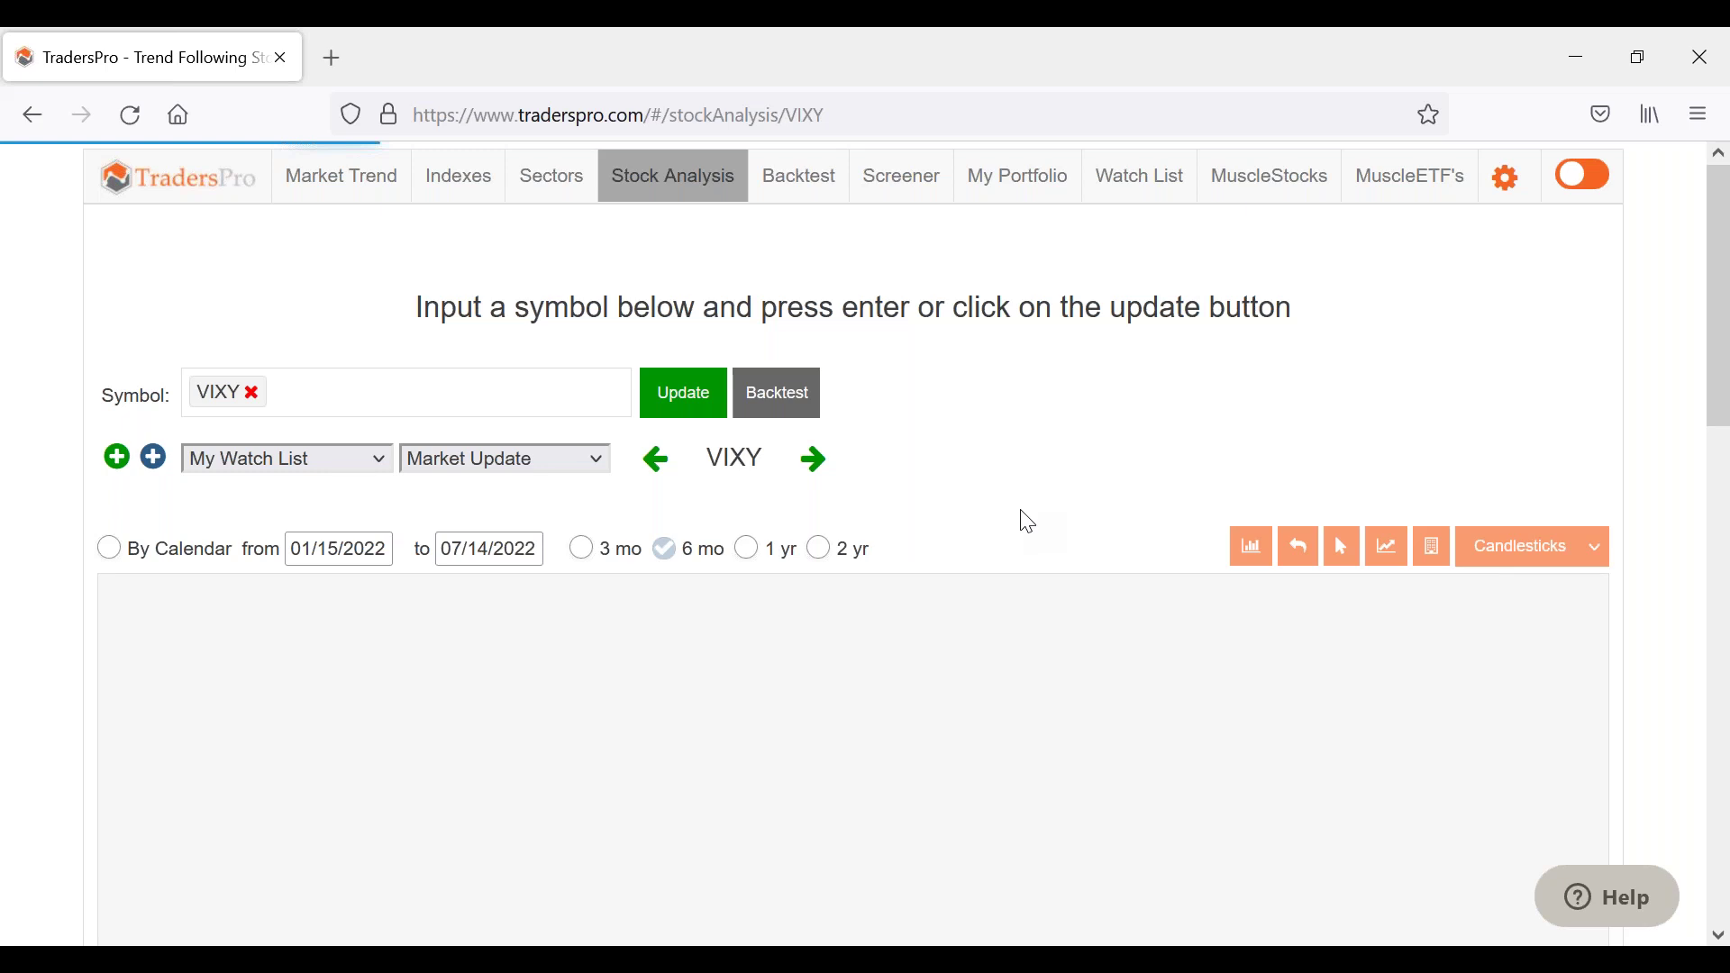
# Mark SMH's latest candle with a downward arrow to below the July low, then clear the drawing and circle that candle
pyautogui.scroll(-5, 815, 324)
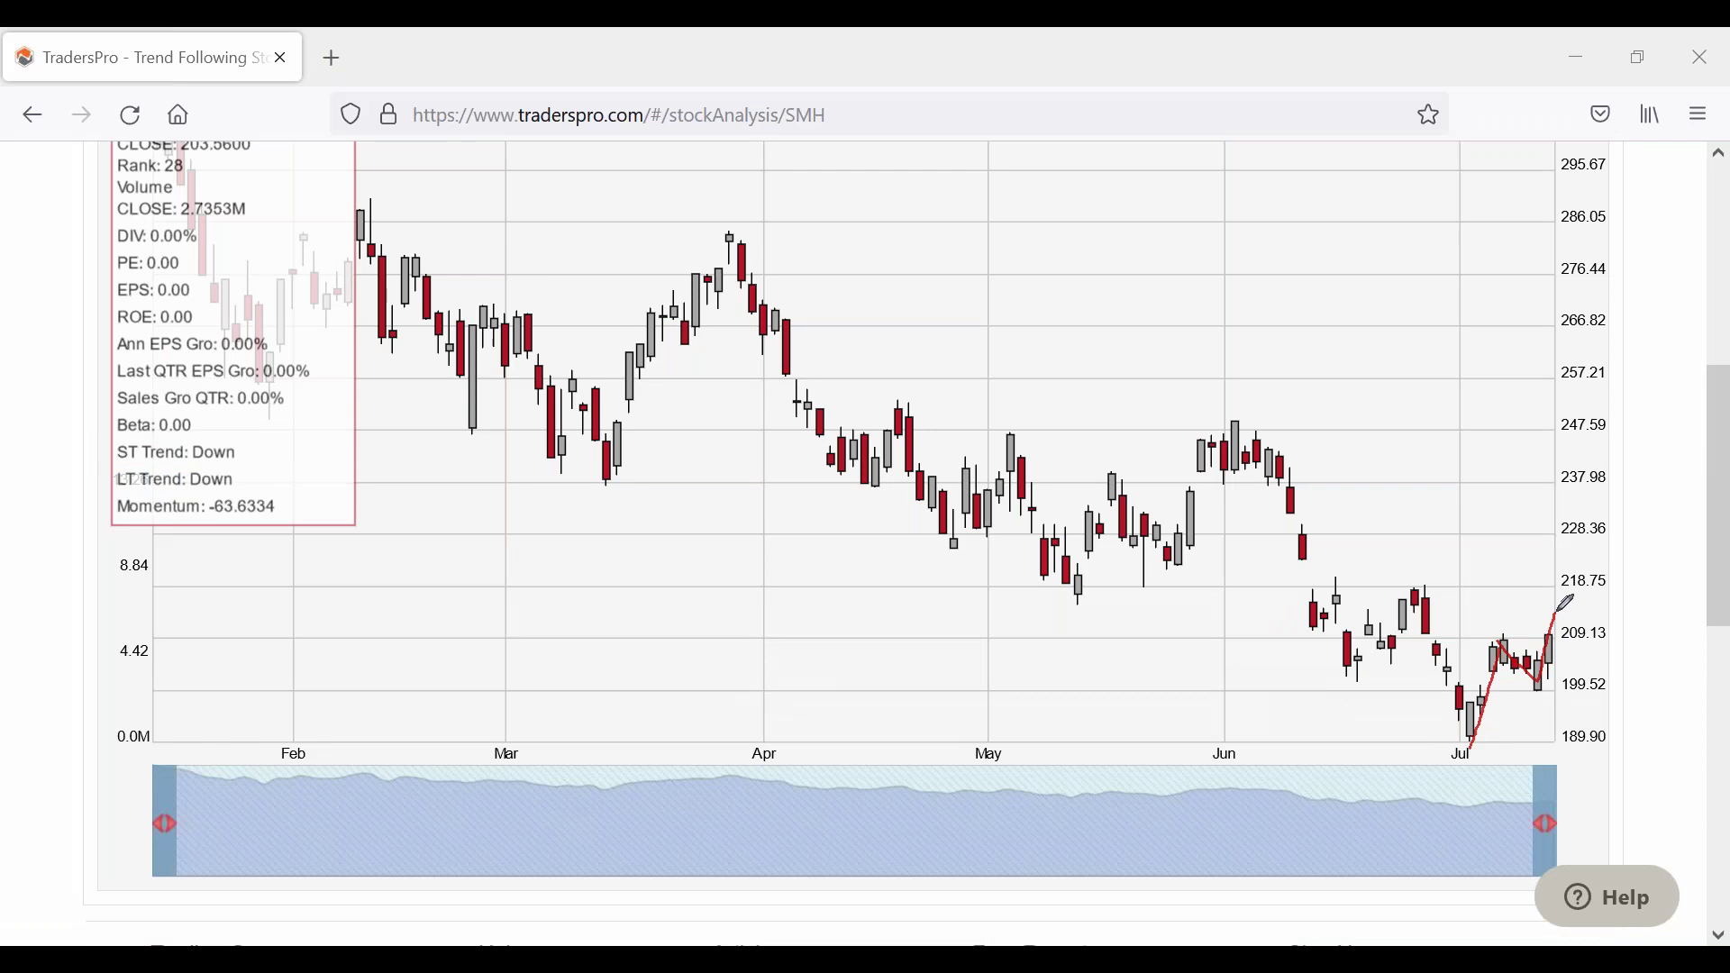
pyautogui.moveTo(1566, 602)
pyautogui.mouseDown()
pyautogui.moveTo(1632, 791)
pyautogui.moveTo(1543, 662)
pyautogui.moveTo(1556, 641)
pyautogui.mouseUp()
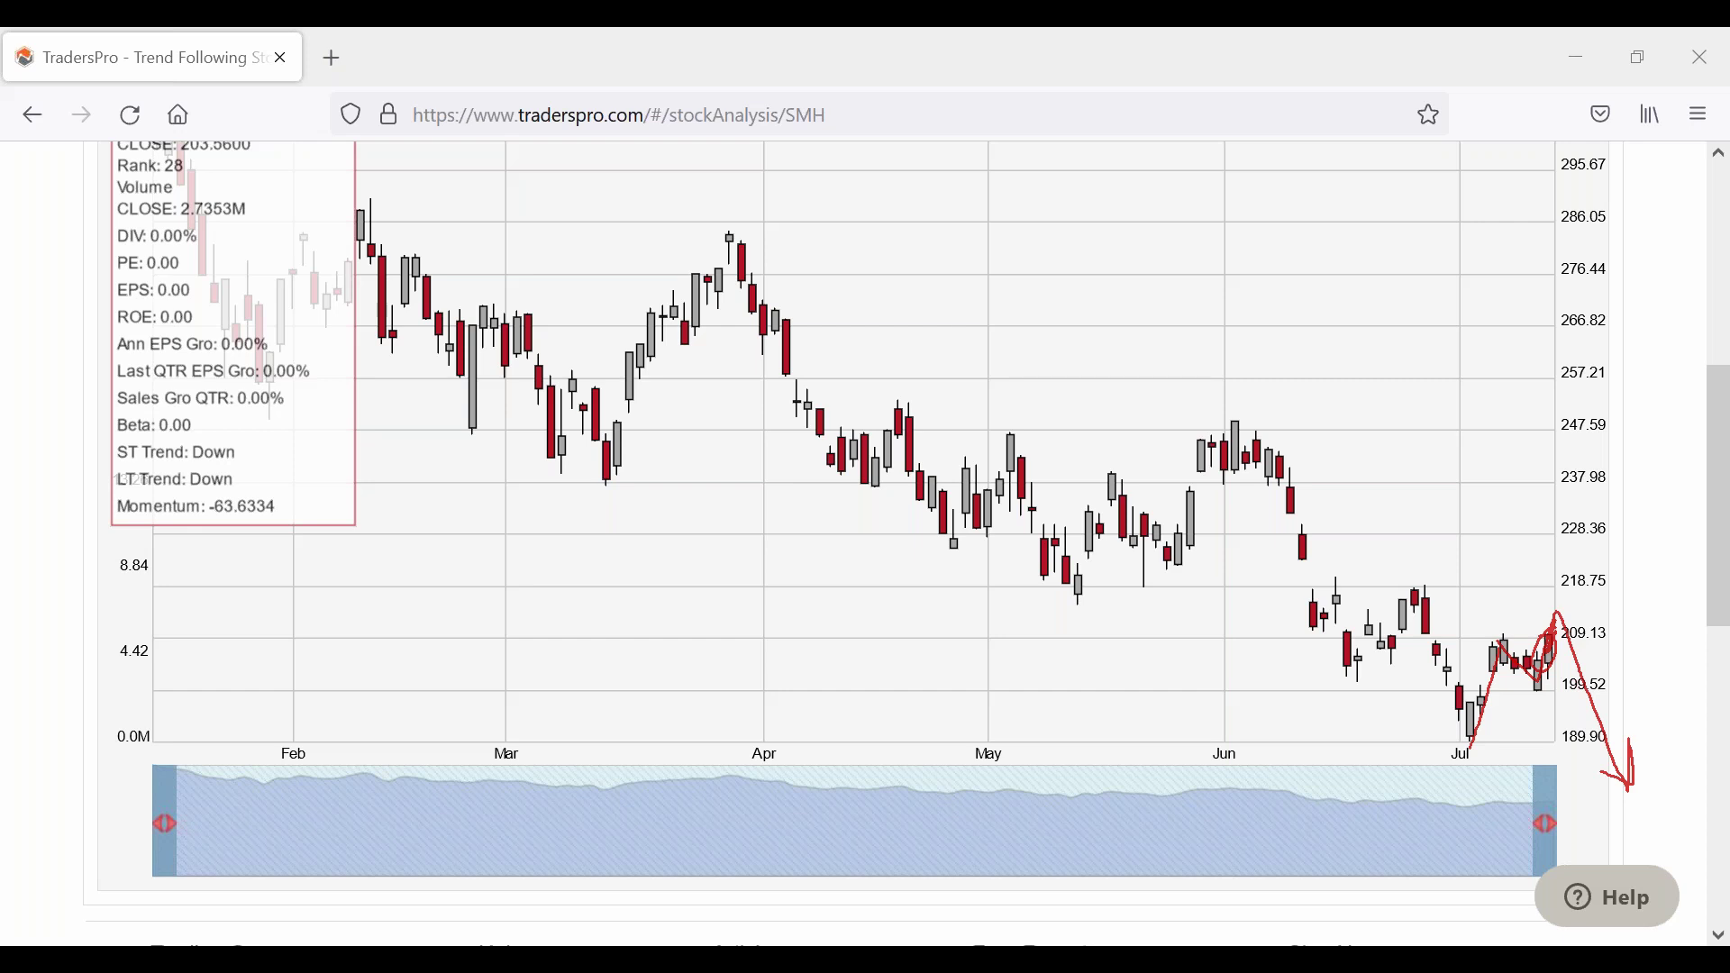
pyautogui.moveTo(927, 588)
pyautogui.mouseDown()
pyautogui.moveTo(1546, 591)
pyautogui.moveTo(1568, 622)
pyautogui.mouseUp()
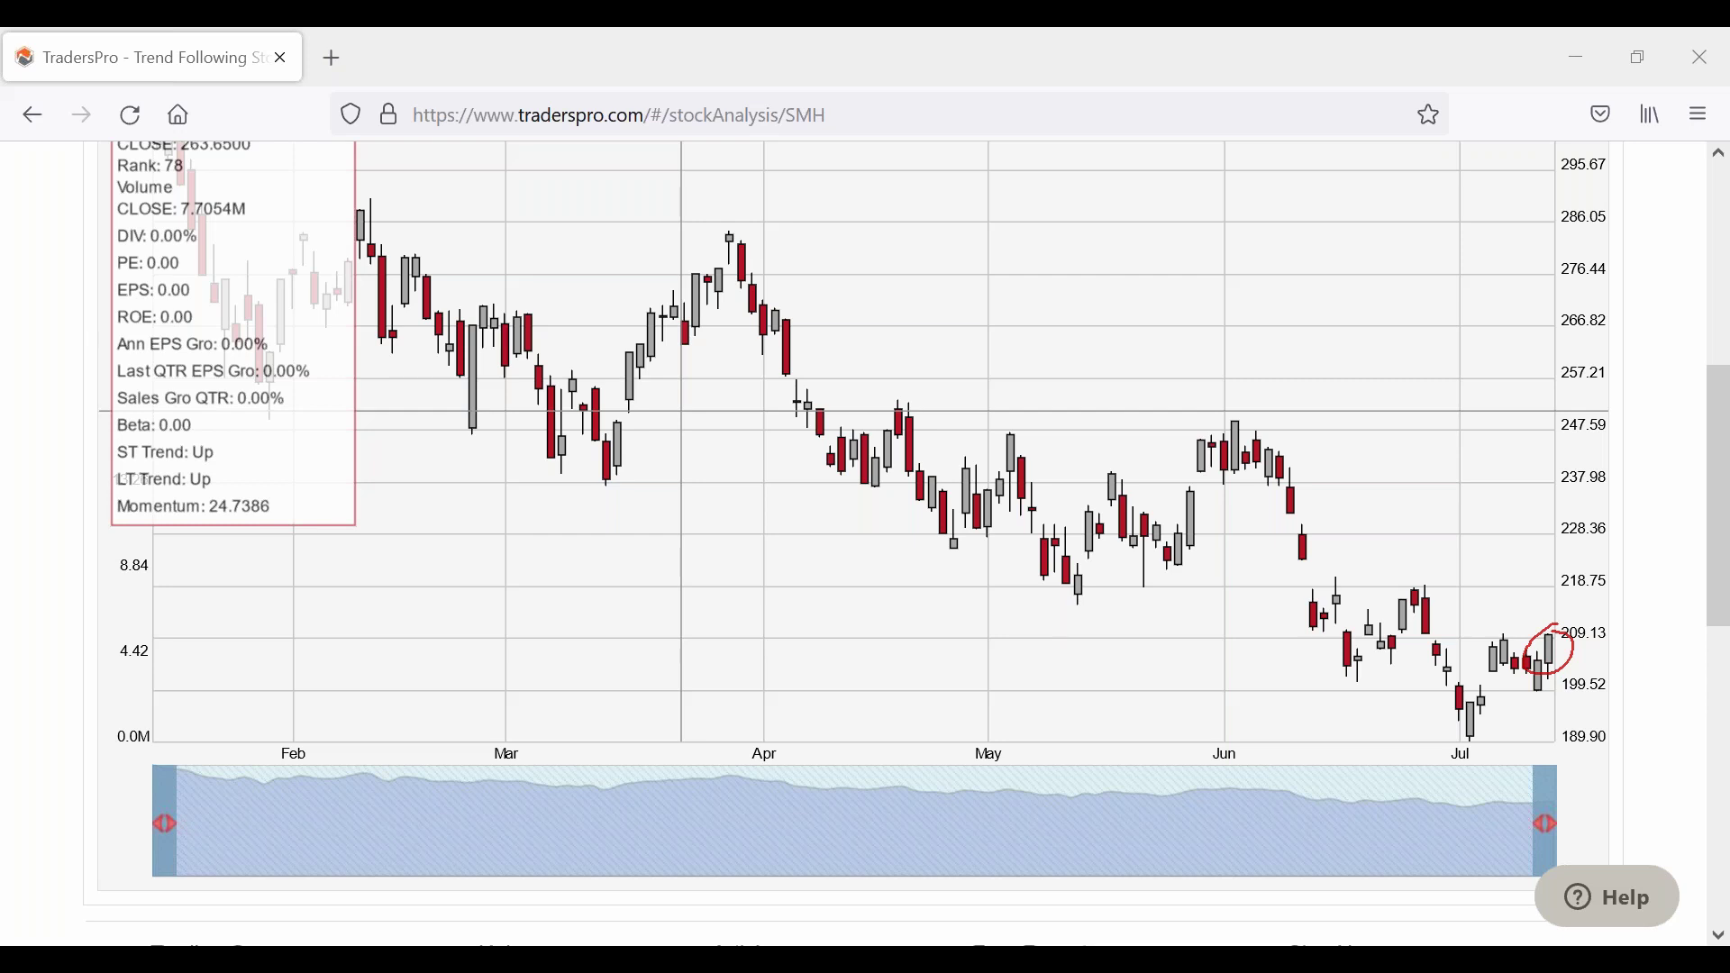
# Draw a rise from QQQ's latest candle to the June-July resistance line, then advance to the SMH chart
pyautogui.press('Down')
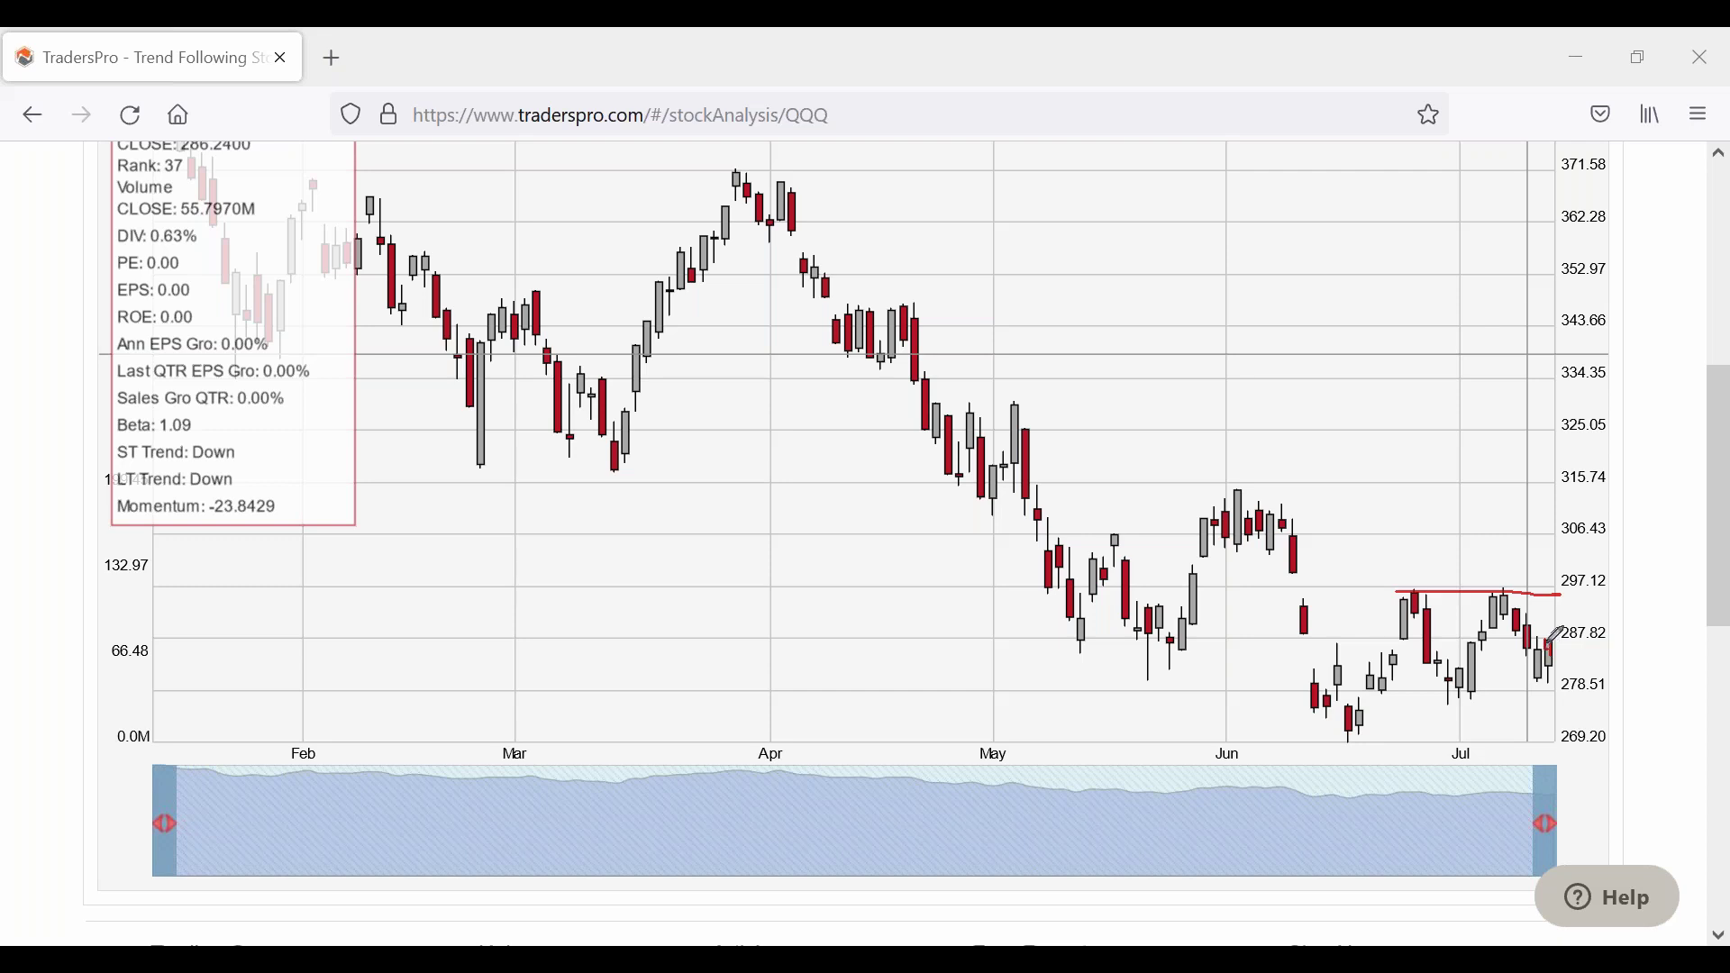
pyautogui.moveTo(1547, 645); pyautogui.dragTo(1564, 583)
pyautogui.click(814, 458)
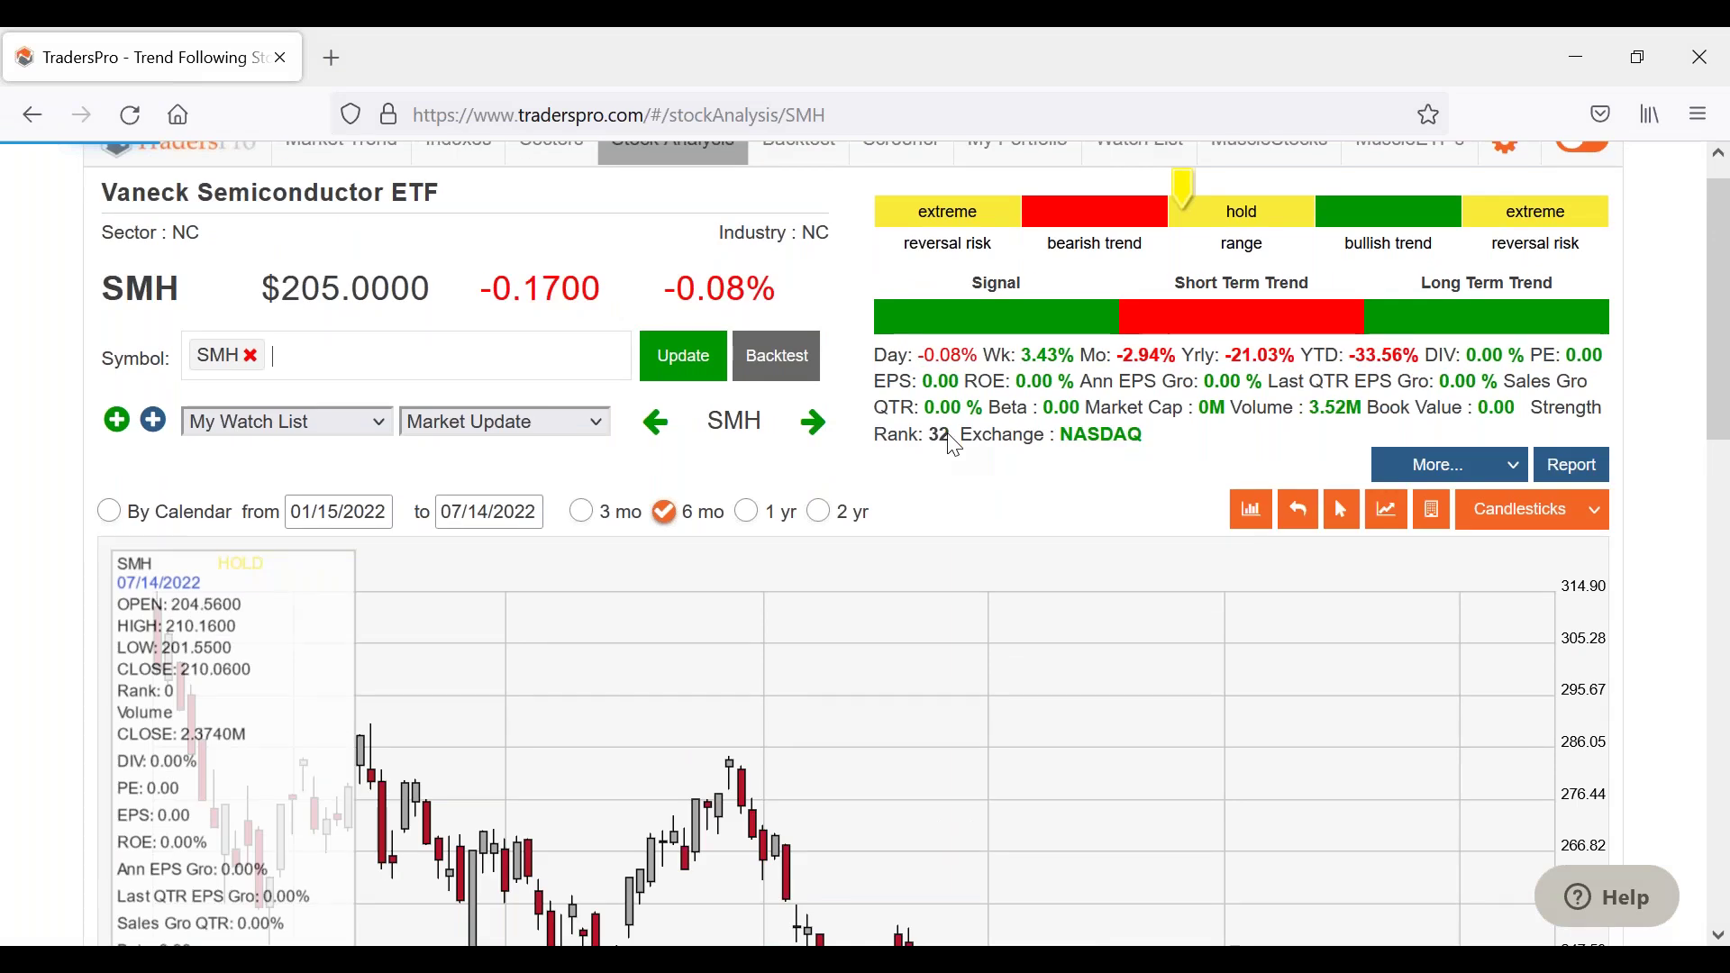
# Draw a downward arrow from SMH's latest candle to below the July low, mark its starting point, and clear the annotations
pyautogui.scroll(-3, 992, 410)
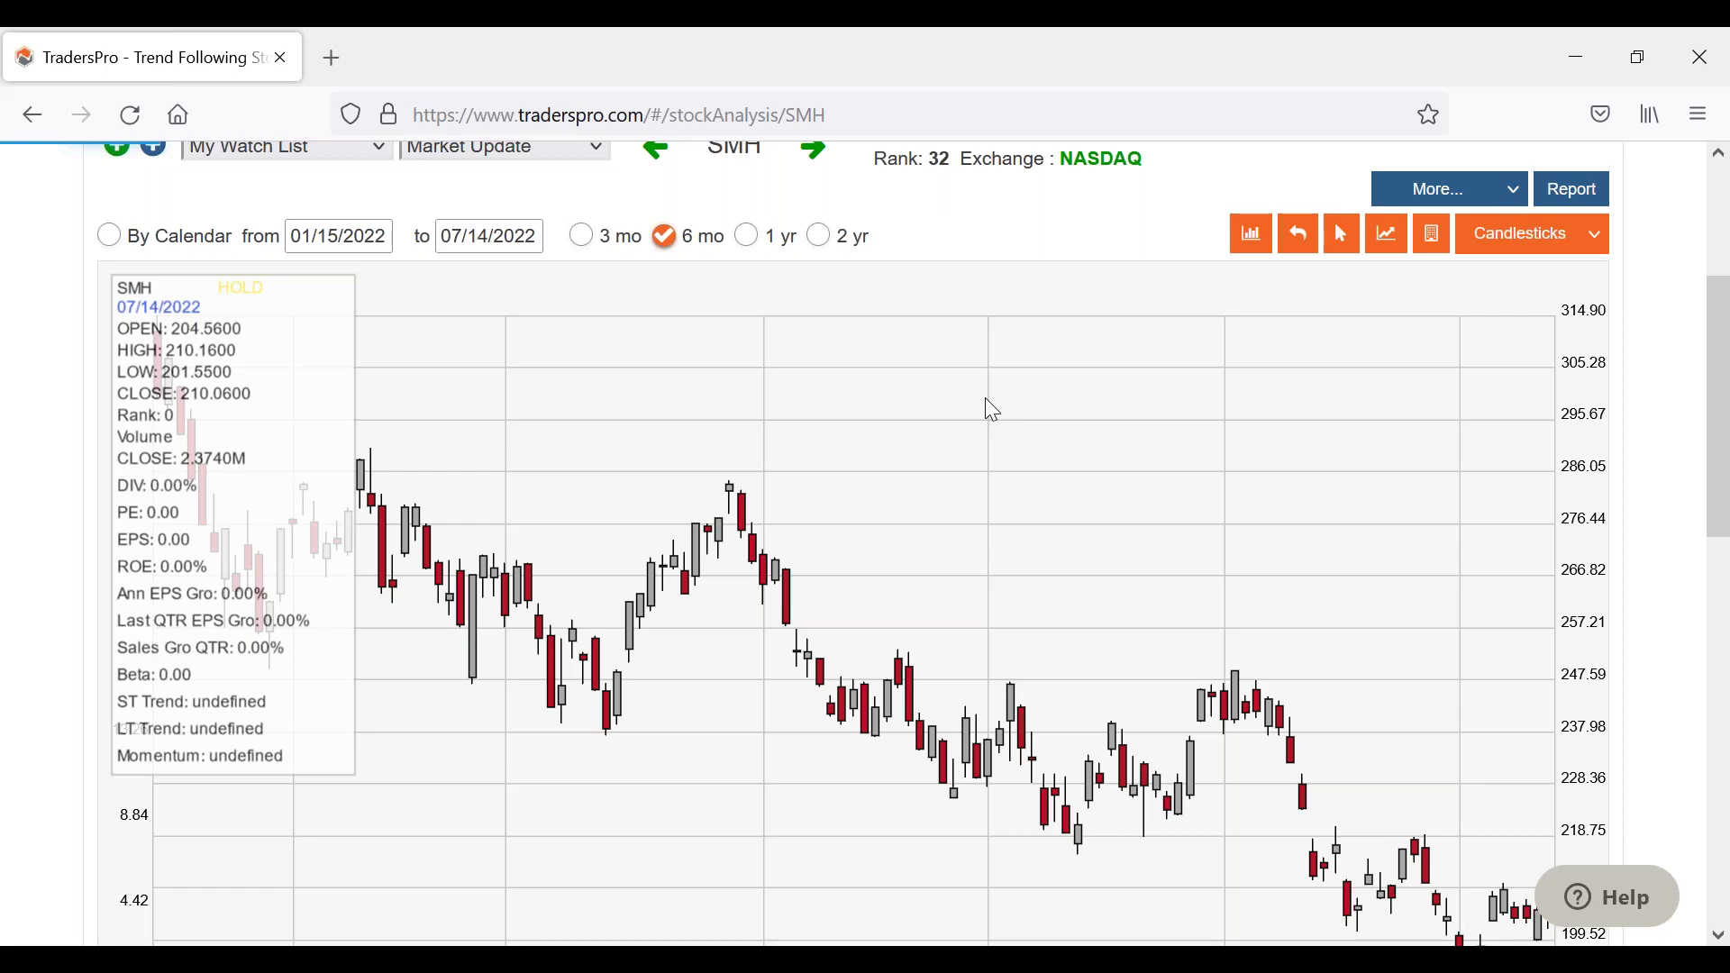
pyautogui.scroll(-3, 992, 411)
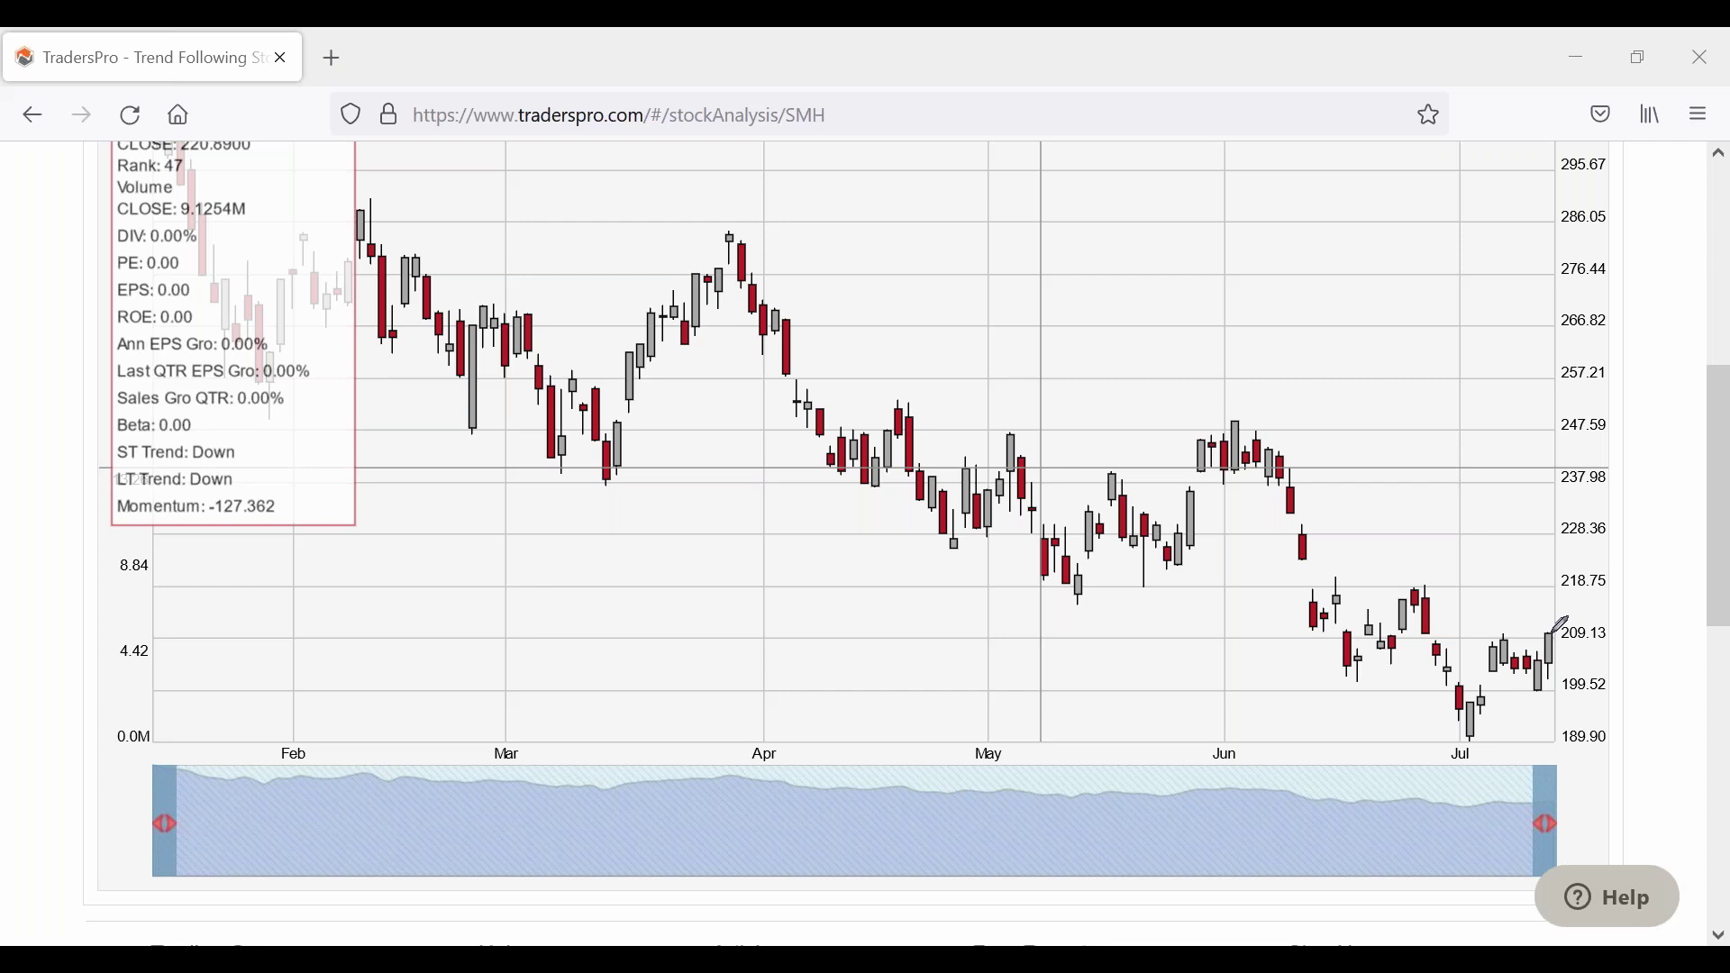
pyautogui.moveTo(1558, 623); pyautogui.dragTo(1669, 805)
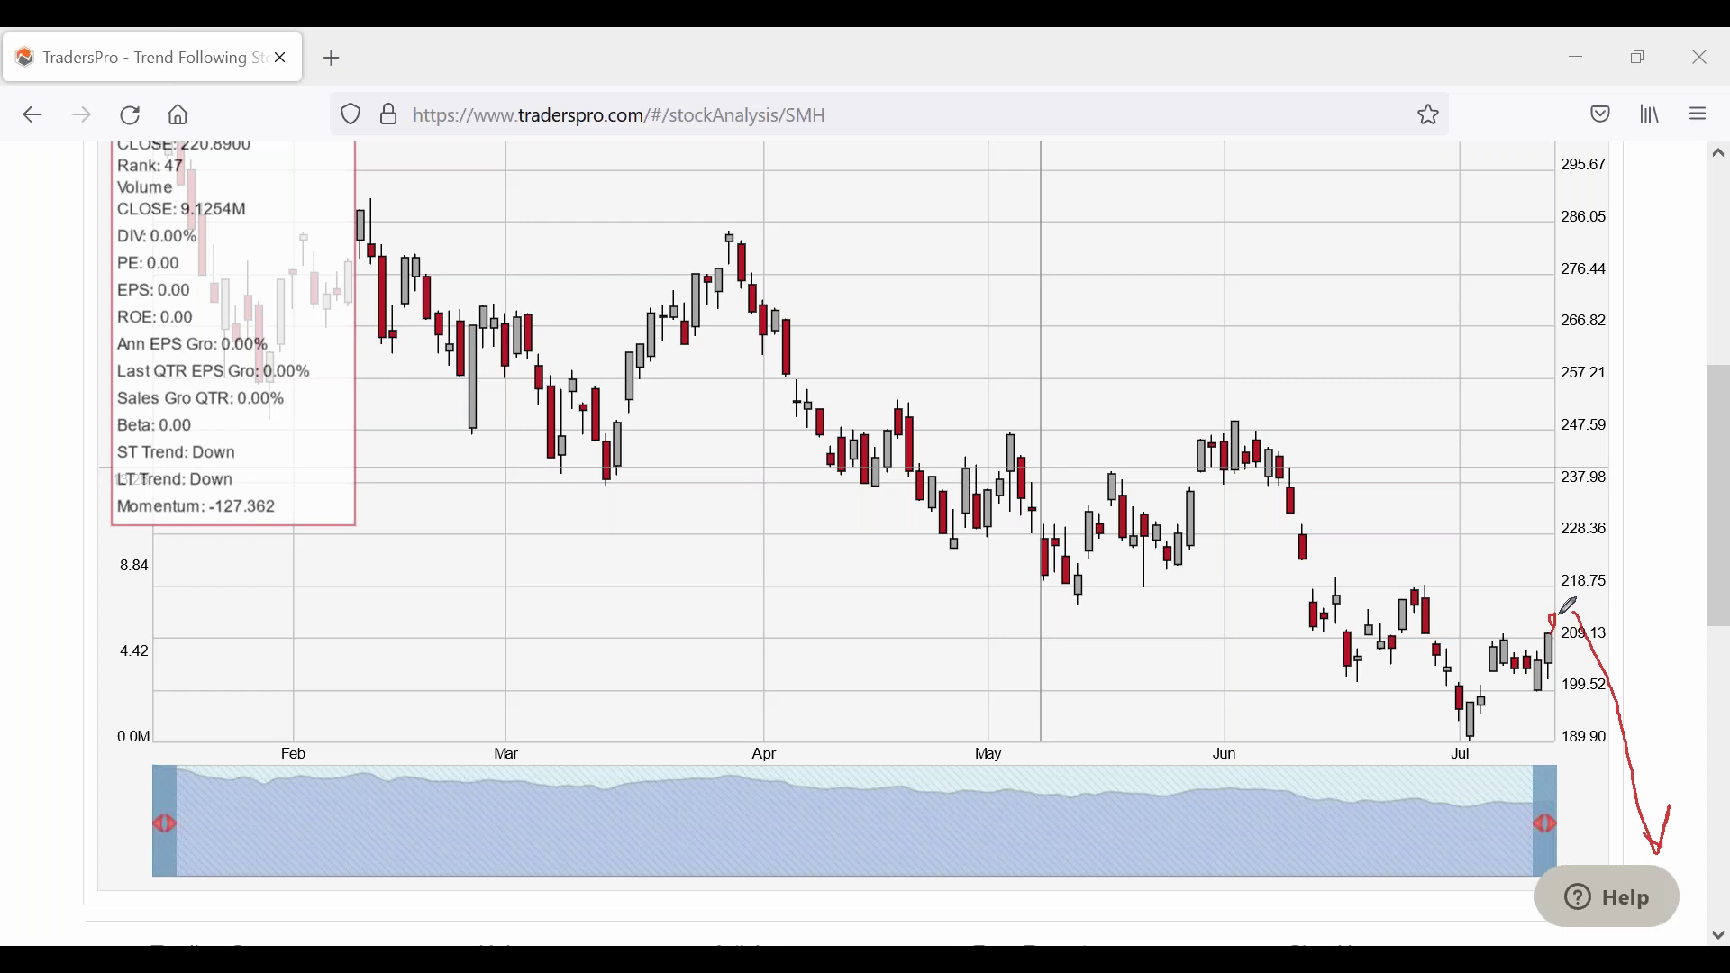
pyautogui.moveTo(1559, 612); pyautogui.dragTo(1610, 705)
pyautogui.press('Escape')
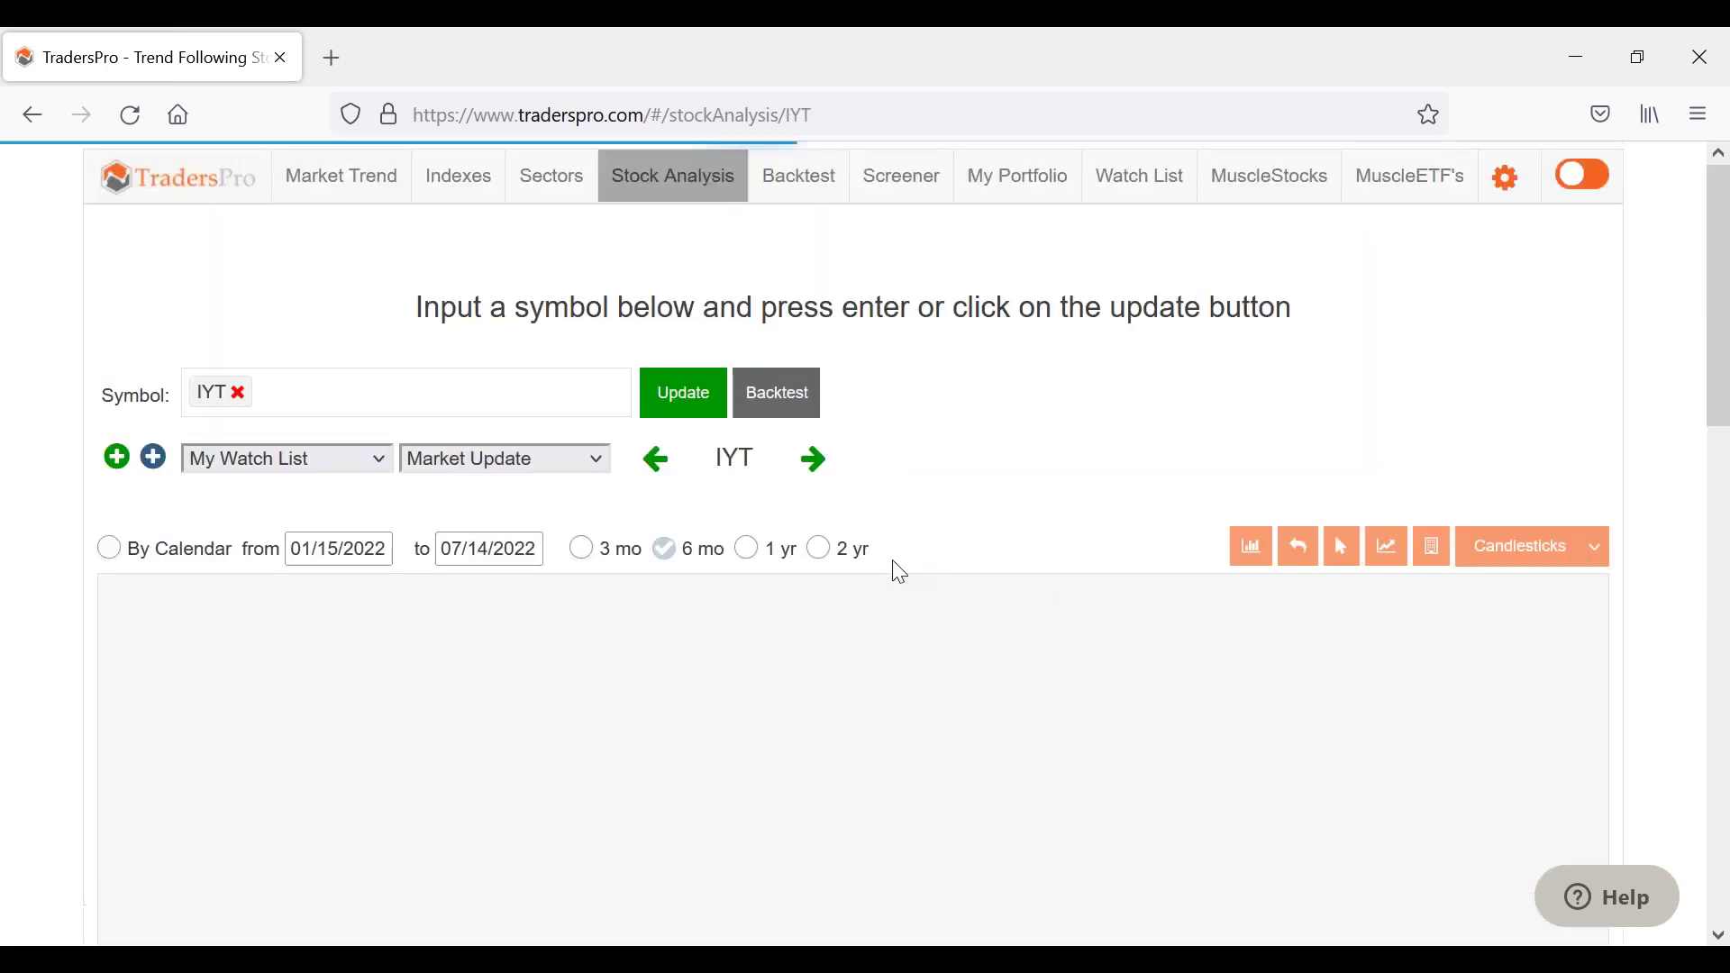
# Draw a support line on the IYT chart from the June low to the latest candle at about 205
pyautogui.scroll(-5, 895, 567)
pyautogui.scroll(-3, 904, 580)
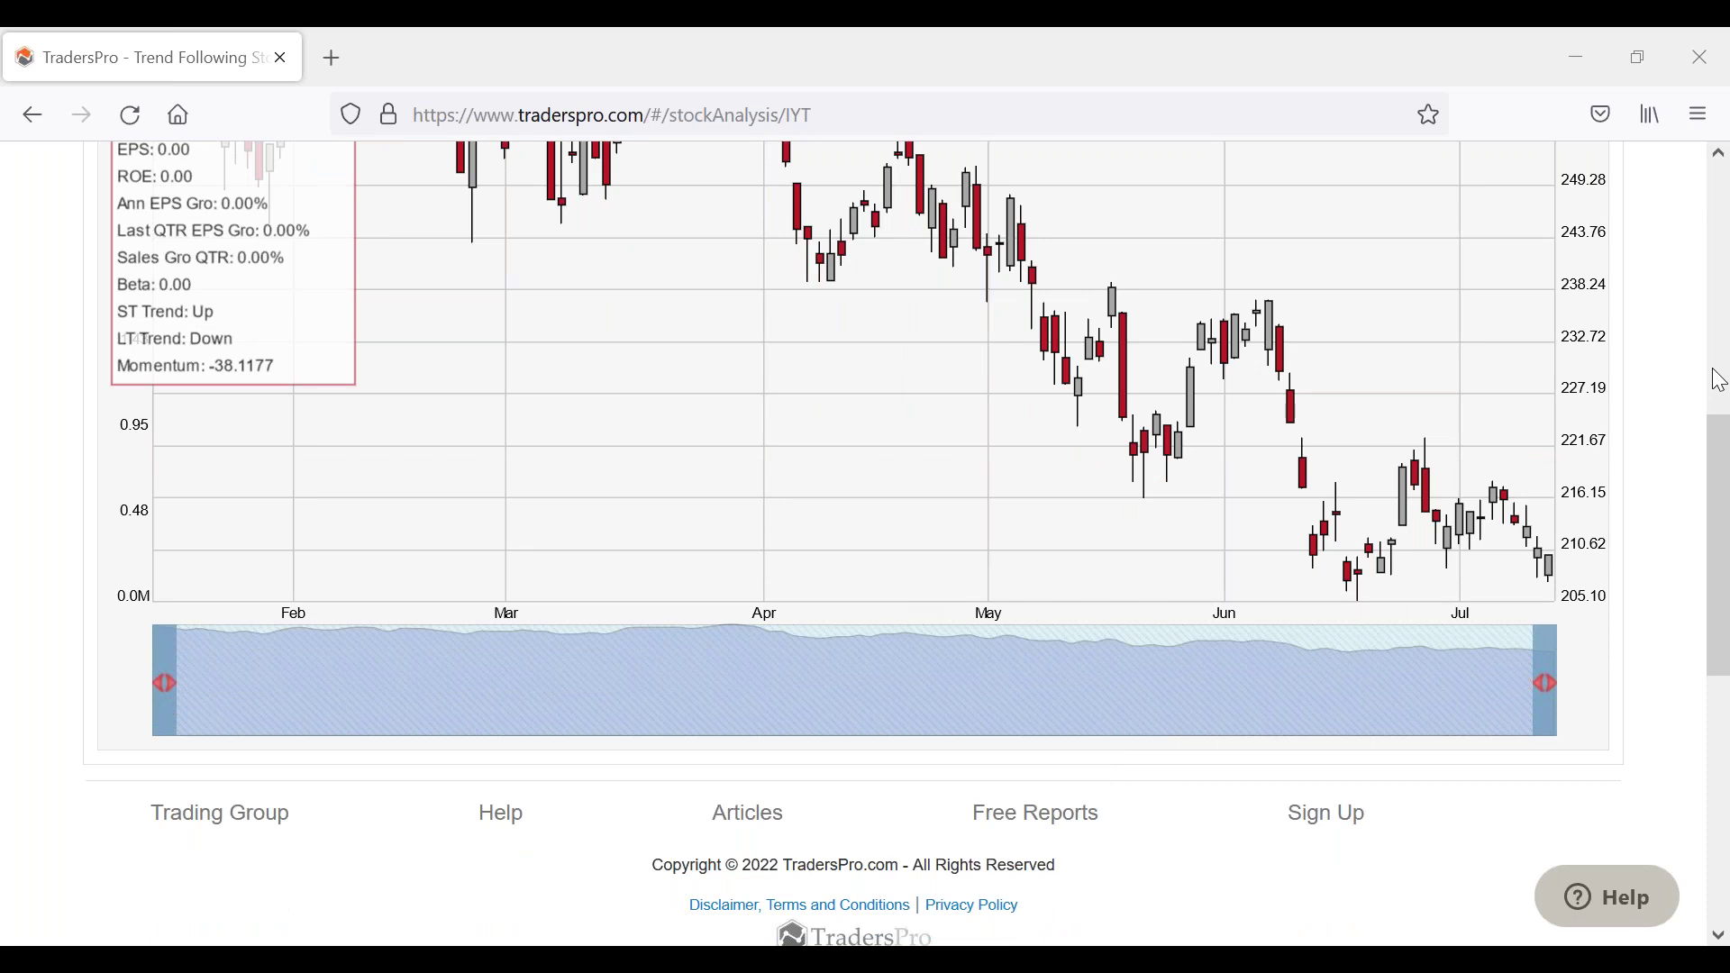
pyautogui.moveTo(1336, 597)
pyautogui.mouseDown()
pyautogui.moveTo(1572, 592)
pyautogui.moveTo(1464, 596)
pyautogui.mouseUp()
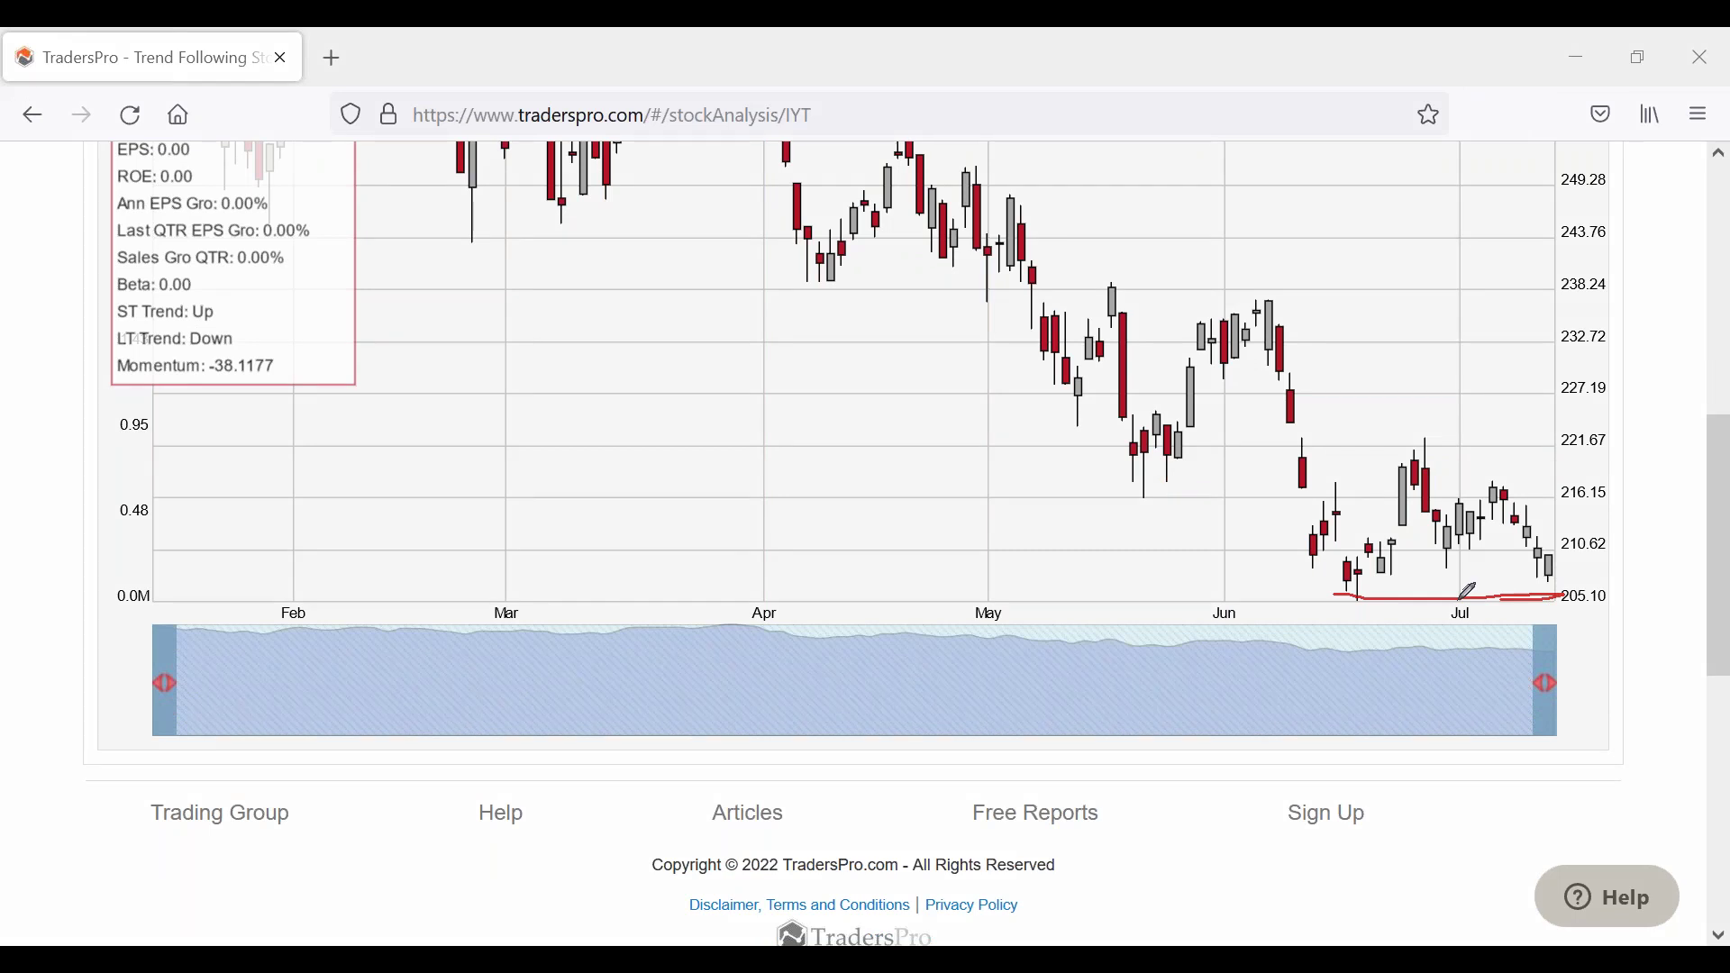
pyautogui.moveTo(1468, 591)
pyautogui.mouseDown()
pyautogui.moveTo(1338, 597)
pyautogui.moveTo(1358, 593)
pyautogui.mouseUp()
# Trace IYT's swings since the June low, clear the annotations, and redraw the support line with a cross at its end
pyautogui.moveTo(1361, 595)
pyautogui.mouseDown()
pyautogui.moveTo(1428, 455)
pyautogui.moveTo(1536, 577)
pyautogui.moveTo(1577, 423)
pyautogui.moveTo(1564, 616)
pyautogui.mouseUp()
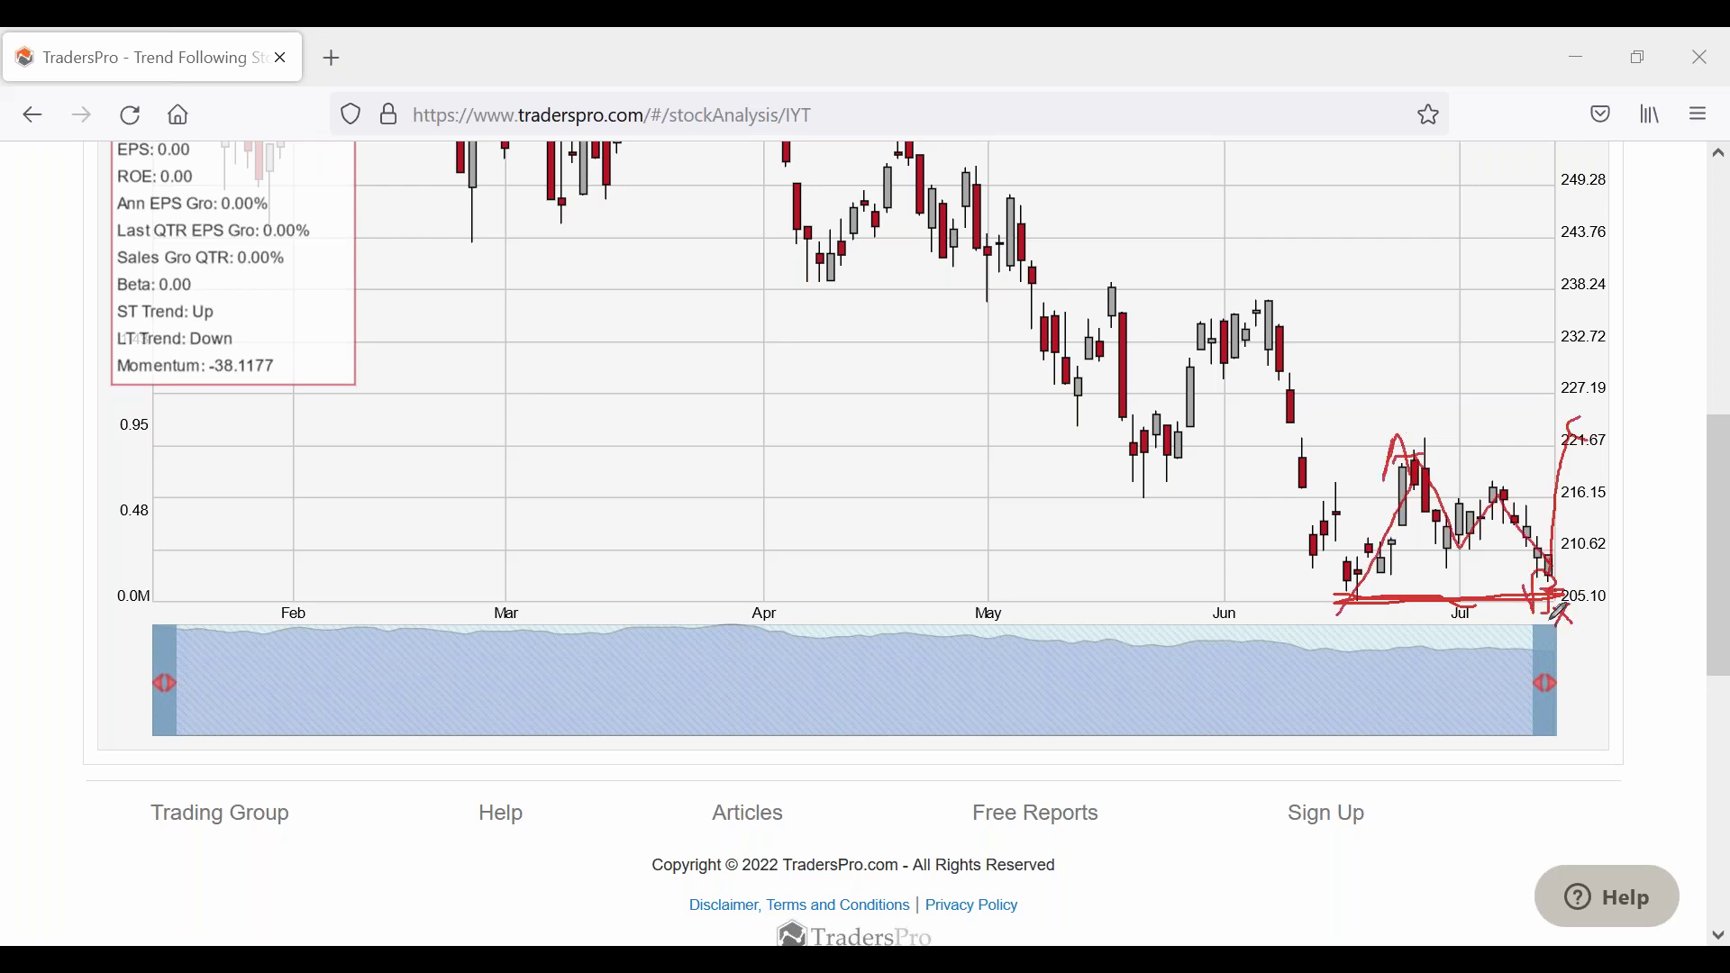
pyautogui.moveTo(1302, 591)
pyautogui.mouseDown()
pyautogui.moveTo(1475, 581)
pyautogui.moveTo(1306, 593)
pyautogui.mouseUp()
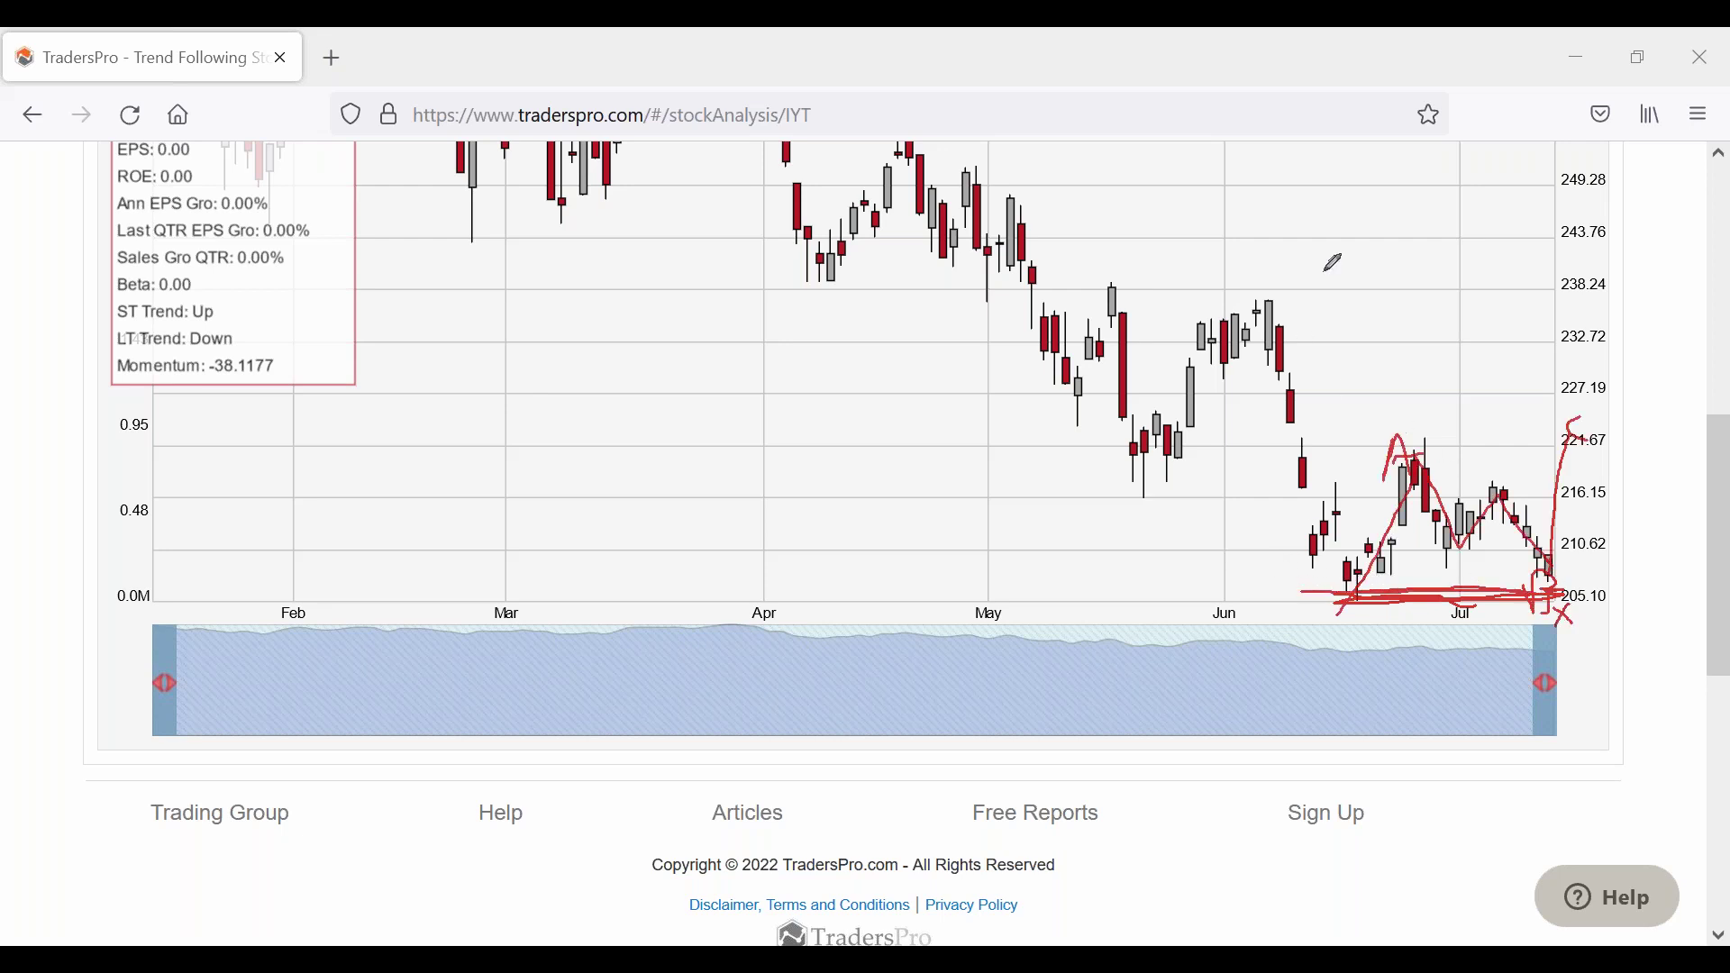
pyautogui.press('Escape')
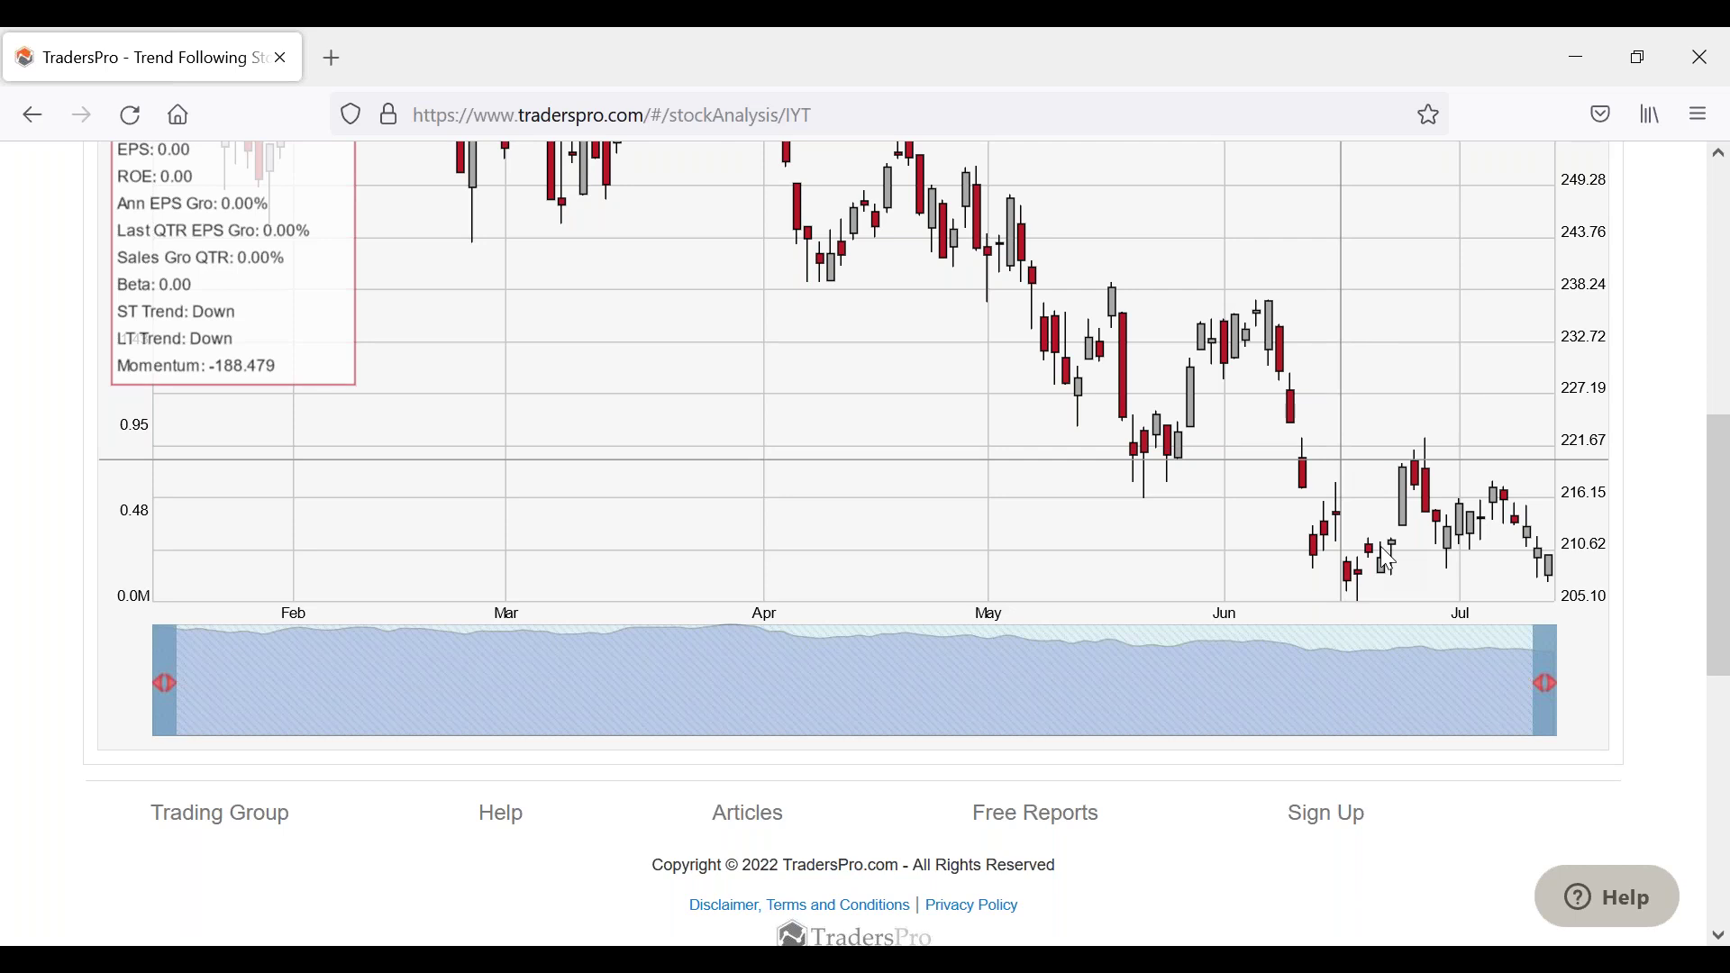
pyautogui.moveTo(1359, 597); pyautogui.dragTo(1559, 610)
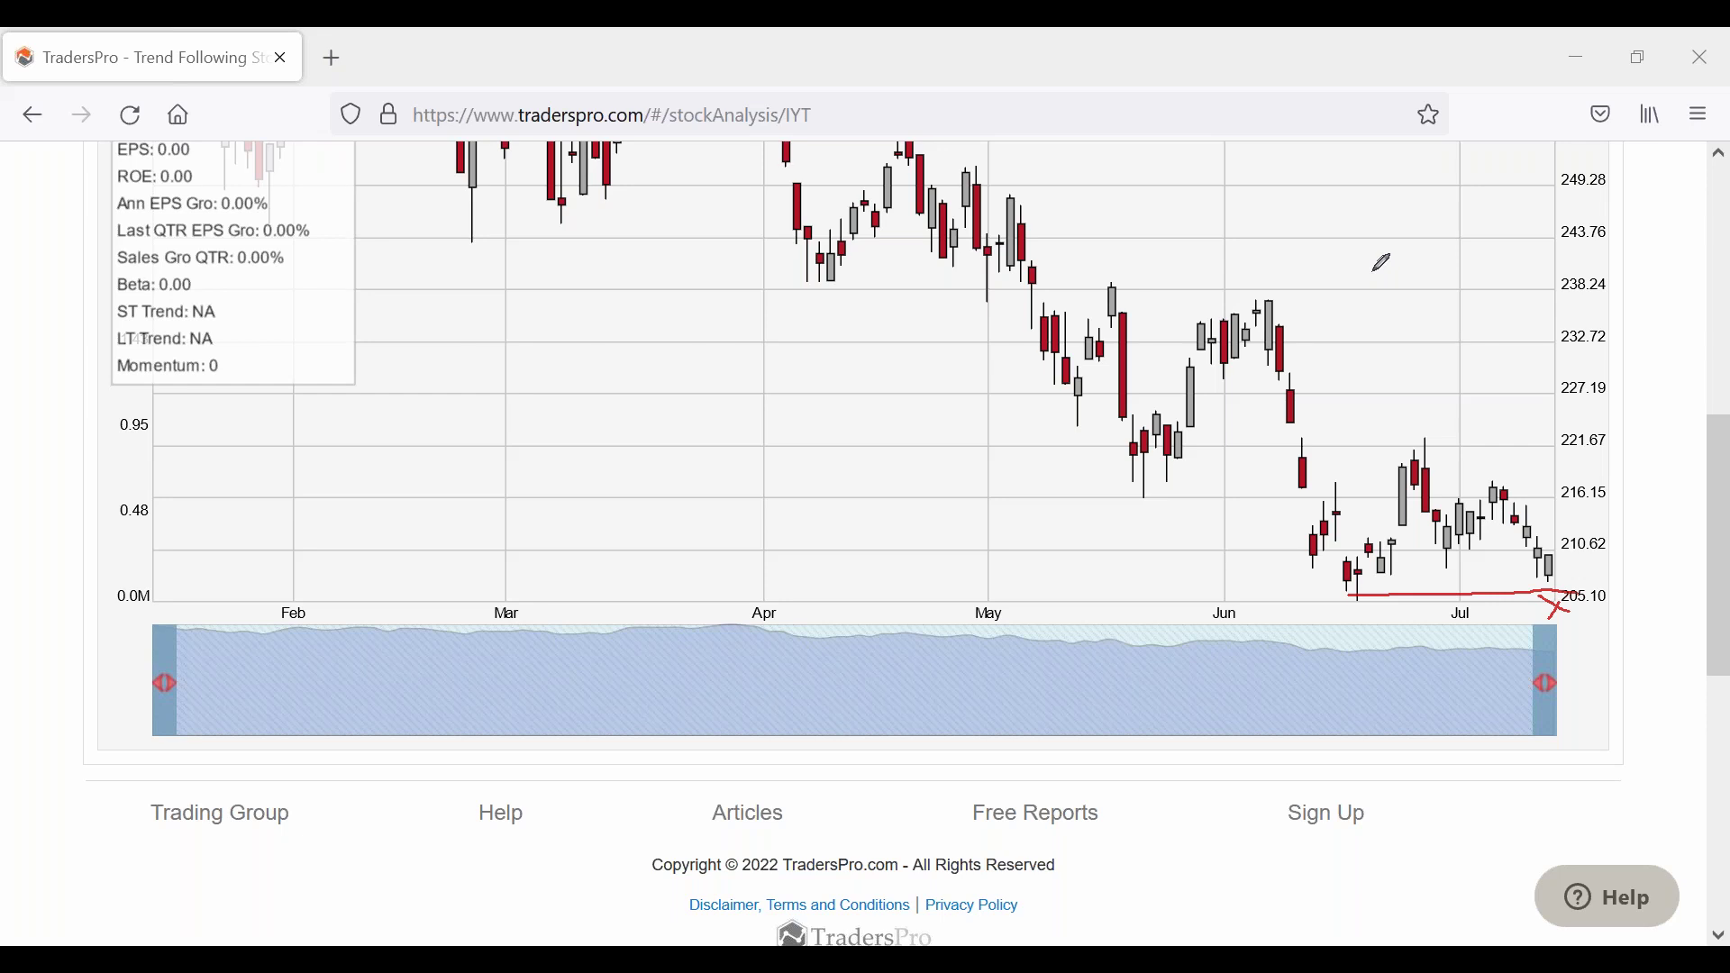
# Load the IWM chart and set its range to 2 years
pyautogui.scroll(8, 840, 520)
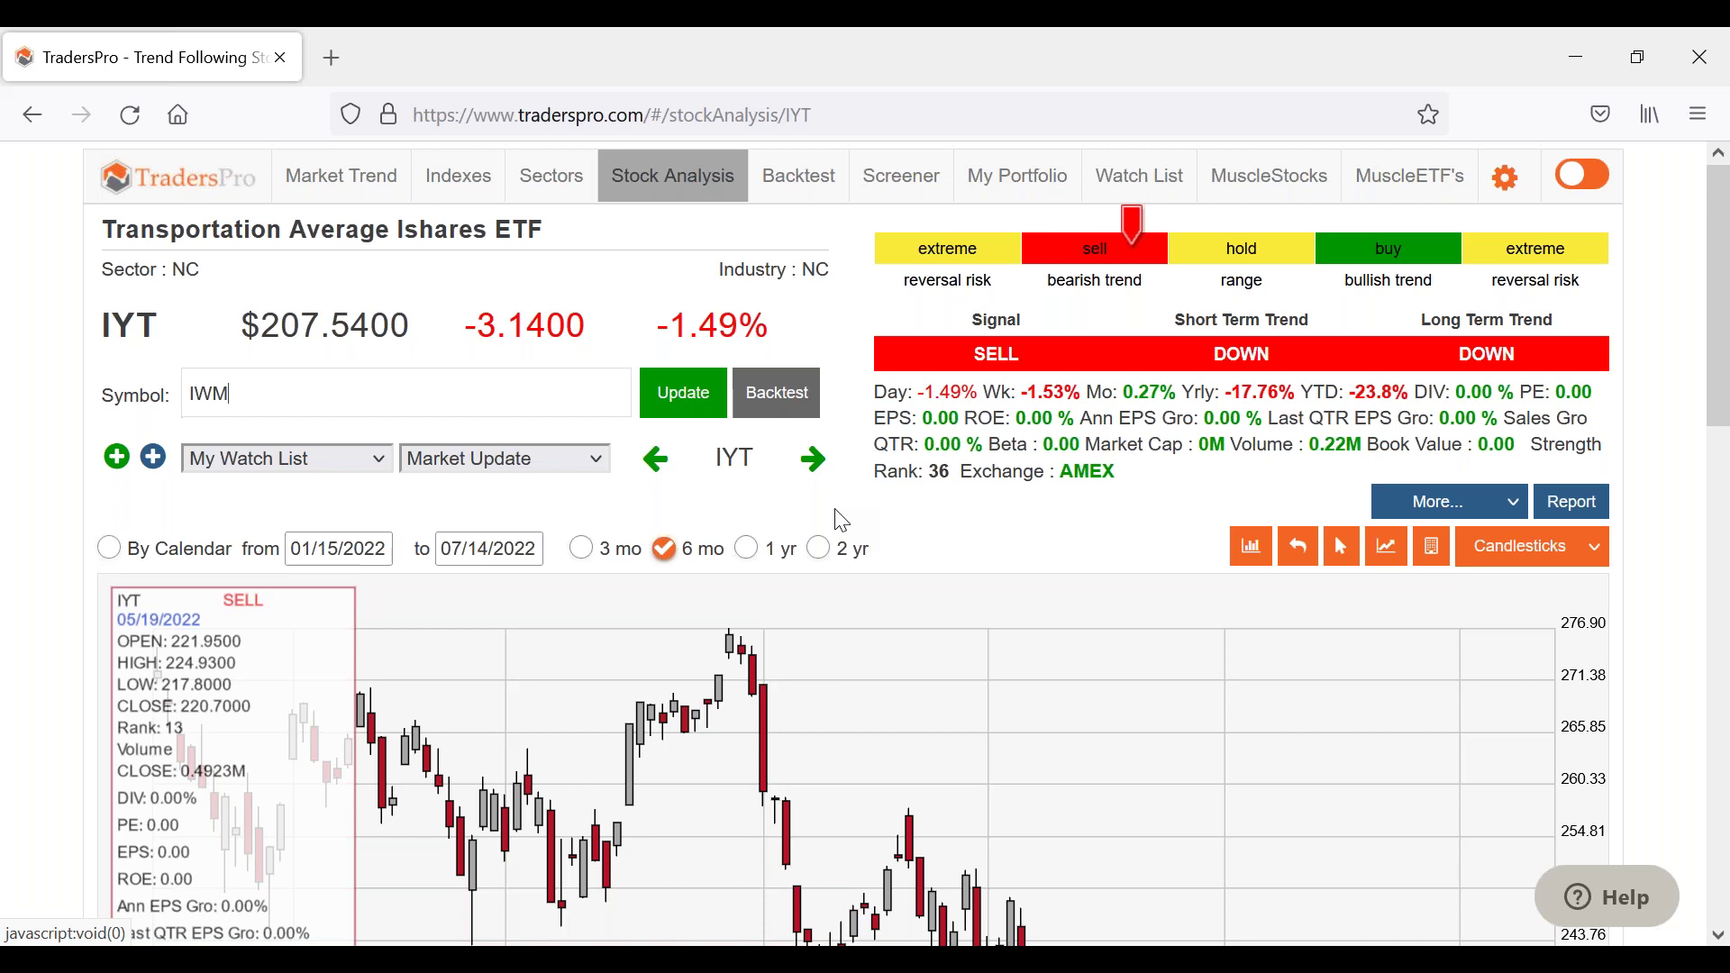
pyautogui.press('Return')
pyautogui.click(759, 554)
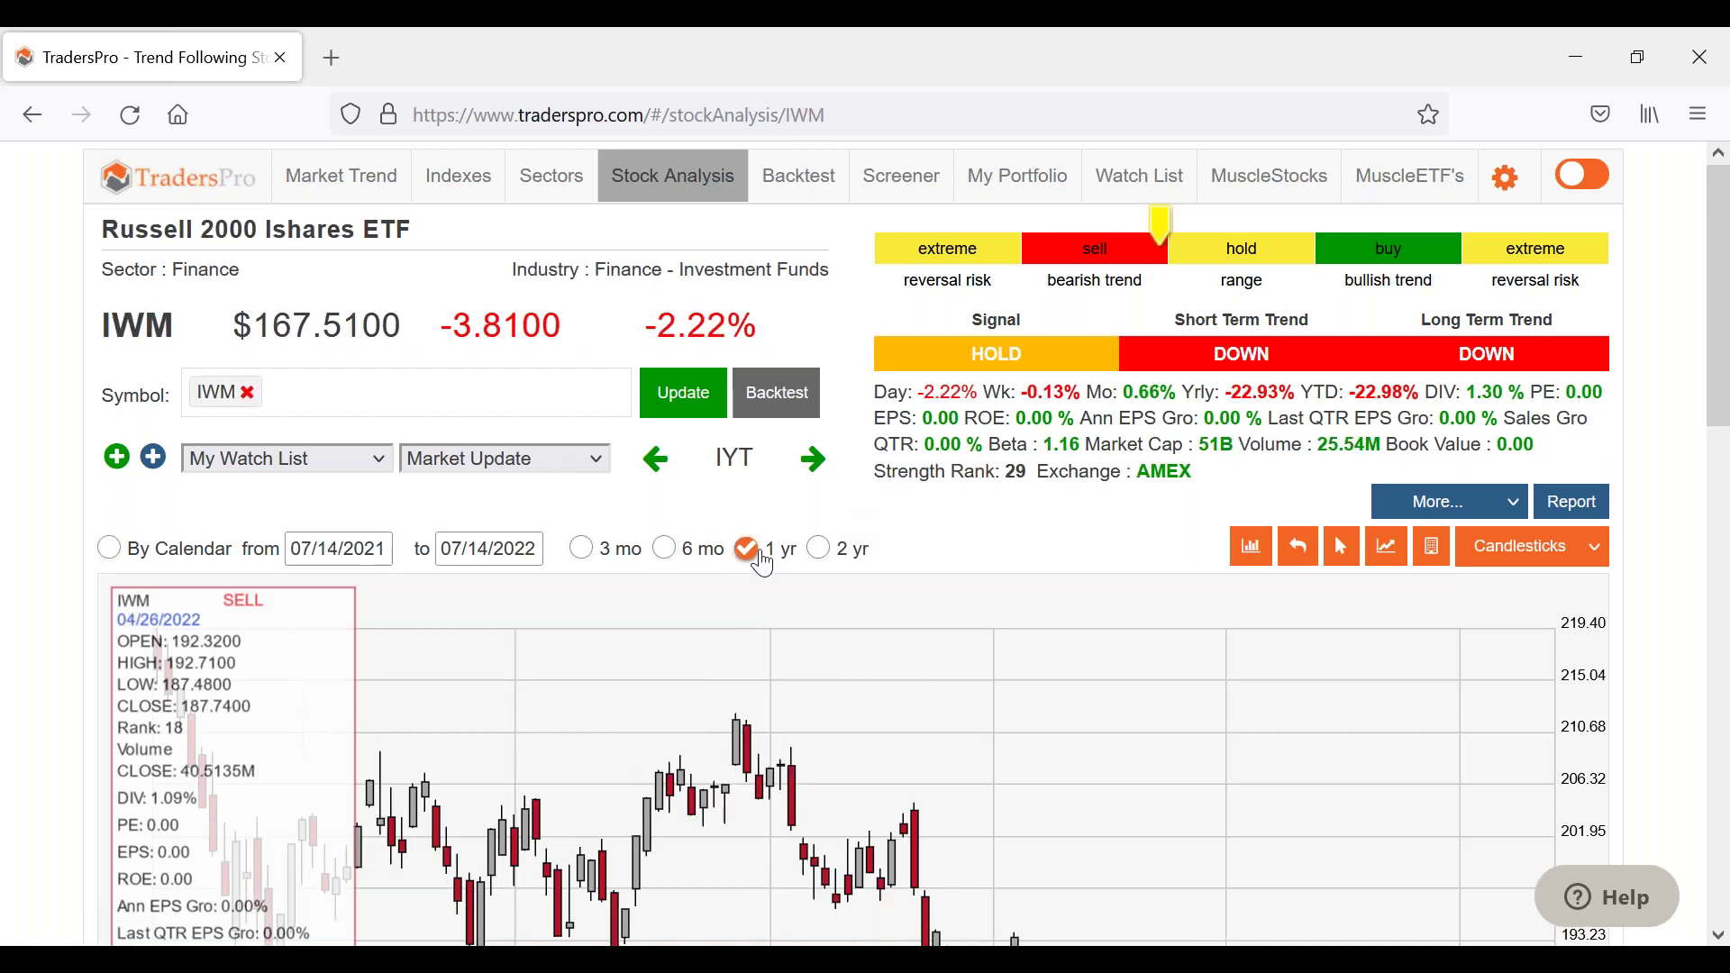
pyautogui.click(819, 548)
pyautogui.scroll(-3, 1094, 342)
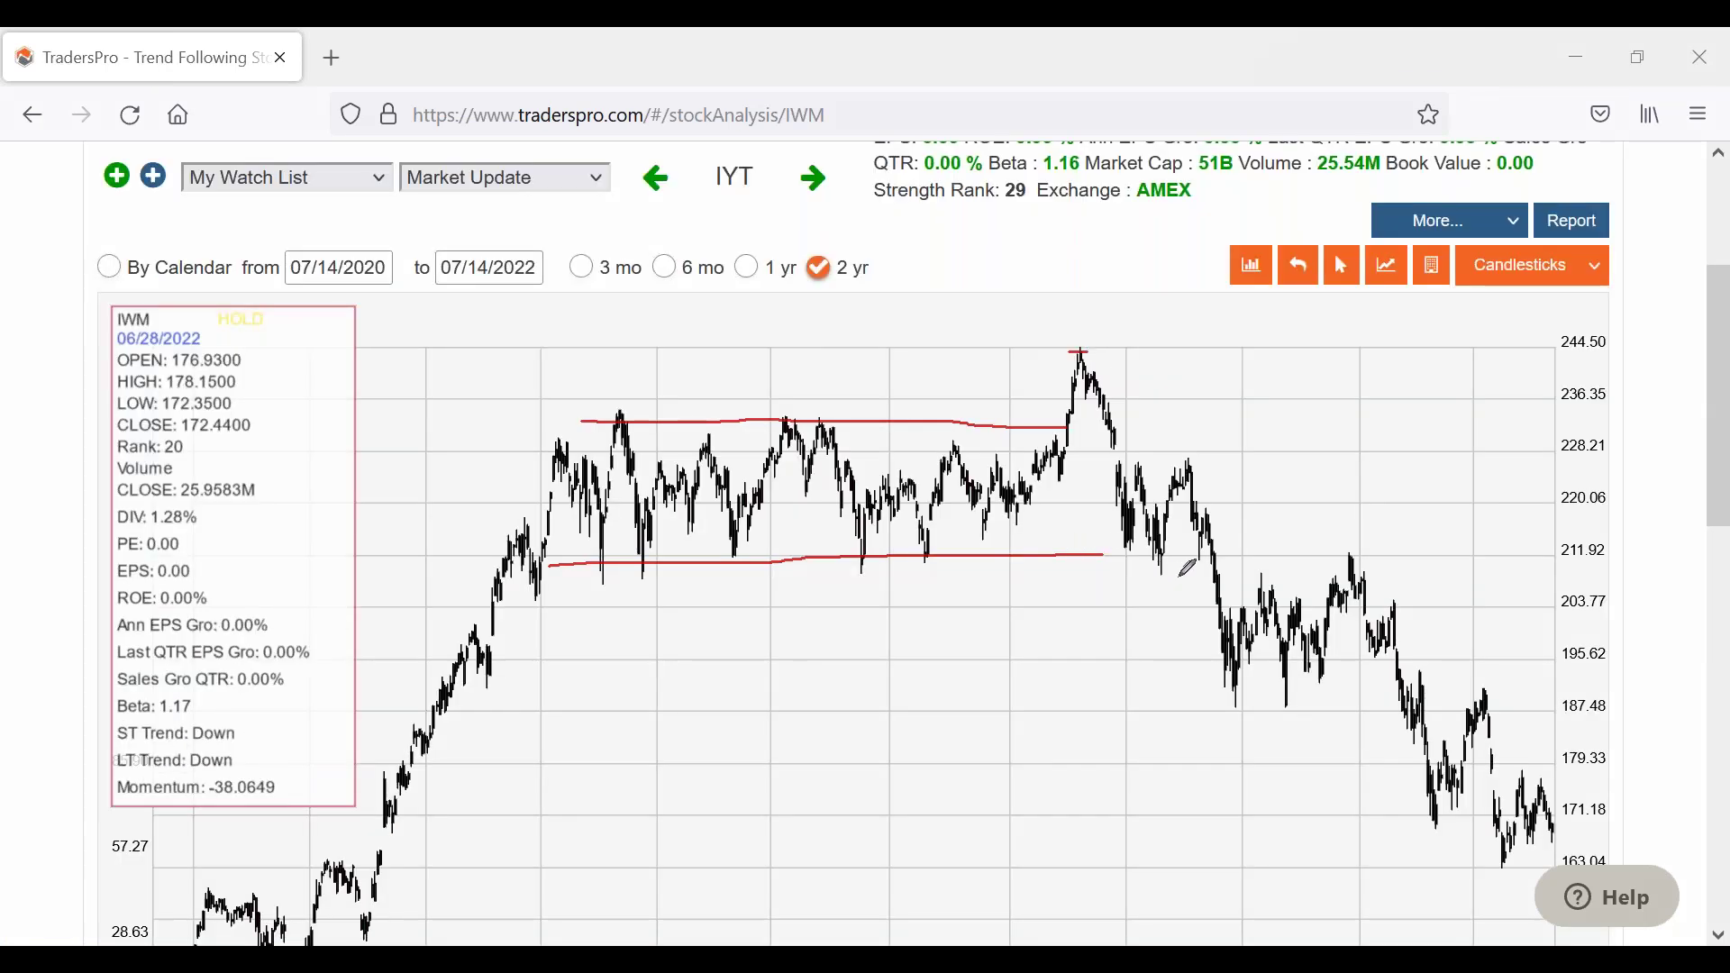
# Extend IWM's lower range boundary to the breakdown point, cross that point, and retrace the range's upper and lower boundaries
pyautogui.moveTo(1000, 545); pyautogui.dragTo(1198, 549)
pyautogui.moveTo(1204, 538); pyautogui.dragTo(1201, 590)
pyautogui.moveTo(1203, 563); pyautogui.dragTo(1225, 584)
pyautogui.moveTo(635, 420); pyautogui.dragTo(784, 419)
pyautogui.moveTo(631, 551); pyautogui.dragTo(1012, 552)
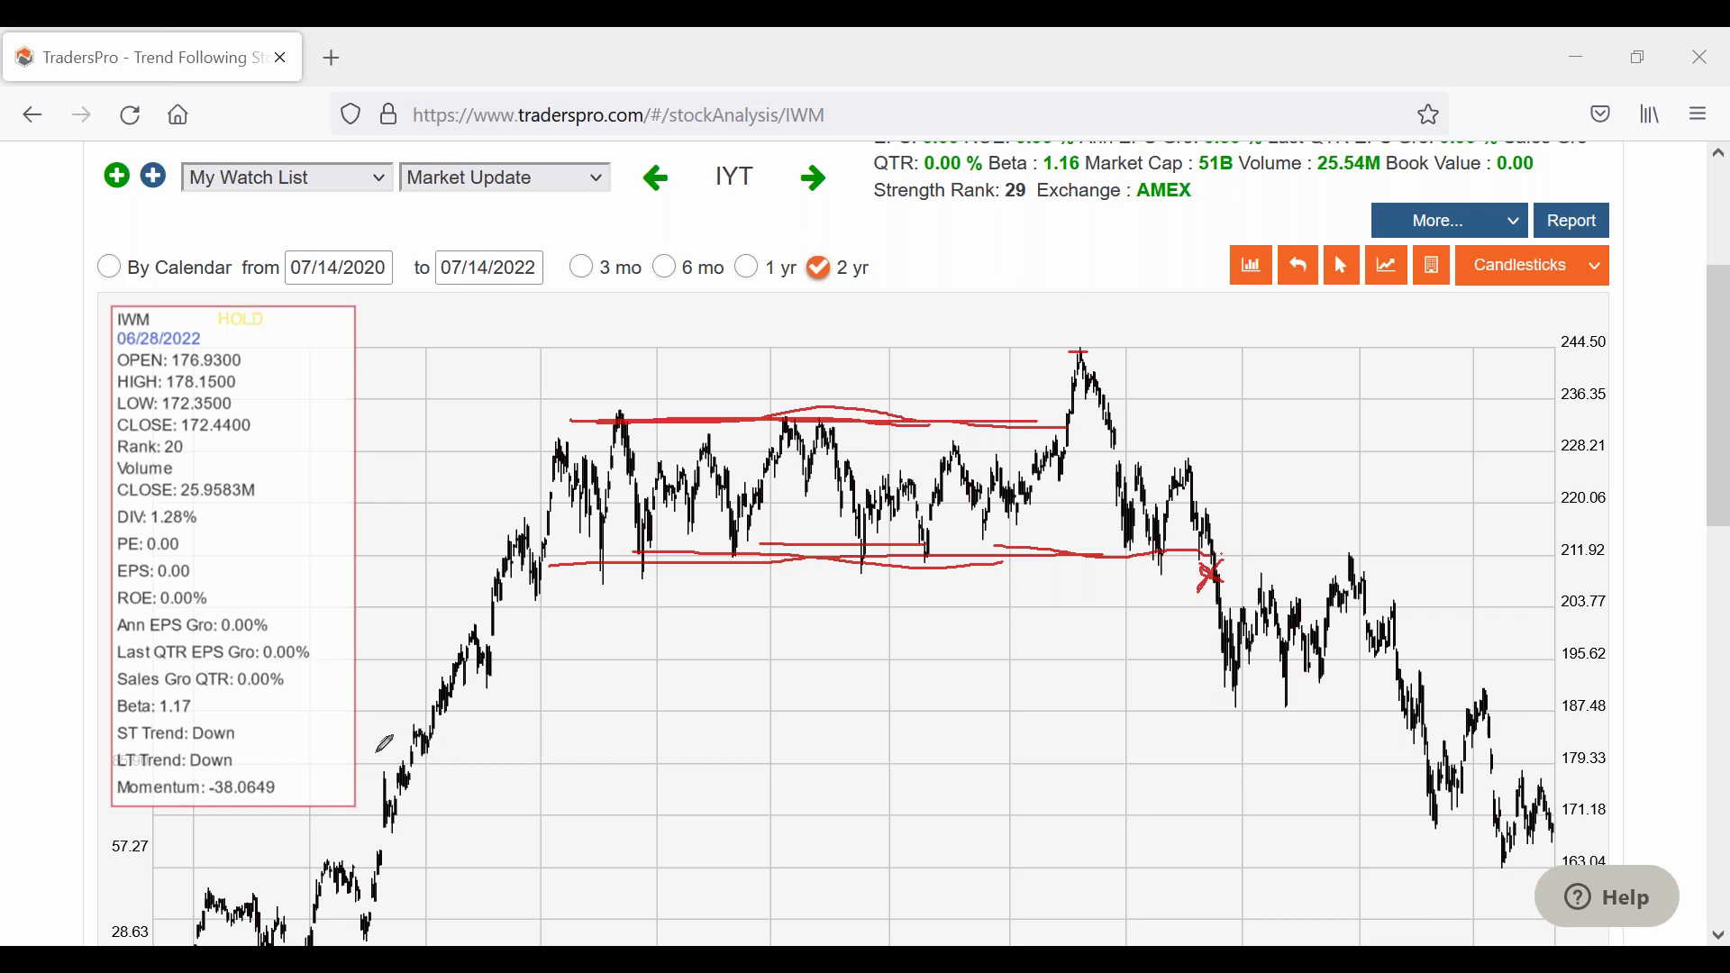
# Draw an upward arrow along IWM's rally from November 2020 to the February 2021 highs
pyautogui.moveTo(351, 921); pyautogui.dragTo(436, 739)
pyautogui.moveTo(451, 714); pyautogui.dragTo(537, 438)
pyautogui.moveTo(505, 467); pyautogui.dragTo(538, 482)
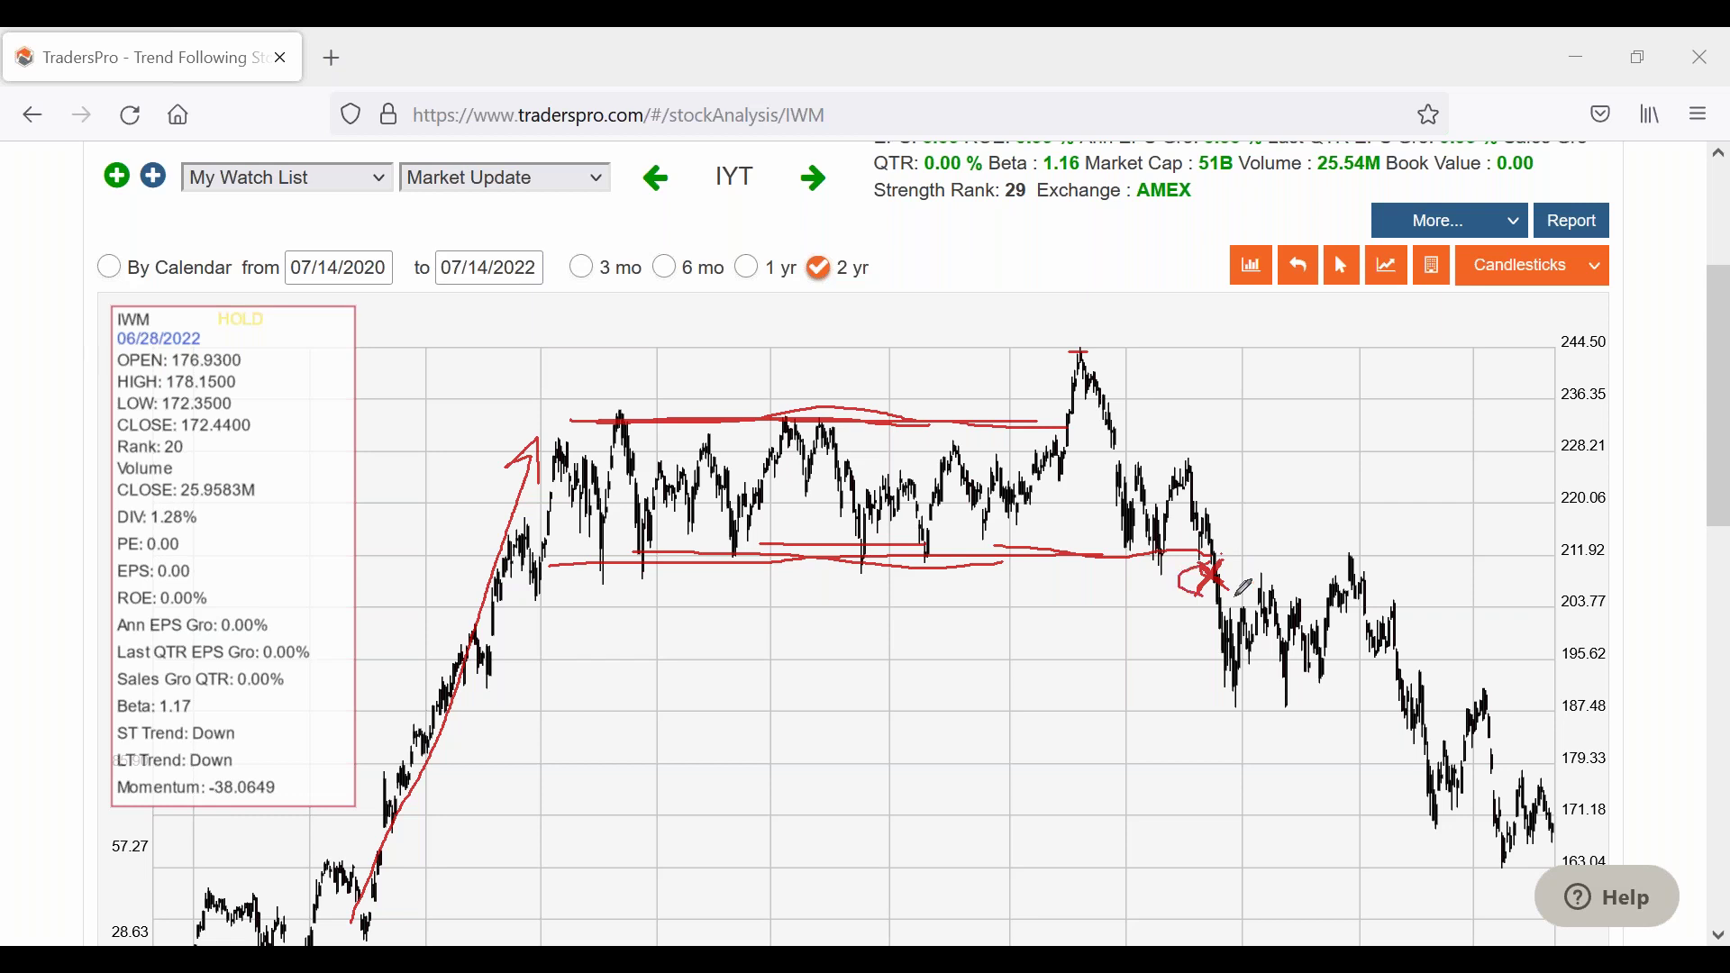
# Draw a resistance line across IWM's June high and an upward arrow from the latest price to about 195
pyautogui.scroll(-3, 1575, 365)
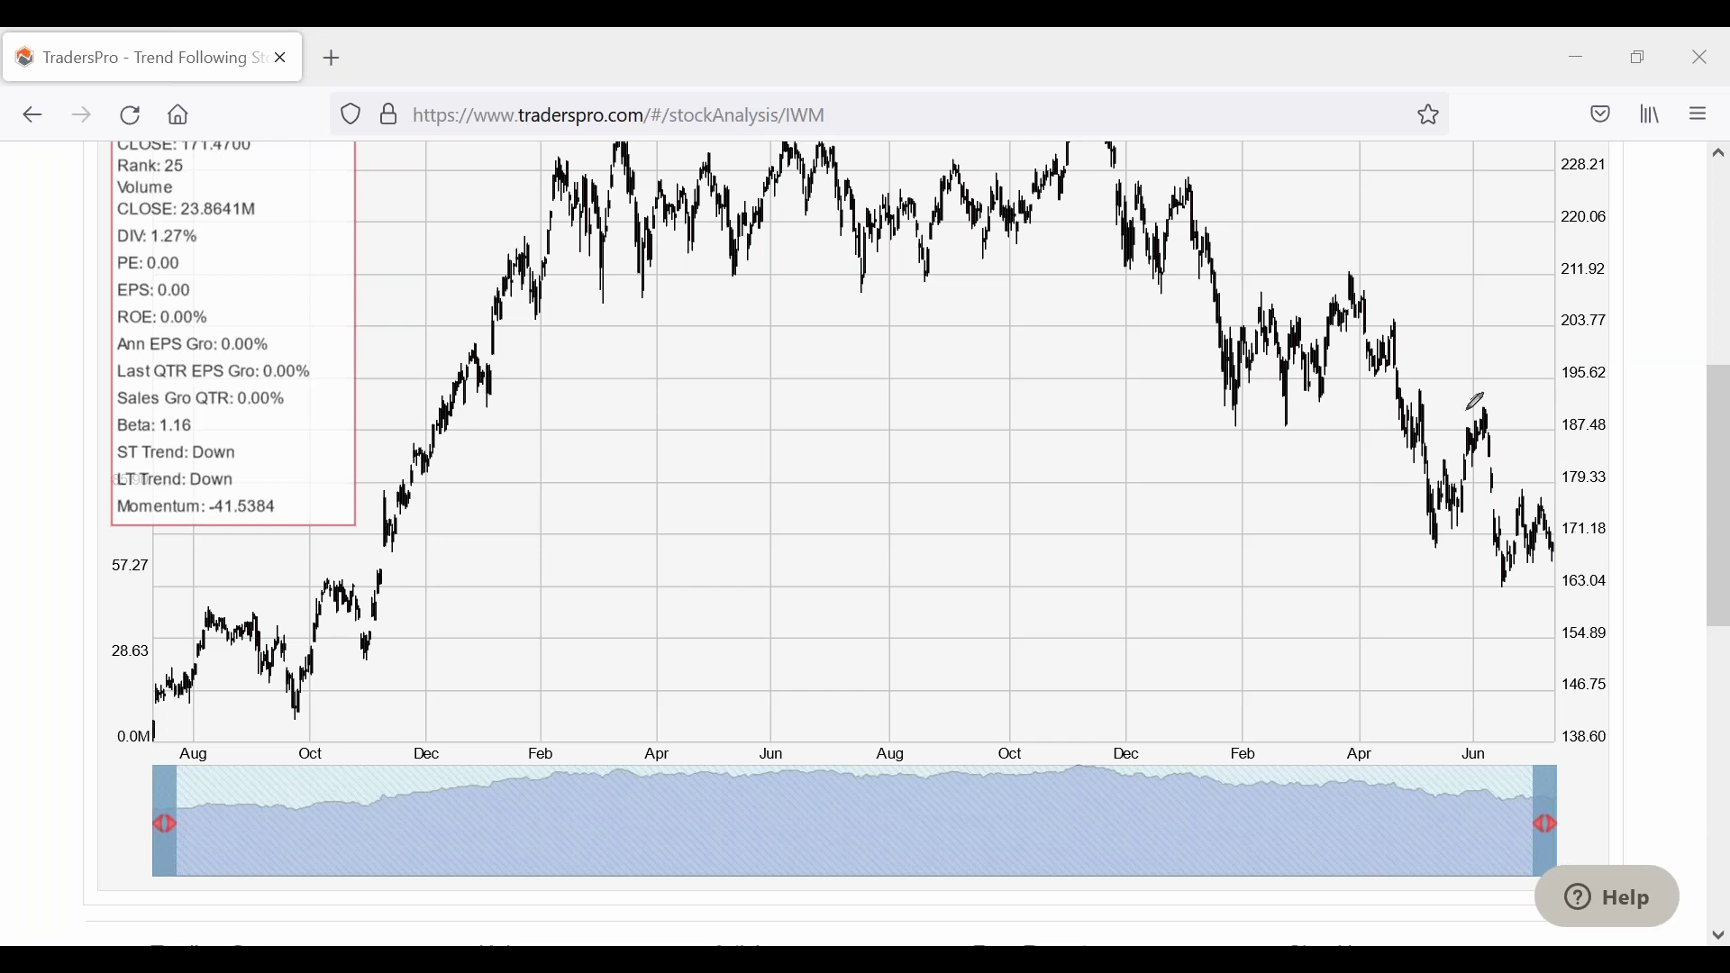
pyautogui.moveTo(1470, 409); pyautogui.dragTo(1554, 411)
pyautogui.moveTo(1563, 540); pyautogui.dragTo(1594, 383)
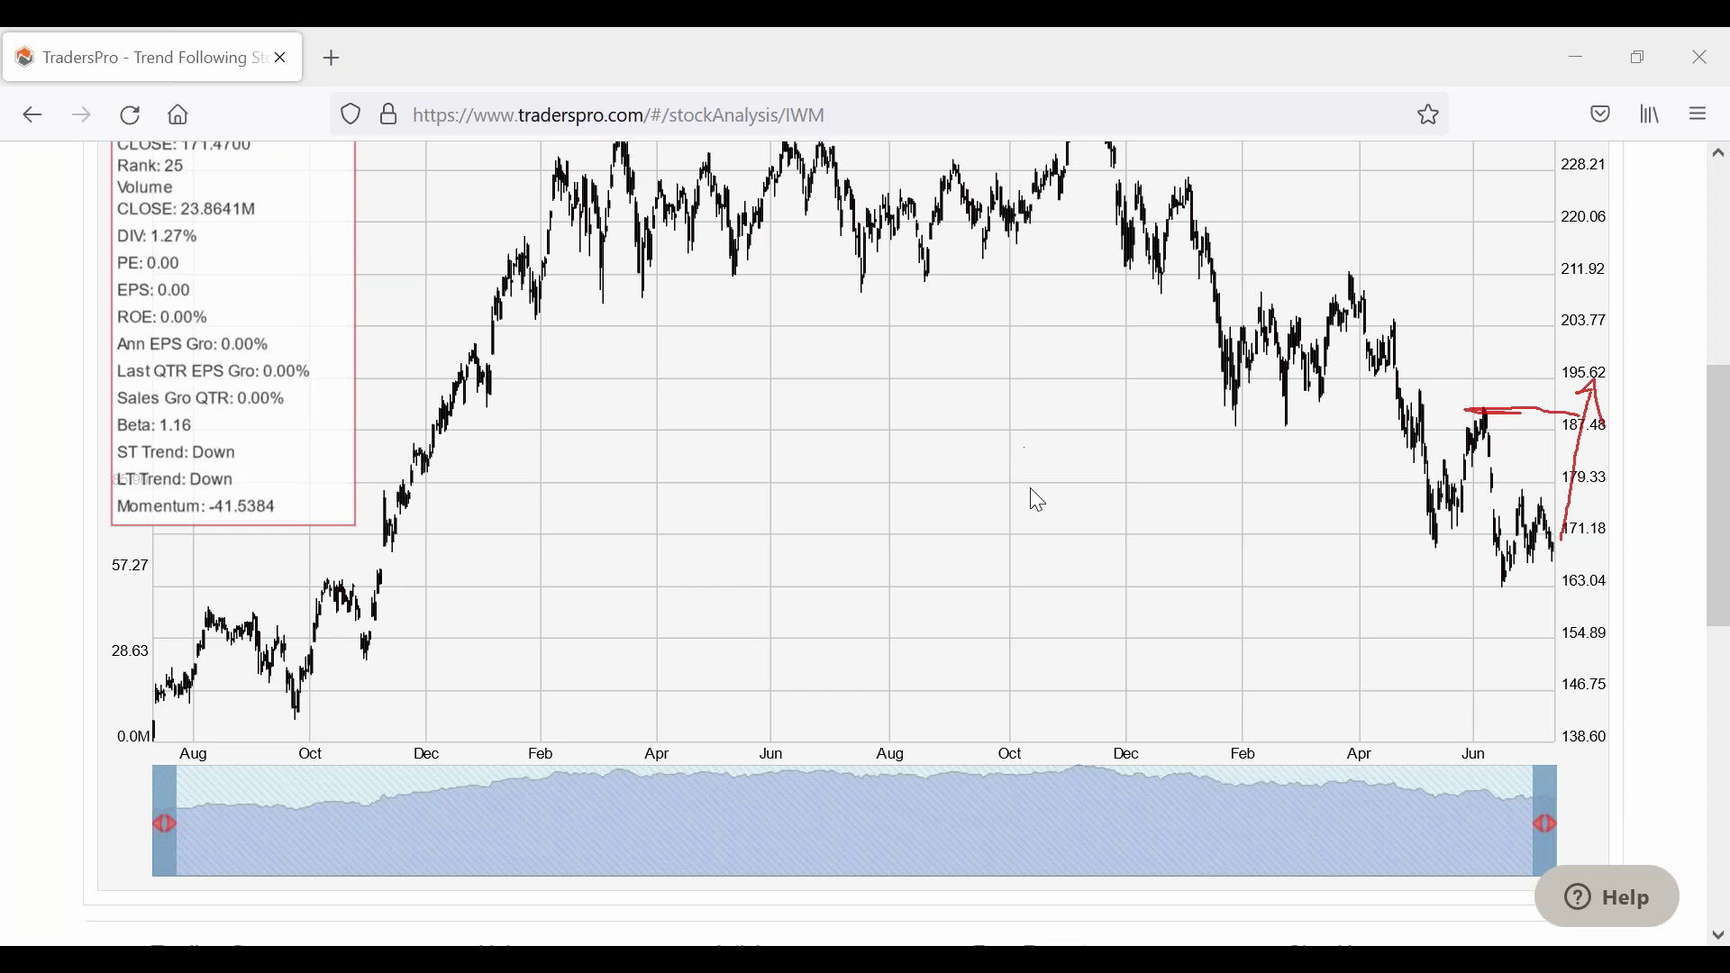
# Draw a support line across IWM's June low, extending it past the latest price
pyautogui.moveTo(1474, 584); pyautogui.dragTo(1562, 586)
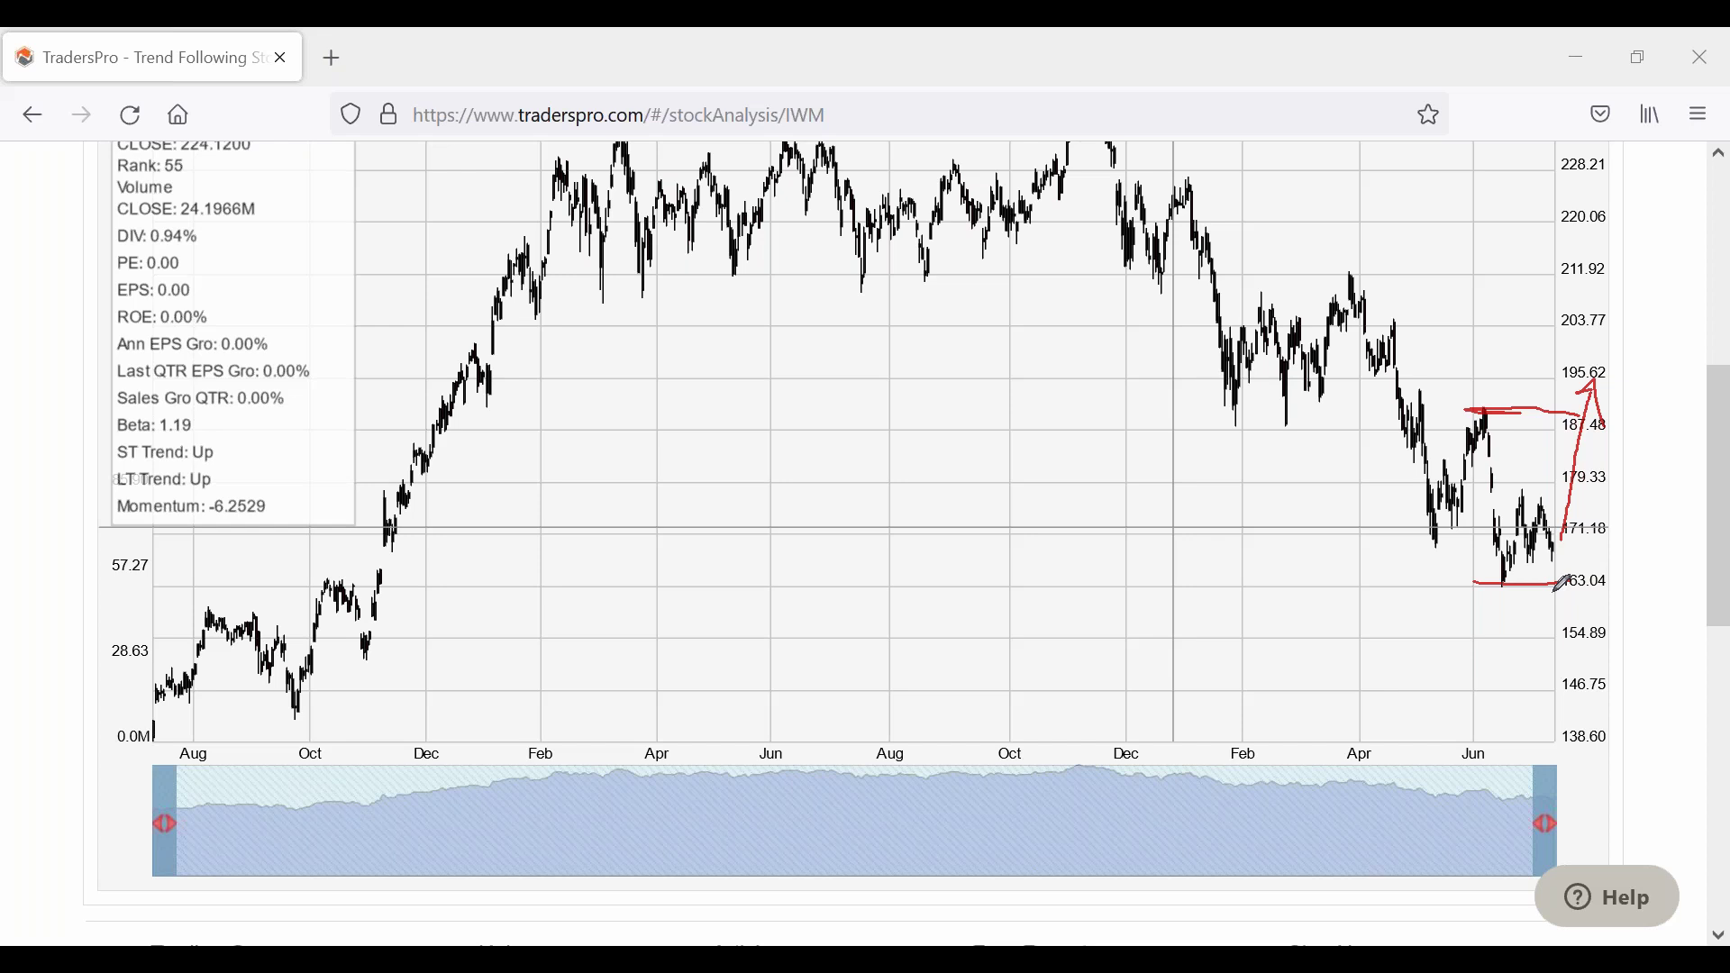
pyautogui.moveTo(1556, 595); pyautogui.dragTo(1565, 602)
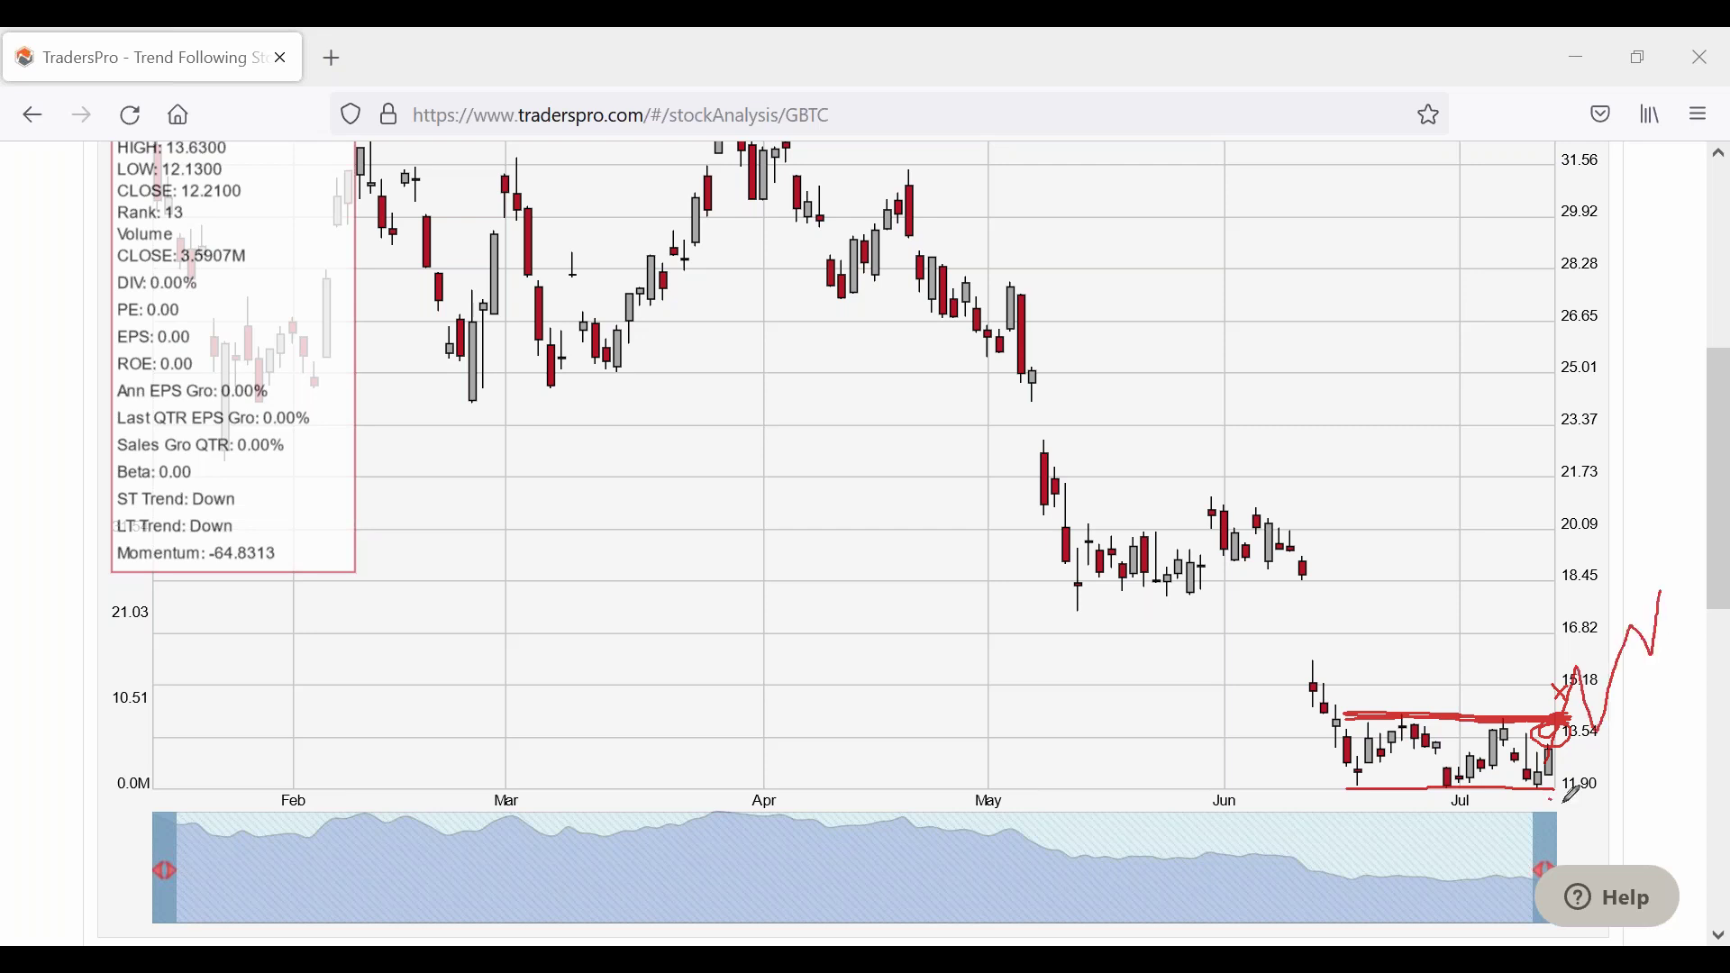
# Open the portfolio and examine the account summary, allocation chart and current holdings
pyautogui.scroll(6, 1364, 513)
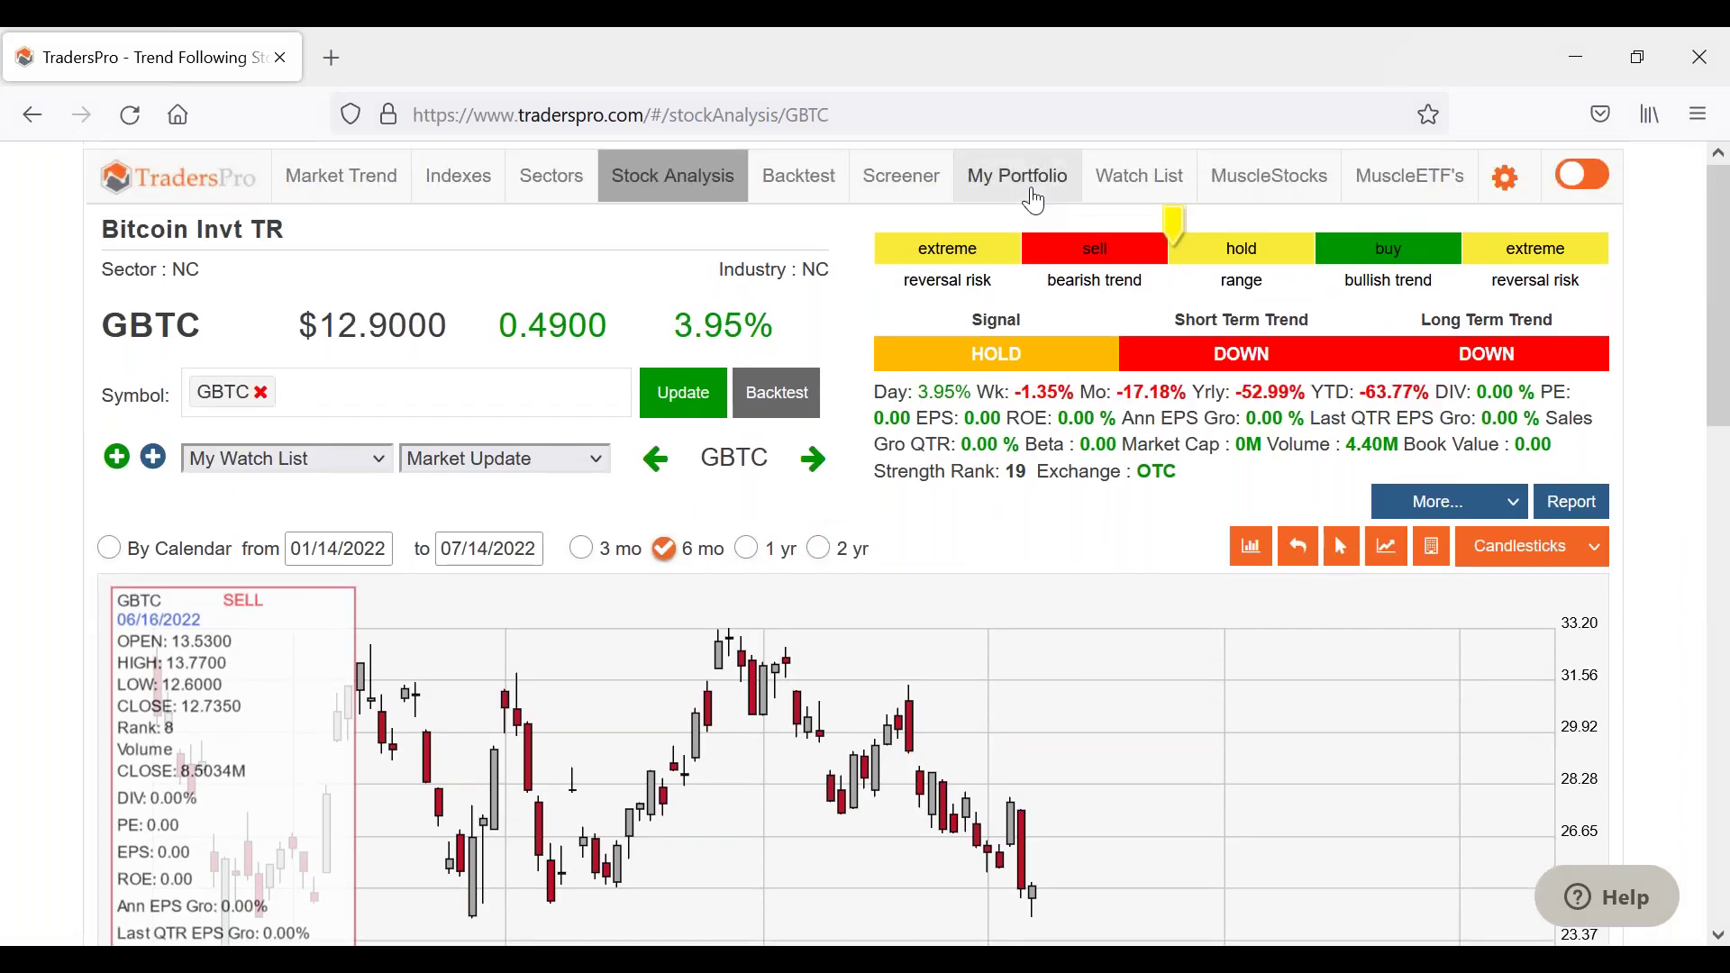
pyautogui.click(1035, 200)
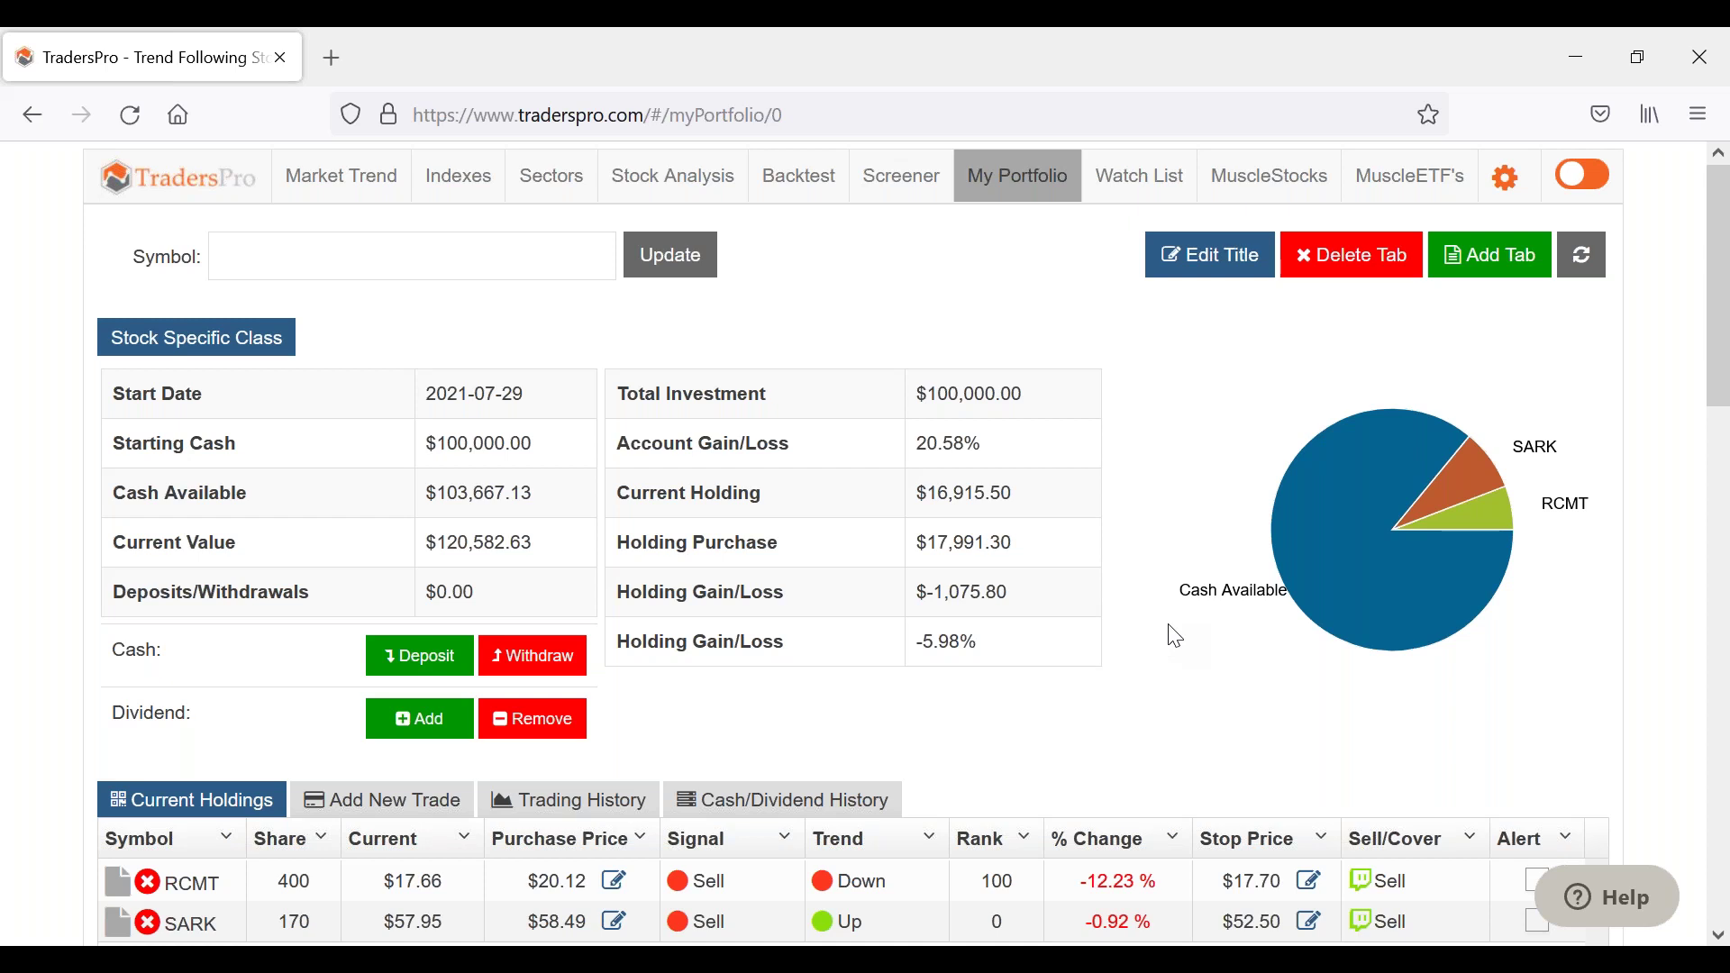
pyautogui.moveTo(1399, 573)
pyautogui.scroll(-1, 1186, 721)
pyautogui.scroll(1, 1181, 718)
pyautogui.scroll(-3, 1159, 548)
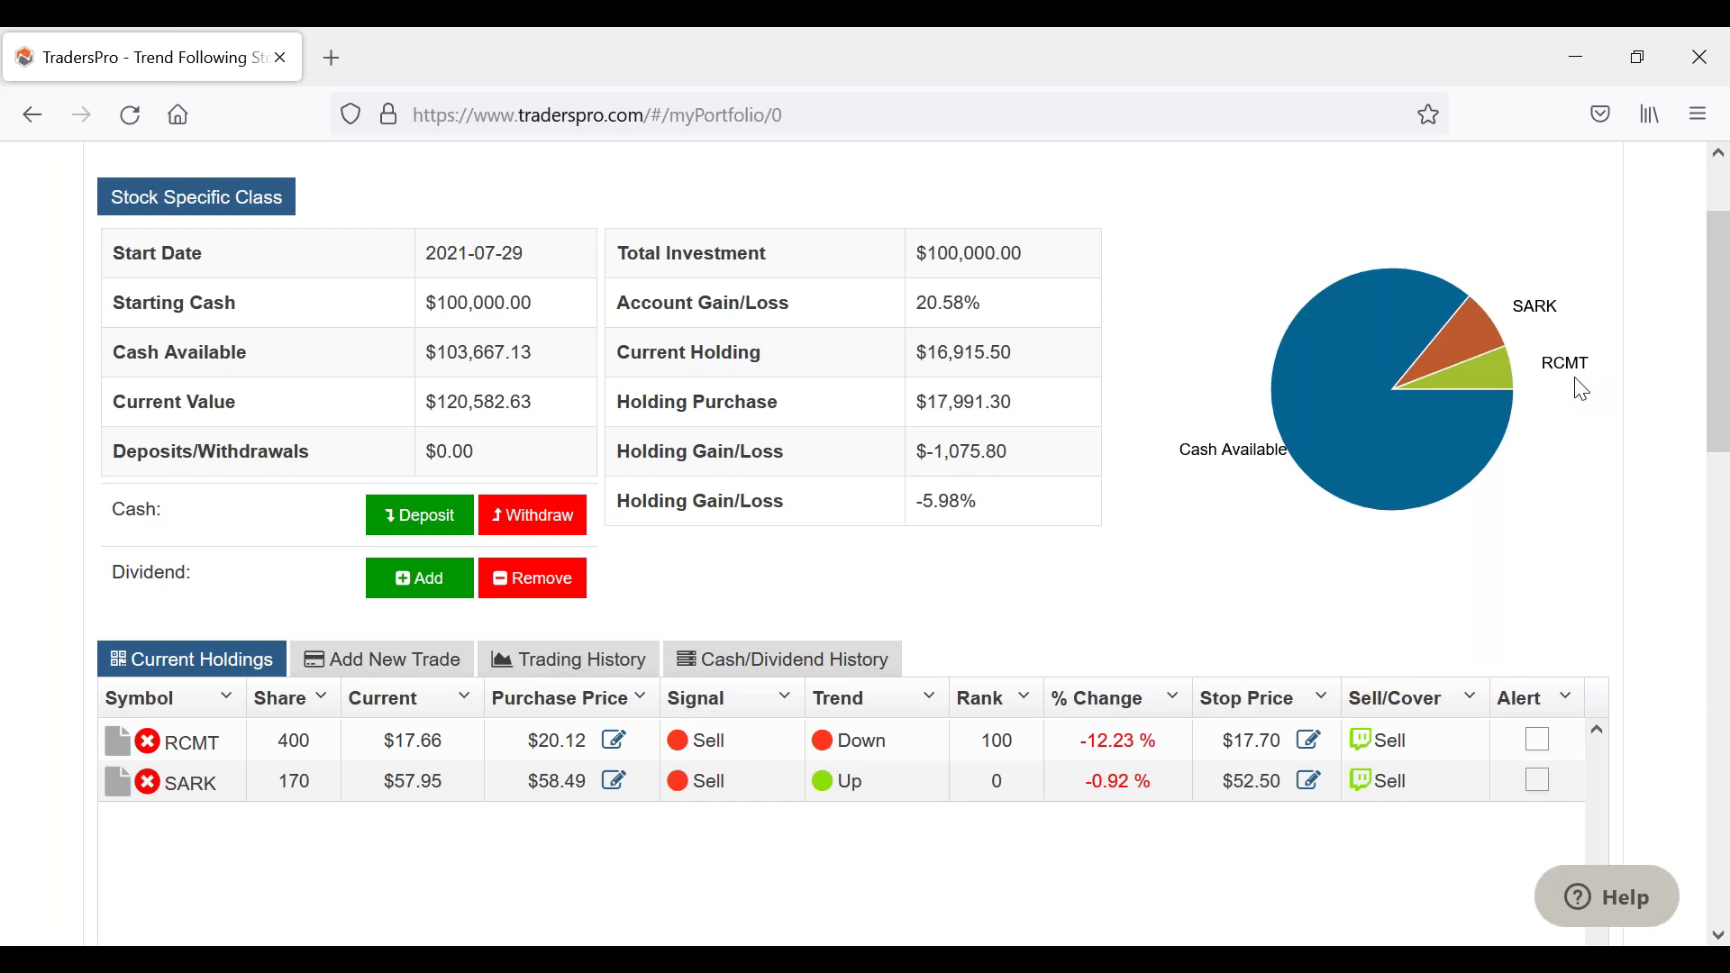
# Open RCMT's chart, draw a support line under its recent low, circle the latest candles, and clear the drawings
pyautogui.click(1496, 376)
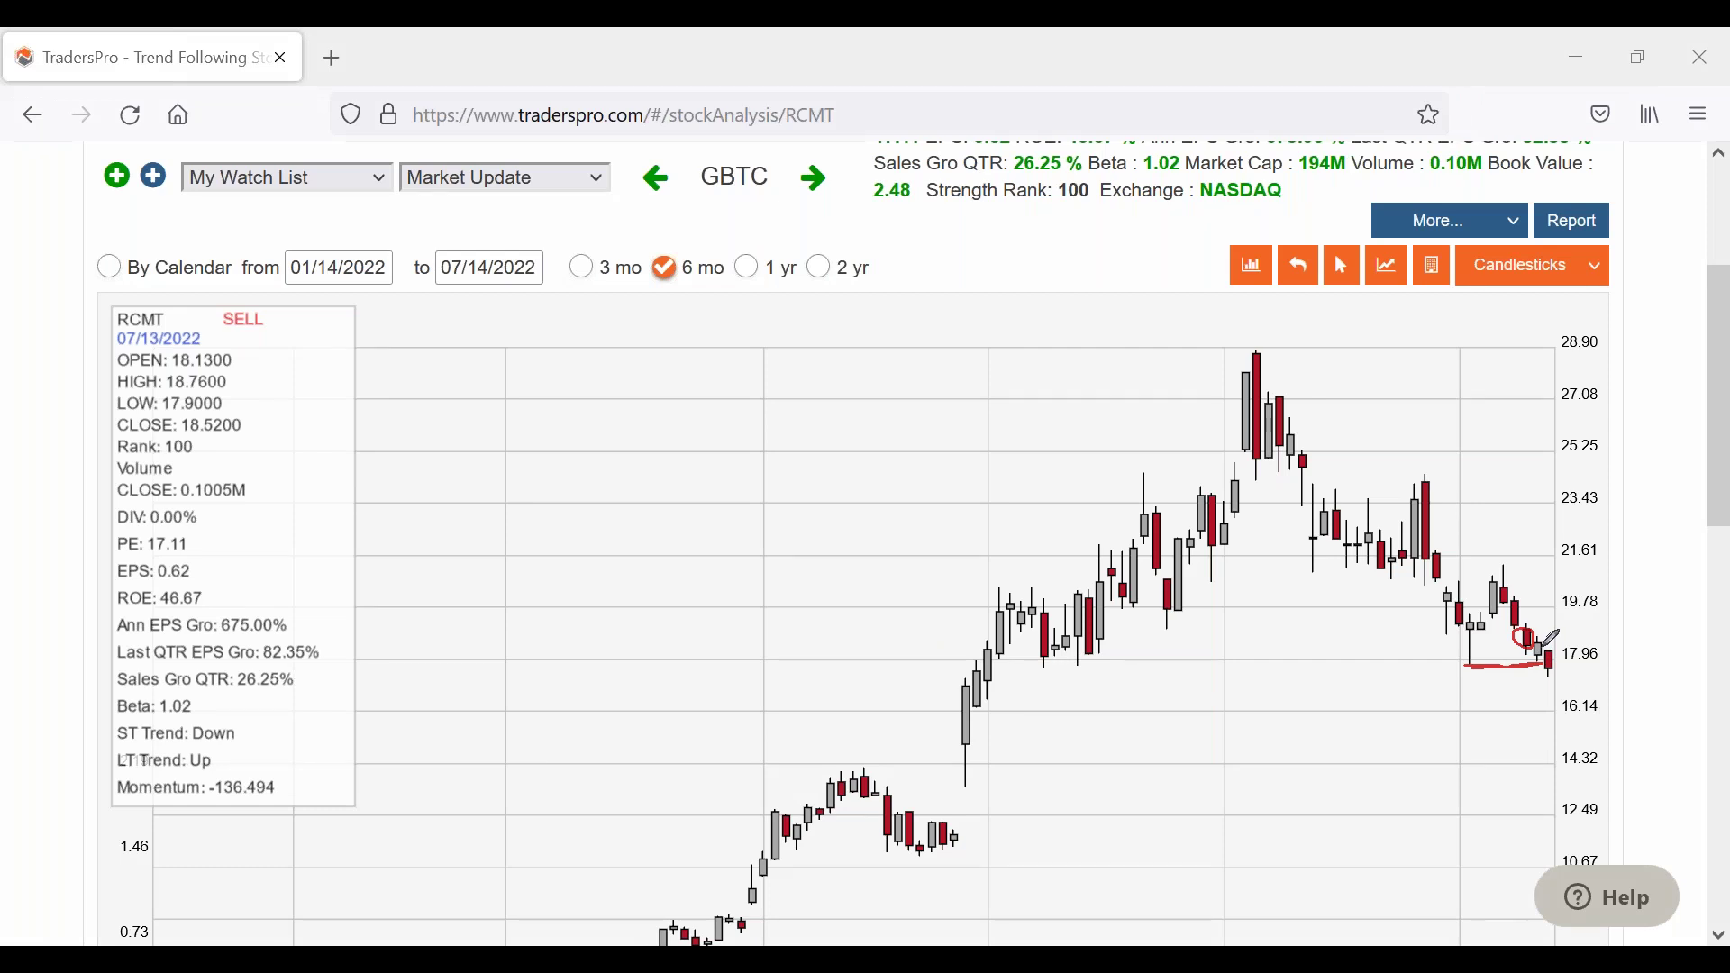
pyautogui.moveTo(1538, 649); pyautogui.dragTo(1462, 669)
pyautogui.moveTo(1542, 662); pyautogui.dragTo(1546, 656)
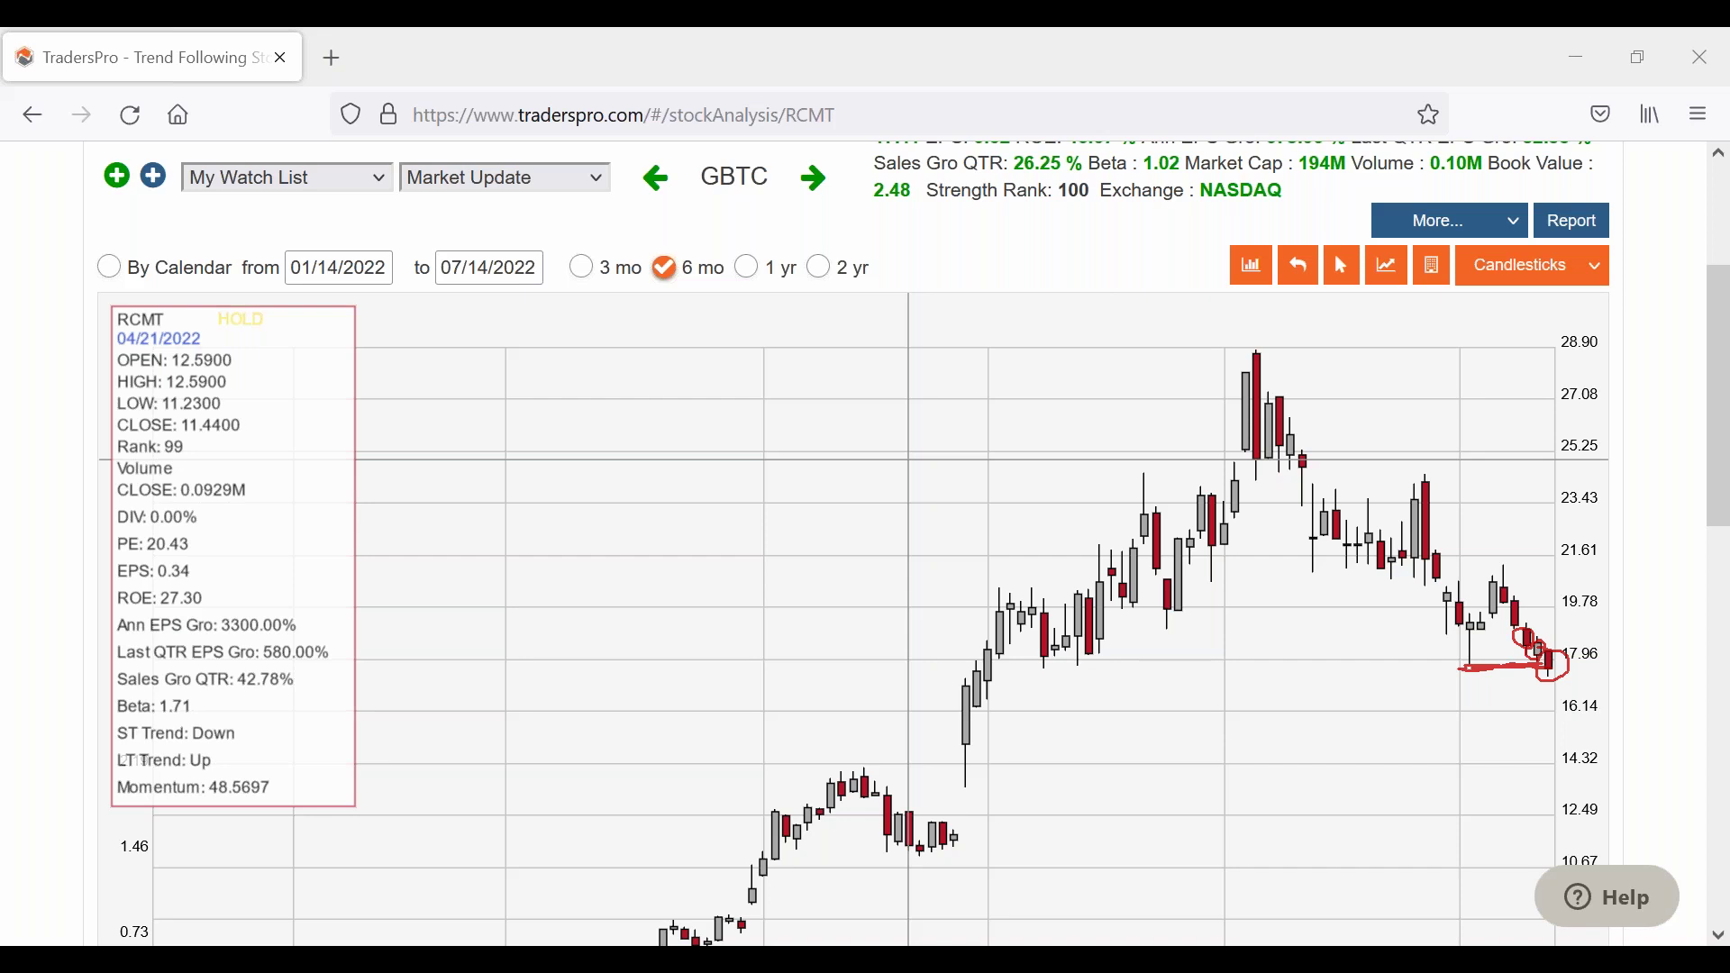
pyautogui.click(1340, 264)
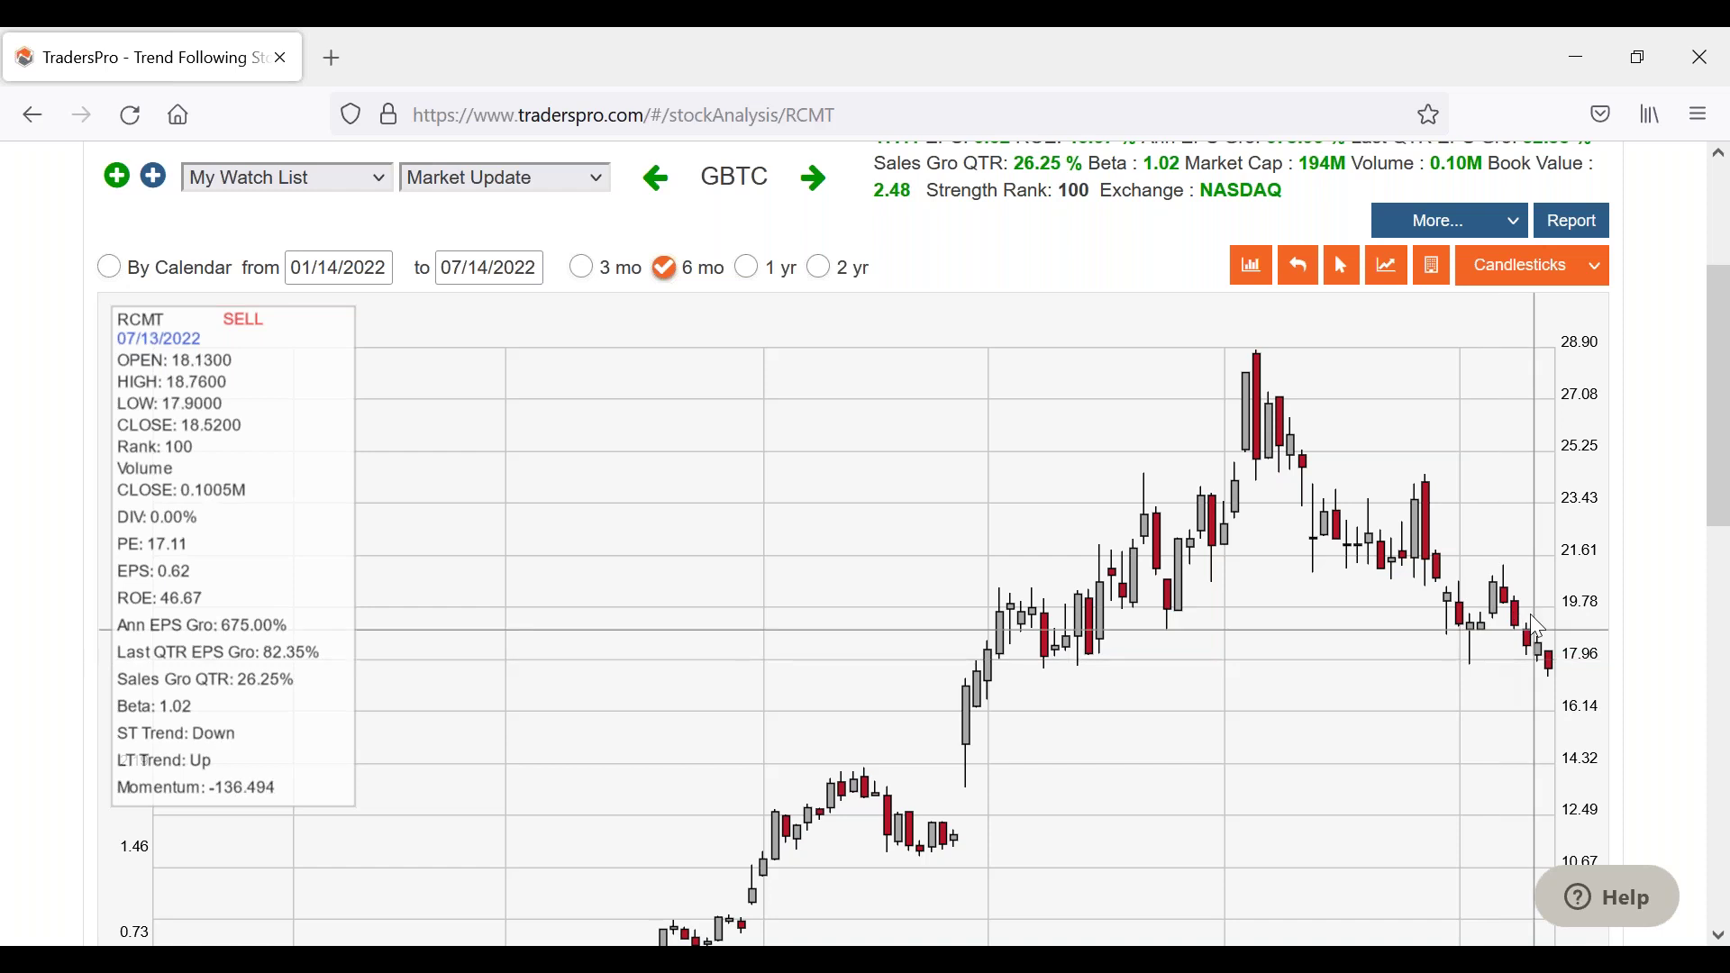
# Sell the 400 RCMT shares in the portfolio at a sell price of 17.66
pyautogui.scroll(1, 834, 539)
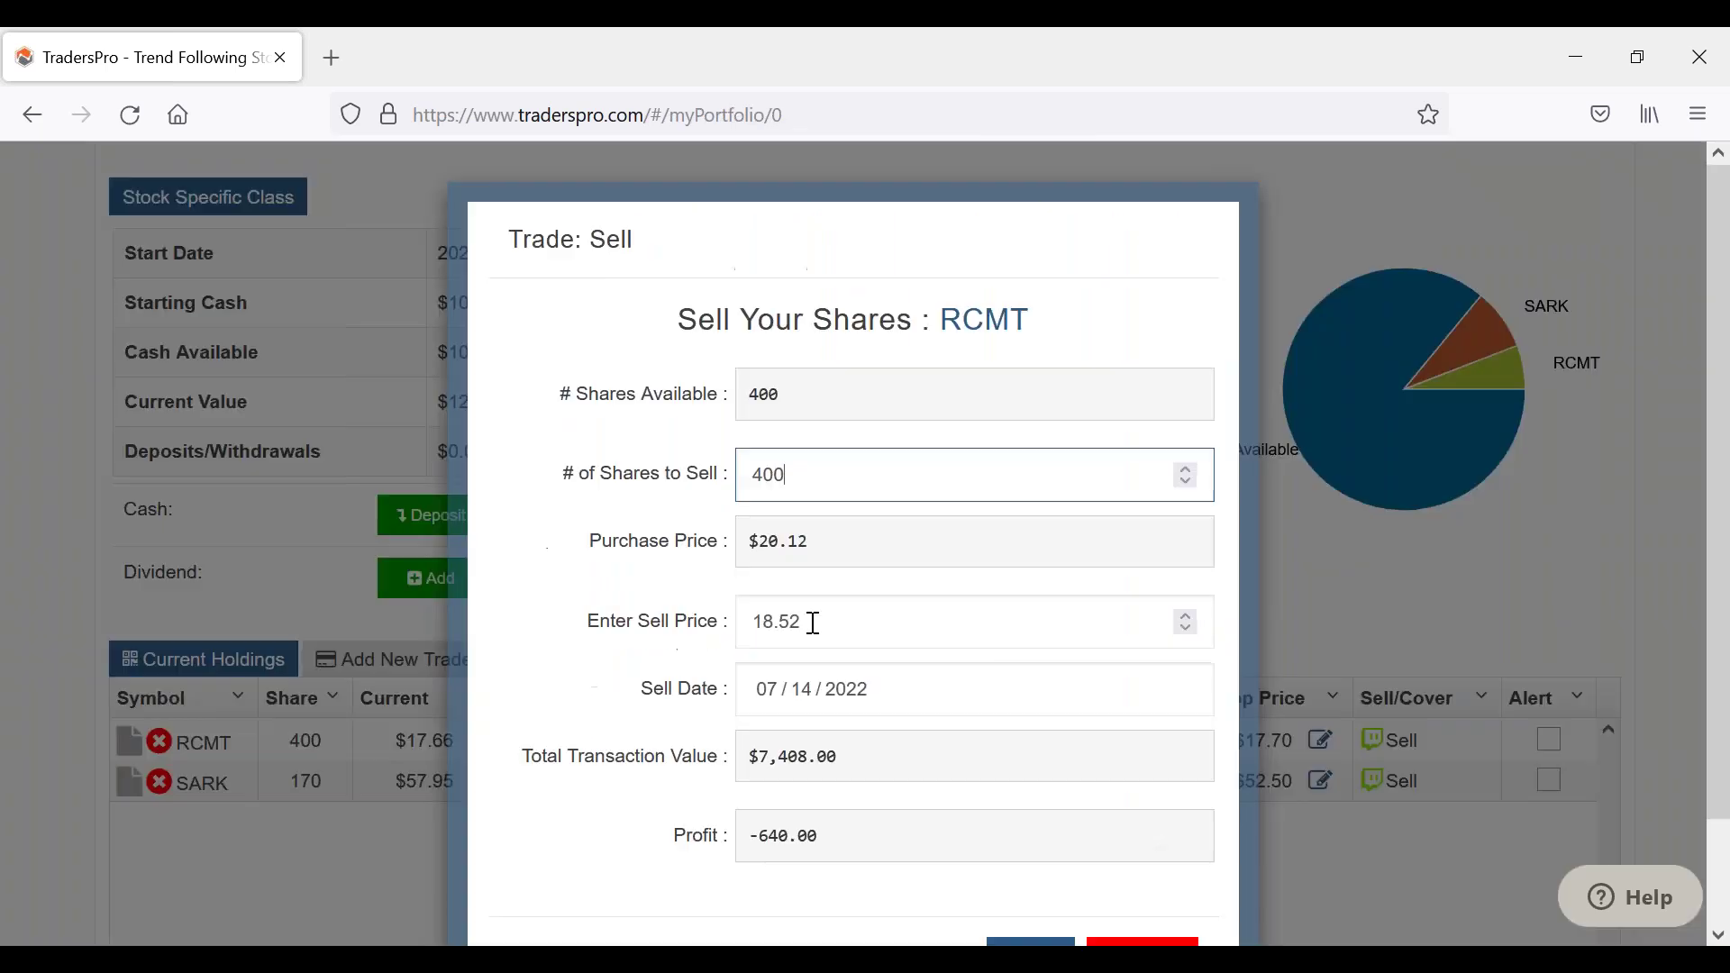
pyautogui.click(814, 622)
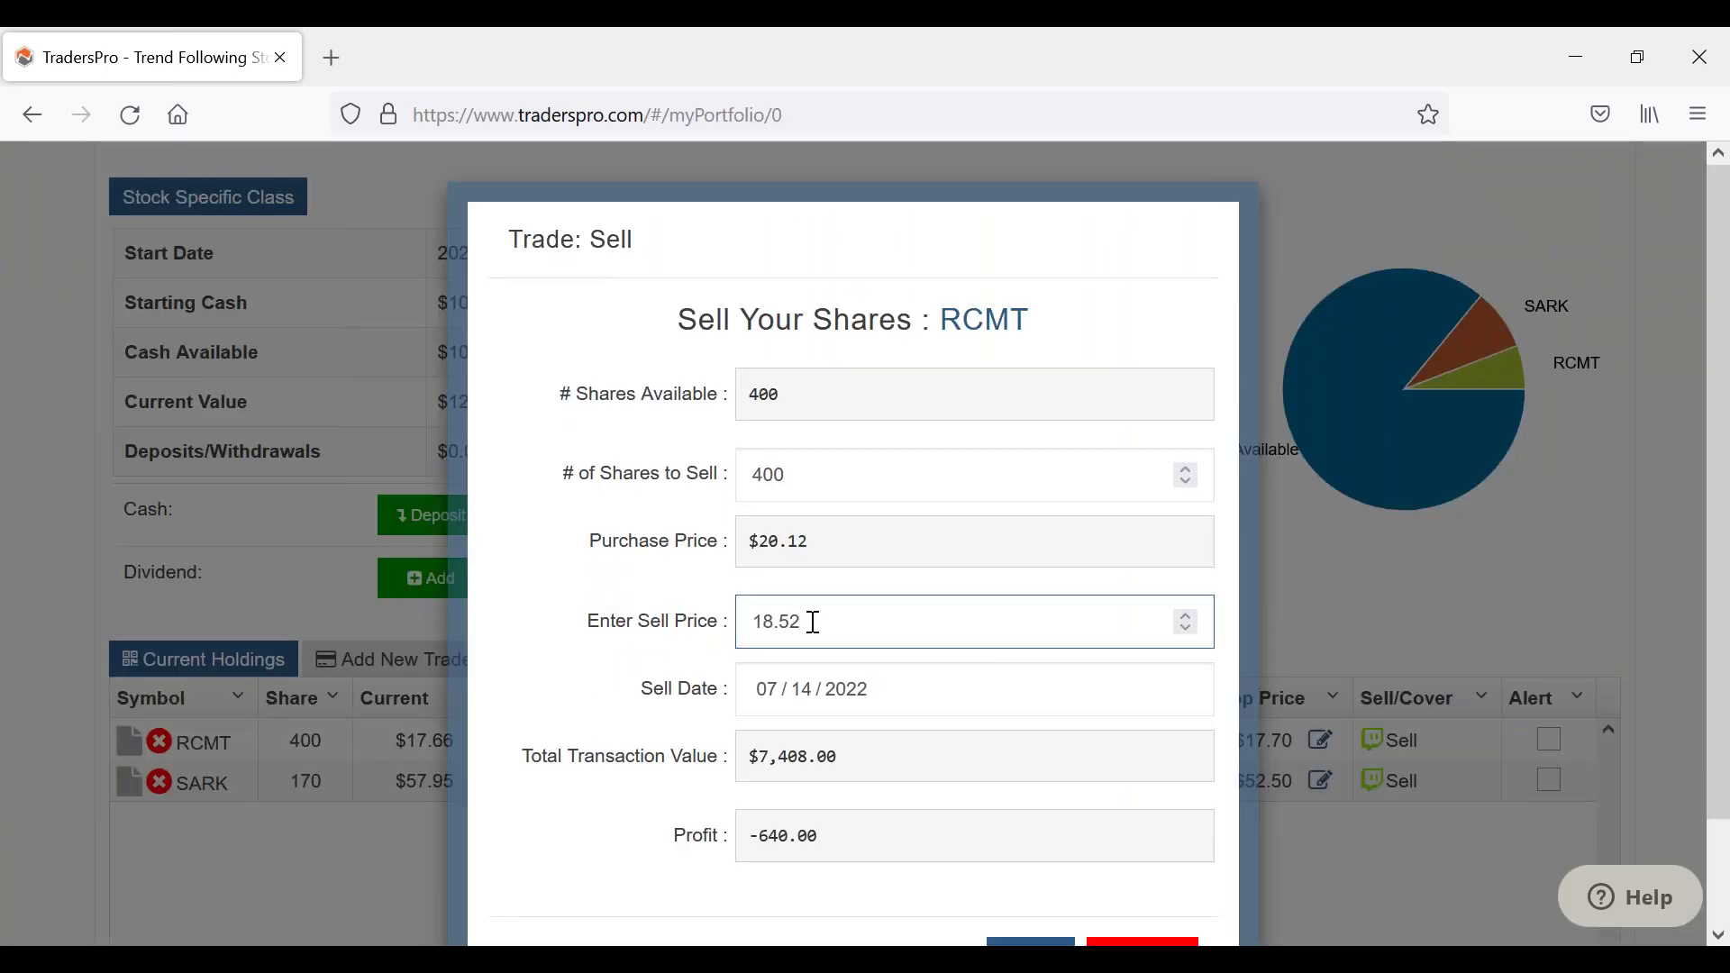
pyautogui.press('BackSpace')
pyautogui.press('BackSpace')
pyautogui.press('BackSpace')
pyautogui.press('BackSpace')
pyautogui.write('7.66')
pyautogui.scroll(-2, 755, 748)
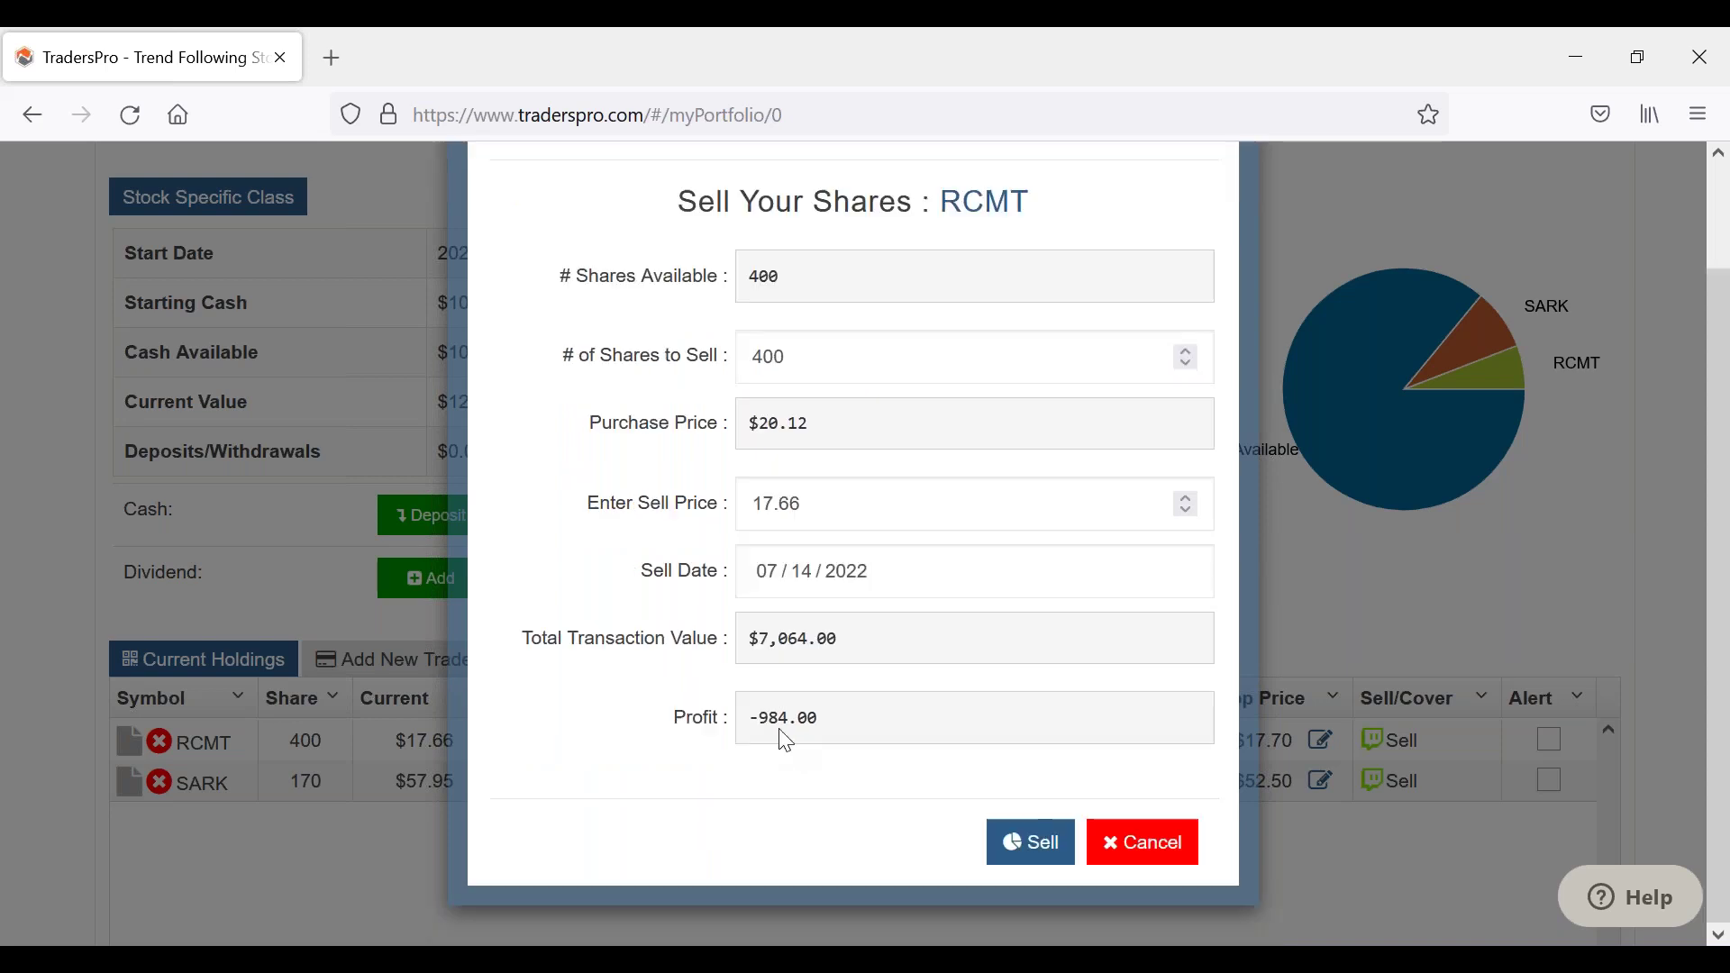
pyautogui.click(1030, 840)
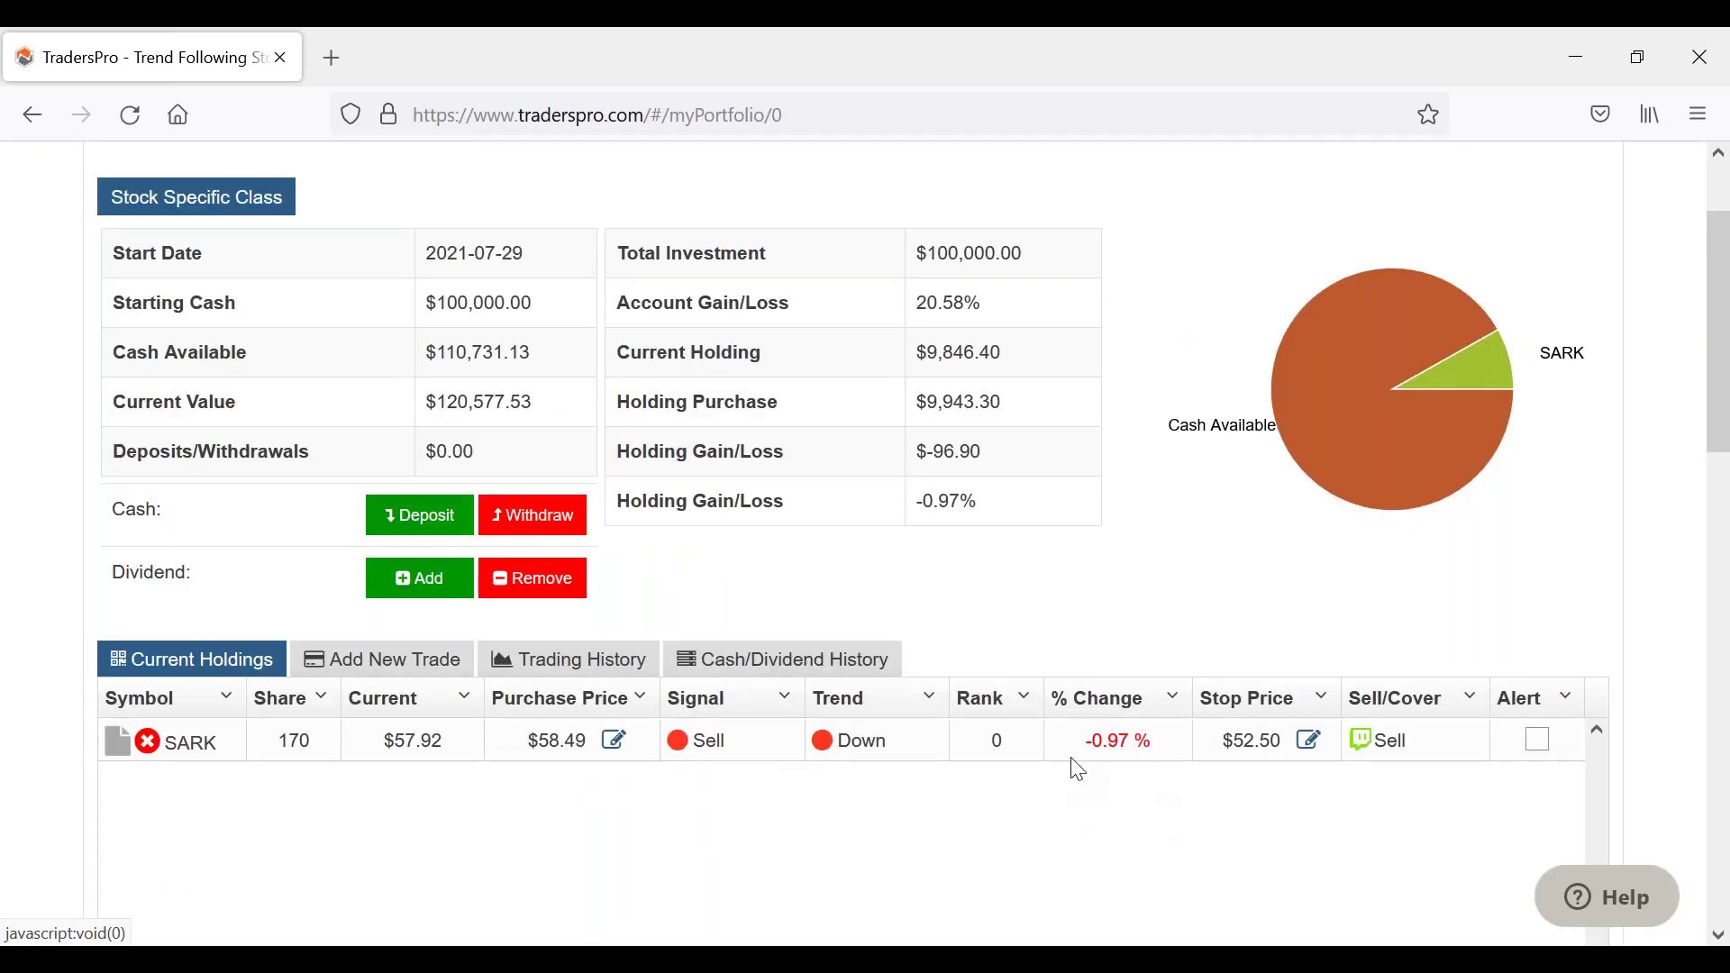
# Open the sector scan and list the Finance sector's buy-signal stocks
pyautogui.scroll(1, 1073, 768)
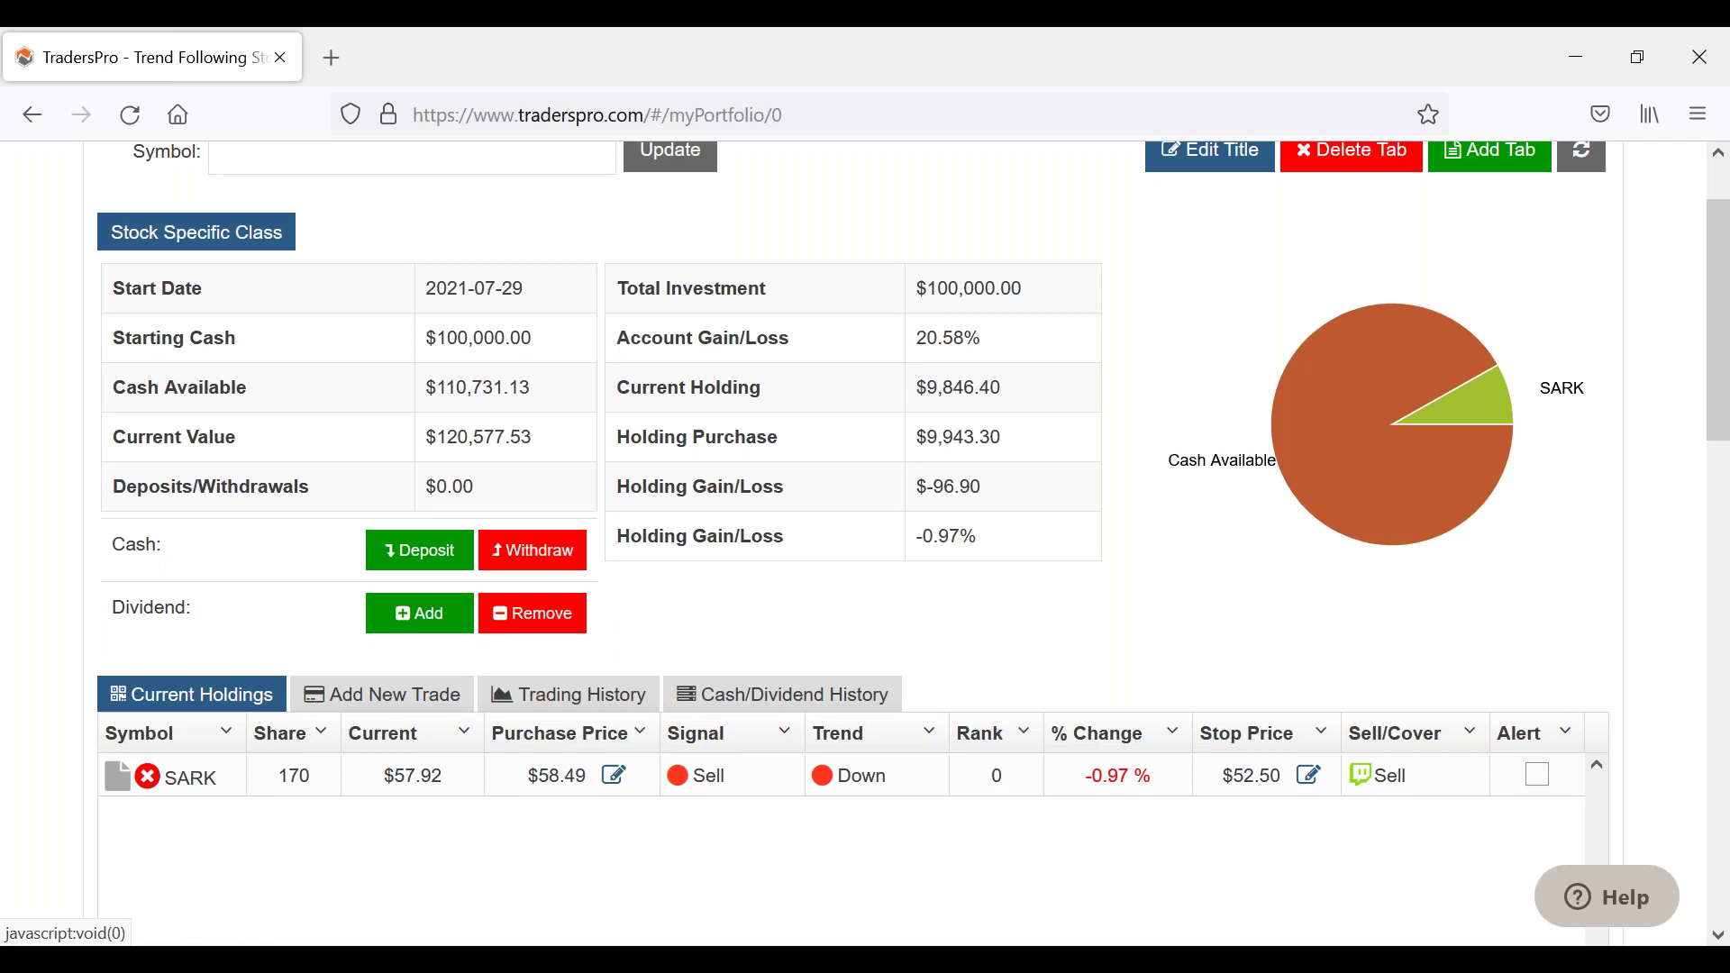
pyautogui.scroll(1, 865, 541)
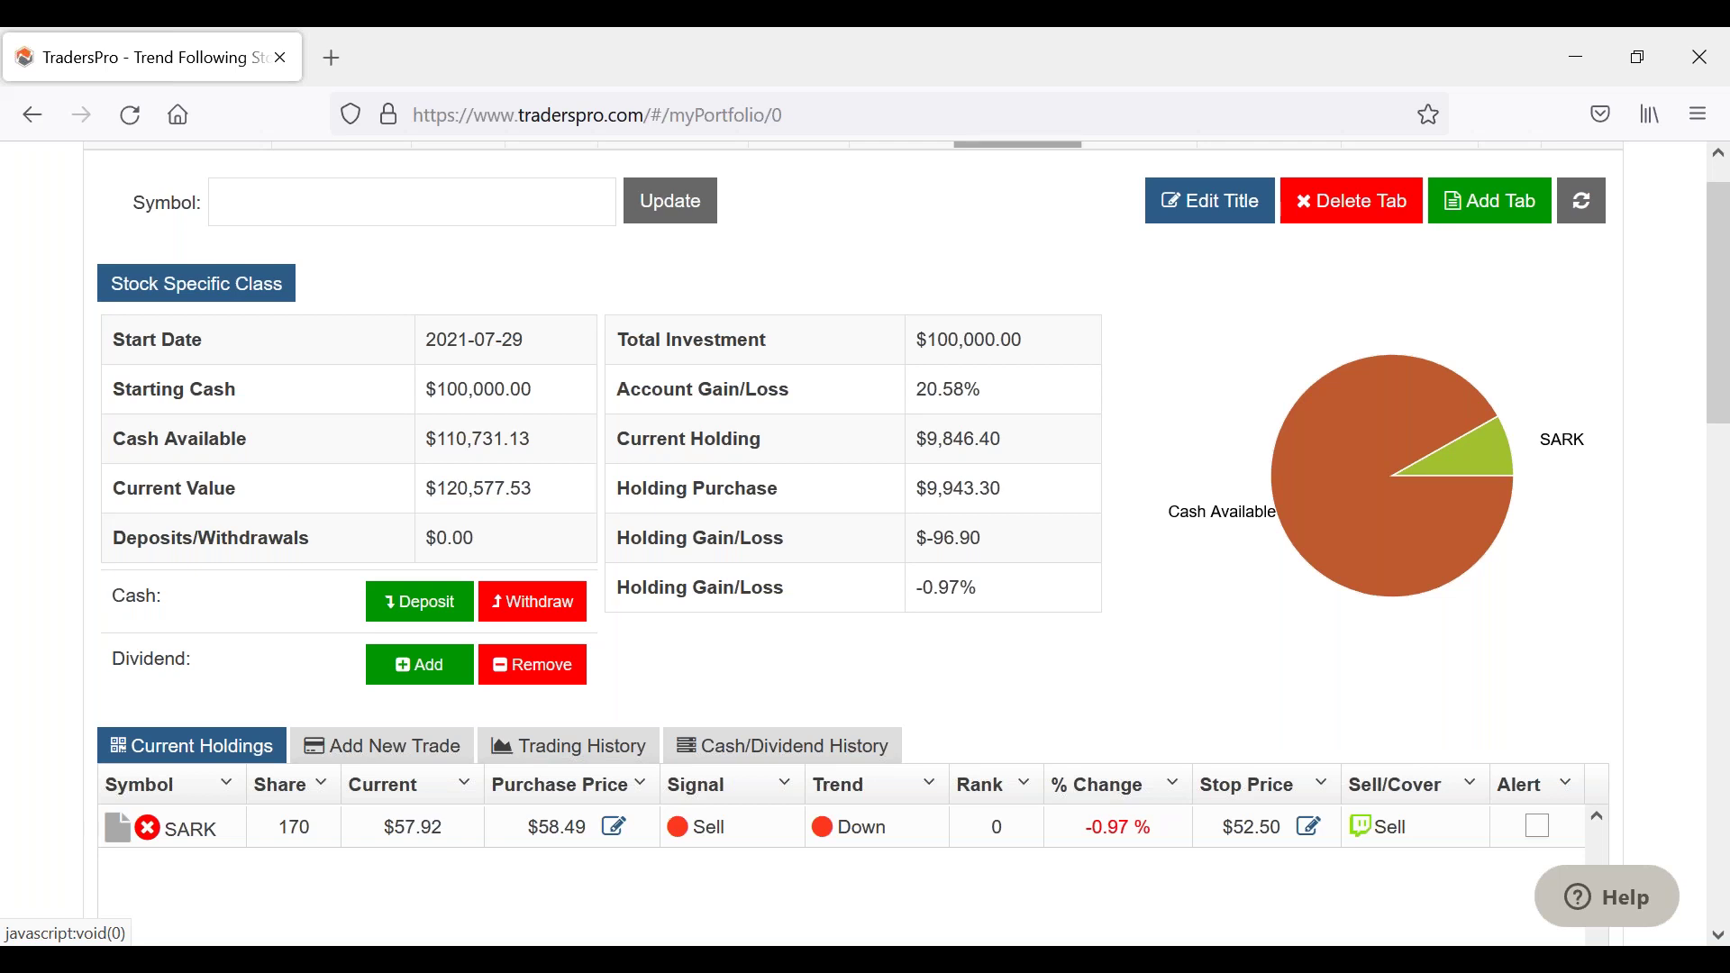
pyautogui.scroll(1, 834, 288)
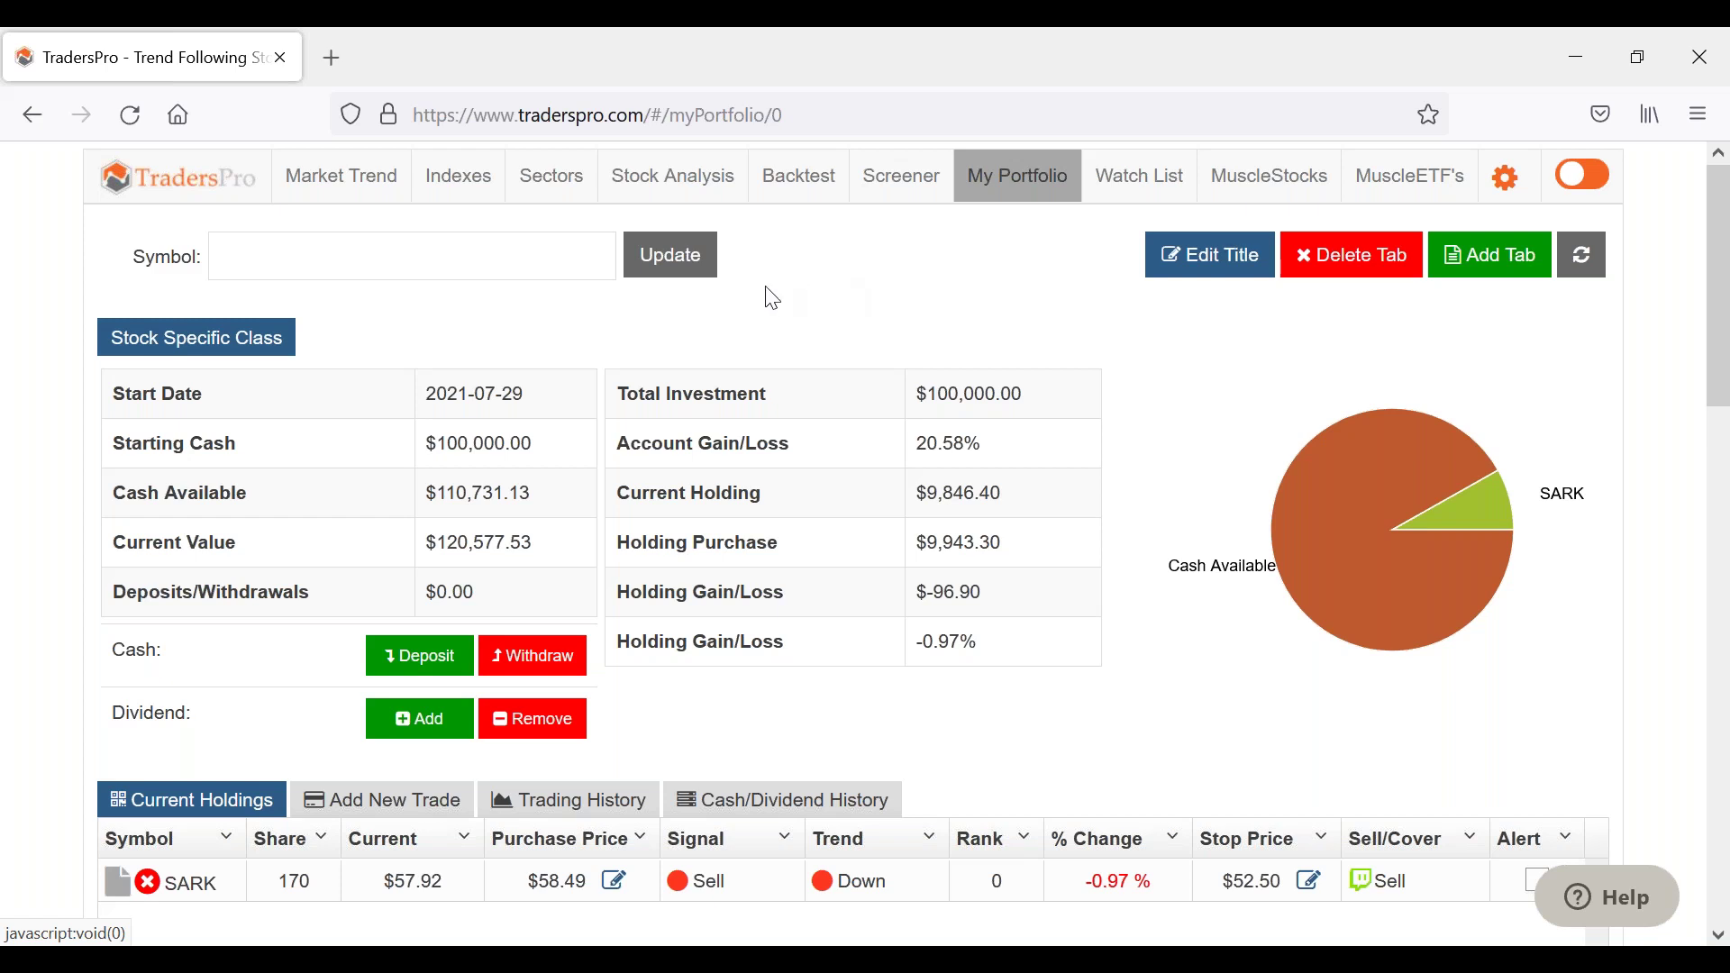
pyautogui.click(538, 193)
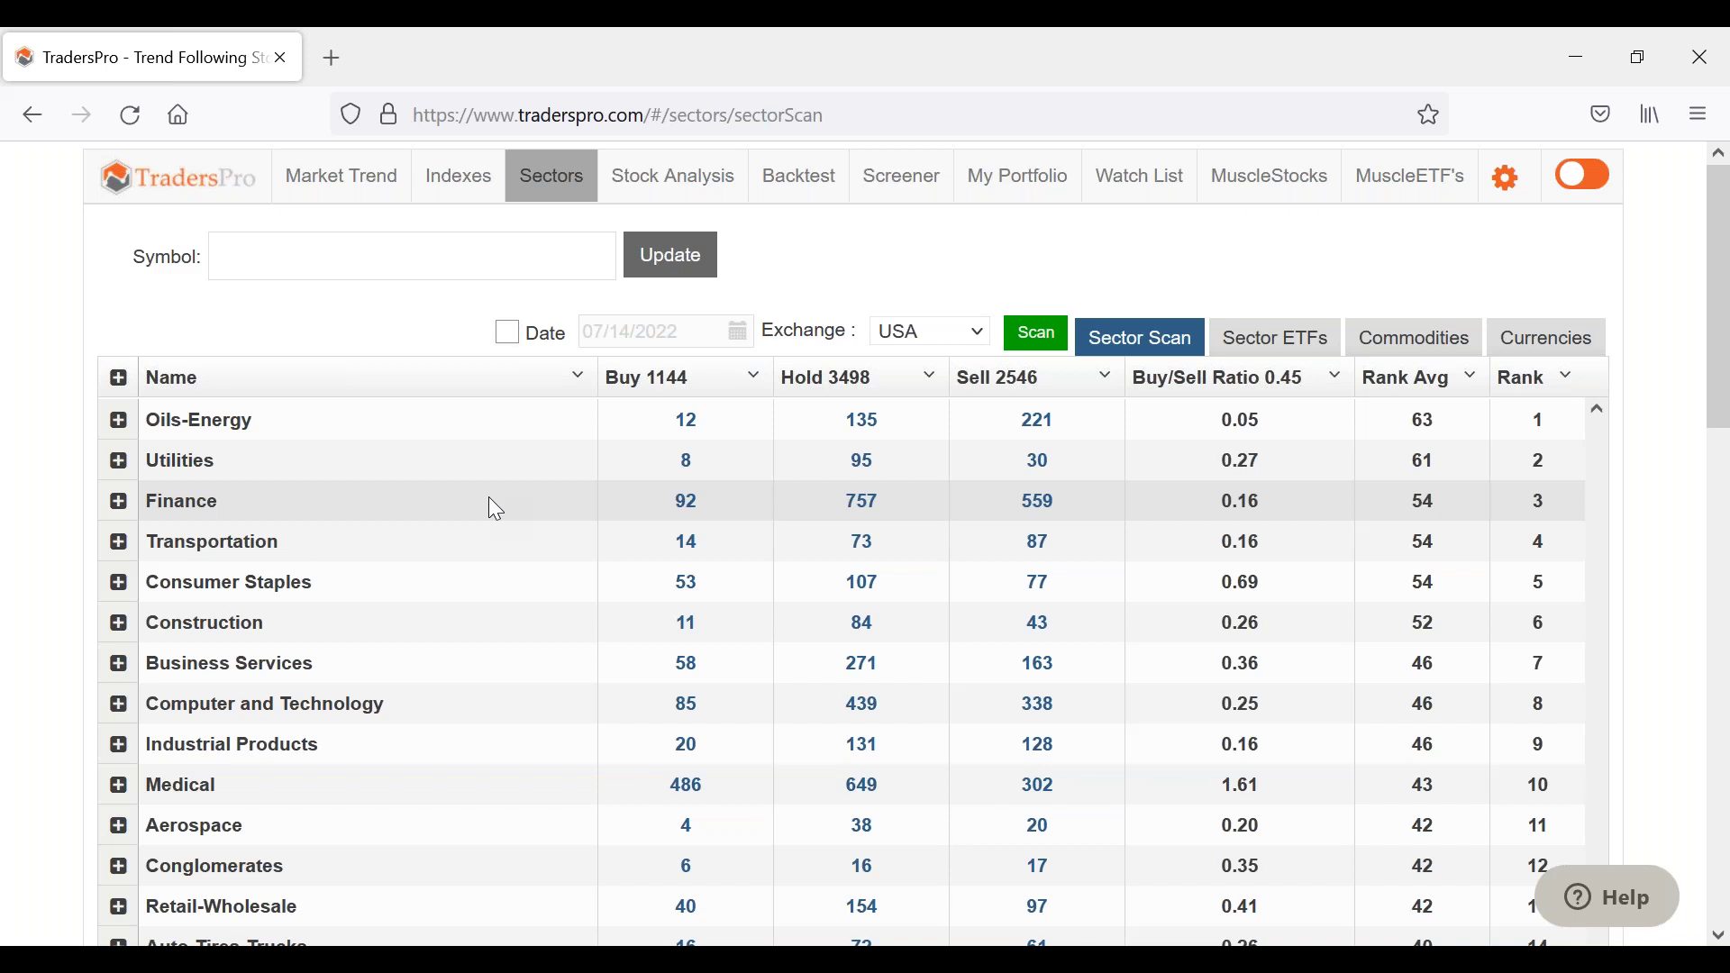
pyautogui.click(689, 512)
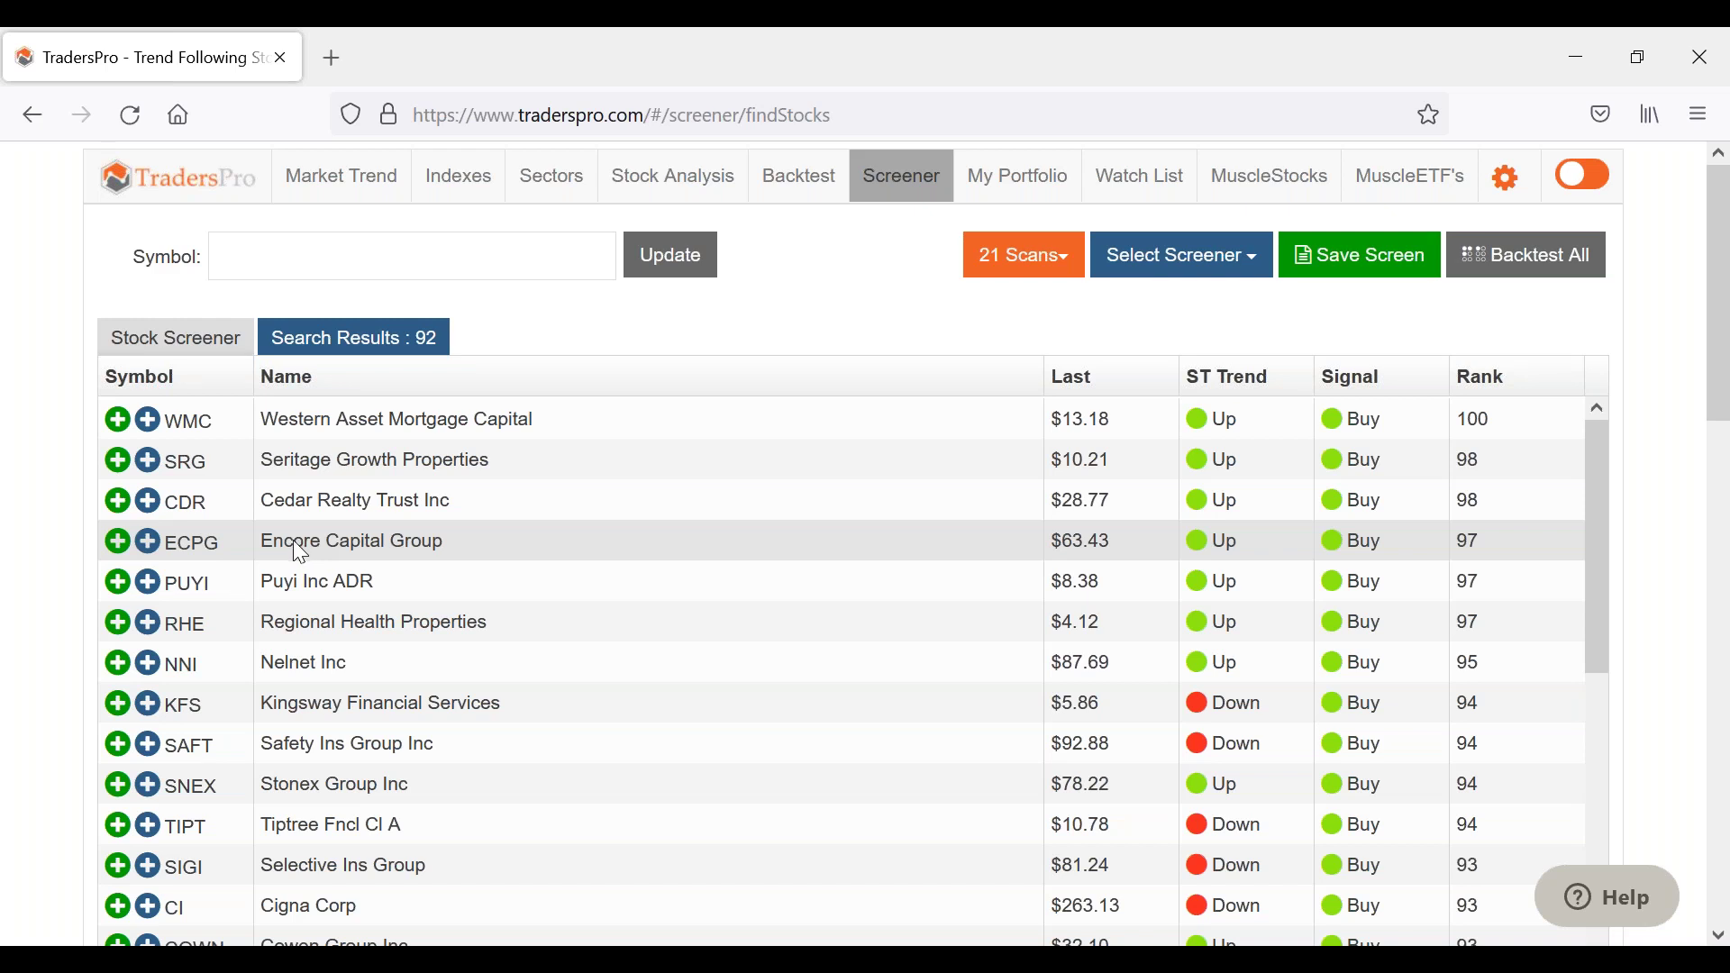
# Open Encore Capital Group's (ECPG) chart and trace a rounded curve under price from the February high to July
pyautogui.click(295, 541)
pyautogui.scroll(-5, 1334, 535)
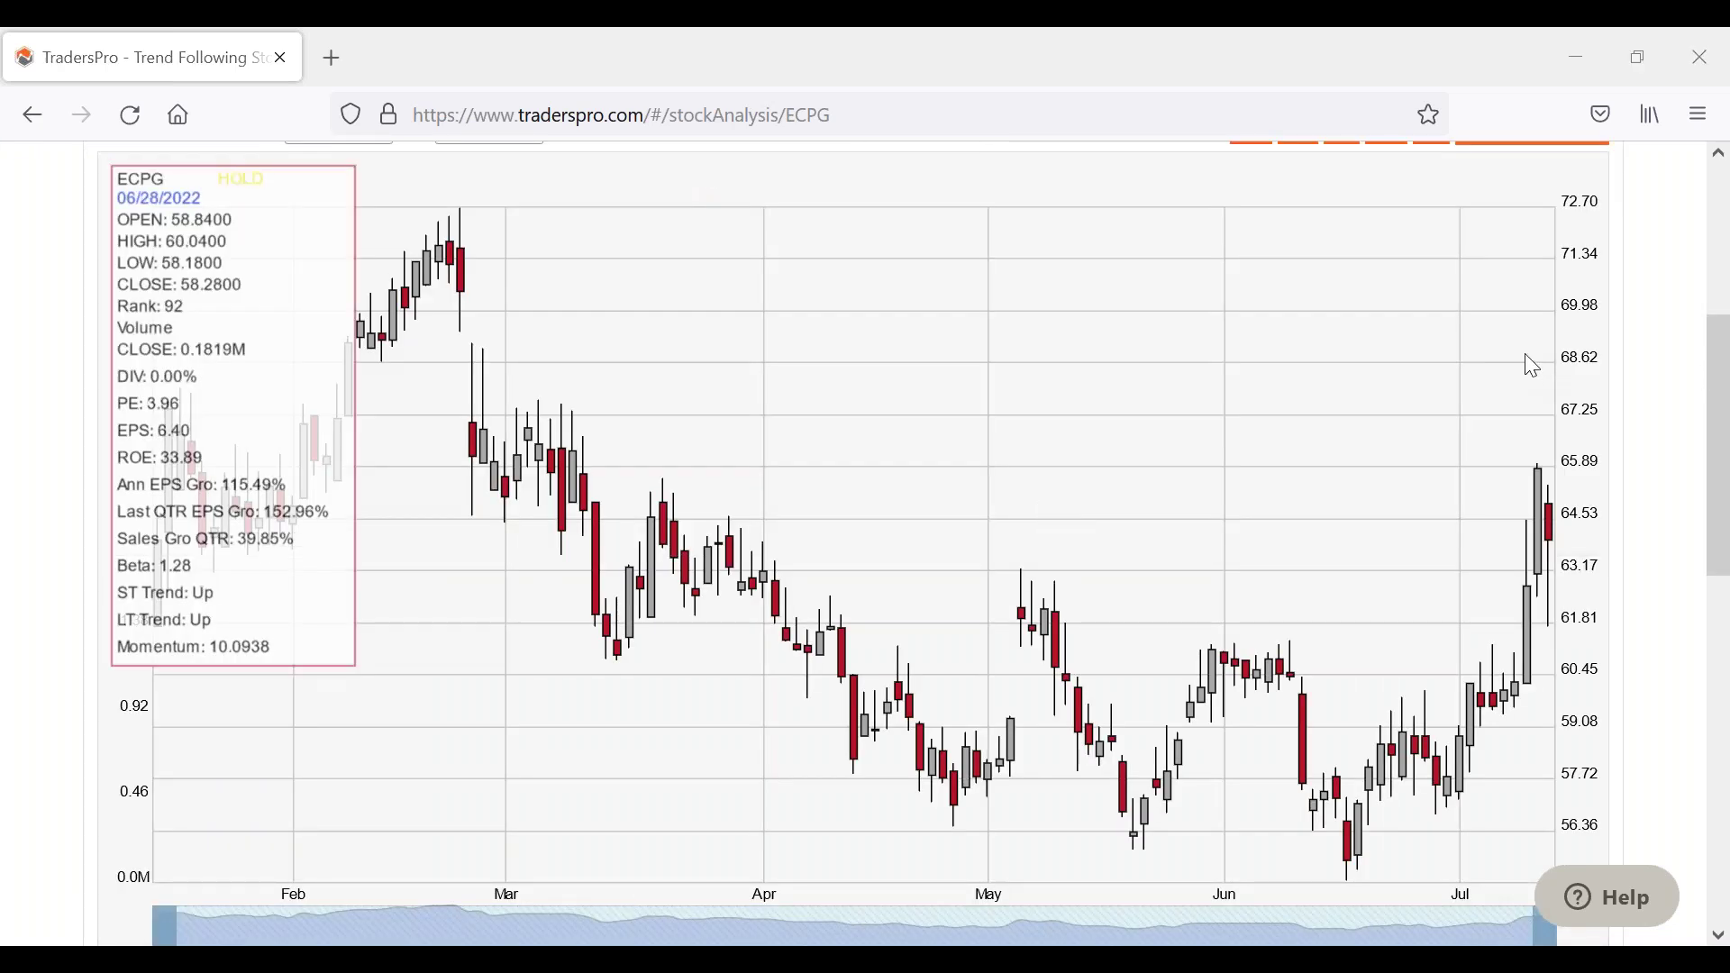
pyautogui.moveTo(445, 278)
pyautogui.mouseDown()
pyautogui.moveTo(636, 608)
pyautogui.moveTo(990, 780)
pyautogui.moveTo(1145, 816)
pyautogui.moveTo(1298, 817)
pyautogui.moveTo(1414, 771)
pyautogui.moveTo(1576, 597)
pyautogui.moveTo(1600, 516)
pyautogui.mouseUp()
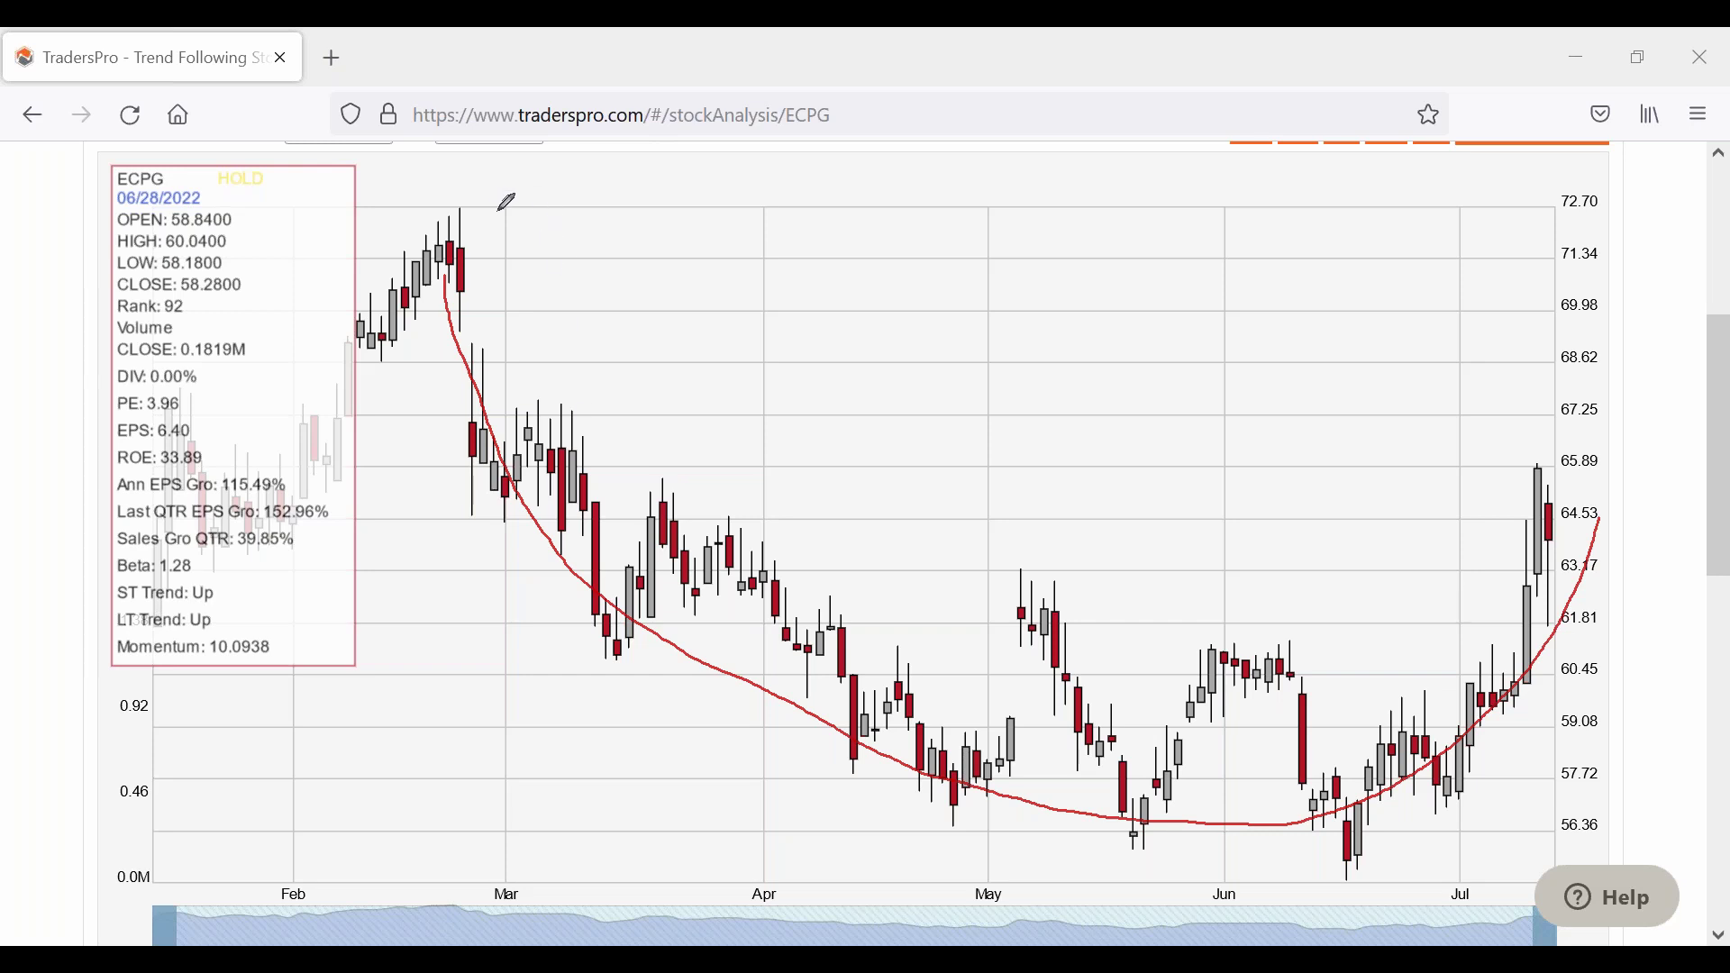
# Sketch an example cup-and-handle path on the ECPG chart with a stepped rally, rounded base and sideways handle
pyautogui.moveTo(490, 772); pyautogui.dragTo(570, 615)
pyautogui.moveTo(641, 498)
pyautogui.mouseDown()
pyautogui.moveTo(852, 385)
pyautogui.moveTo(943, 198)
pyautogui.moveTo(1023, 365)
pyautogui.mouseUp()
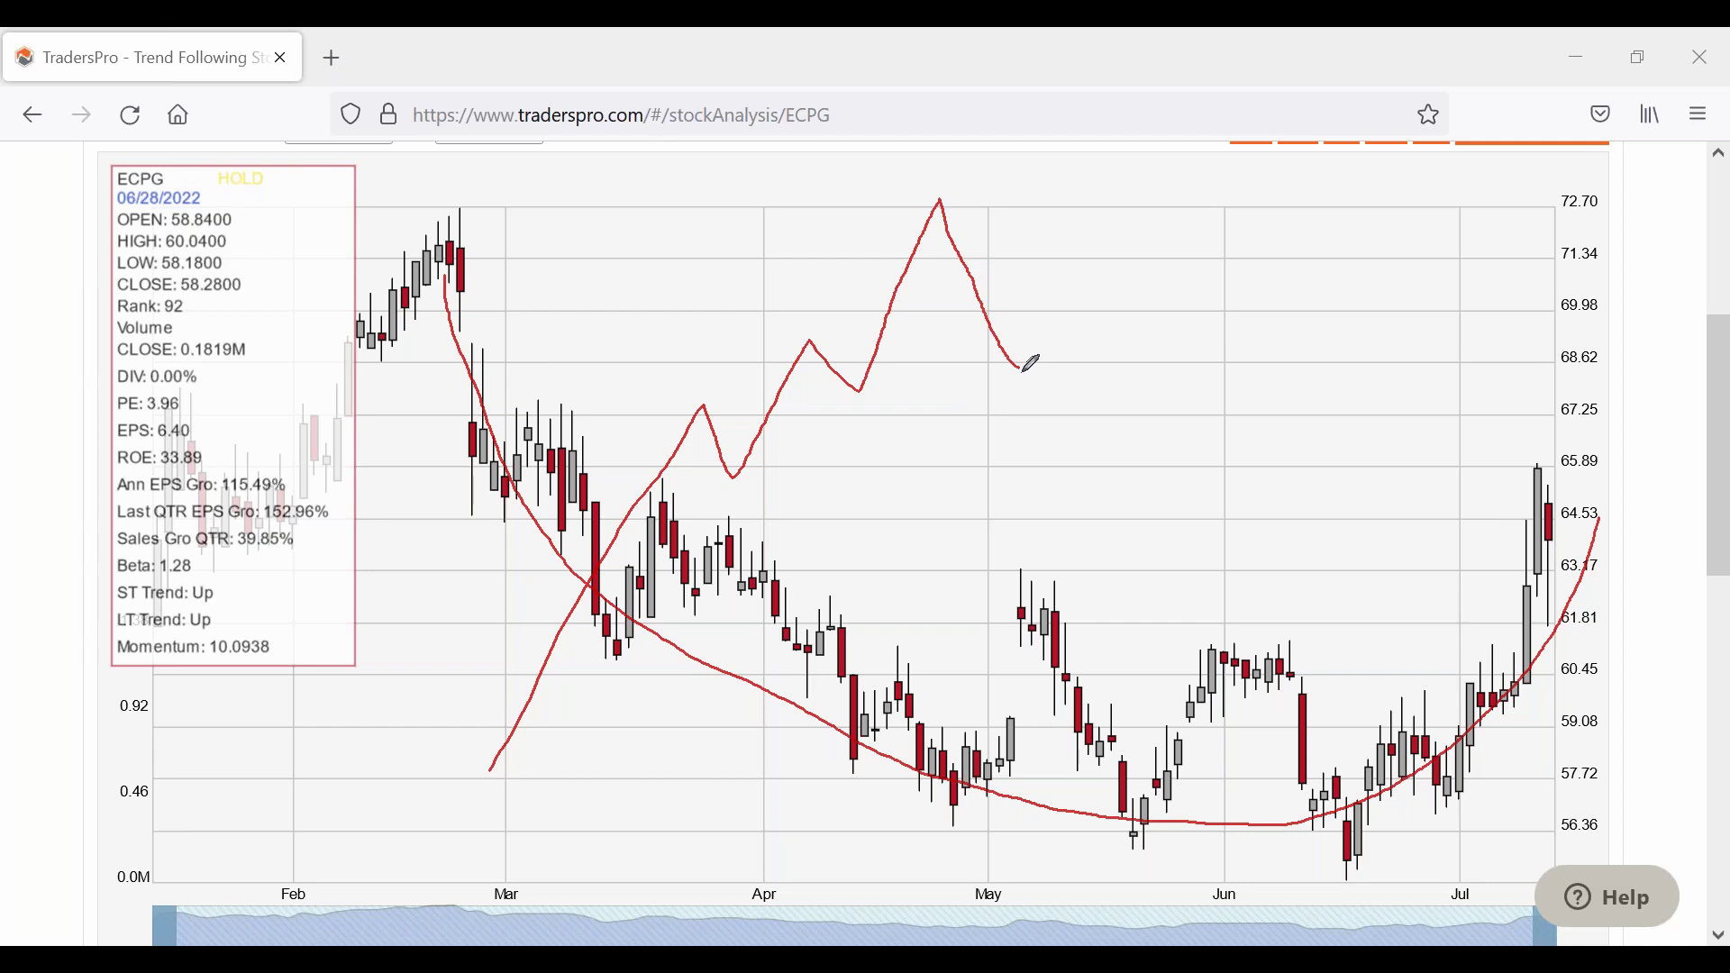
pyautogui.moveTo(1023, 366)
pyautogui.mouseDown()
pyautogui.moveTo(1104, 404)
pyautogui.moveTo(1222, 206)
pyautogui.moveTo(1275, 233)
pyautogui.moveTo(1323, 212)
pyautogui.moveTo(1353, 236)
pyautogui.mouseUp()
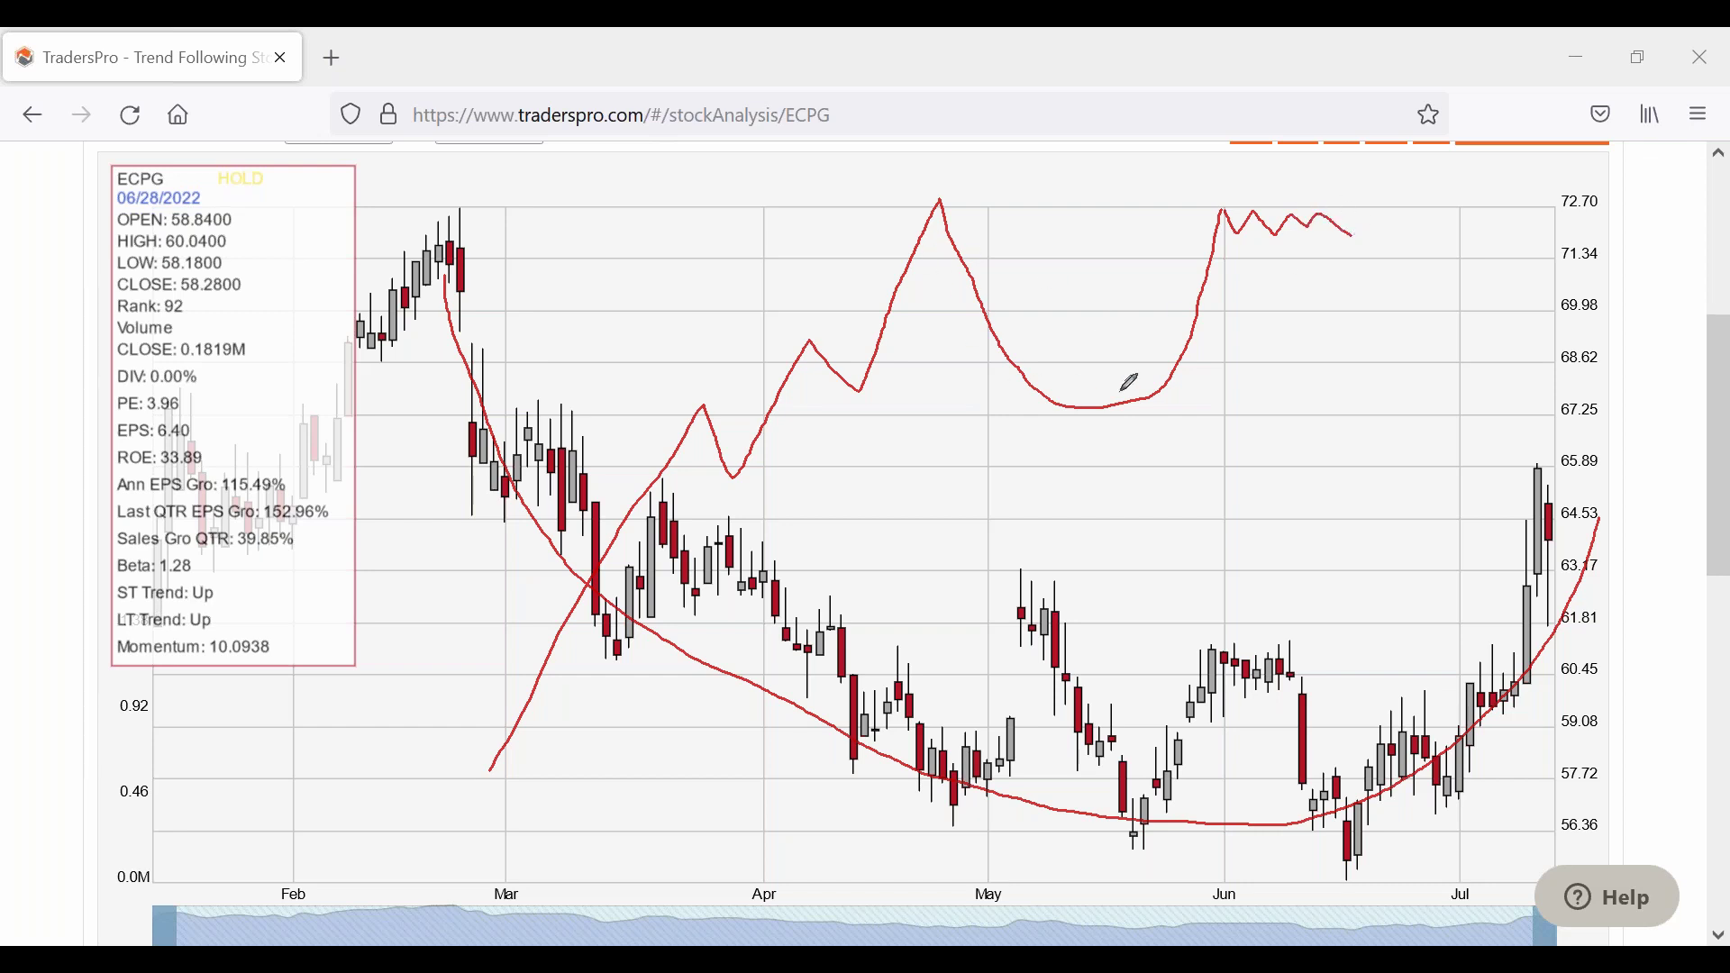
# Draw the upper and lower boundaries of the sketched handle and mark its breakout point with a cross
pyautogui.moveTo(1223, 209); pyautogui.dragTo(1372, 217)
pyautogui.moveTo(1253, 237); pyautogui.dragTo(1337, 233)
pyautogui.moveTo(1324, 170); pyautogui.dragTo(1340, 184)
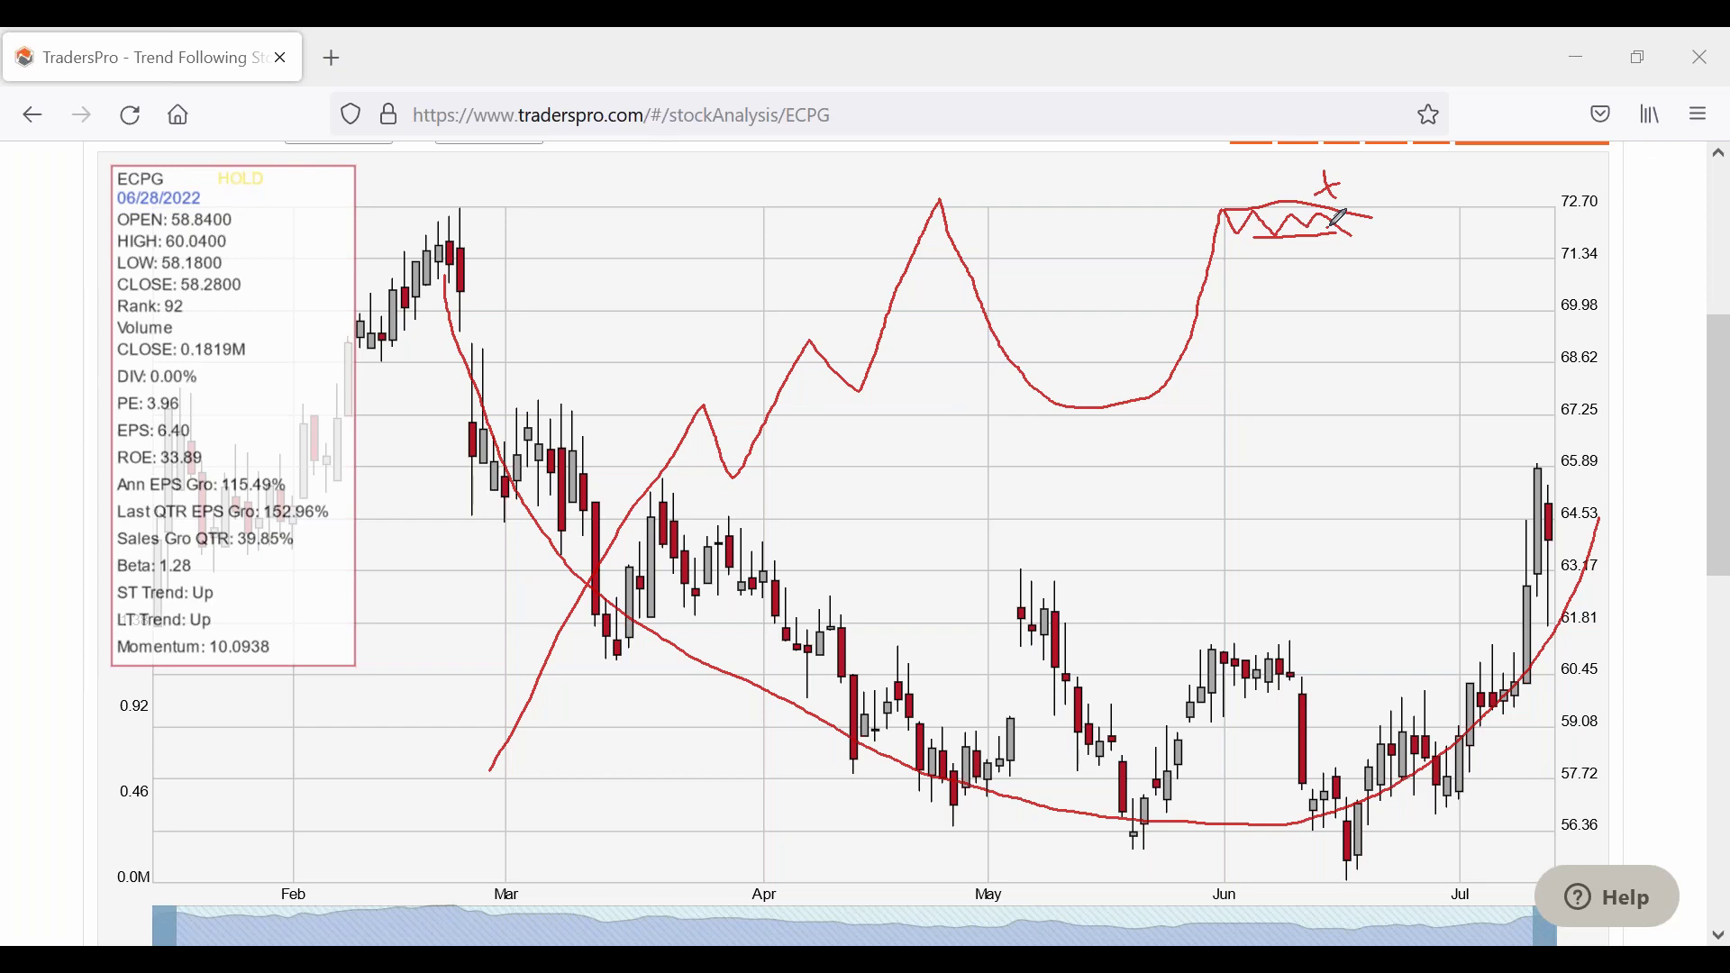
pyautogui.moveTo(1331, 224); pyautogui.dragTo(1337, 183)
# Draw the sketched cup's rim and depth, project that depth above the rim, and clear the drawings
pyautogui.moveTo(935, 200); pyautogui.dragTo(1339, 191)
pyautogui.moveTo(1090, 205); pyautogui.dragTo(1097, 406)
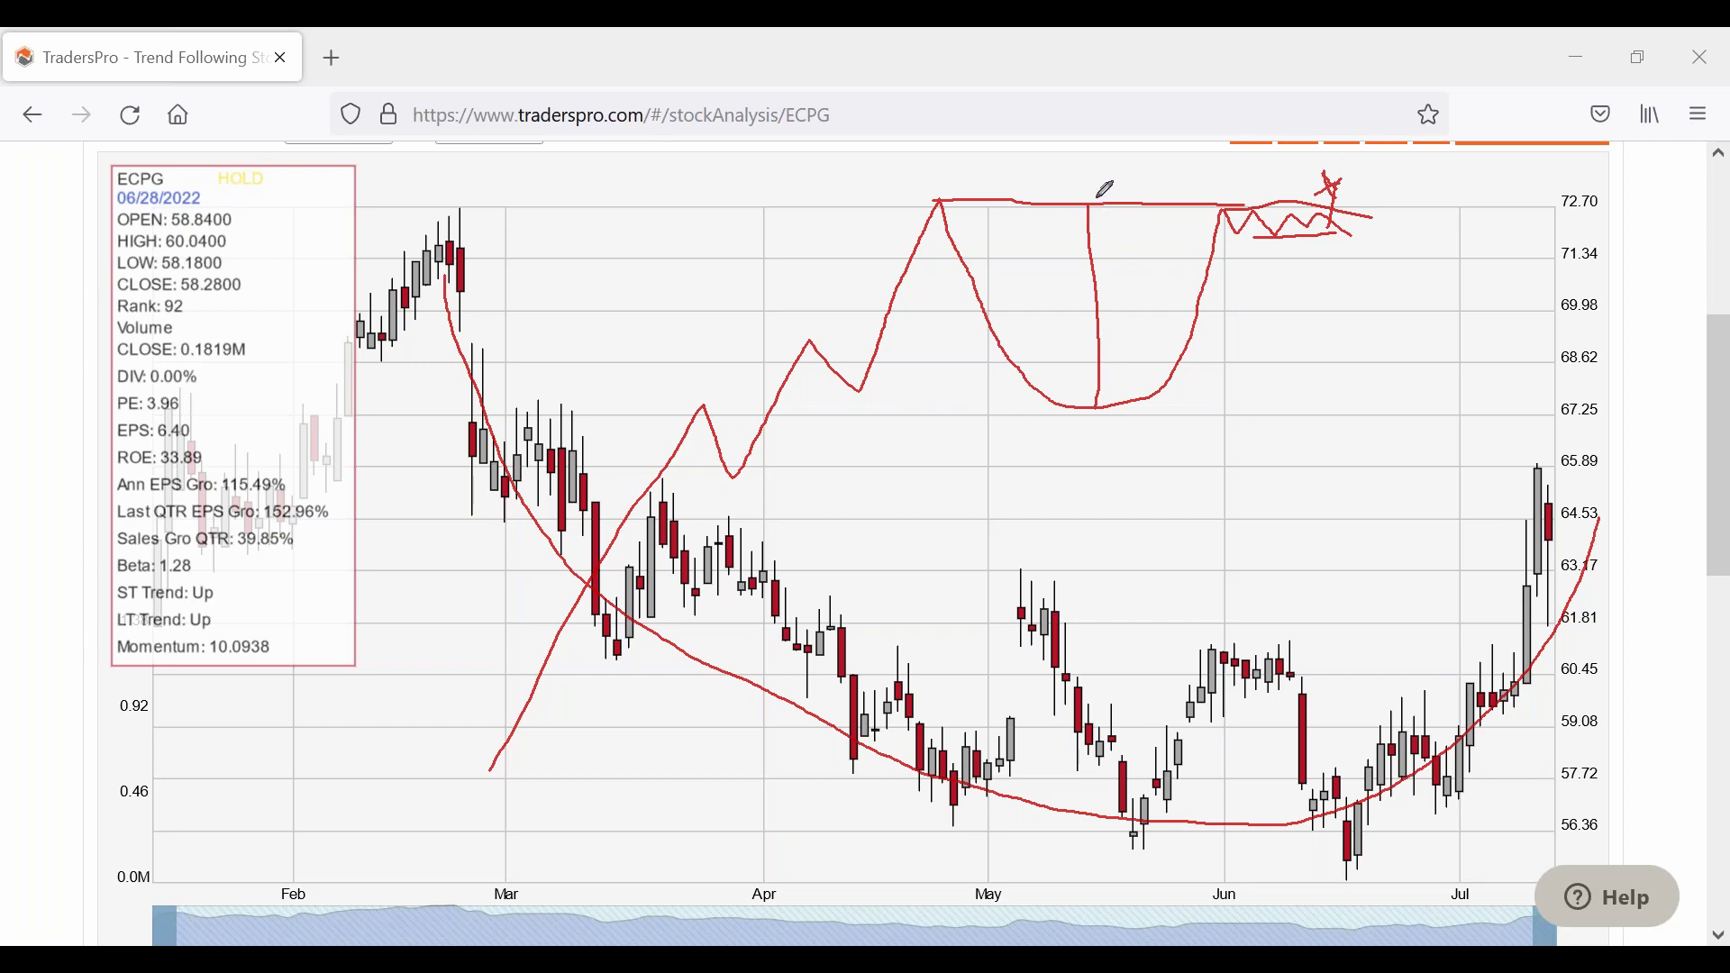
pyautogui.moveTo(1094, 203)
pyautogui.mouseDown()
pyautogui.moveTo(1095, 34)
pyautogui.moveTo(1120, 36)
pyautogui.mouseUp()
pyautogui.press('Escape')
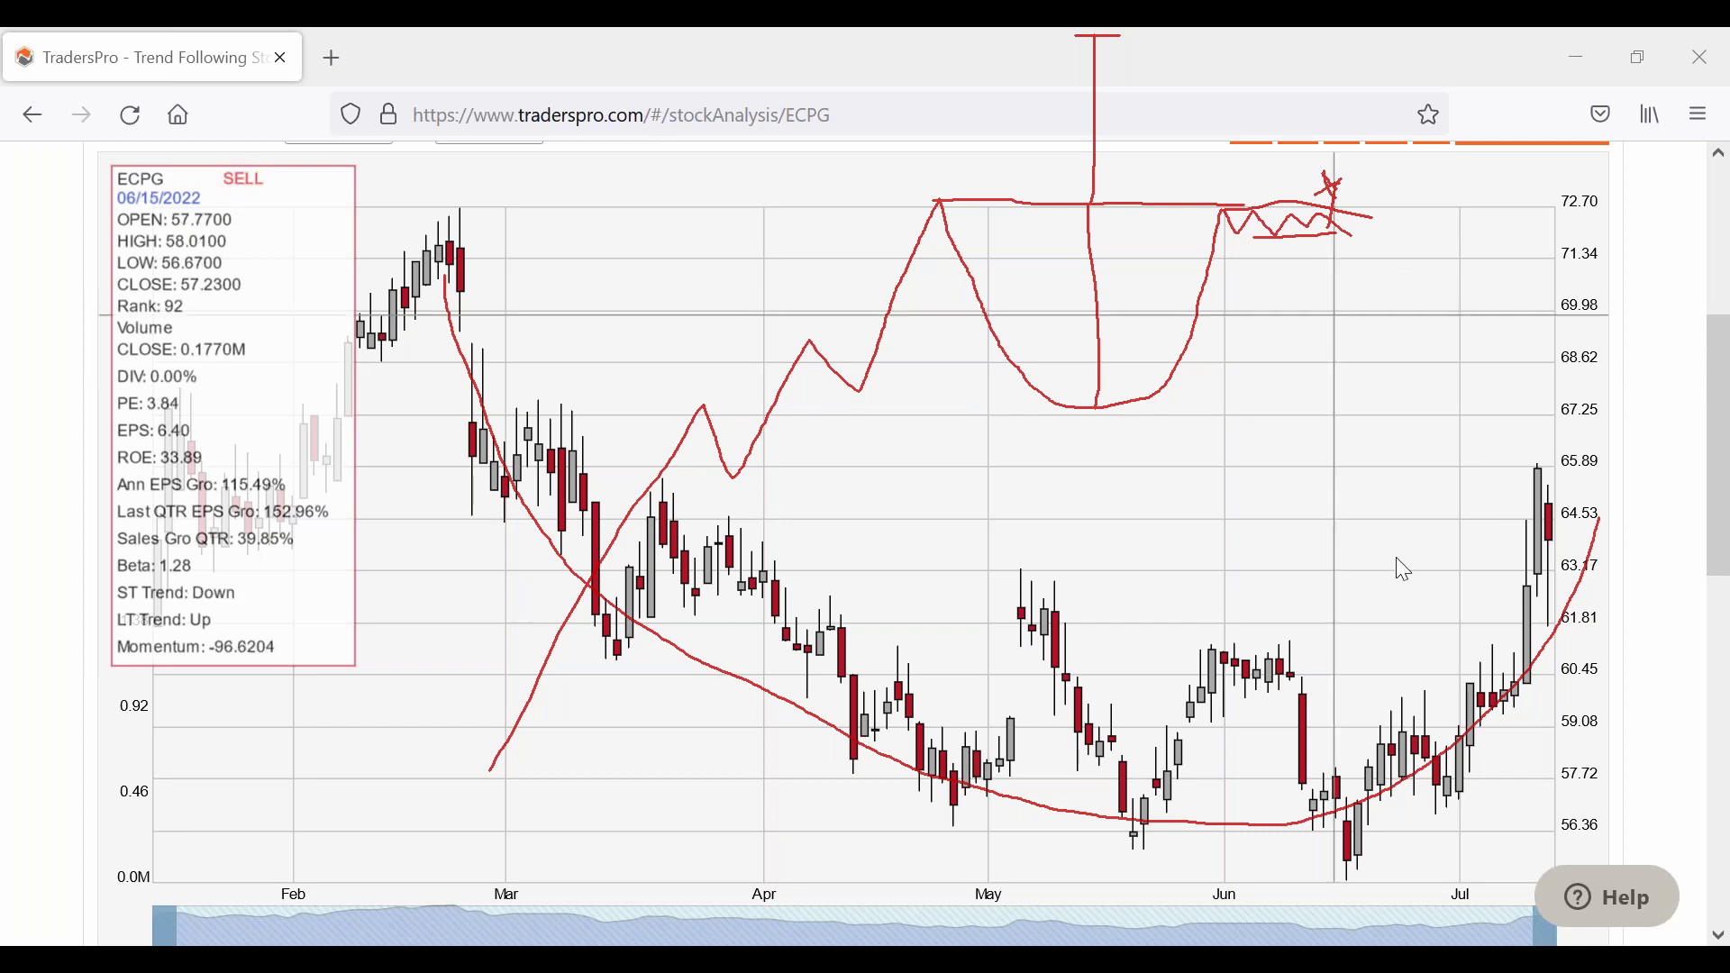
pyautogui.press('Escape')
# Sketch a second example pattern with a stepped rally, a rounded cup and a line across its rim
pyautogui.moveTo(612, 720)
pyautogui.mouseDown()
pyautogui.moveTo(808, 374)
pyautogui.moveTo(885, 379)
pyautogui.moveTo(984, 224)
pyautogui.moveTo(1060, 167)
pyautogui.moveTo(1079, 304)
pyautogui.moveTo(1180, 378)
pyautogui.moveTo(1250, 352)
pyautogui.mouseUp()
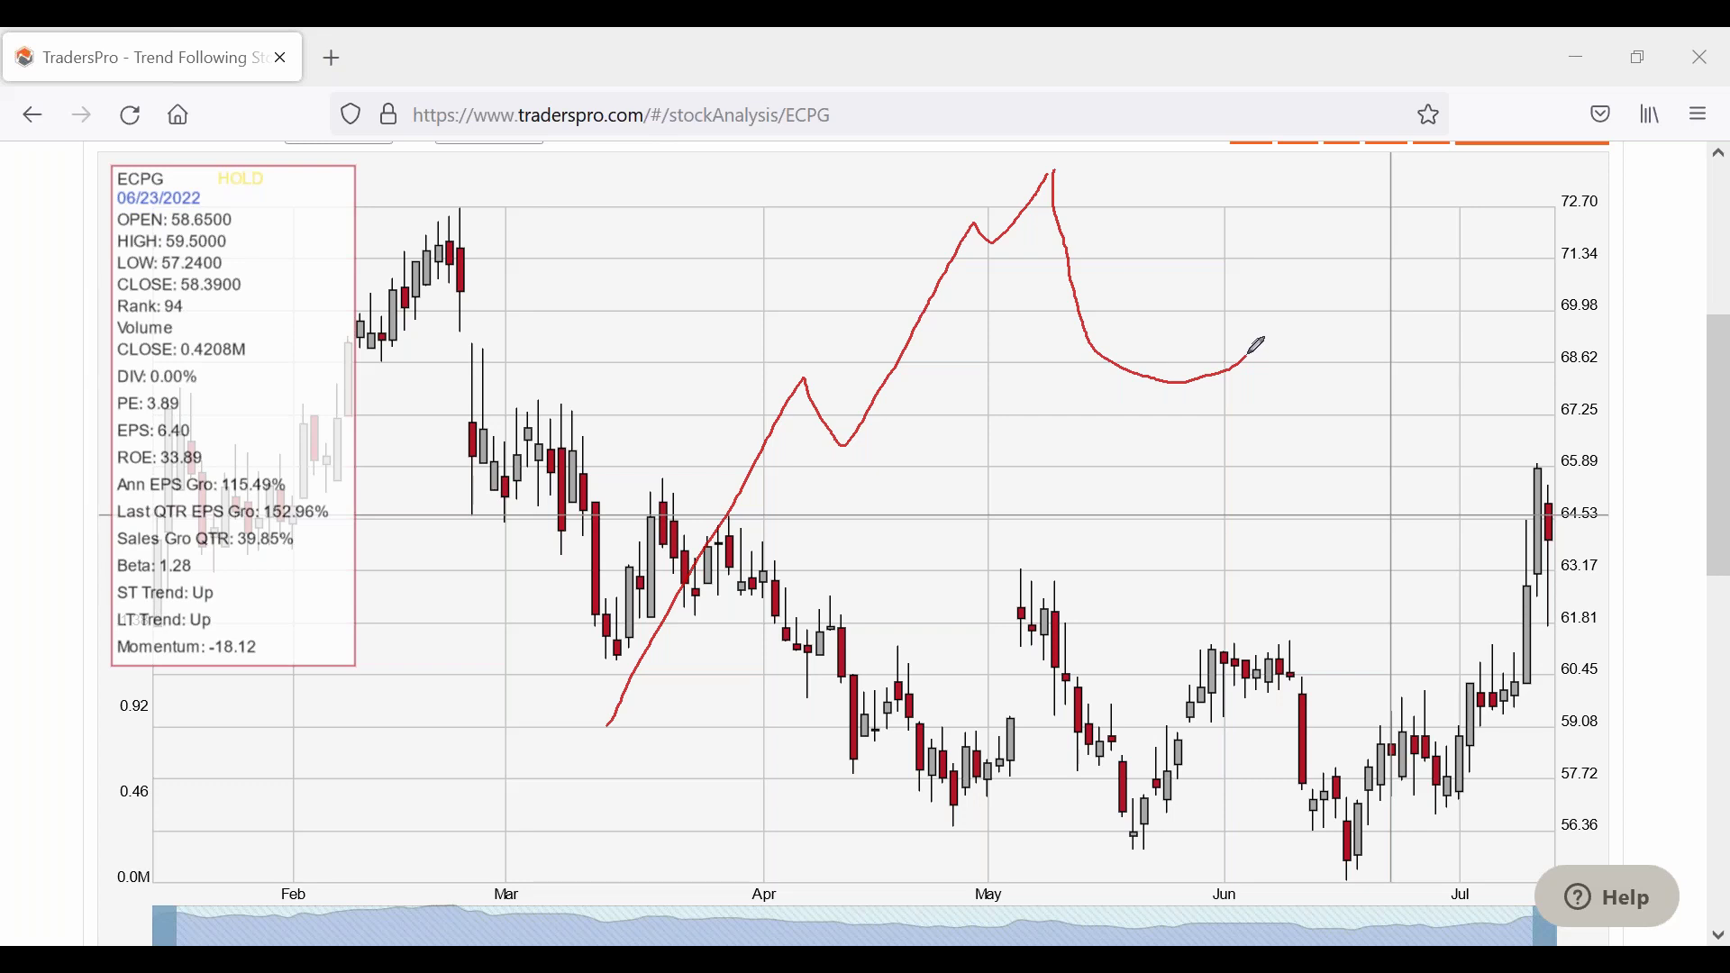
pyautogui.moveTo(1249, 353)
pyautogui.mouseDown()
pyautogui.moveTo(1347, 246)
pyautogui.moveTo(1293, 328)
pyautogui.moveTo(1349, 182)
pyautogui.mouseUp()
pyautogui.moveTo(1054, 169)
pyautogui.mouseDown()
pyautogui.moveTo(1332, 173)
pyautogui.moveTo(1433, 202)
pyautogui.moveTo(1462, 147)
pyautogui.mouseUp()
pyautogui.moveTo(1321, 177)
pyautogui.mouseDown()
pyautogui.moveTo(1451, 165)
pyautogui.moveTo(1436, 166)
pyautogui.mouseUp()
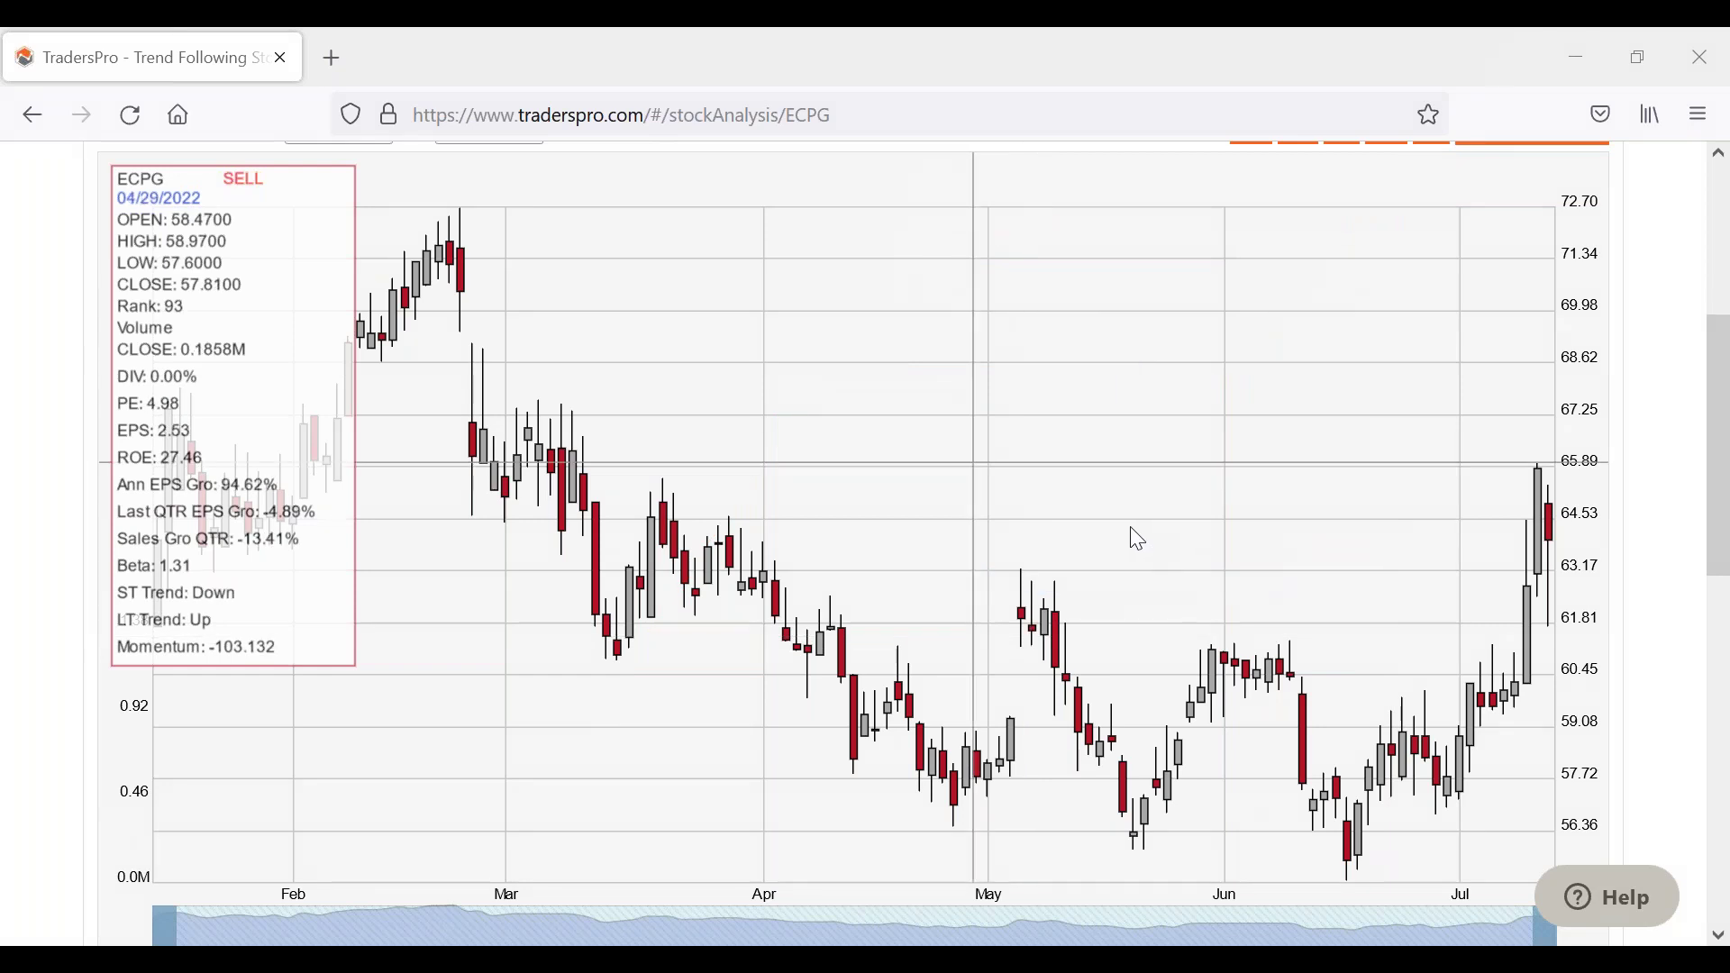
# Set the ECPG chart's range to 1 year
pyautogui.scroll(3, 1019, 514)
pyautogui.click(747, 390)
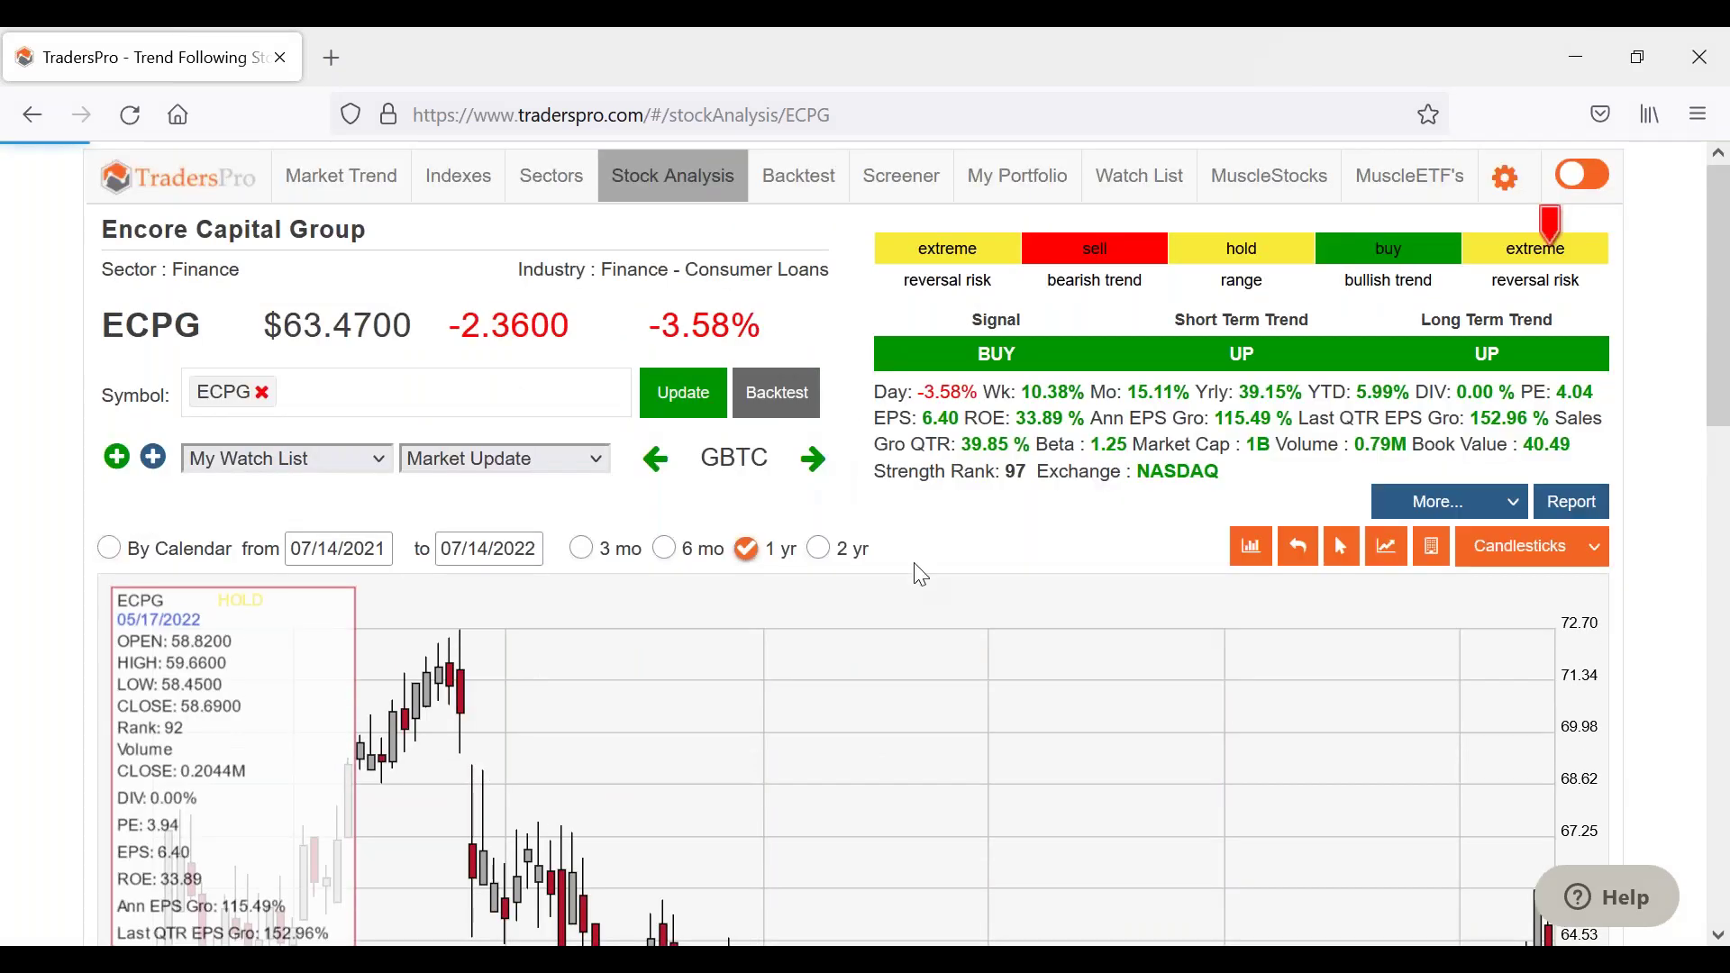
pyautogui.scroll(-5, 1005, 677)
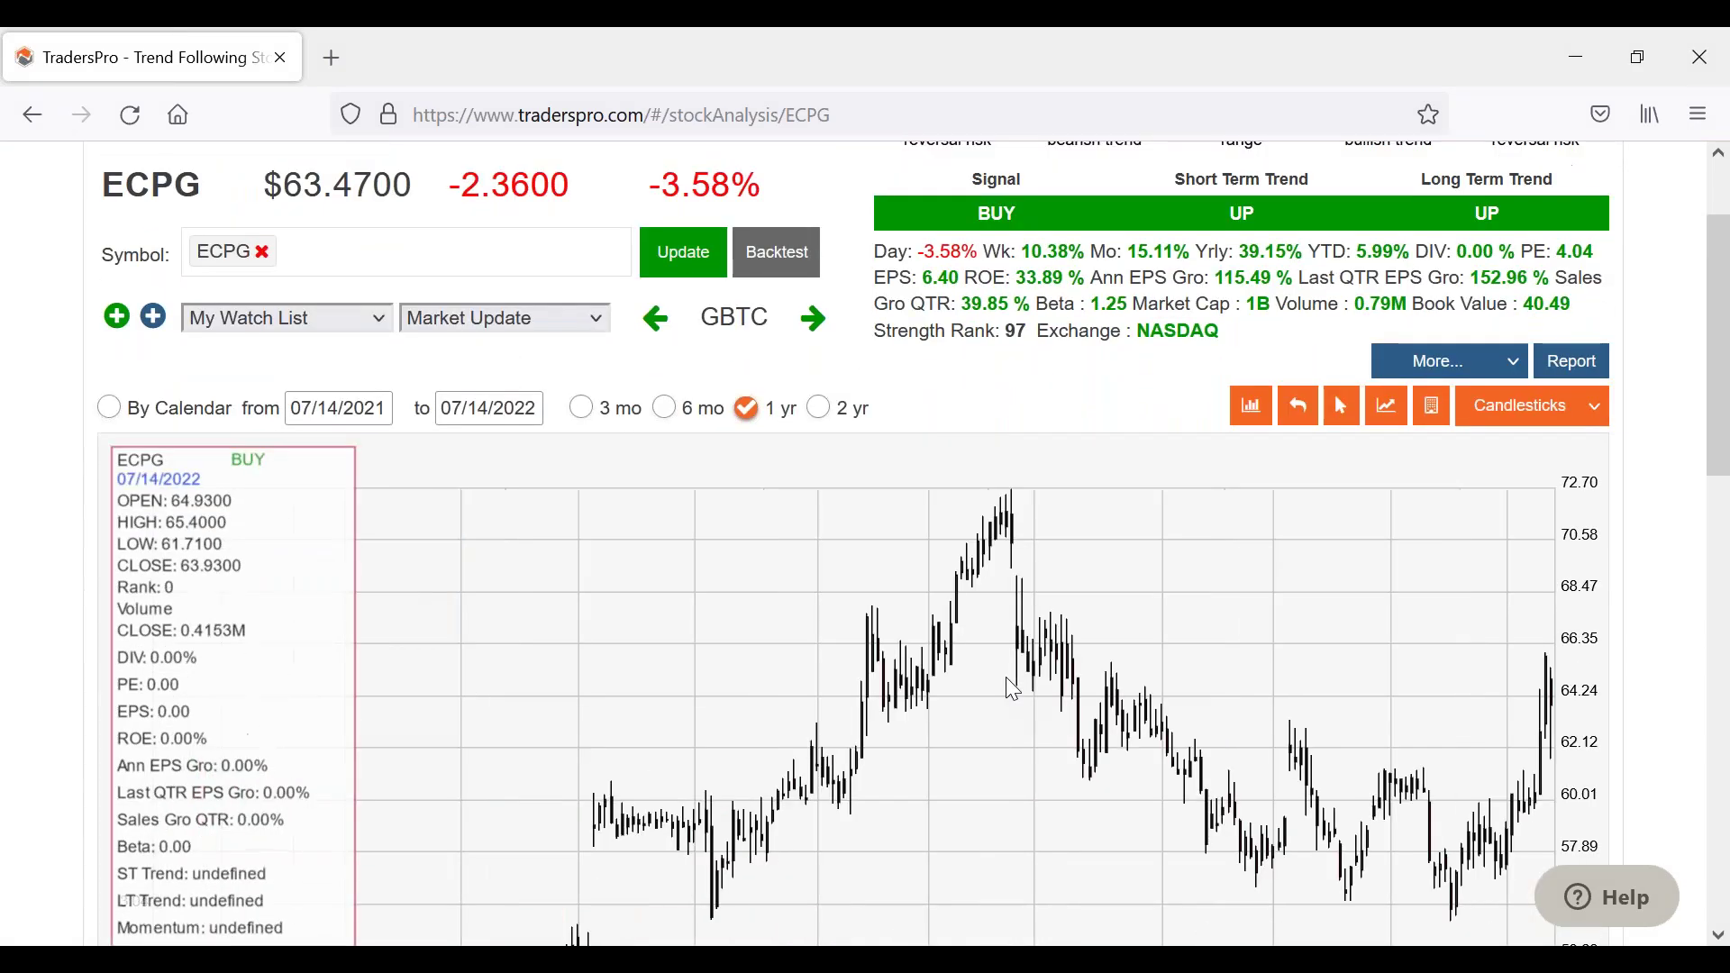
pyautogui.scroll(-1, 1019, 565)
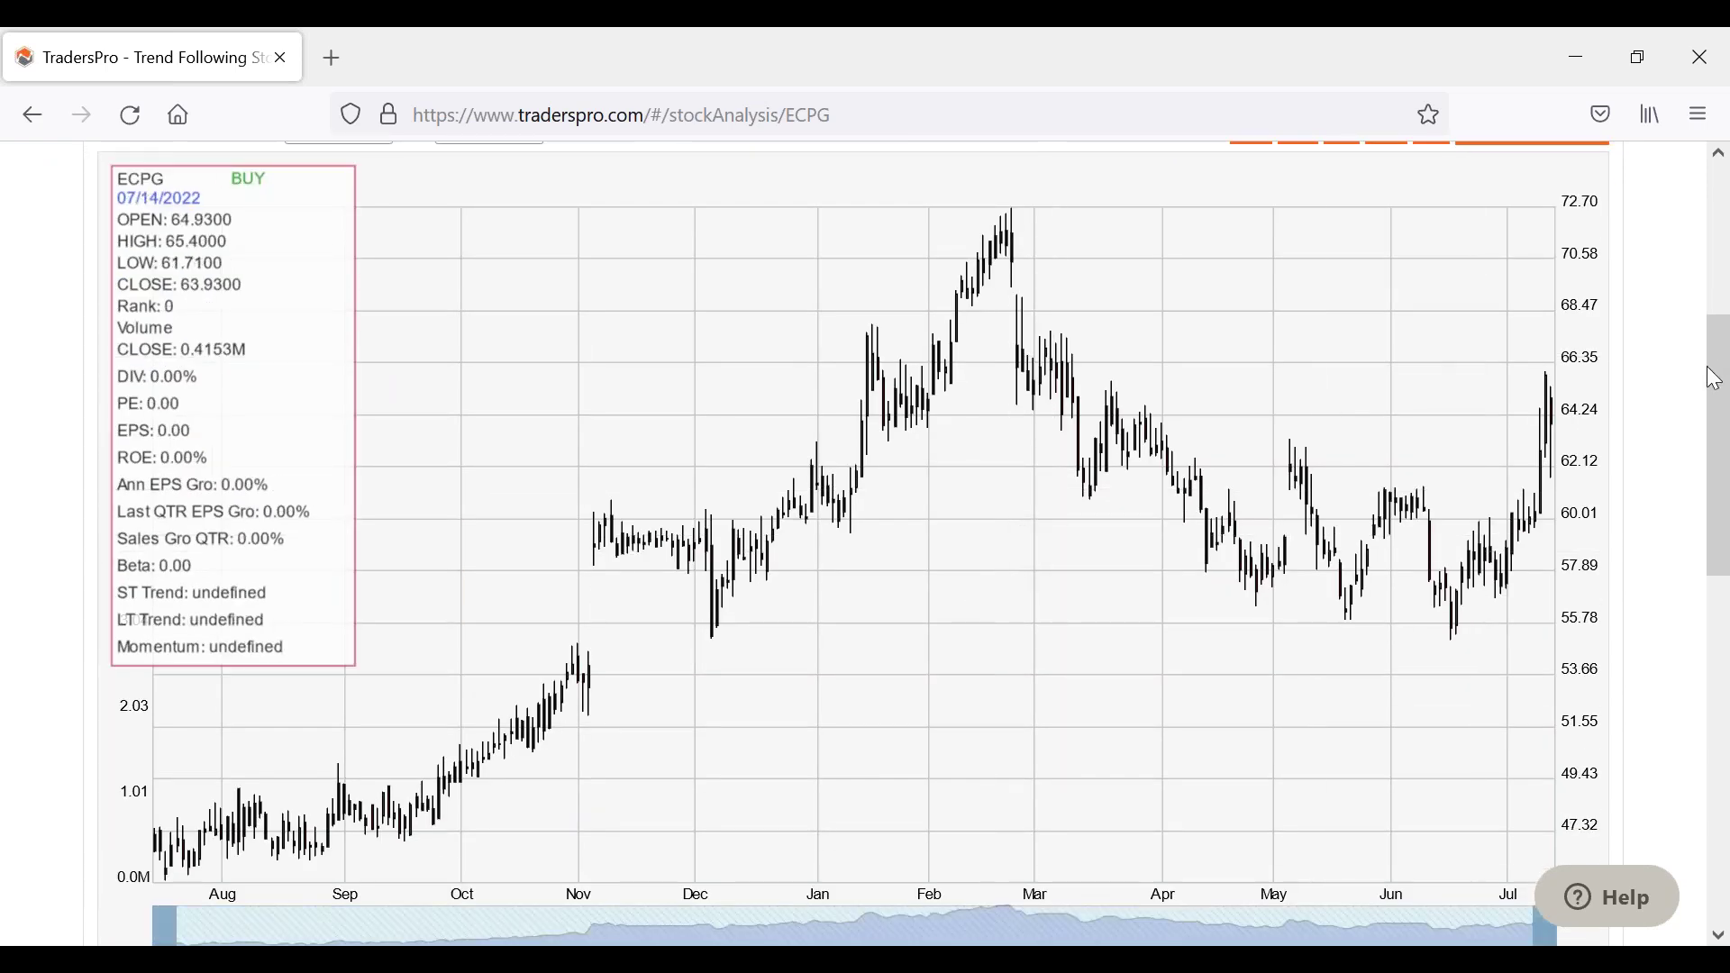
# Draw an arrow along ECPG's August-to-February rally and a curve under the following base, and clear both drawings
pyautogui.moveTo(217, 822)
pyautogui.mouseDown()
pyautogui.moveTo(896, 225)
pyautogui.moveTo(1034, 359)
pyautogui.moveTo(1158, 521)
pyautogui.moveTo(1279, 600)
pyautogui.moveTo(1455, 624)
pyautogui.moveTo(1572, 486)
pyautogui.mouseUp()
pyautogui.click(1401, 440)
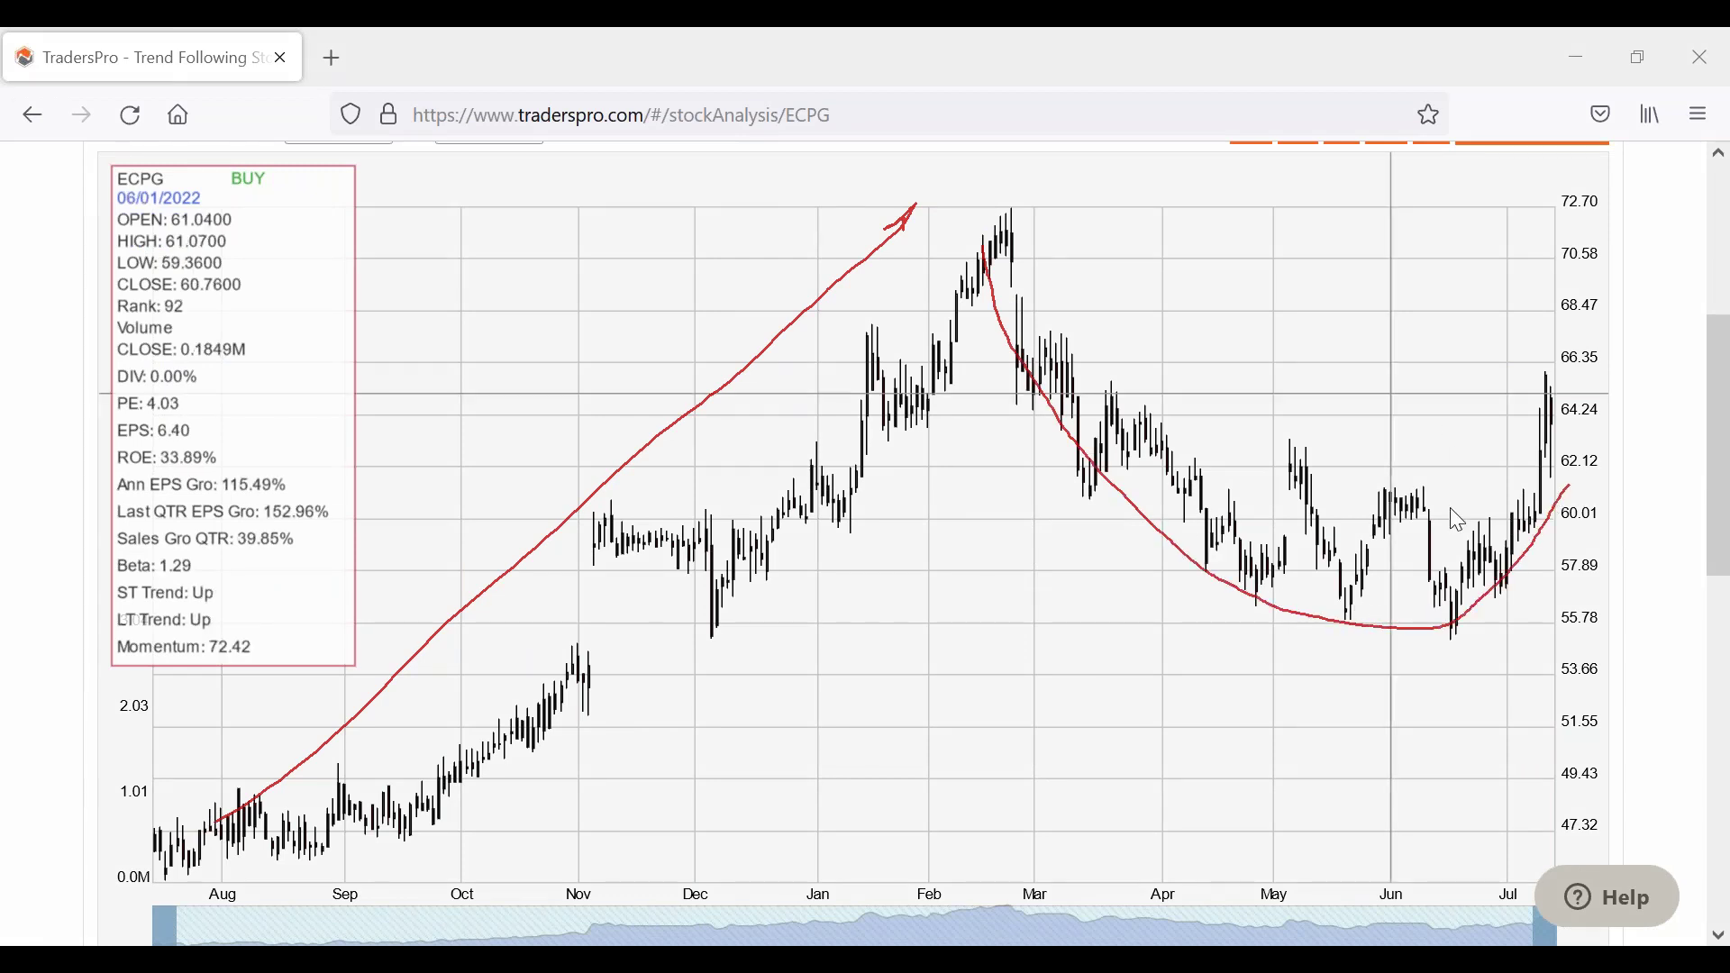
pyautogui.click(1448, 588)
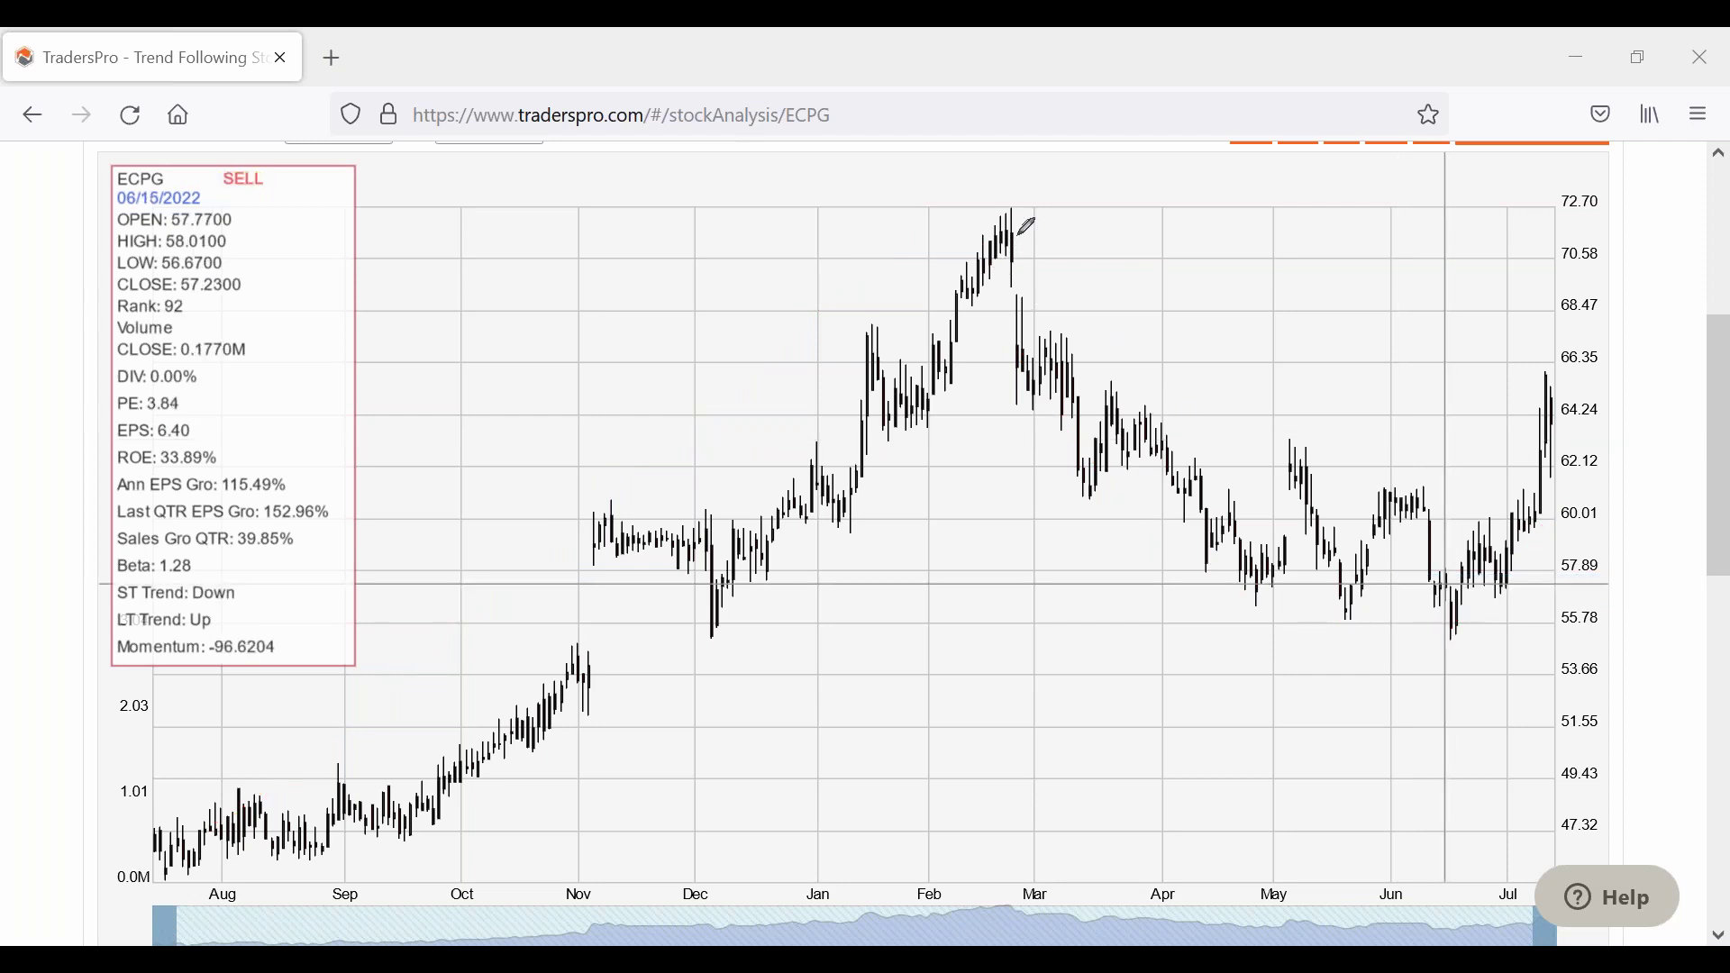
# Mark ECPG's lower highs and lower lows from the February peak to the late-April low with arrows and short lines
pyautogui.moveTo(1021, 232)
pyautogui.mouseDown()
pyautogui.moveTo(1106, 375)
pyautogui.moveTo(1117, 352)
pyautogui.moveTo(1076, 390)
pyautogui.mouseUp()
pyautogui.moveTo(1074, 464); pyautogui.dragTo(1208, 552)
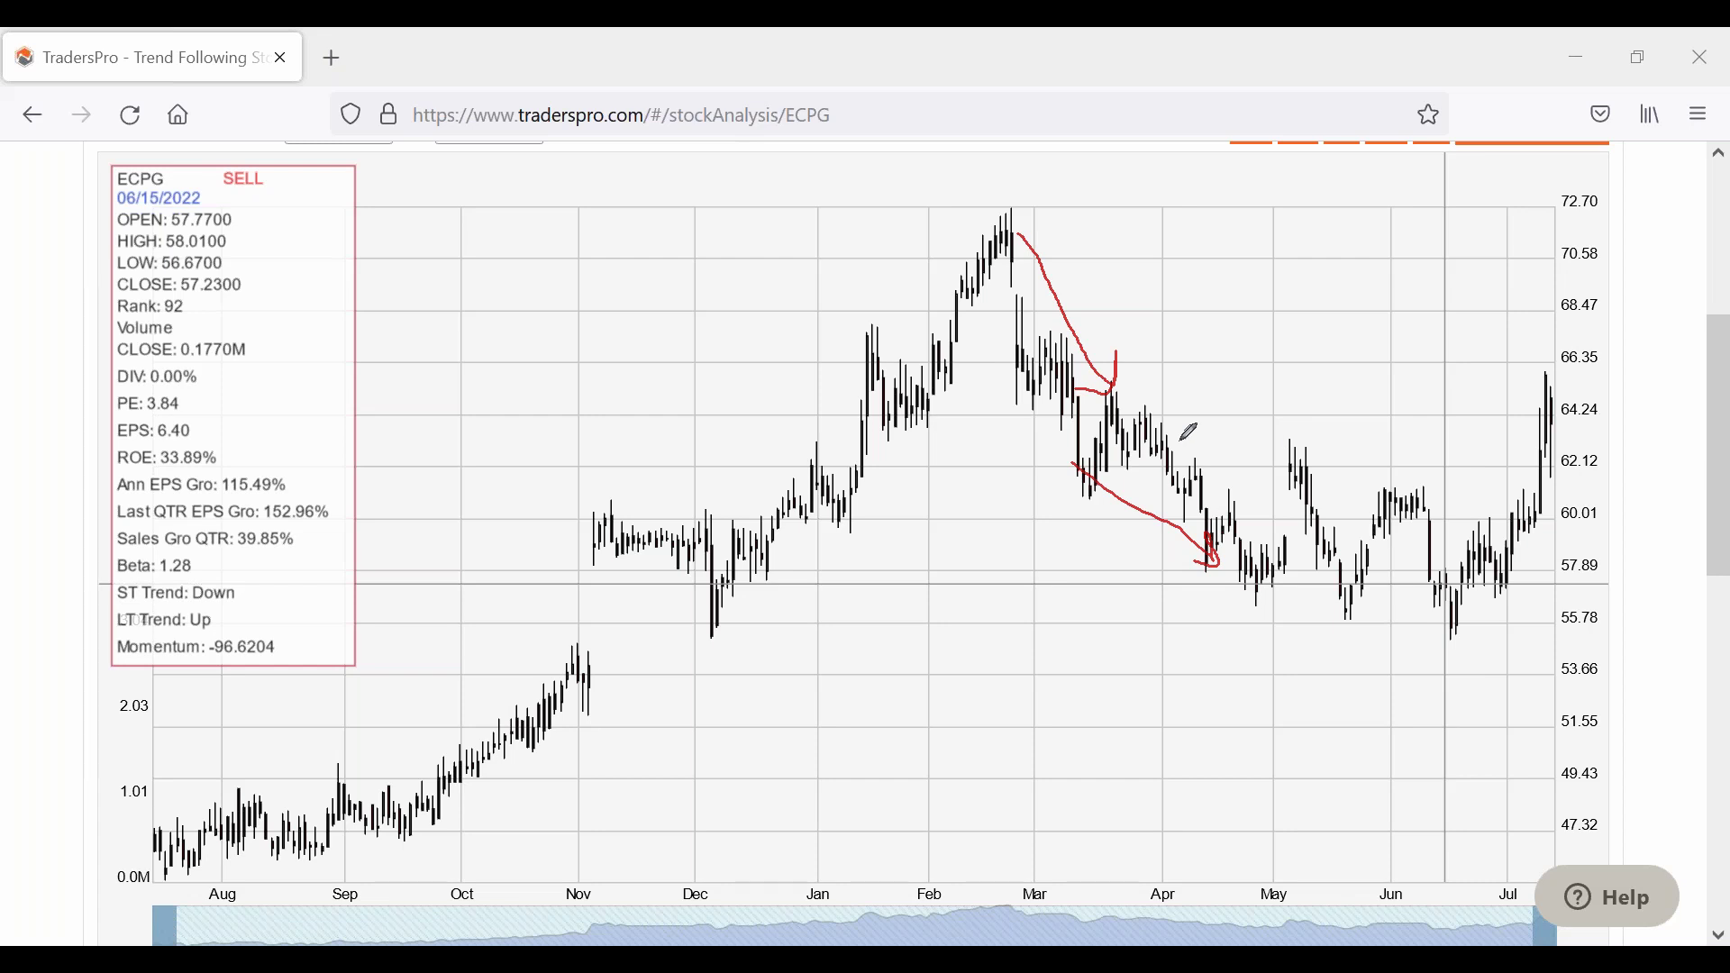
pyautogui.moveTo(1171, 417); pyautogui.dragTo(1282, 442)
pyautogui.moveTo(1227, 495); pyautogui.dragTo(1248, 493)
pyautogui.moveTo(1248, 601); pyautogui.dragTo(1275, 605)
# Trace ECPG's swing to the early-May high, circle that high, and draw arrows to the following lower lows and June high
pyautogui.moveTo(1281, 455); pyautogui.dragTo(1266, 591)
pyautogui.moveTo(1311, 514); pyautogui.dragTo(1338, 613)
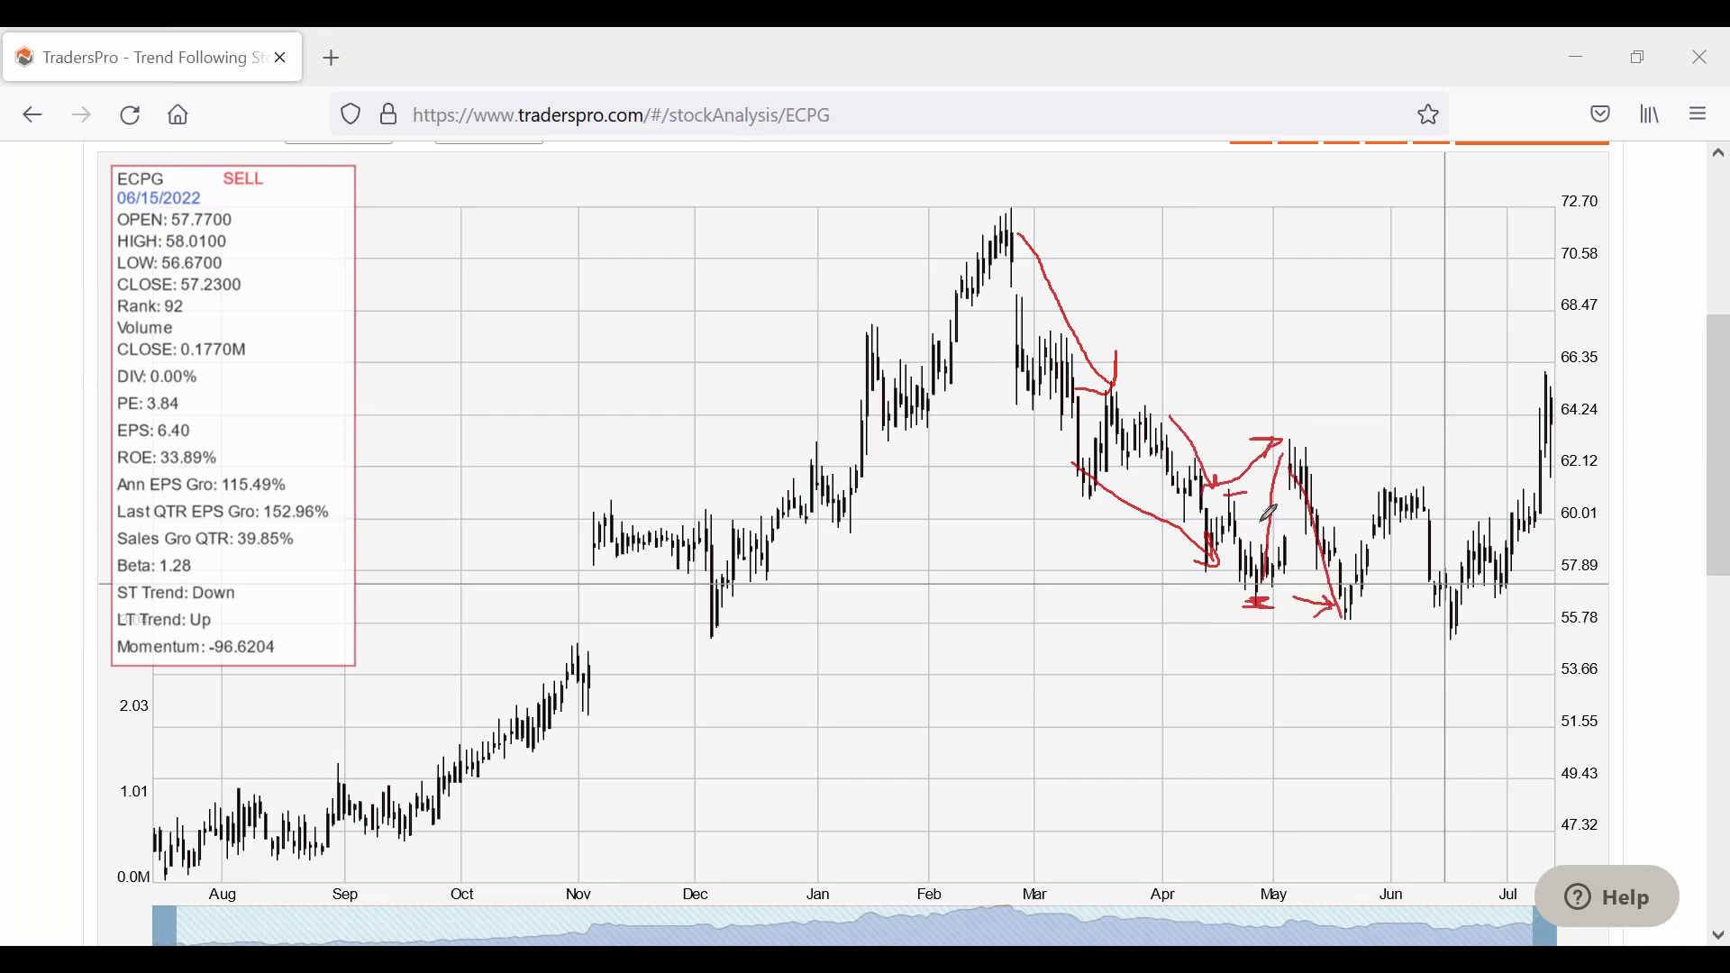
pyautogui.moveTo(1287, 457)
pyautogui.mouseDown()
pyautogui.moveTo(1281, 431)
pyautogui.moveTo(1306, 451)
pyautogui.moveTo(1297, 440)
pyautogui.mouseUp()
pyautogui.moveTo(1339, 466); pyautogui.dragTo(1380, 484)
pyautogui.moveTo(1359, 621)
pyautogui.mouseDown()
pyautogui.moveTo(1438, 626)
pyautogui.moveTo(1433, 643)
pyautogui.mouseUp()
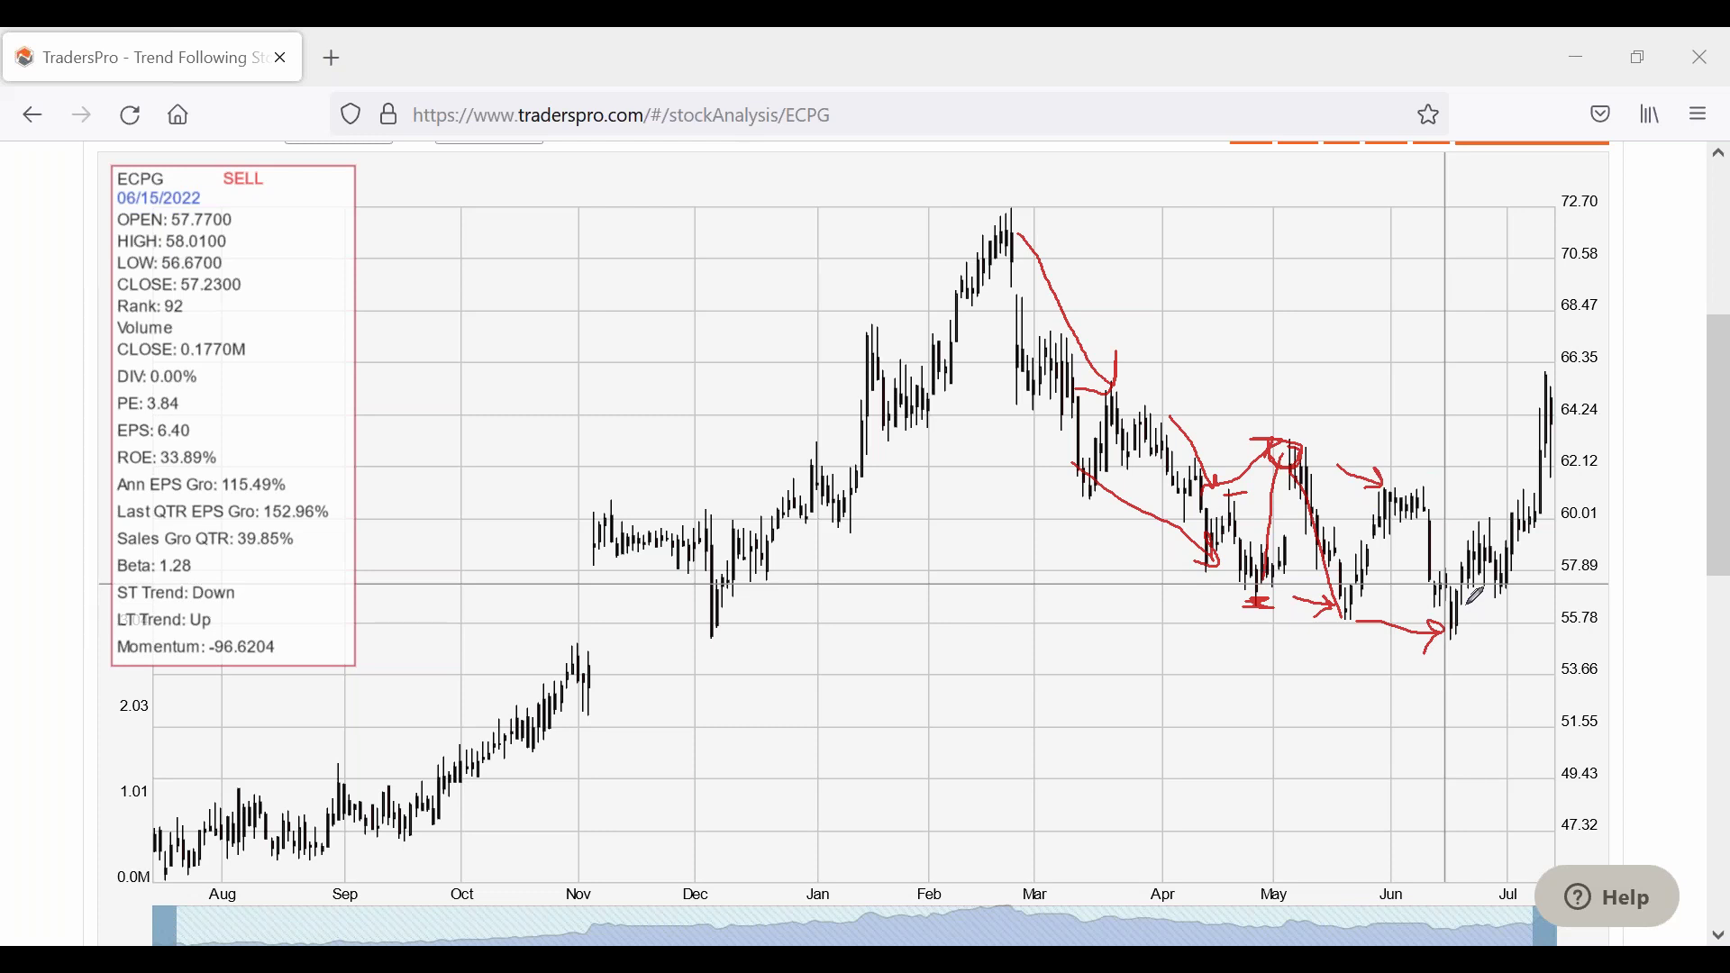
# Circle ECPG's mid-June low and draw a resistance line from the June highs across to the latest price
pyautogui.moveTo(1467, 632); pyautogui.dragTo(1452, 629)
pyautogui.moveTo(1381, 494); pyautogui.dragTo(1431, 492)
pyautogui.moveTo(1564, 487); pyautogui.dragTo(1419, 489)
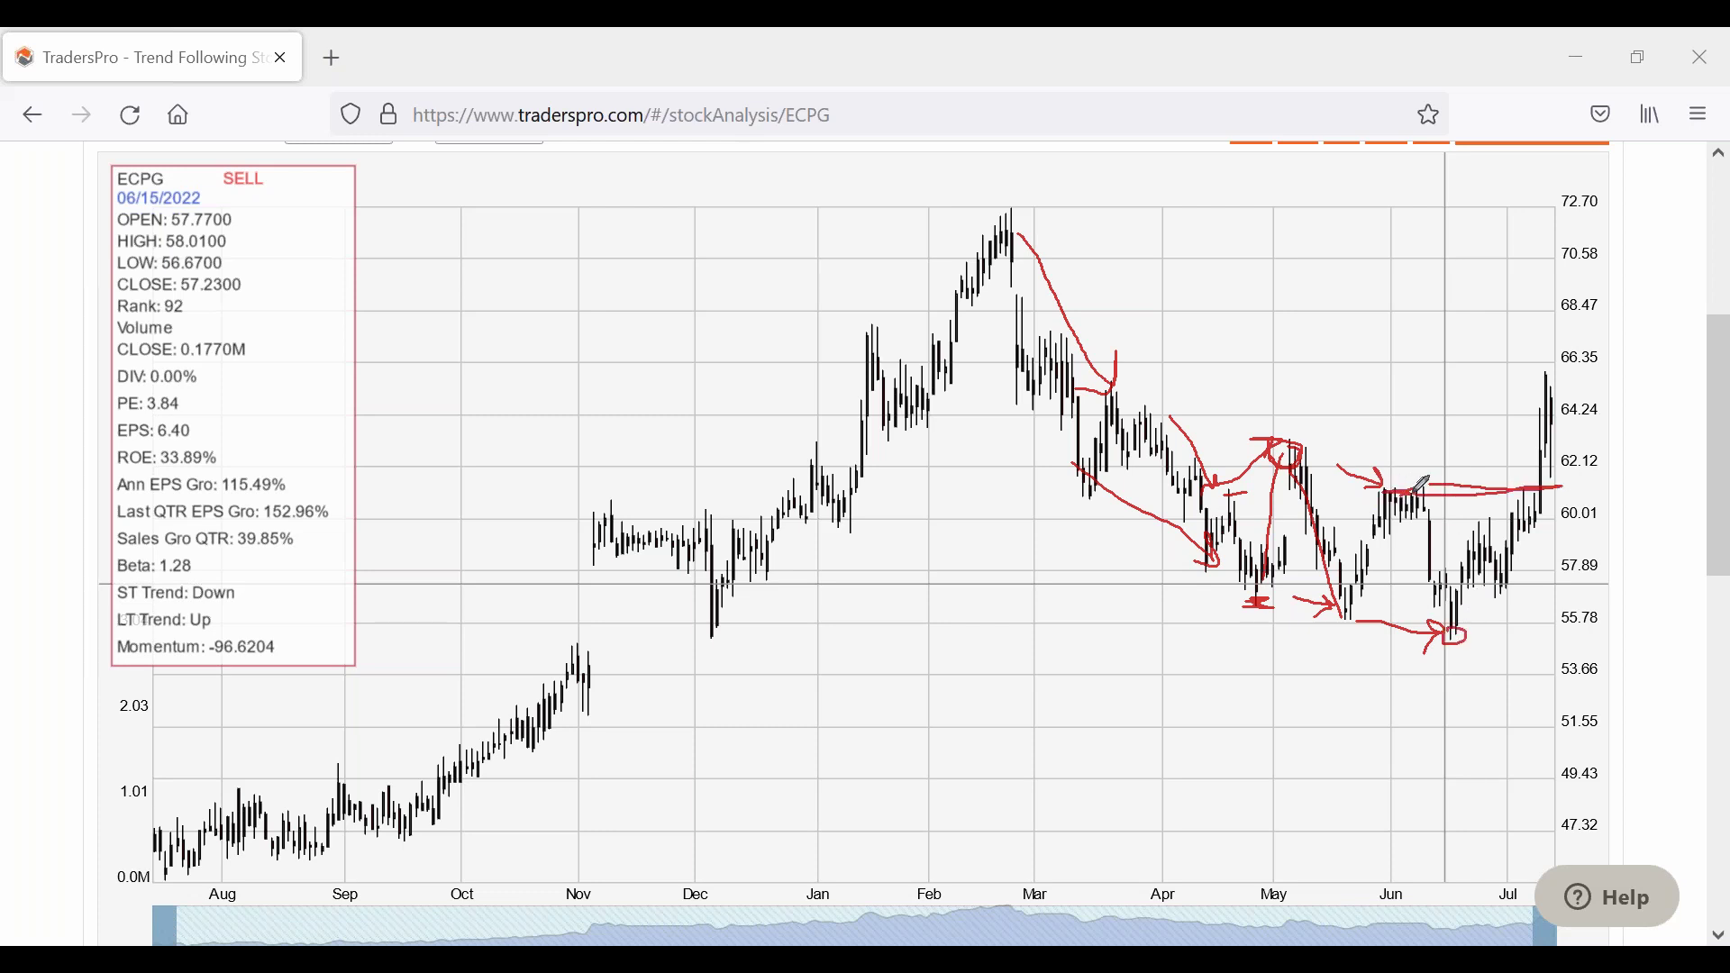
# Retrace ECPG's June resistance line, circle the July high with a downward arrow, curve under the base, and clear all drawings
pyautogui.moveTo(1467, 485); pyautogui.dragTo(1379, 487)
pyautogui.moveTo(1534, 374); pyautogui.dragTo(1635, 601)
pyautogui.moveTo(1210, 590)
pyautogui.mouseDown()
pyautogui.moveTo(1278, 619)
pyautogui.moveTo(1507, 554)
pyautogui.moveTo(1572, 491)
pyautogui.mouseUp()
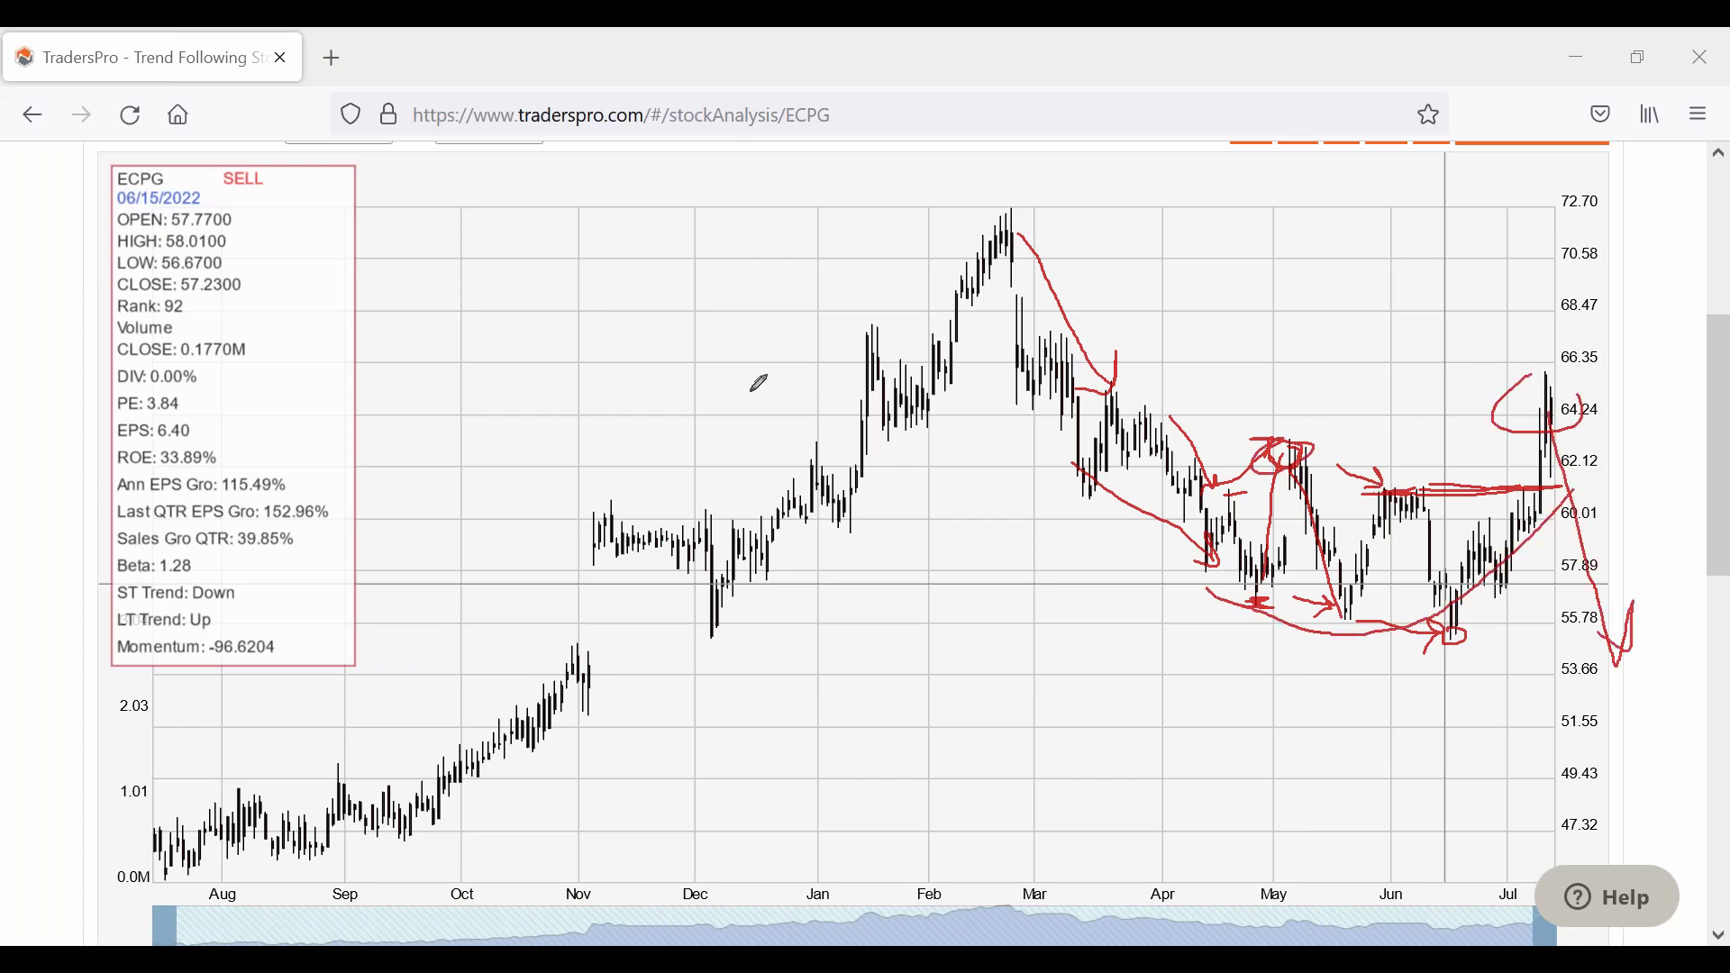
pyautogui.press('Escape')
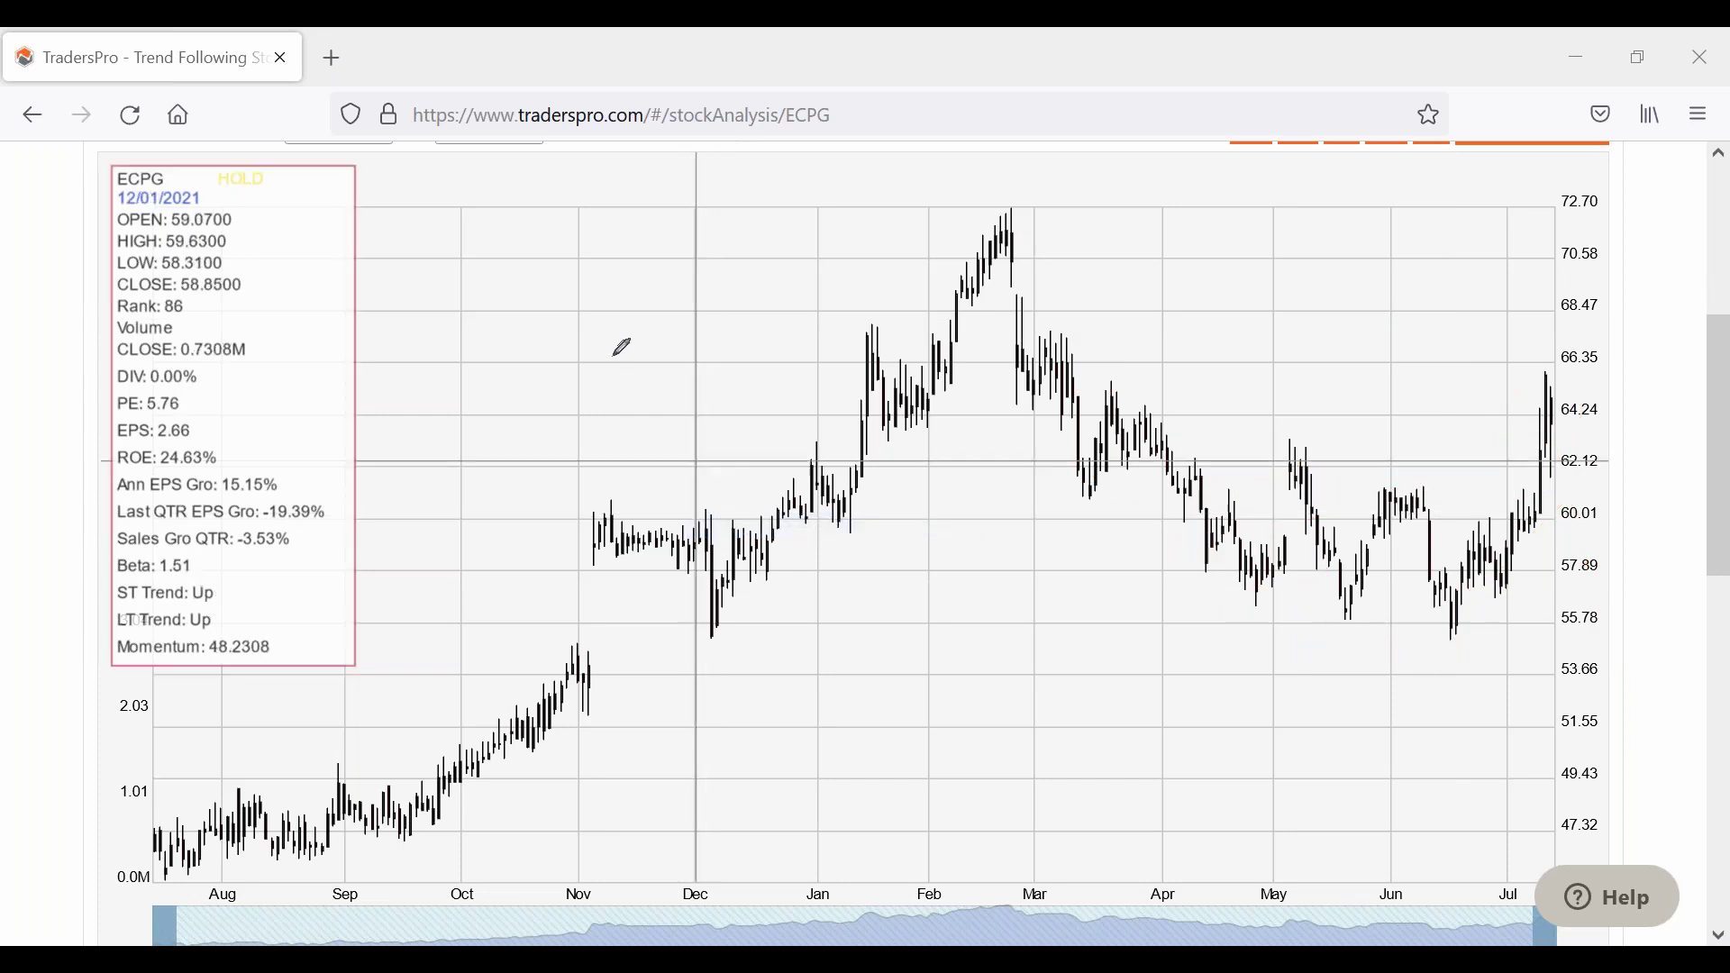
# Change the ECPG chart's time range to 6 months and bring the candlesticks into view
pyautogui.scroll(3, 684, 414)
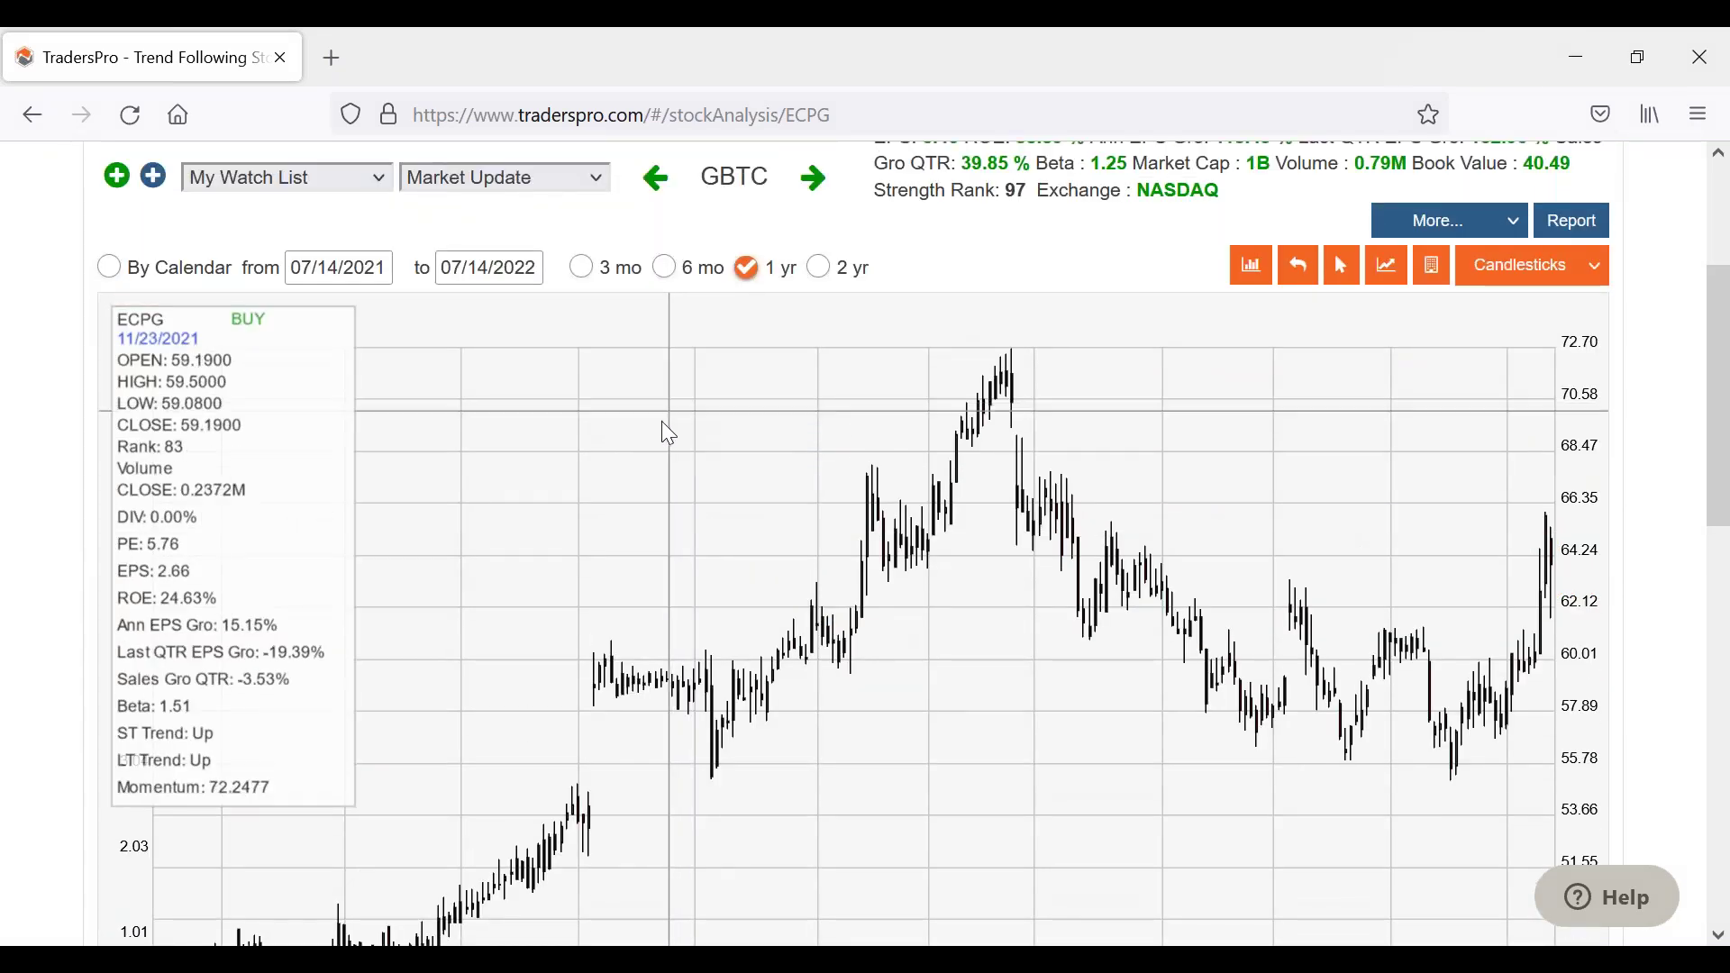
pyautogui.scroll(4, 661, 423)
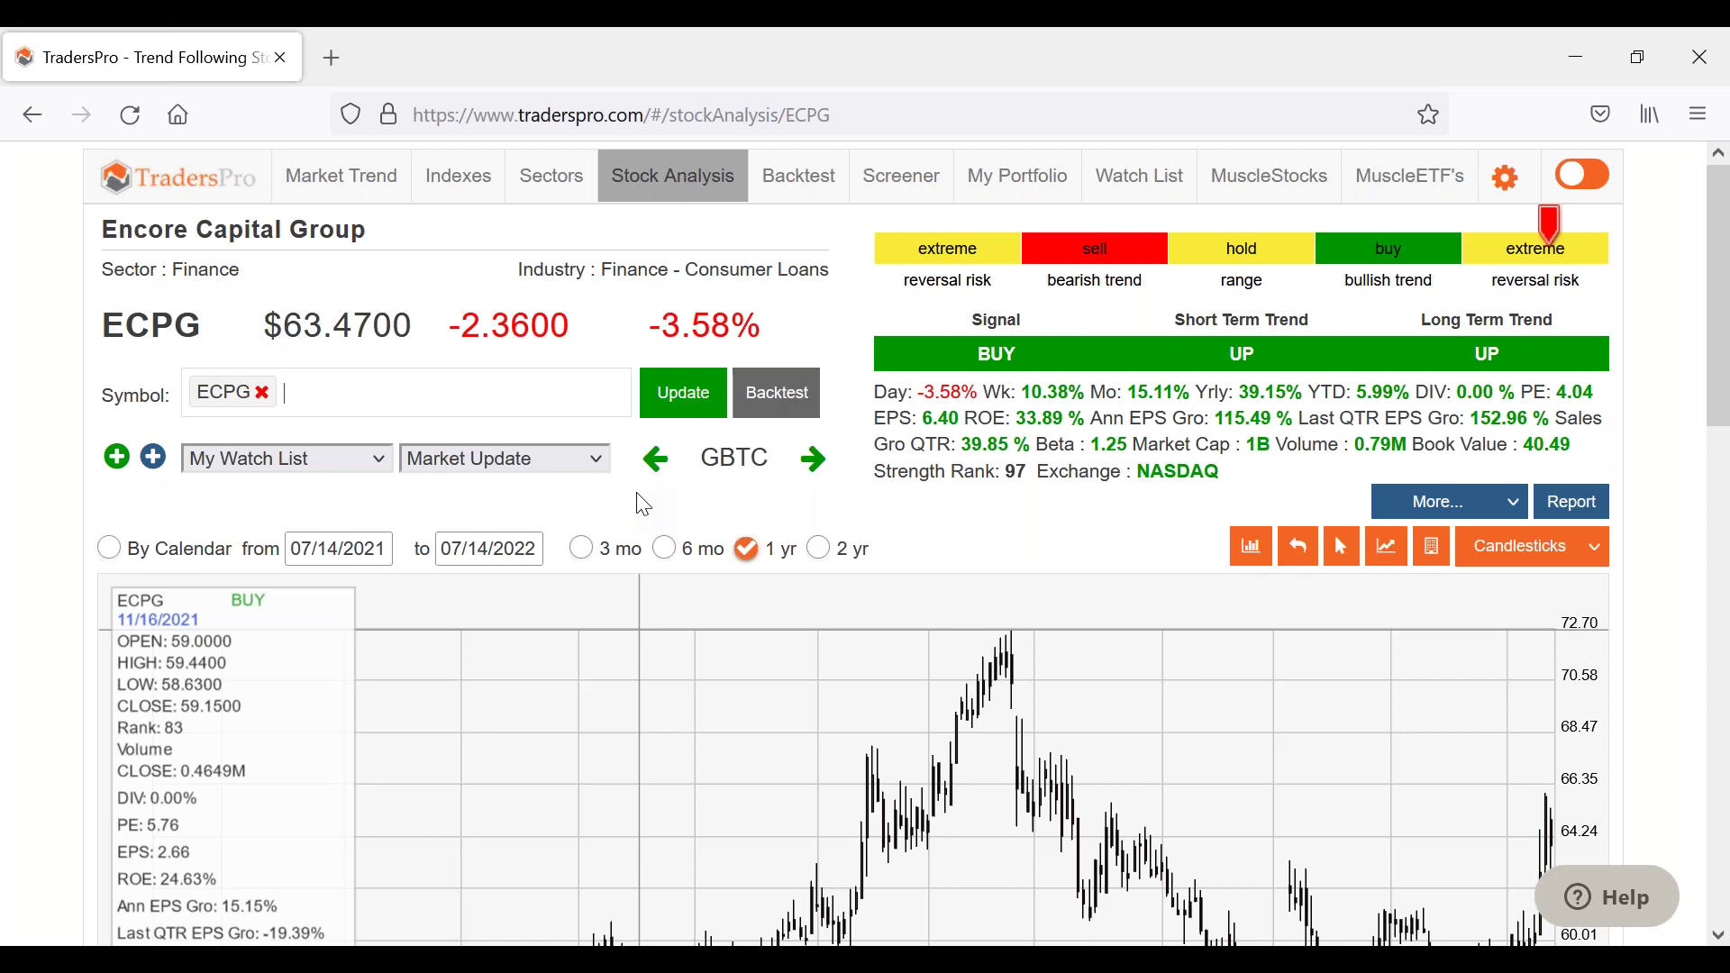
pyautogui.click(1298, 546)
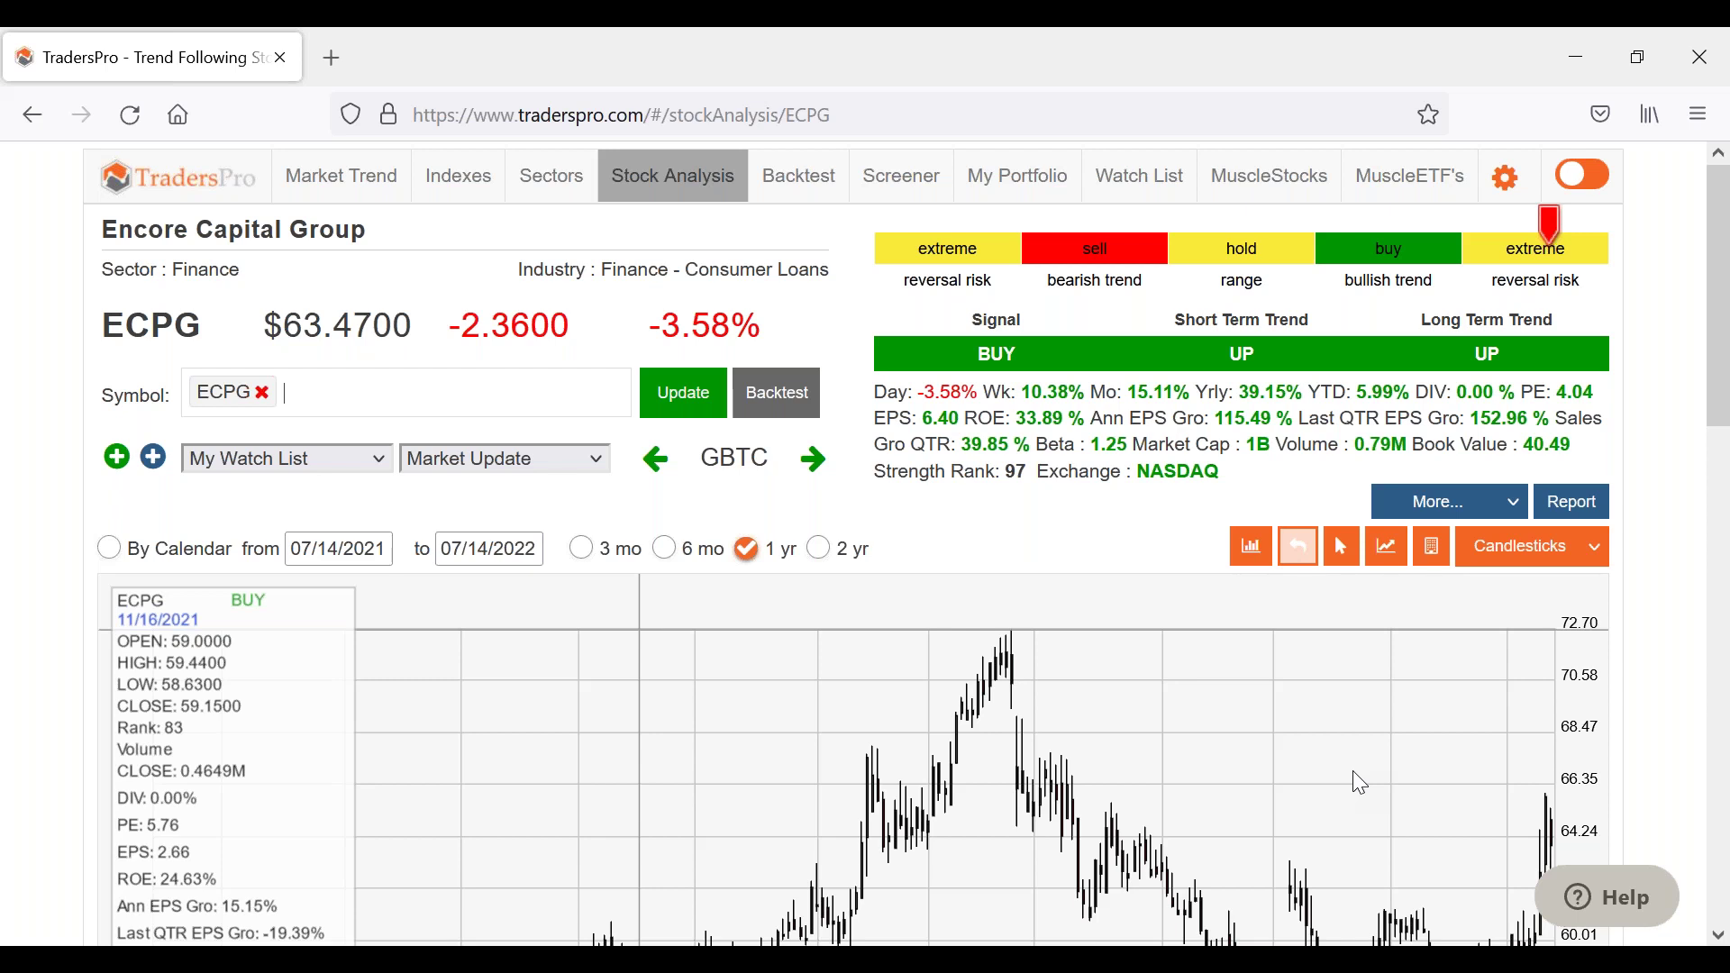
pyautogui.scroll(-2, 1230, 655)
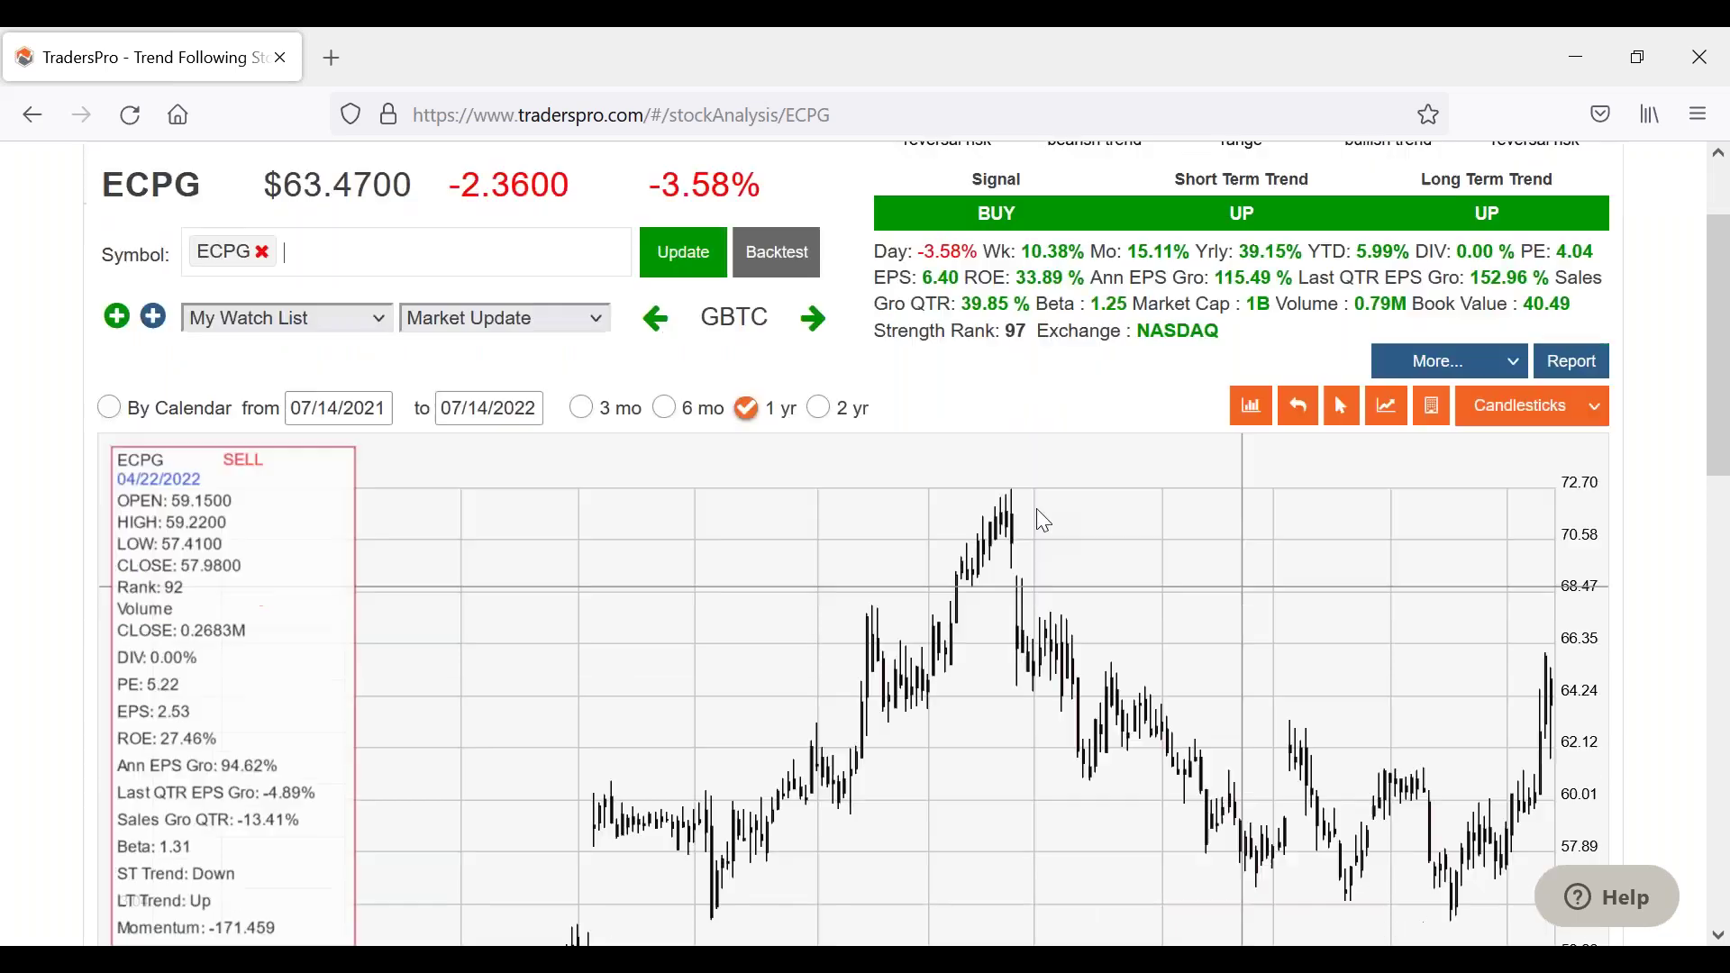
pyautogui.click(664, 403)
pyautogui.scroll(2, 1104, 623)
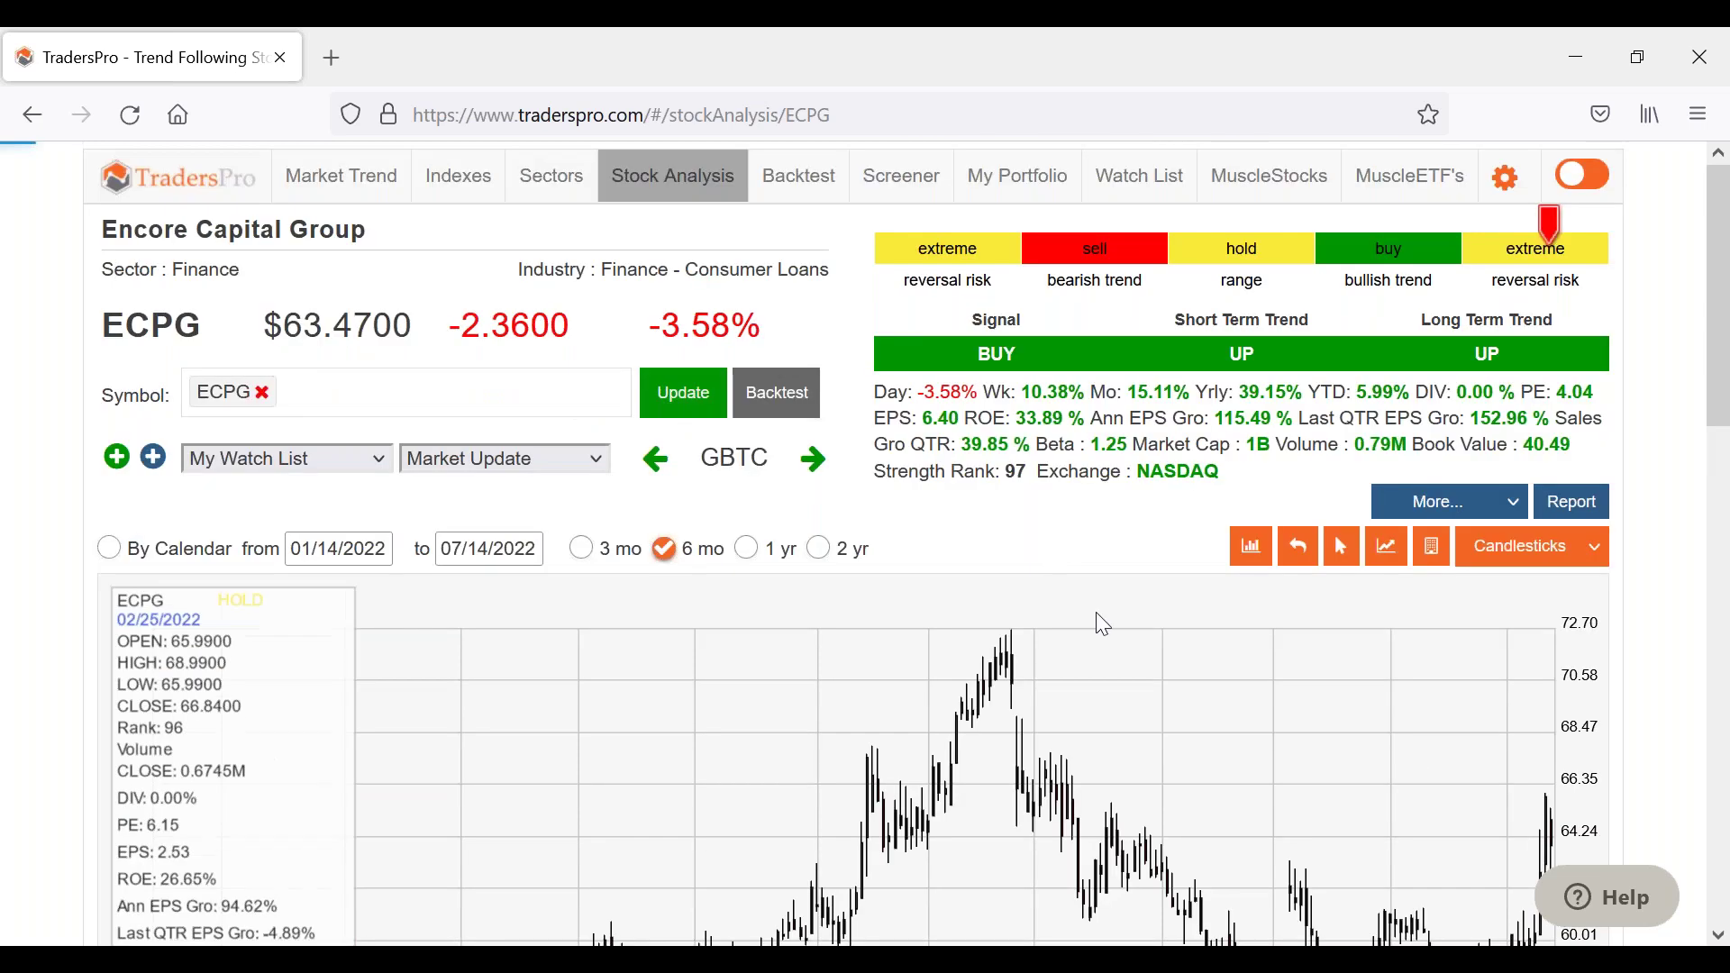
pyautogui.scroll(-5, 1161, 647)
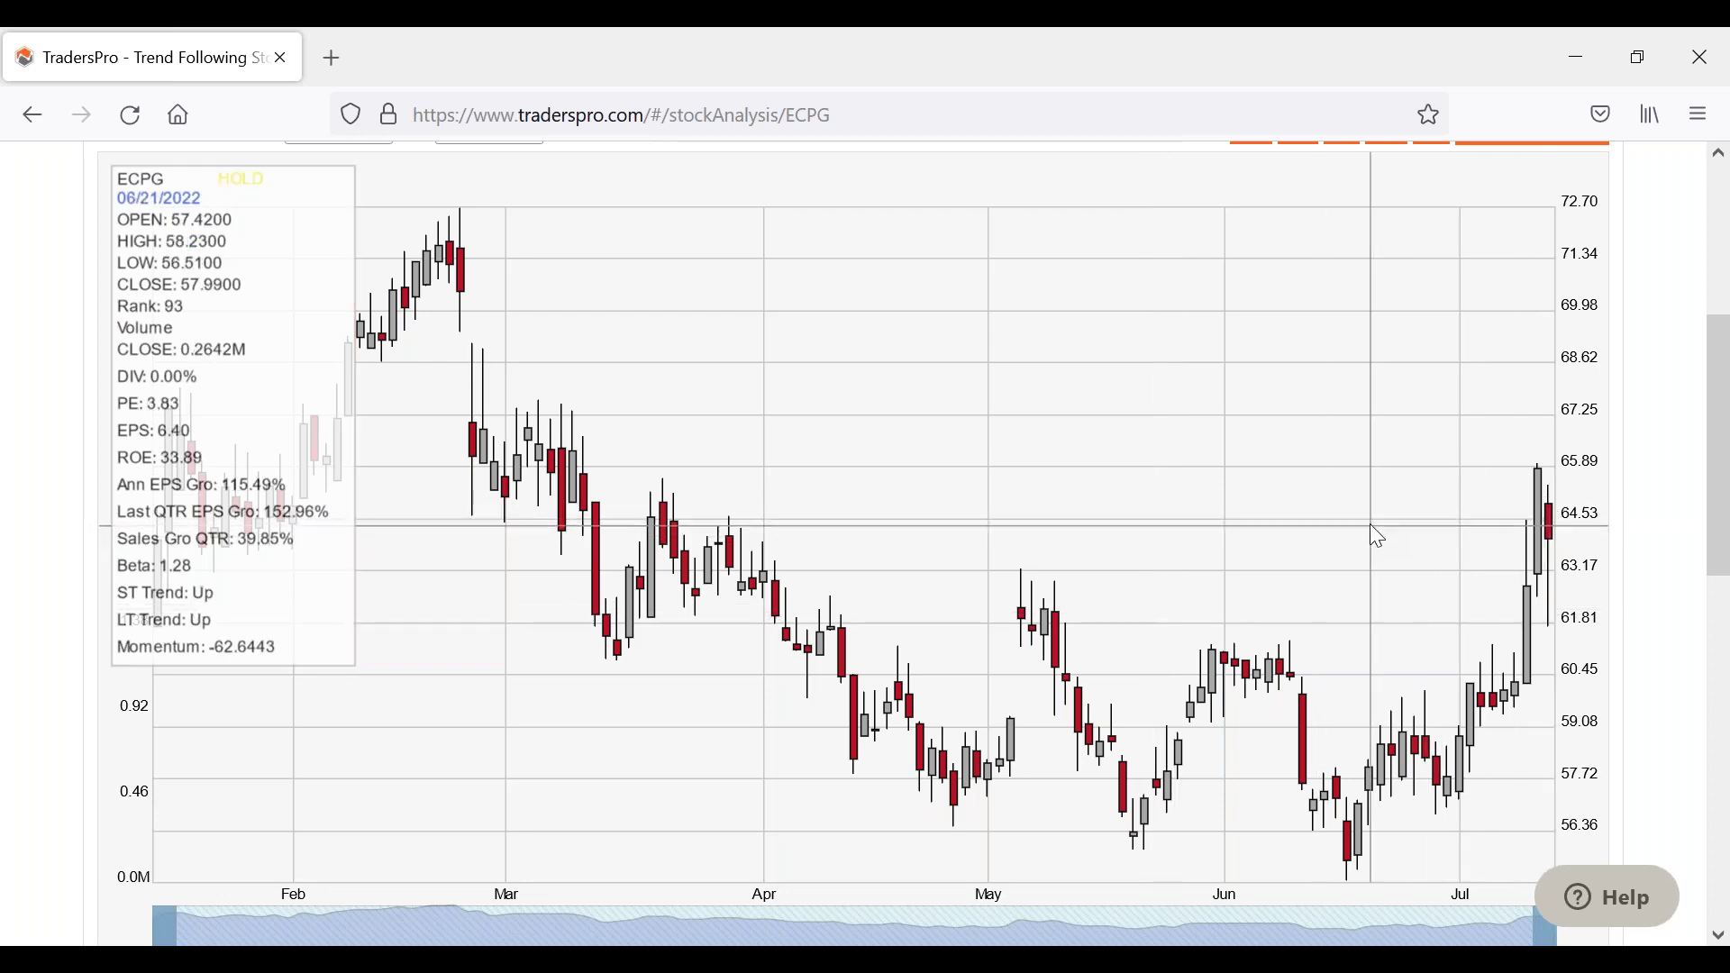
# Trace ECPG's swings up from the mid-June low, outline the early-July consolidation and breakout, and mark an X just below it
pyautogui.scroll(-3, 1371, 528)
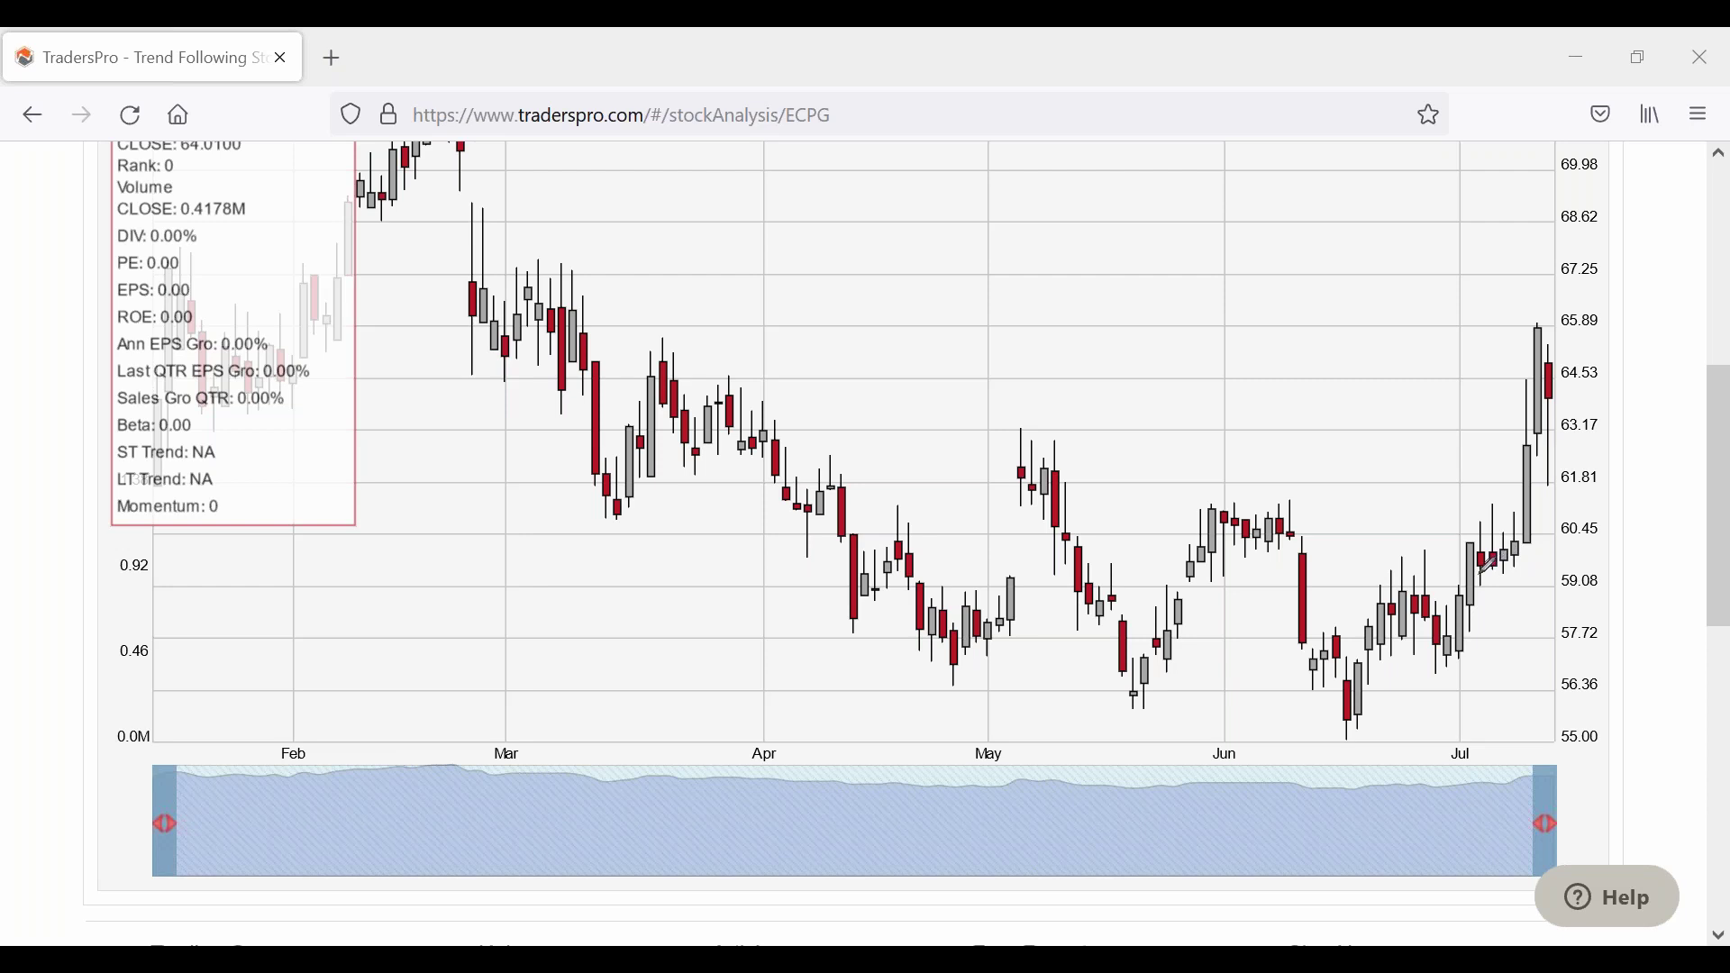
pyautogui.moveTo(1364, 672)
pyautogui.mouseDown()
pyautogui.moveTo(1444, 596)
pyautogui.moveTo(1452, 650)
pyautogui.moveTo(1473, 539)
pyautogui.mouseUp()
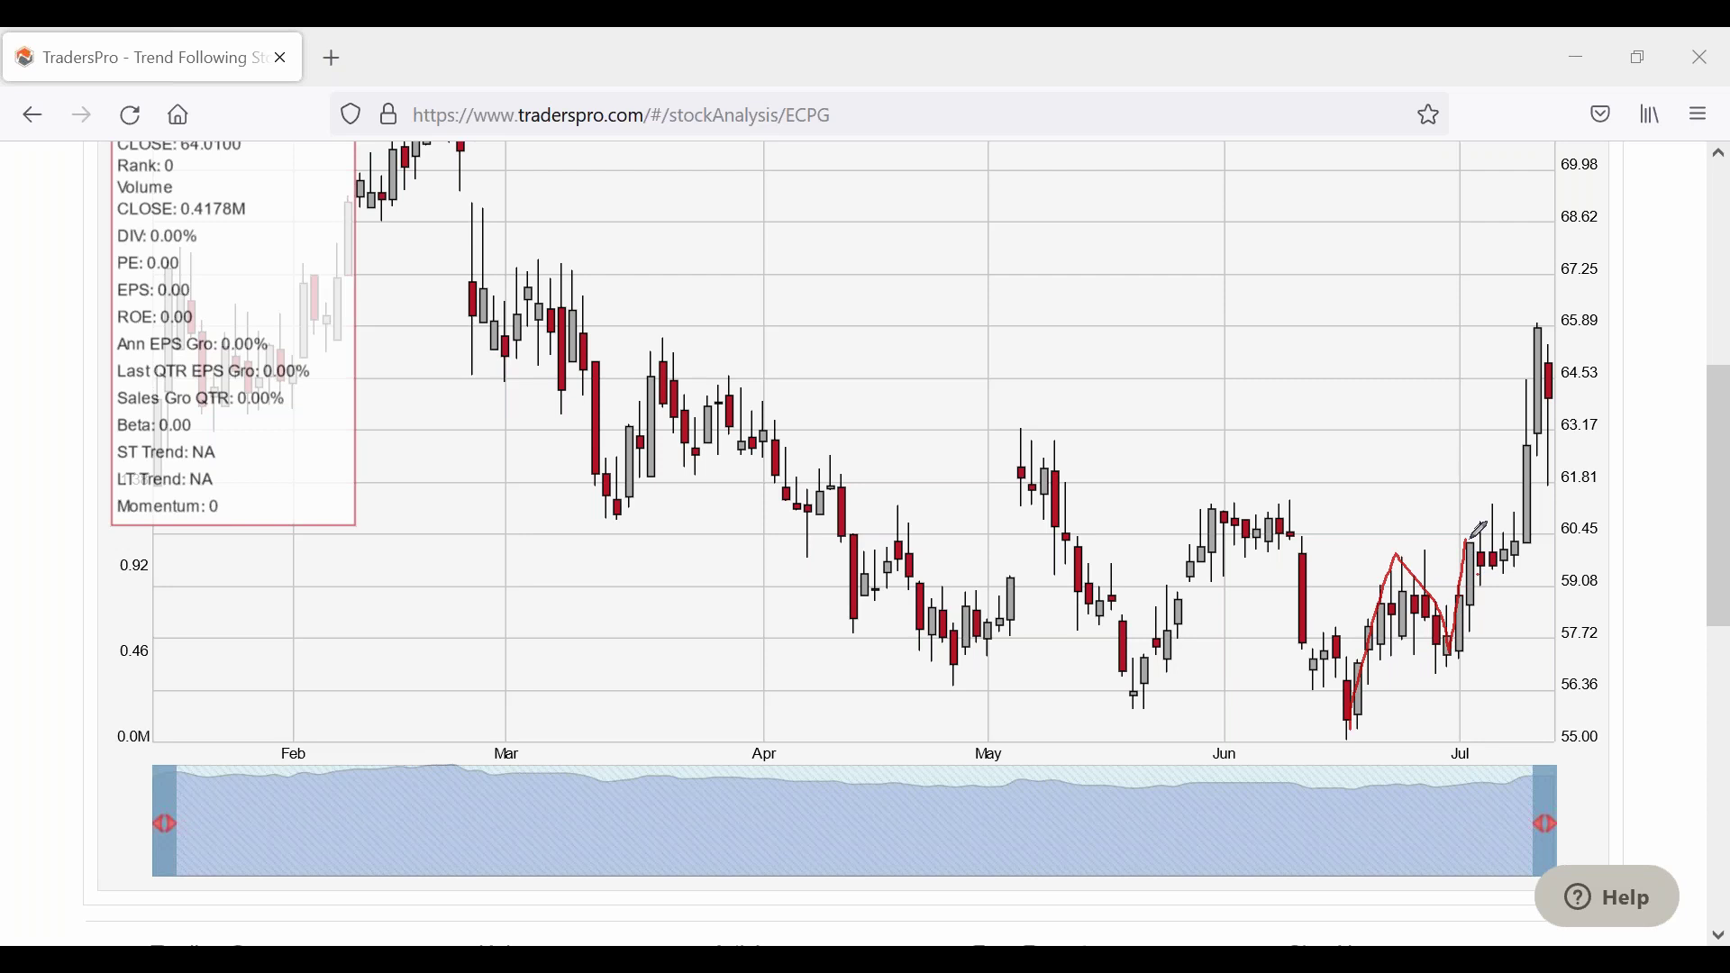
pyautogui.moveTo(1471, 538); pyautogui.dragTo(1520, 531)
pyautogui.moveTo(1463, 574); pyautogui.dragTo(1528, 566)
pyautogui.moveTo(1517, 443); pyautogui.dragTo(1519, 563)
pyautogui.moveTo(1522, 581); pyautogui.dragTo(1536, 591)
pyautogui.moveTo(1534, 581); pyautogui.dragTo(1525, 592)
# Draw horizontal lines from ECPG's June highs, early-May high and mid-March low across to the latest price
pyautogui.moveTo(1194, 510); pyautogui.dragTo(1632, 512)
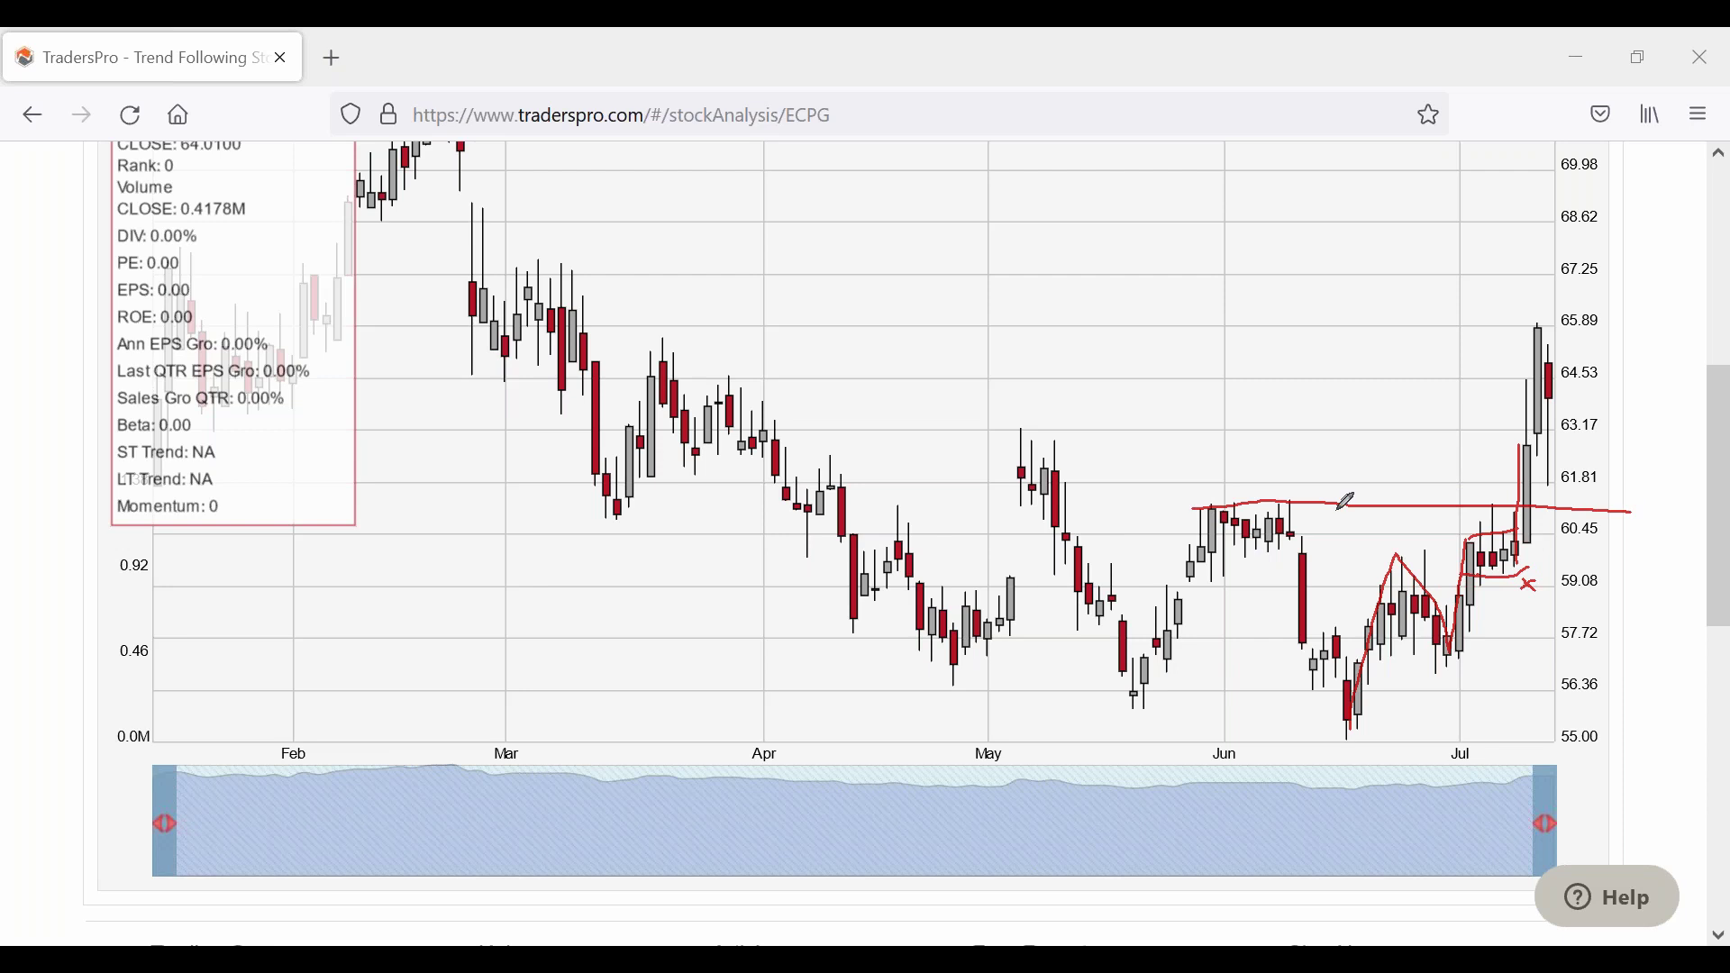
pyautogui.moveTo(1024, 435); pyautogui.dragTo(1588, 445)
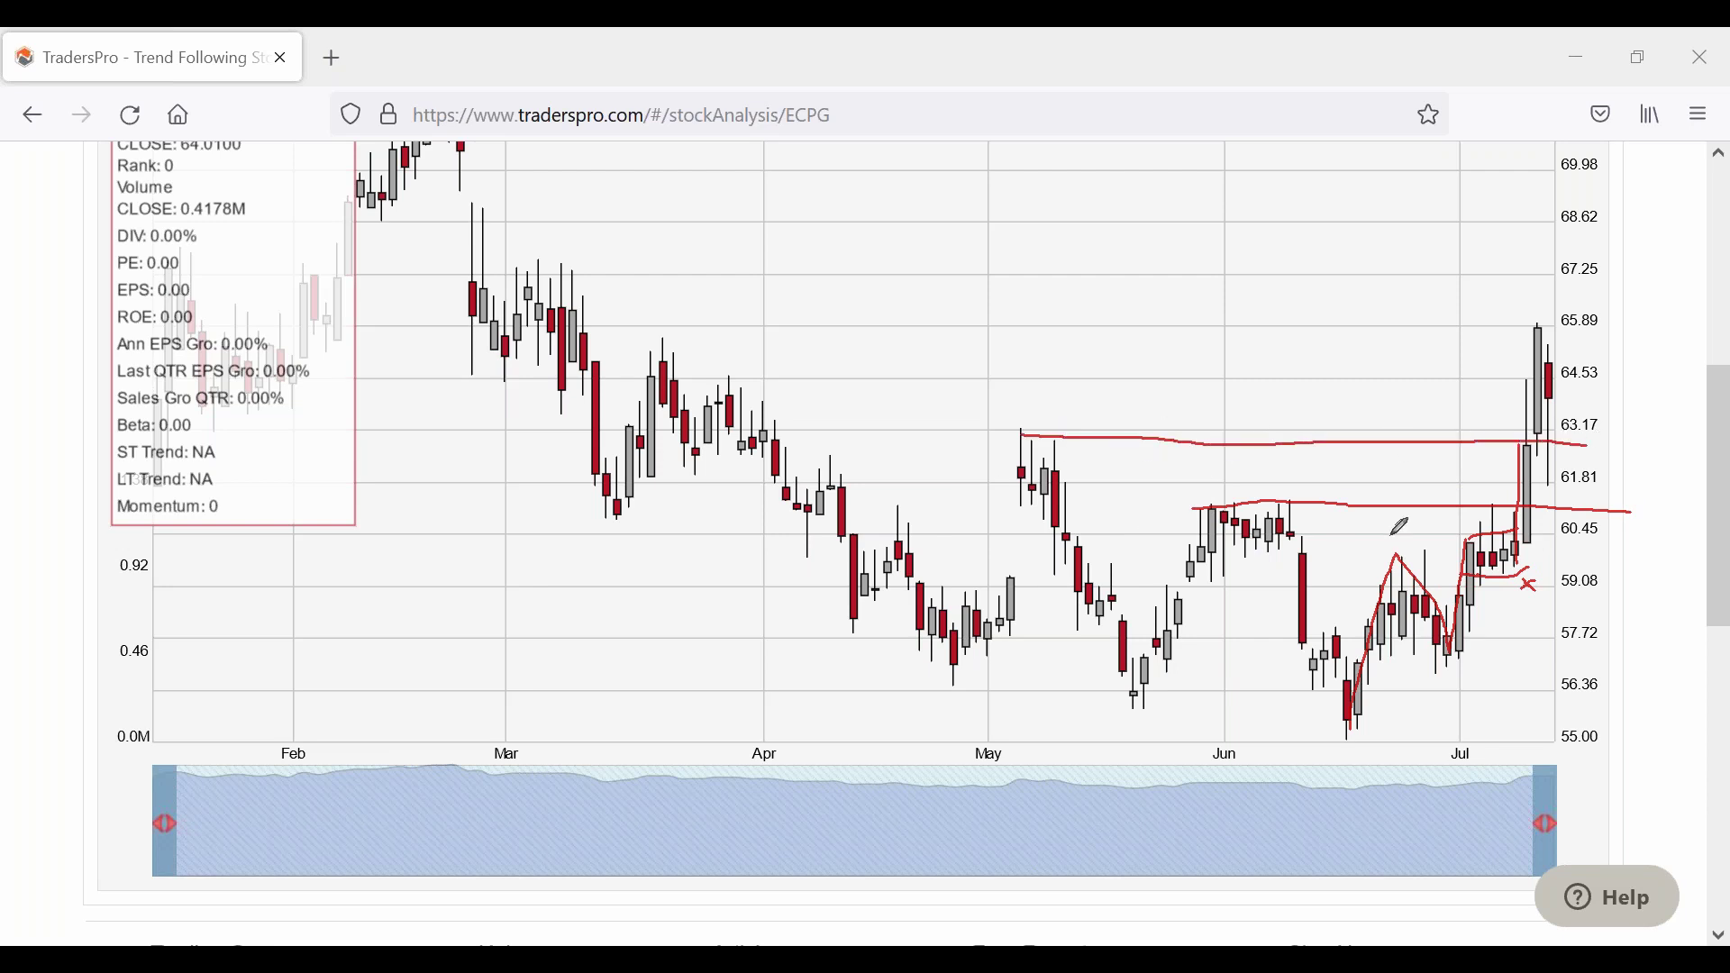
pyautogui.moveTo(590, 519)
pyautogui.mouseDown()
pyautogui.moveTo(1604, 514)
pyautogui.moveTo(1574, 513)
pyautogui.mouseUp()
# Draw a curve under ECPG's March-to-July base, circle 59.08 on the price axis with 59 written beside it, and clear the drawings
pyautogui.moveTo(571, 552)
pyautogui.mouseDown()
pyautogui.moveTo(847, 714)
pyautogui.moveTo(1537, 605)
pyautogui.moveTo(1572, 534)
pyautogui.mouseUp()
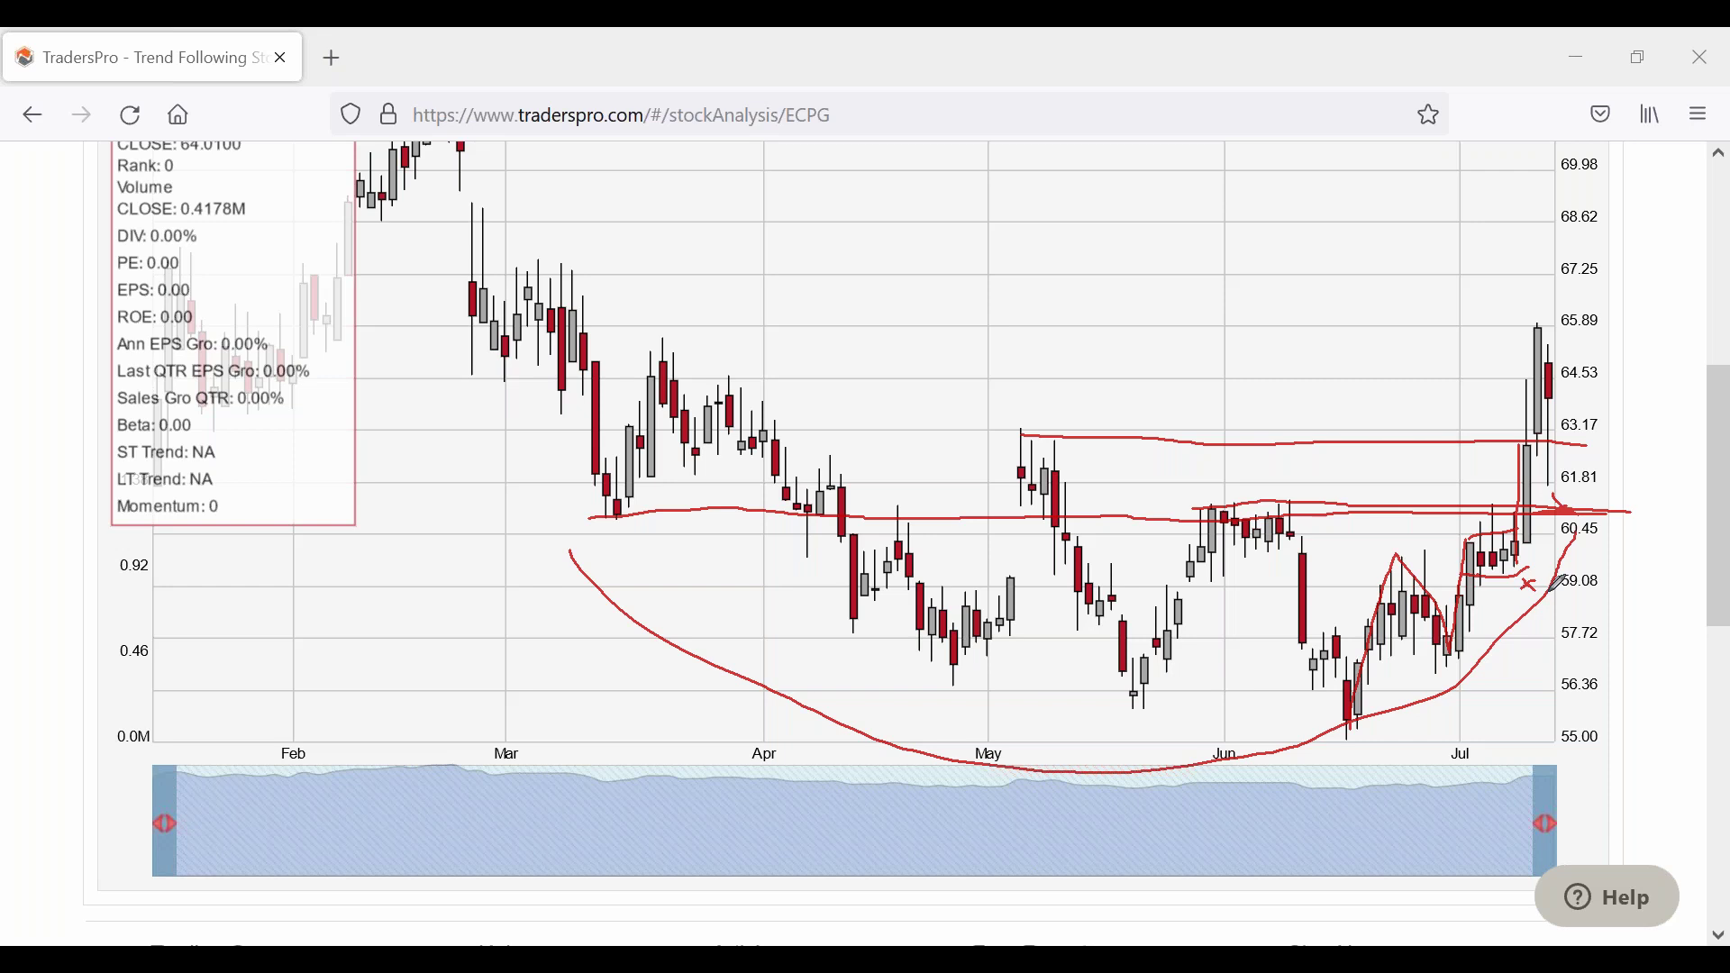
pyautogui.moveTo(1552, 591)
pyautogui.mouseDown()
pyautogui.moveTo(1590, 563)
pyautogui.moveTo(1552, 605)
pyautogui.moveTo(1625, 618)
pyautogui.moveTo(1627, 641)
pyautogui.moveTo(1654, 622)
pyautogui.moveTo(1651, 641)
pyautogui.mouseUp()
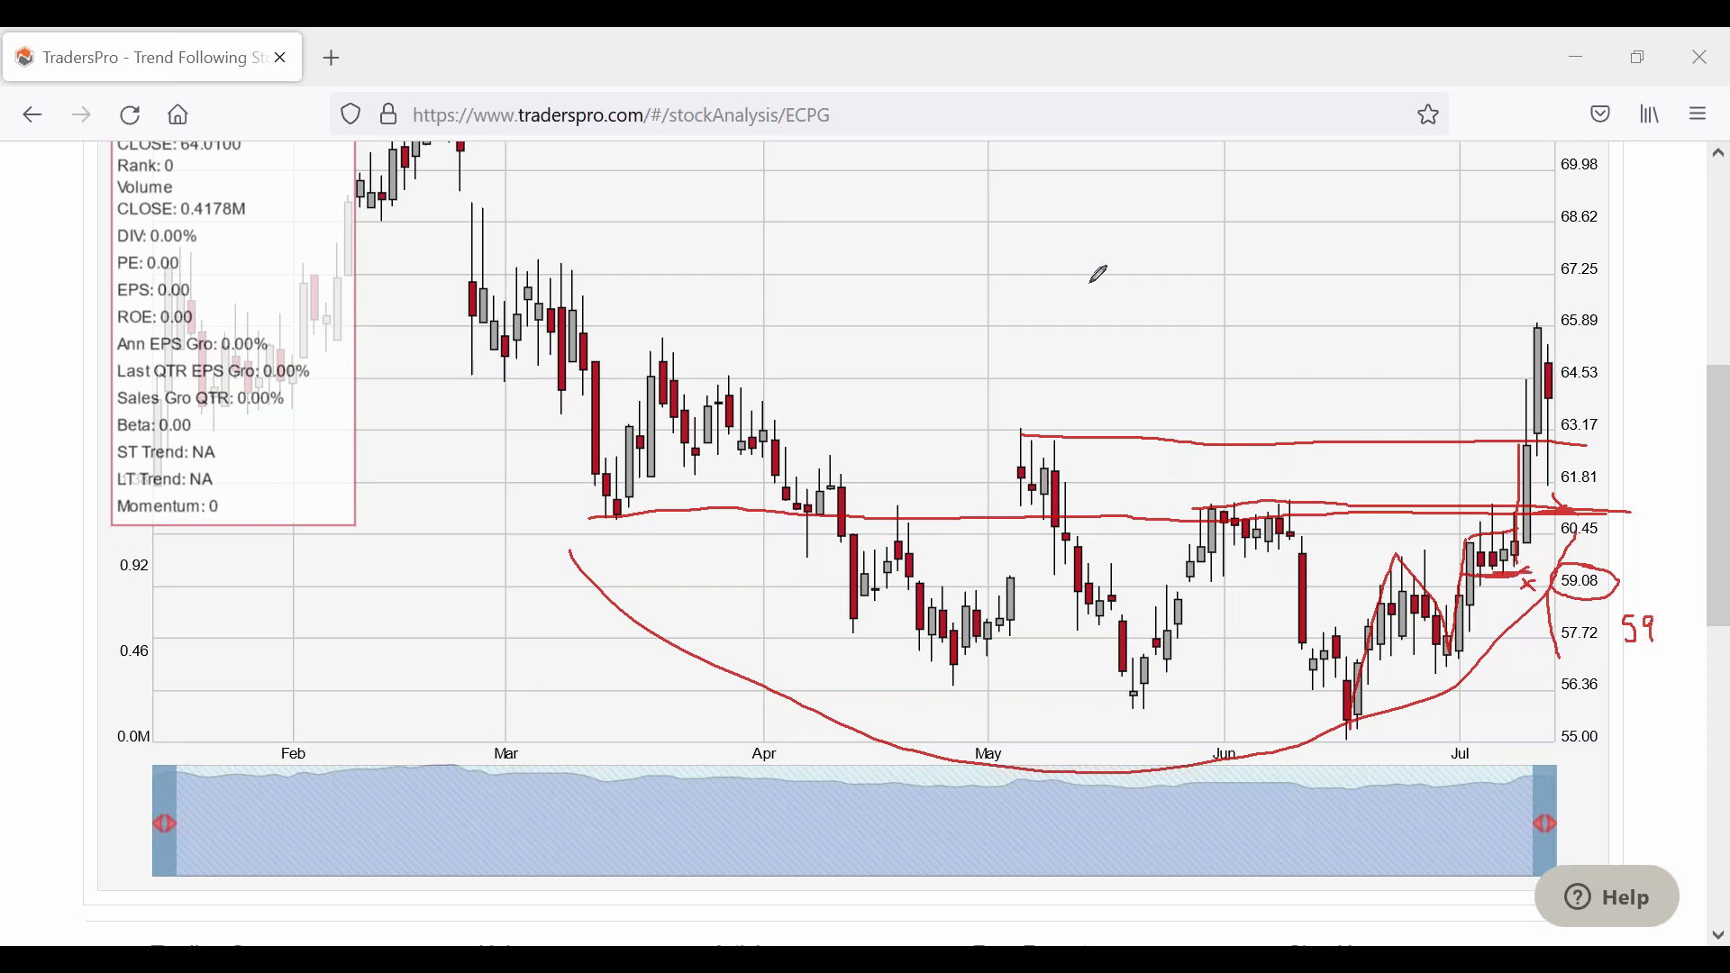
pyautogui.press('Escape')
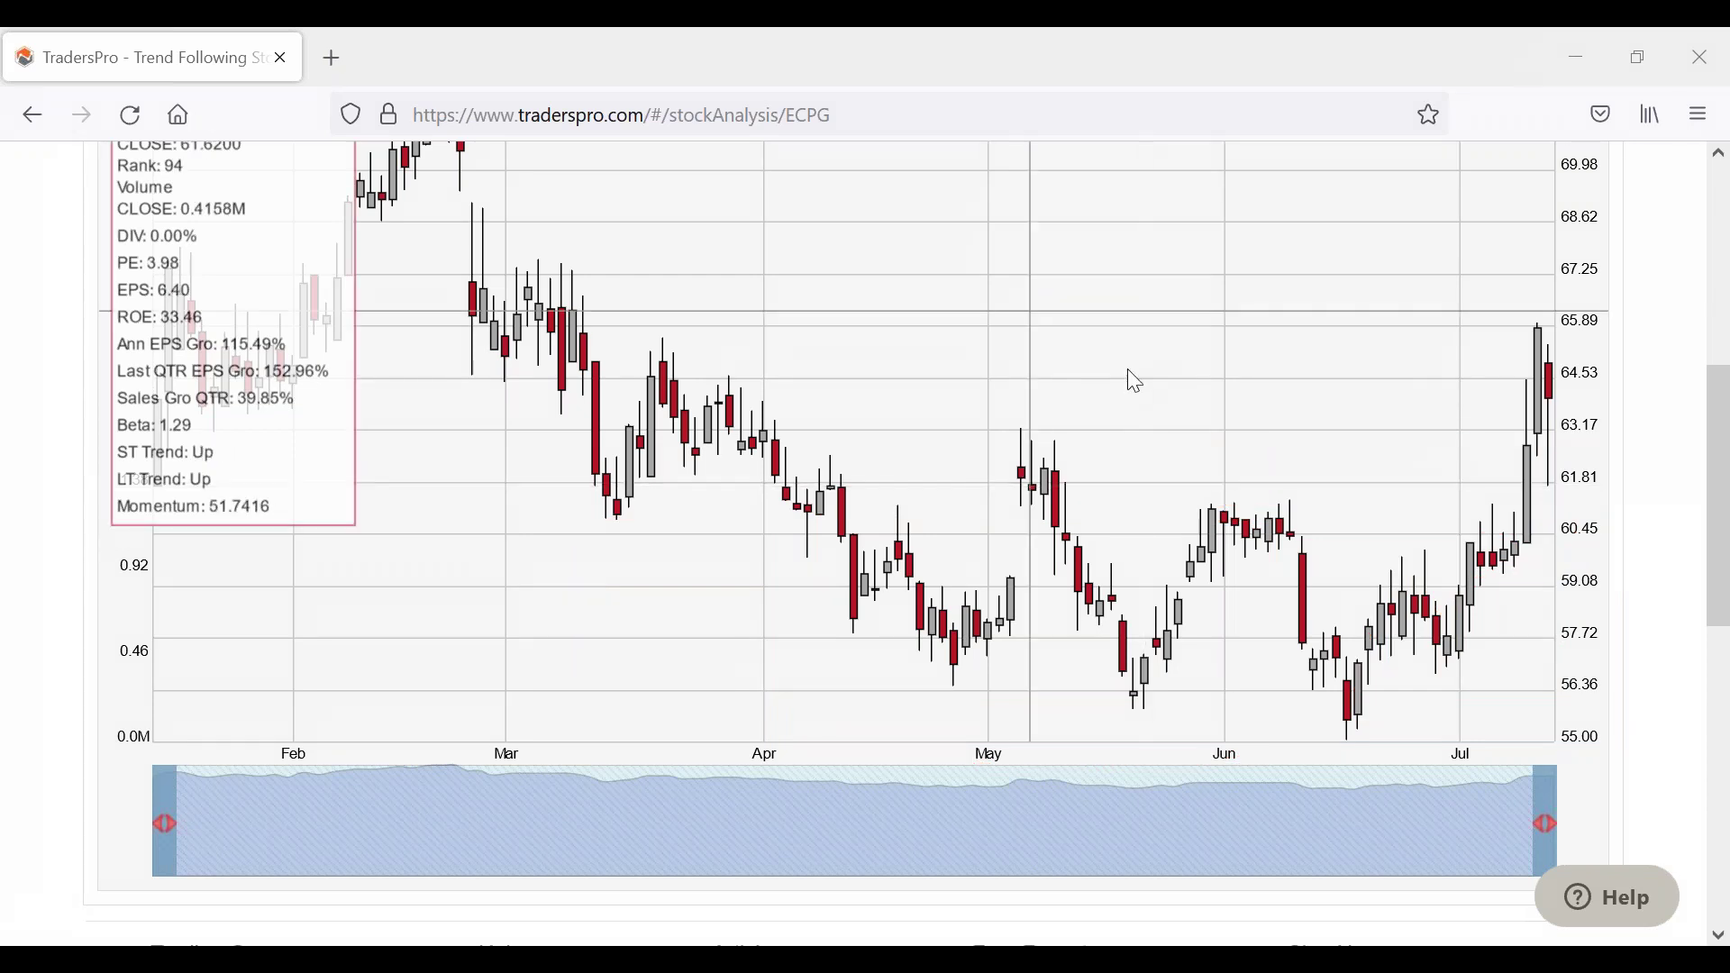
# Start a portfolio purchase of ECPG and assign it to the Stock Specific Class portfolio
pyautogui.scroll(3, 1109, 355)
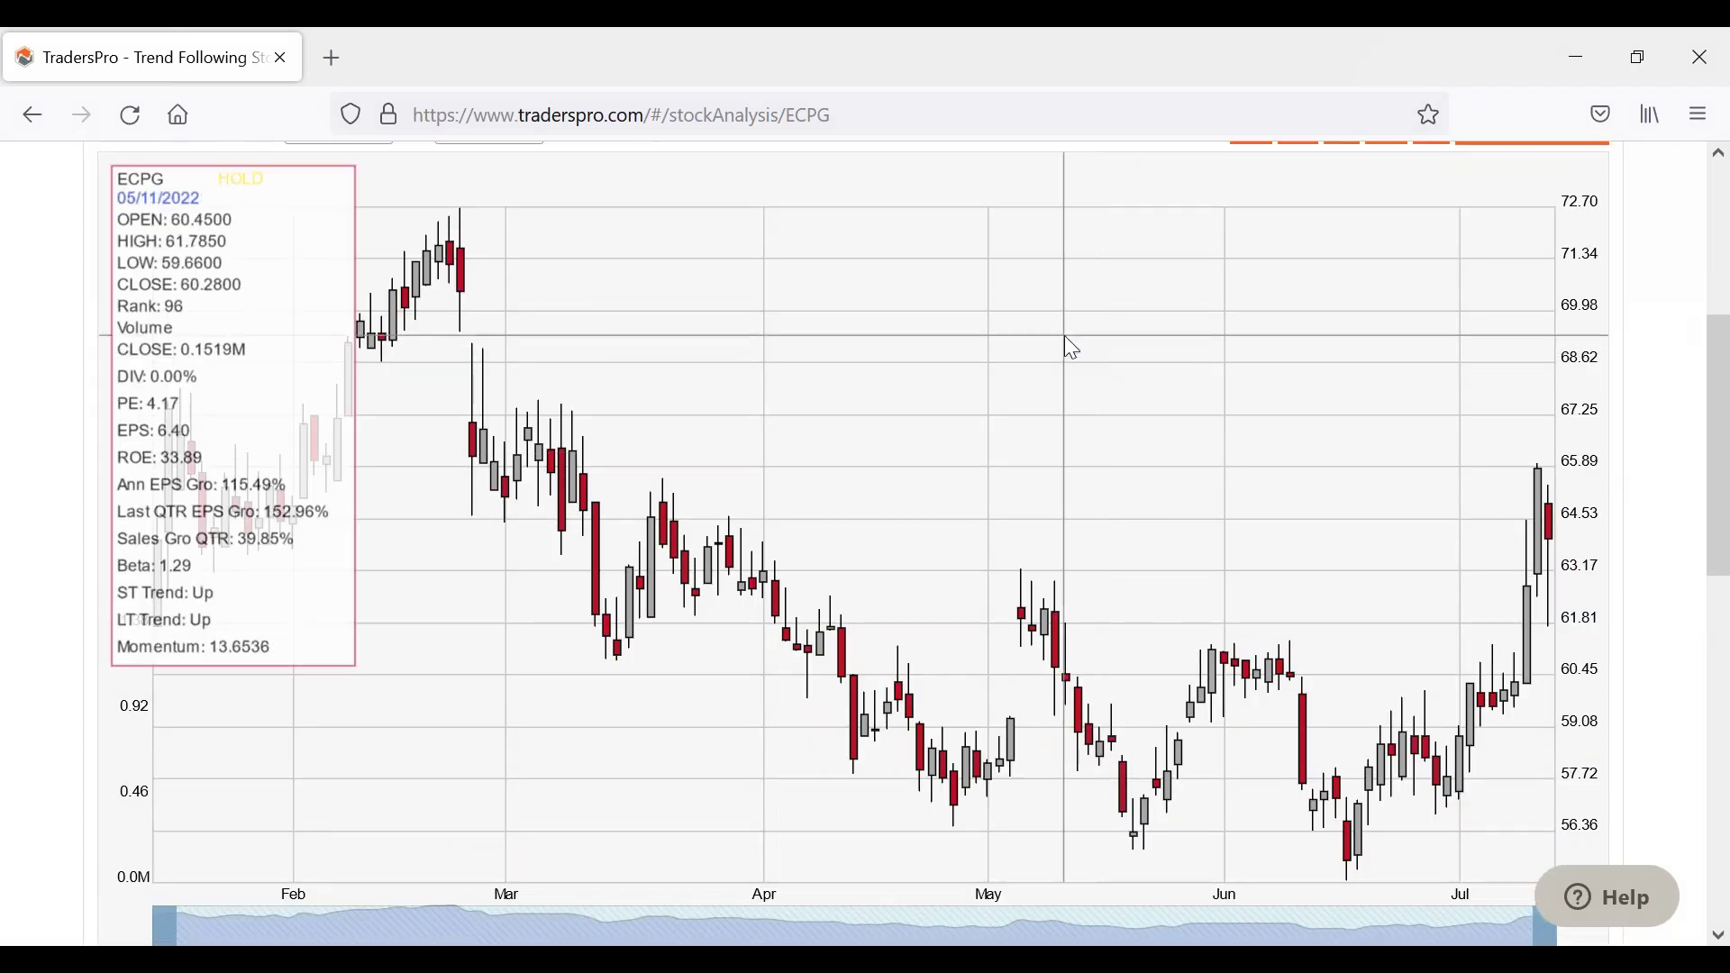
pyautogui.scroll(3, 1065, 337)
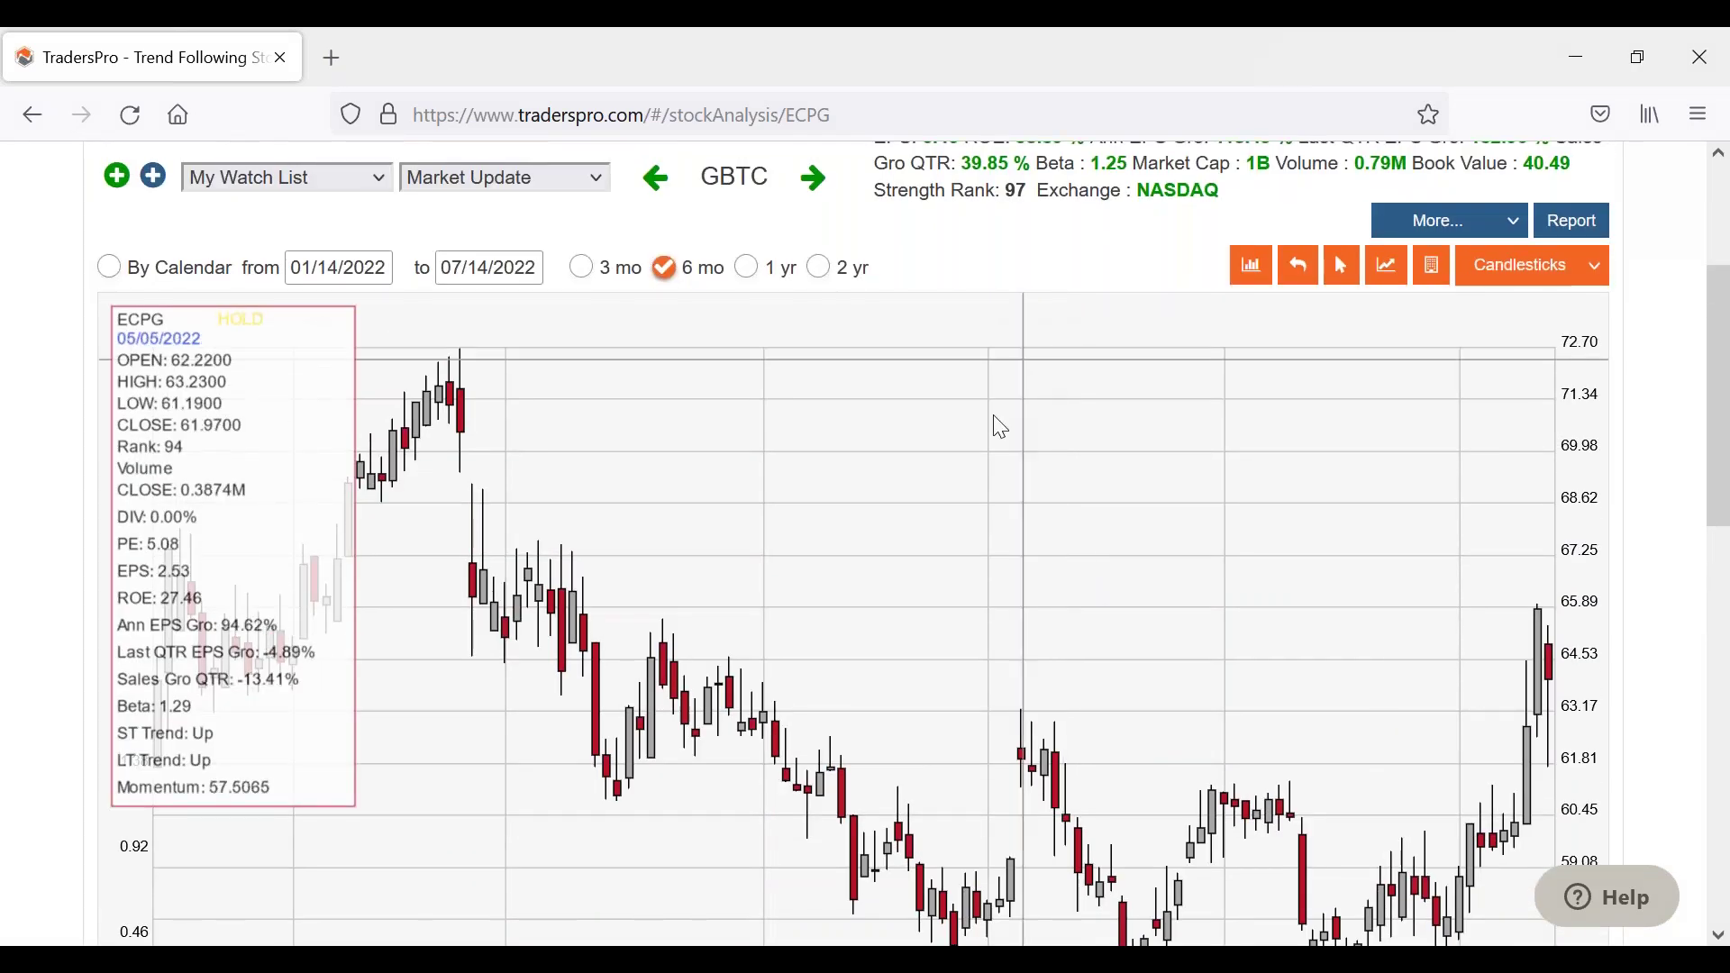
pyautogui.scroll(3, 983, 453)
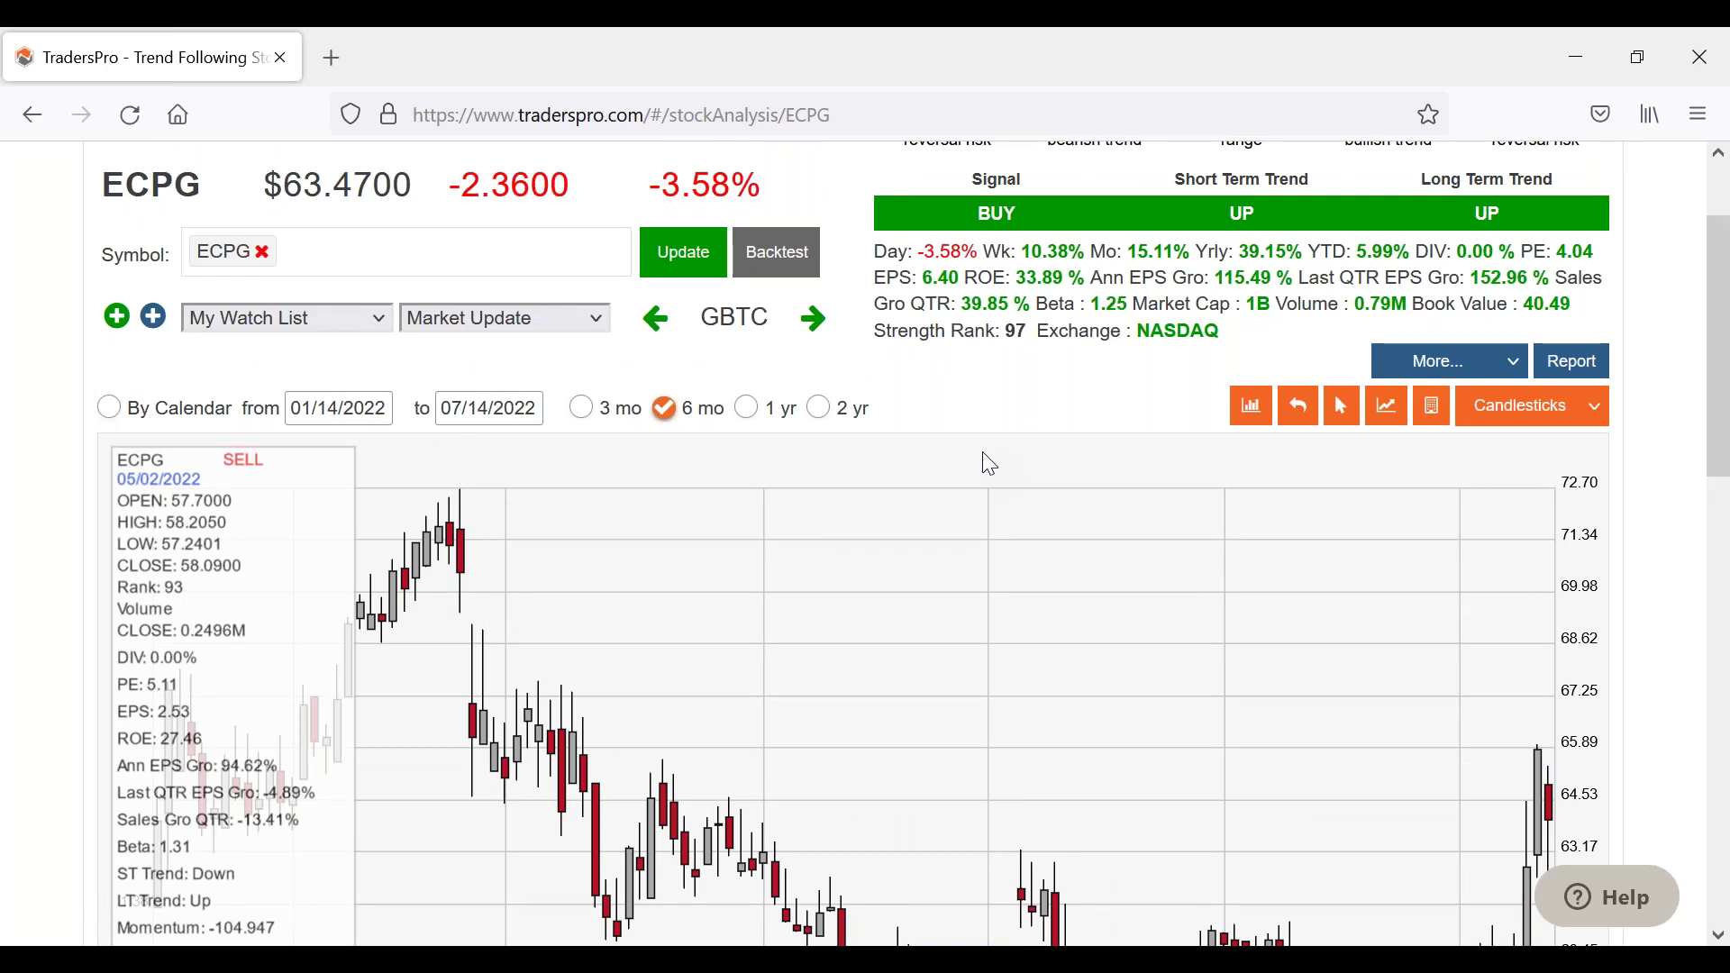
pyautogui.scroll(3, 984, 456)
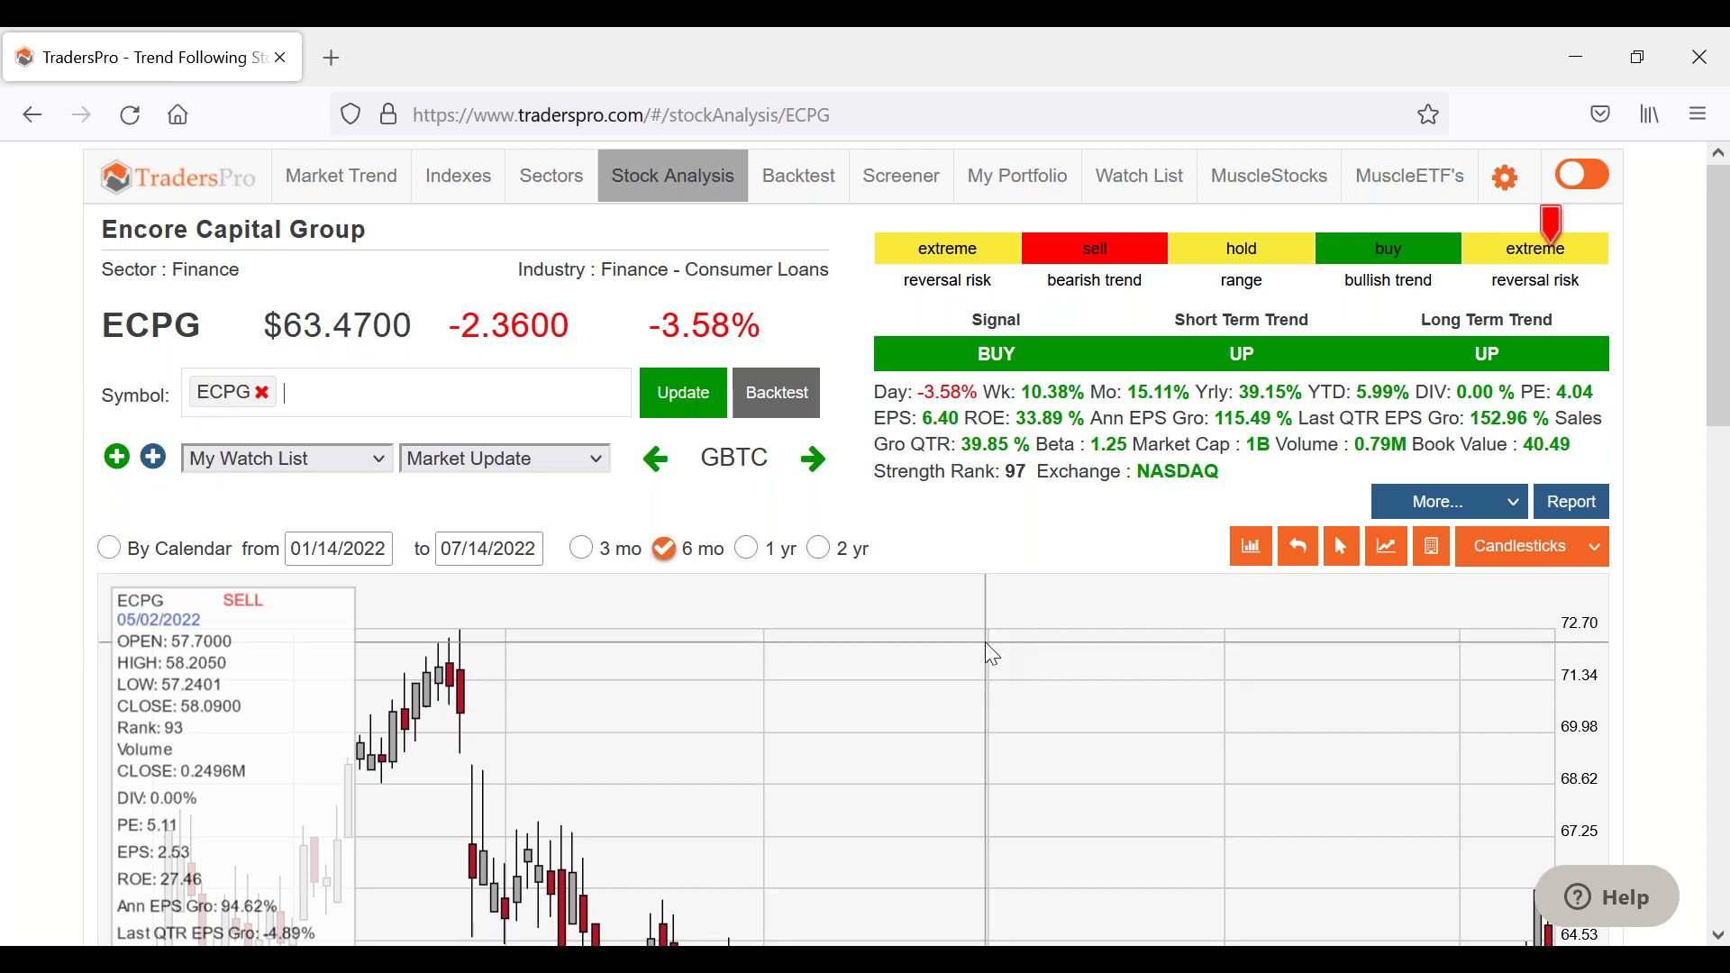
pyautogui.scroll(-3, 714, 502)
pyautogui.scroll(2, 714, 502)
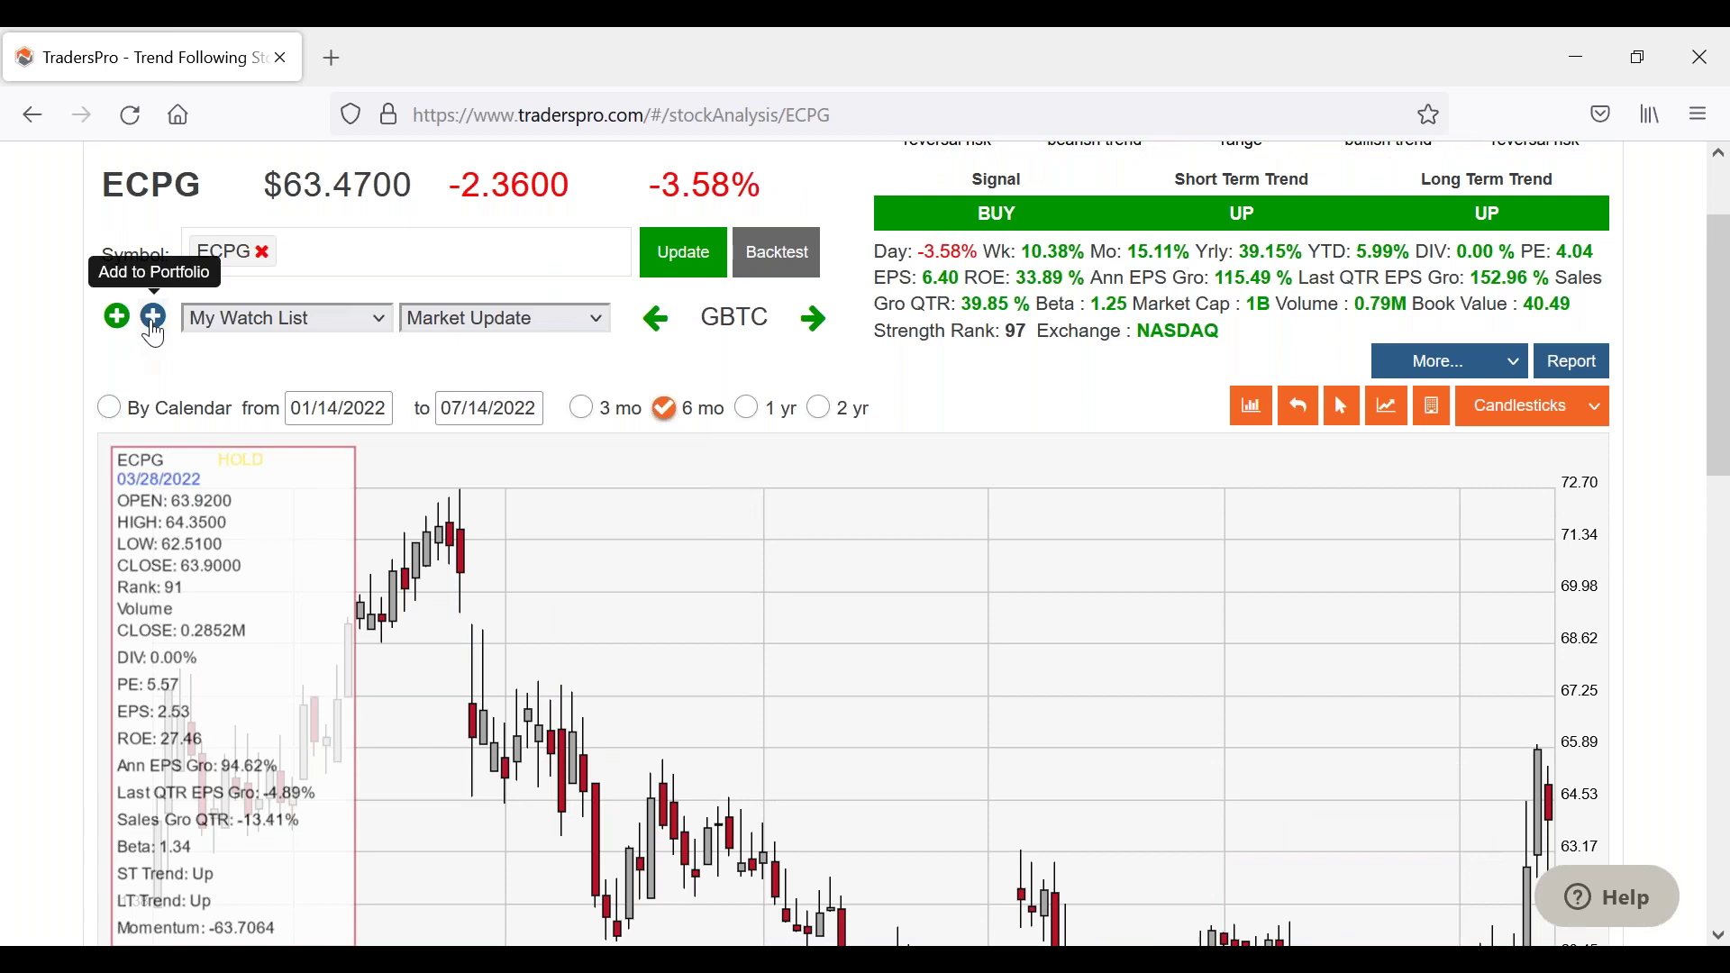
pyautogui.click(153, 318)
pyautogui.click(785, 457)
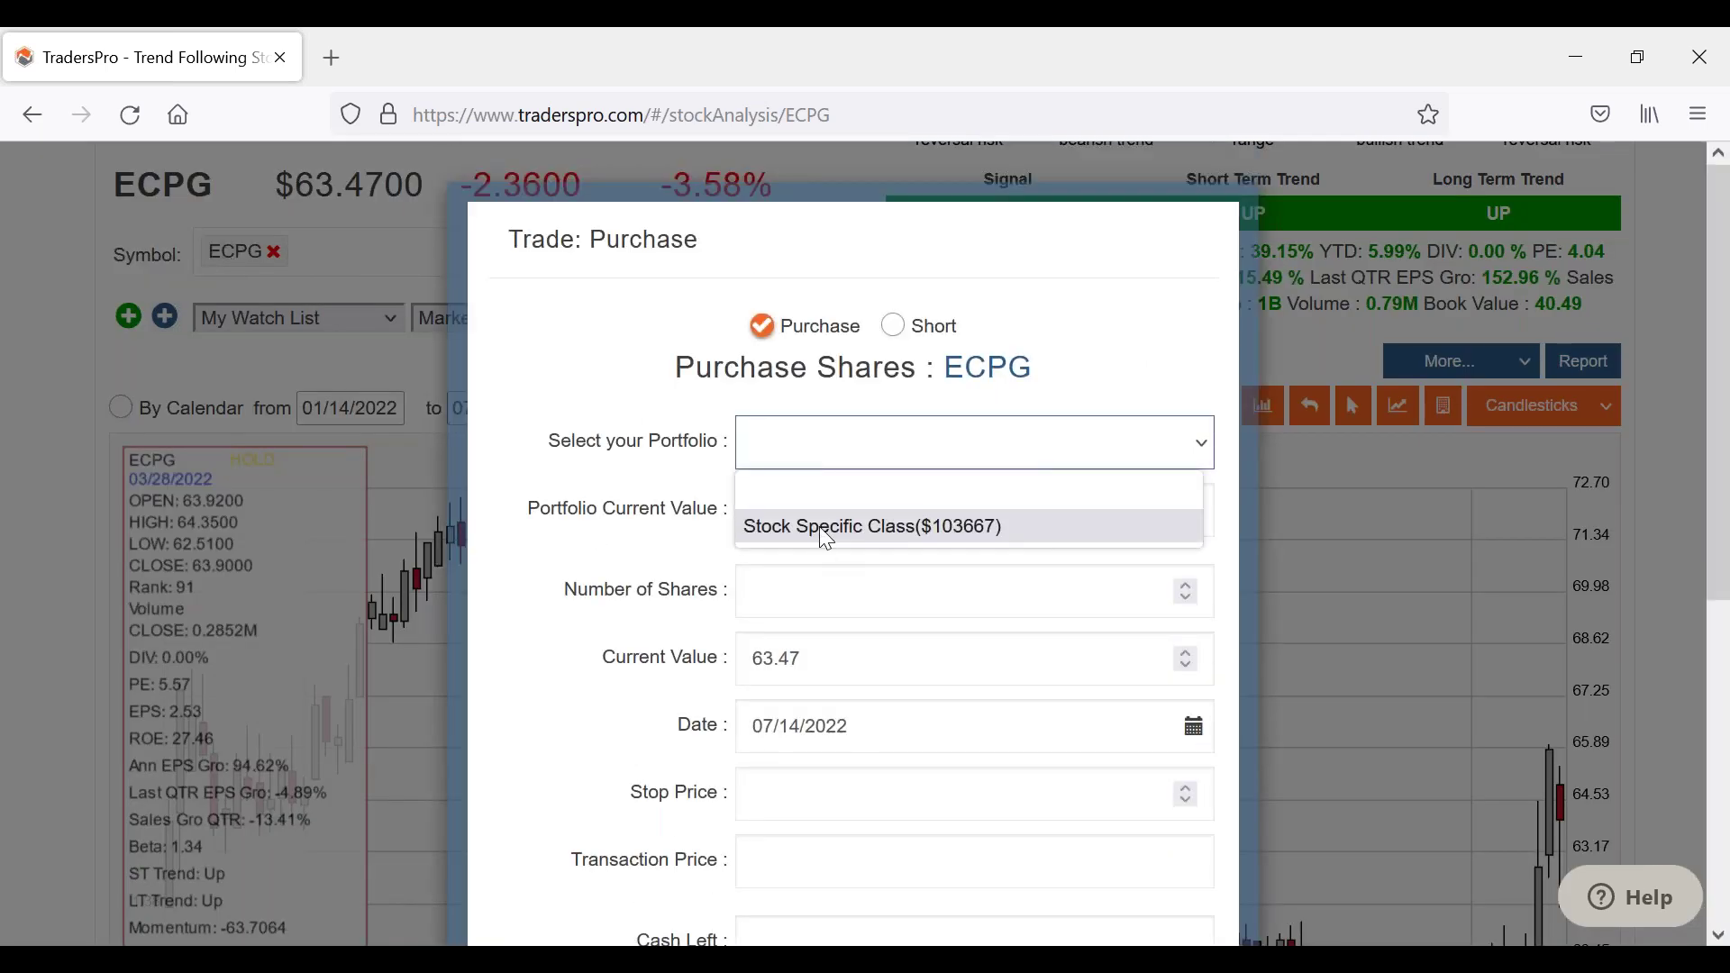
pyautogui.click(823, 528)
# Set the ECPG purchase's stop price to 59 and the number of shares to 150
pyautogui.scroll(-2, 865, 585)
pyautogui.scroll(-2, 864, 586)
pyautogui.click(800, 552)
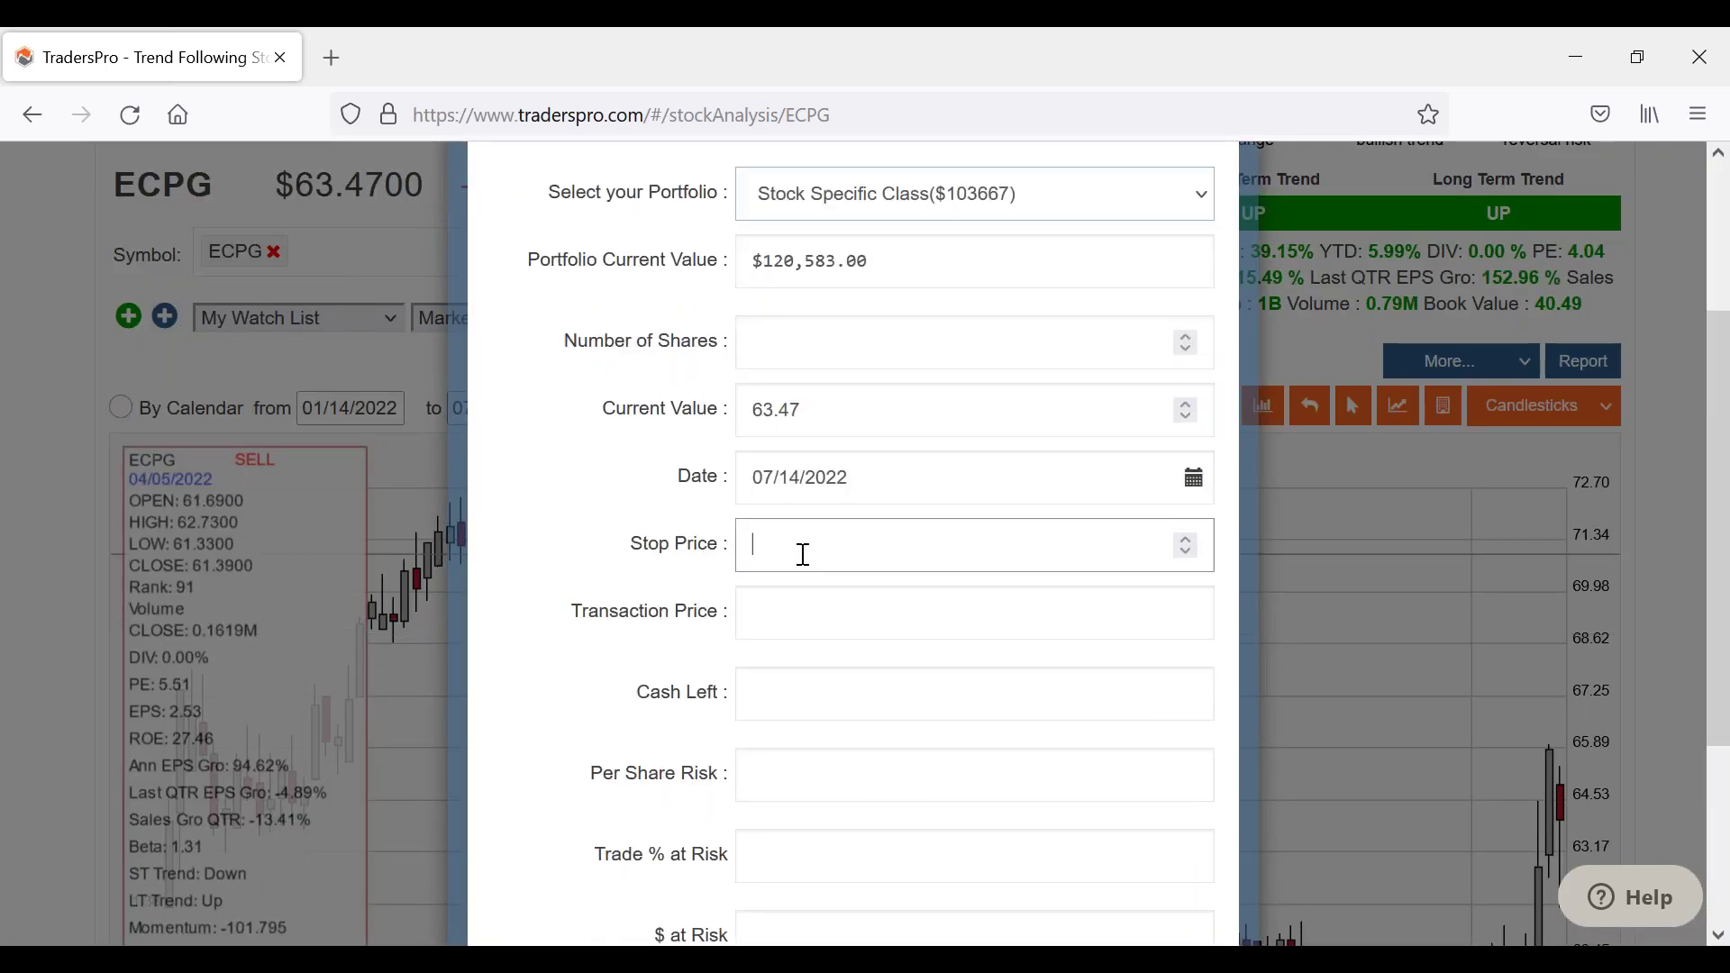
pyautogui.write('59')
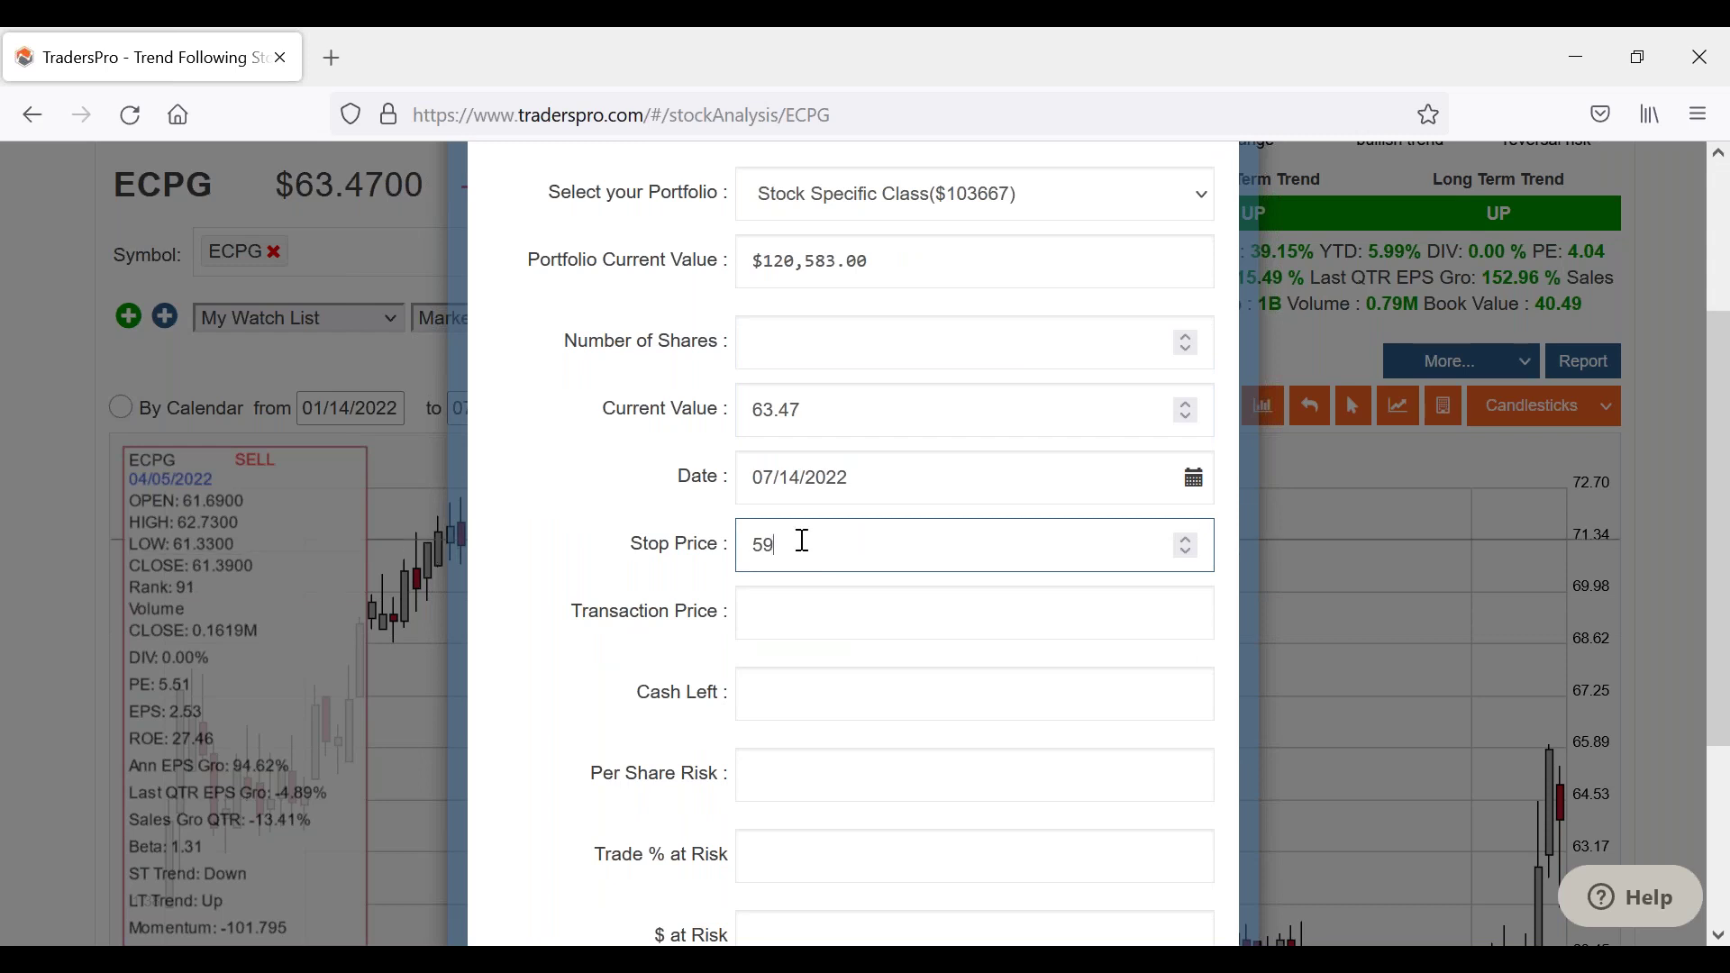
pyautogui.click(791, 344)
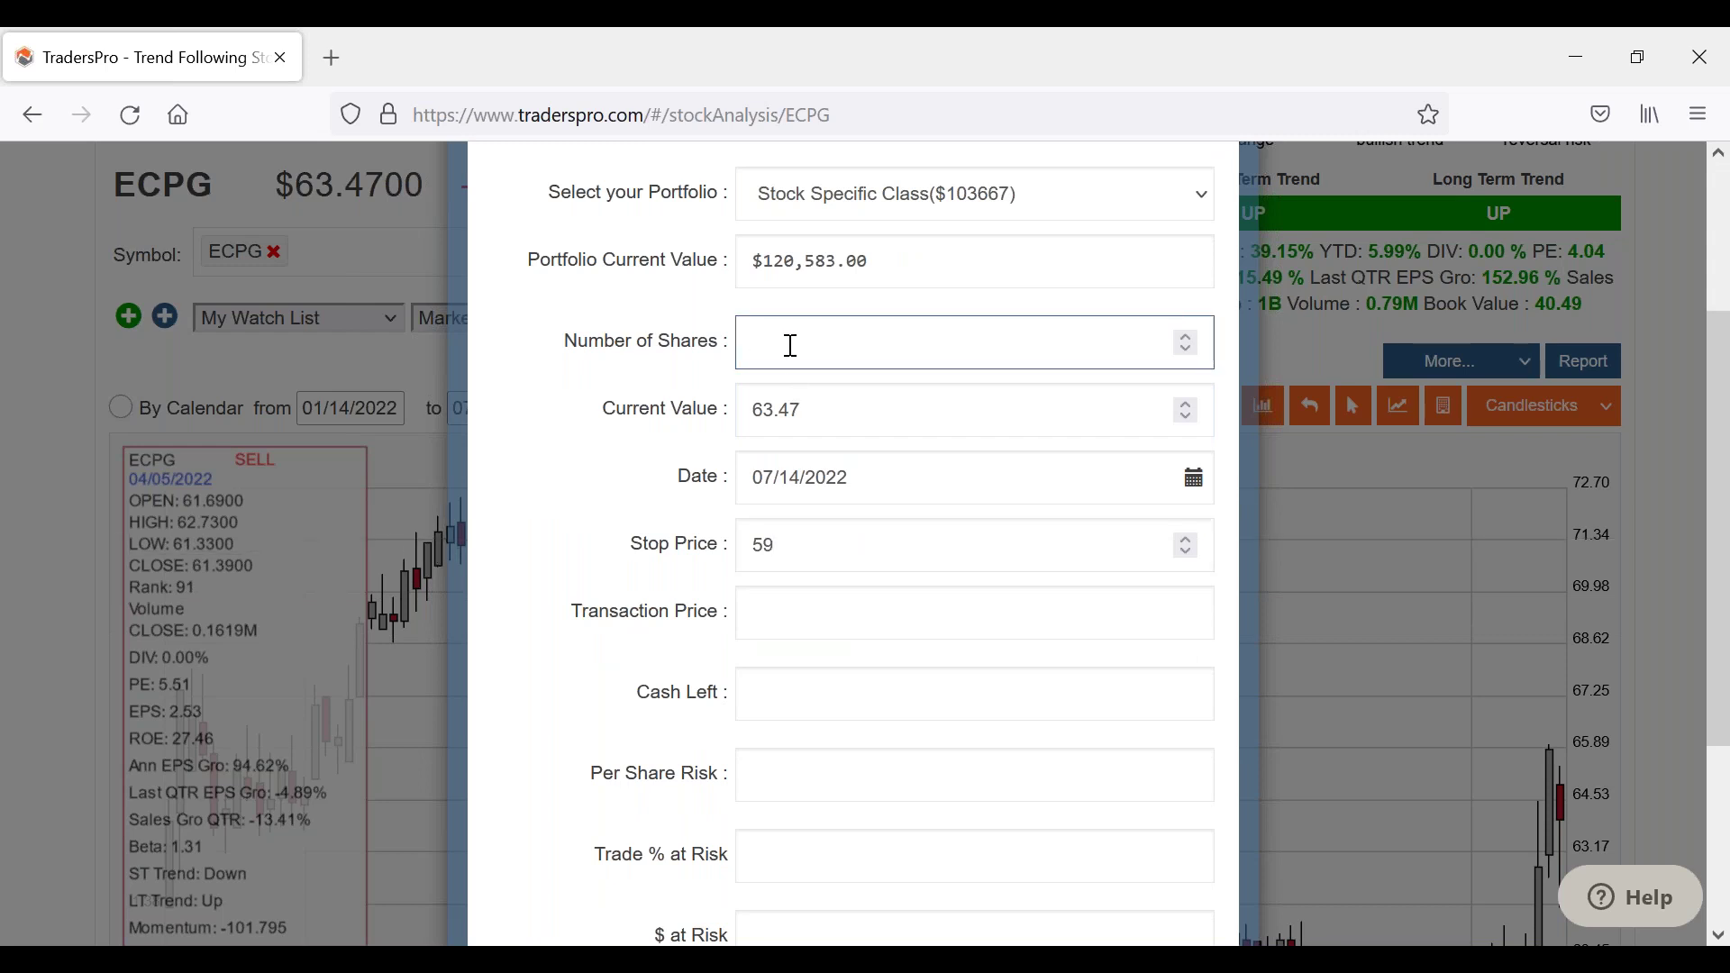
pyautogui.write('1')
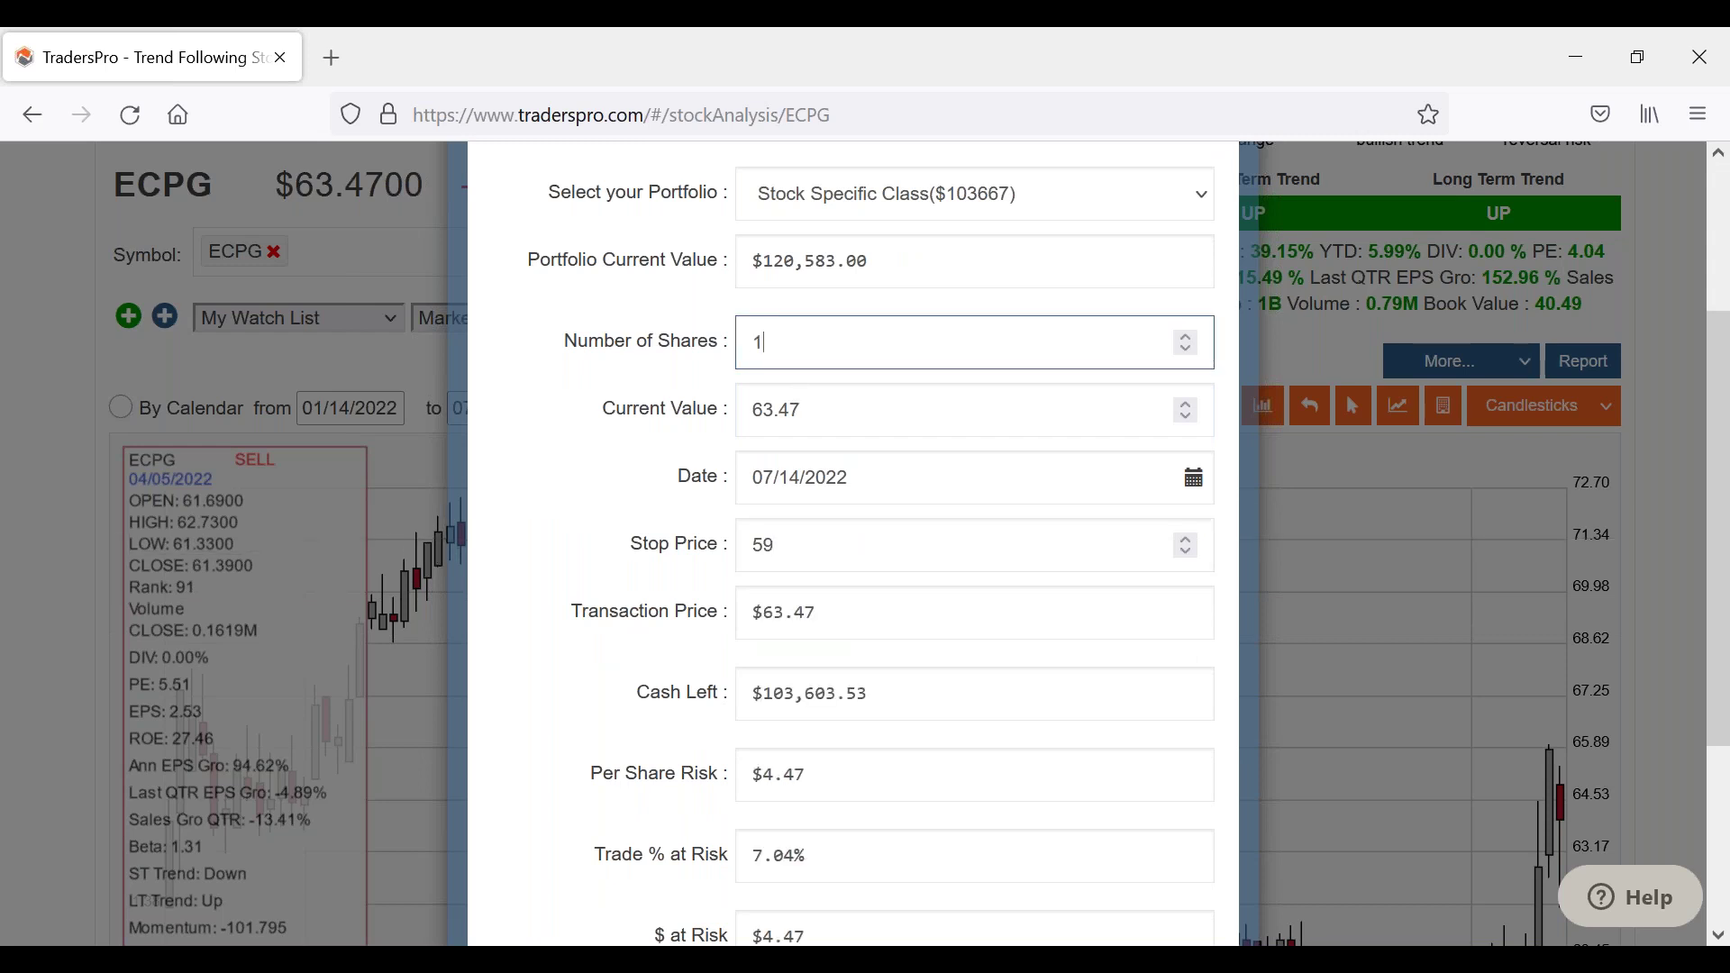
pyautogui.write('50')
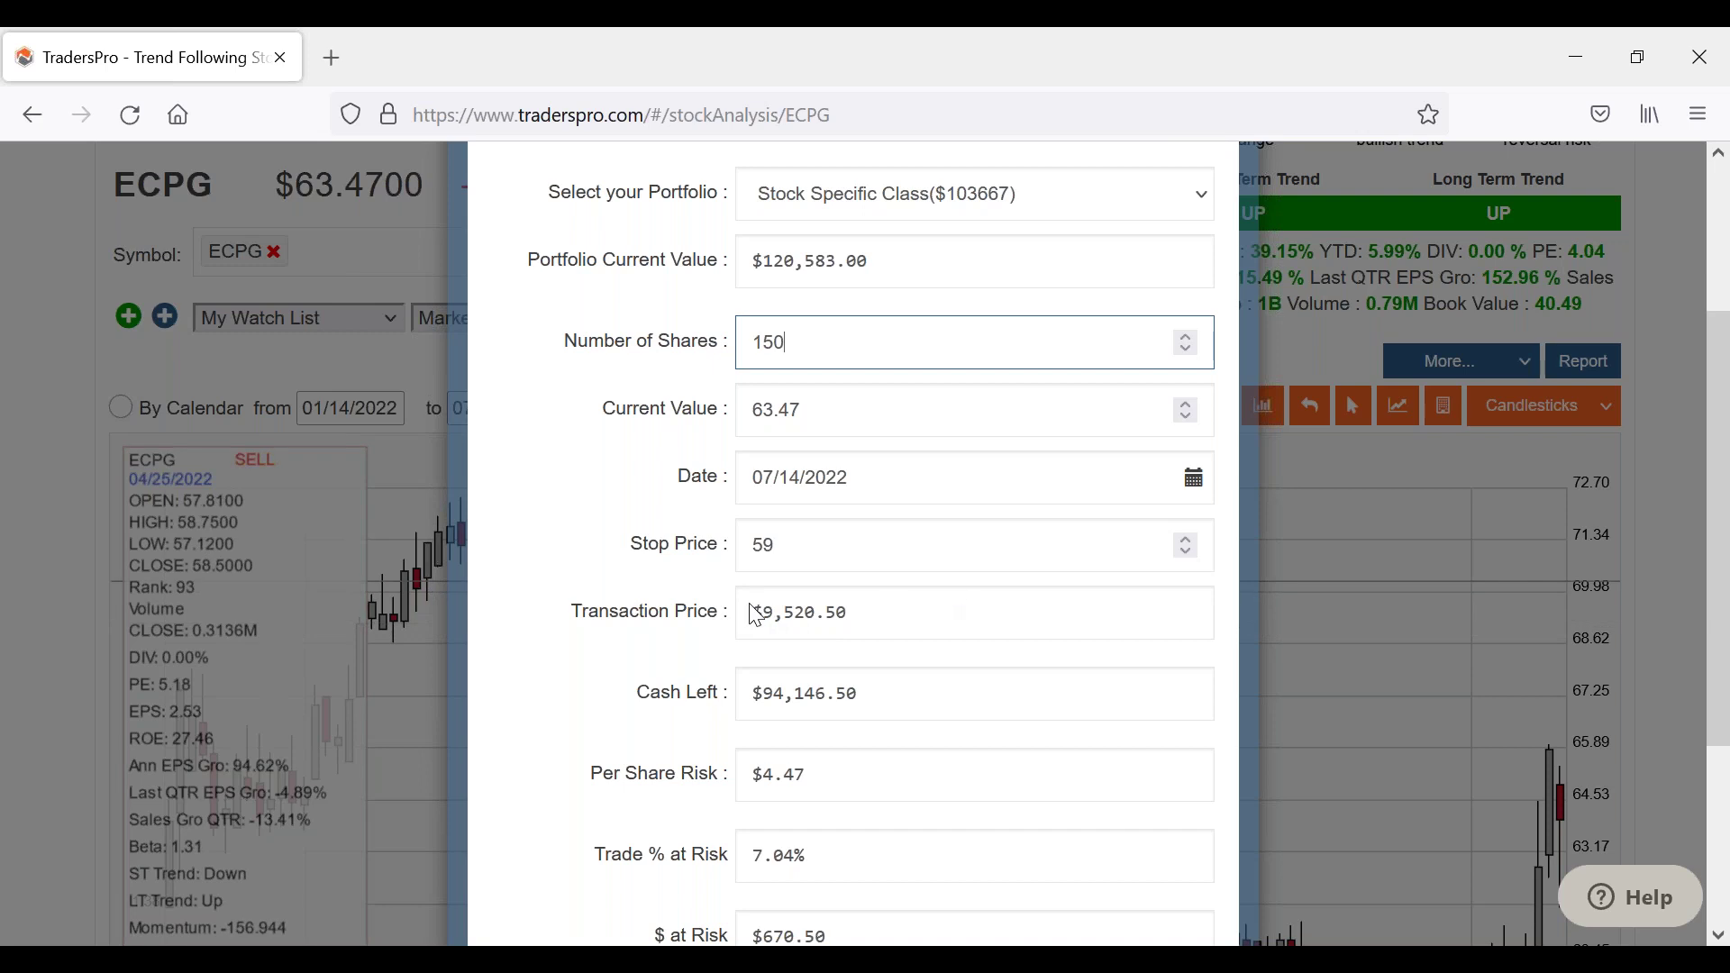
# Circle the transaction price in the ECPG purchase form, add a short stroke beside it, and clear the marks
pyautogui.scroll(-2, 1381, 564)
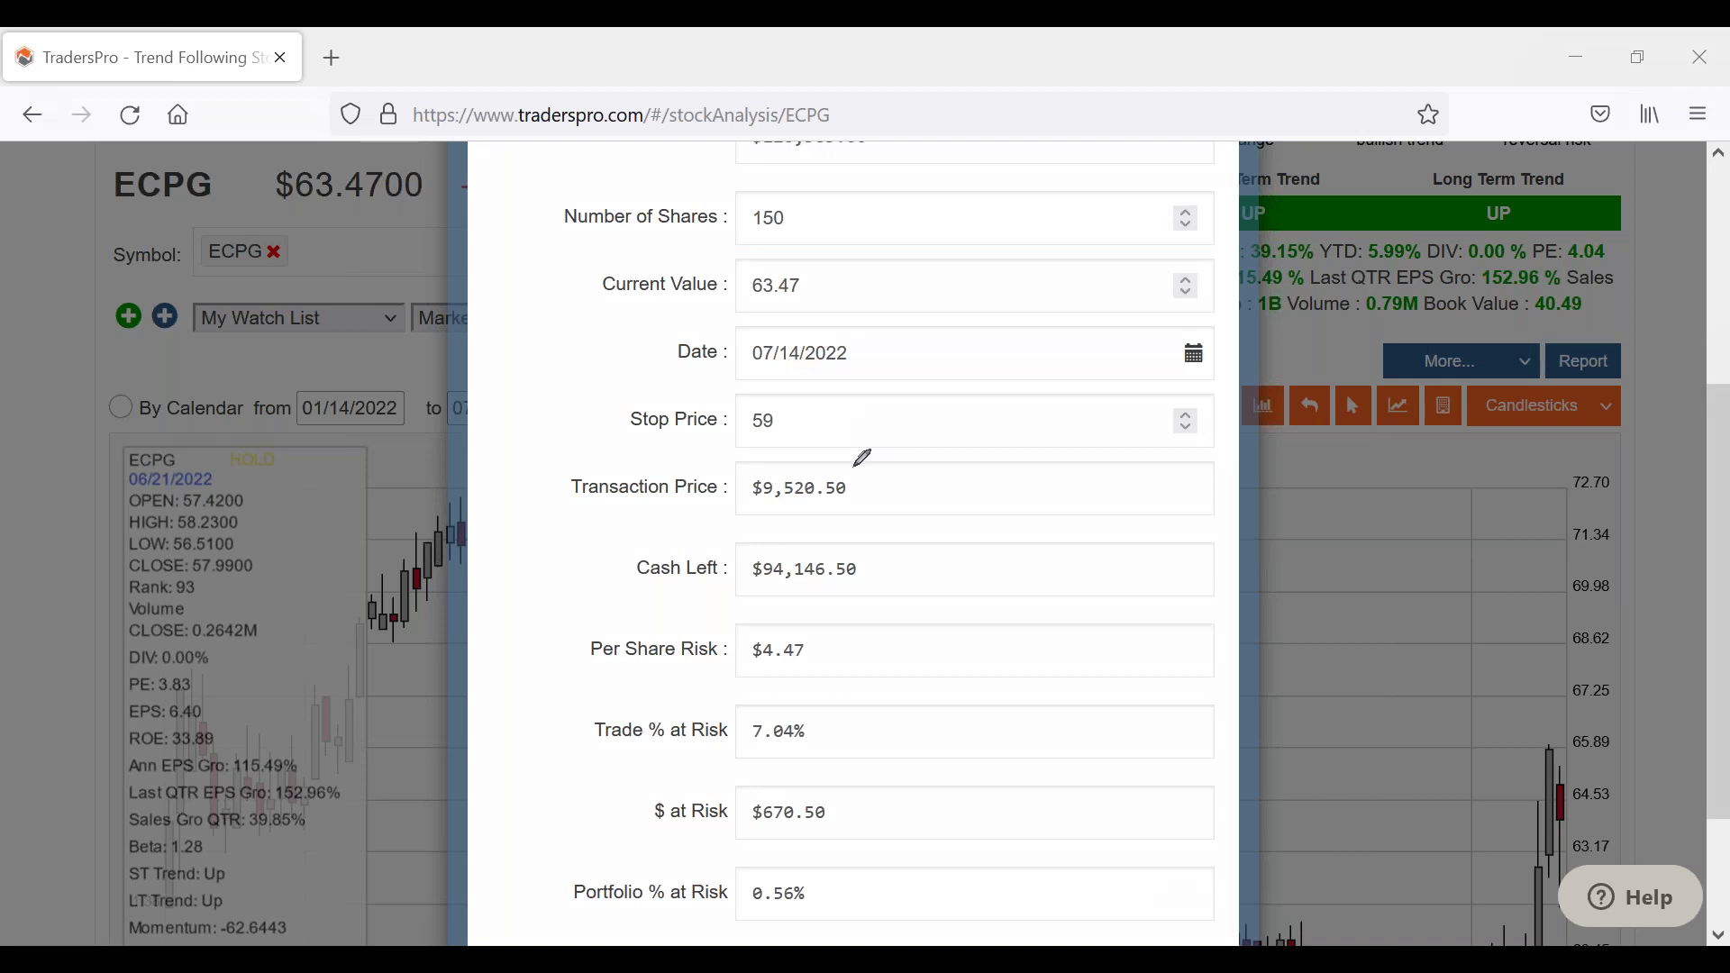
pyautogui.moveTo(863, 457)
pyautogui.mouseDown()
pyautogui.moveTo(838, 505)
pyautogui.moveTo(838, 460)
pyautogui.mouseUp()
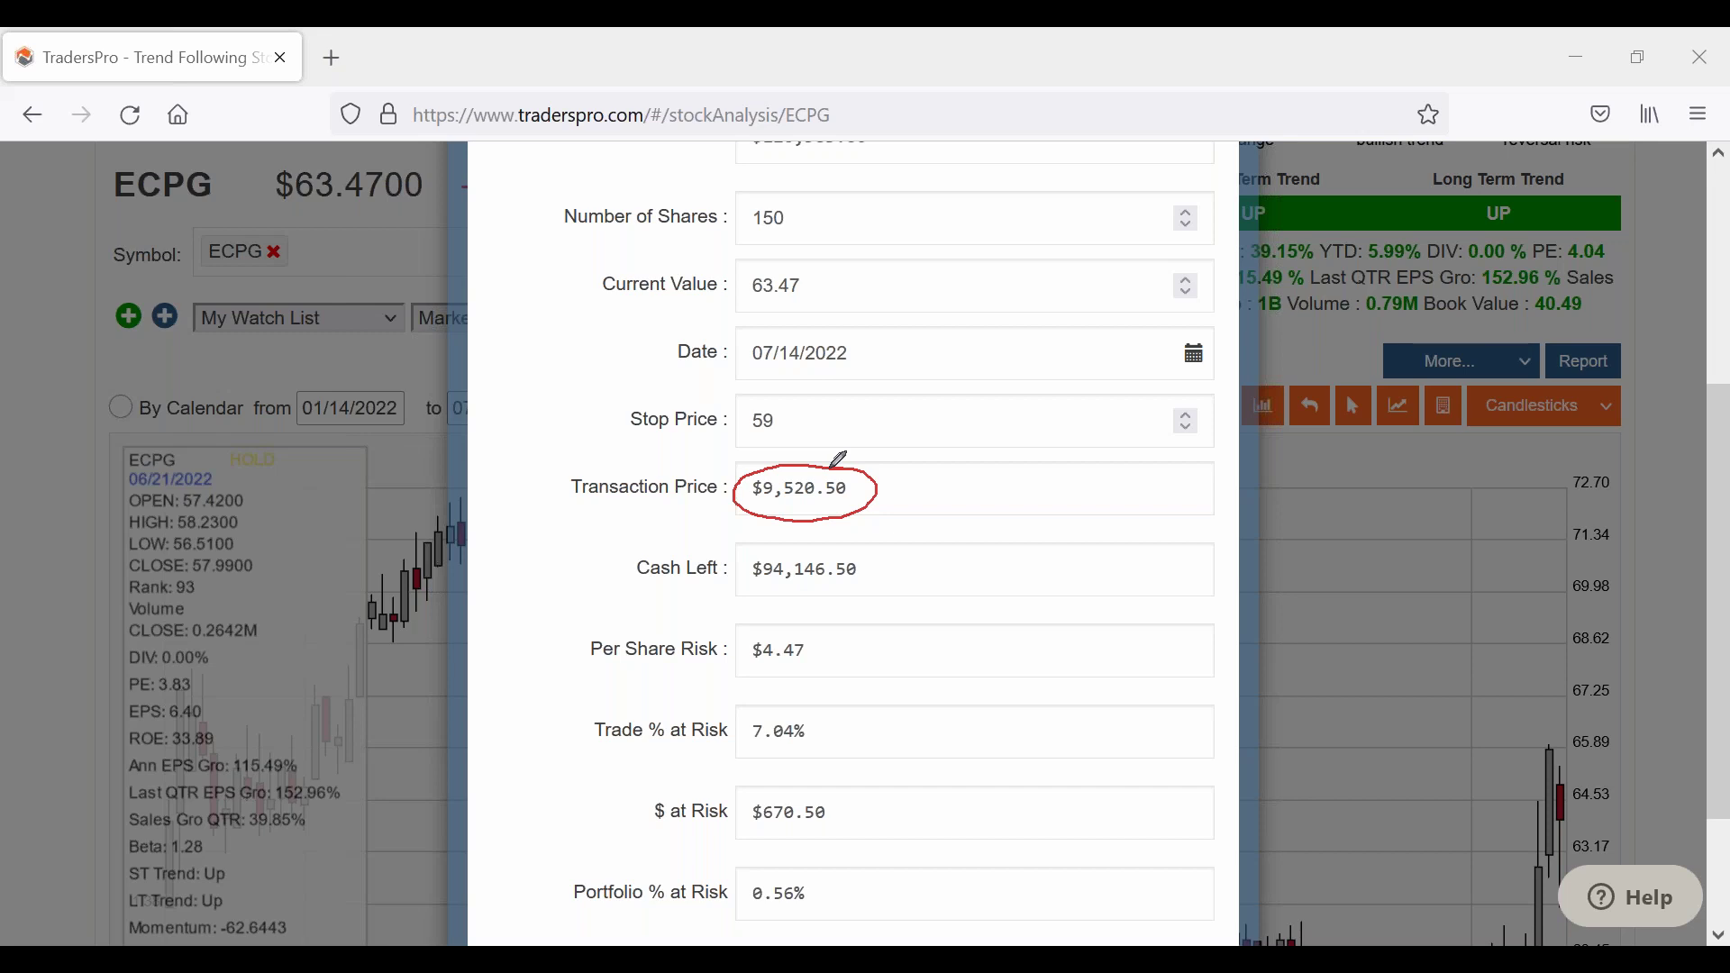
pyautogui.moveTo(847, 455)
pyautogui.mouseDown()
pyautogui.moveTo(793, 447)
pyautogui.moveTo(739, 487)
pyautogui.moveTo(892, 451)
pyautogui.mouseUp()
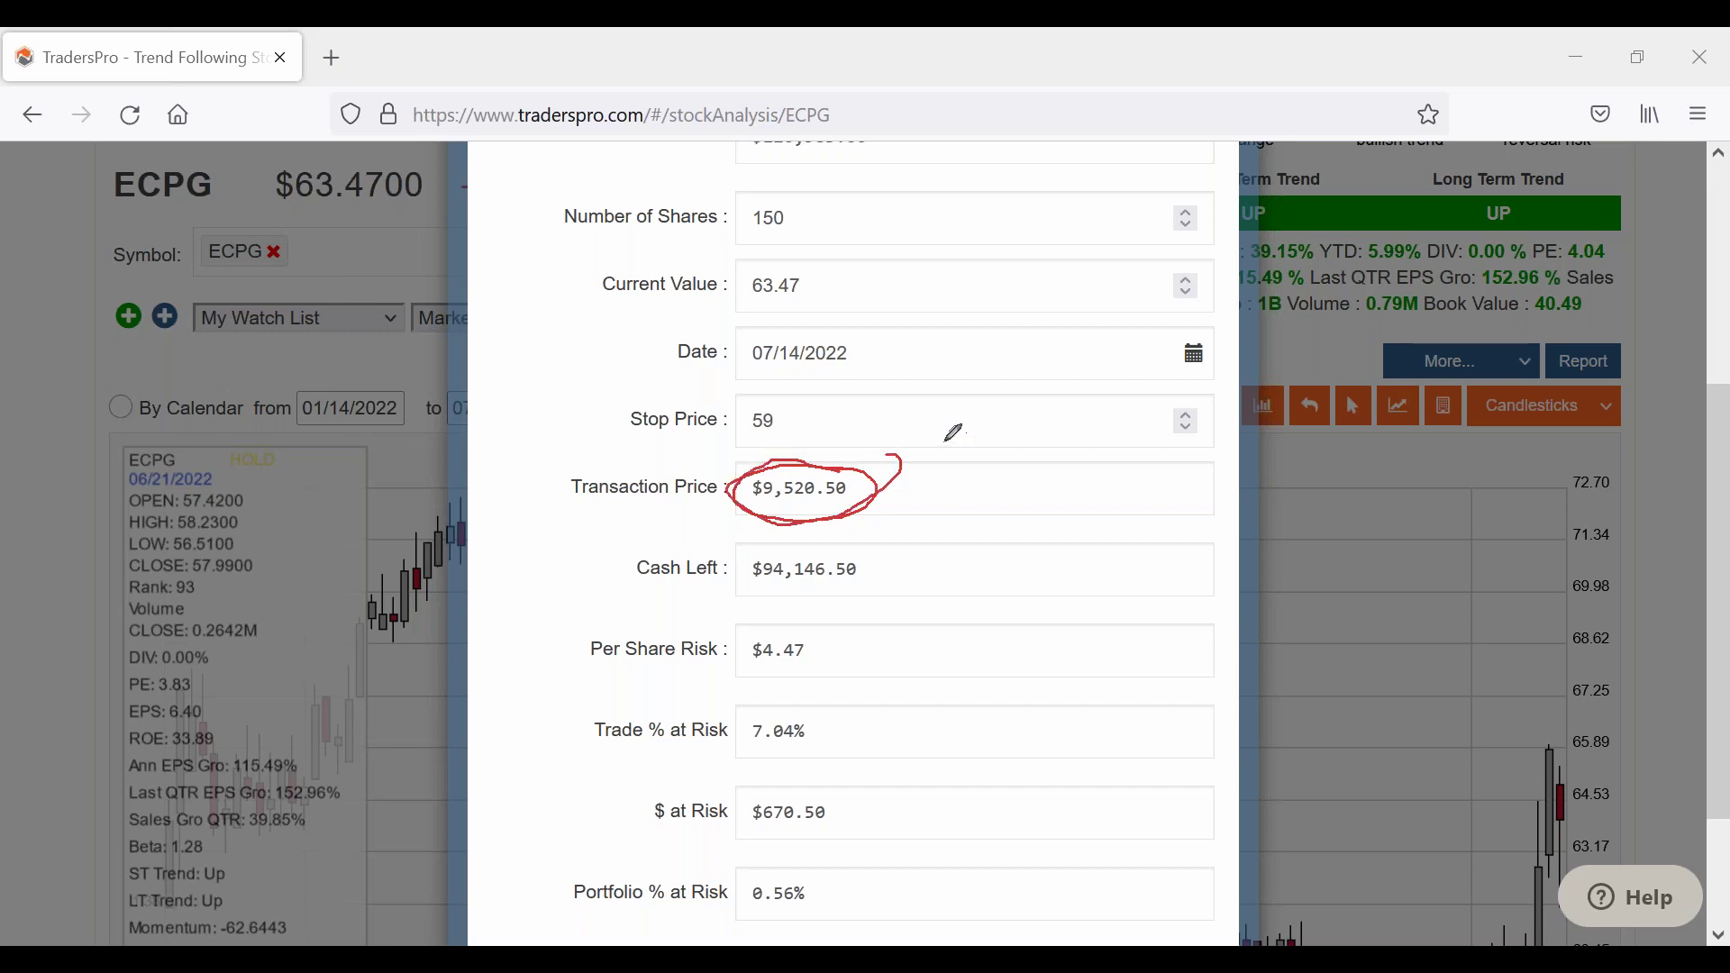
pyautogui.click(1003, 660)
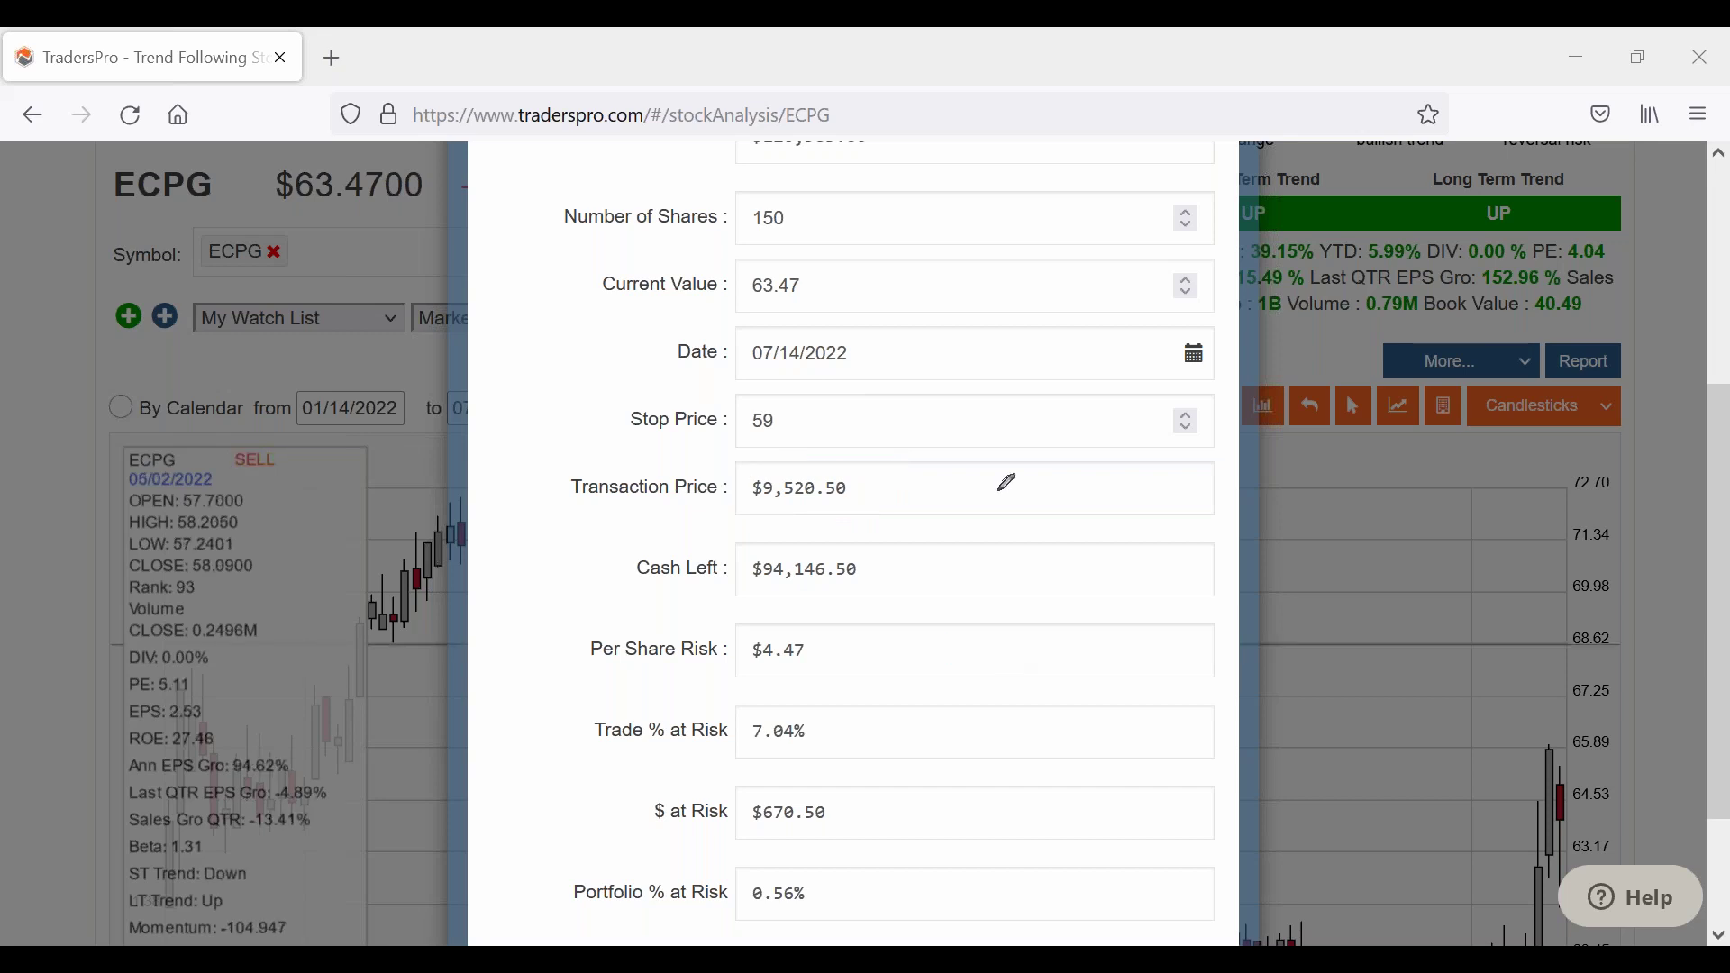
# Circle the portfolio percentage at risk, write 1.50% beside it, and circle the dollar amount at risk with an arrow pointing to it
pyautogui.scroll(-2, 1004, 483)
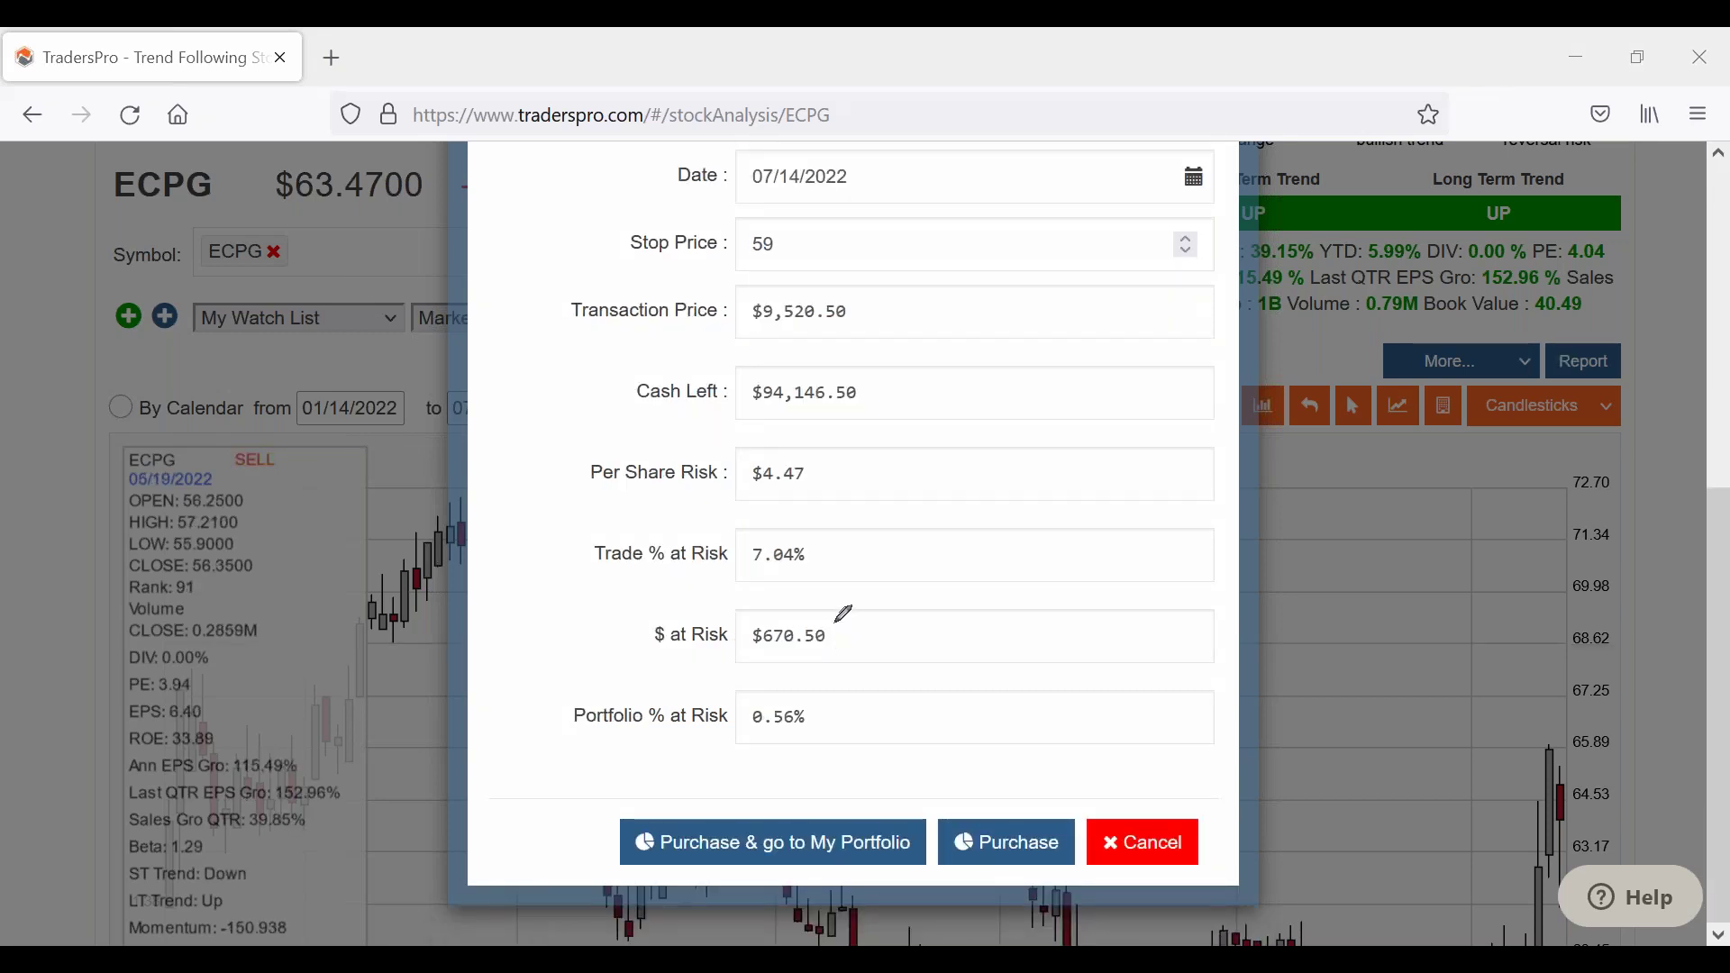
pyautogui.moveTo(798, 694)
pyautogui.mouseDown()
pyautogui.moveTo(746, 699)
pyautogui.moveTo(732, 736)
pyautogui.moveTo(822, 703)
pyautogui.moveTo(848, 727)
pyautogui.moveTo(895, 703)
pyautogui.moveTo(911, 724)
pyautogui.mouseUp()
pyautogui.click(857, 722)
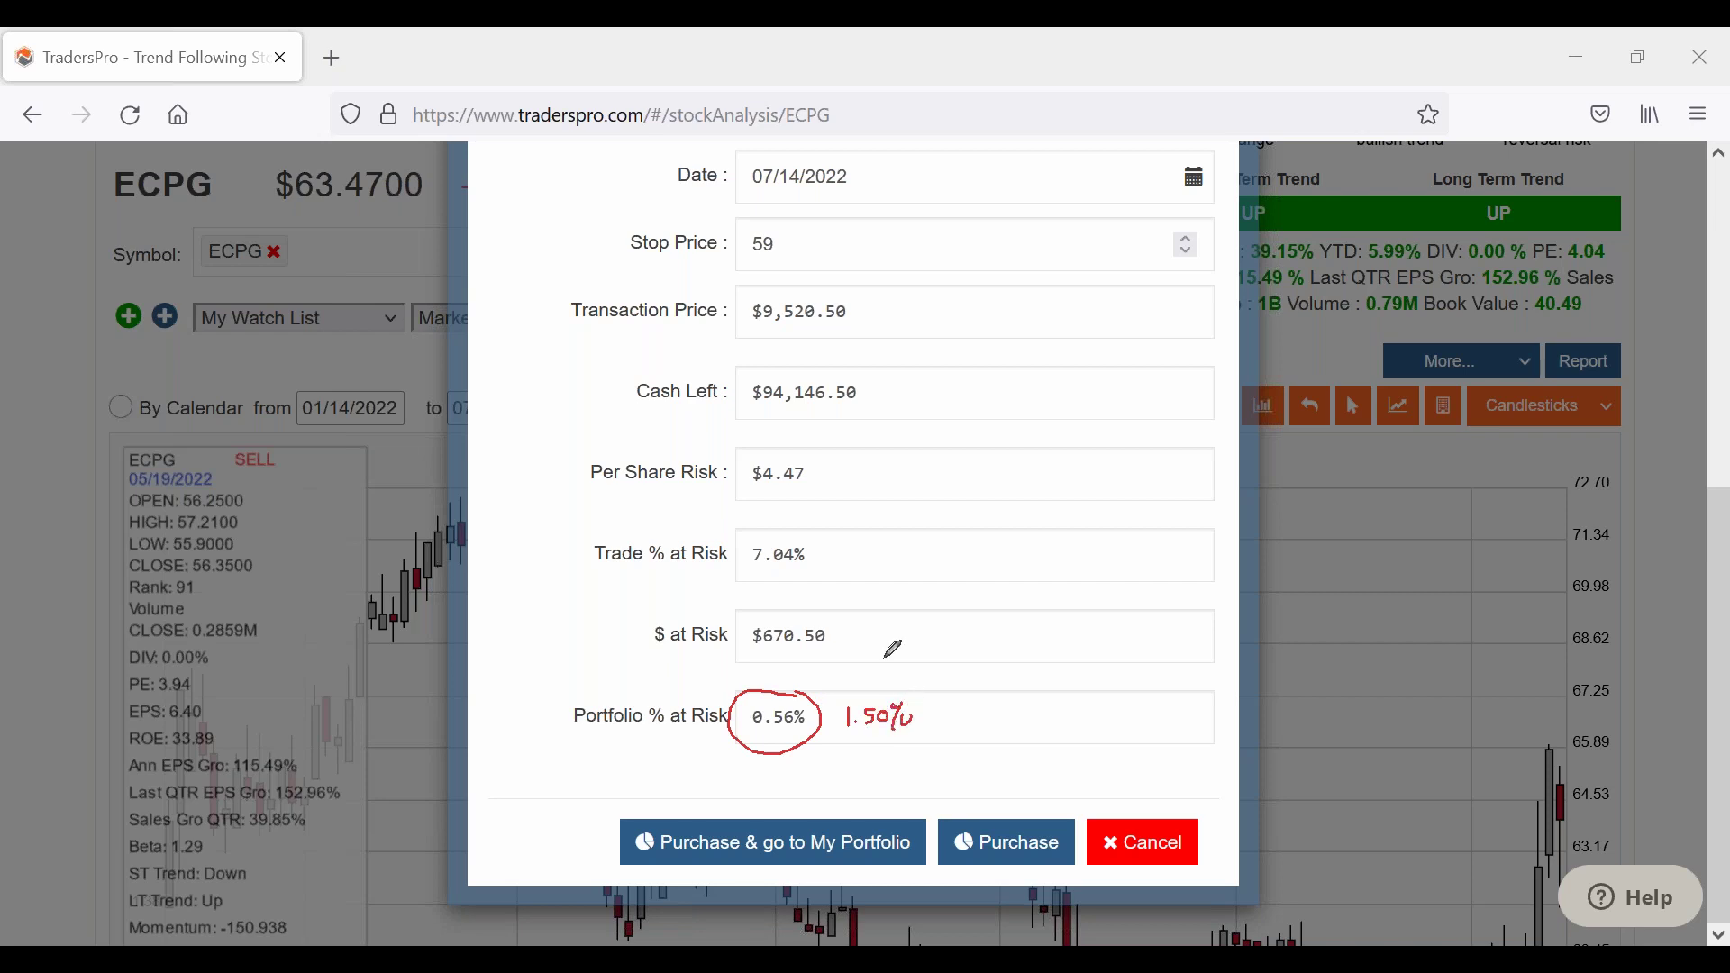
pyautogui.moveTo(829, 620)
pyautogui.mouseDown()
pyautogui.moveTo(753, 620)
pyautogui.moveTo(747, 647)
pyautogui.moveTo(810, 666)
pyautogui.moveTo(838, 620)
pyautogui.mouseUp()
pyautogui.moveTo(867, 639)
pyautogui.mouseDown()
pyautogui.moveTo(921, 639)
pyautogui.moveTo(866, 640)
pyautogui.moveTo(891, 648)
pyautogui.mouseUp()
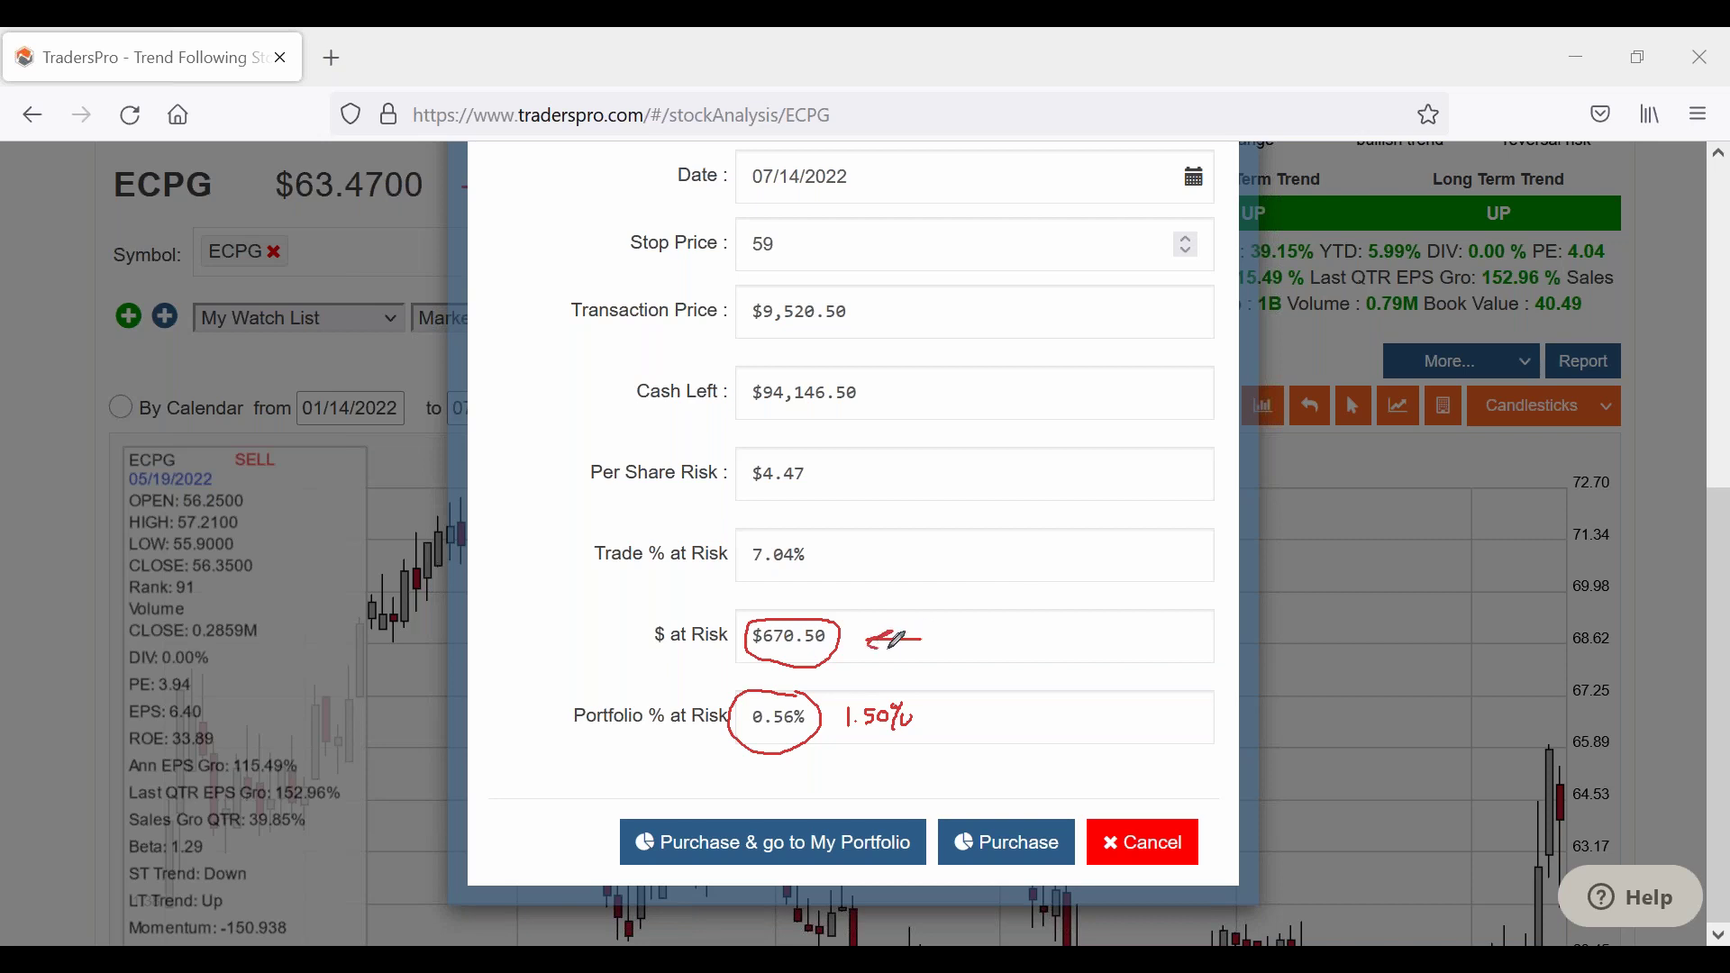
# Circle the 1.50% note, write 1,500 beside the dollars at risk and 10,000 beside the transaction price, and clear the annotations
pyautogui.moveTo(925, 692)
pyautogui.mouseDown()
pyautogui.moveTo(822, 715)
pyautogui.moveTo(937, 735)
pyautogui.mouseUp()
pyautogui.moveTo(985, 611); pyautogui.dragTo(1002, 656)
pyautogui.moveTo(1050, 599)
pyautogui.mouseDown()
pyautogui.moveTo(1019, 632)
pyautogui.moveTo(1086, 608)
pyautogui.mouseUp()
pyautogui.moveTo(910, 299)
pyautogui.mouseDown()
pyautogui.moveTo(912, 343)
pyautogui.moveTo(956, 358)
pyautogui.mouseUp()
pyautogui.moveTo(989, 302)
pyautogui.mouseDown()
pyautogui.moveTo(1049, 329)
pyautogui.moveTo(1047, 304)
pyautogui.mouseUp()
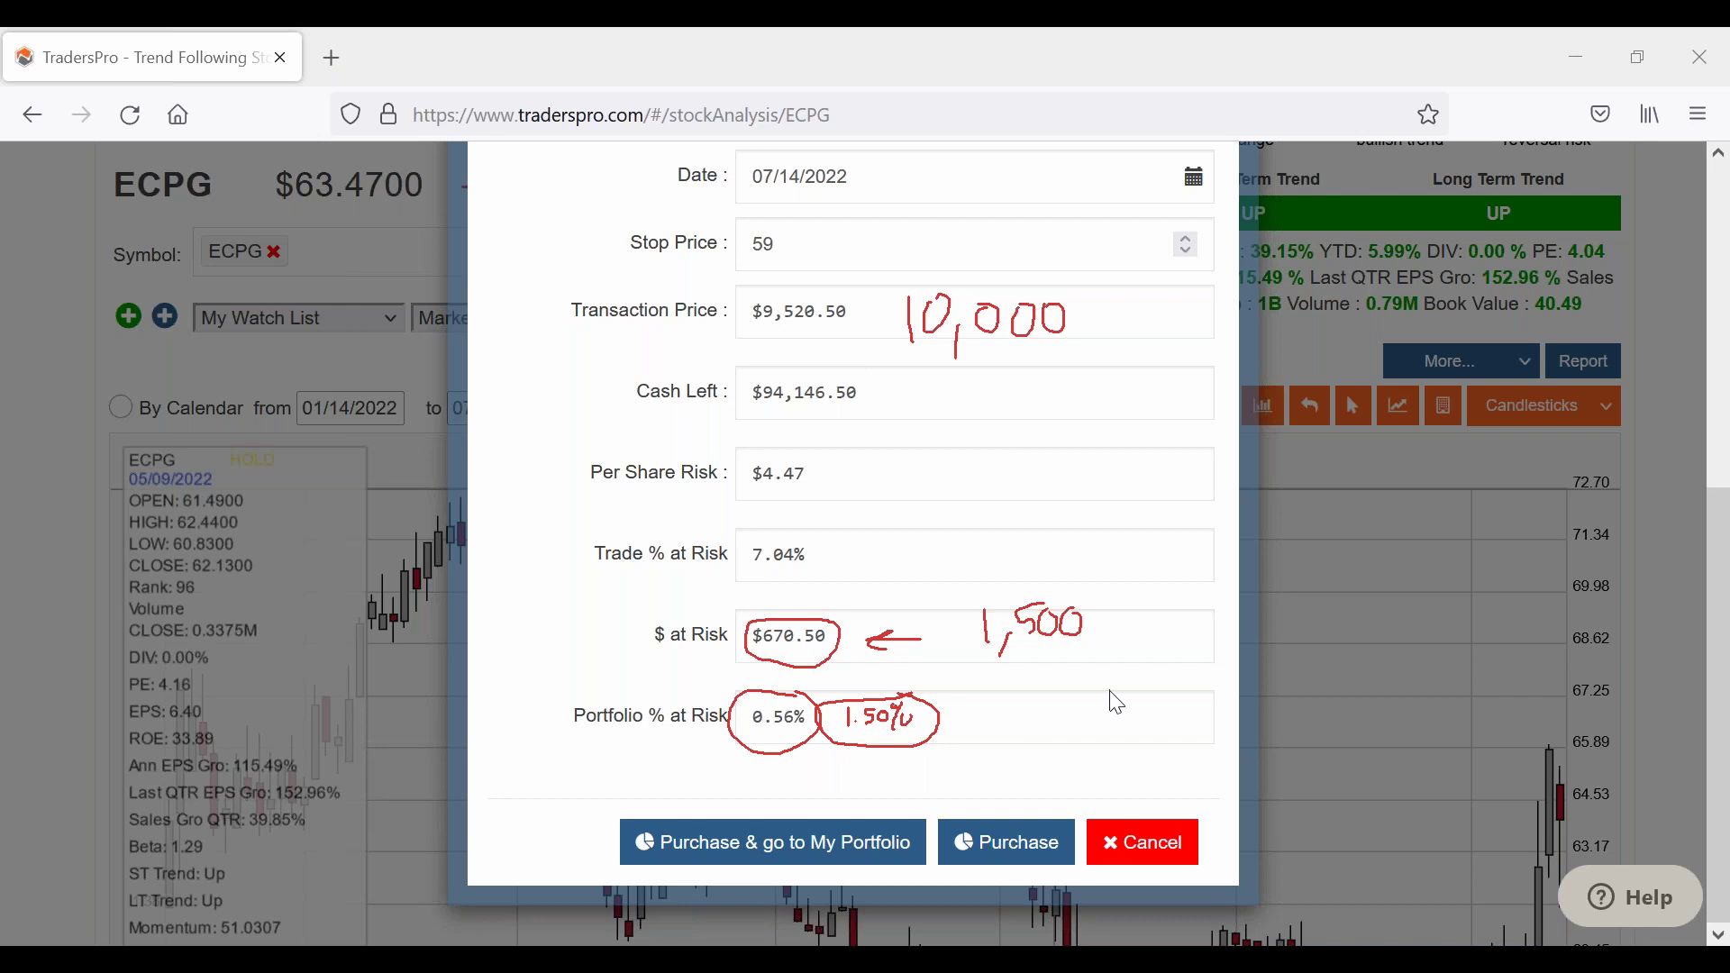
pyautogui.press('e')
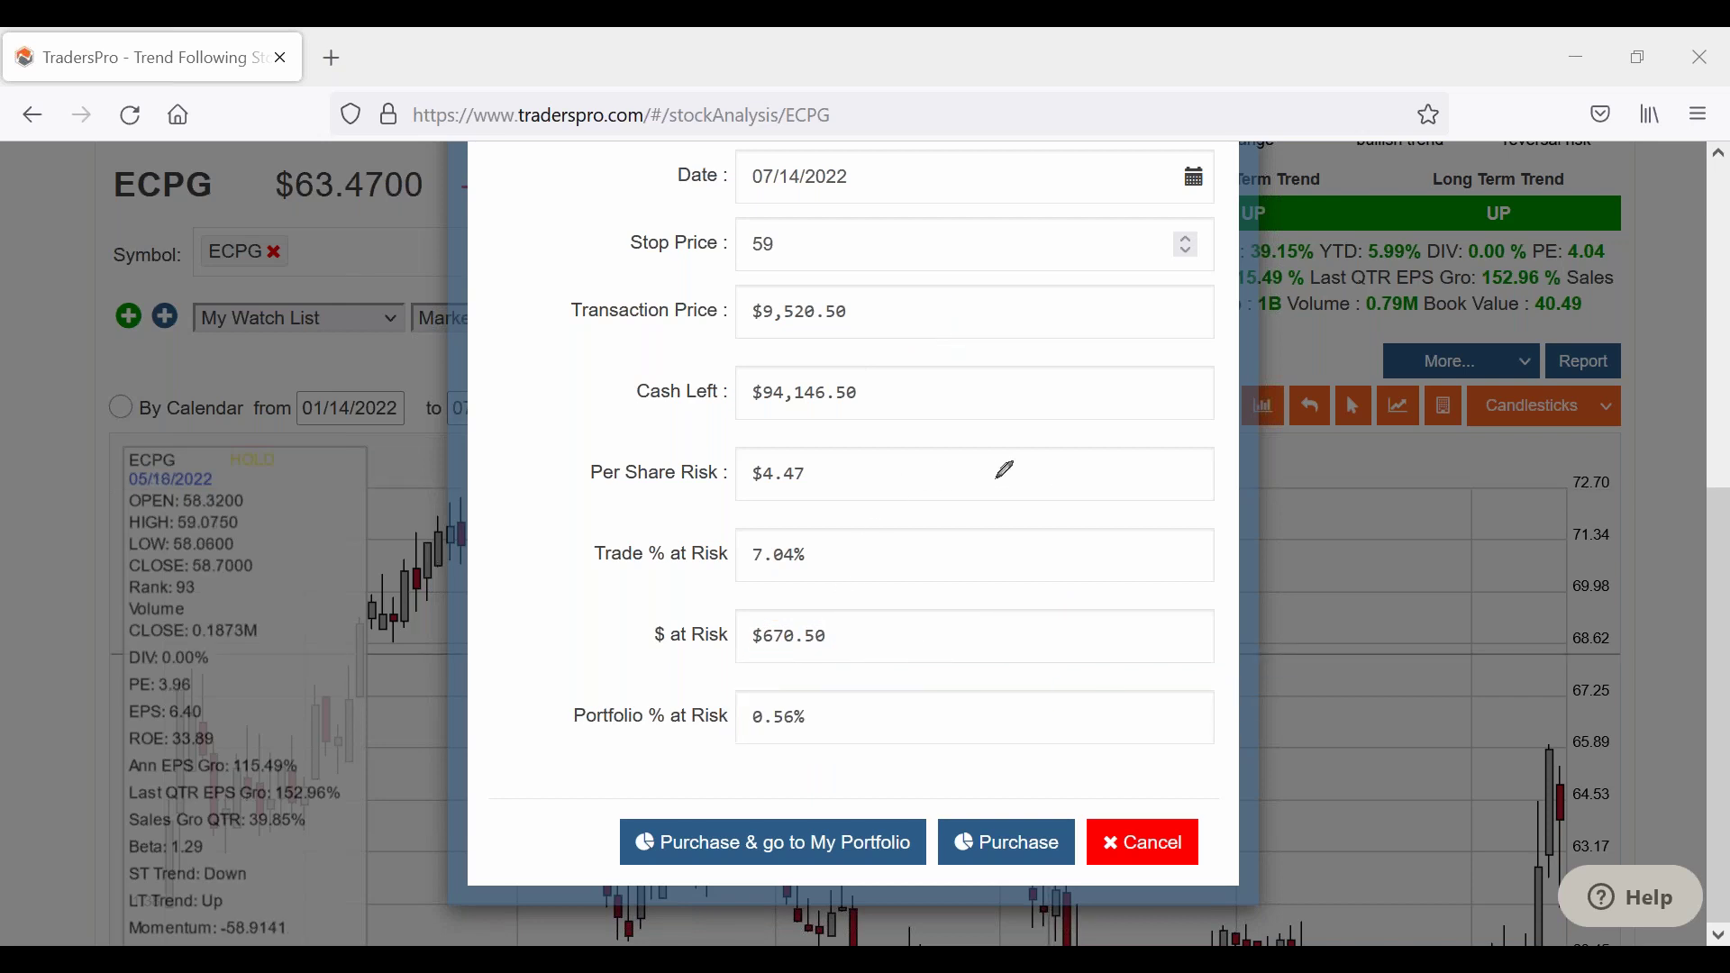
# Submit the ECPG purchase without switching to the portfolio page
pyautogui.press('Escape')
pyautogui.click(998, 856)
pyautogui.click(1000, 858)
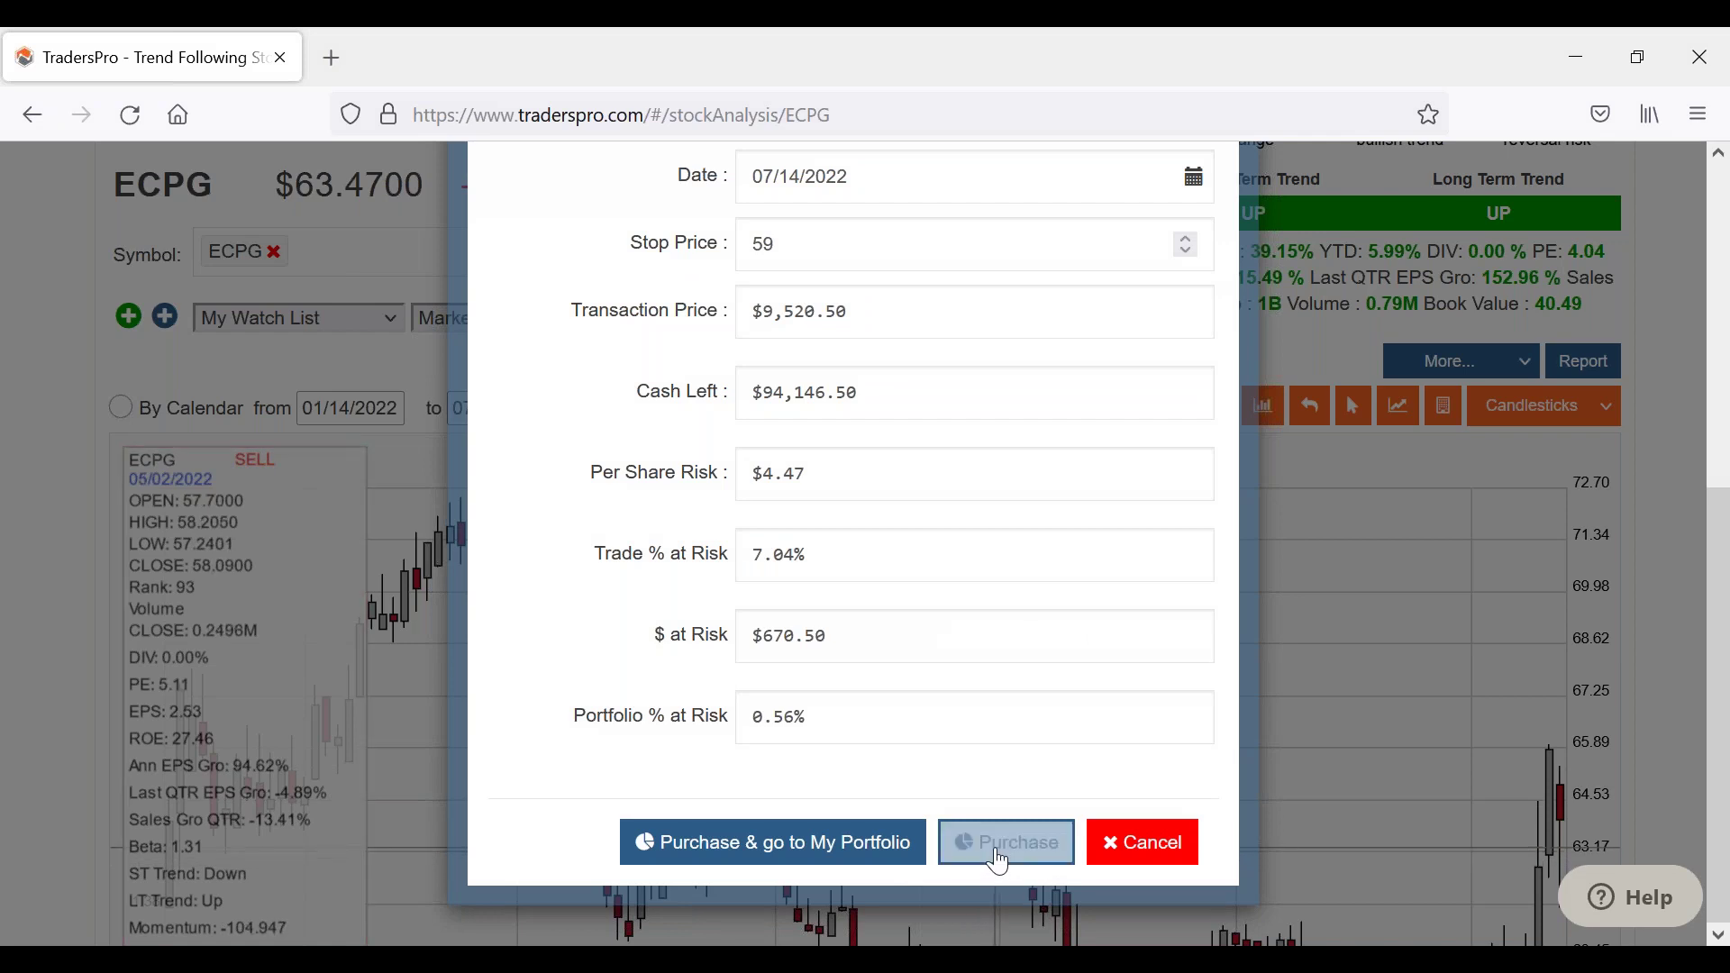
# Draw a horizontal line along ECPG's February high near 72.70 and sketch a rising zigzag price path from the latest candle towards it
pyautogui.scroll(-3, 1028, 667)
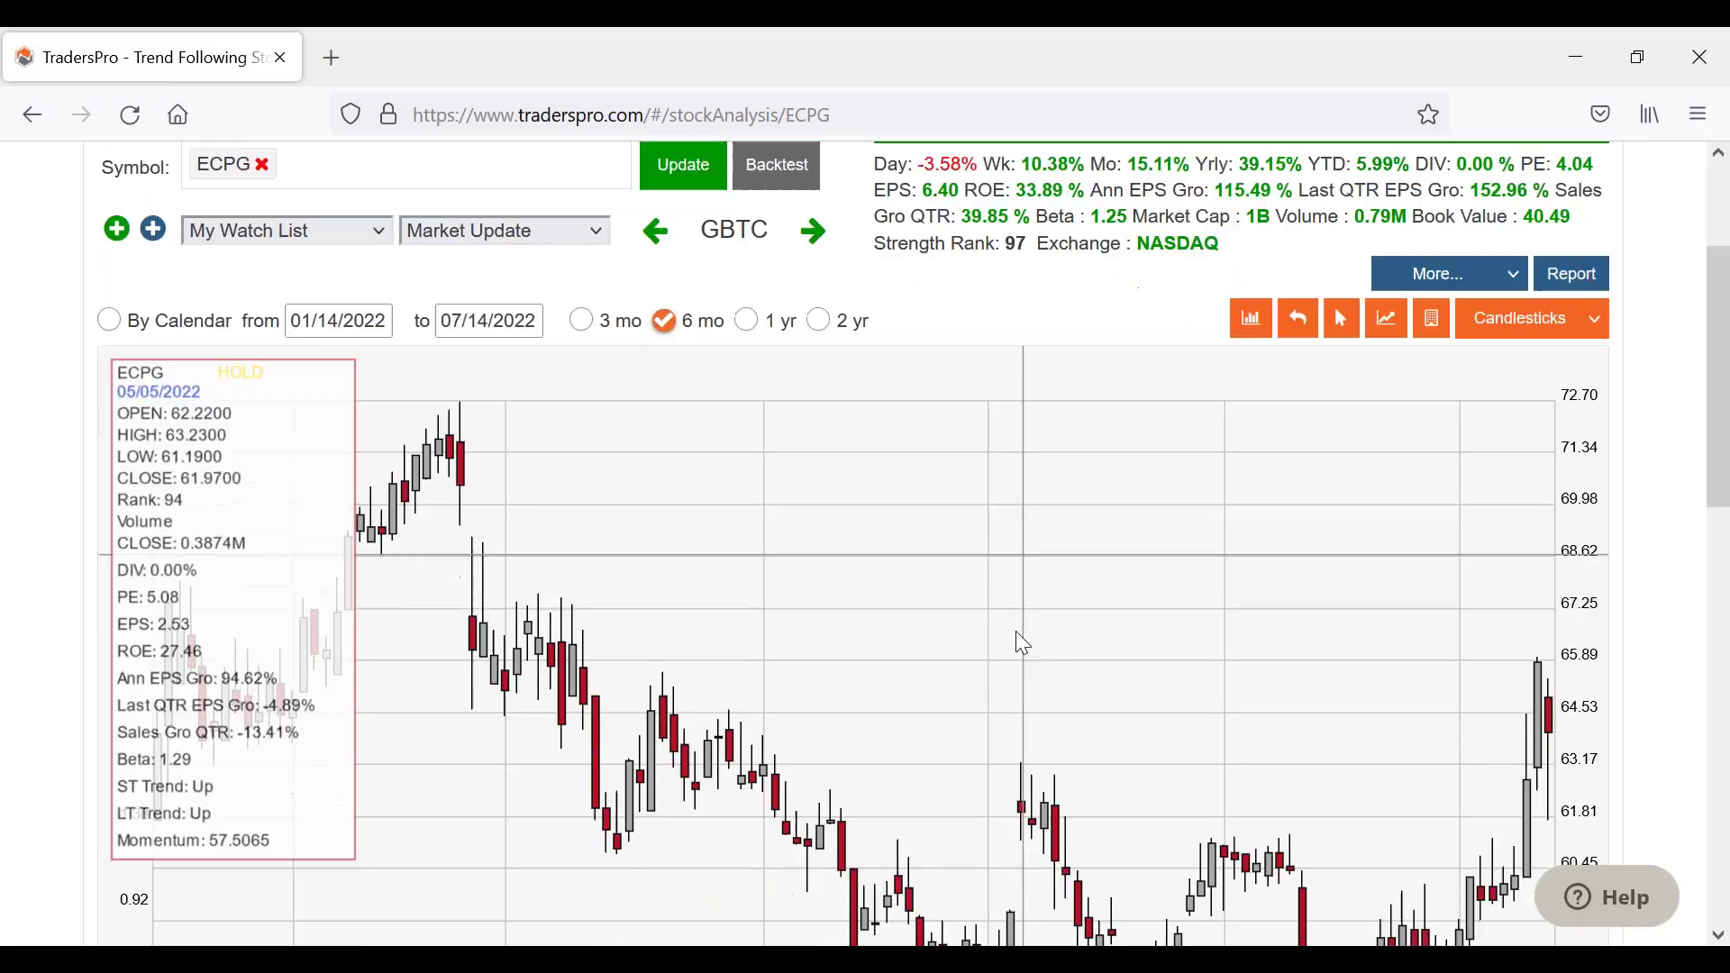
pyautogui.scroll(2, 1013, 625)
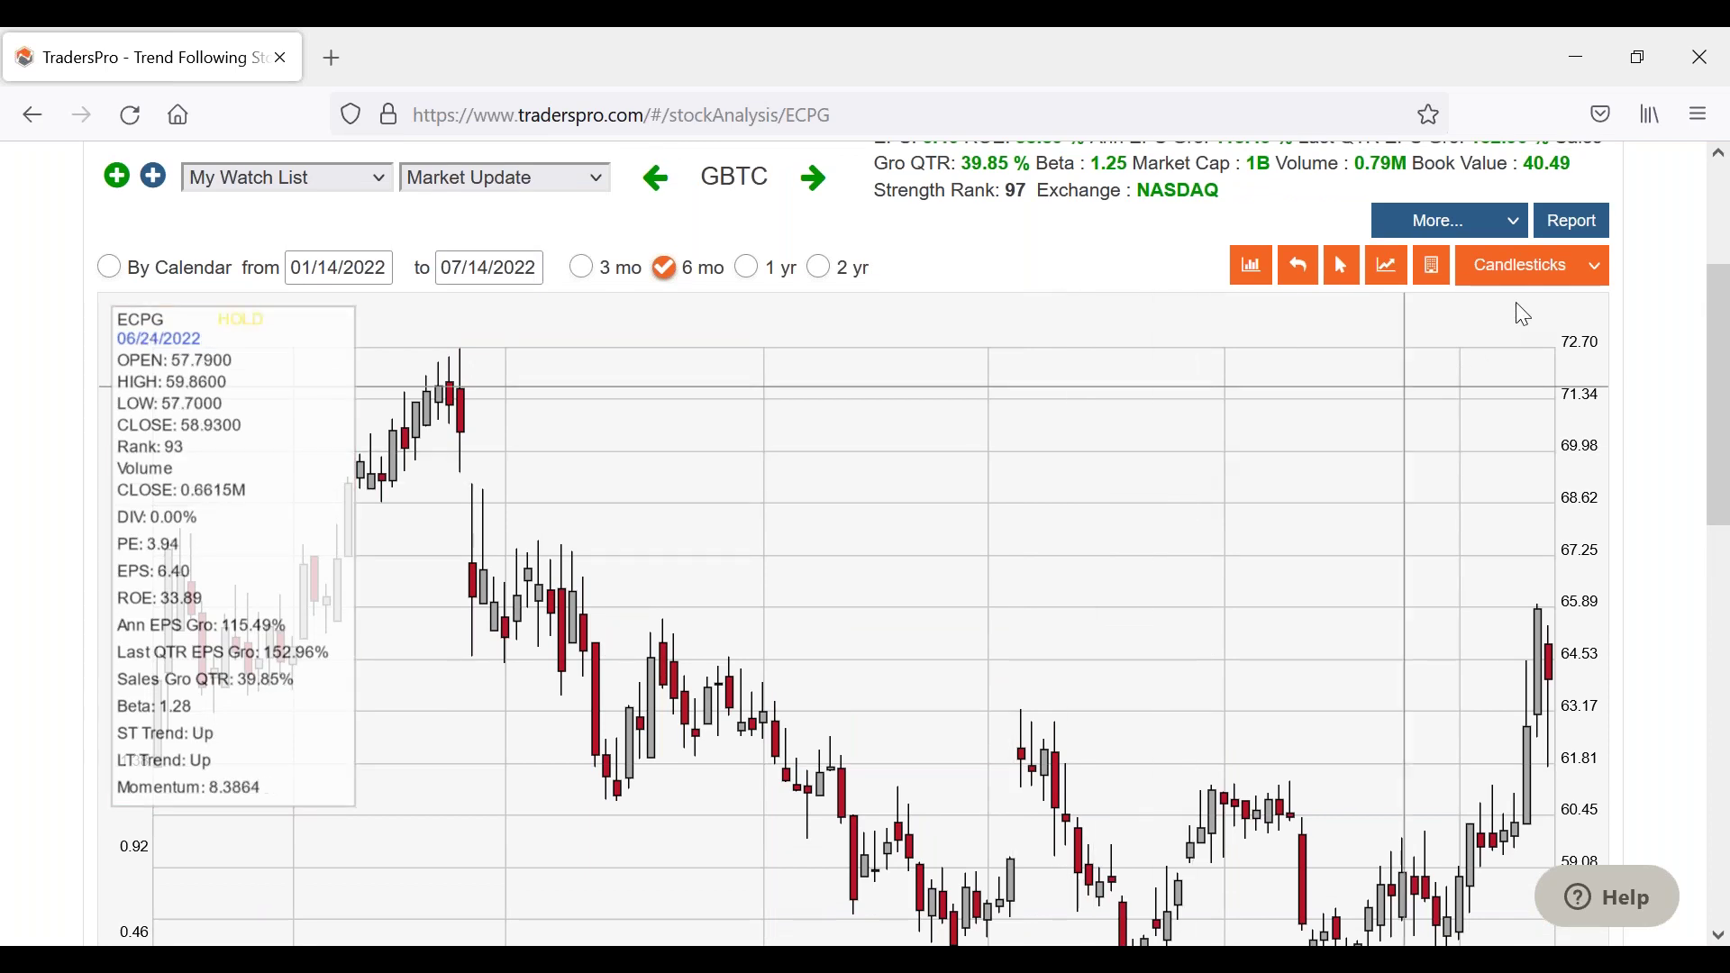
pyautogui.moveTo(408, 348); pyautogui.dragTo(1608, 349)
pyautogui.moveTo(1547, 631)
pyautogui.mouseDown()
pyautogui.moveTo(1566, 532)
pyautogui.moveTo(1602, 595)
pyautogui.moveTo(1618, 446)
pyautogui.moveTo(1645, 527)
pyautogui.moveTo(1655, 351)
pyautogui.mouseUp()
pyautogui.moveTo(1632, 542); pyautogui.dragTo(1675, 531)
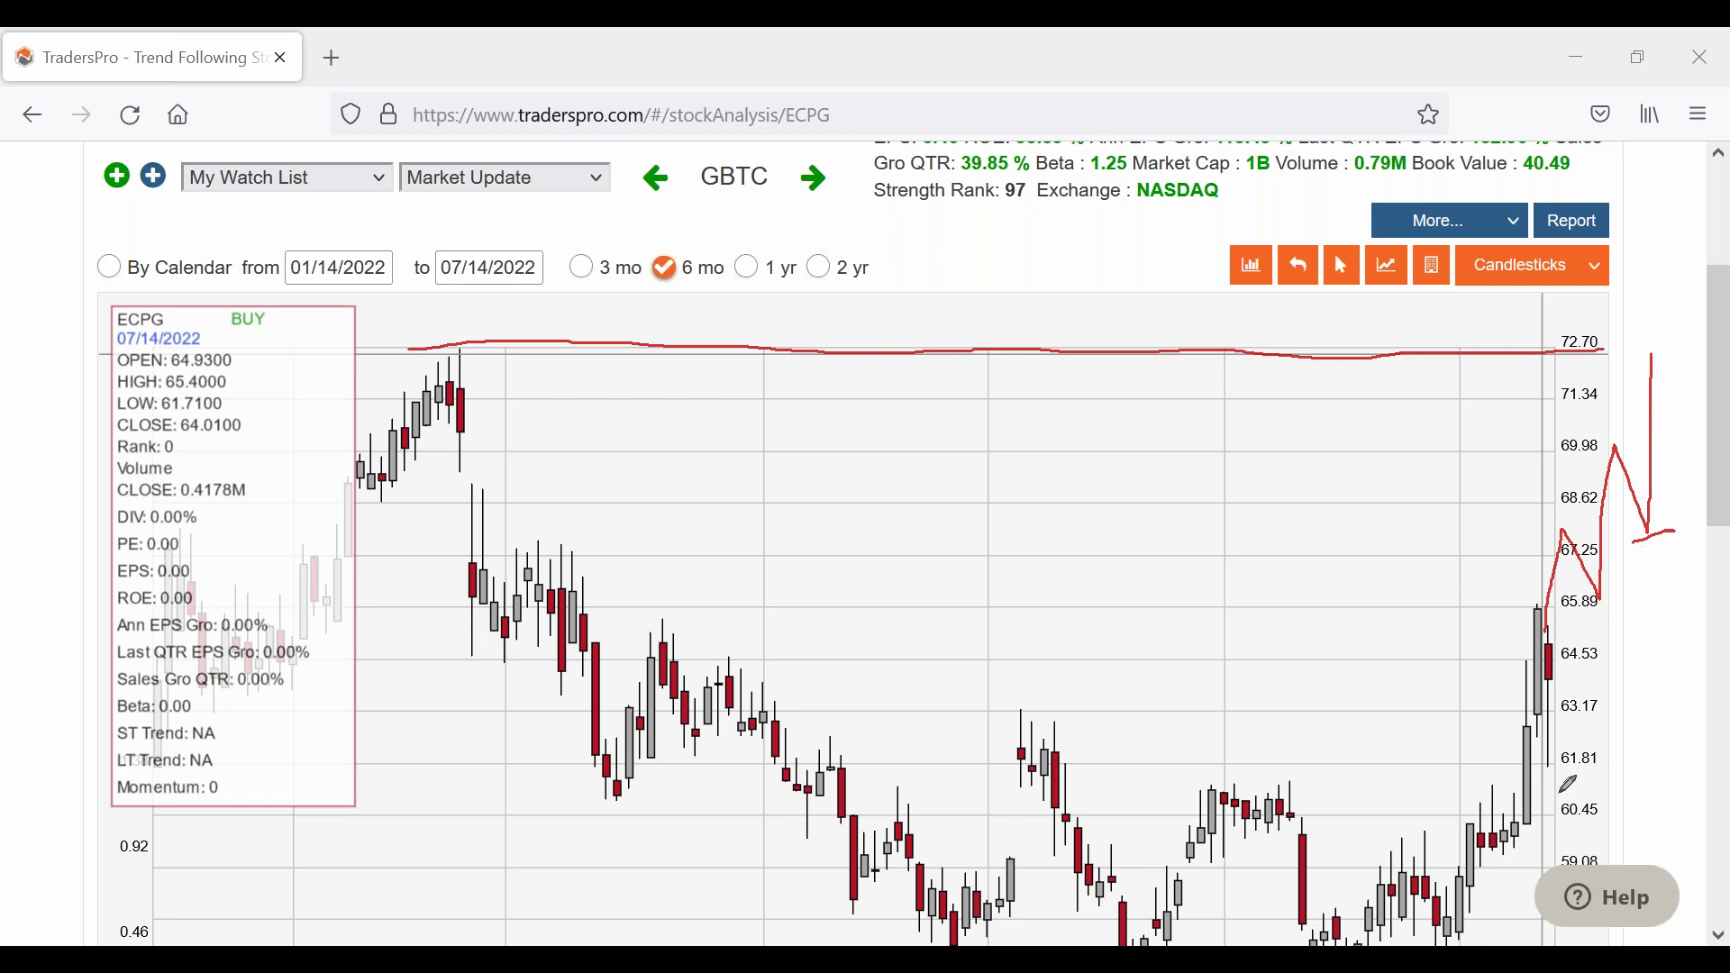
# Draw a curved arrow from ECPG's early July lows up to the projected pullback, add an upward arrow above the high line, and clear the marks
pyautogui.moveTo(1530, 848)
pyautogui.mouseDown()
pyautogui.moveTo(1653, 541)
pyautogui.moveTo(1647, 385)
pyautogui.mouseUp()
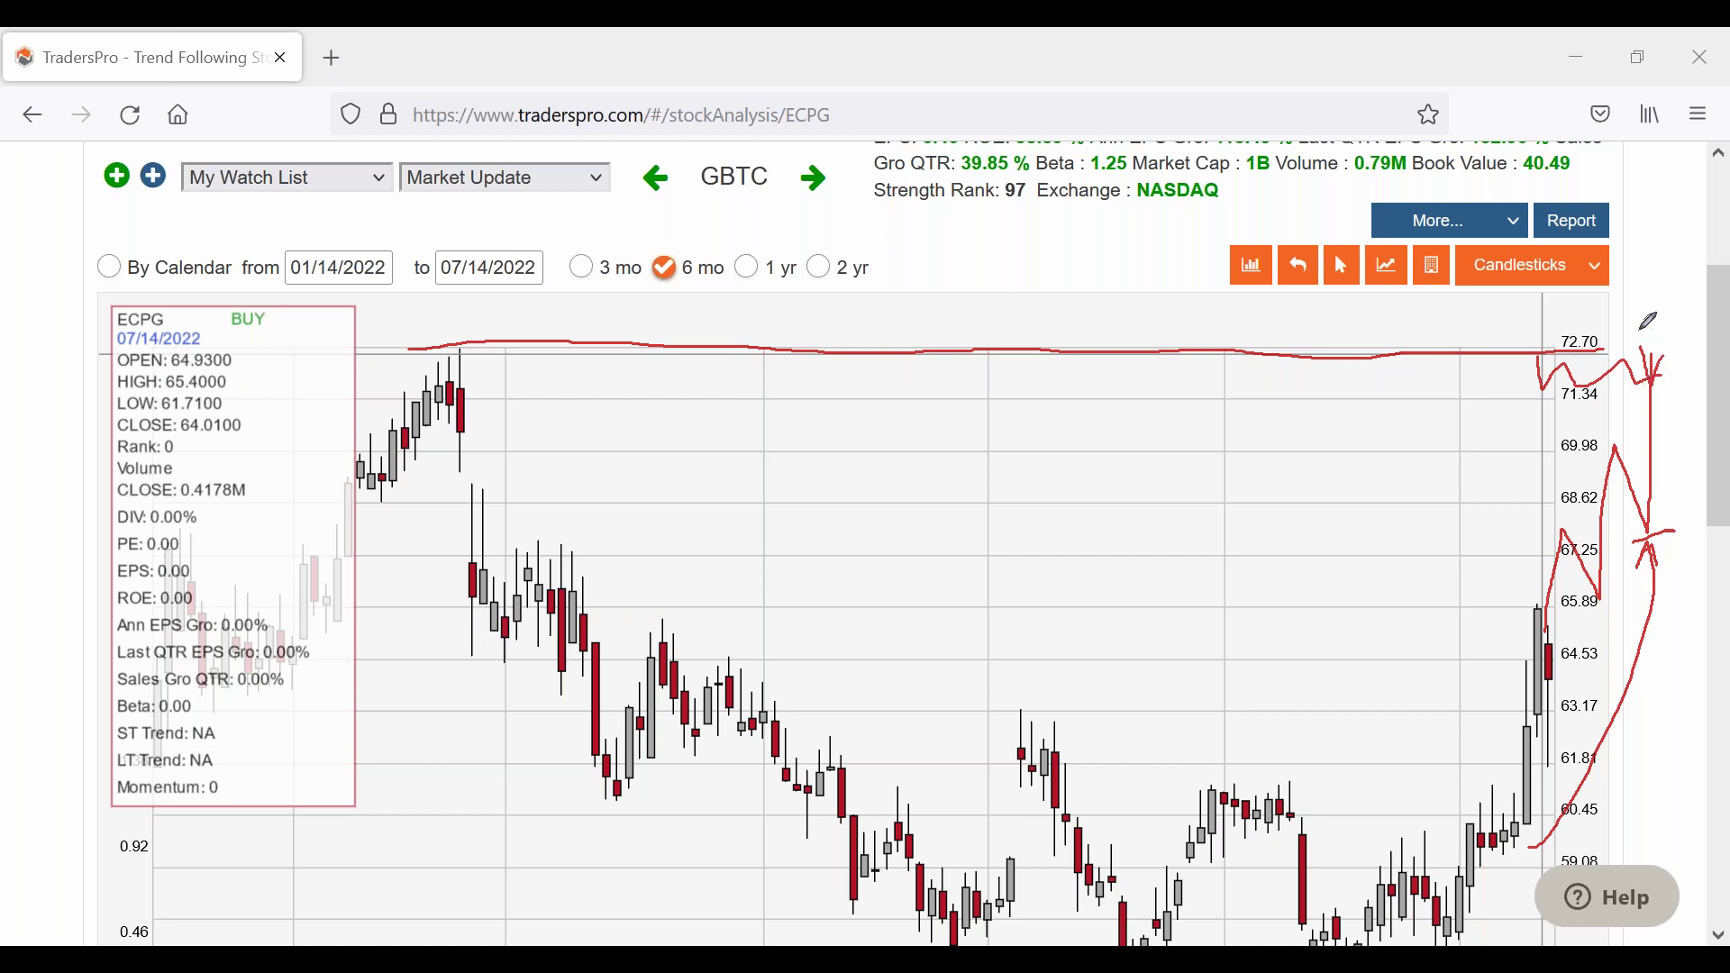
pyautogui.moveTo(1629, 322)
pyautogui.mouseDown()
pyautogui.moveTo(1640, 334)
pyautogui.moveTo(1639, 173)
pyautogui.moveTo(1649, 249)
pyautogui.mouseUp()
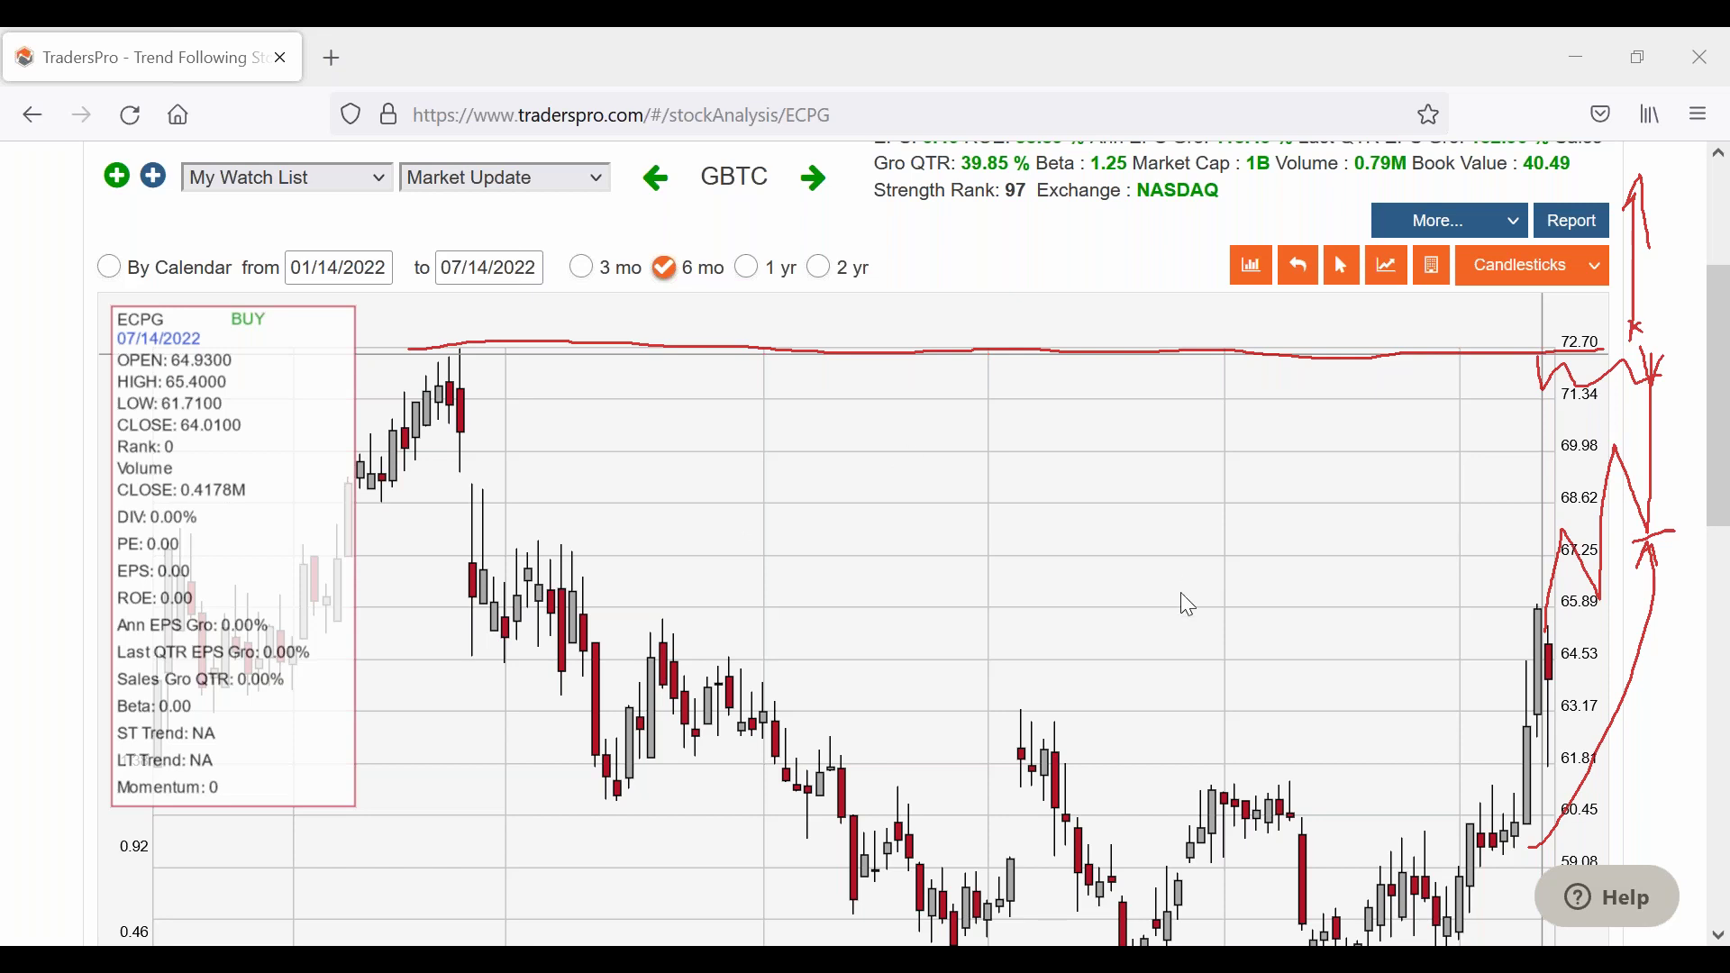
pyautogui.click(1337, 261)
# Draw horizontal support lines along ECPG's April to June lows near 56.36, add short marks beside the latest candles, and clear the annotations
pyautogui.scroll(-5, 1208, 551)
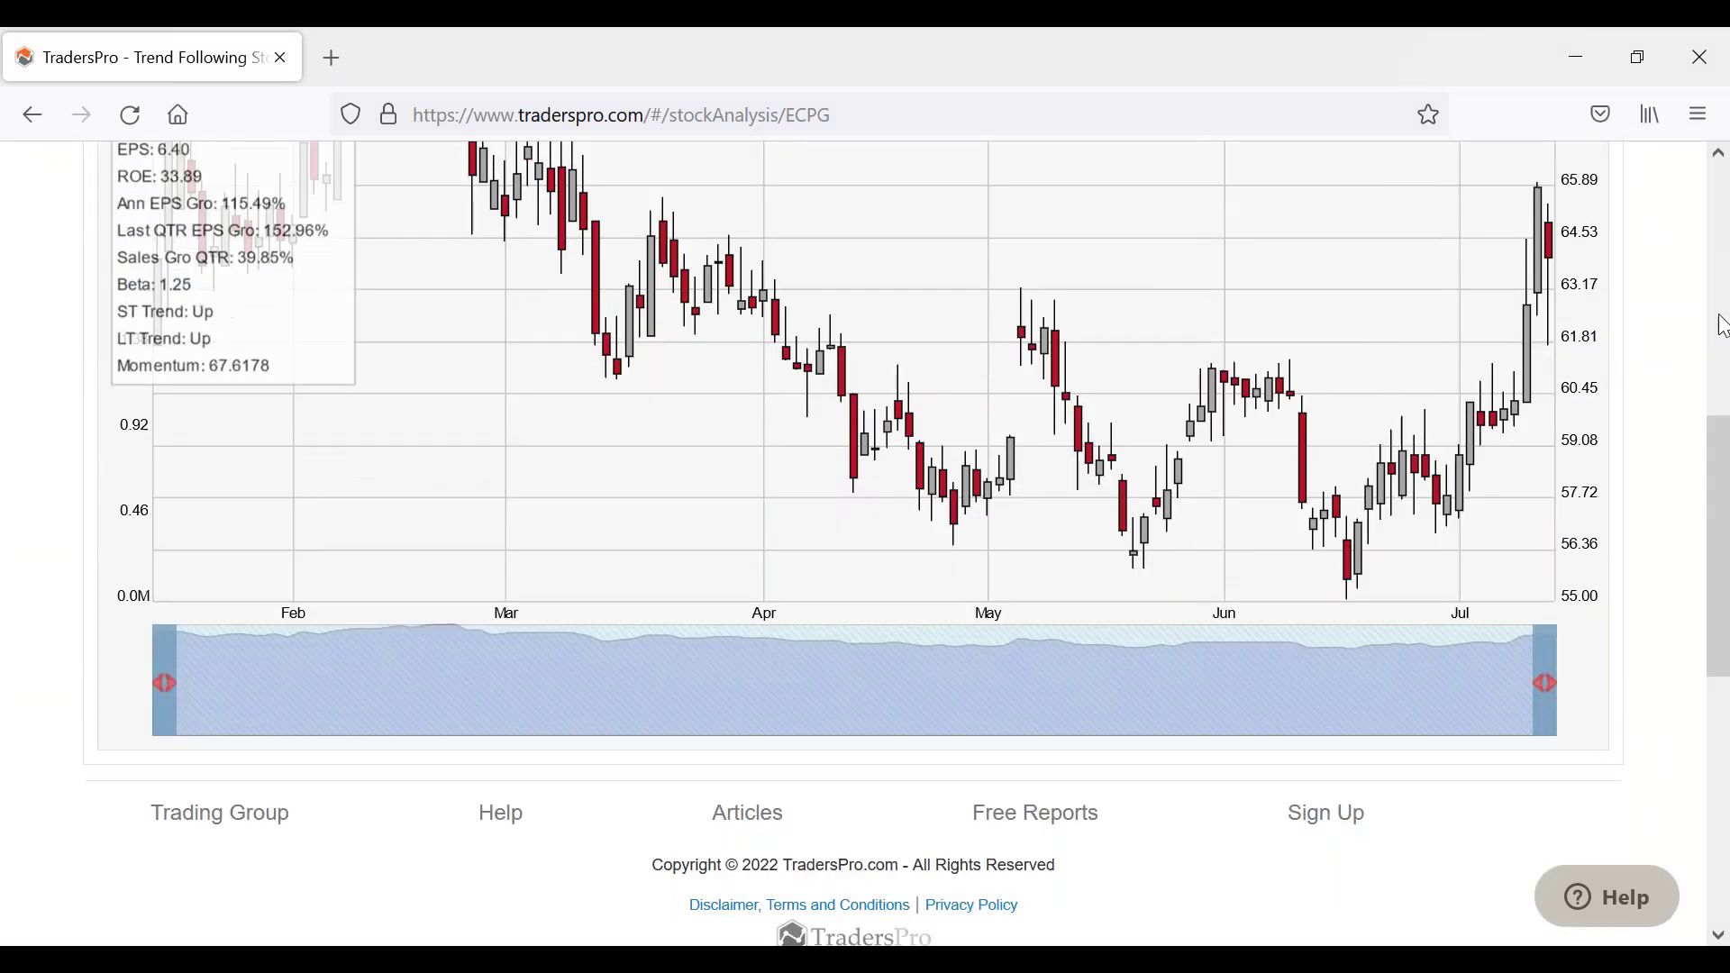
pyautogui.moveTo(913, 552)
pyautogui.mouseDown()
pyautogui.moveTo(1306, 569)
pyautogui.moveTo(1491, 549)
pyautogui.mouseUp()
pyautogui.moveTo(1317, 556); pyautogui.dragTo(1638, 554)
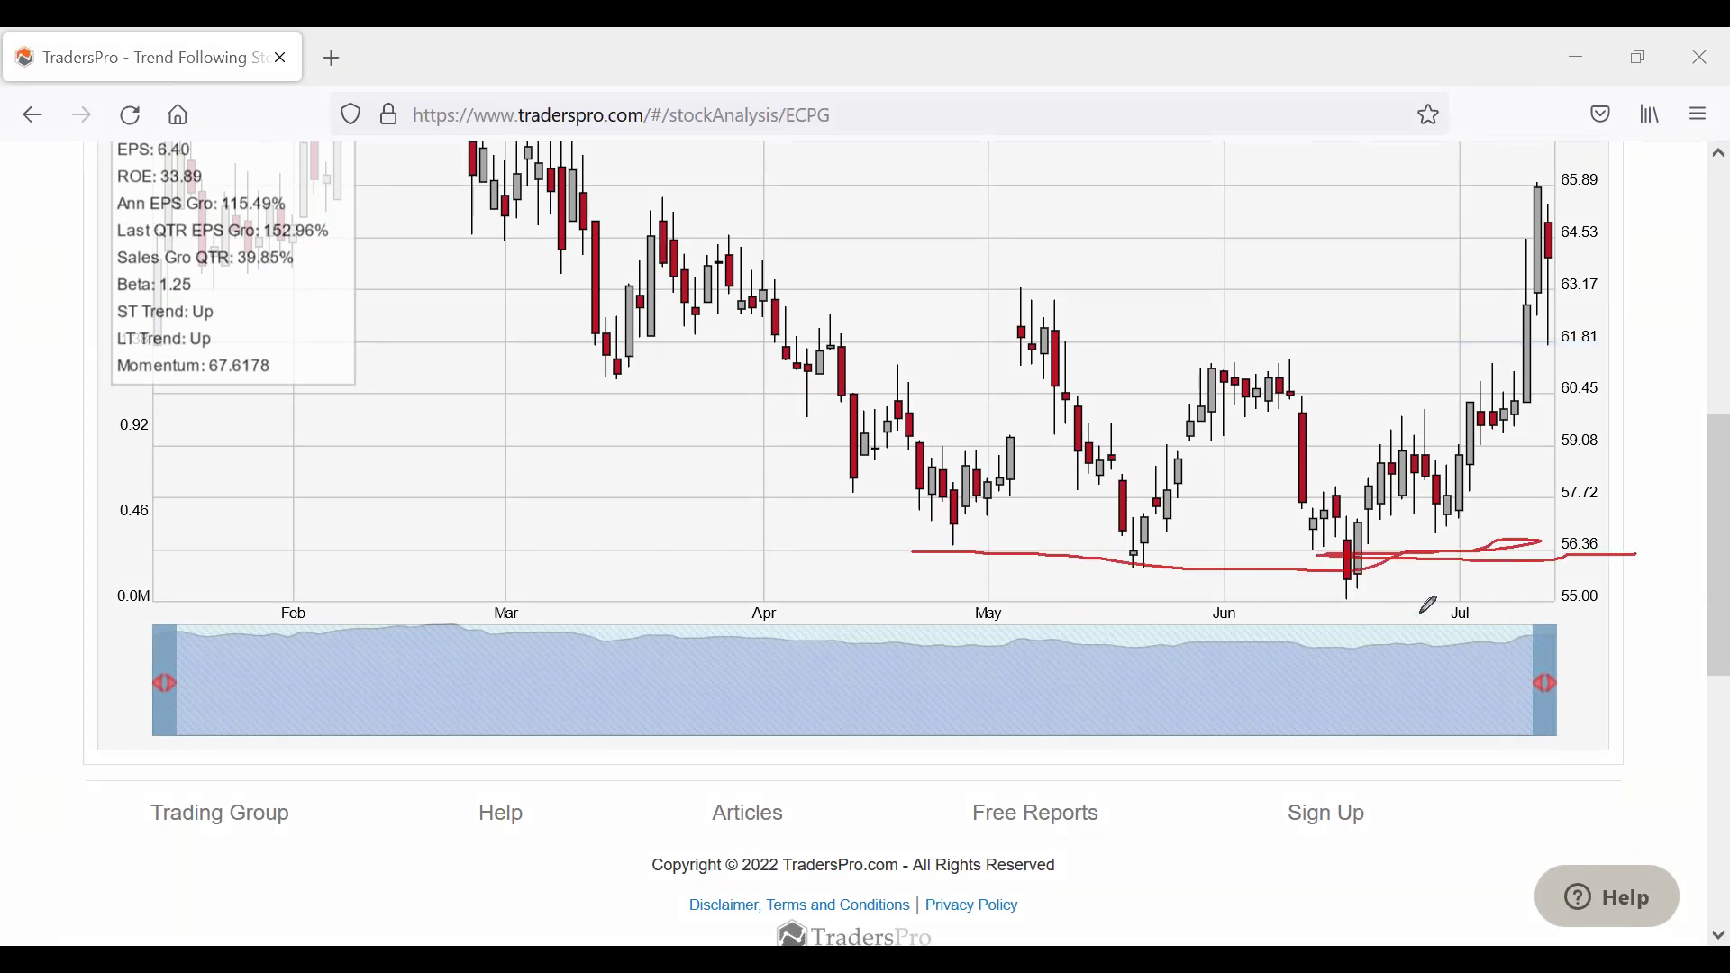
pyautogui.moveTo(1562, 555)
pyautogui.mouseDown()
pyautogui.moveTo(1595, 592)
pyautogui.moveTo(1552, 606)
pyautogui.mouseUp()
pyautogui.moveTo(1531, 209)
pyautogui.mouseDown()
pyautogui.moveTo(1602, 196)
pyautogui.moveTo(1487, 257)
pyautogui.moveTo(1572, 198)
pyautogui.mouseUp()
pyautogui.moveTo(1590, 551); pyautogui.dragTo(1564, 577)
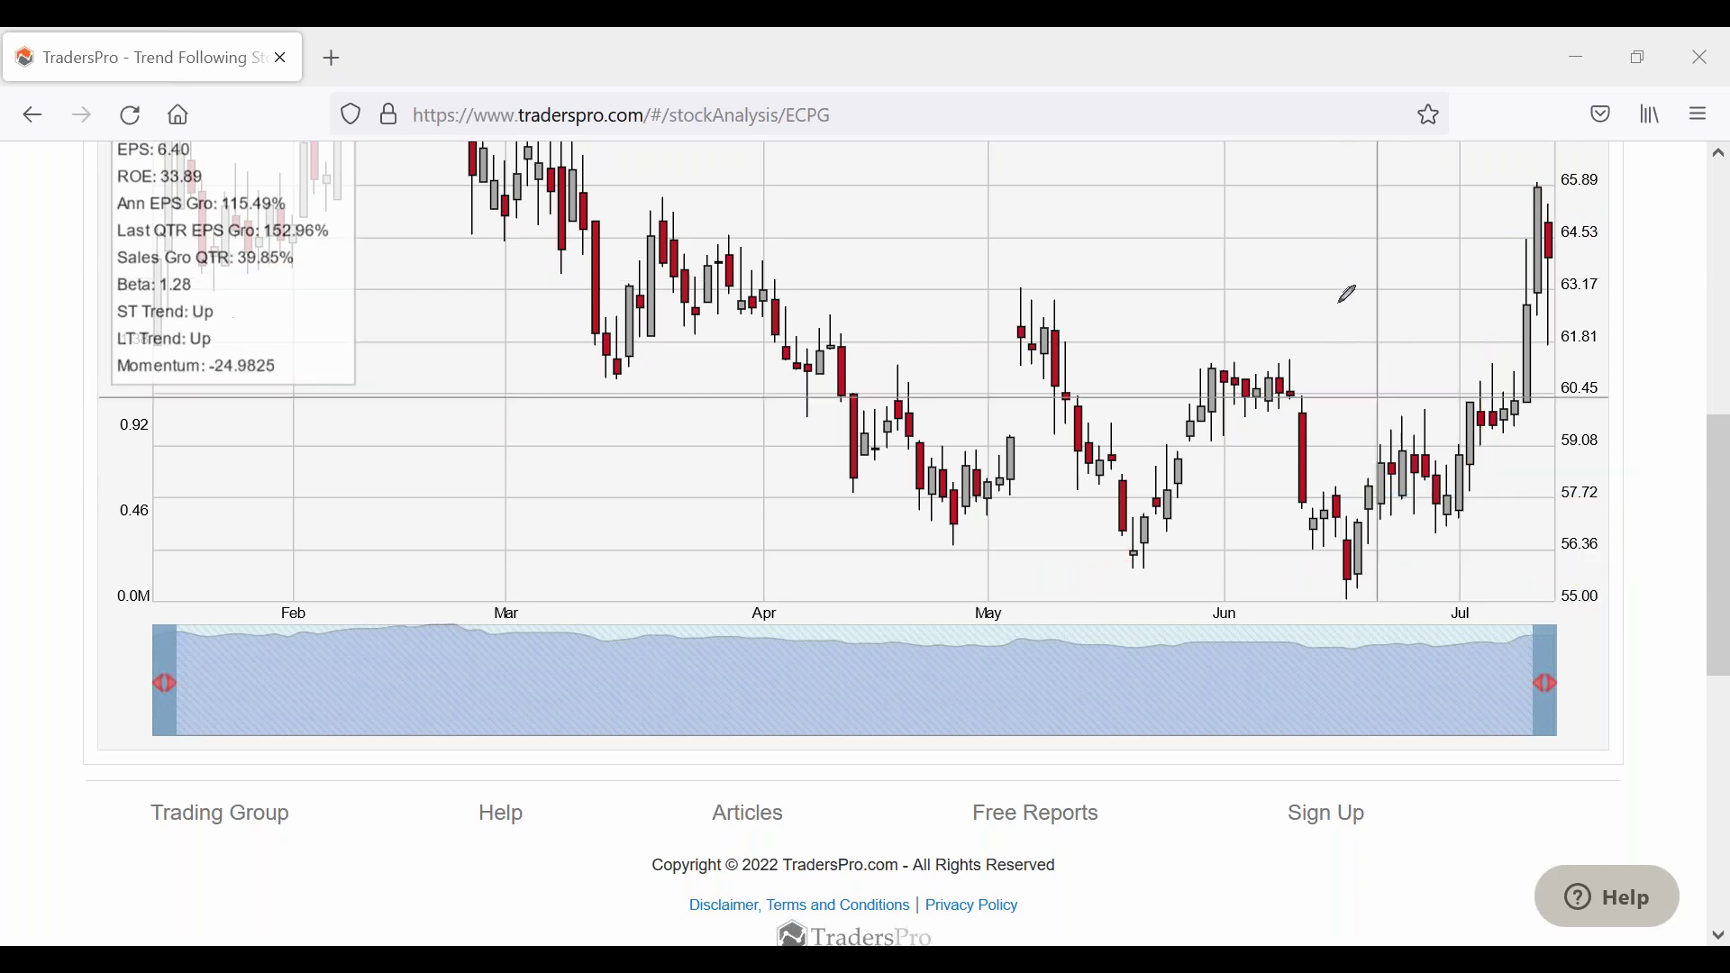
# Open the sector scan, list the Utilities stocks rated Hold, and open Exelon Corp (EXC) for analysis
pyautogui.scroll(3, 1409, 361)
pyautogui.scroll(8, 1366, 359)
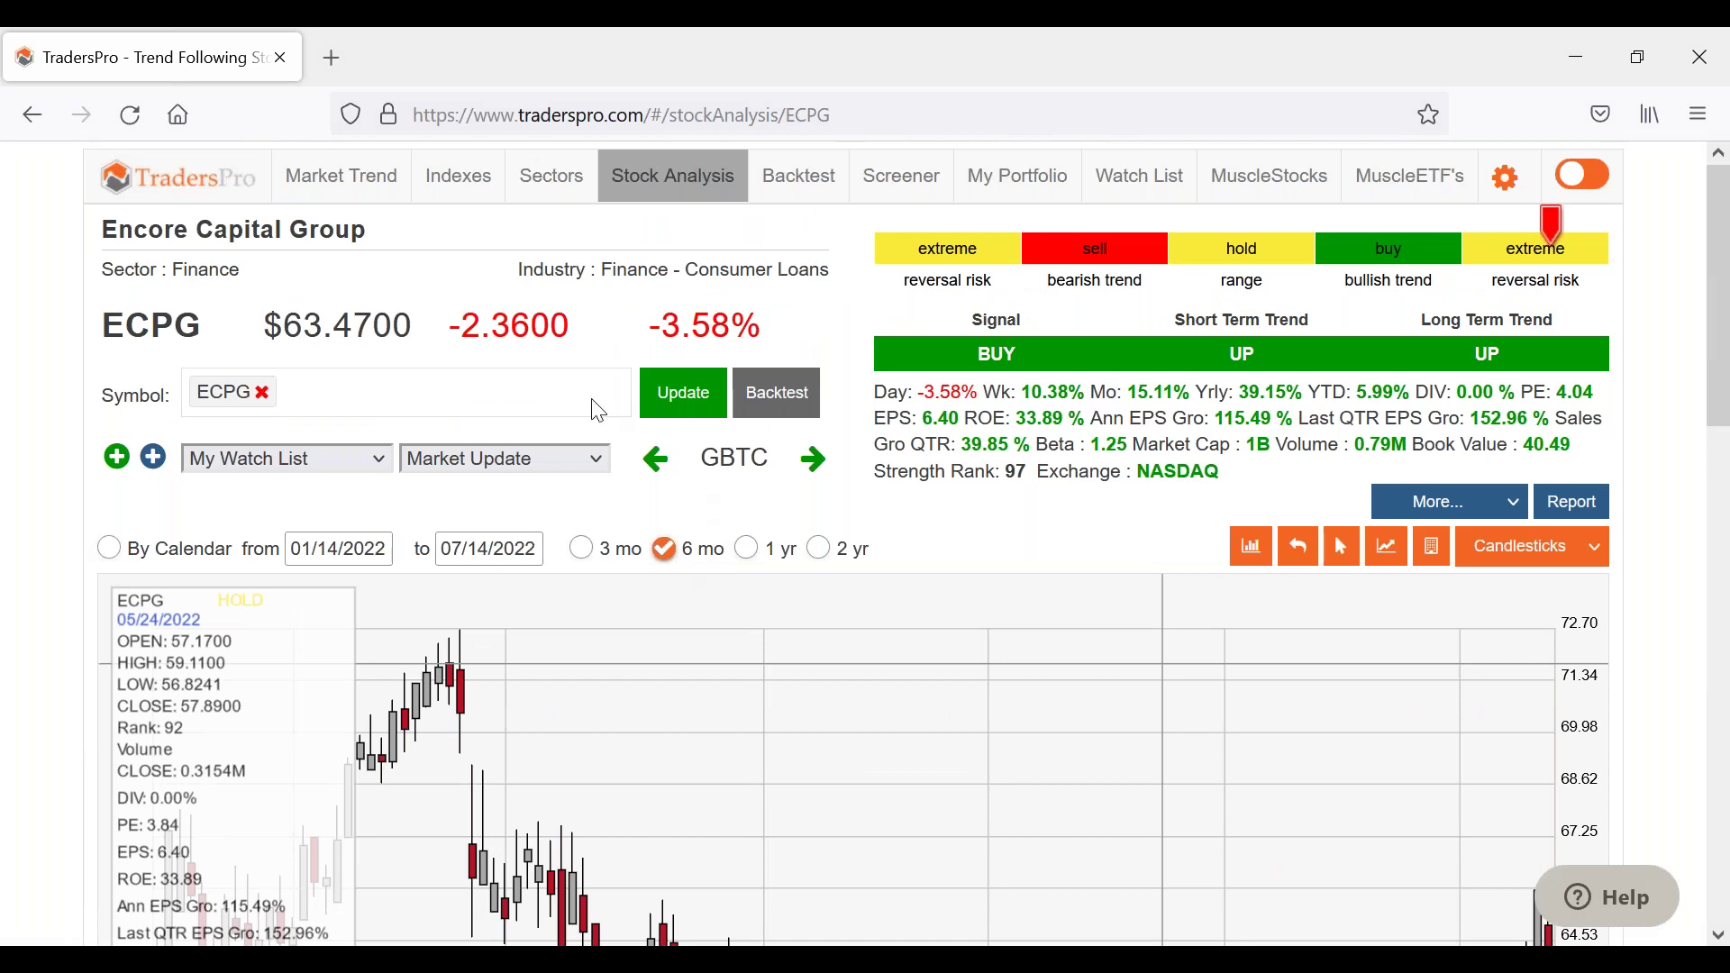
pyautogui.click(558, 191)
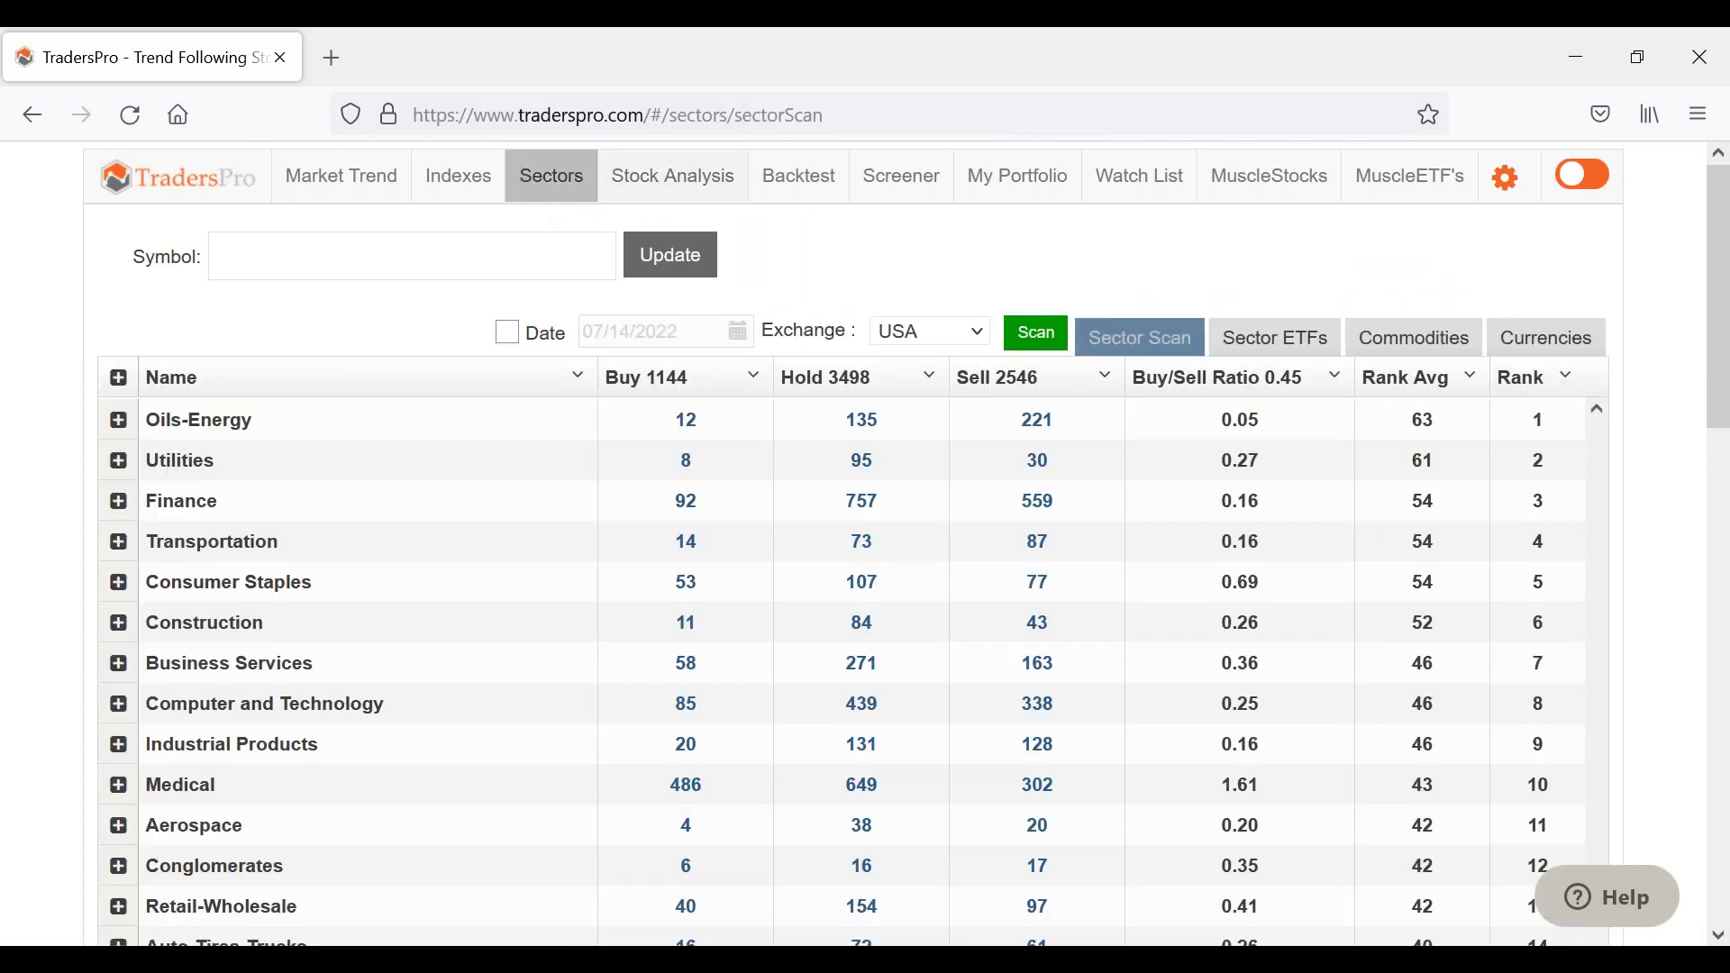
pyautogui.click(859, 470)
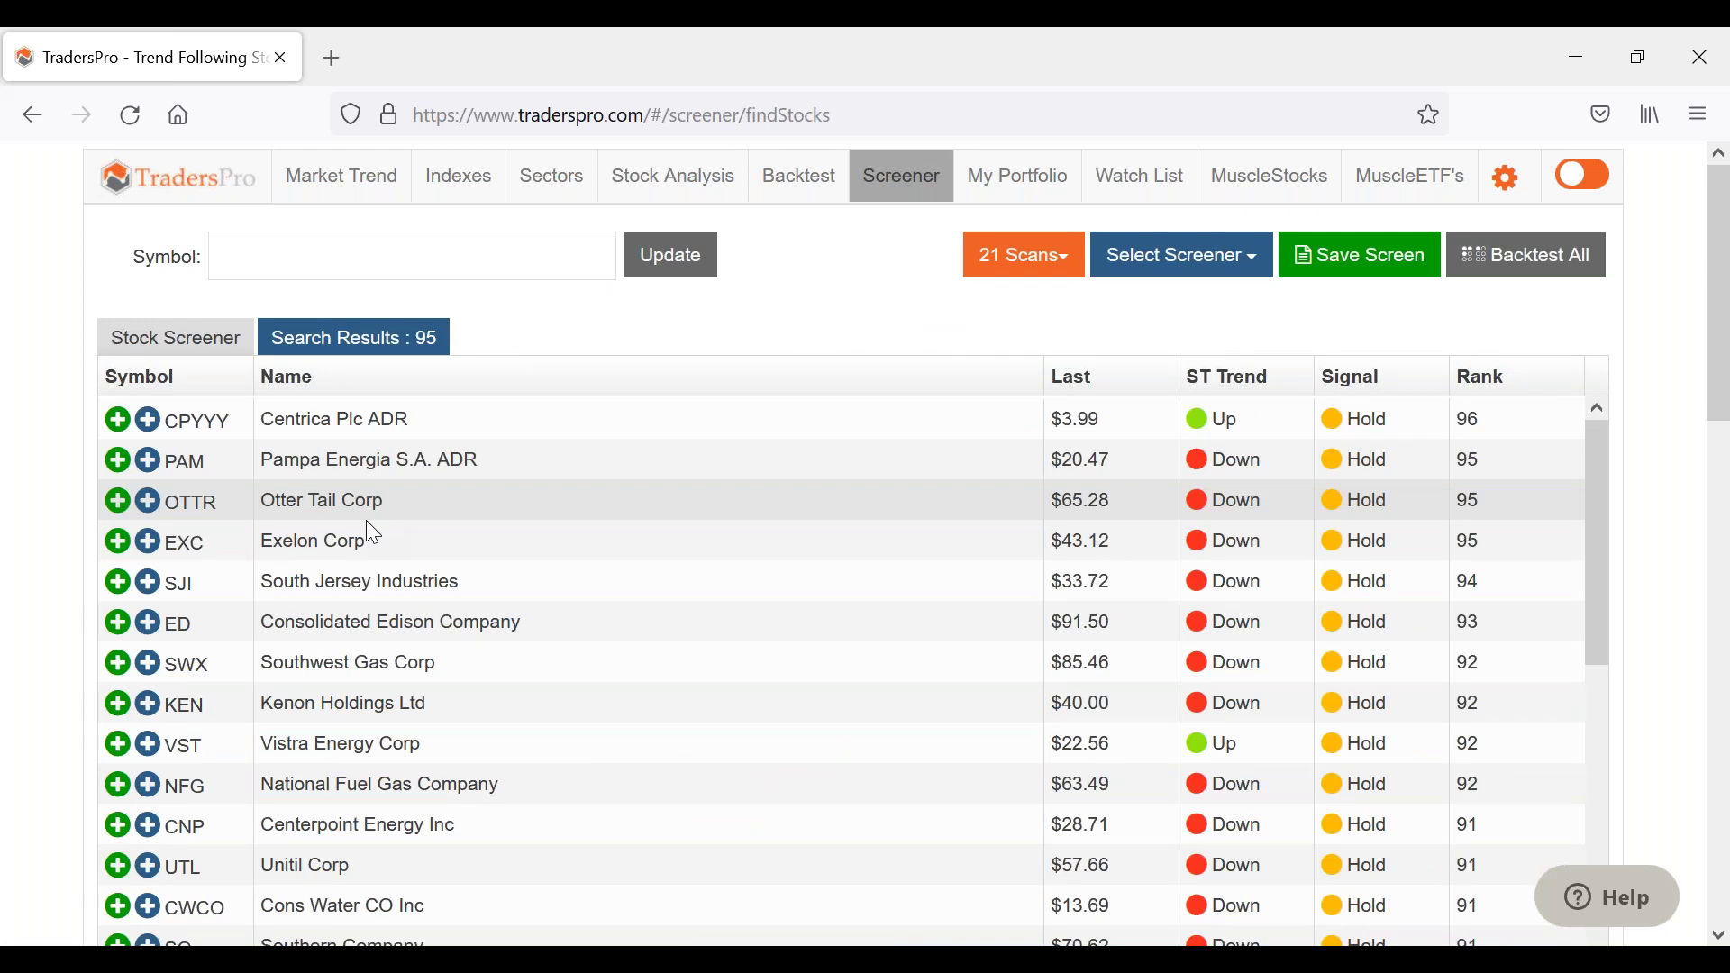
pyautogui.click(288, 543)
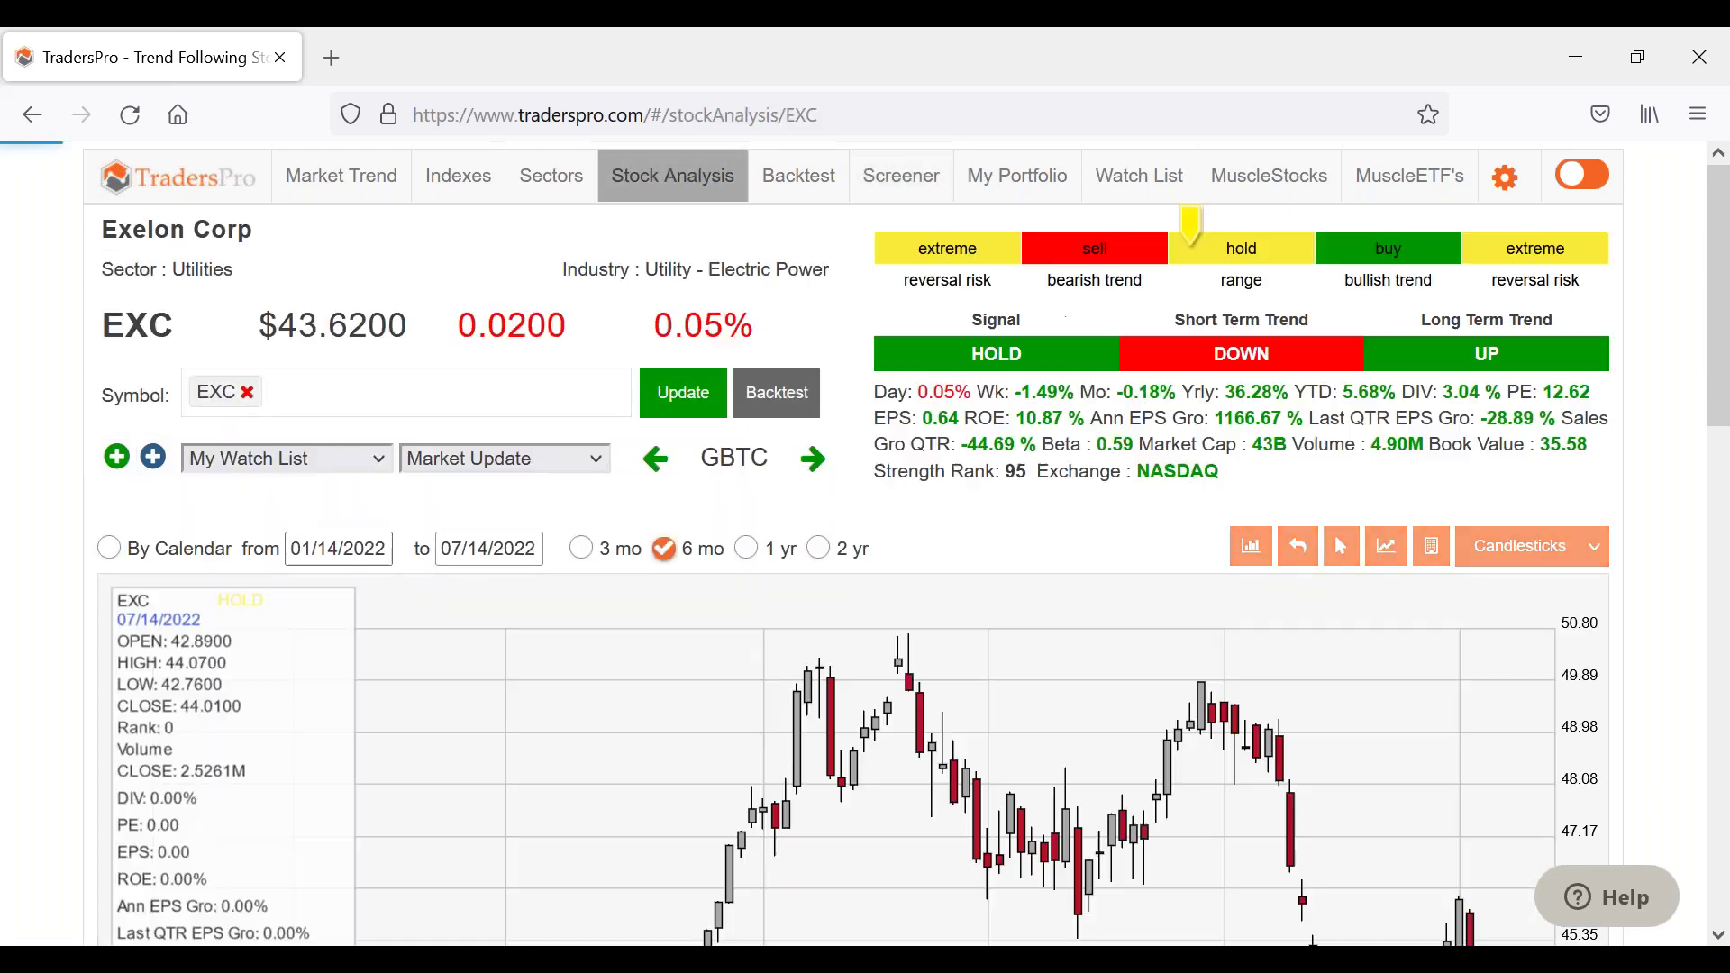
# Show the EXC chart in the Signals style over a 1-year range
pyautogui.scroll(-3, 977, 606)
pyautogui.click(1591, 285)
pyautogui.click(1494, 304)
pyautogui.scroll(-1, 1275, 569)
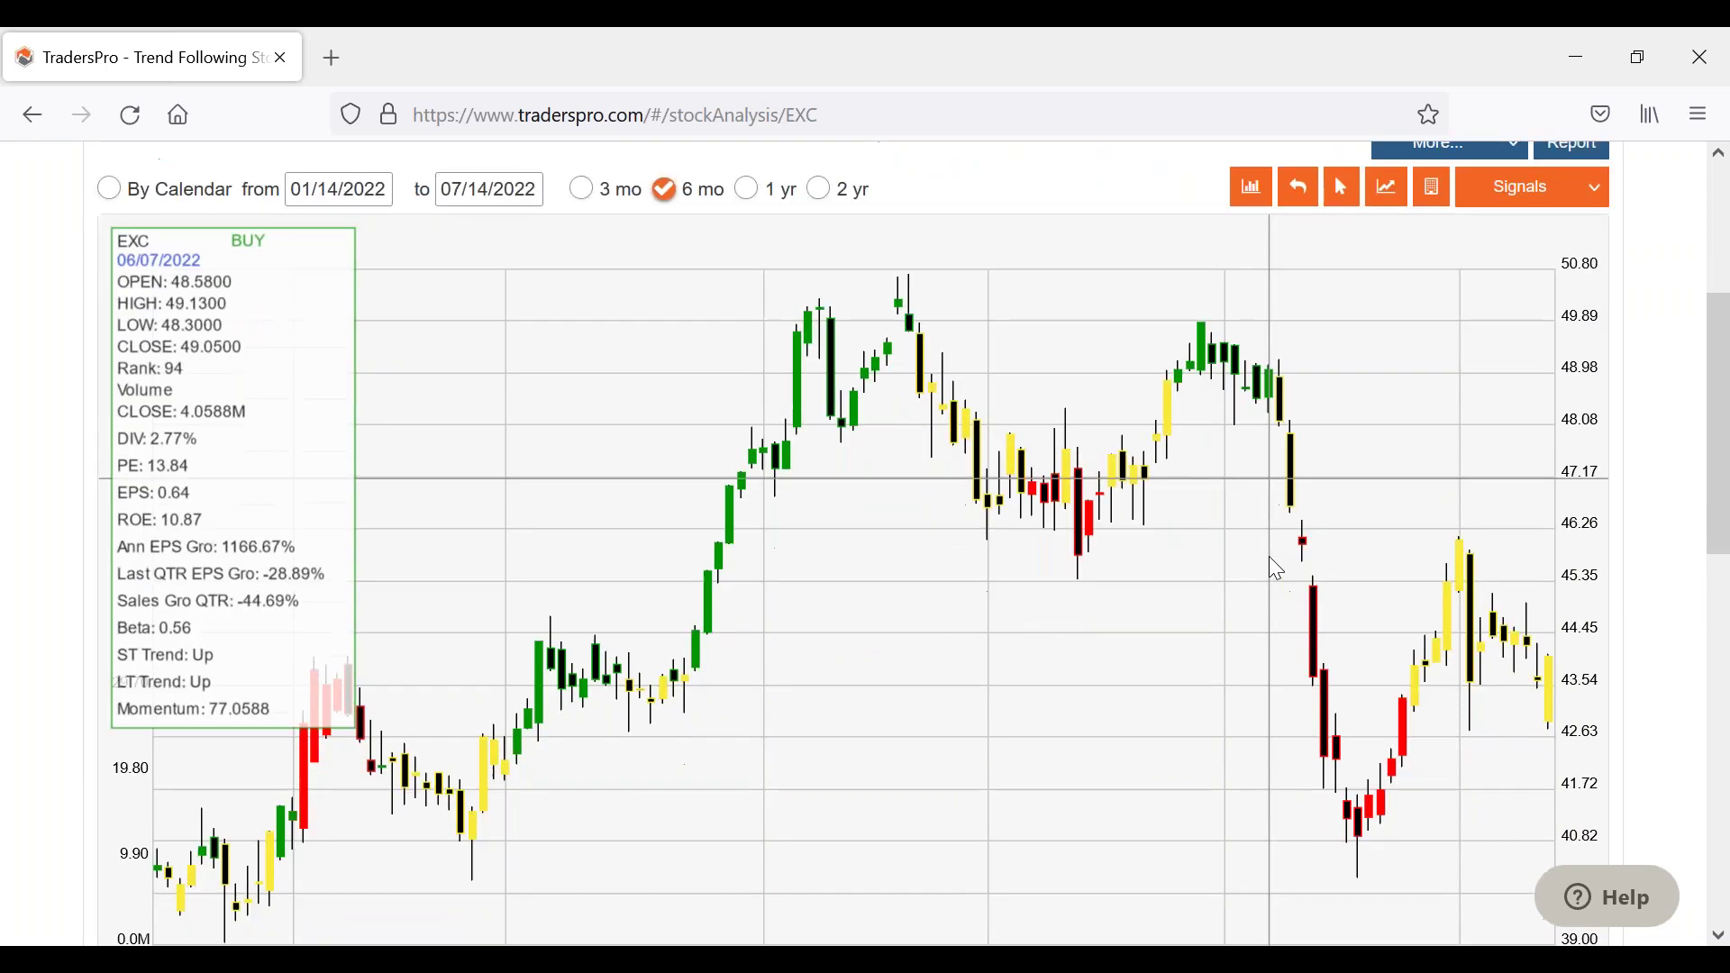
pyautogui.scroll(-1, 1278, 570)
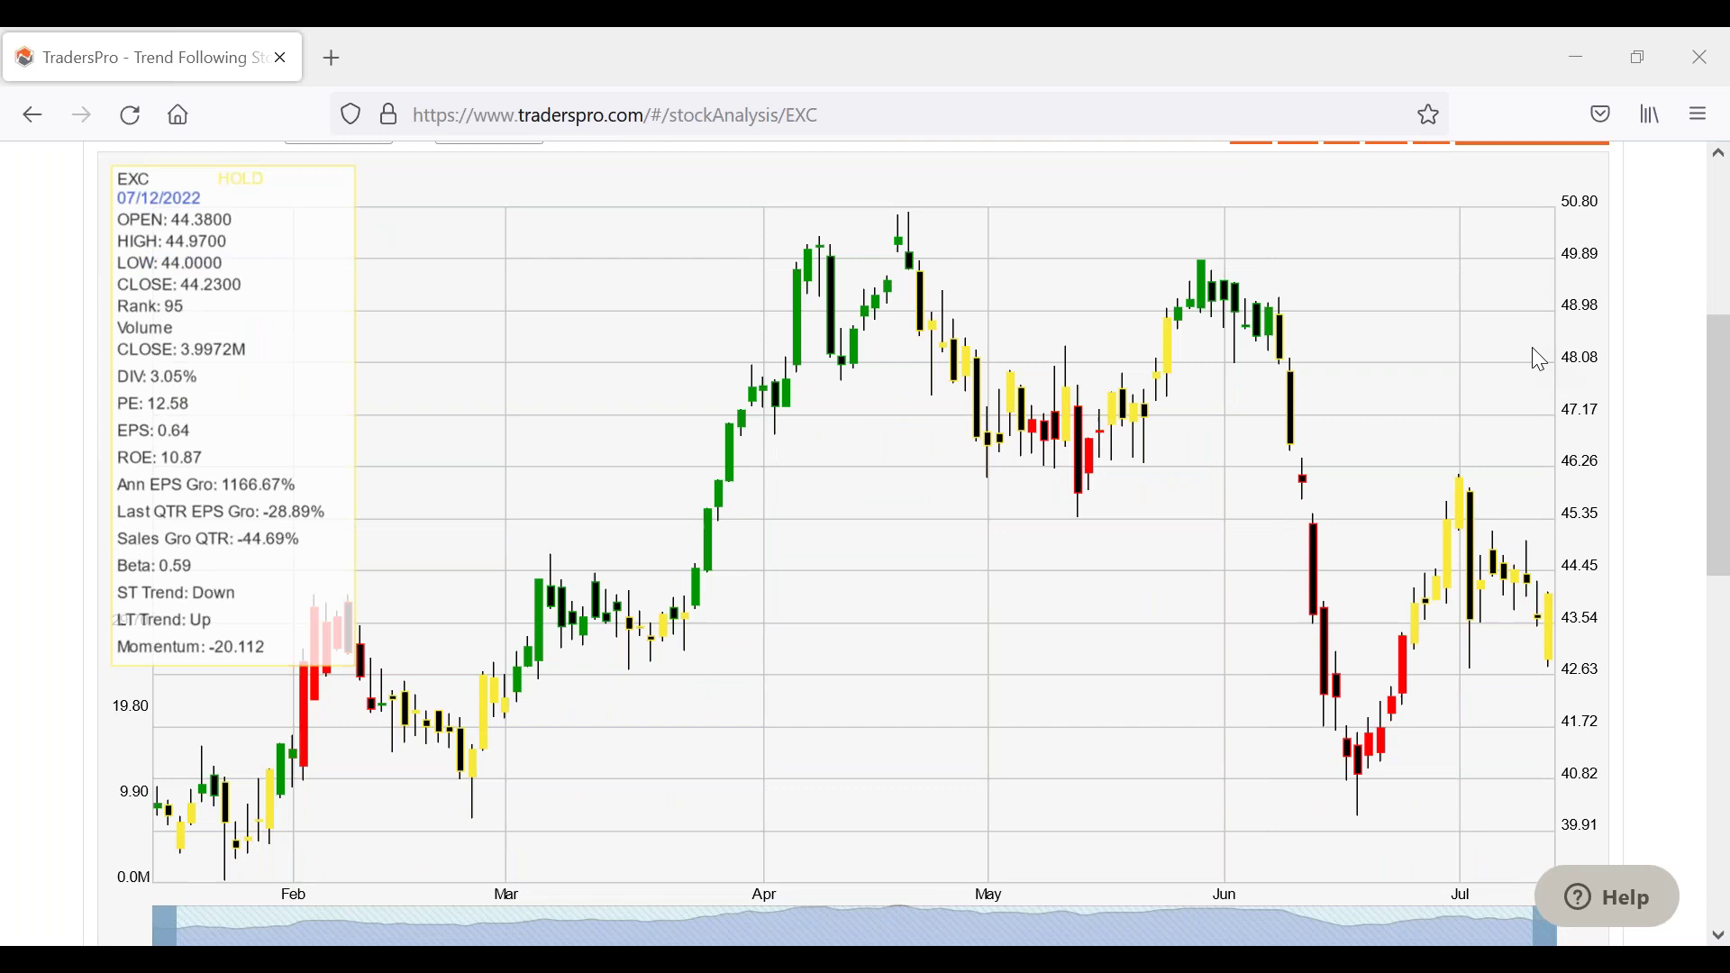
pyautogui.rightClick(1174, 233)
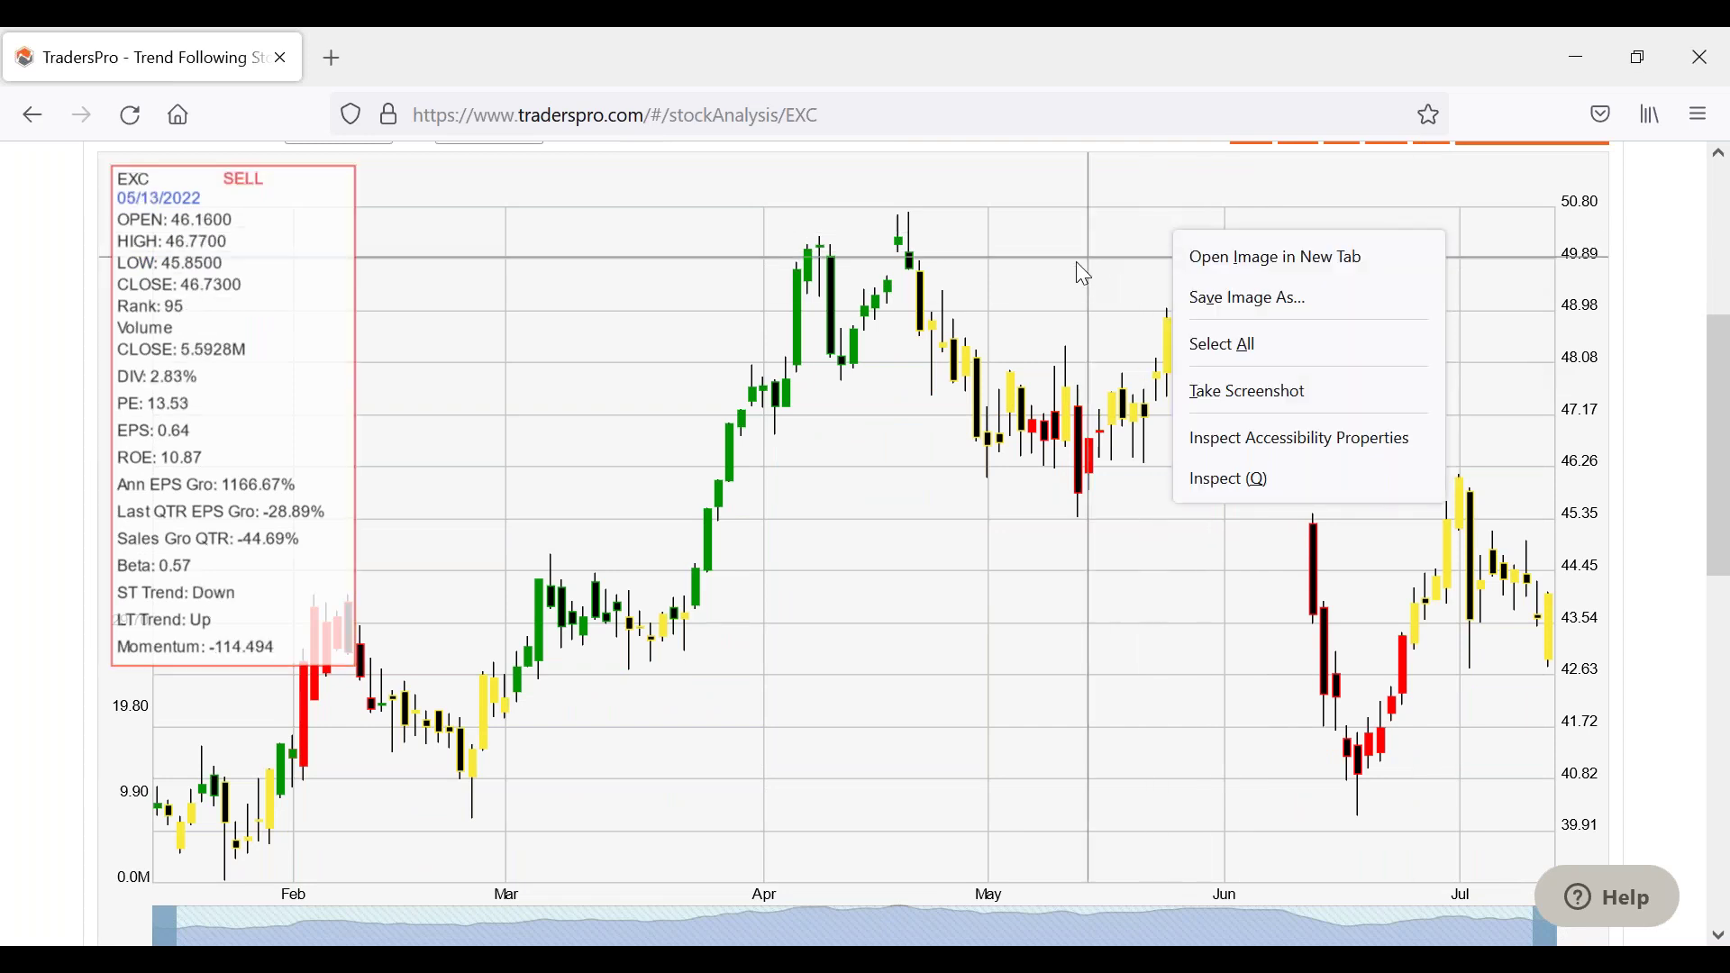
pyautogui.scroll(5, 1076, 261)
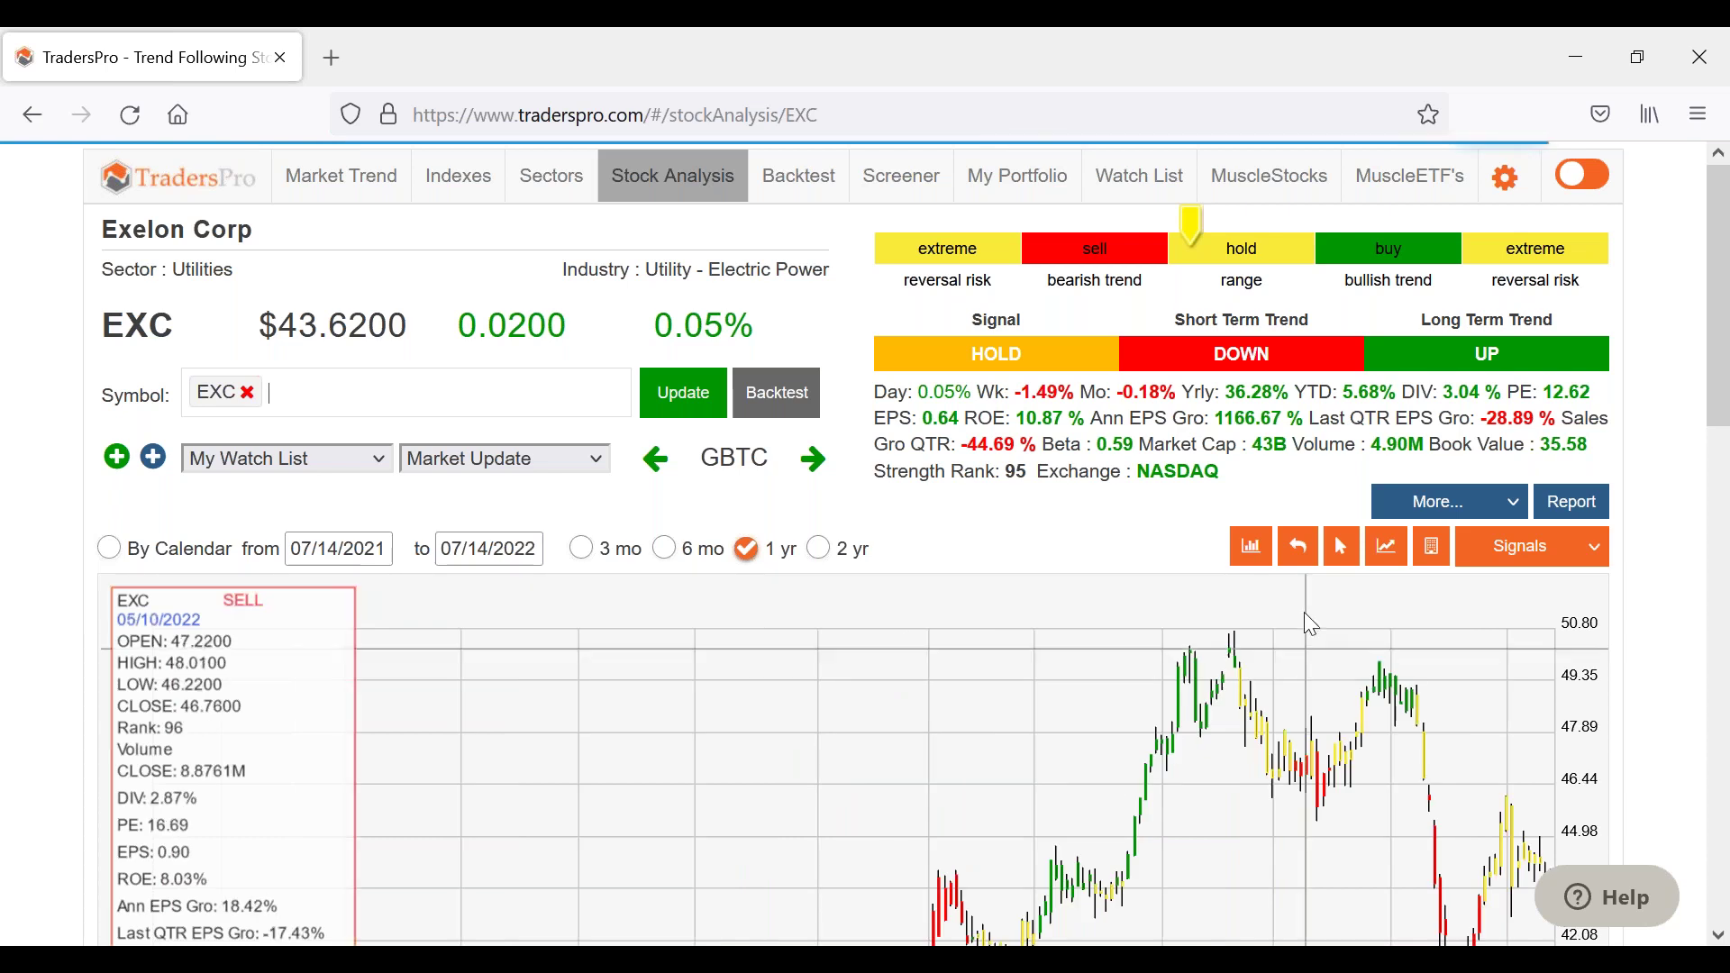
# Draw a rising line along EXC's advance from August to April, trace the correction that follows, and label its turns A, B and C
pyautogui.scroll(-5, 1311, 622)
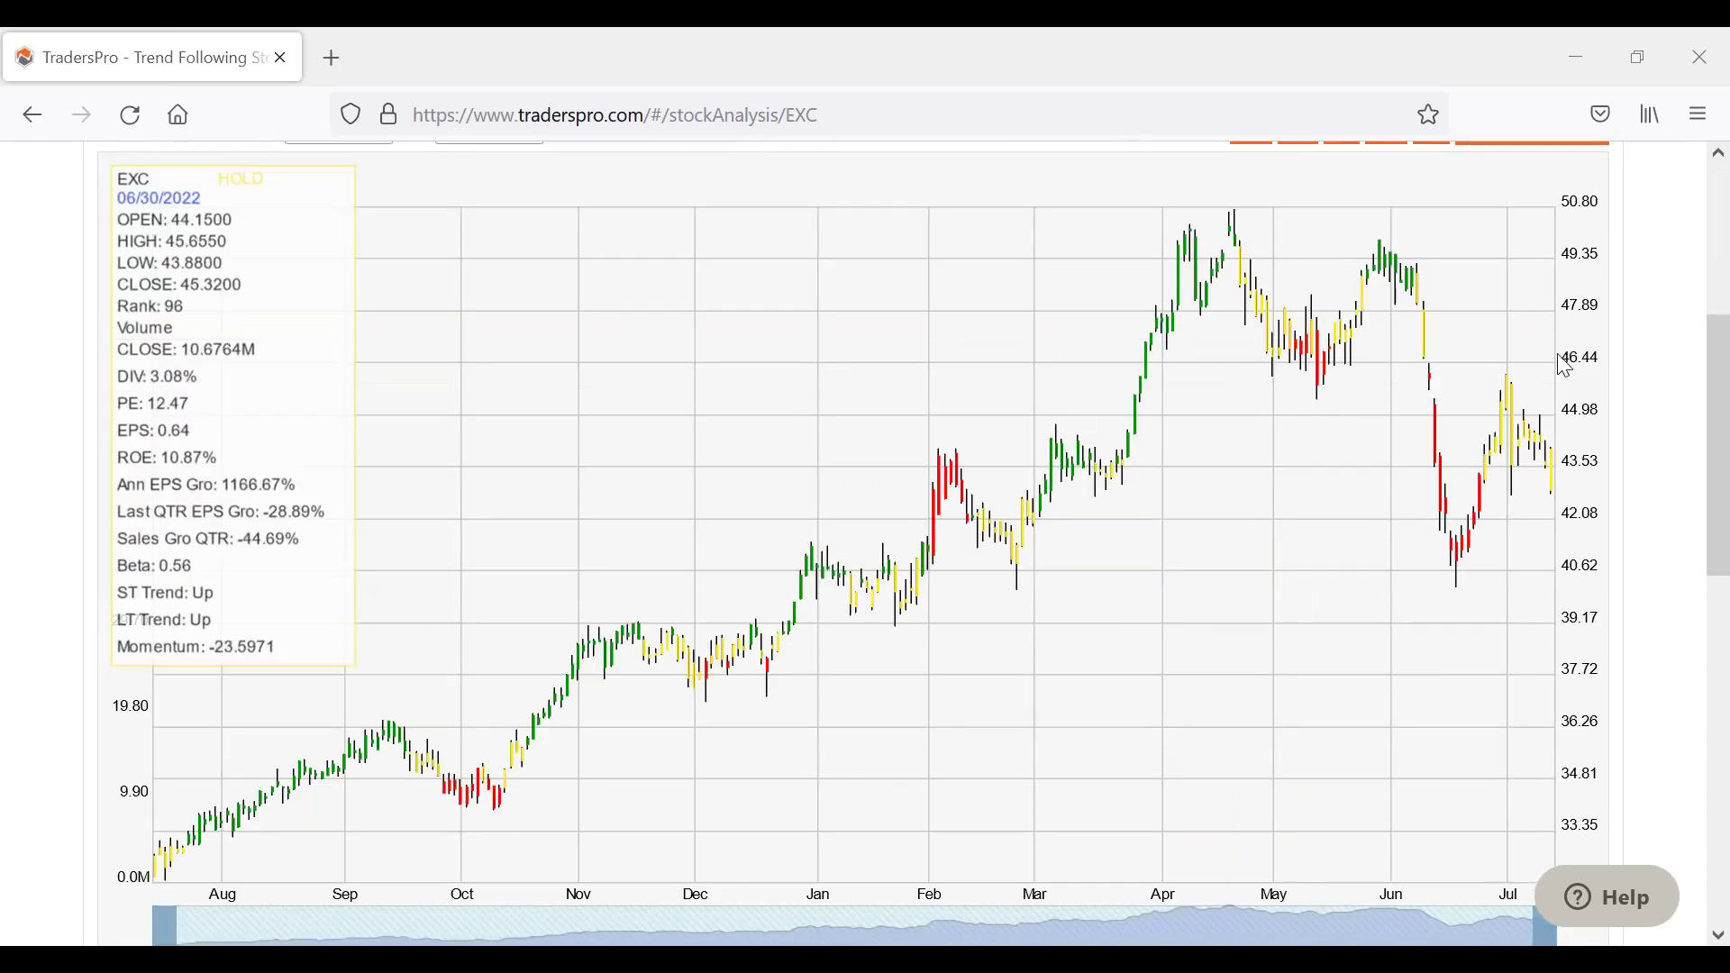
pyautogui.moveTo(260, 833)
pyautogui.mouseDown()
pyautogui.moveTo(502, 695)
pyautogui.moveTo(1203, 213)
pyautogui.mouseUp()
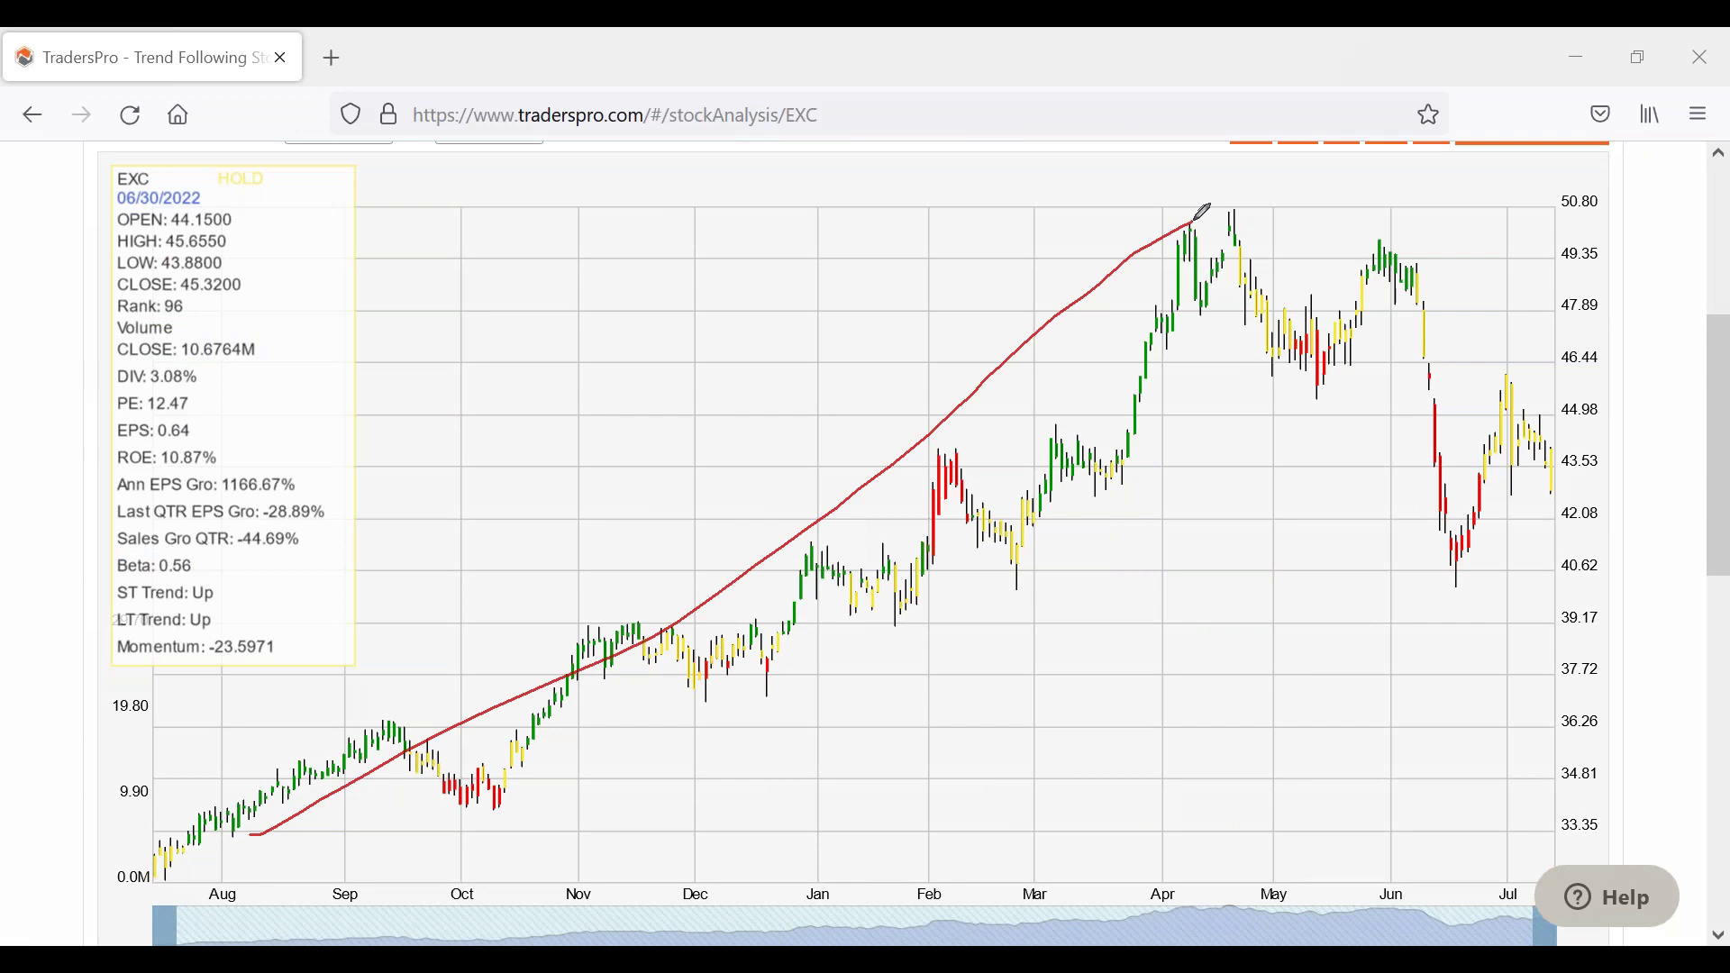
pyautogui.moveTo(1204, 212)
pyautogui.mouseDown()
pyautogui.moveTo(1409, 224)
pyautogui.moveTo(1378, 190)
pyautogui.moveTo(1401, 218)
pyautogui.moveTo(1383, 241)
pyautogui.mouseUp()
pyautogui.moveTo(1474, 581)
pyautogui.mouseDown()
pyautogui.moveTo(1444, 602)
pyautogui.moveTo(1486, 620)
pyautogui.mouseUp()
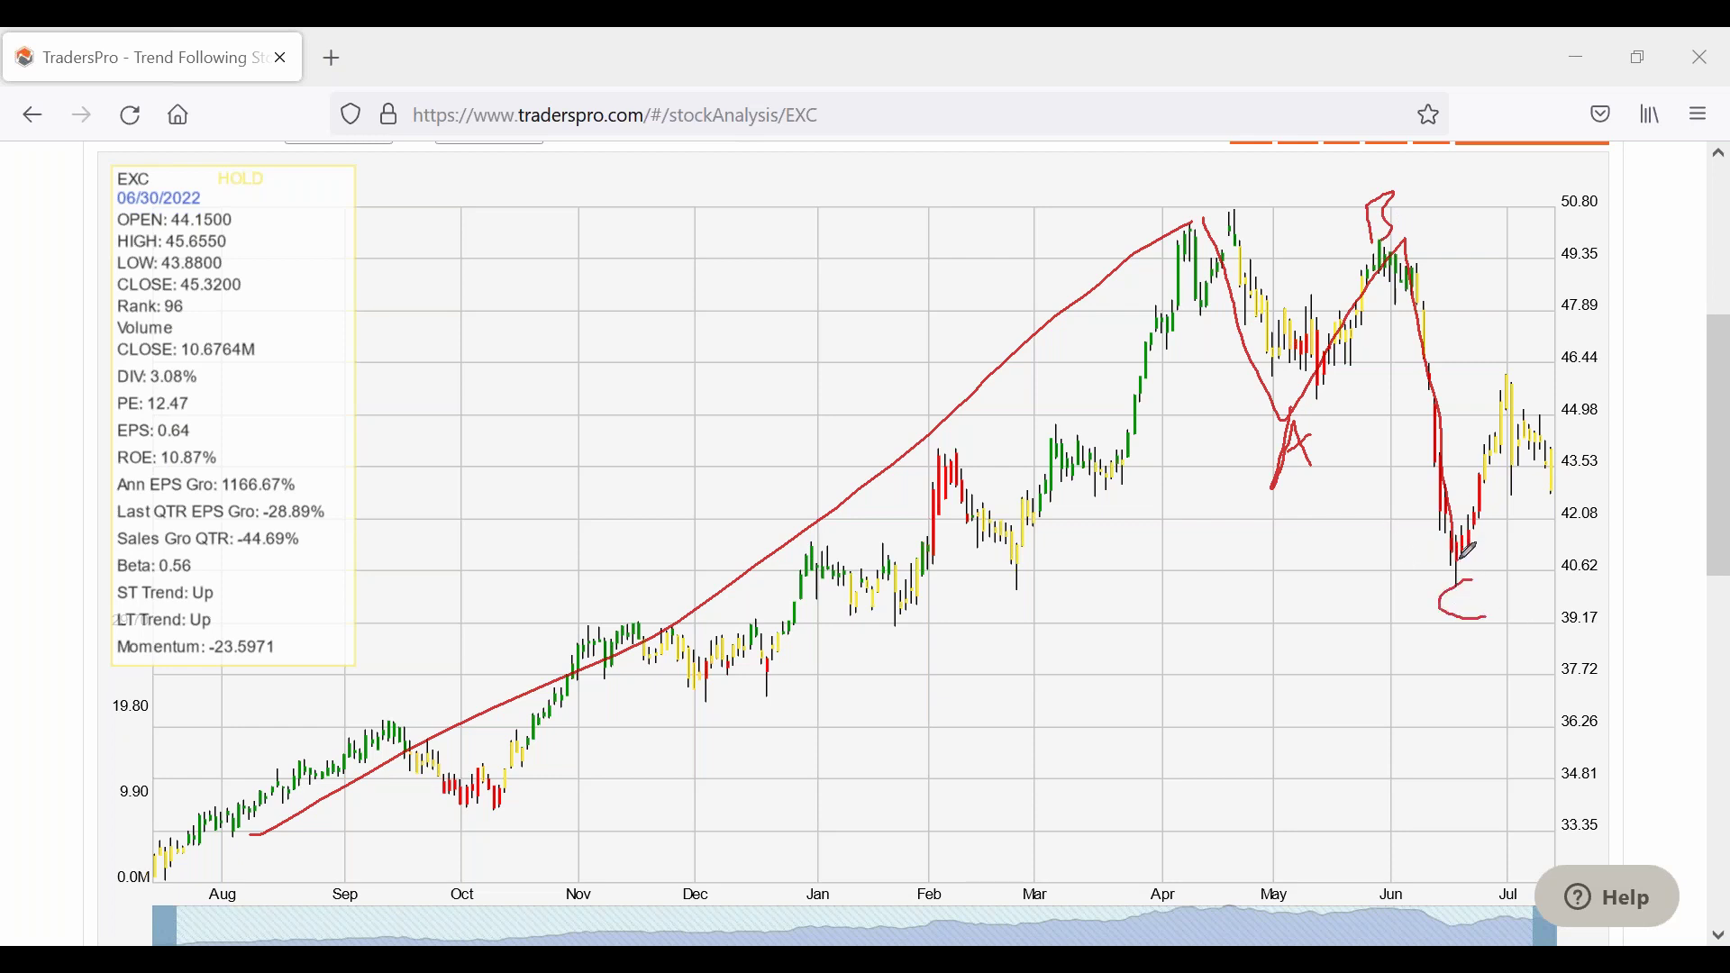
# Trace EXC's rebound and pullback after point C, underline the latest low, and draw a horizontal support line from the June low back to November
pyautogui.moveTo(1472, 519)
pyautogui.mouseDown()
pyautogui.moveTo(1508, 380)
pyautogui.moveTo(1517, 458)
pyautogui.moveTo(1542, 417)
pyautogui.moveTo(1552, 503)
pyautogui.mouseUp()
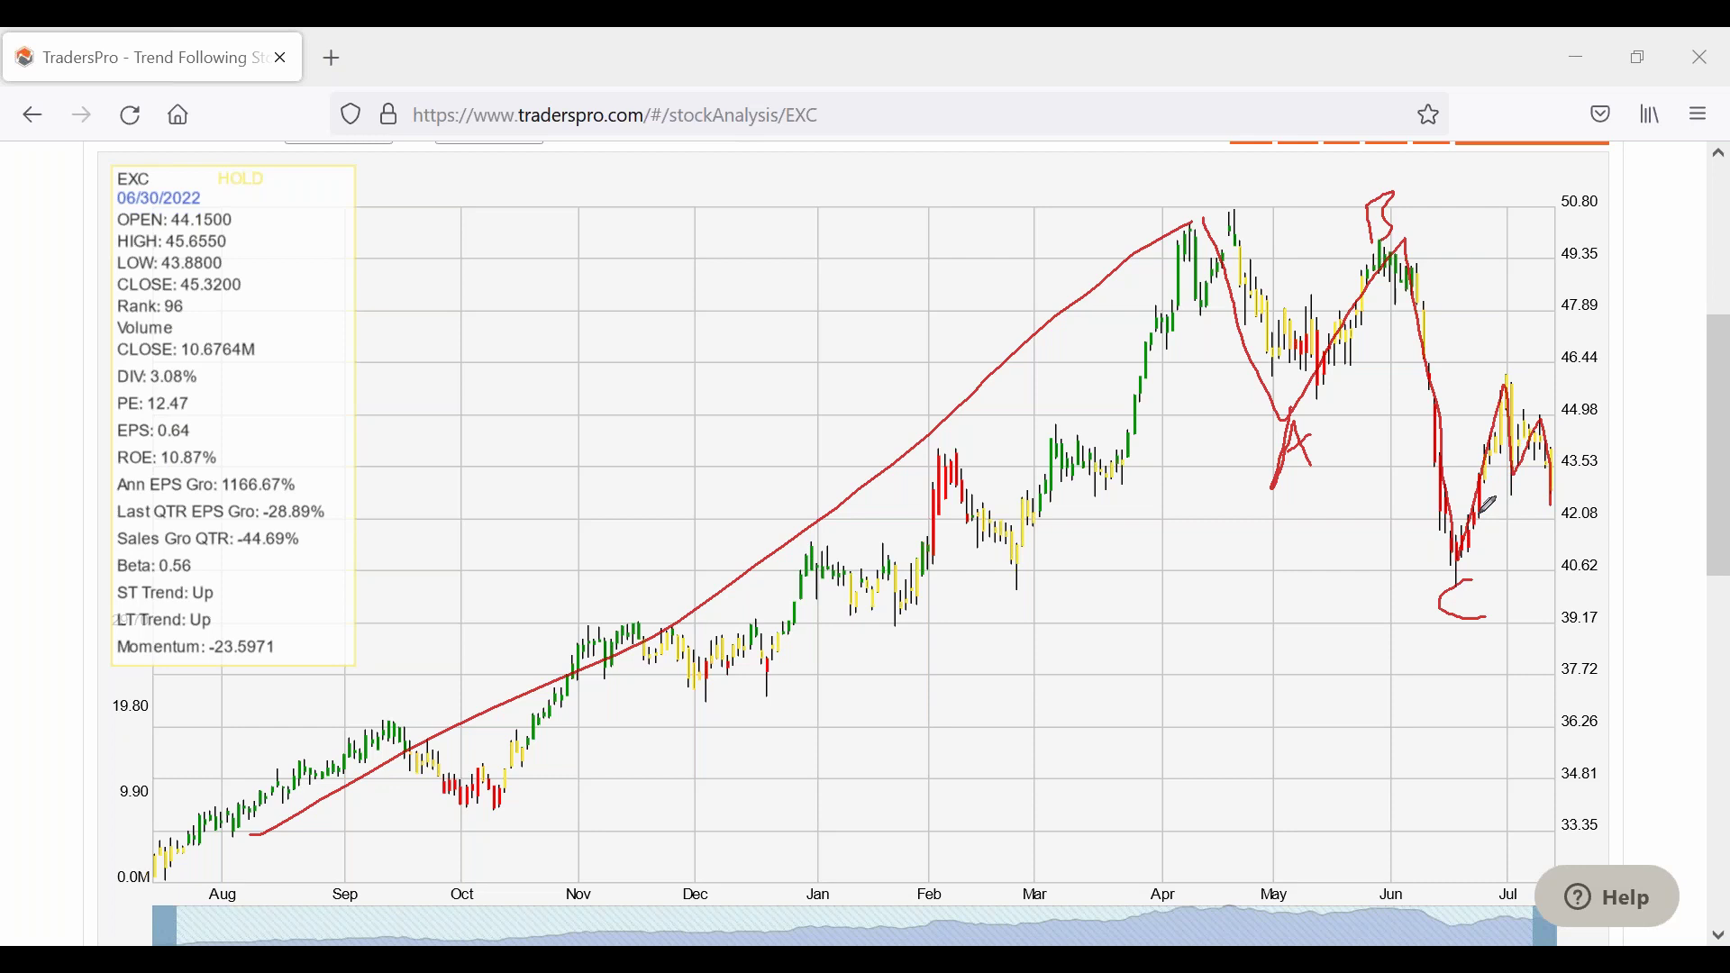
pyautogui.moveTo(1541, 502); pyautogui.dragTo(1570, 510)
pyautogui.moveTo(1422, 577); pyautogui.dragTo(998, 563)
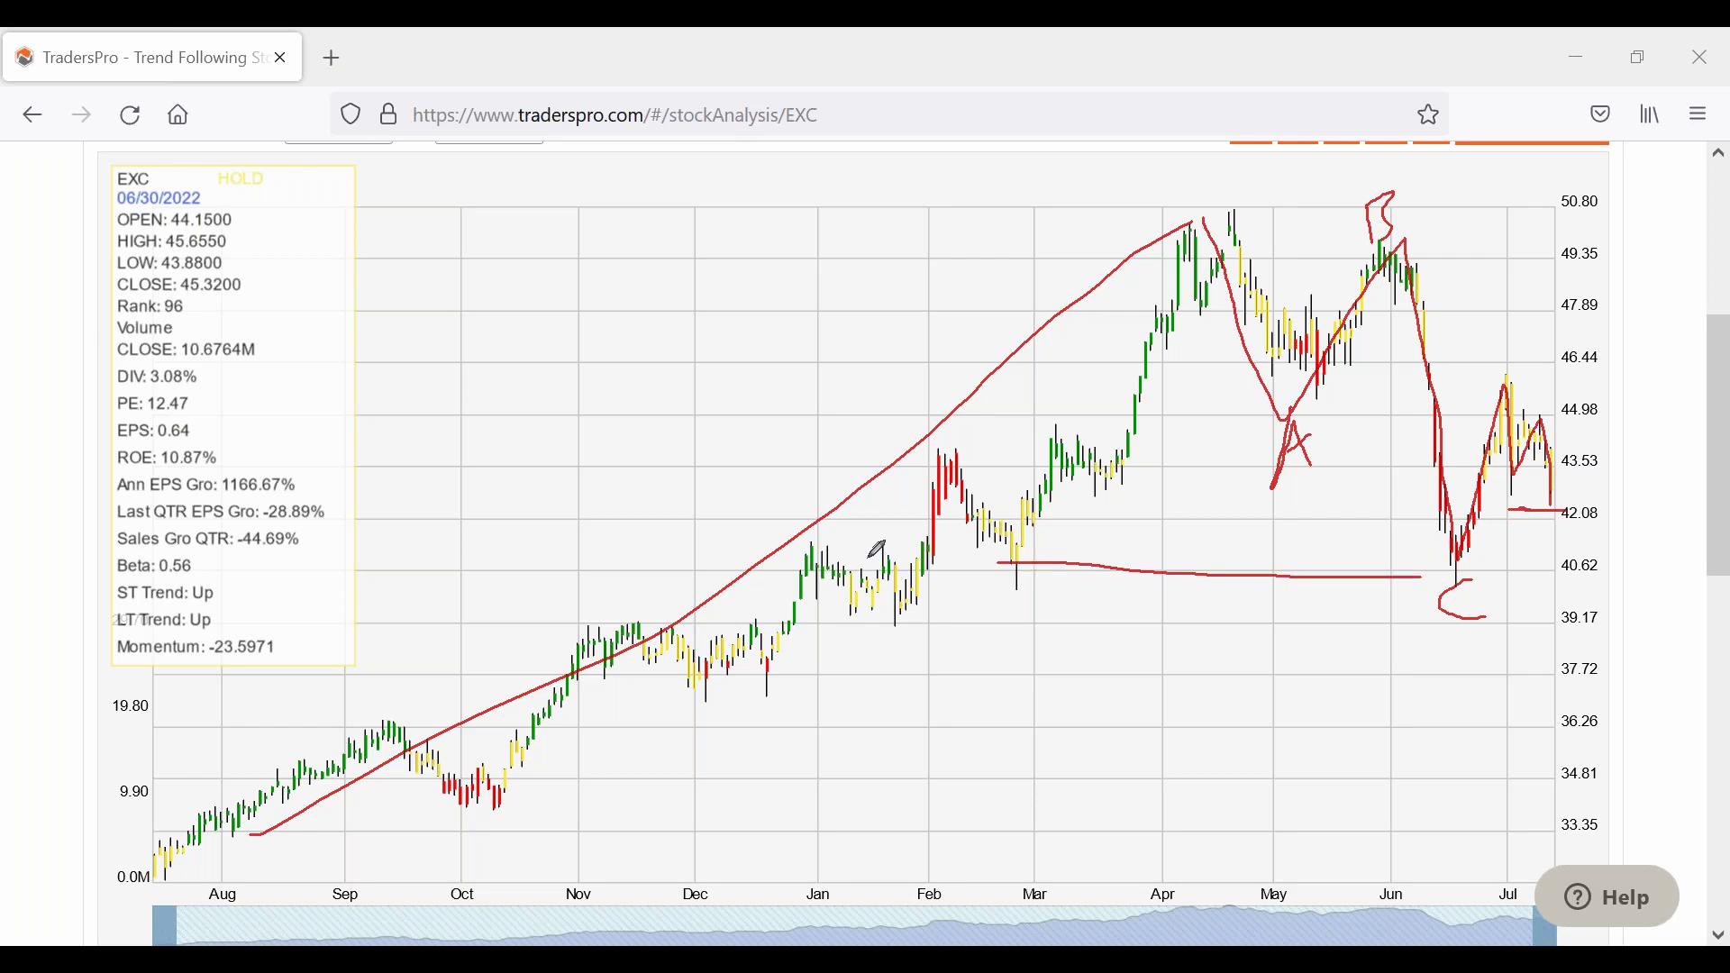
pyautogui.moveTo(879, 550); pyautogui.dragTo(622, 552)
# Draw a long upward trend arrow above EXC's advance, label the smaller July pullback A and B, and draw a horizontal line along the April high
pyautogui.moveTo(166, 773); pyautogui.dragTo(1070, 223)
pyautogui.moveTo(1514, 486)
pyautogui.mouseDown()
pyautogui.moveTo(1541, 396)
pyautogui.moveTo(1566, 513)
pyautogui.mouseUp()
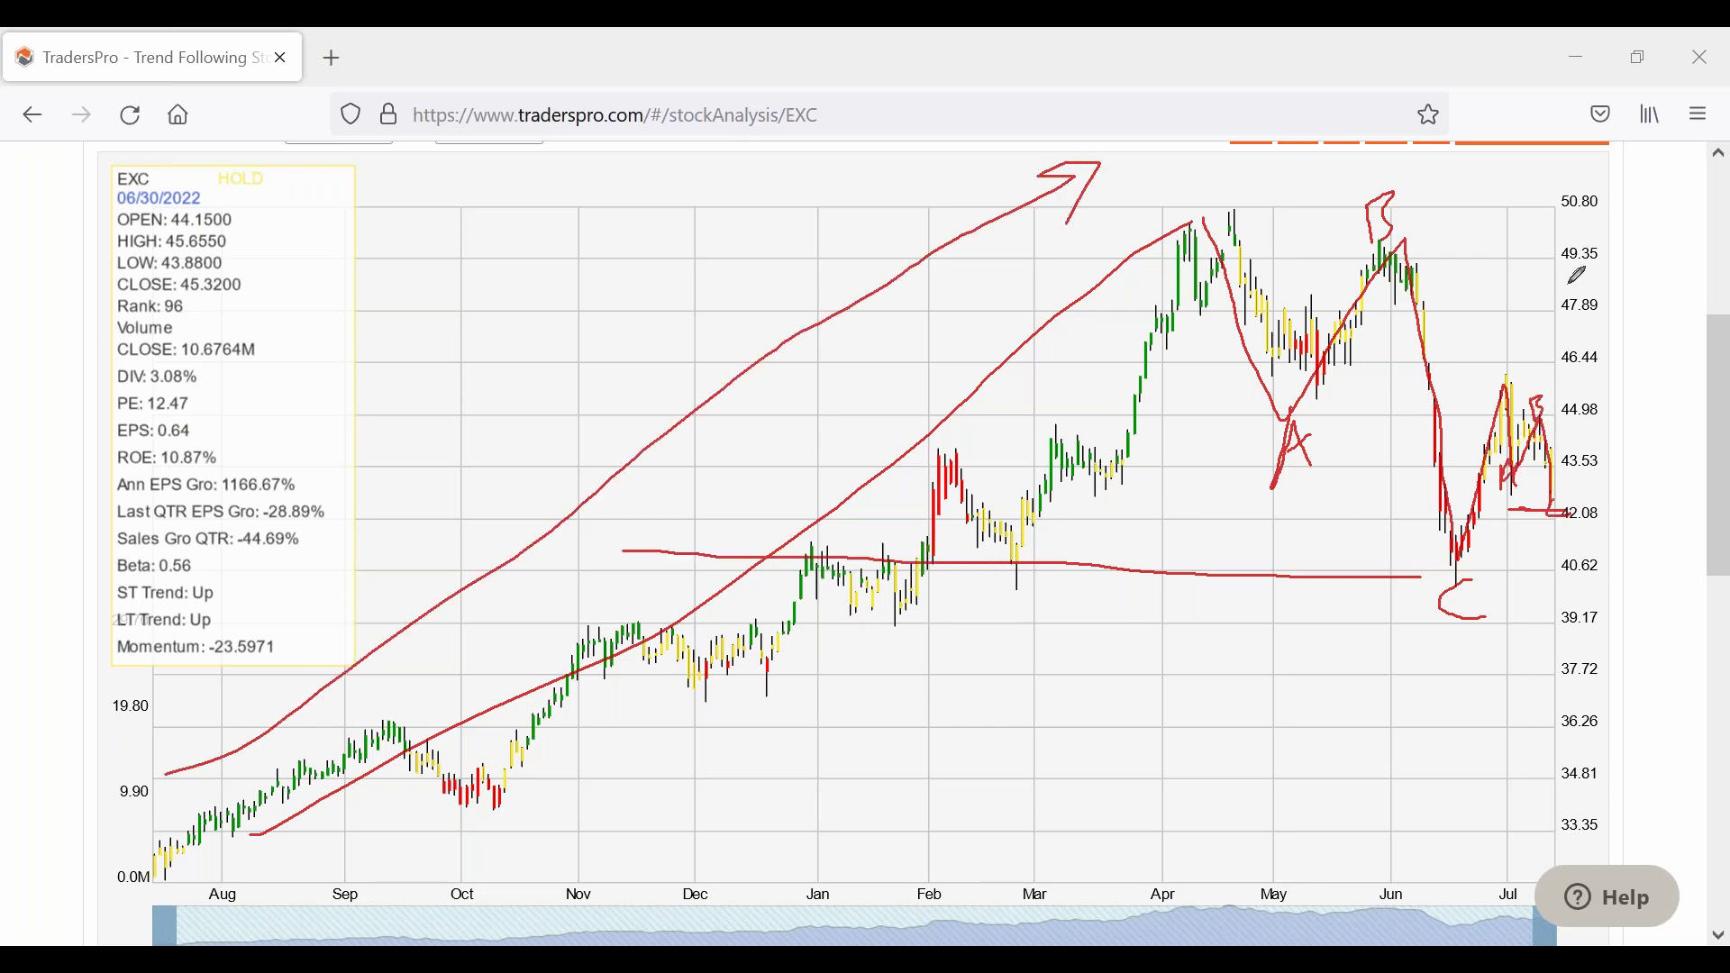
pyautogui.moveTo(1191, 224); pyautogui.dragTo(1631, 224)
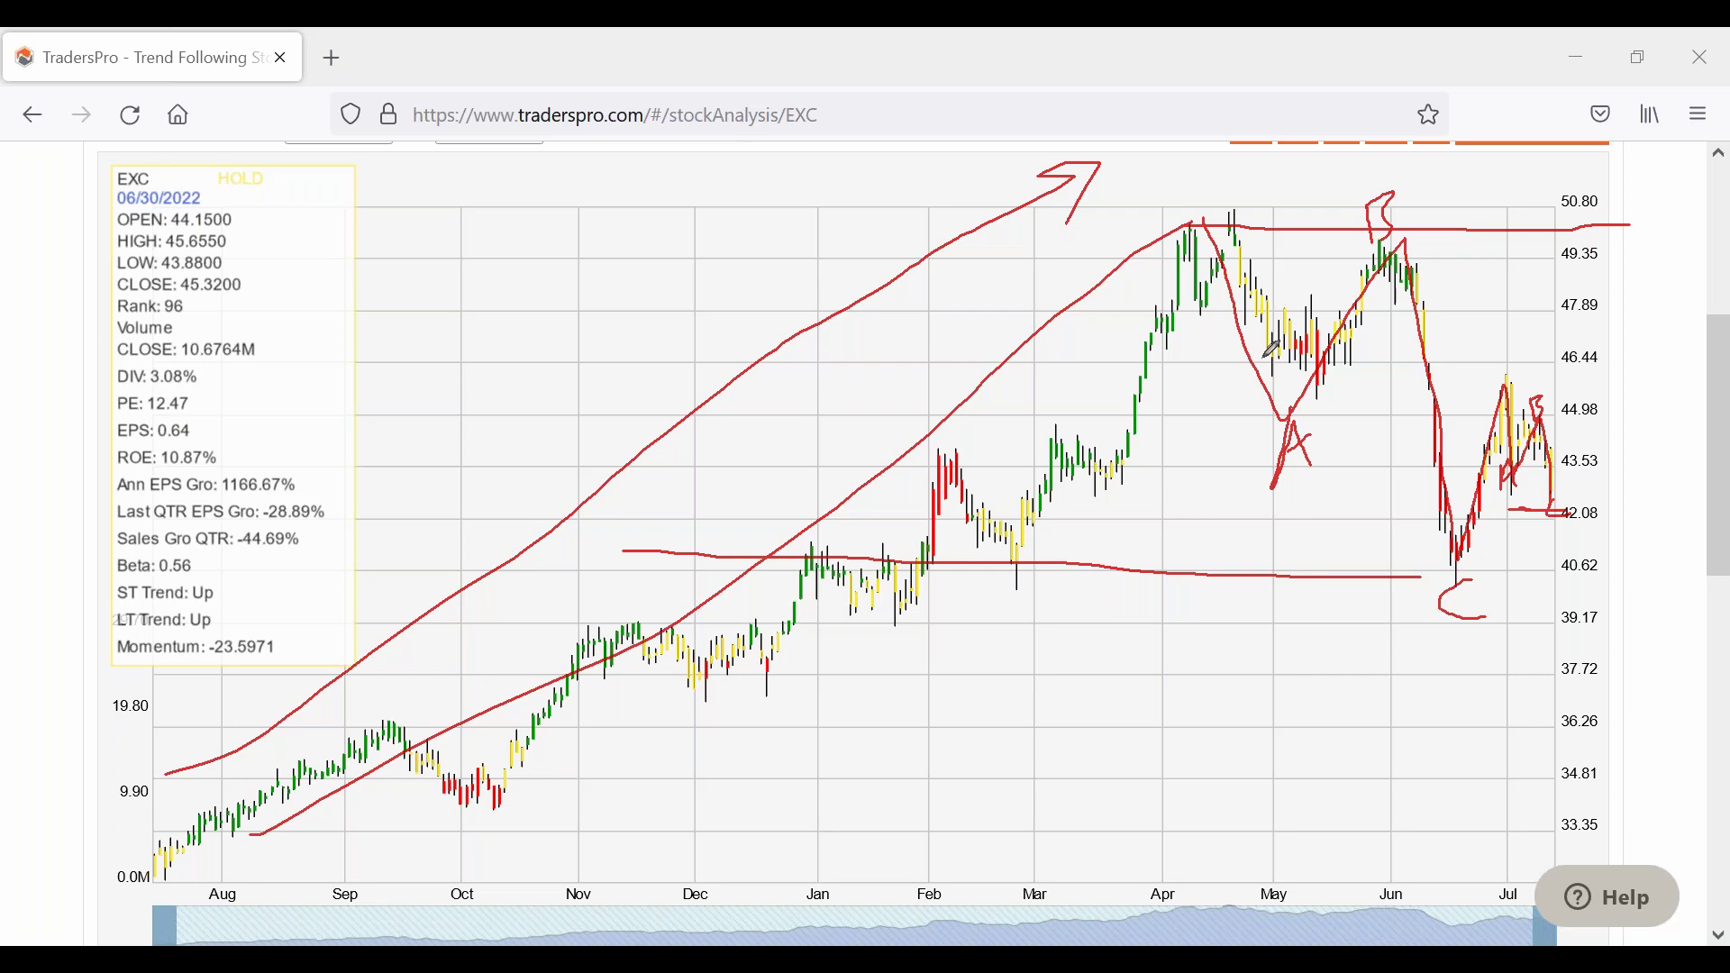
# Mark a stop line with a circled X below EXC's June low, bracket the distances from the latest price to the stop and April high, and clear everything
pyautogui.moveTo(1455, 574)
pyautogui.mouseDown()
pyautogui.moveTo(1548, 602)
pyautogui.moveTo(1578, 599)
pyautogui.moveTo(1575, 579)
pyautogui.mouseUp()
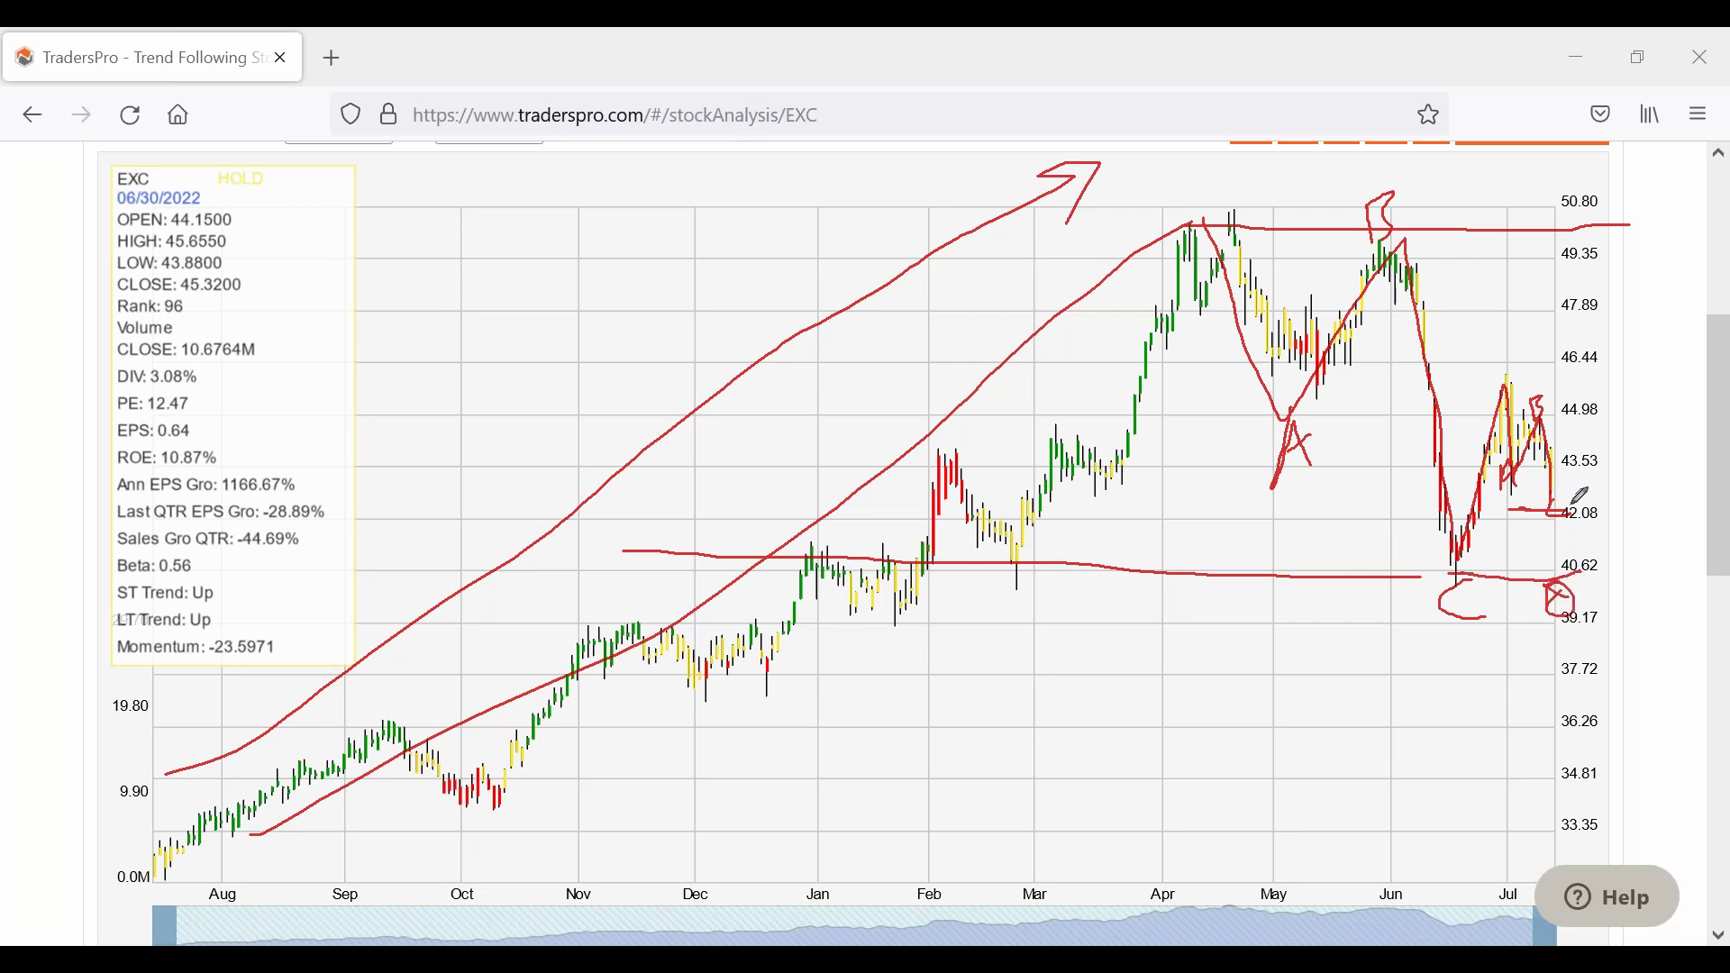
pyautogui.moveTo(1557, 498)
pyautogui.mouseDown()
pyautogui.moveTo(1607, 568)
pyautogui.moveTo(1570, 596)
pyautogui.mouseUp()
pyautogui.moveTo(1604, 489)
pyautogui.mouseDown()
pyautogui.moveTo(1609, 220)
pyautogui.moveTo(1549, 239)
pyautogui.mouseUp()
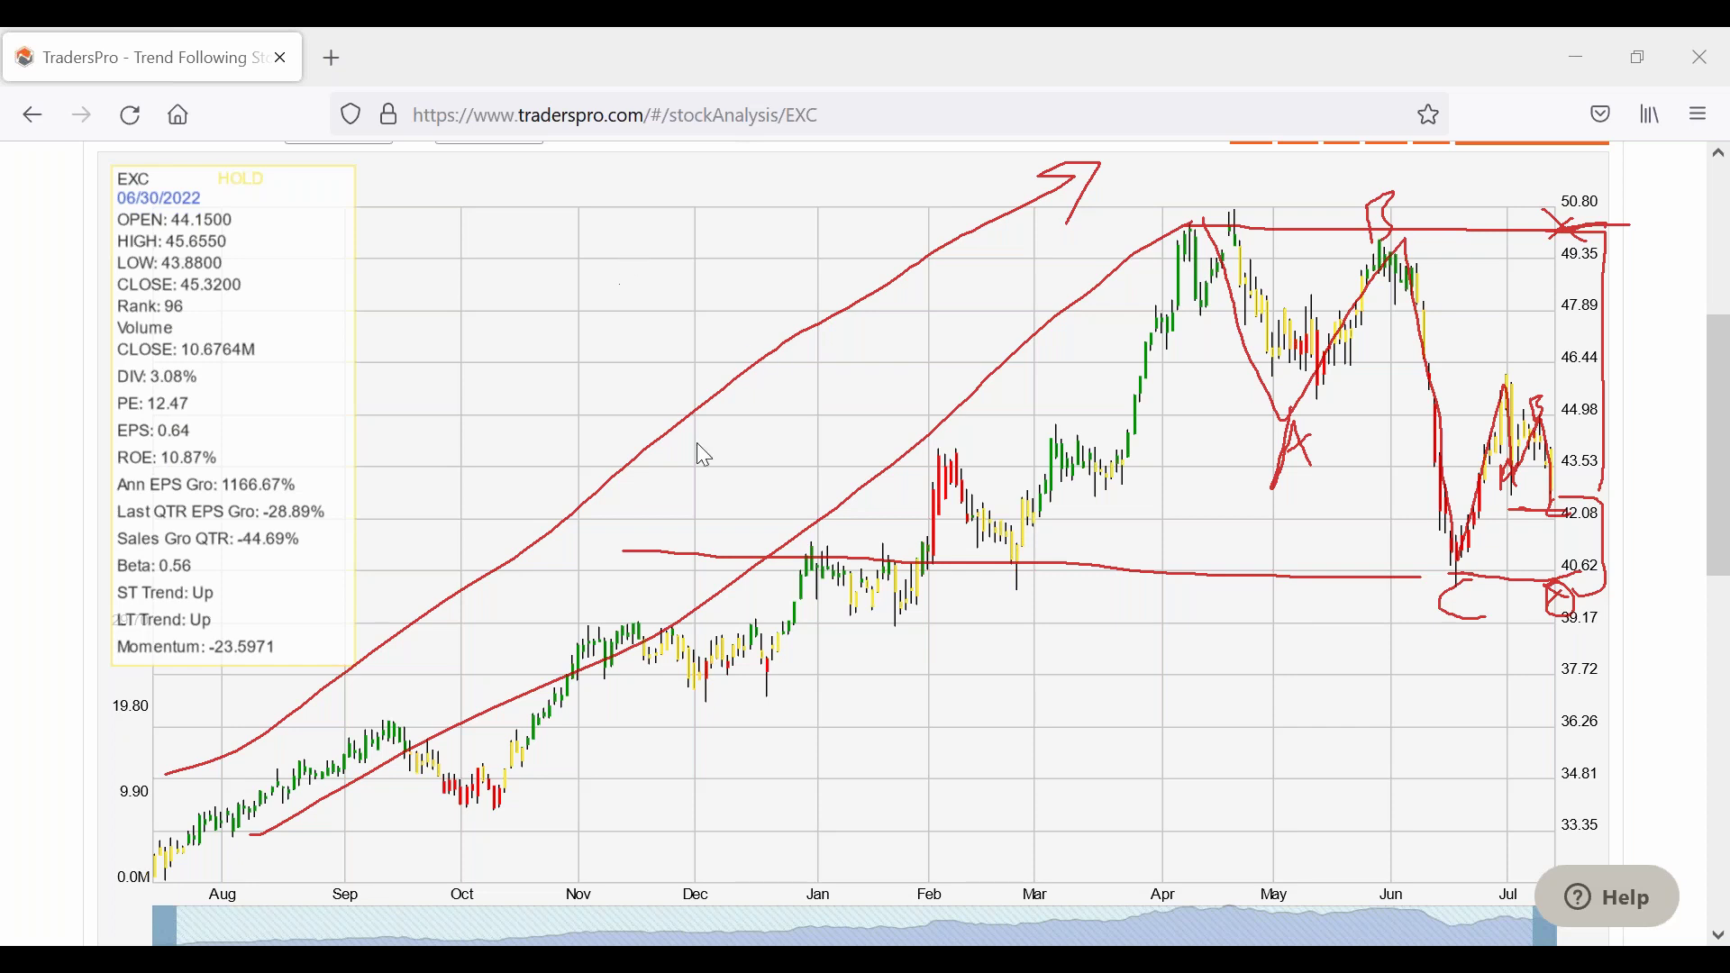
pyautogui.click(693, 491)
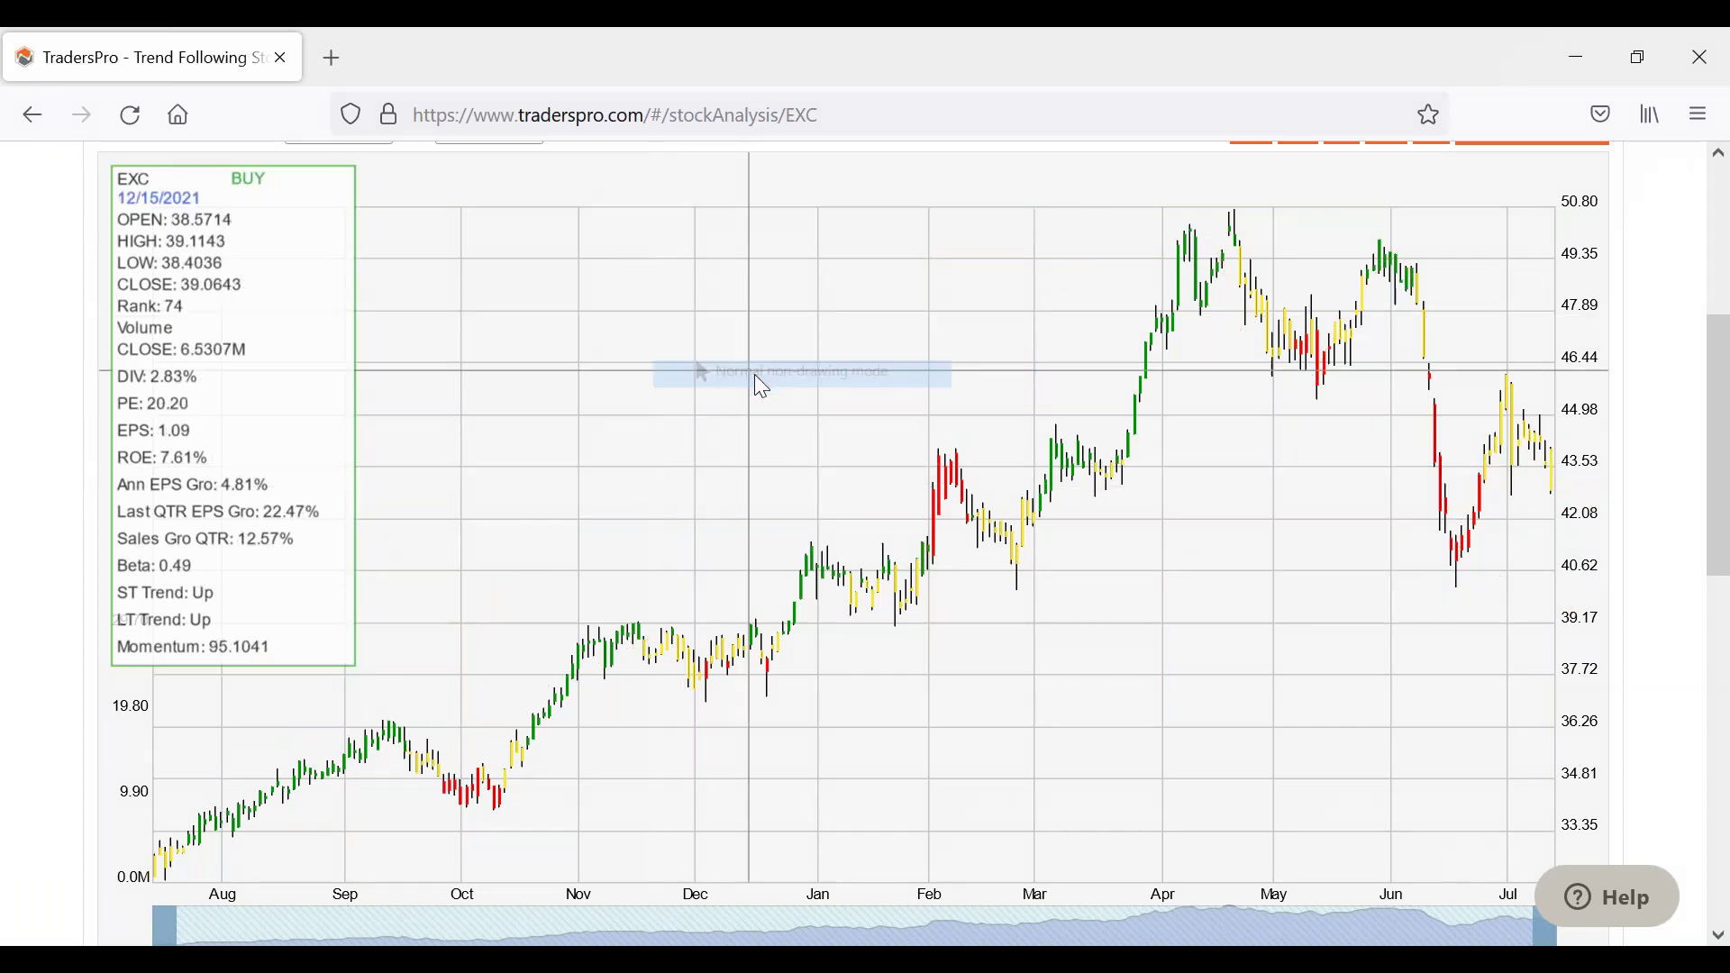
# Set the EXC chart to a 6-month range in the Candlesticks style
pyautogui.scroll(3, 754, 376)
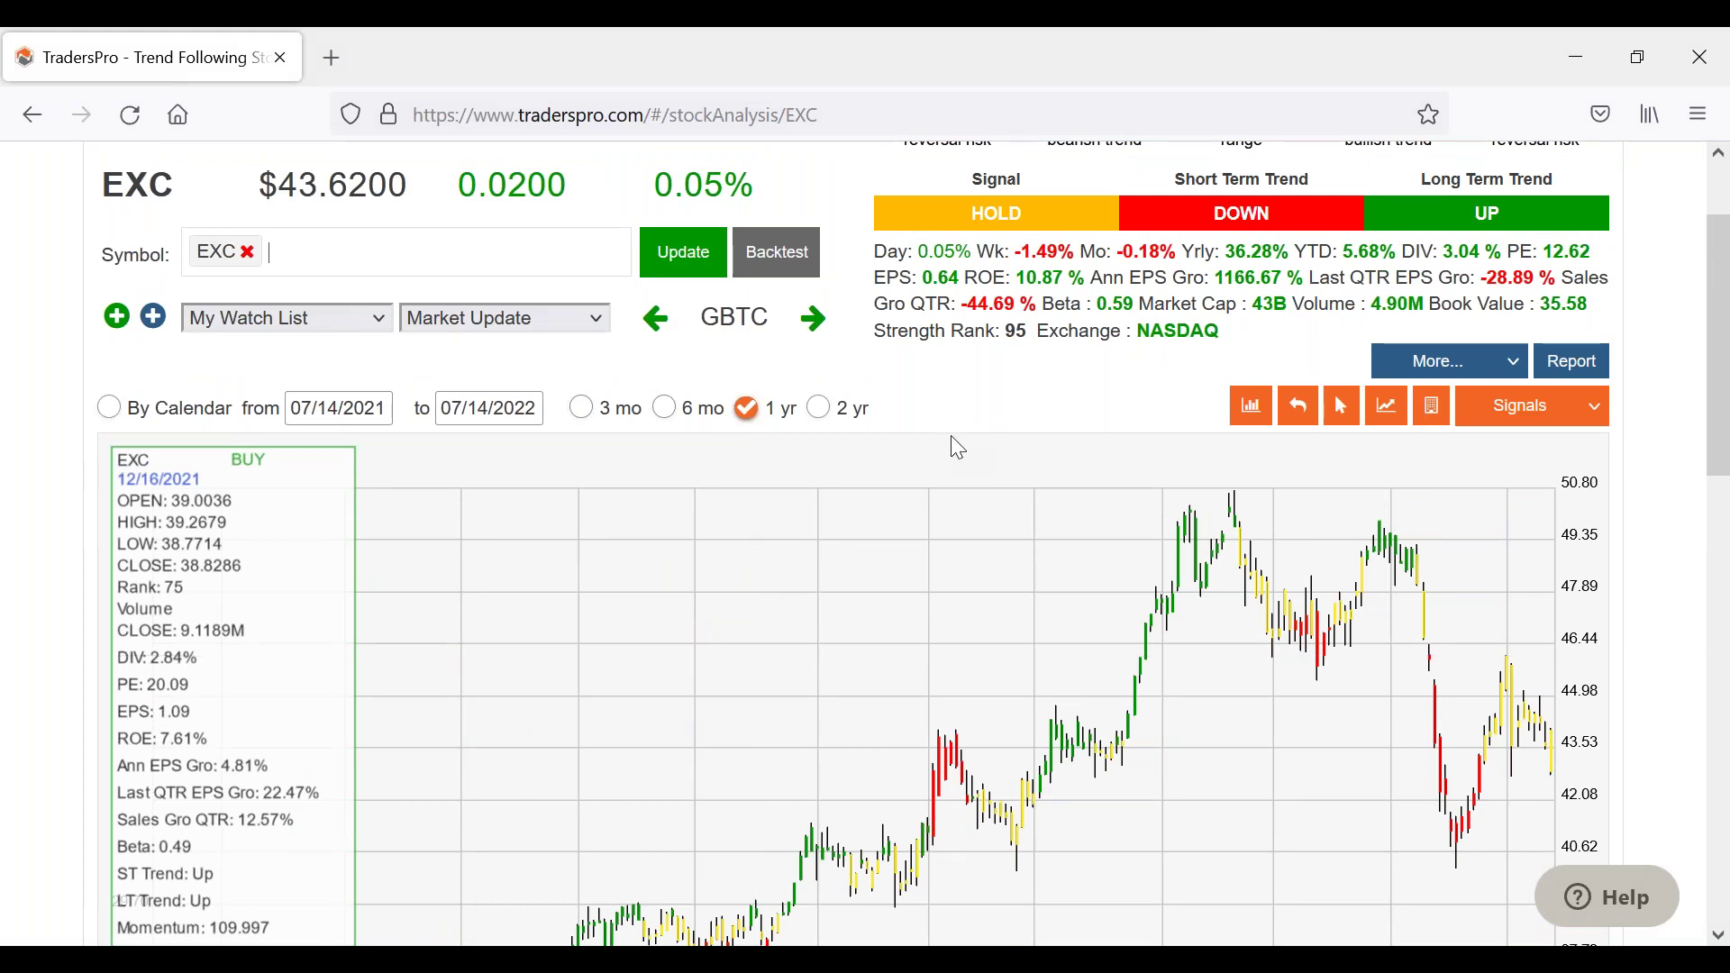
pyautogui.scroll(-3, 954, 443)
pyautogui.click(667, 272)
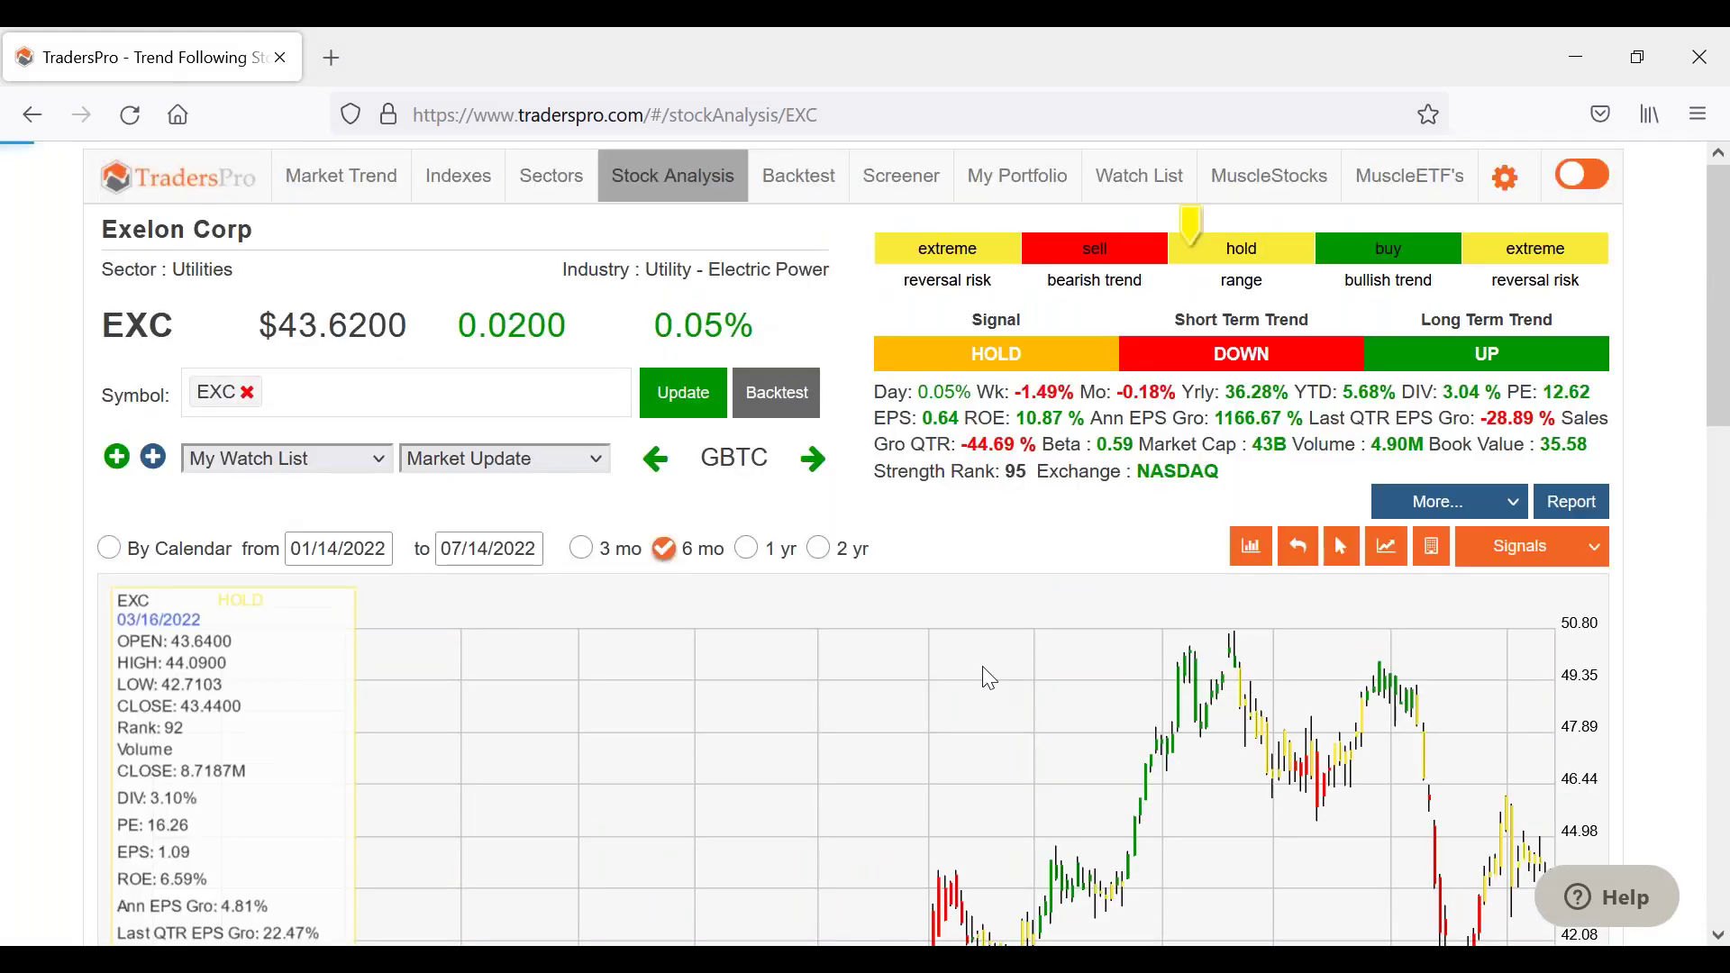
pyautogui.scroll(-5, 980, 645)
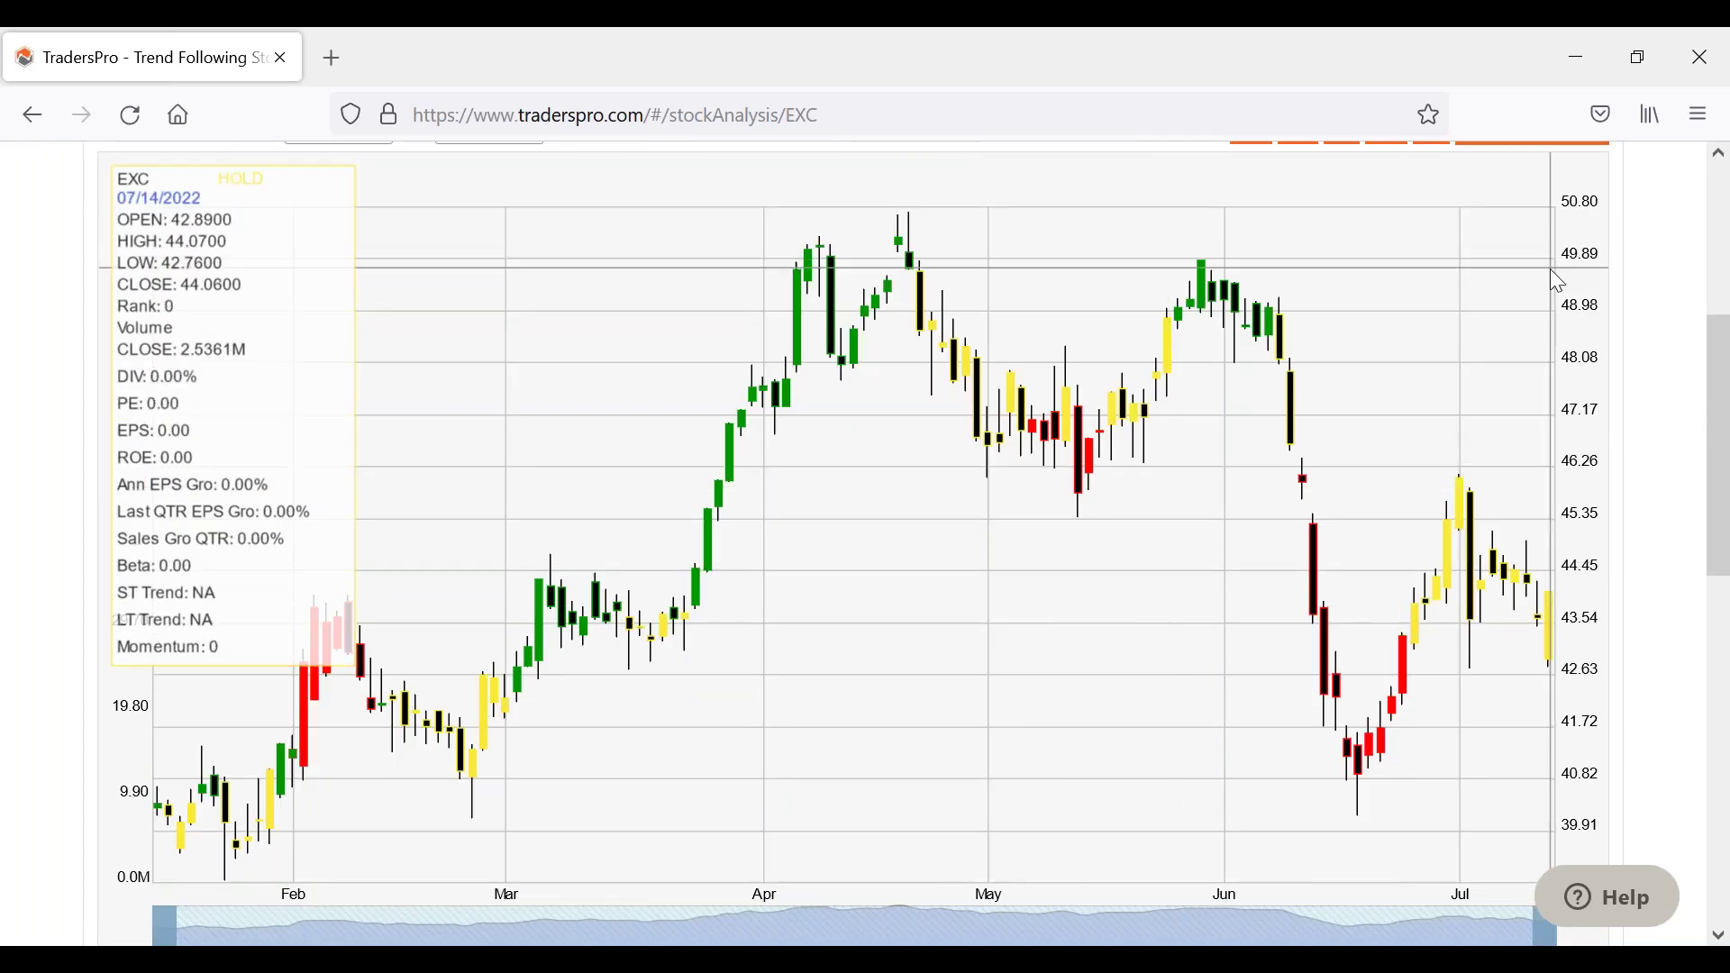
pyautogui.scroll(2, 1549, 268)
pyautogui.click(1593, 267)
pyautogui.click(1541, 369)
# Trace EXC's July pullback on the candlestick chart, circle the latest candle twice, and add a short vertical stroke above it
pyautogui.scroll(-2, 1706, 394)
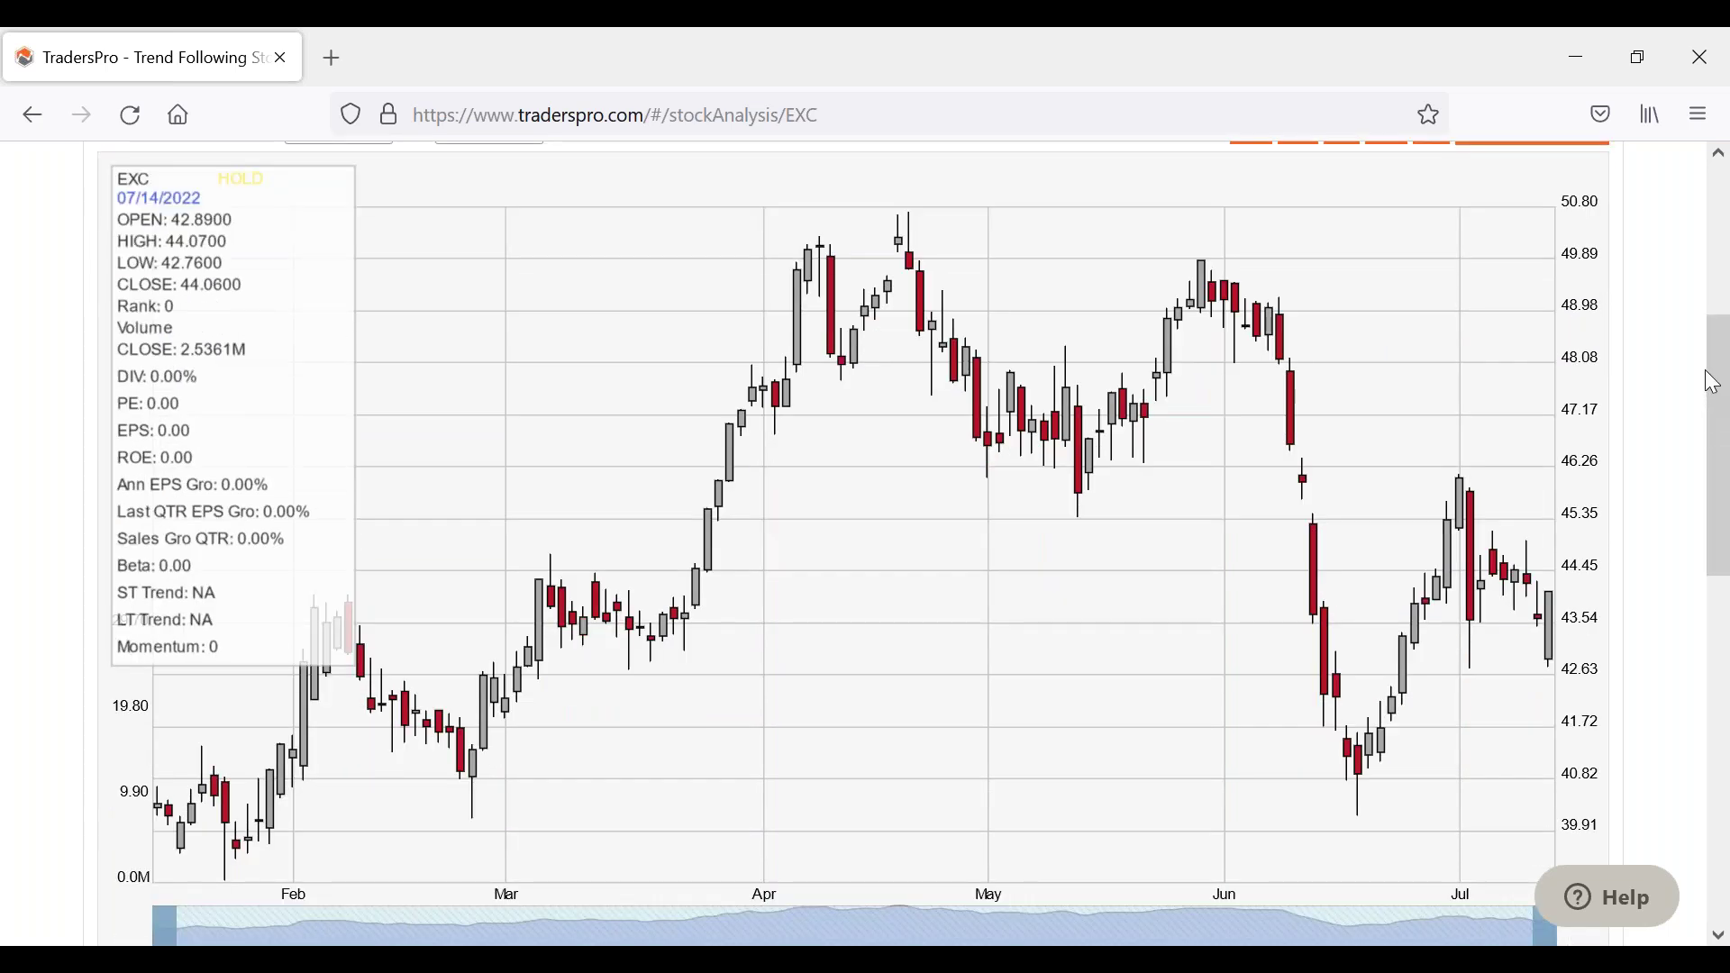
pyautogui.moveTo(1458, 501); pyautogui.dragTo(1482, 612)
pyautogui.moveTo(1510, 550)
pyautogui.mouseDown()
pyautogui.moveTo(1549, 626)
pyautogui.moveTo(1557, 573)
pyautogui.moveTo(1579, 613)
pyautogui.moveTo(1550, 638)
pyautogui.mouseUp()
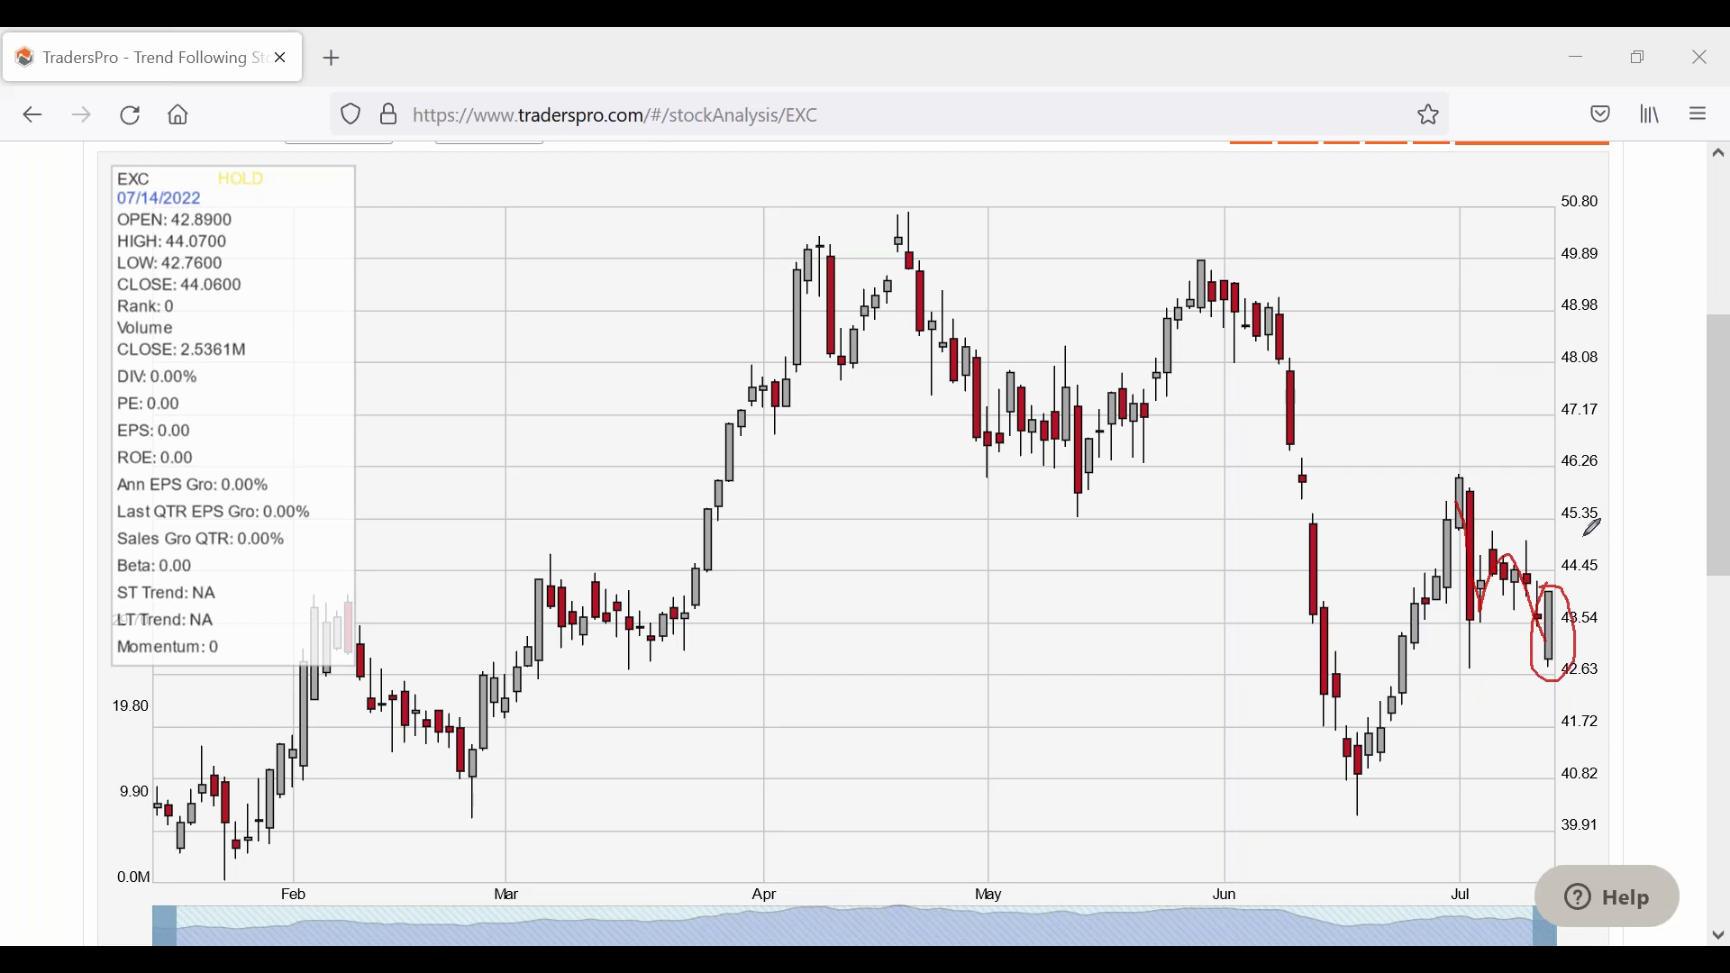
pyautogui.moveTo(1556, 548); pyautogui.dragTo(1556, 586)
pyautogui.moveTo(1568, 580)
pyautogui.mouseDown()
pyautogui.moveTo(1537, 622)
pyautogui.moveTo(1554, 676)
pyautogui.mouseUp()
# Draw an arrow from EXC's June low to its July high and another from the latest candle up to about 48.98, and clear the annotations
pyautogui.moveTo(1365, 780); pyautogui.dragTo(1453, 500)
pyautogui.moveTo(1532, 622)
pyautogui.mouseDown()
pyautogui.moveTo(1564, 590)
pyautogui.moveTo(1588, 300)
pyautogui.moveTo(1599, 342)
pyautogui.mouseUp()
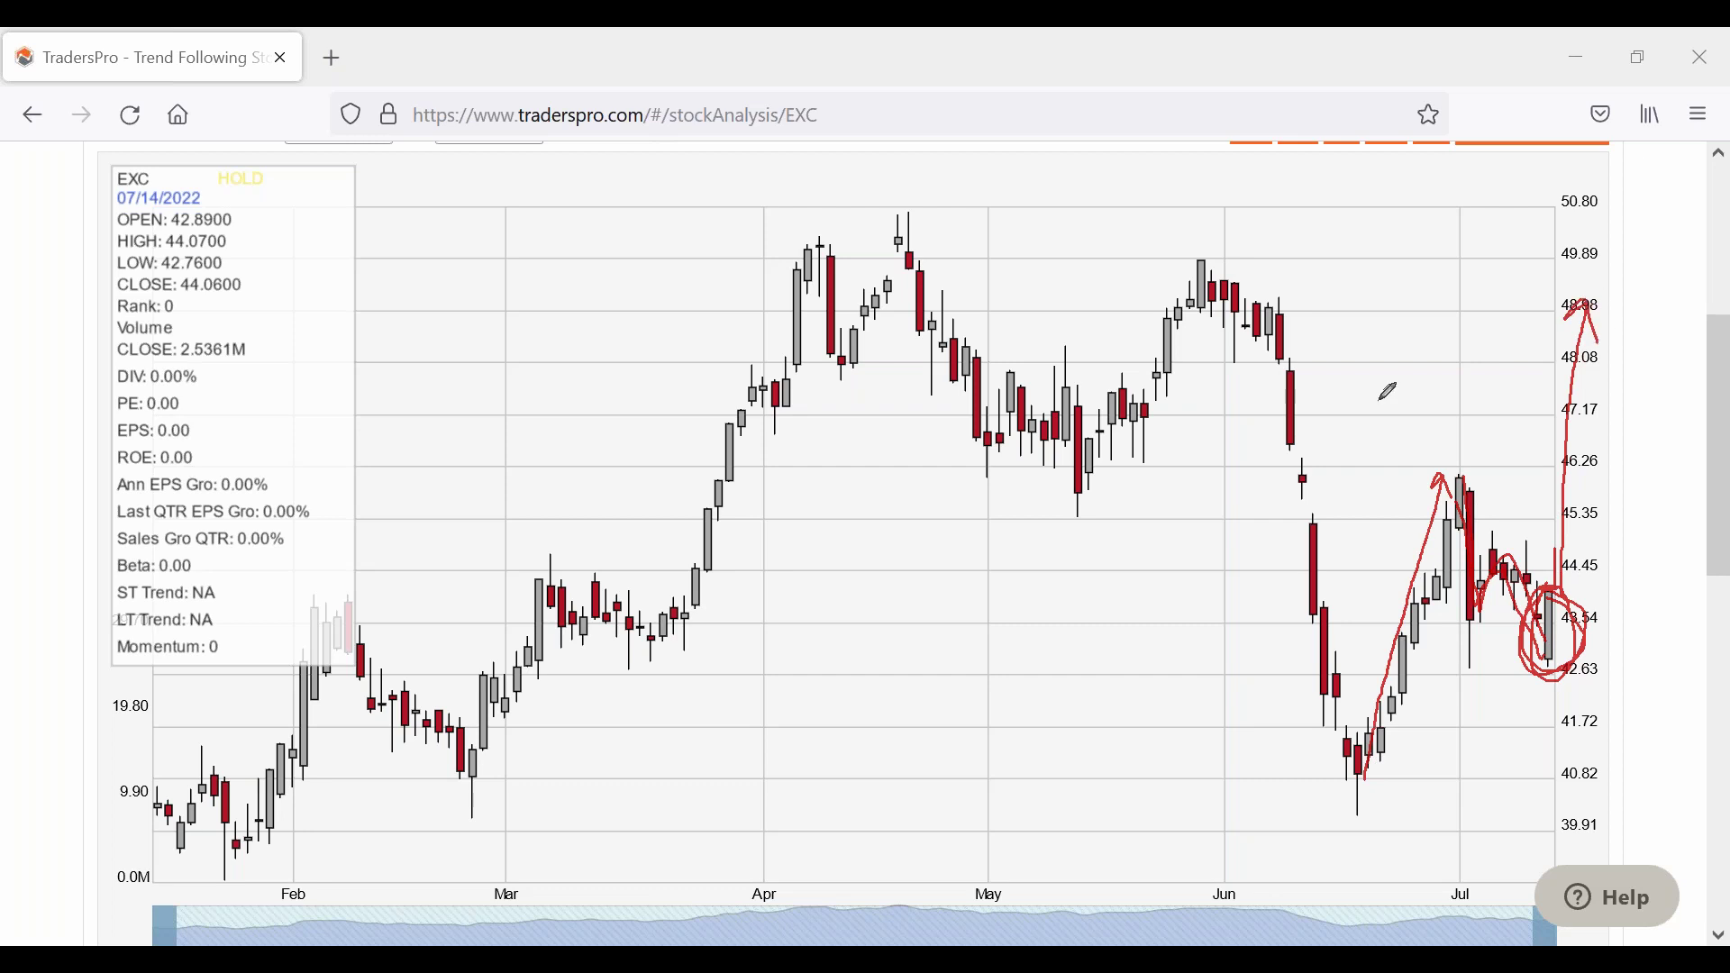
pyautogui.press('Escape')
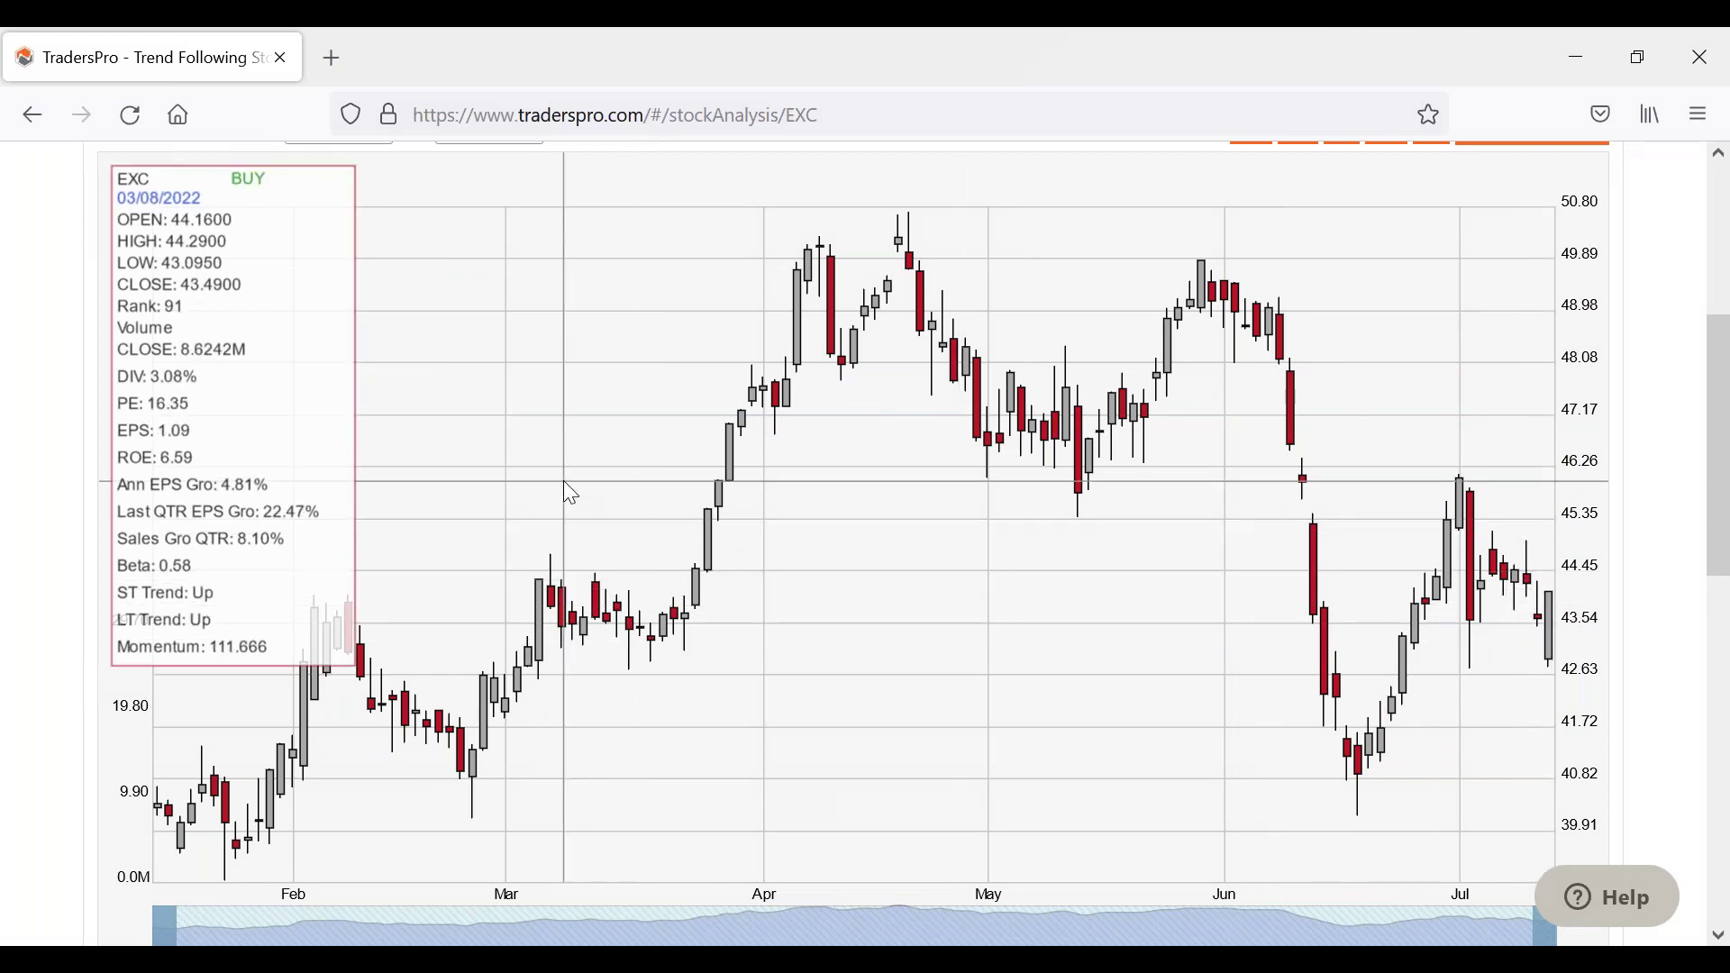
pyautogui.scroll(1, 564, 481)
pyautogui.scroll(2, 564, 482)
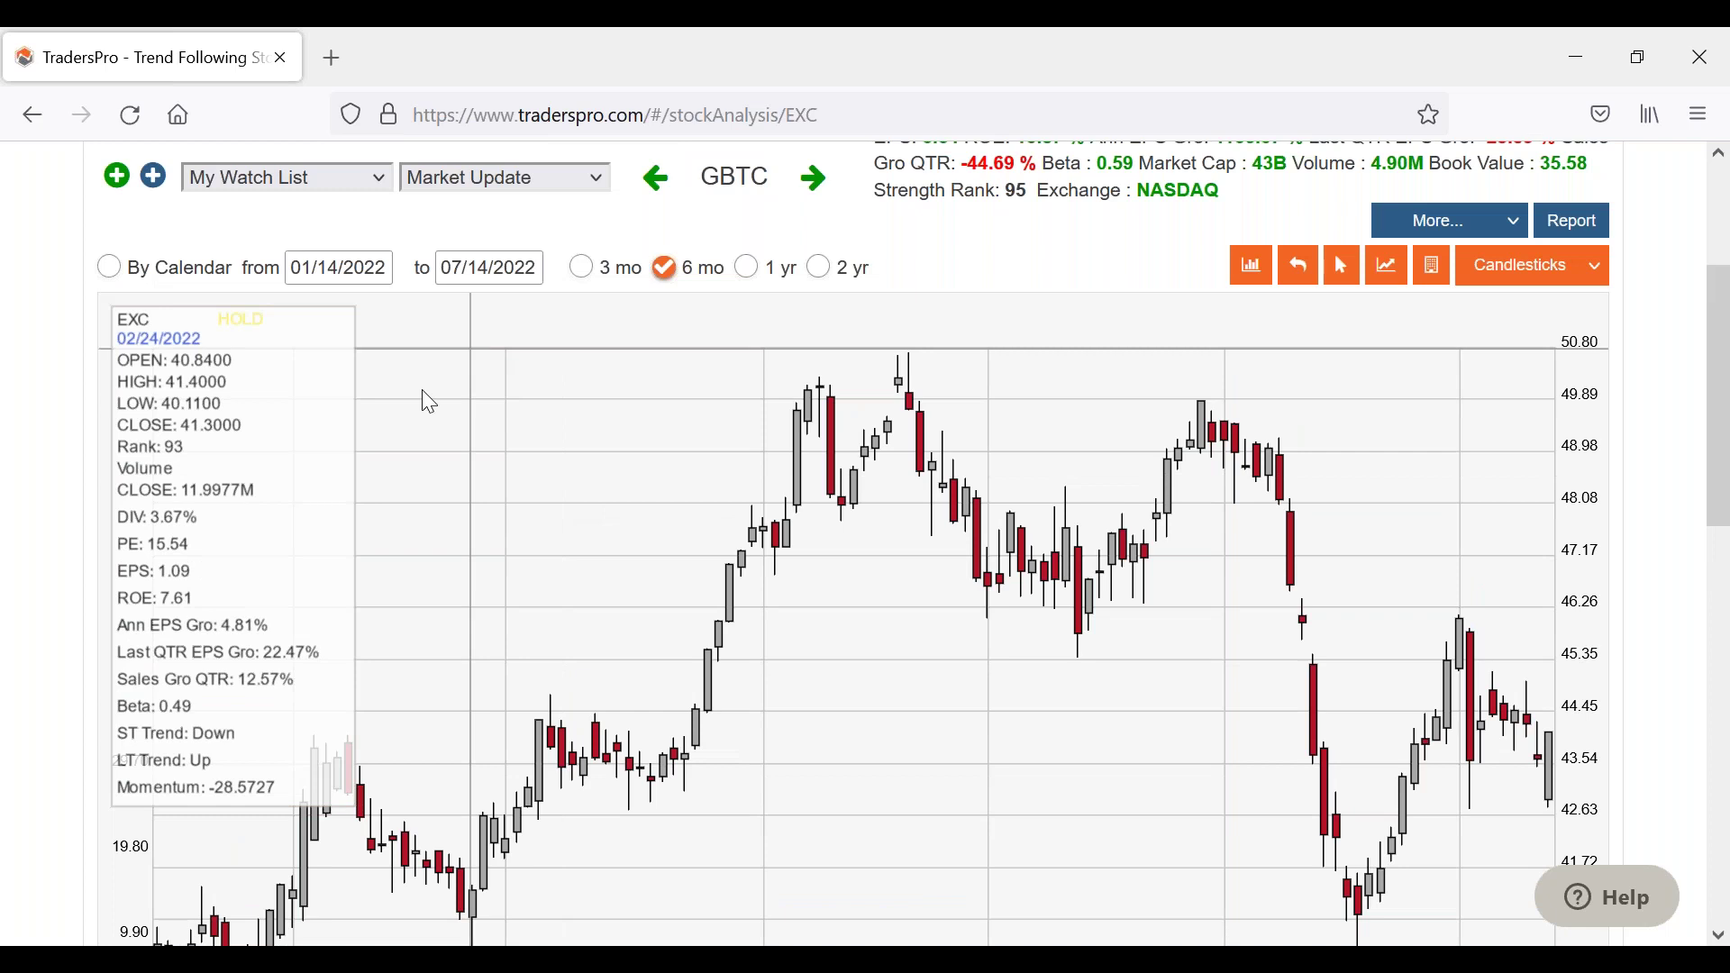
# List the Utilities sector's Buy-signal stocks from the sector scan and open the analysis of Transalta Corp (TAC)
pyautogui.scroll(1, 468, 424)
pyautogui.scroll(2, 509, 446)
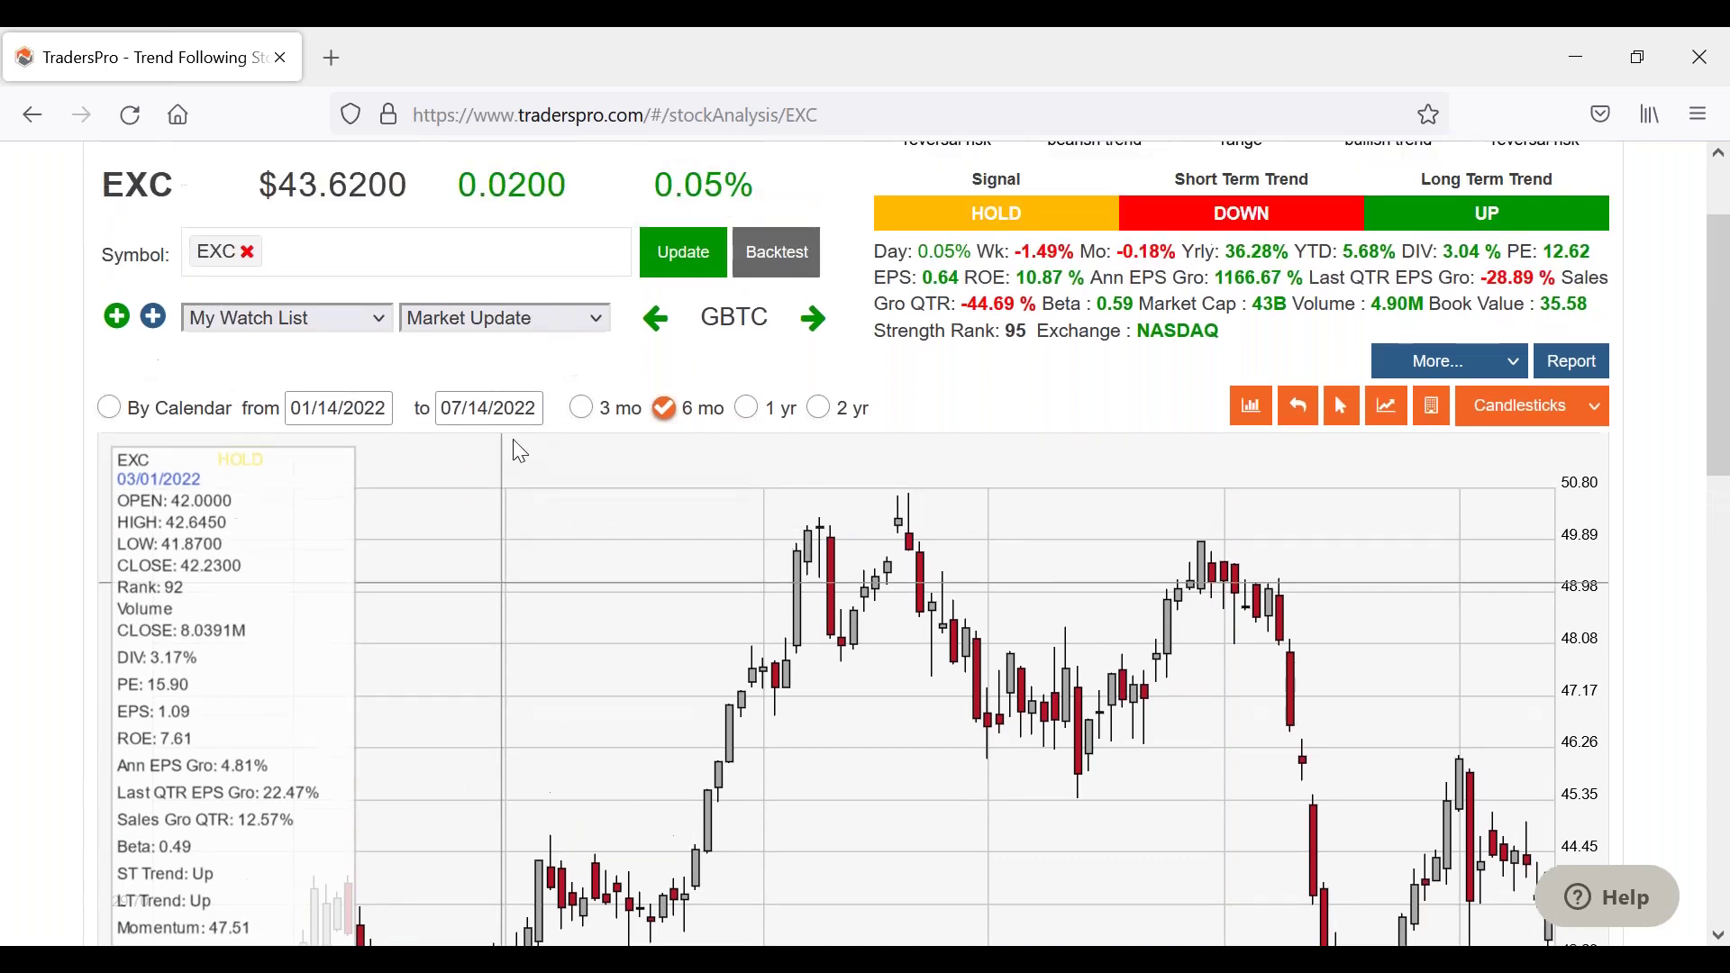
pyautogui.scroll(3, 490, 386)
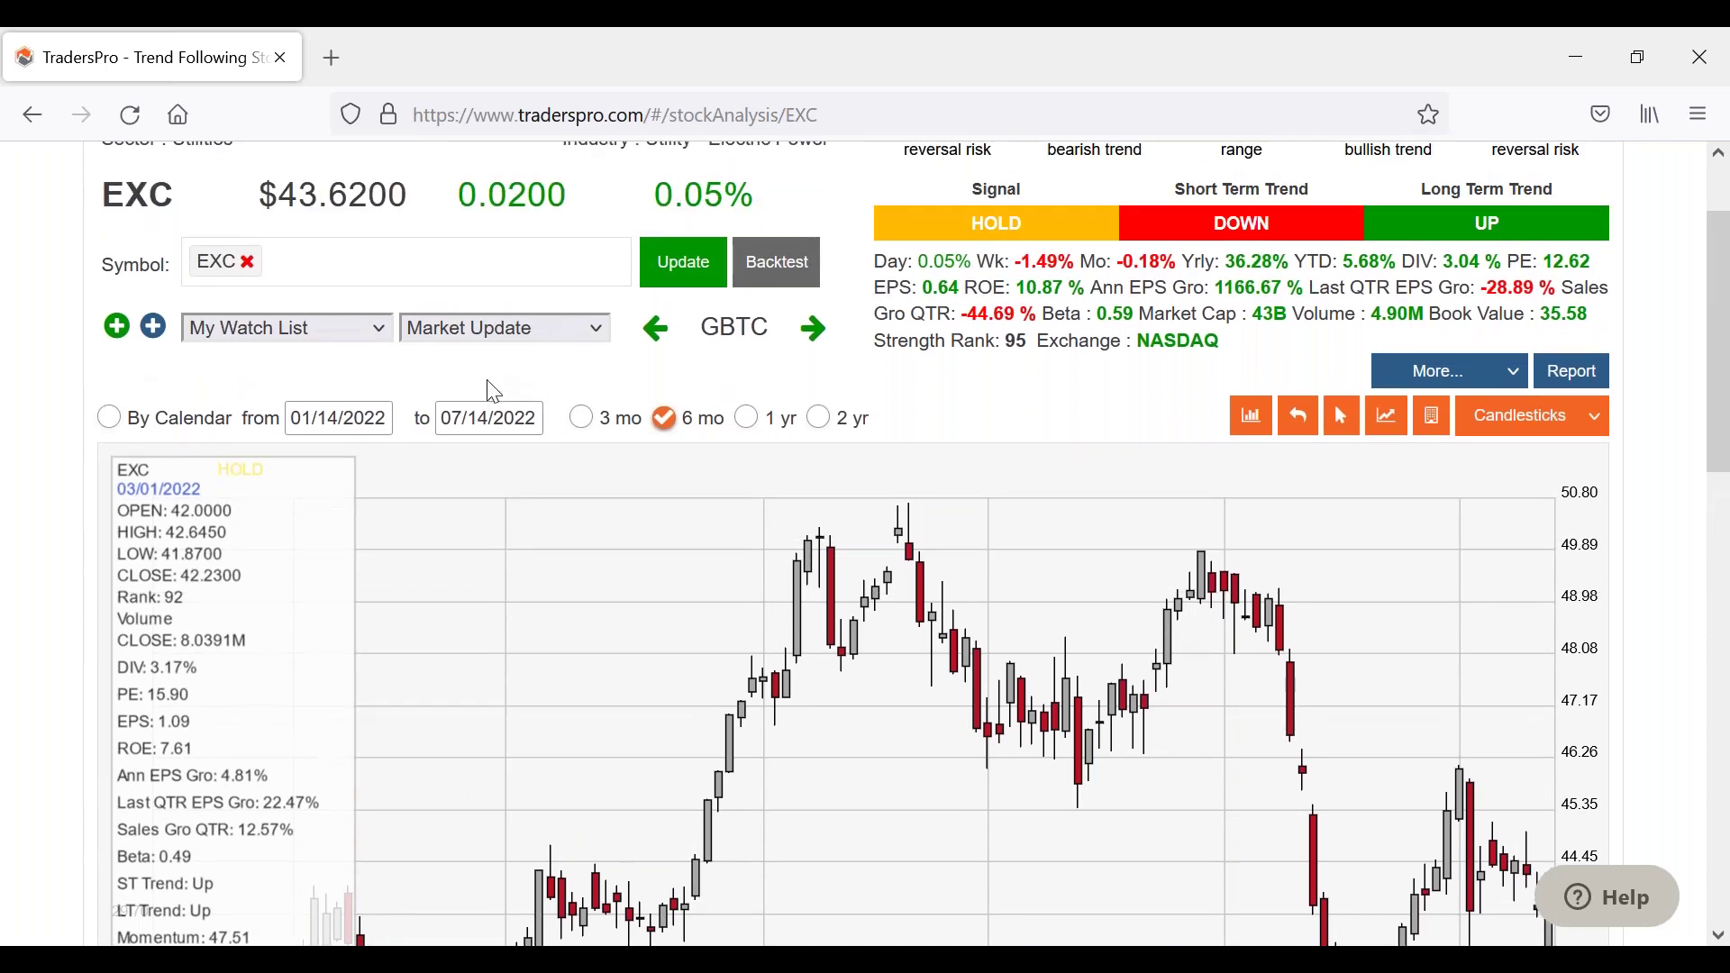
pyautogui.click(548, 197)
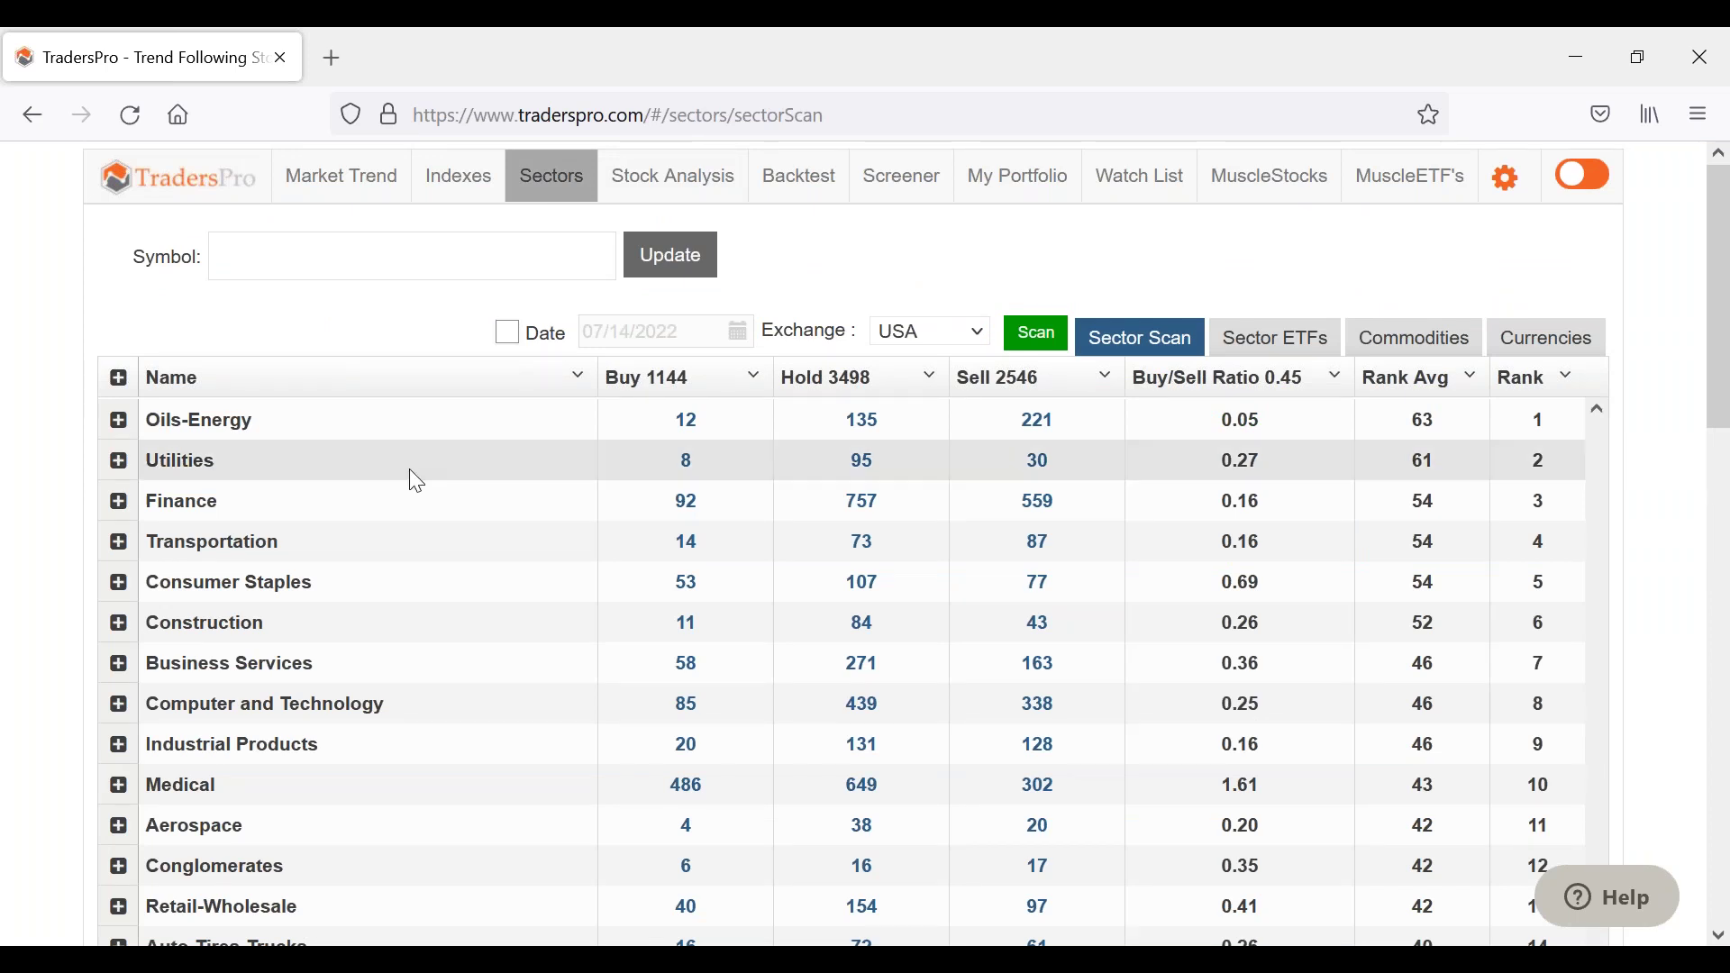
pyautogui.click(689, 467)
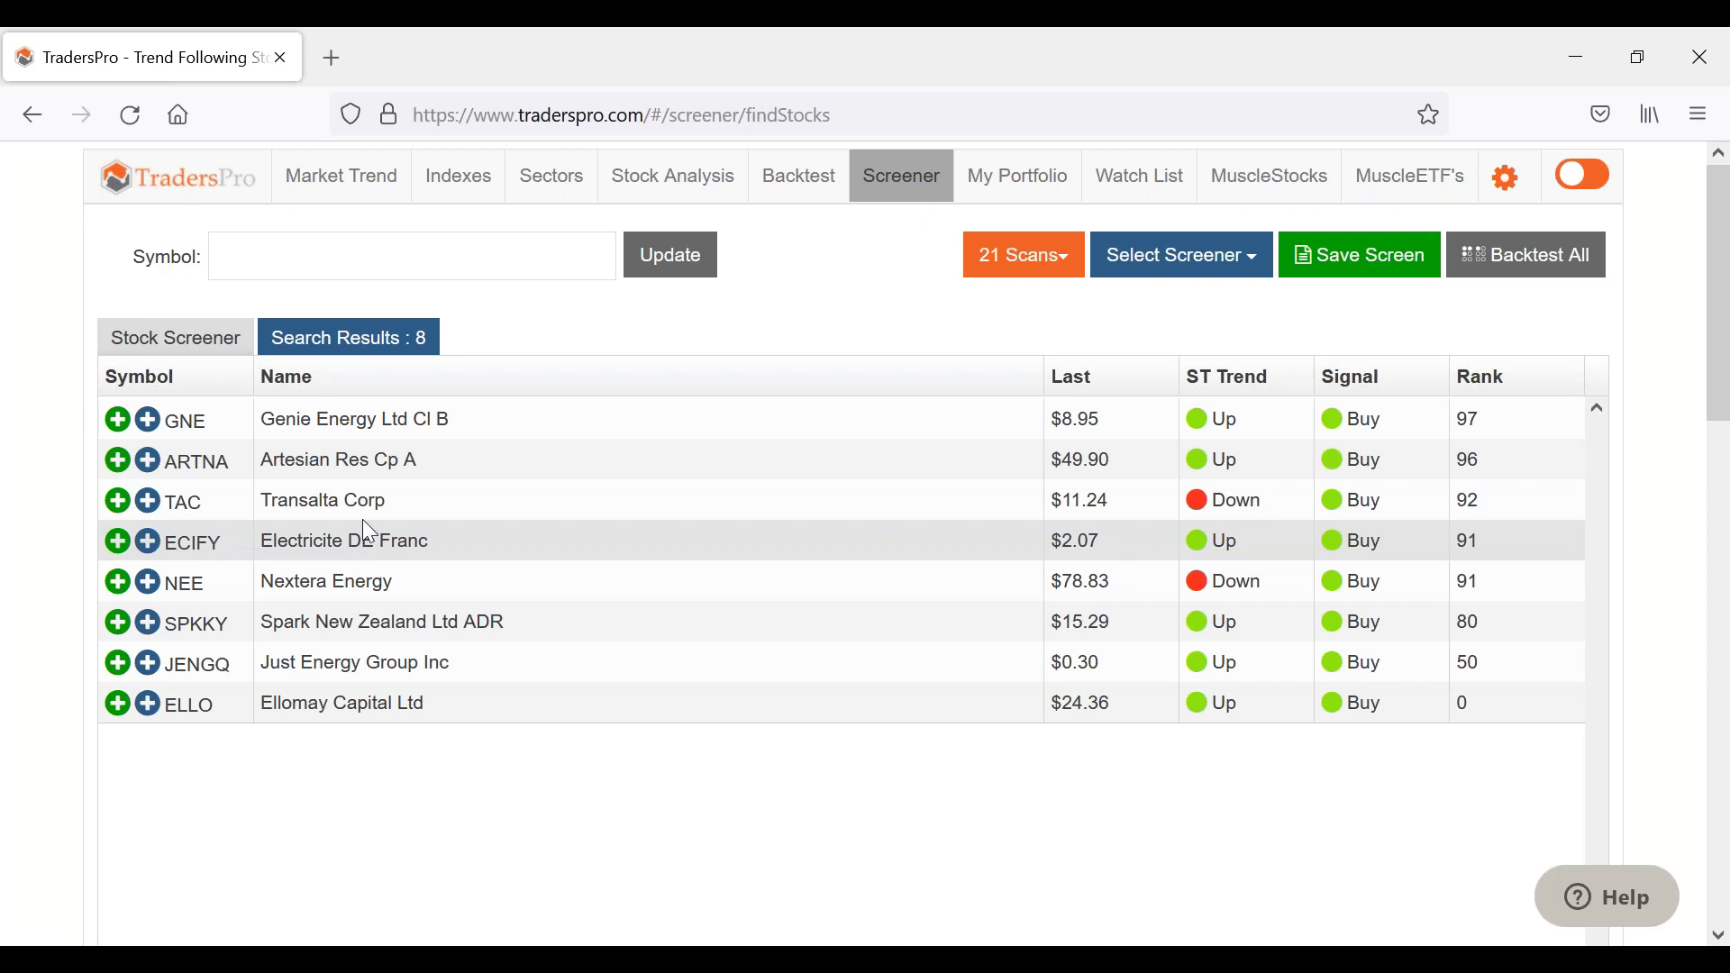
pyautogui.click(299, 497)
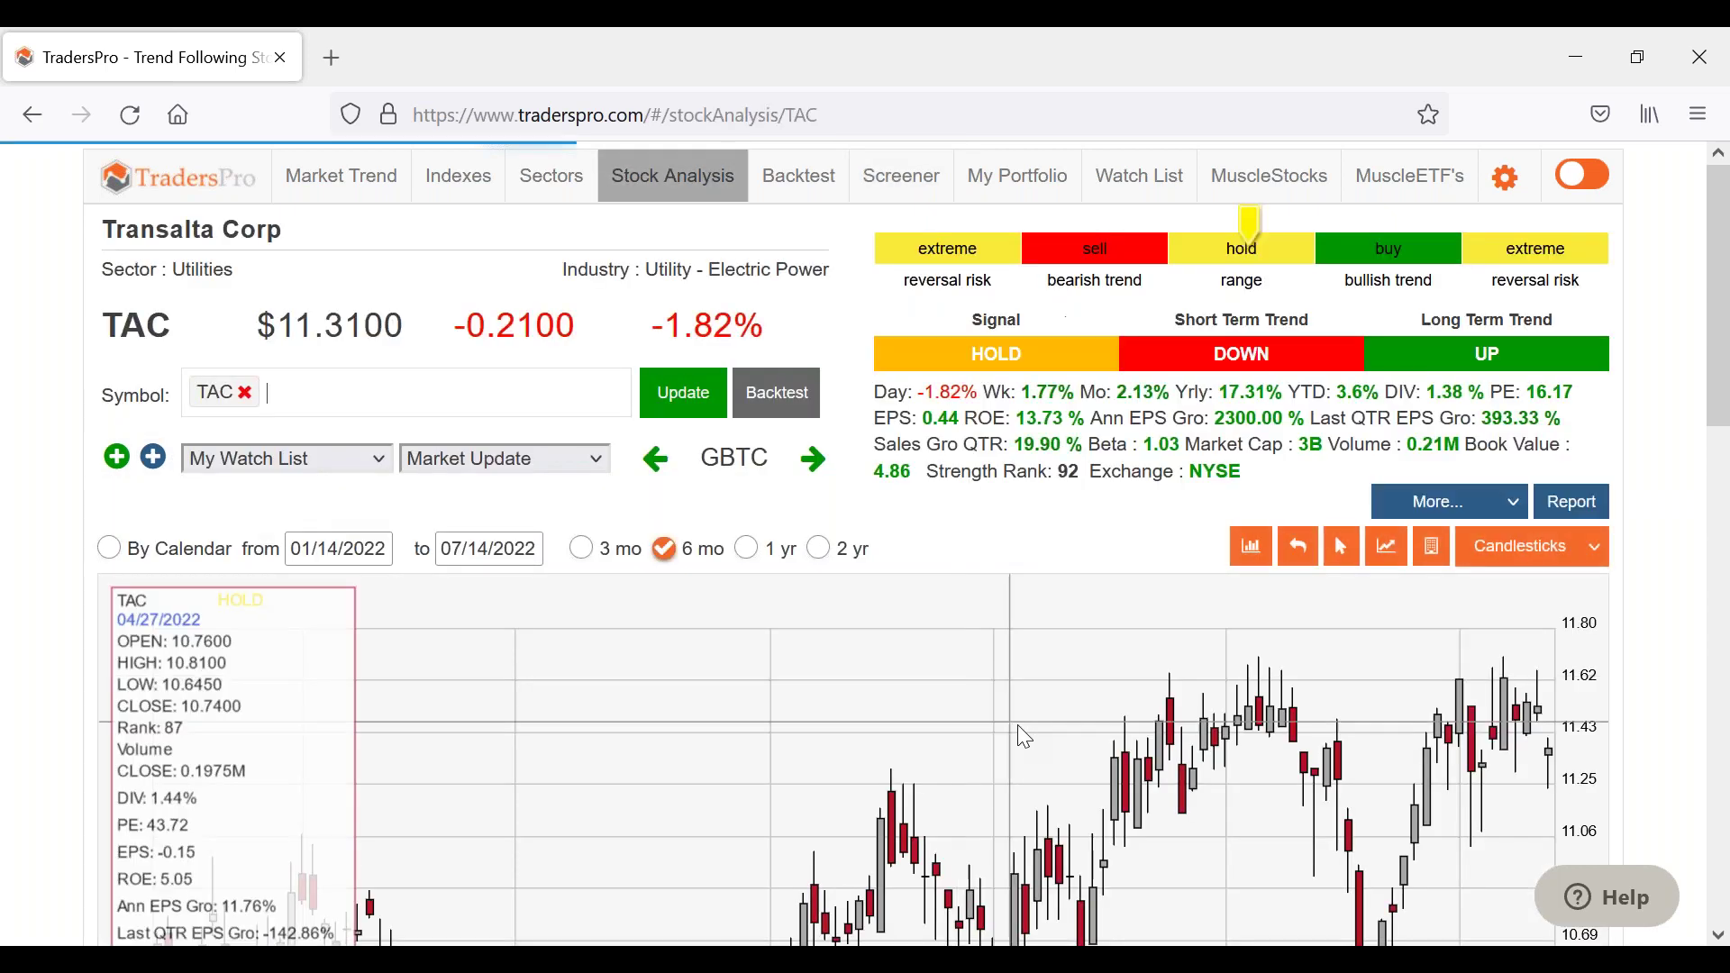
# Draw a resistance line along TAC's highs near 11.62, a V over the June drop and rebound, and a line under the latest price
pyautogui.scroll(-2, 1022, 734)
pyautogui.scroll(-3, 1027, 741)
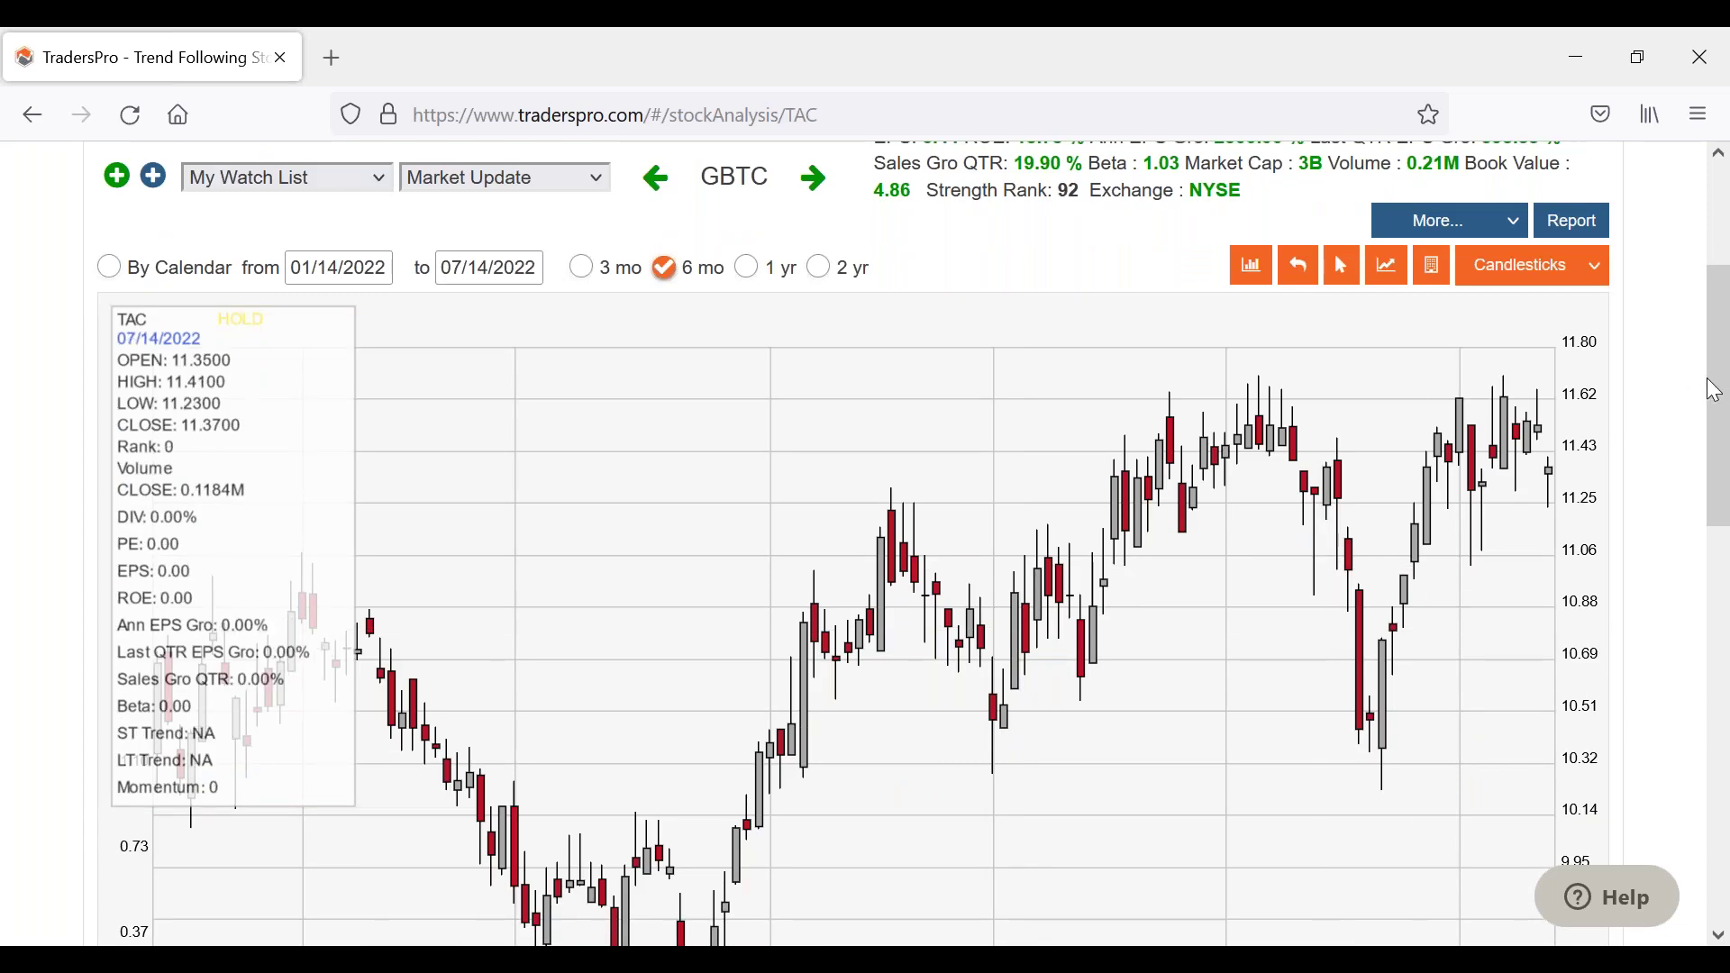
pyautogui.moveTo(1133, 390)
pyautogui.mouseDown()
pyautogui.moveTo(1350, 390)
pyautogui.moveTo(1321, 396)
pyautogui.mouseUp()
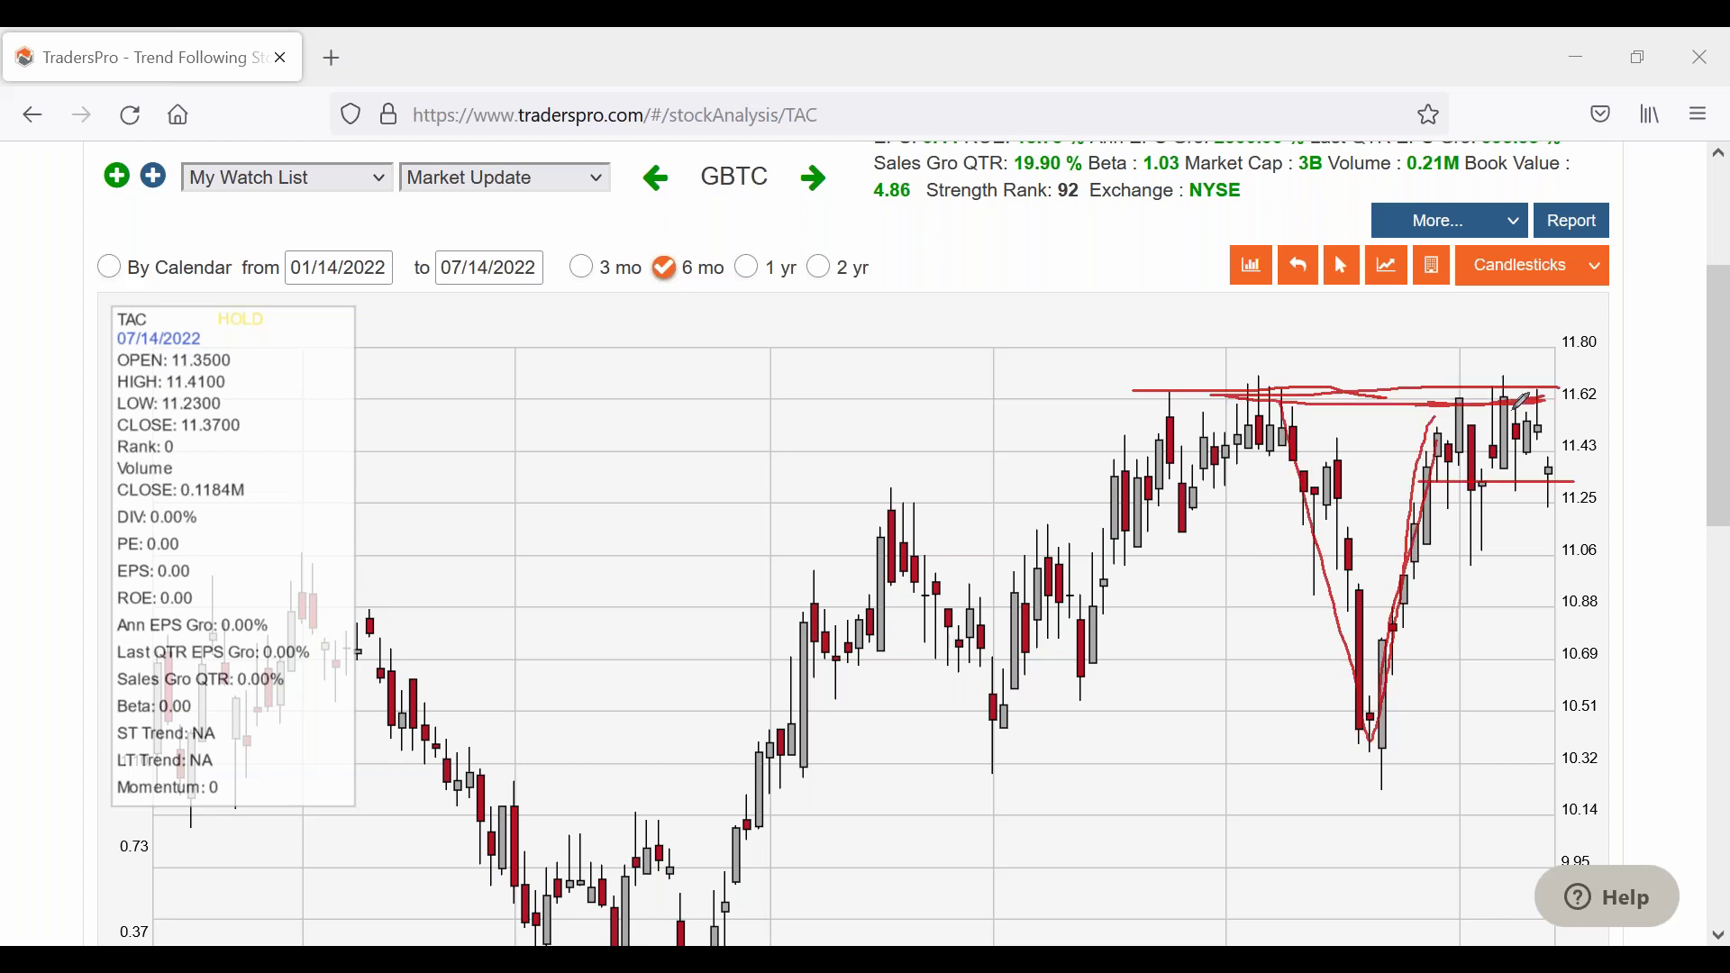
pyautogui.moveTo(1532, 480); pyautogui.dragTo(1572, 479)
pyautogui.moveTo(1236, 400)
pyautogui.mouseDown()
pyautogui.moveTo(1221, 389)
pyautogui.moveTo(1559, 393)
pyautogui.mouseUp()
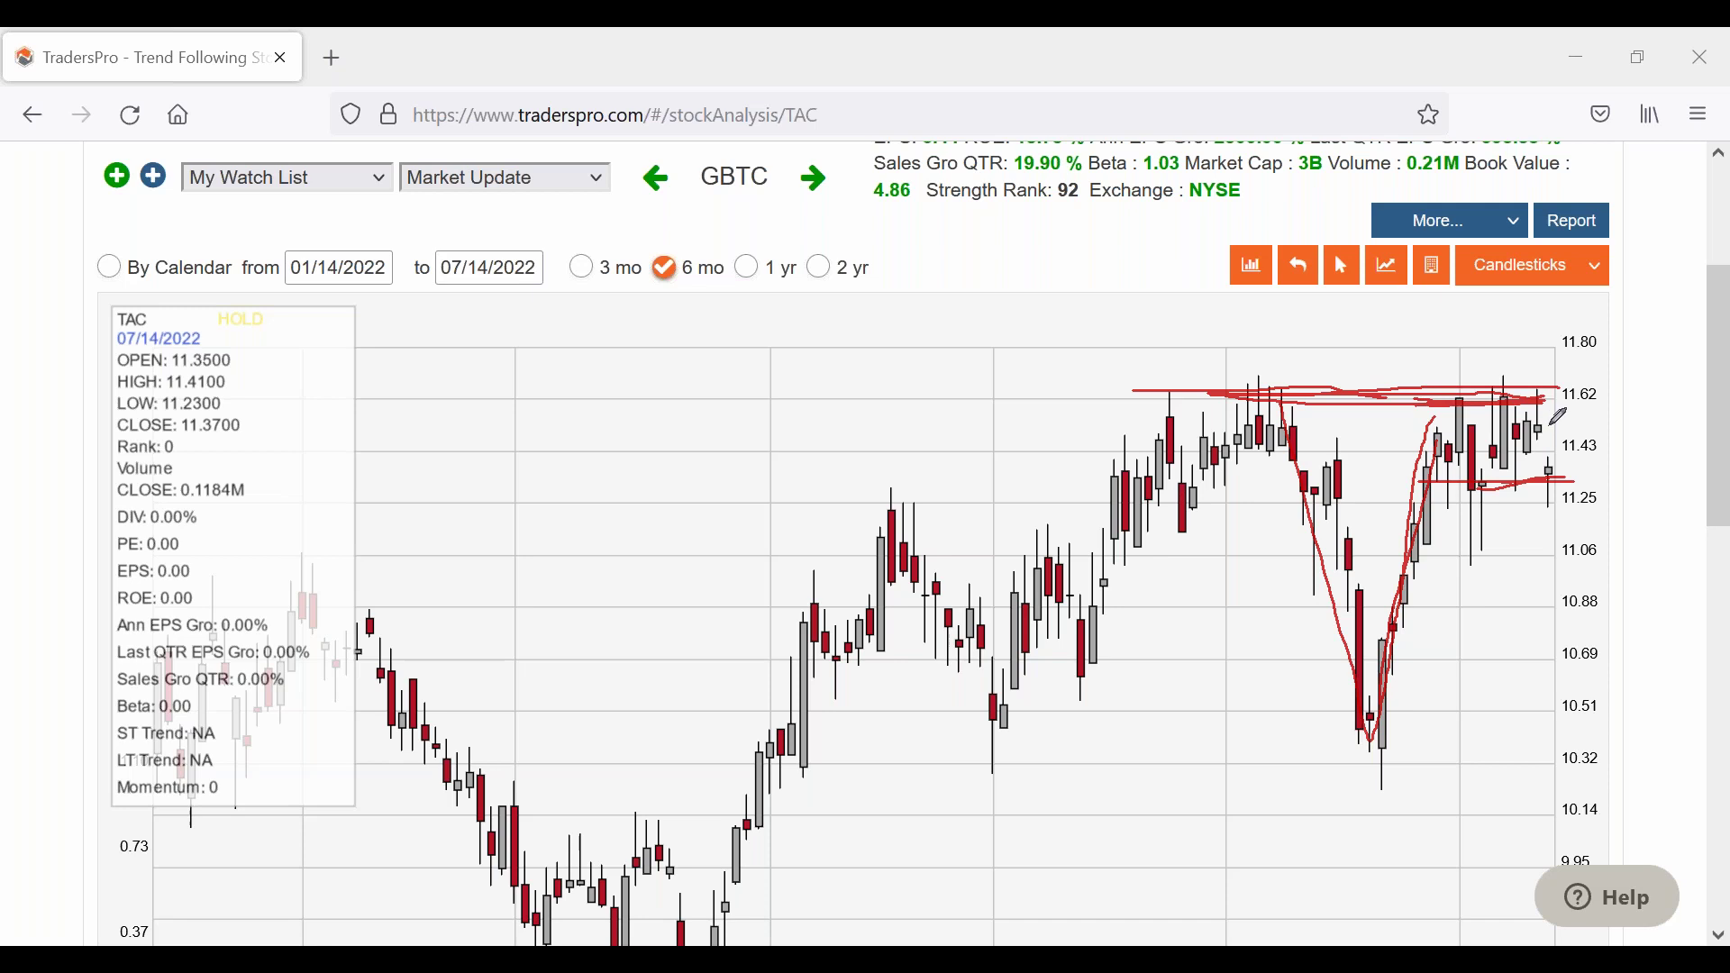
# Mark an X above TAC's resistance line, draw the June drop's depth vertically, project it upward above resistance, and clear the annotations
pyautogui.moveTo(1545, 347)
pyautogui.mouseDown()
pyautogui.moveTo(1566, 367)
pyautogui.moveTo(1540, 369)
pyautogui.moveTo(1559, 306)
pyautogui.mouseUp()
pyautogui.moveTo(1371, 407); pyautogui.dragTo(1384, 711)
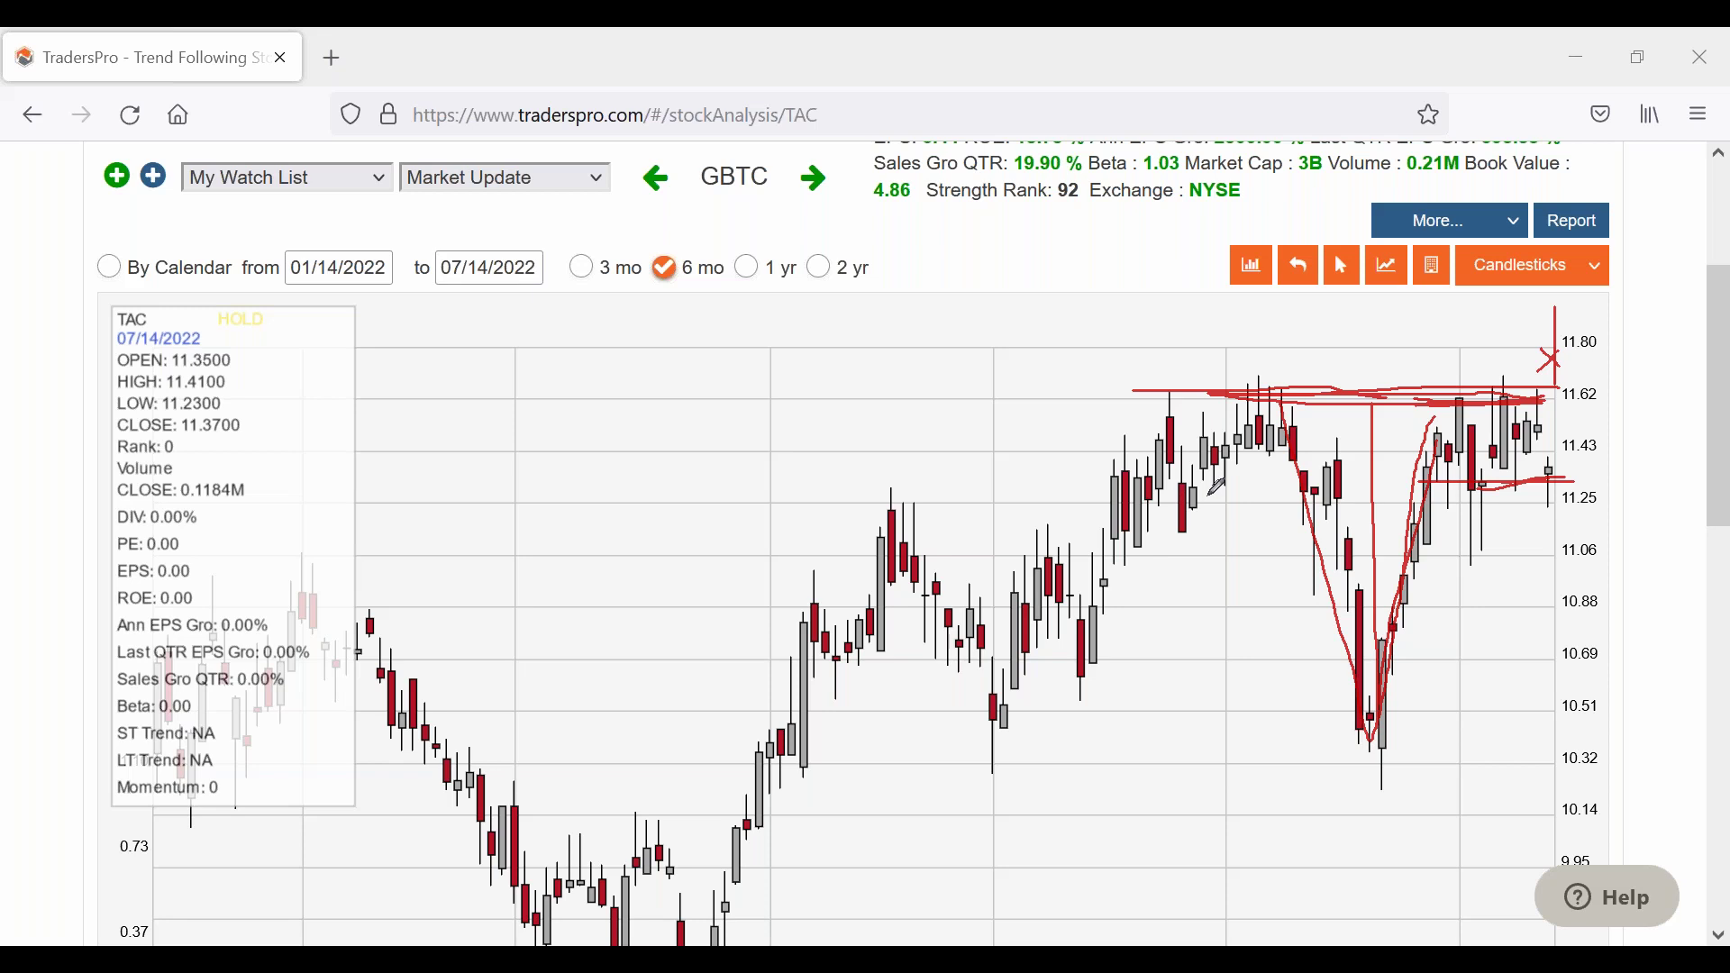
pyautogui.moveTo(1374, 740)
pyautogui.mouseDown()
pyautogui.moveTo(1365, 308)
pyautogui.moveTo(1500, 144)
pyautogui.mouseUp()
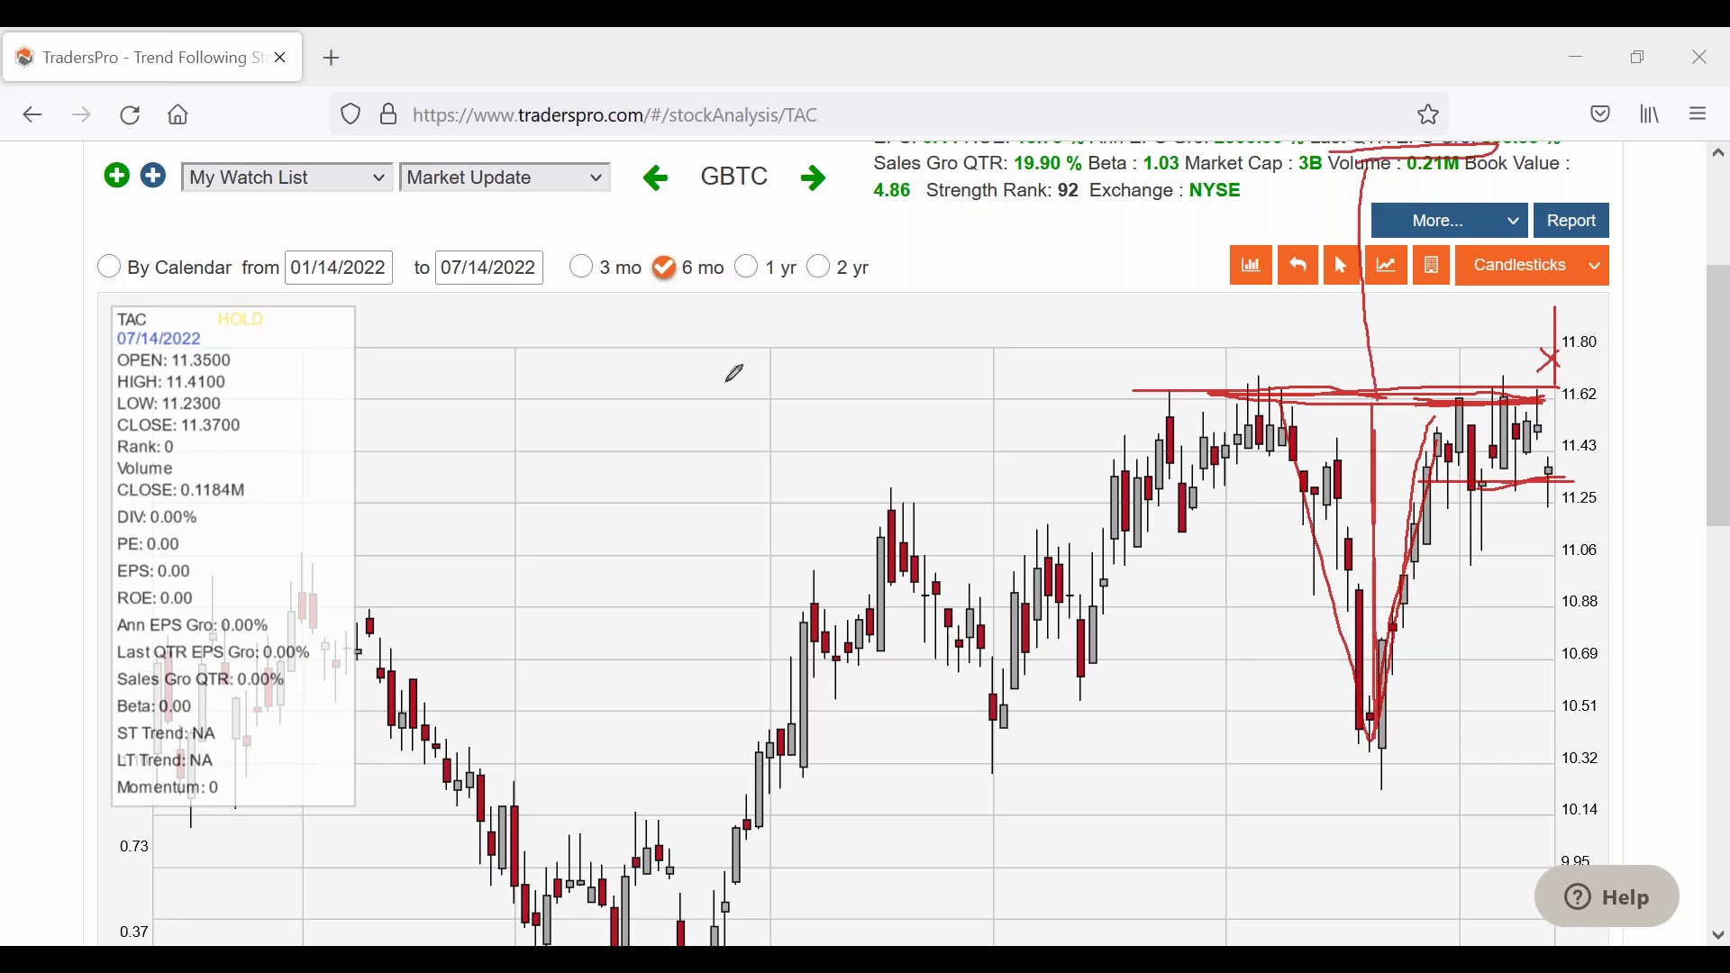
pyautogui.press('Escape')
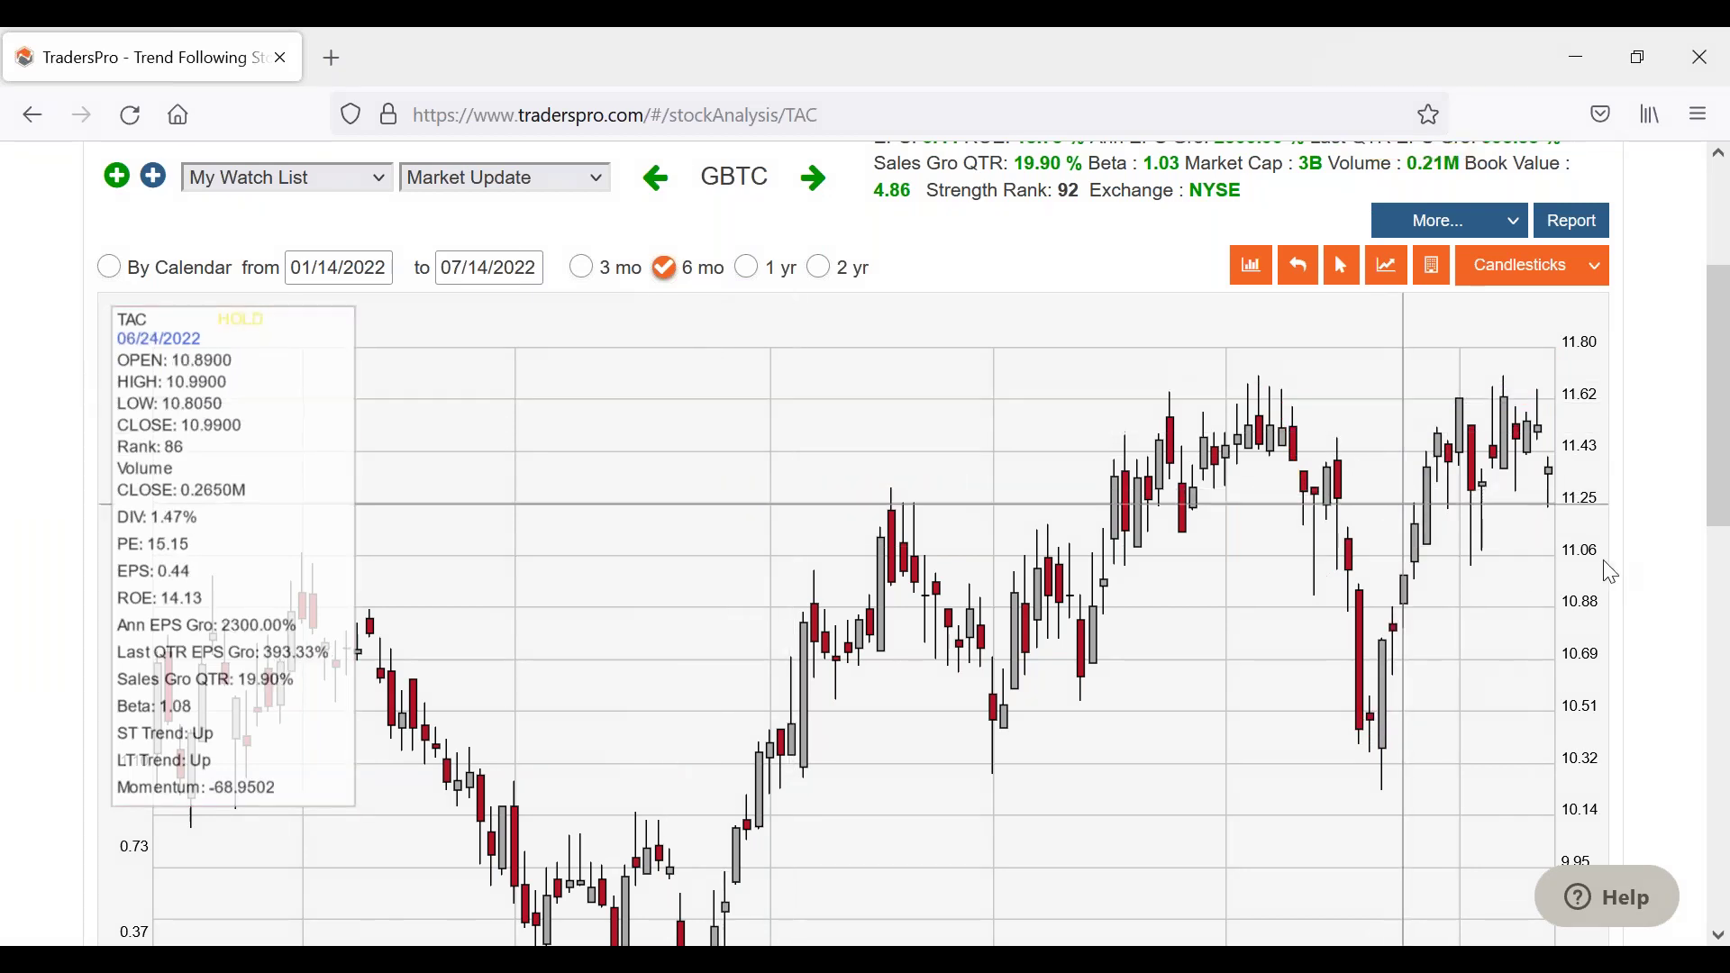
# Add TAC to the Stock Specific Class watch list and save it
pyautogui.scroll(2, 679, 463)
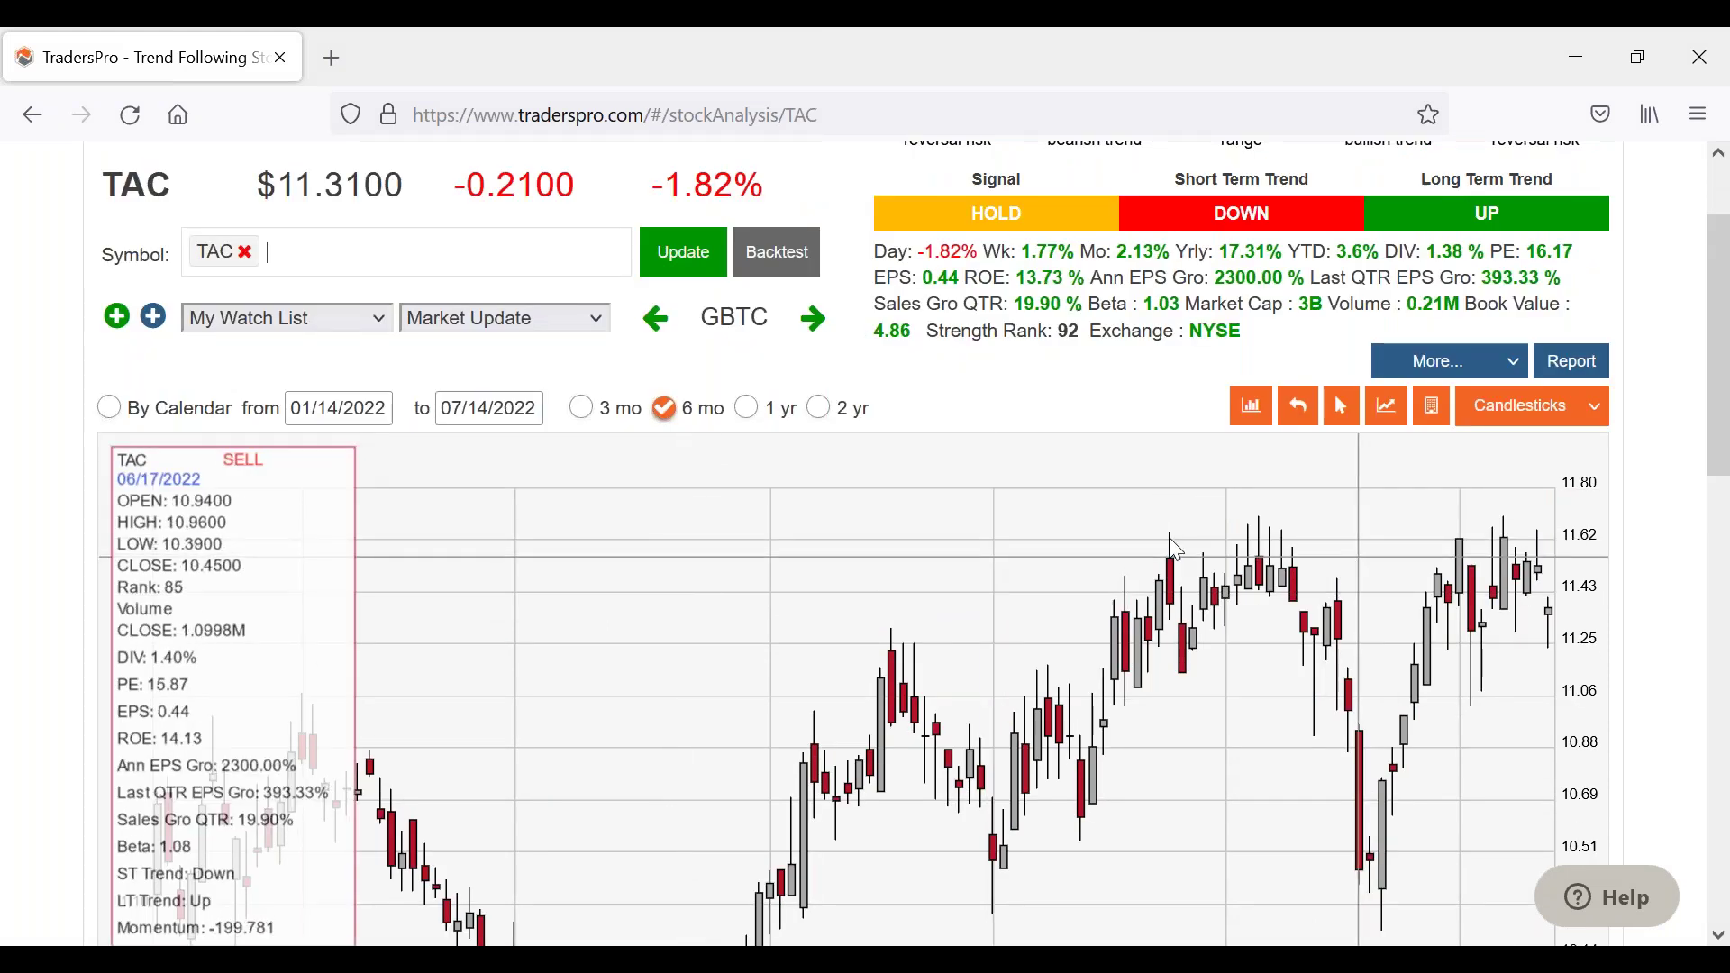
pyautogui.click(117, 322)
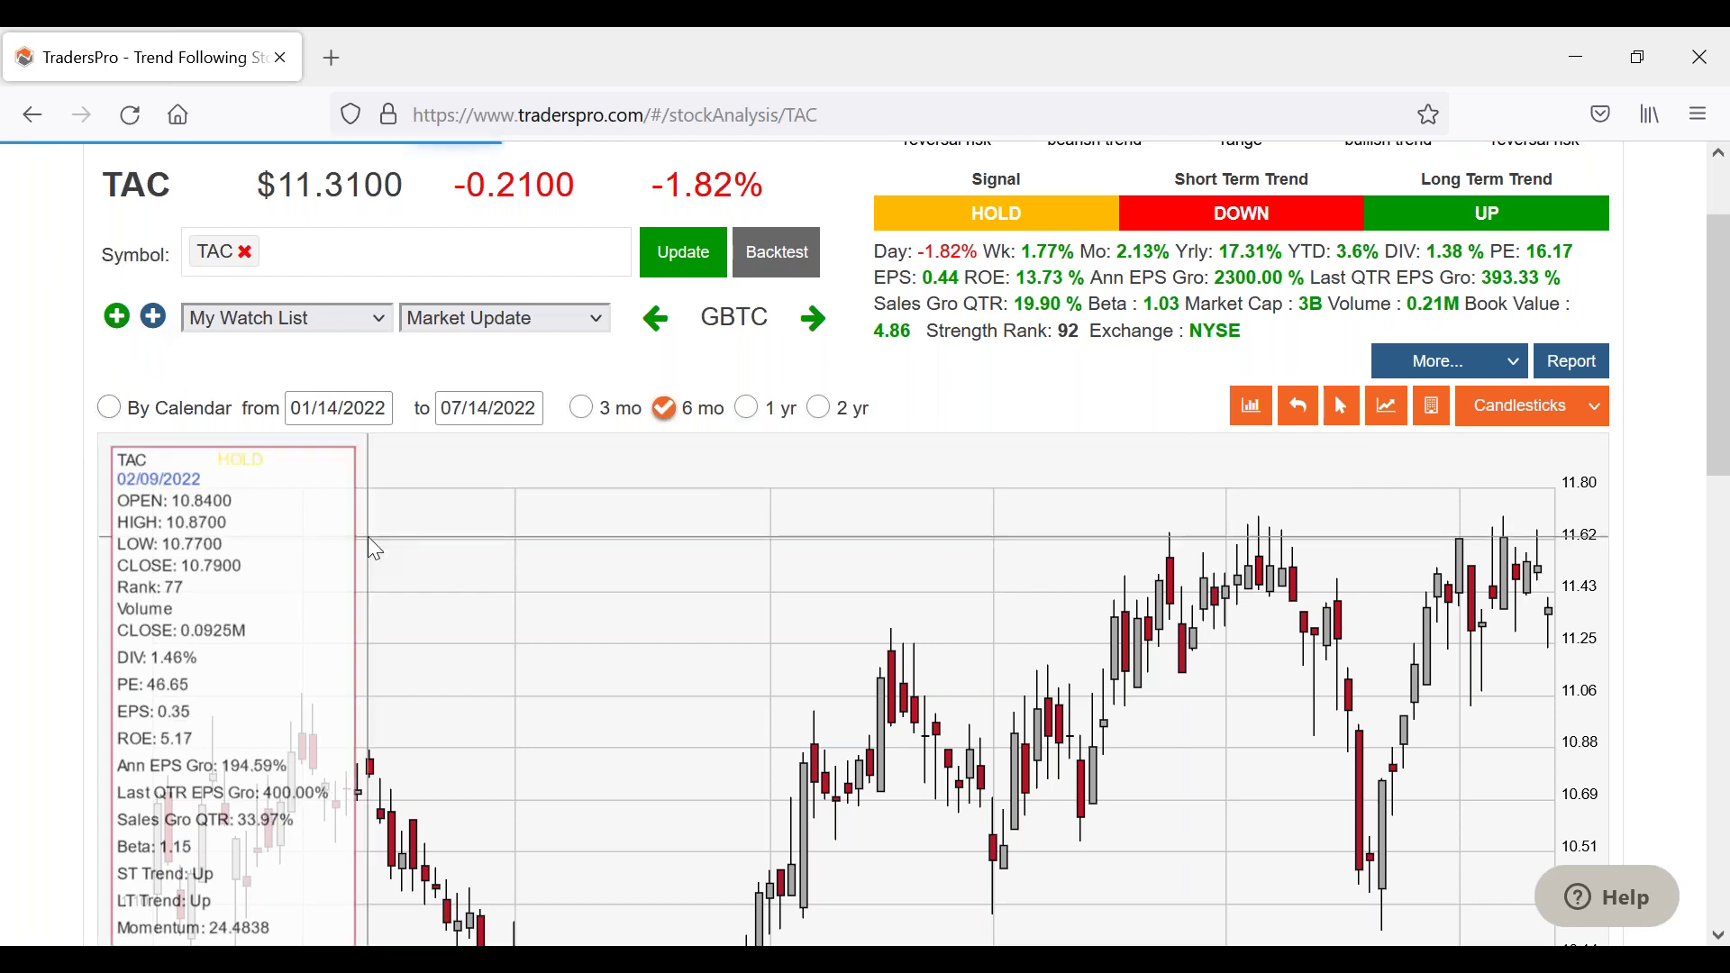
pyautogui.click(706, 390)
pyautogui.click(708, 709)
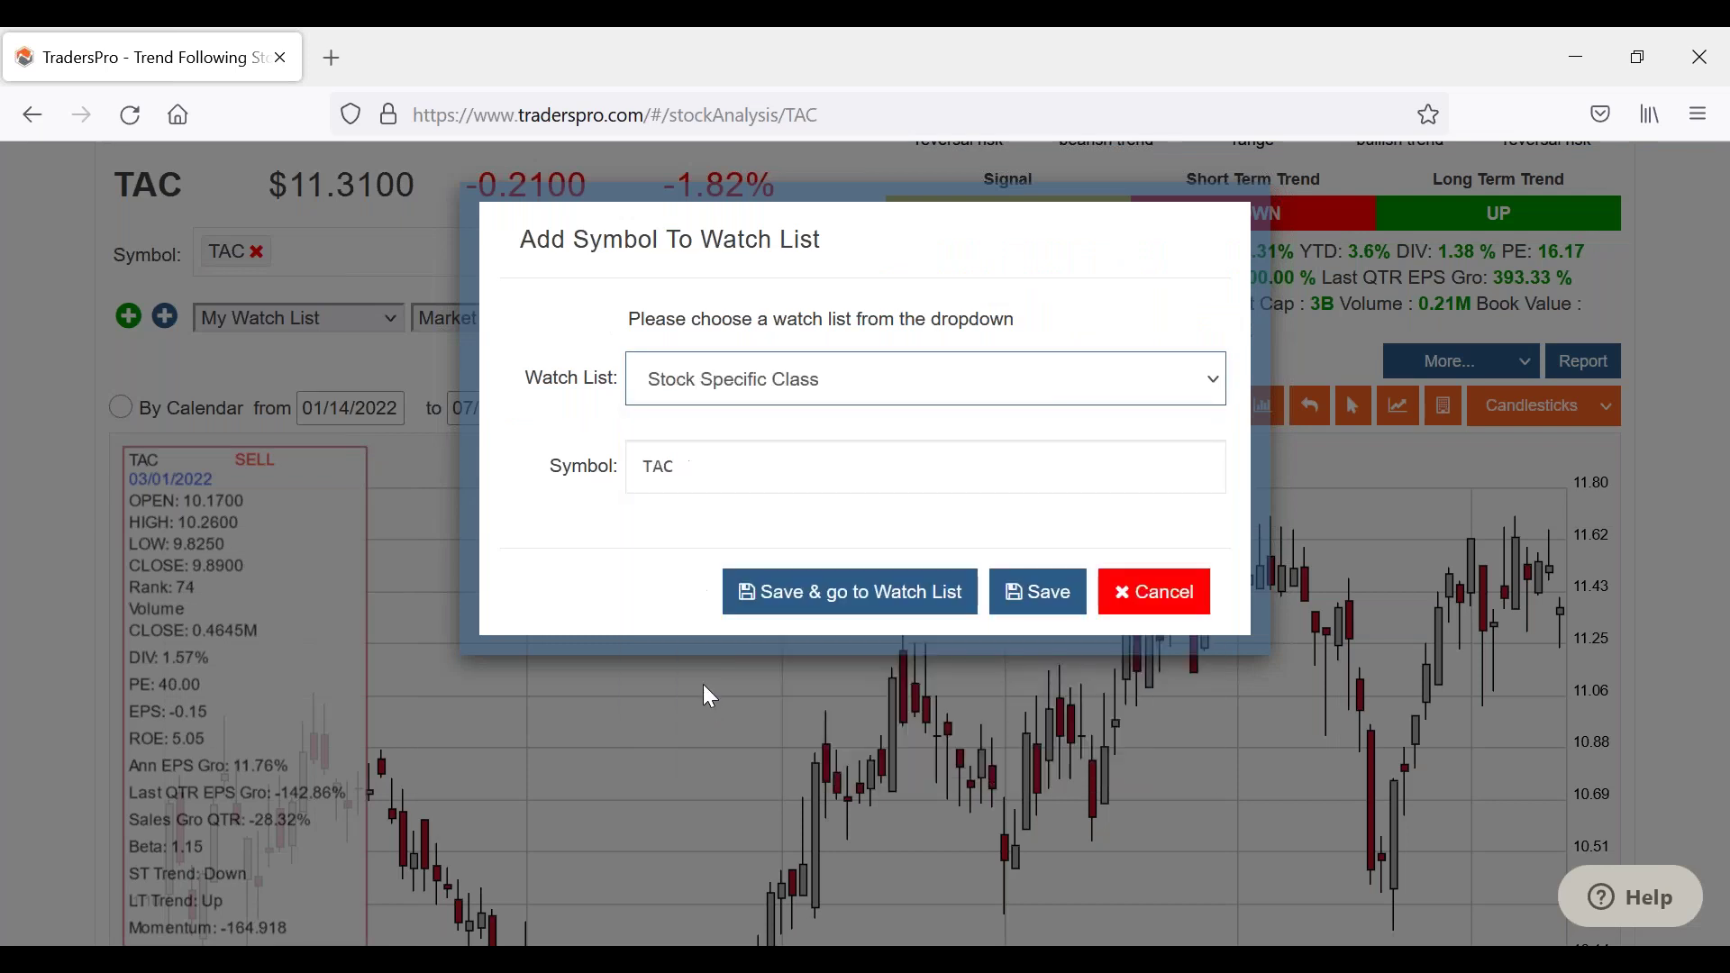
pyautogui.click(1054, 613)
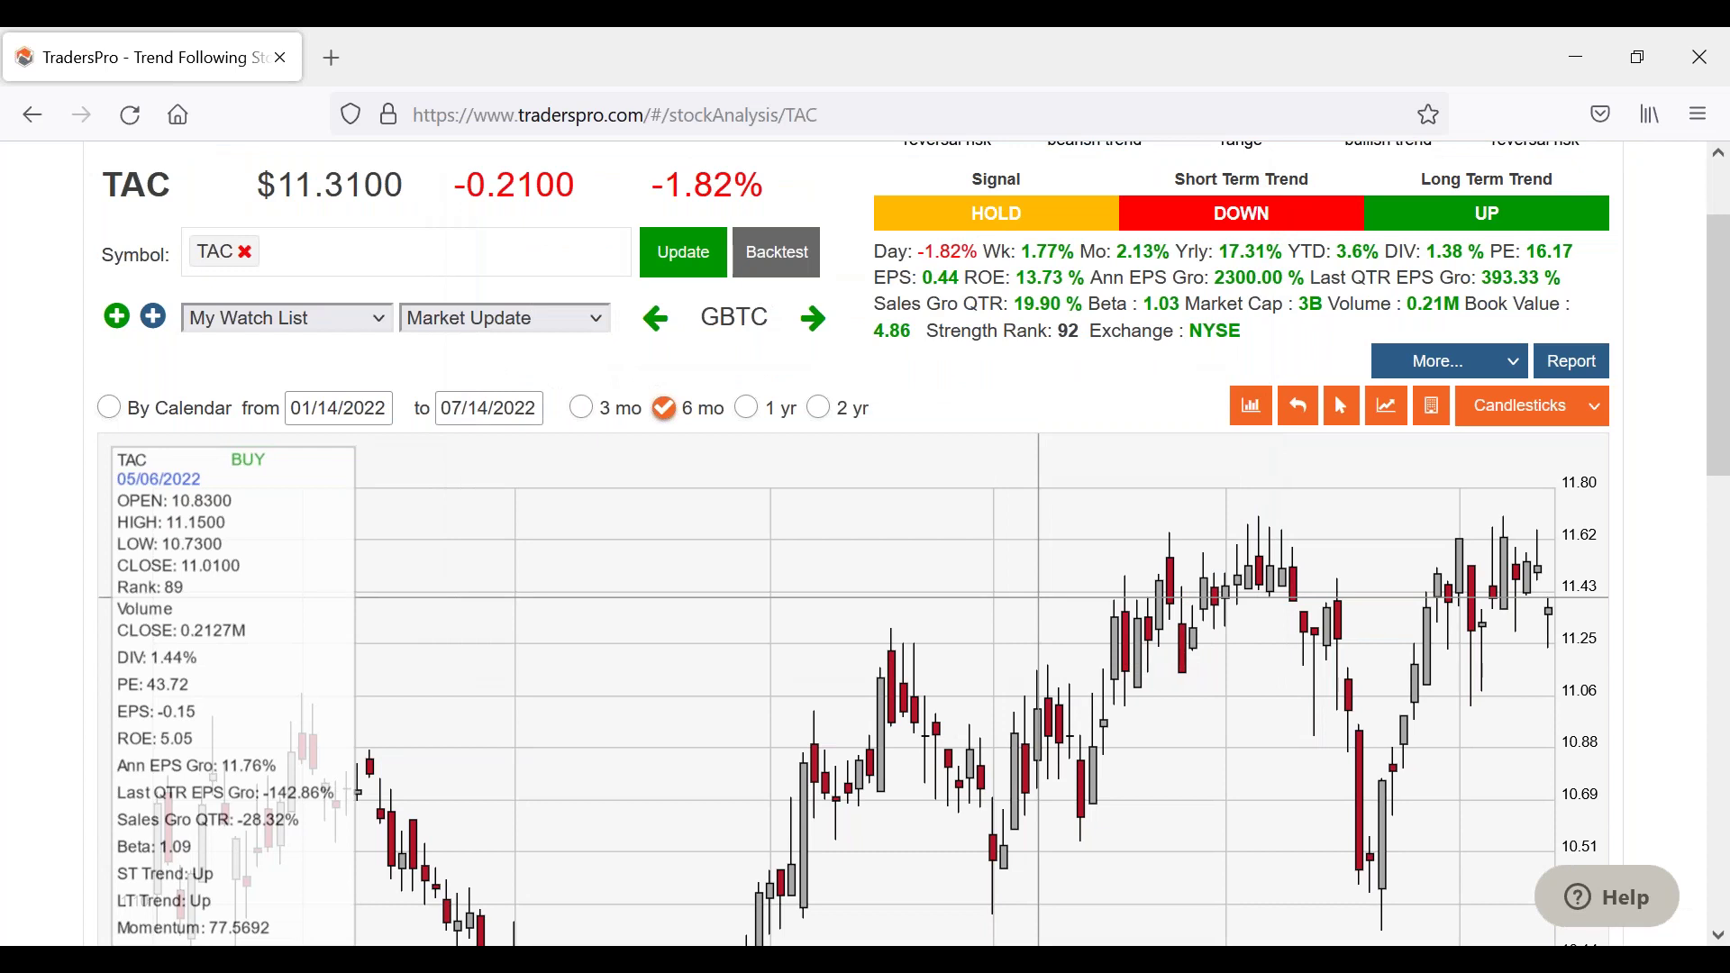
# List the Finance sector's Hold-signal stocks from the sector scan and open the analysis of American Campus Communities Inc (ACC)
pyautogui.scroll(3, 703, 533)
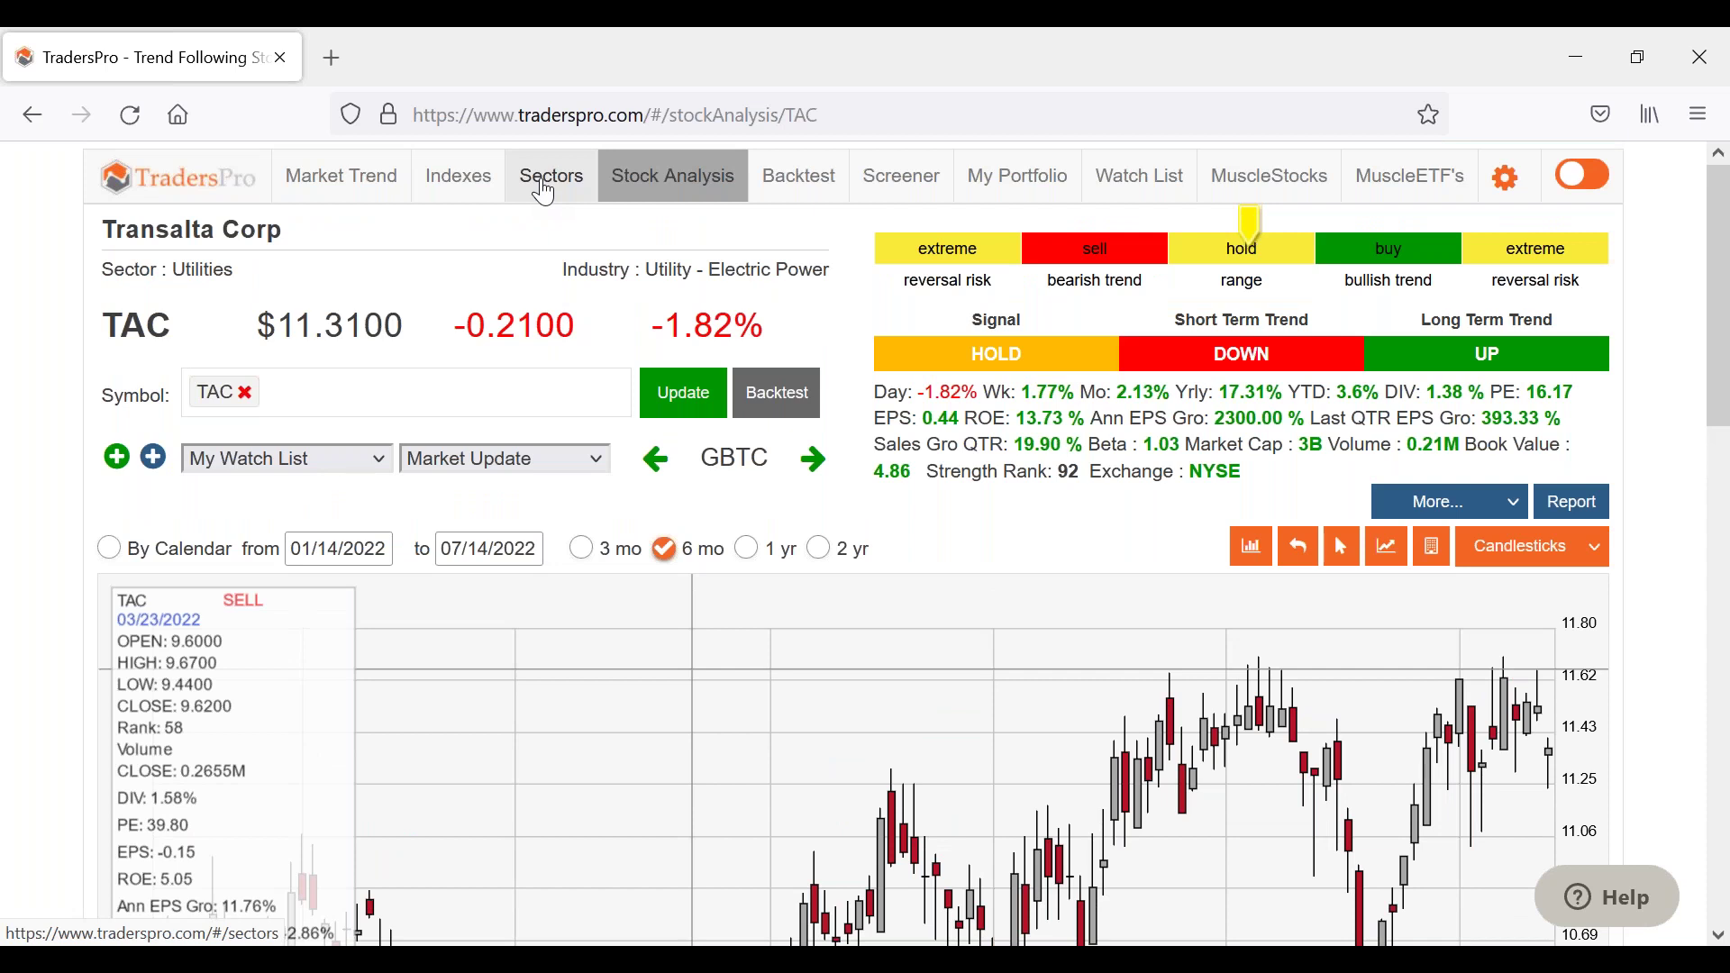
pyautogui.click(546, 193)
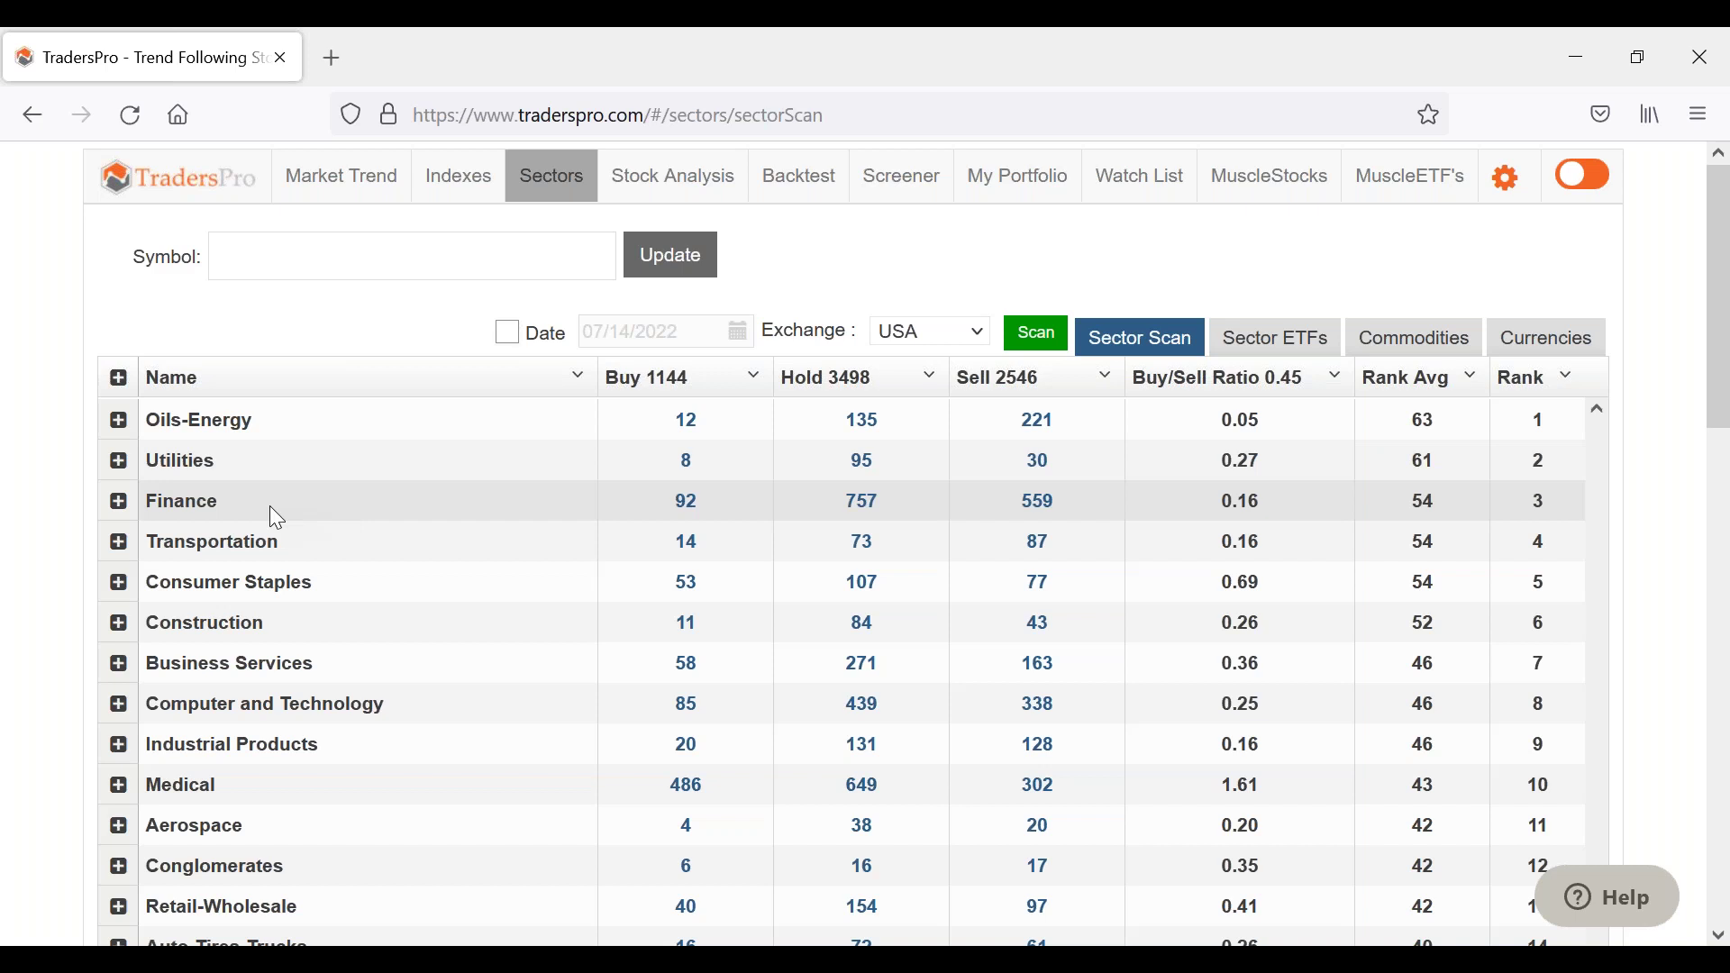
pyautogui.click(849, 500)
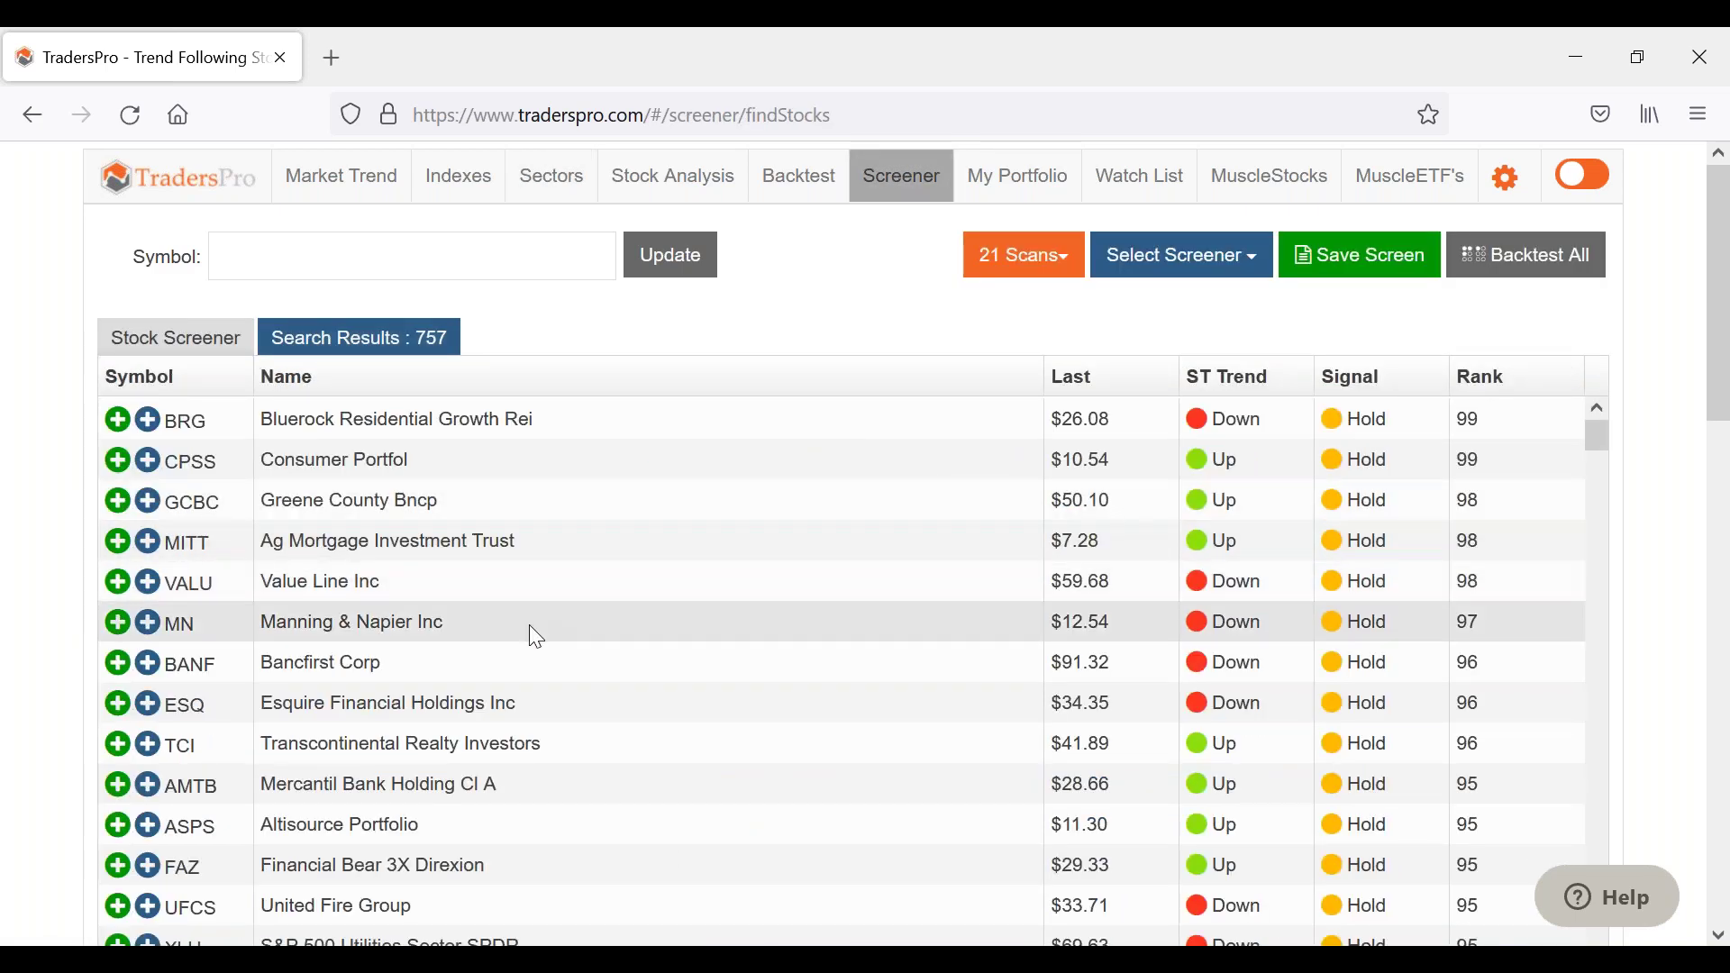
pyautogui.scroll(-5, 535, 636)
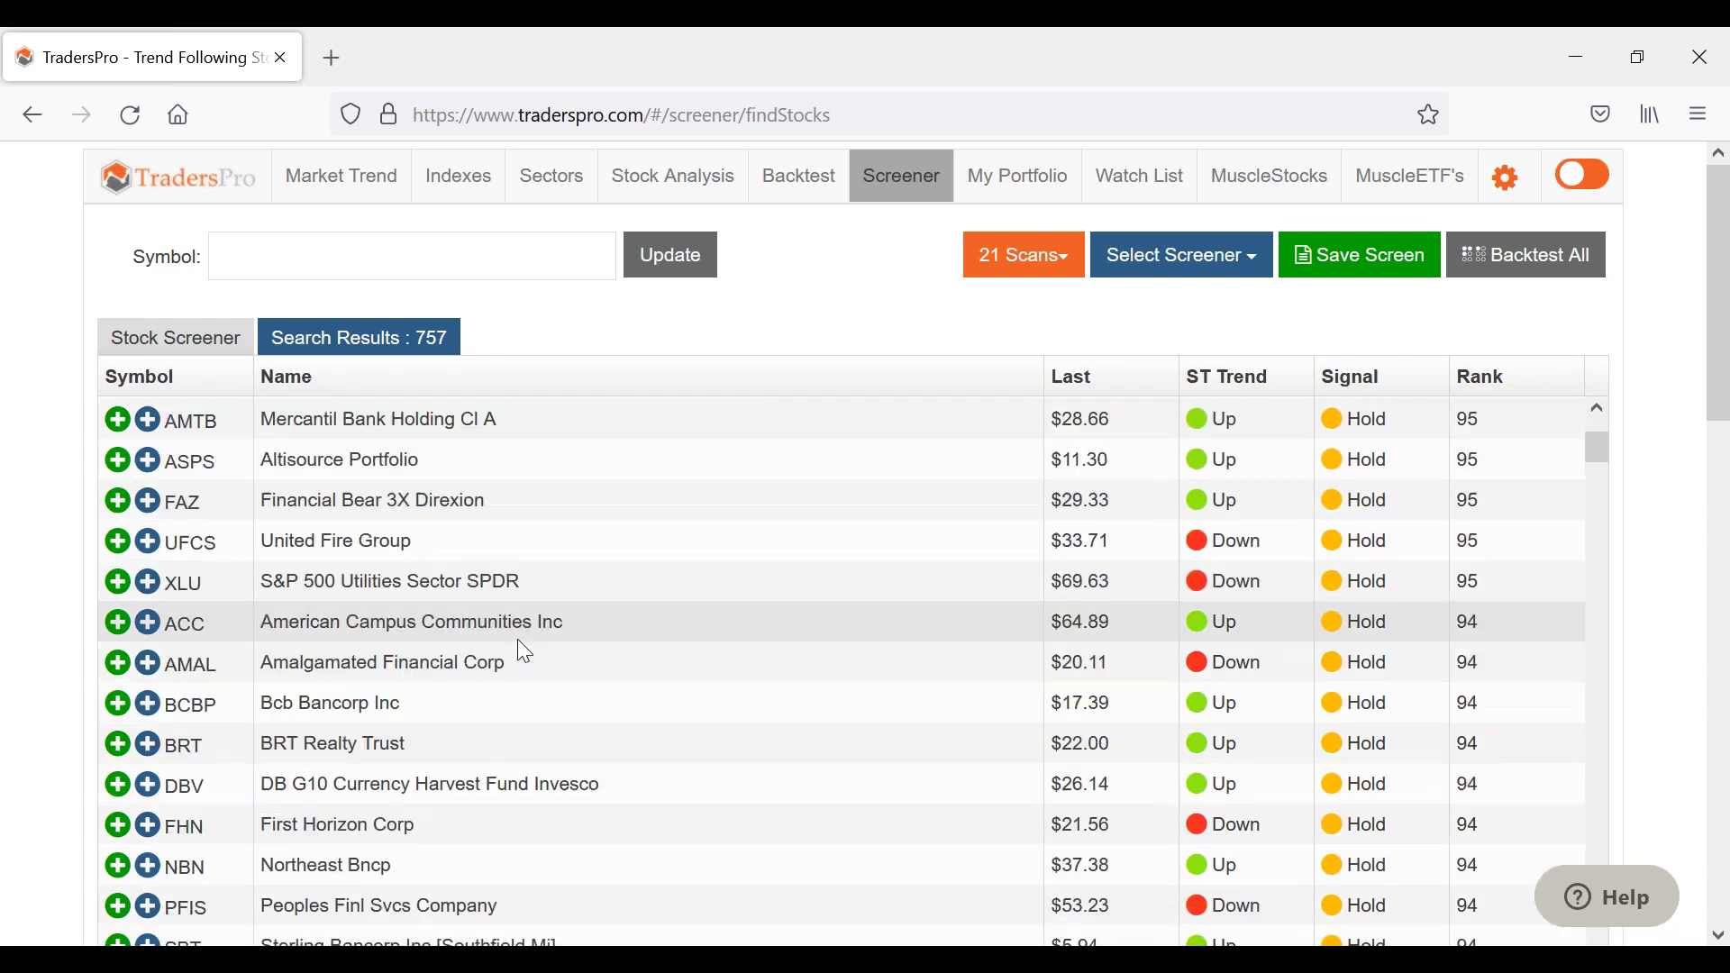
pyautogui.scroll(4, 468, 663)
pyautogui.scroll(-1, 465, 656)
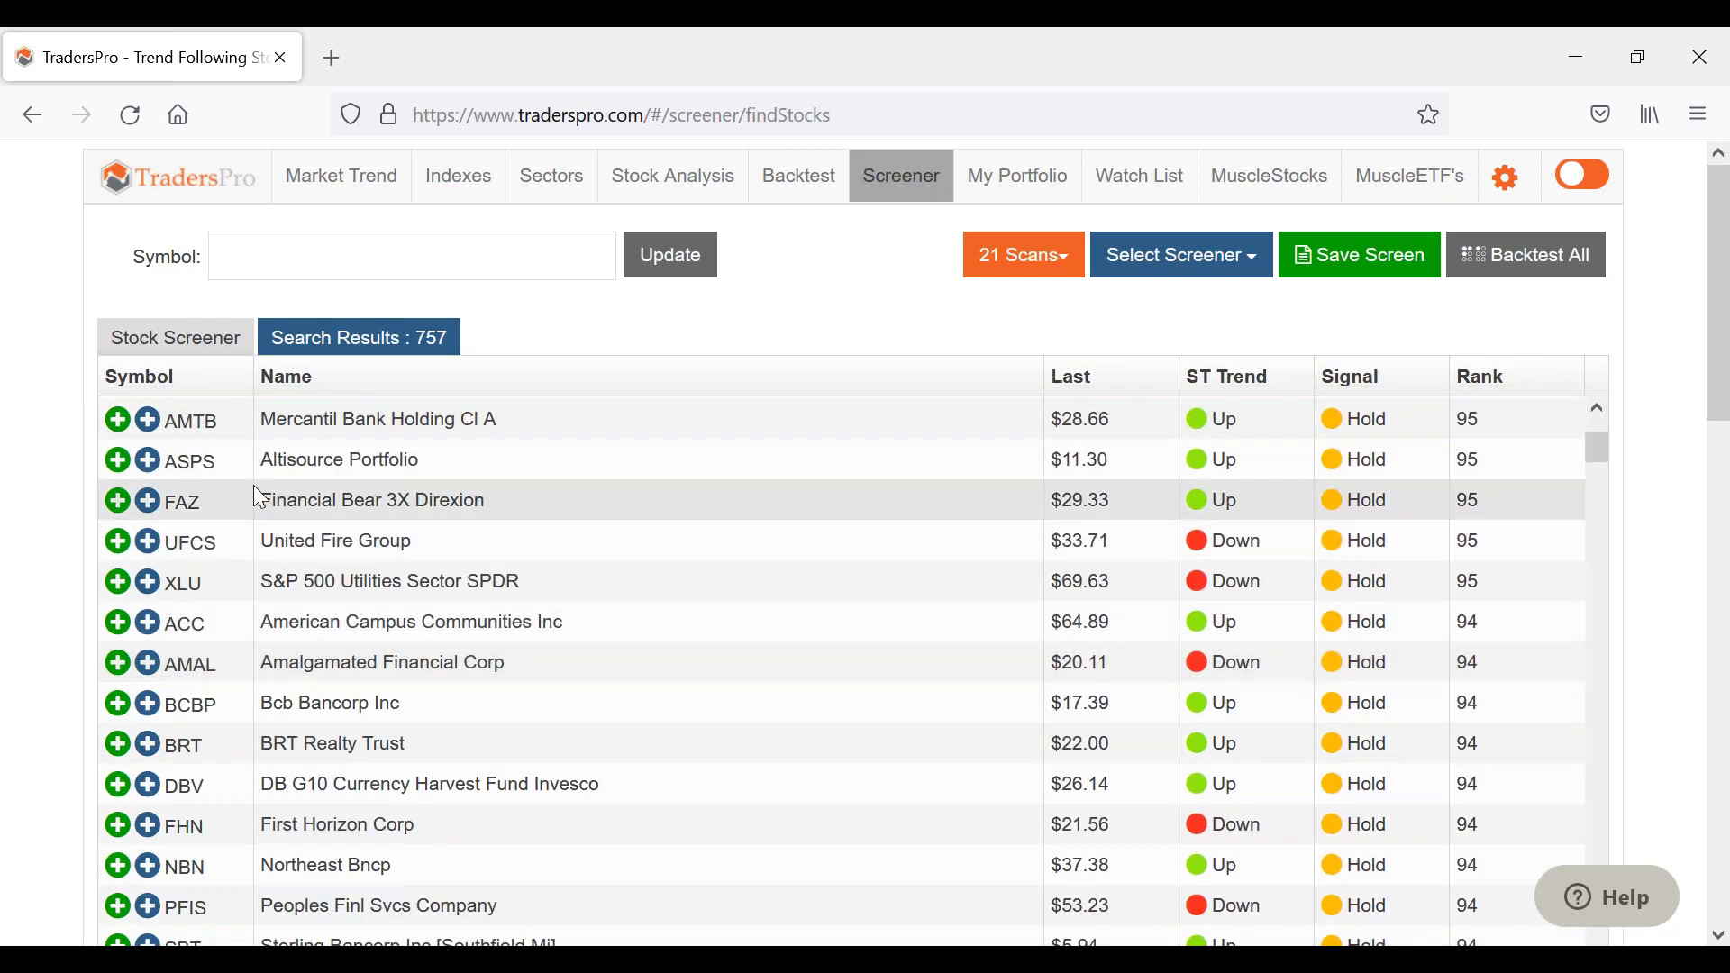
pyautogui.click(318, 623)
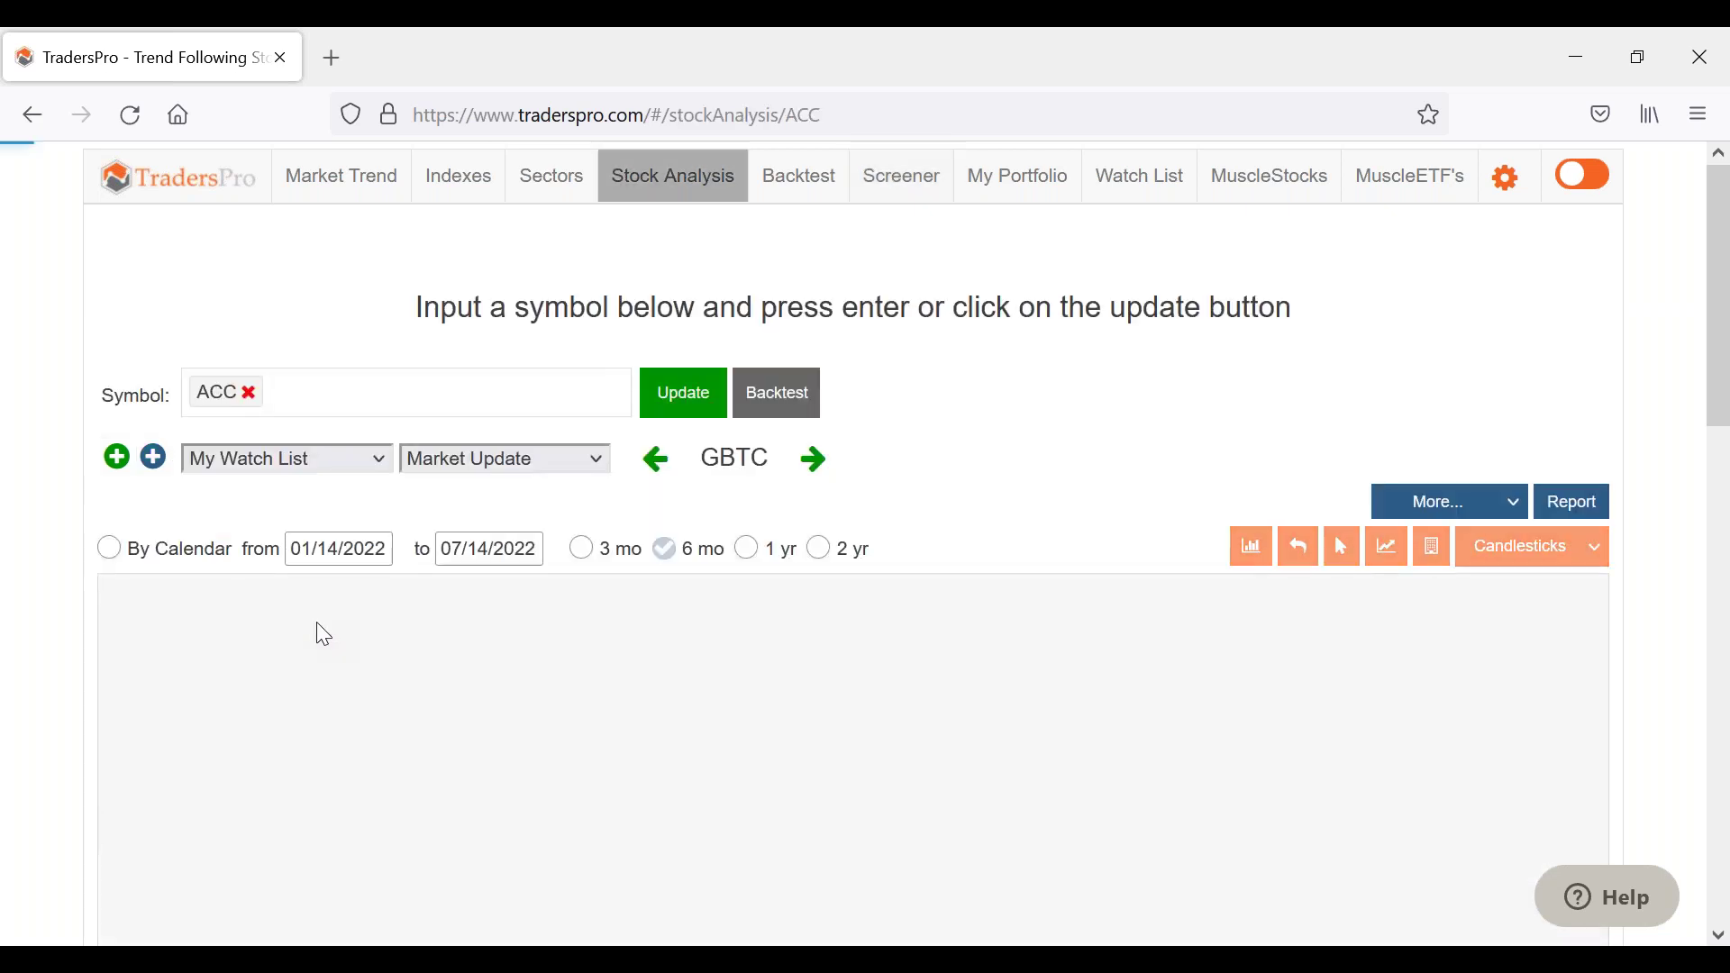
# Trace ACC's rise into April and draw an arrow along its flat range up to the latest price, and clear the annotations
pyautogui.scroll(-5, 1270, 463)
pyautogui.scroll(2, 1270, 463)
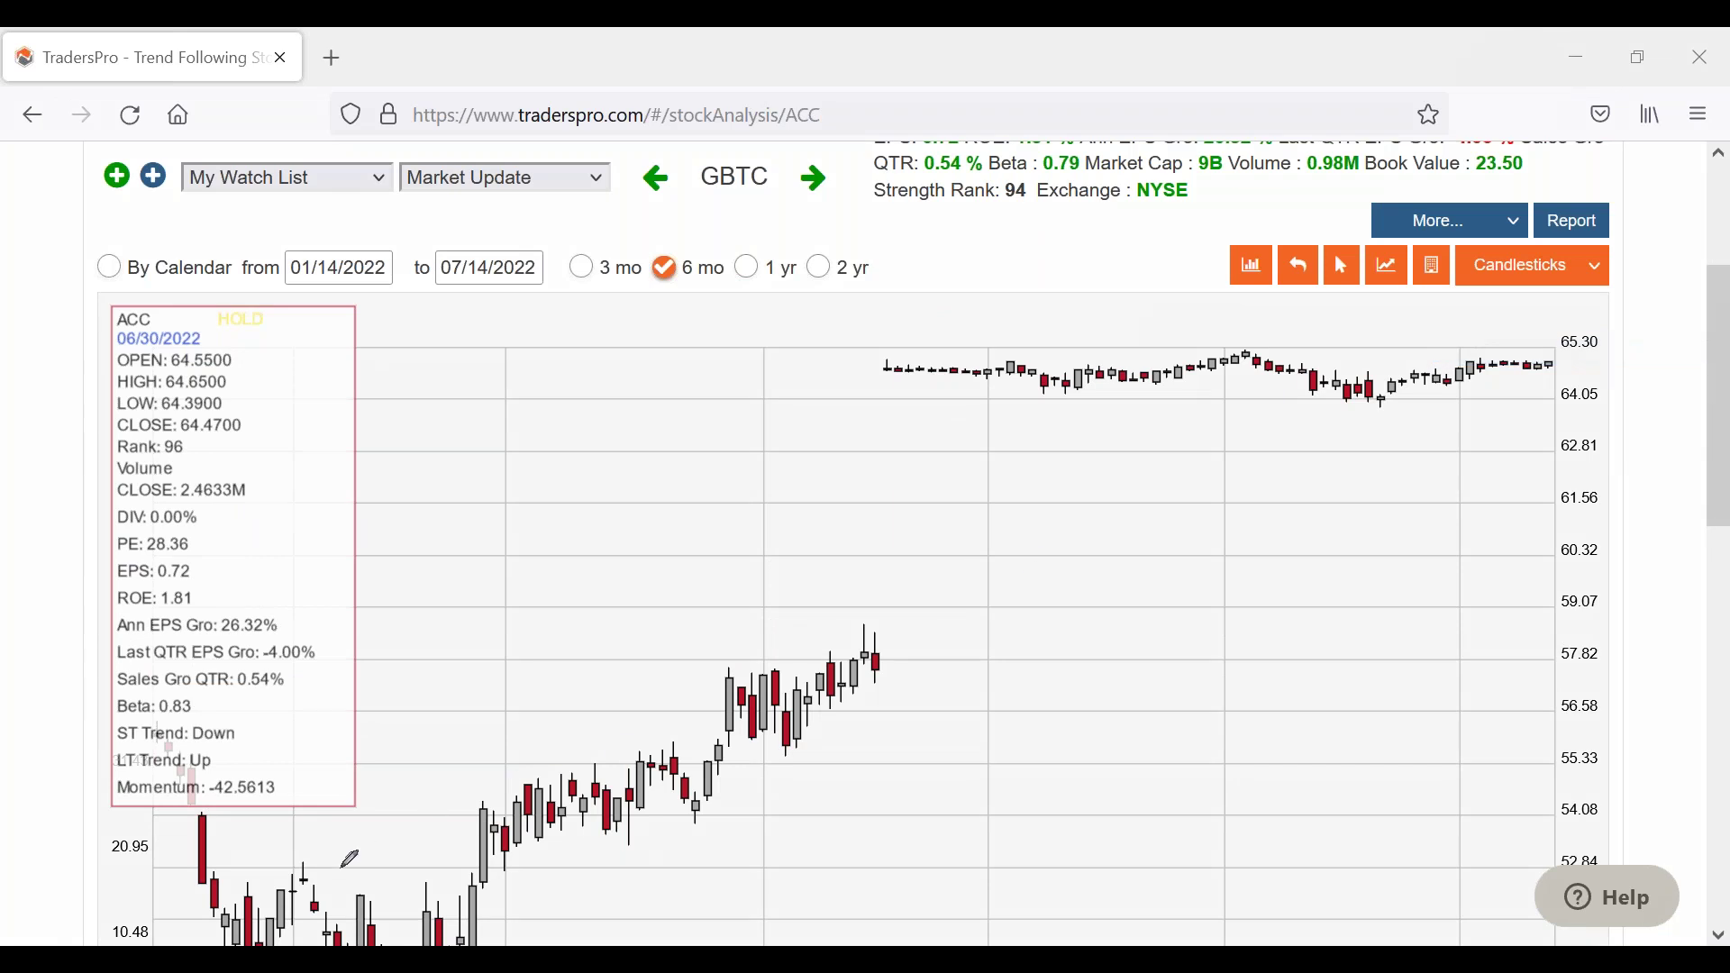
pyautogui.moveTo(395, 876); pyautogui.dragTo(848, 635)
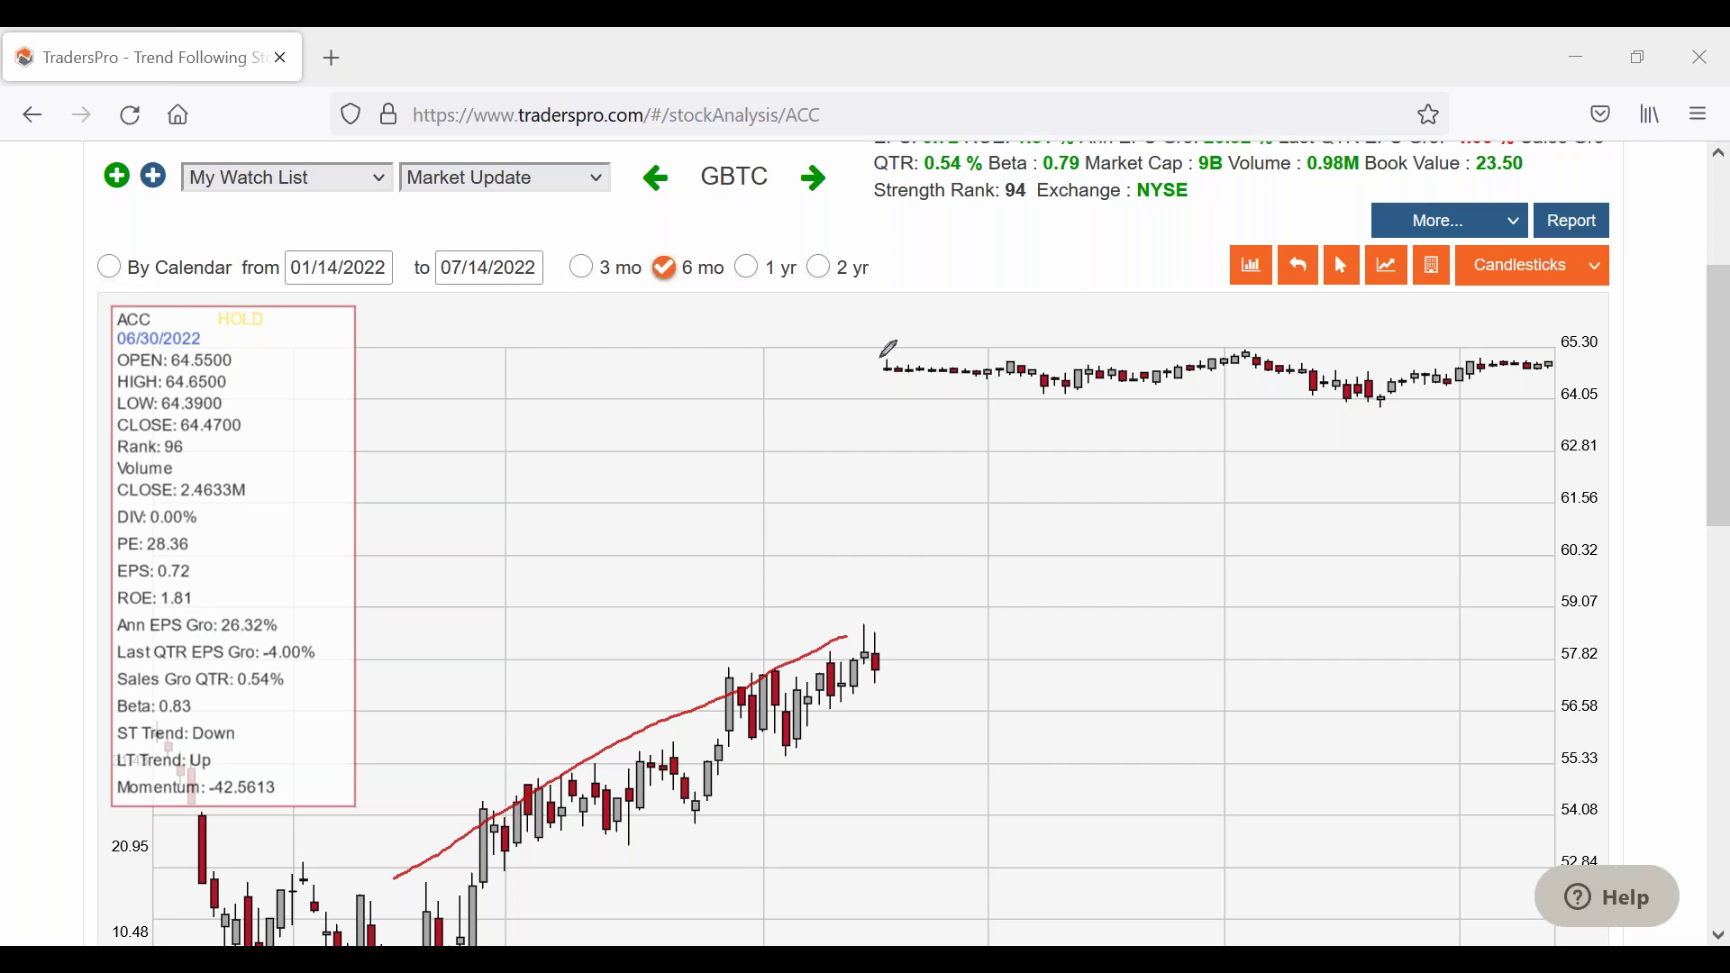
pyautogui.moveTo(881, 362)
pyautogui.mouseDown()
pyautogui.moveTo(1529, 357)
pyautogui.moveTo(1543, 392)
pyautogui.mouseUp()
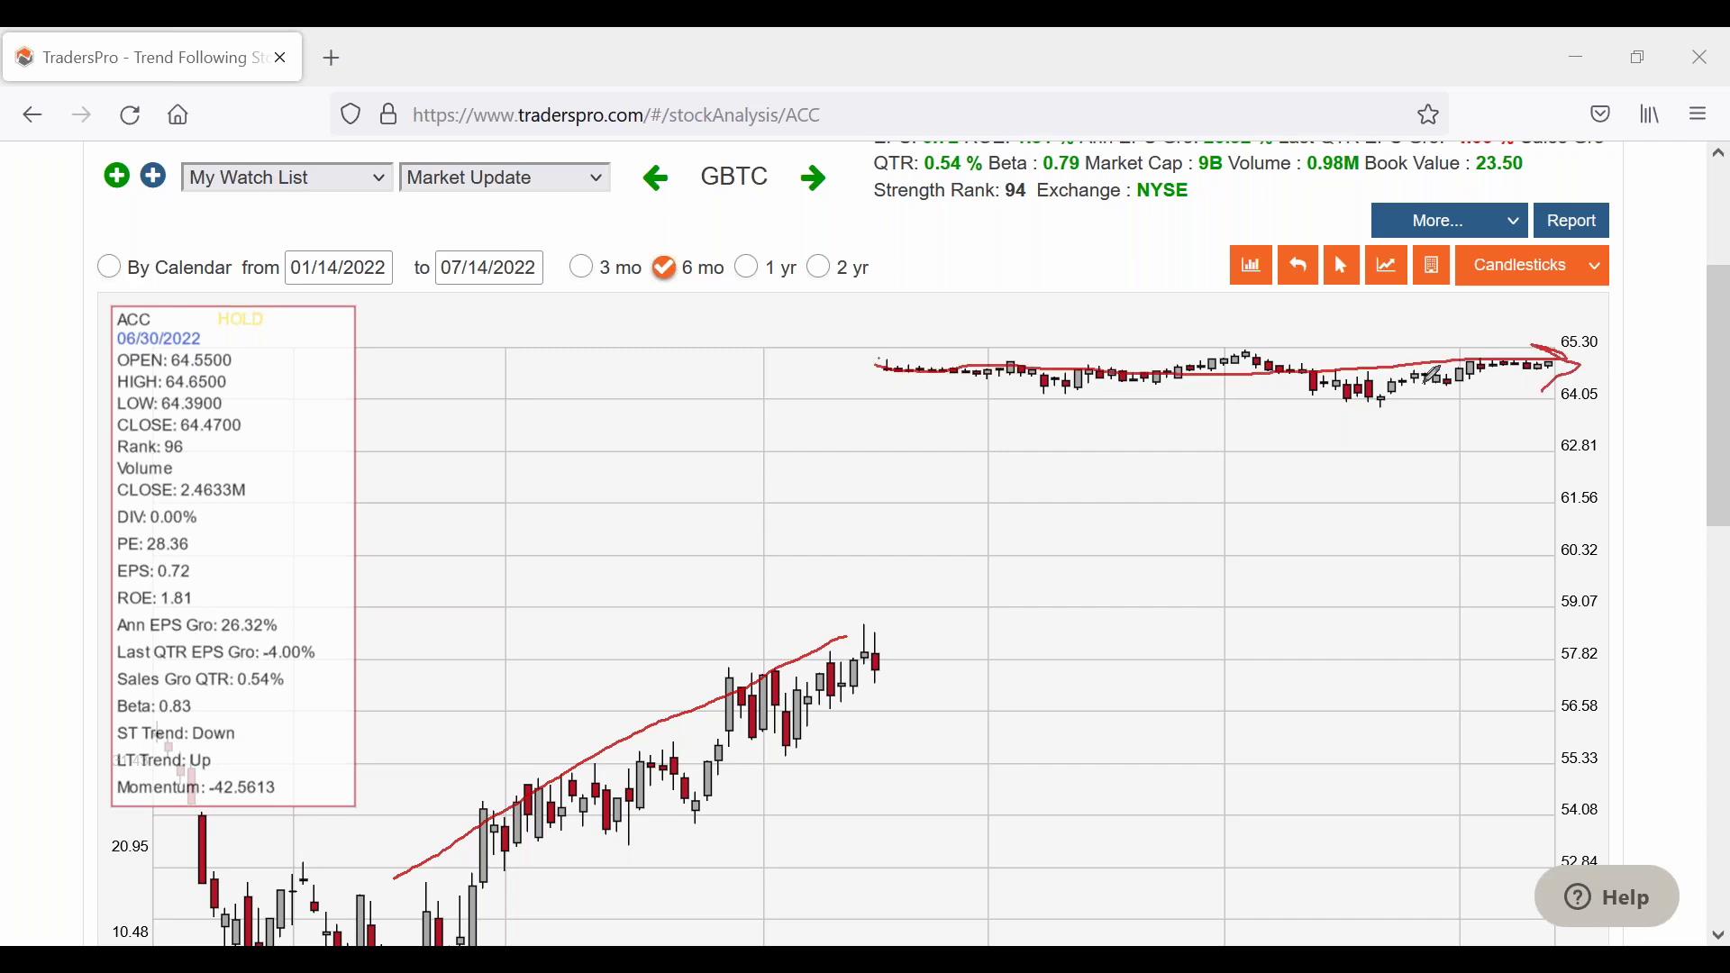
pyautogui.click(1456, 592)
# Write 64.50 beside ACC's latest candle, draw an arrow along the flat range towards it, and circle the price twice
pyautogui.moveTo(1587, 347)
pyautogui.mouseDown()
pyautogui.moveTo(1574, 361)
pyautogui.moveTo(1601, 356)
pyautogui.moveTo(1596, 375)
pyautogui.moveTo(1626, 351)
pyautogui.mouseUp()
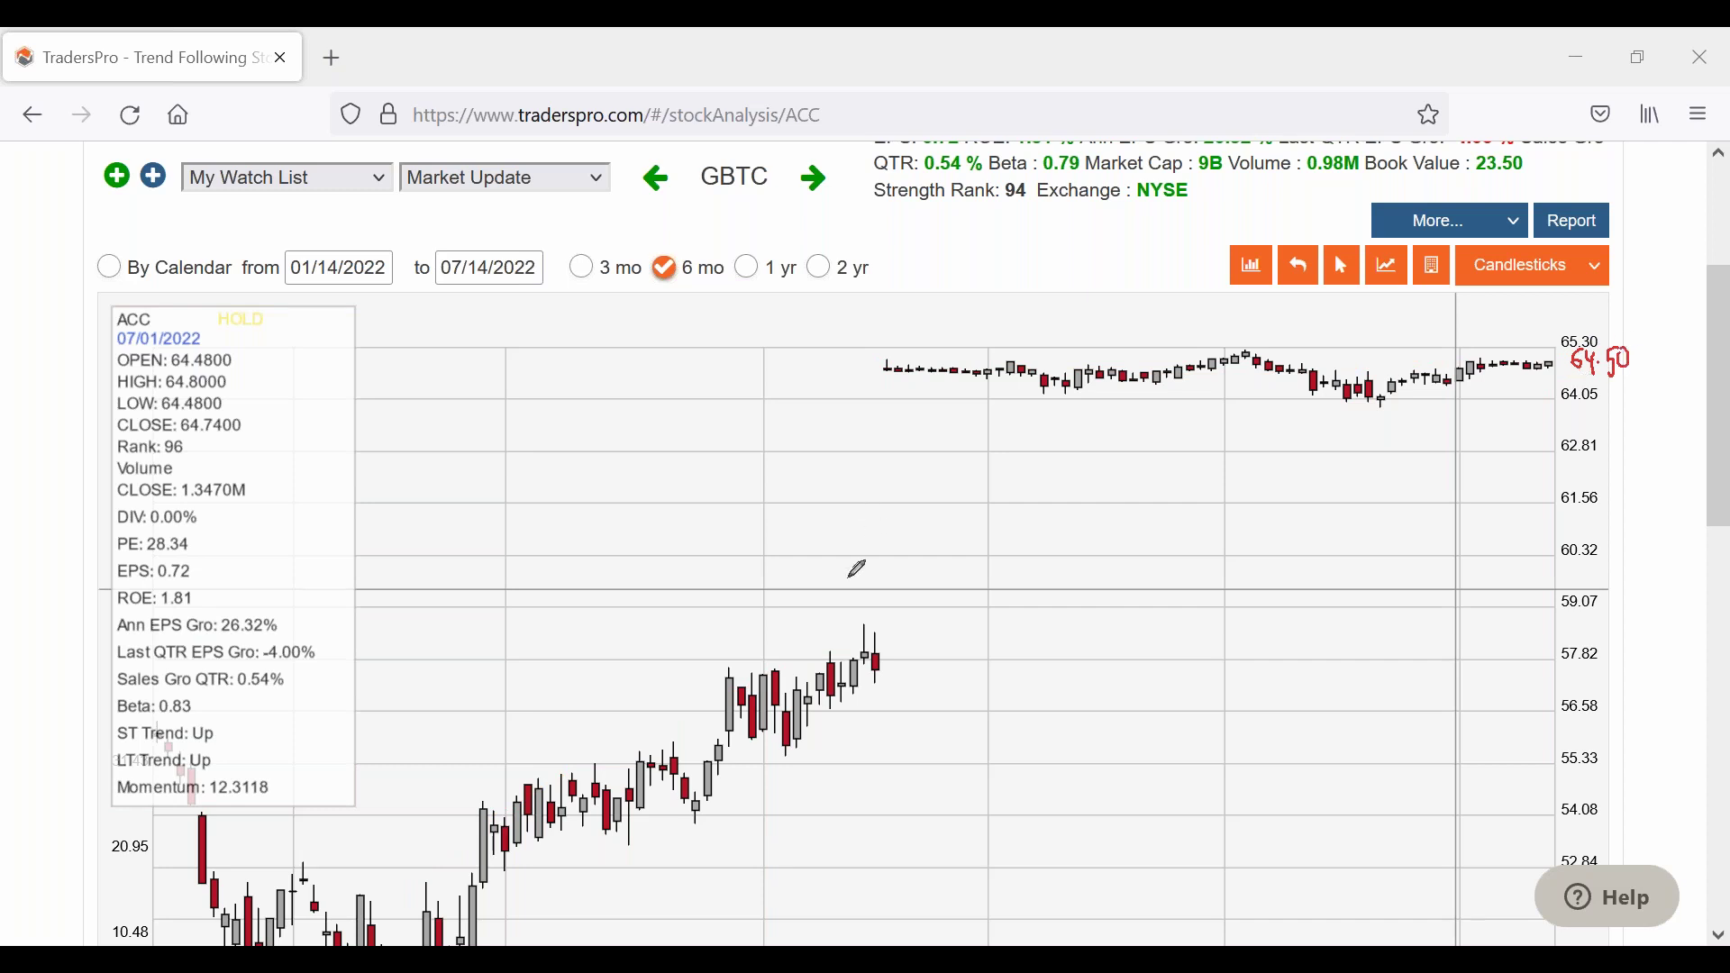
pyautogui.moveTo(888, 362); pyautogui.dragTo(871, 370)
pyautogui.moveTo(829, 376); pyautogui.dragTo(1543, 360)
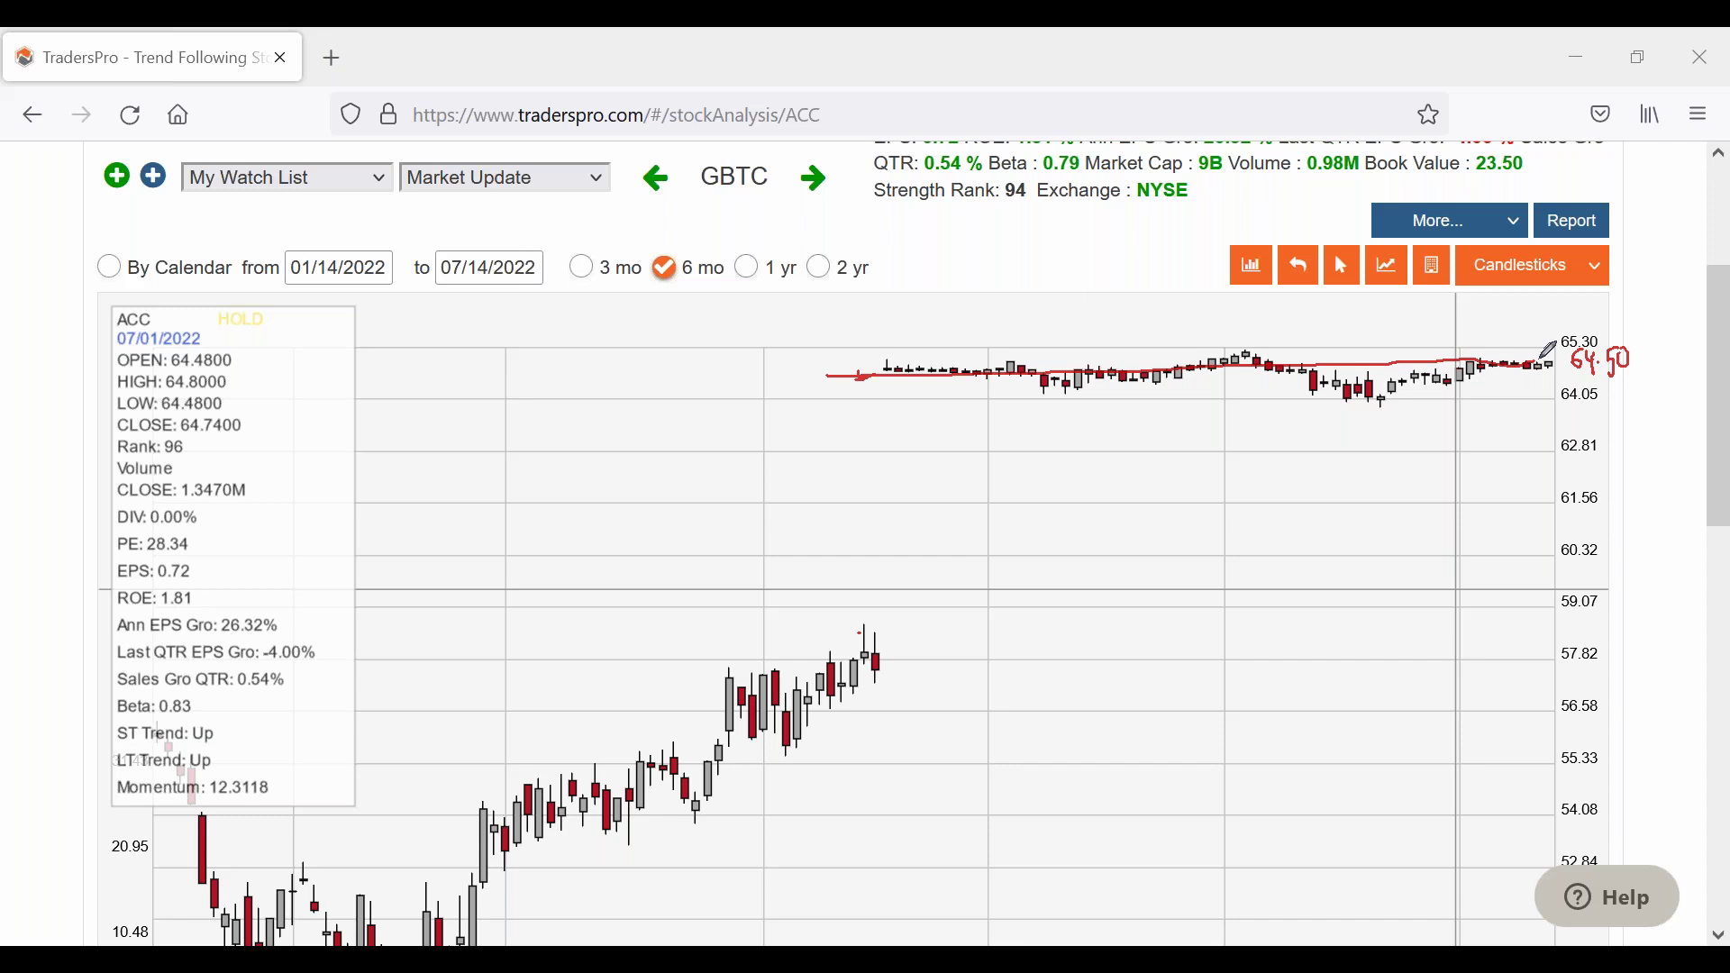
pyautogui.moveTo(1523, 354); pyautogui.dragTo(1526, 377)
pyautogui.moveTo(1572, 335)
pyautogui.mouseDown()
pyautogui.moveTo(1629, 325)
pyautogui.moveTo(1568, 330)
pyautogui.mouseUp()
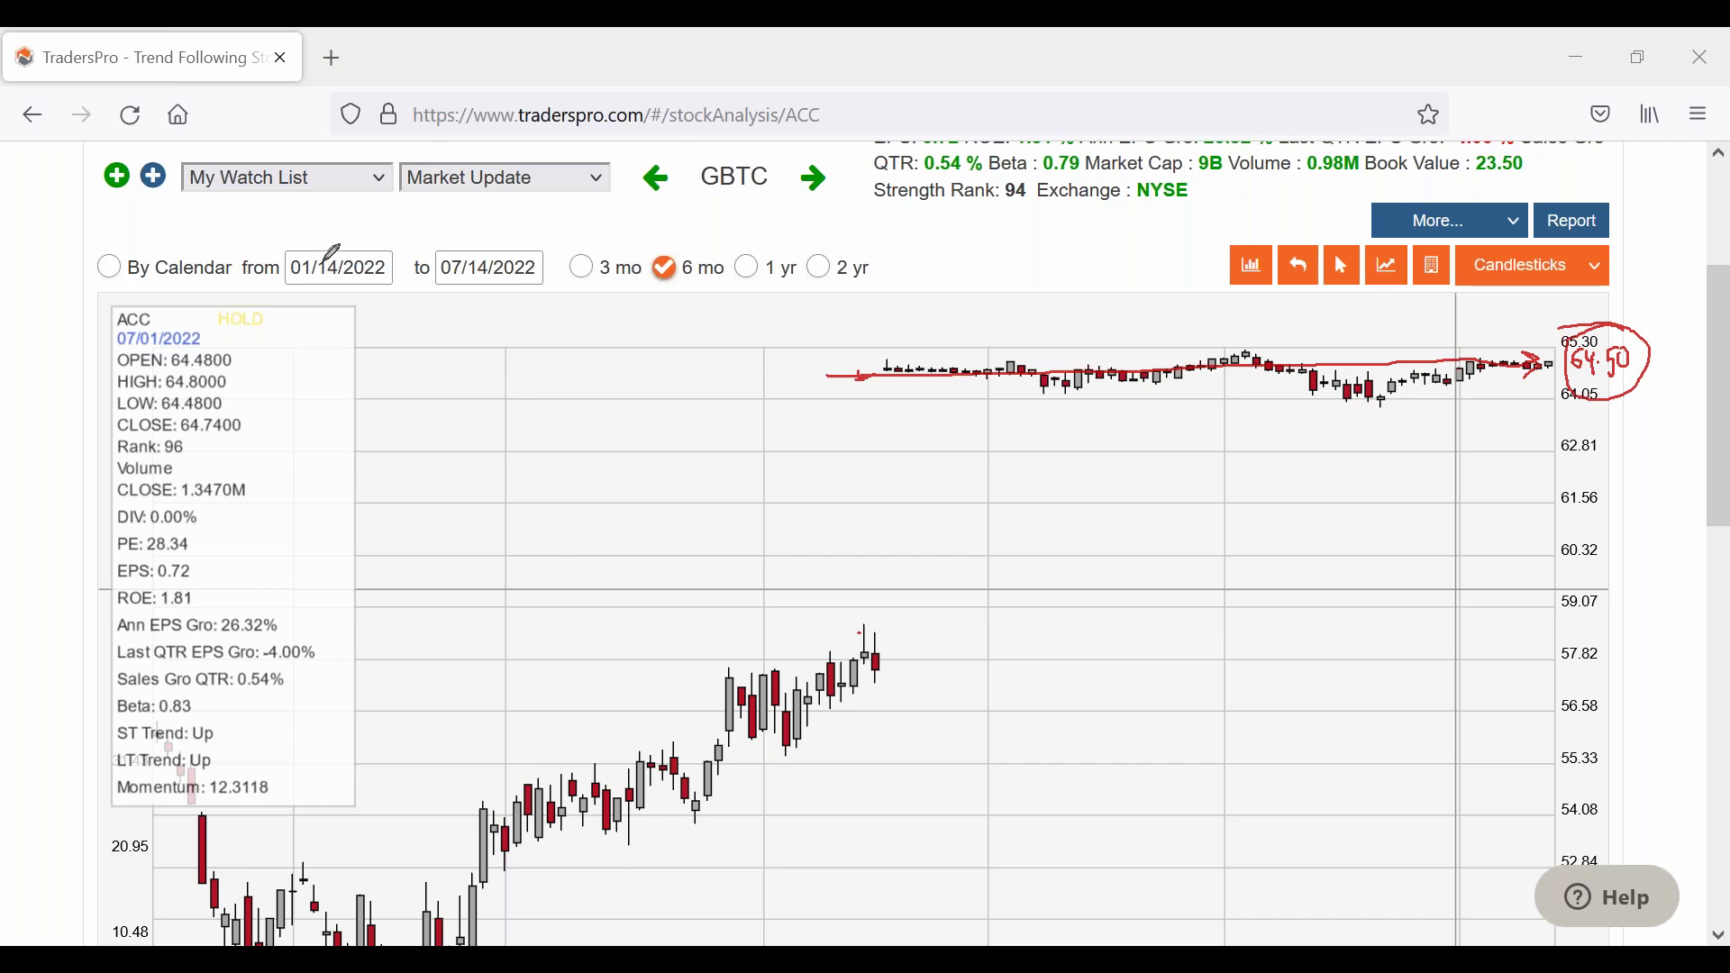
pyautogui.moveTo(1575, 321)
pyautogui.mouseDown()
pyautogui.moveTo(1554, 356)
pyautogui.moveTo(1577, 322)
pyautogui.mouseUp()
# Draw an arrow up ACC's April price gap, retrace it, loop around the flat range, and clear the annotations
pyautogui.moveTo(867, 630)
pyautogui.mouseDown()
pyautogui.moveTo(874, 365)
pyautogui.moveTo(893, 410)
pyautogui.mouseUp()
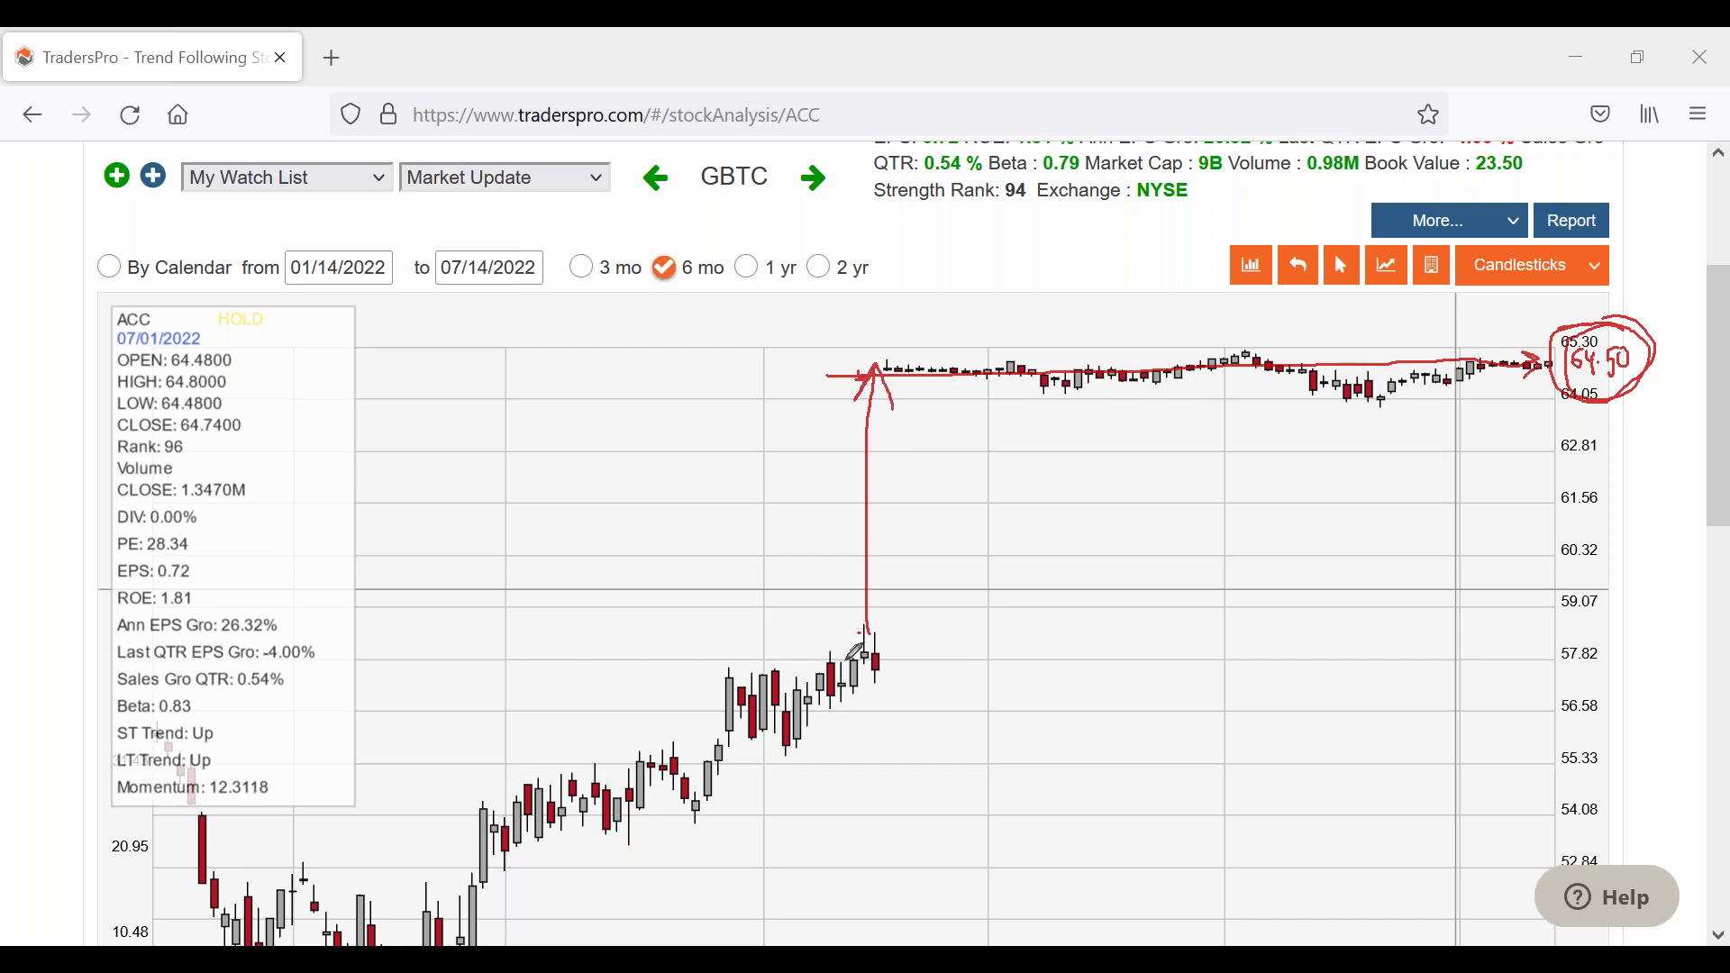
pyautogui.moveTo(865, 635); pyautogui.dragTo(880, 469)
pyautogui.moveTo(1510, 335)
pyautogui.mouseDown()
pyautogui.moveTo(894, 395)
pyautogui.moveTo(1548, 379)
pyautogui.moveTo(1327, 299)
pyautogui.mouseUp()
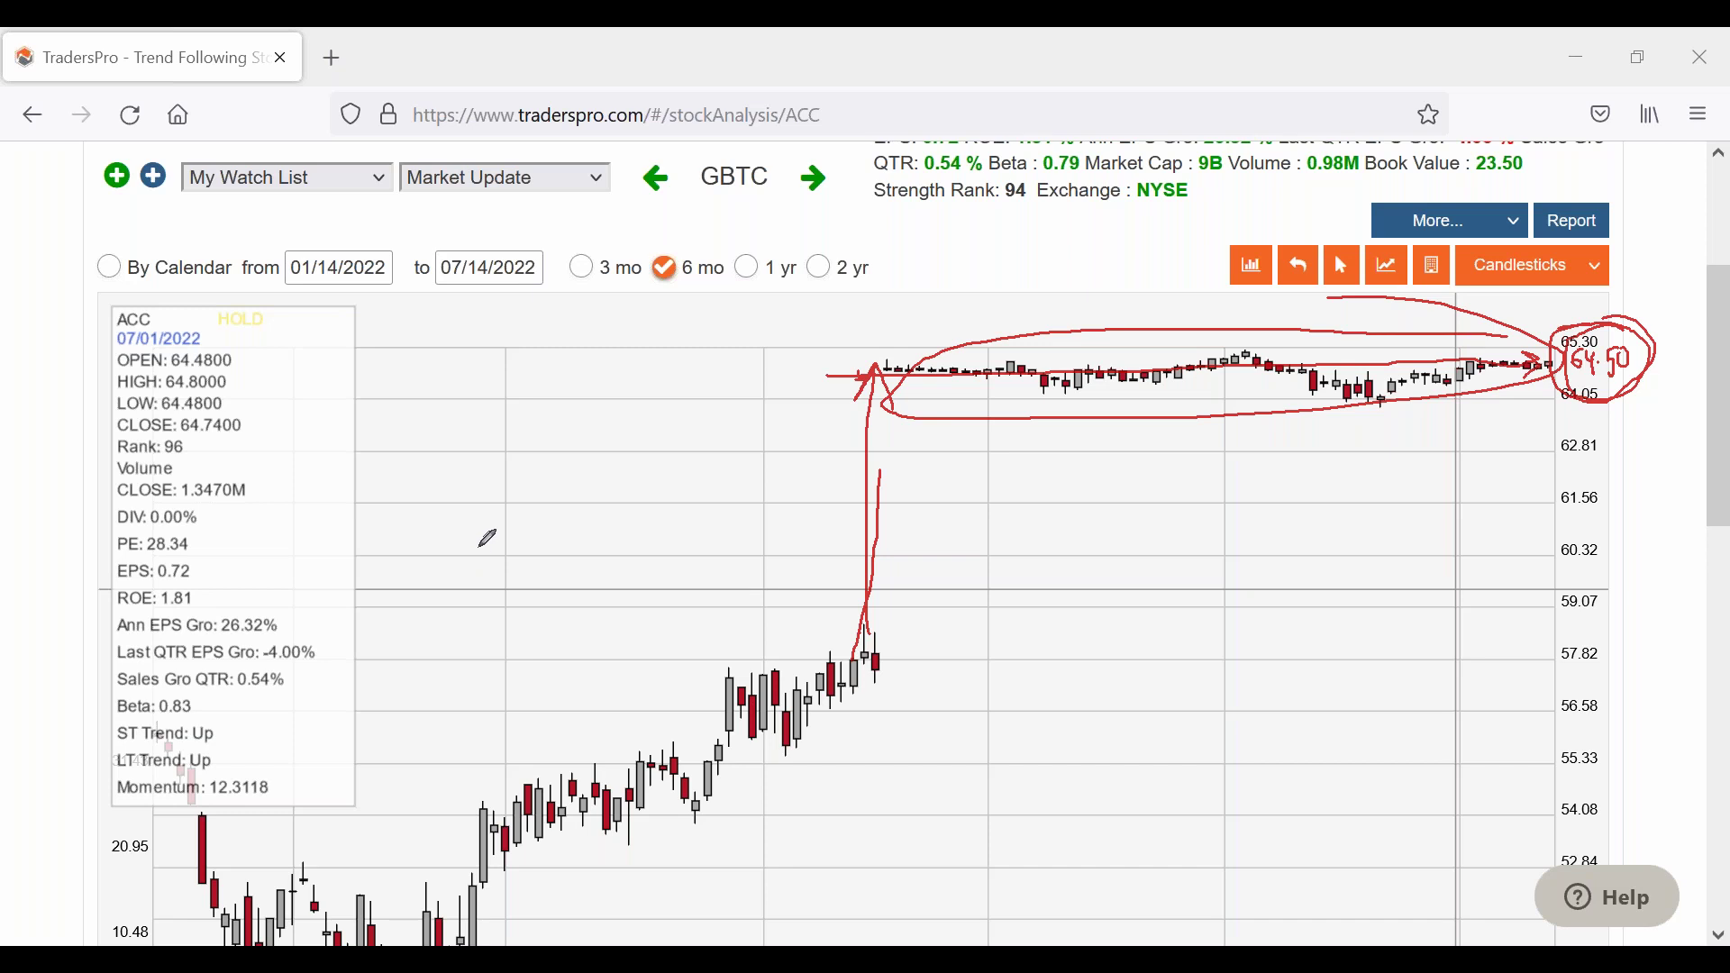
pyautogui.click(536, 778)
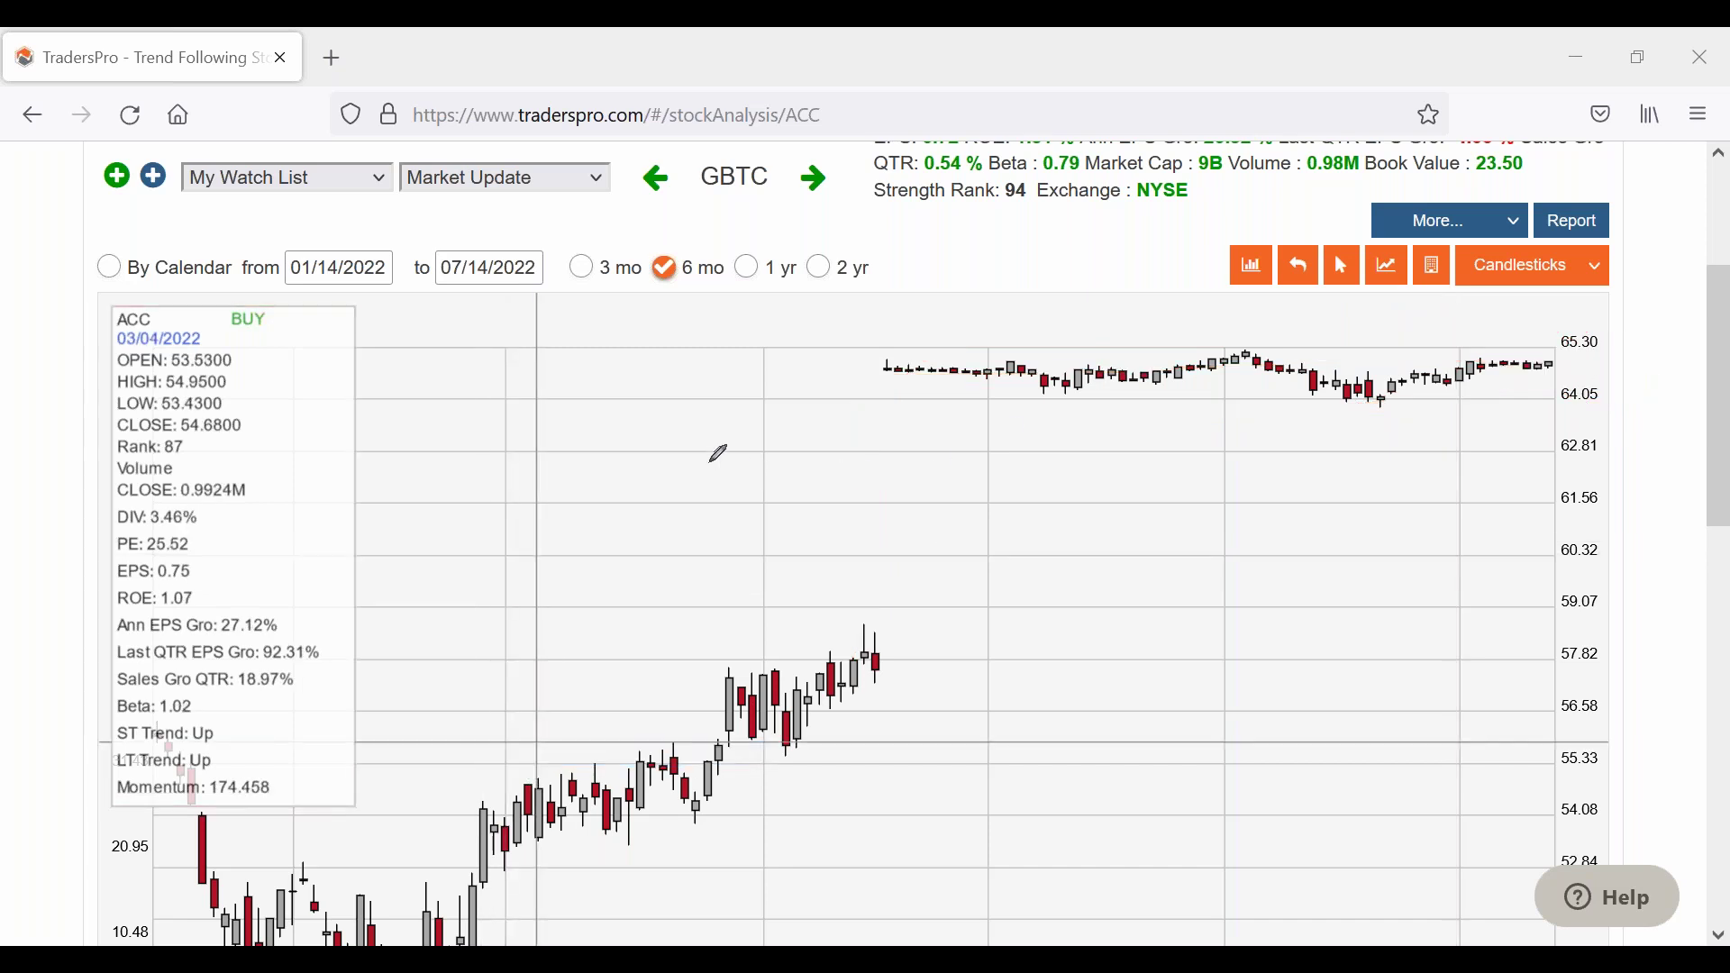
# List the Consumer Staples sector's Hold-signal stocks from the sector scan and open the analysis of Coca-Cola Company (KO)
pyautogui.click(748, 506)
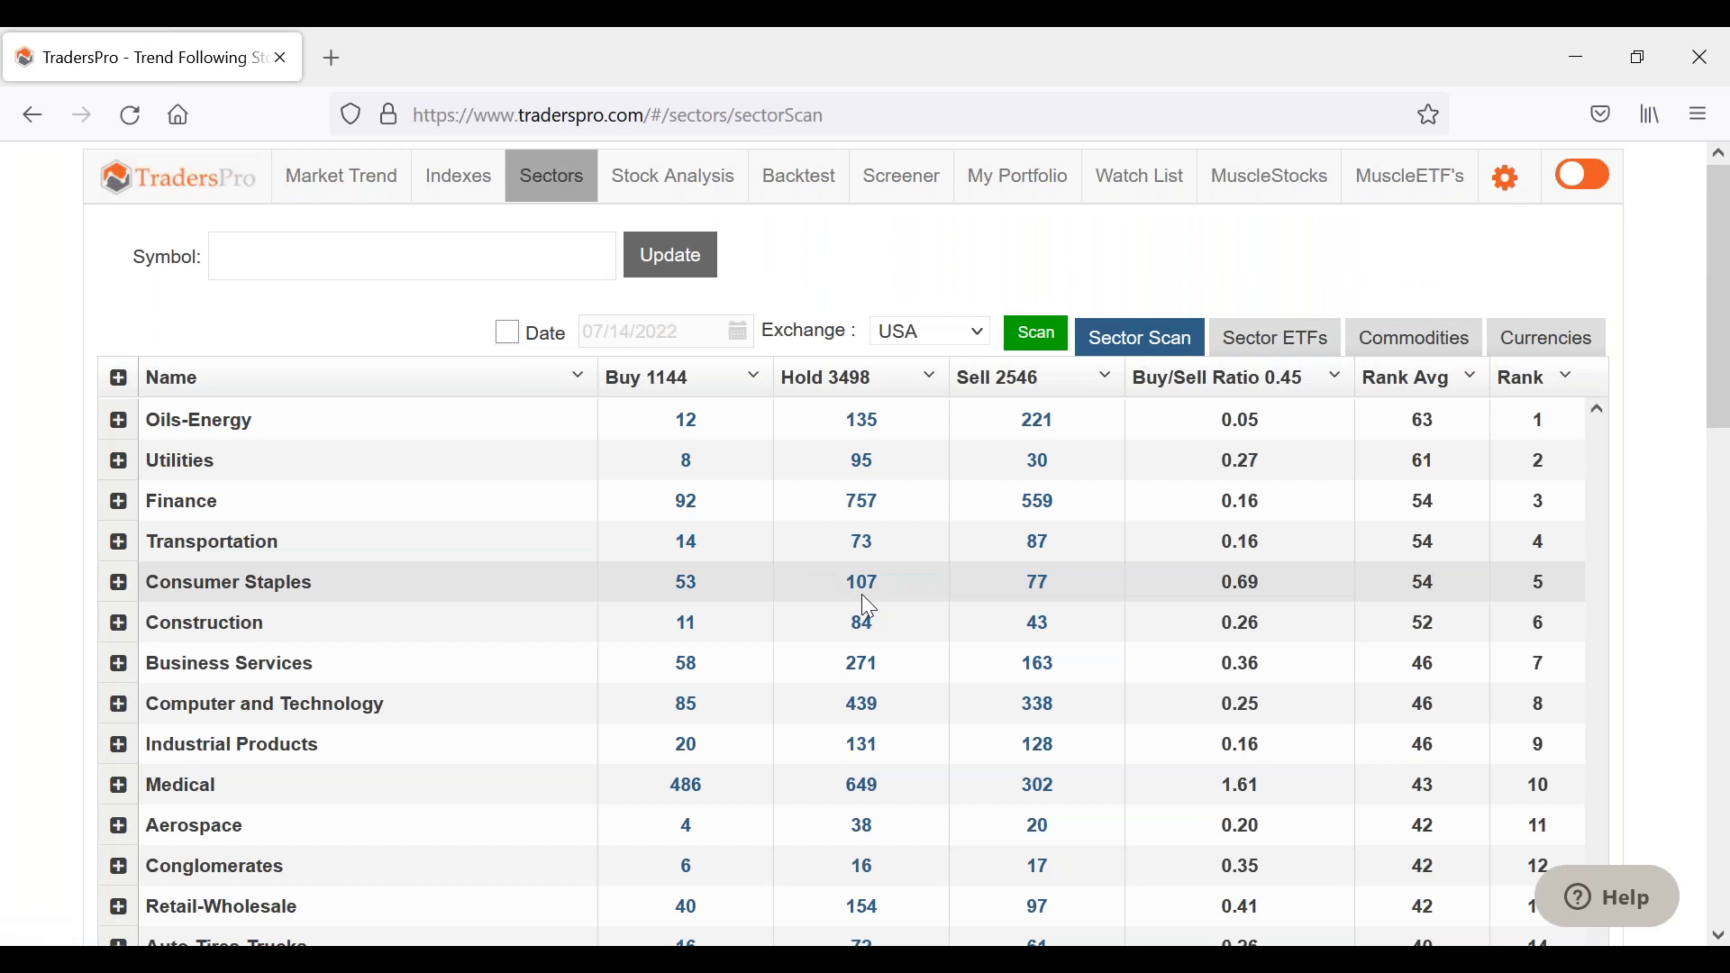
pyautogui.click(865, 594)
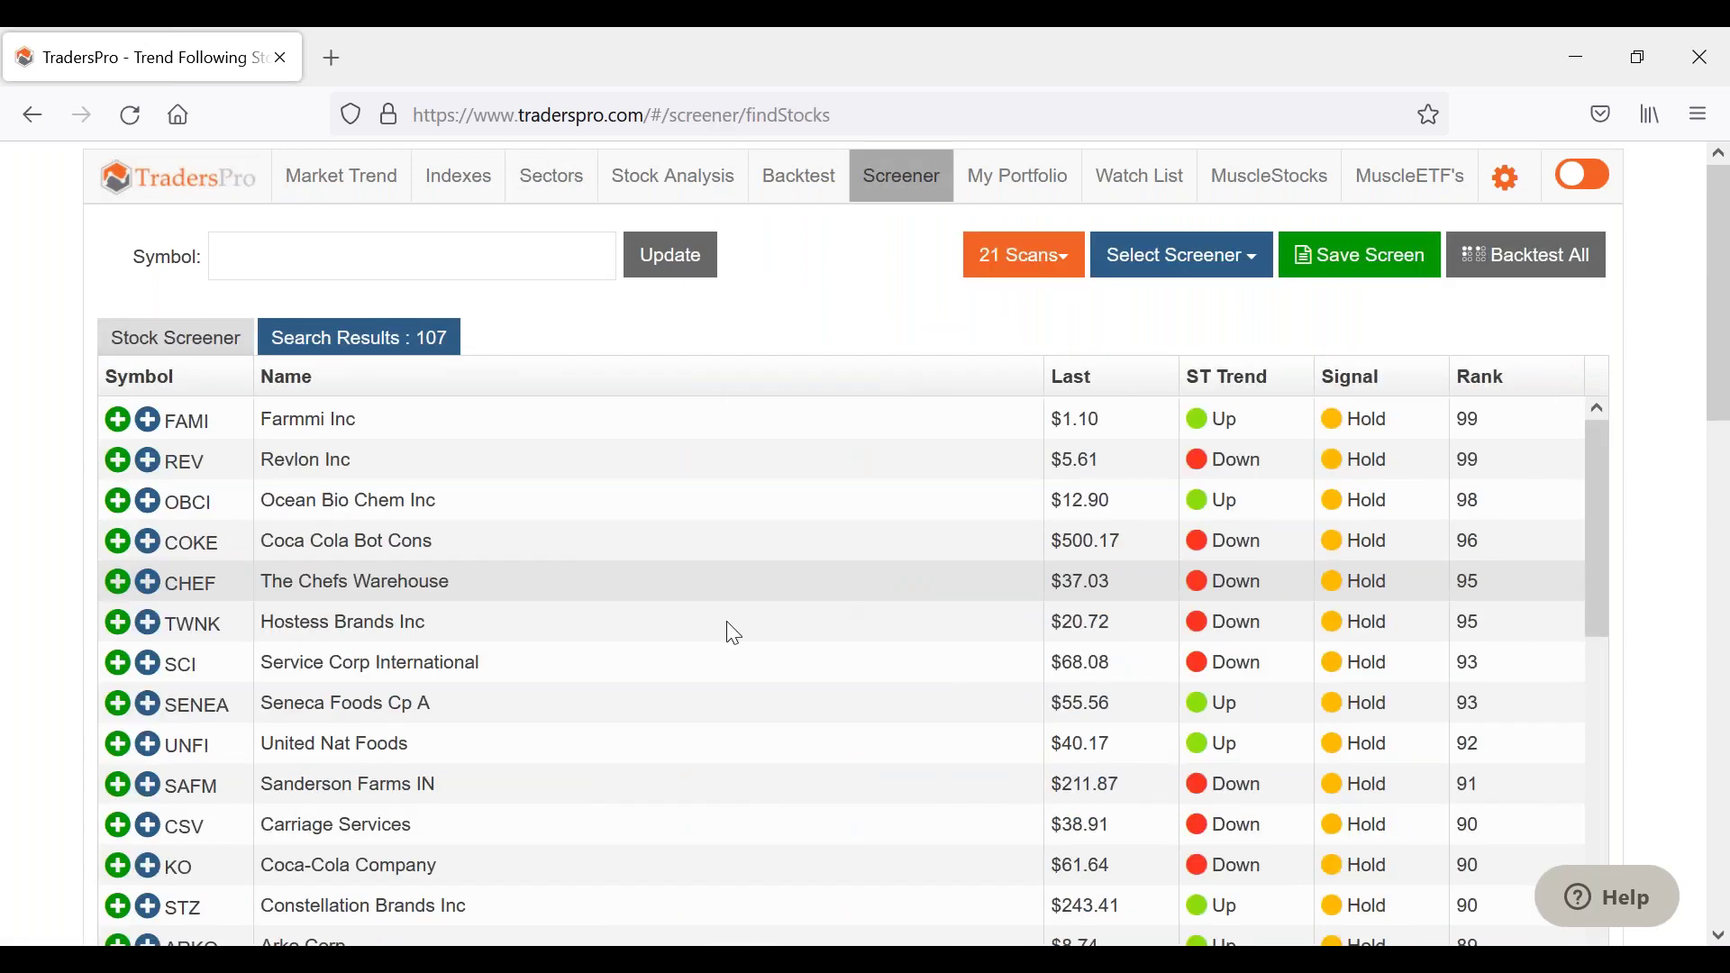
pyautogui.click(360, 867)
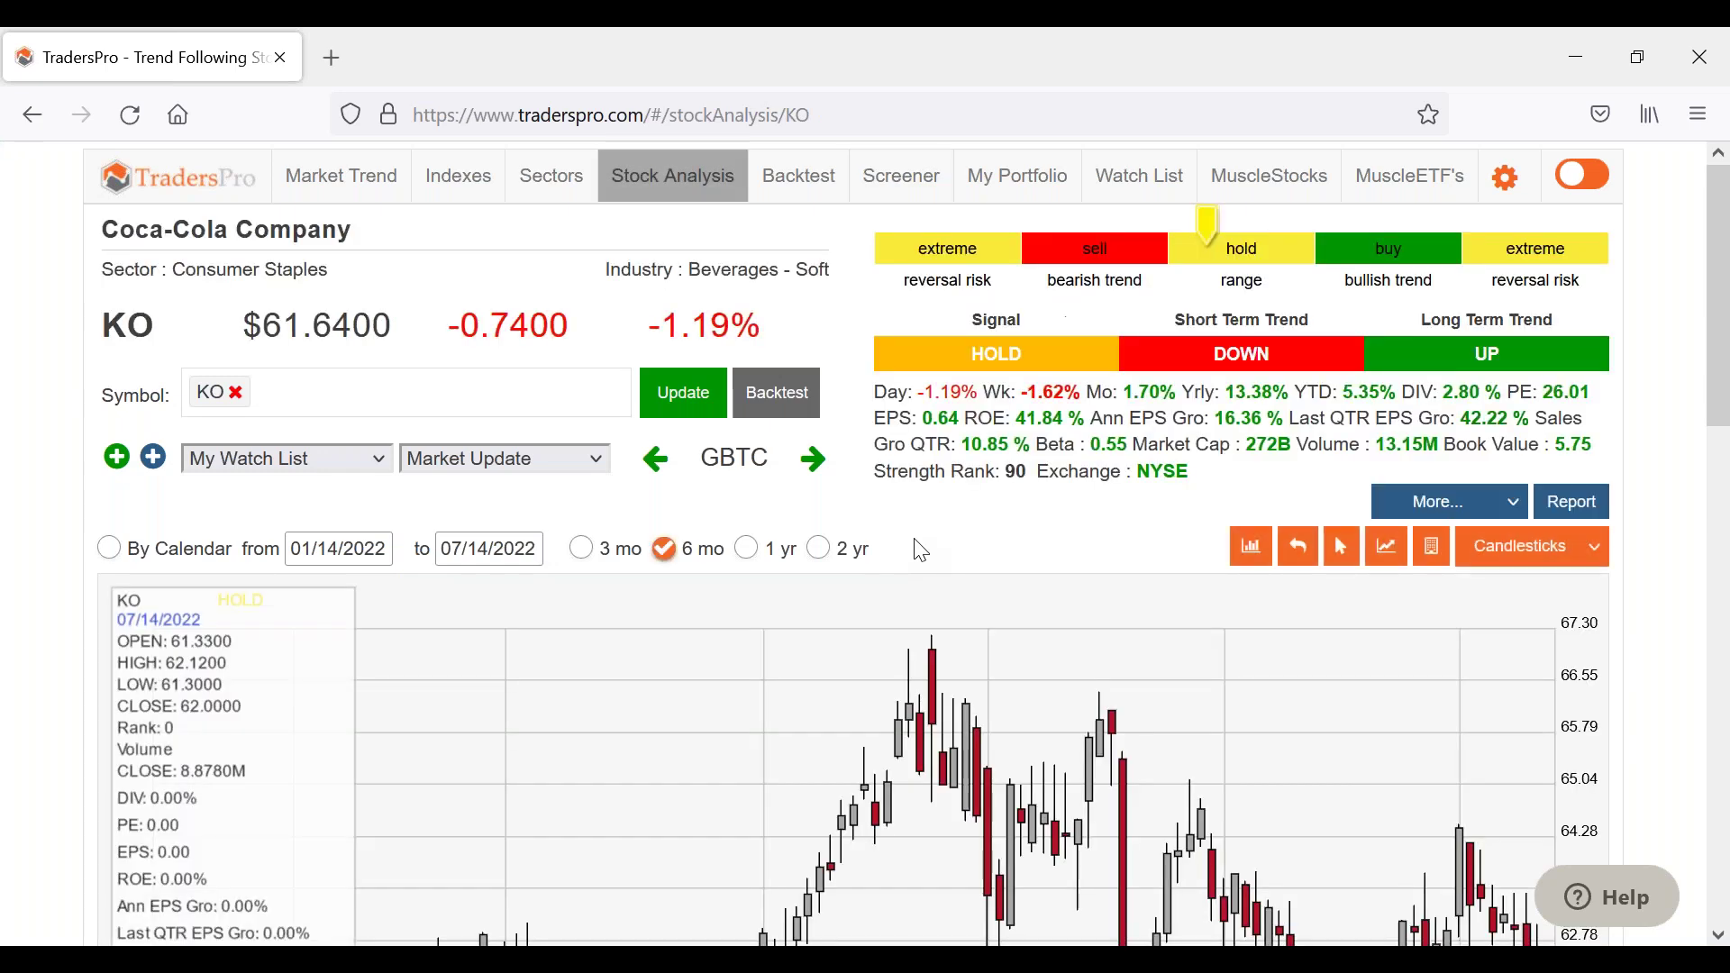
# Trace KO's price swings from the March low through the April high and June low to July, and circle the latest candle
pyautogui.scroll(-2, 915, 540)
pyautogui.scroll(-3, 929, 534)
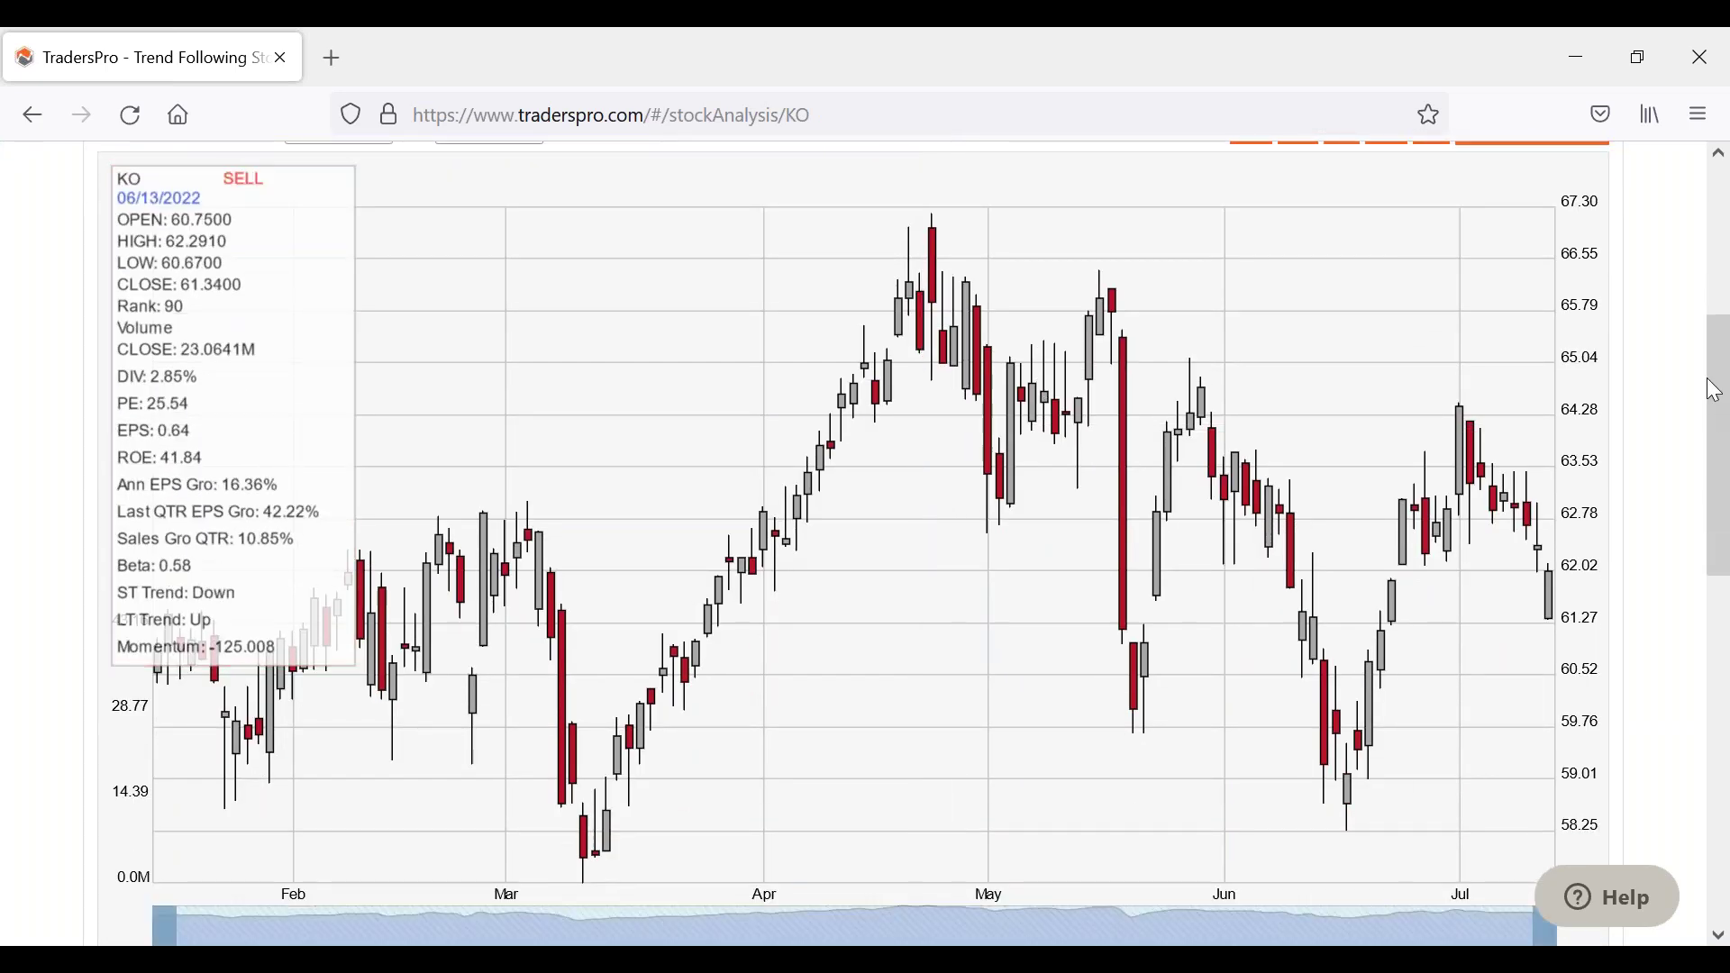
pyautogui.moveTo(579, 854)
pyautogui.mouseDown()
pyautogui.moveTo(944, 268)
pyautogui.moveTo(960, 351)
pyautogui.mouseUp()
pyautogui.moveTo(1021, 490)
pyautogui.mouseDown()
pyautogui.moveTo(1248, 527)
pyautogui.moveTo(1326, 685)
pyautogui.moveTo(1352, 797)
pyautogui.moveTo(1444, 423)
pyautogui.moveTo(1491, 538)
pyautogui.moveTo(1534, 497)
pyautogui.moveTo(1568, 621)
pyautogui.moveTo(1573, 568)
pyautogui.moveTo(1543, 590)
pyautogui.mouseUp()
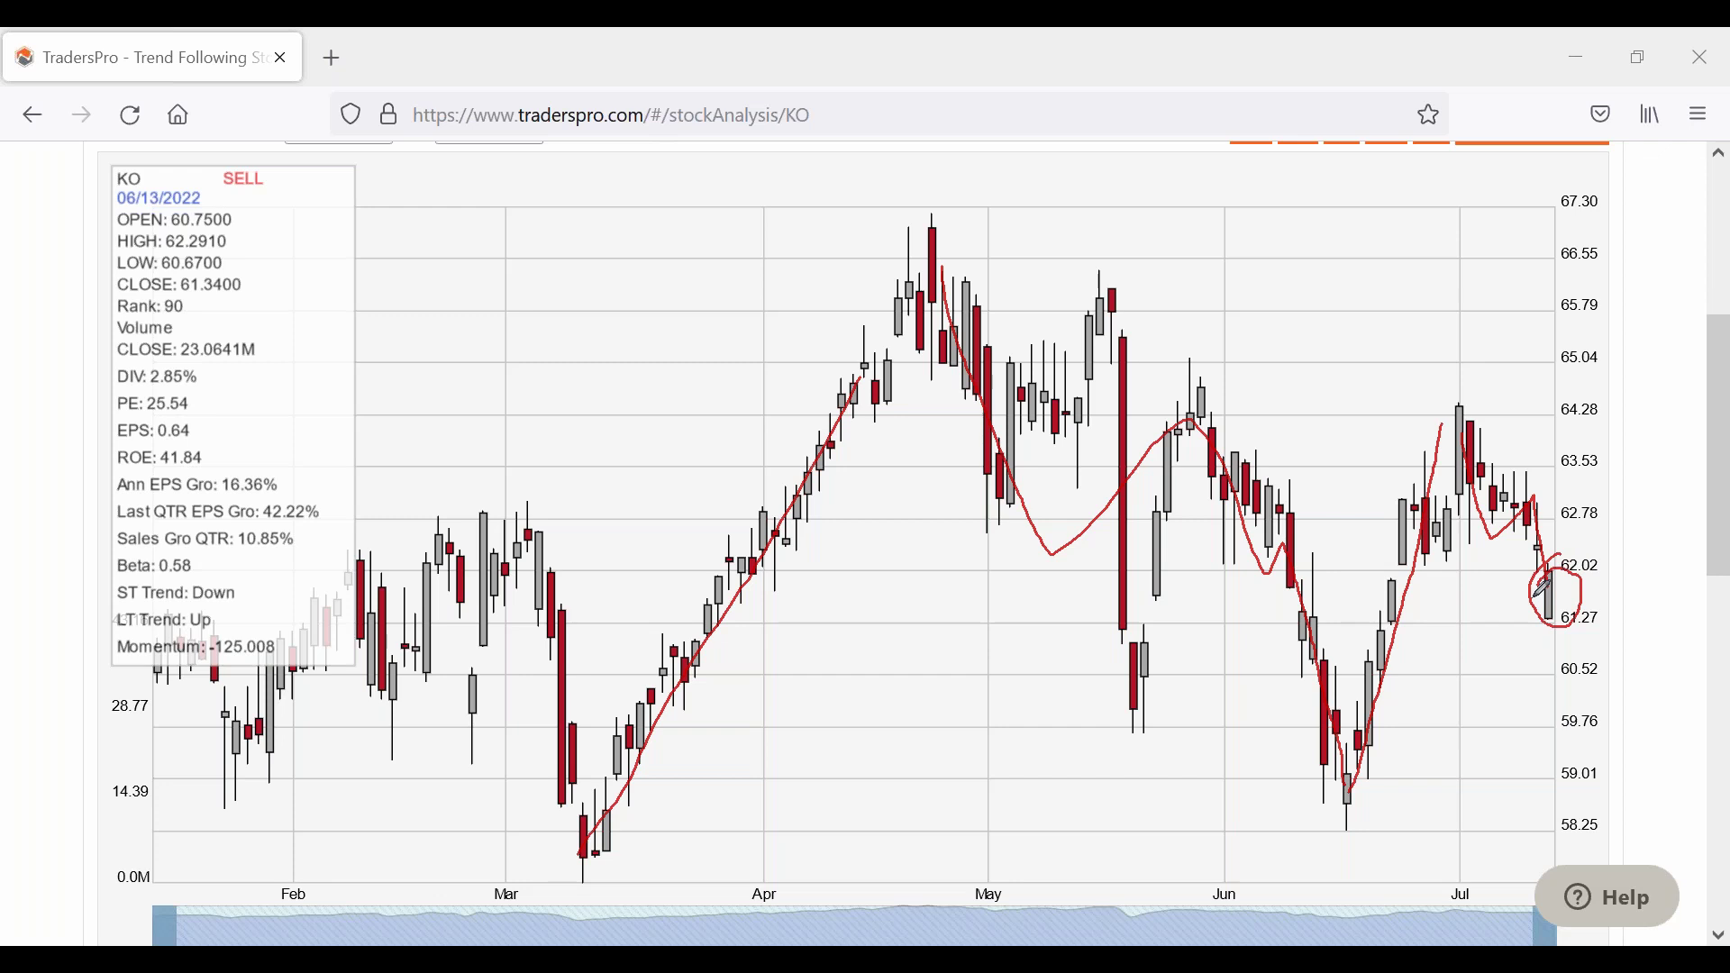
# Clear the annotations from KO's chart and colour its candles by Signals
pyautogui.press('Escape')
pyautogui.scroll(3, 1371, 403)
pyautogui.click(1572, 408)
pyautogui.click(1515, 445)
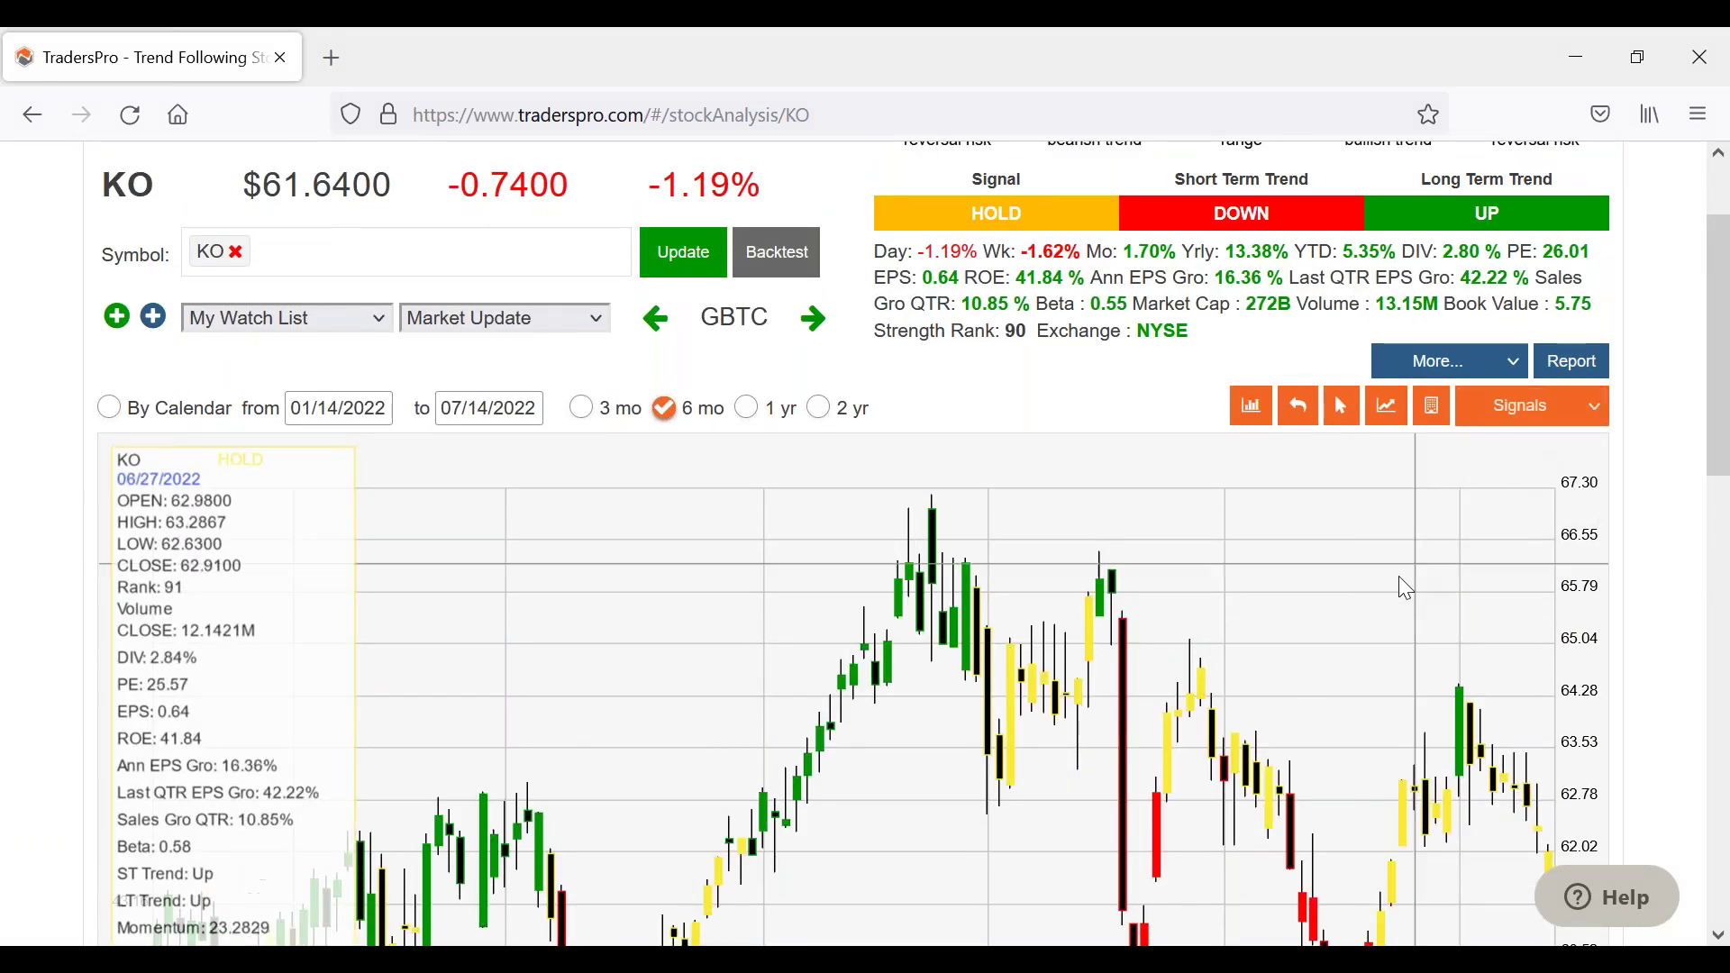
# Draw an upward arrow from KO's latest candle to about 63.53 and circle its tip
pyautogui.scroll(-3, 1387, 540)
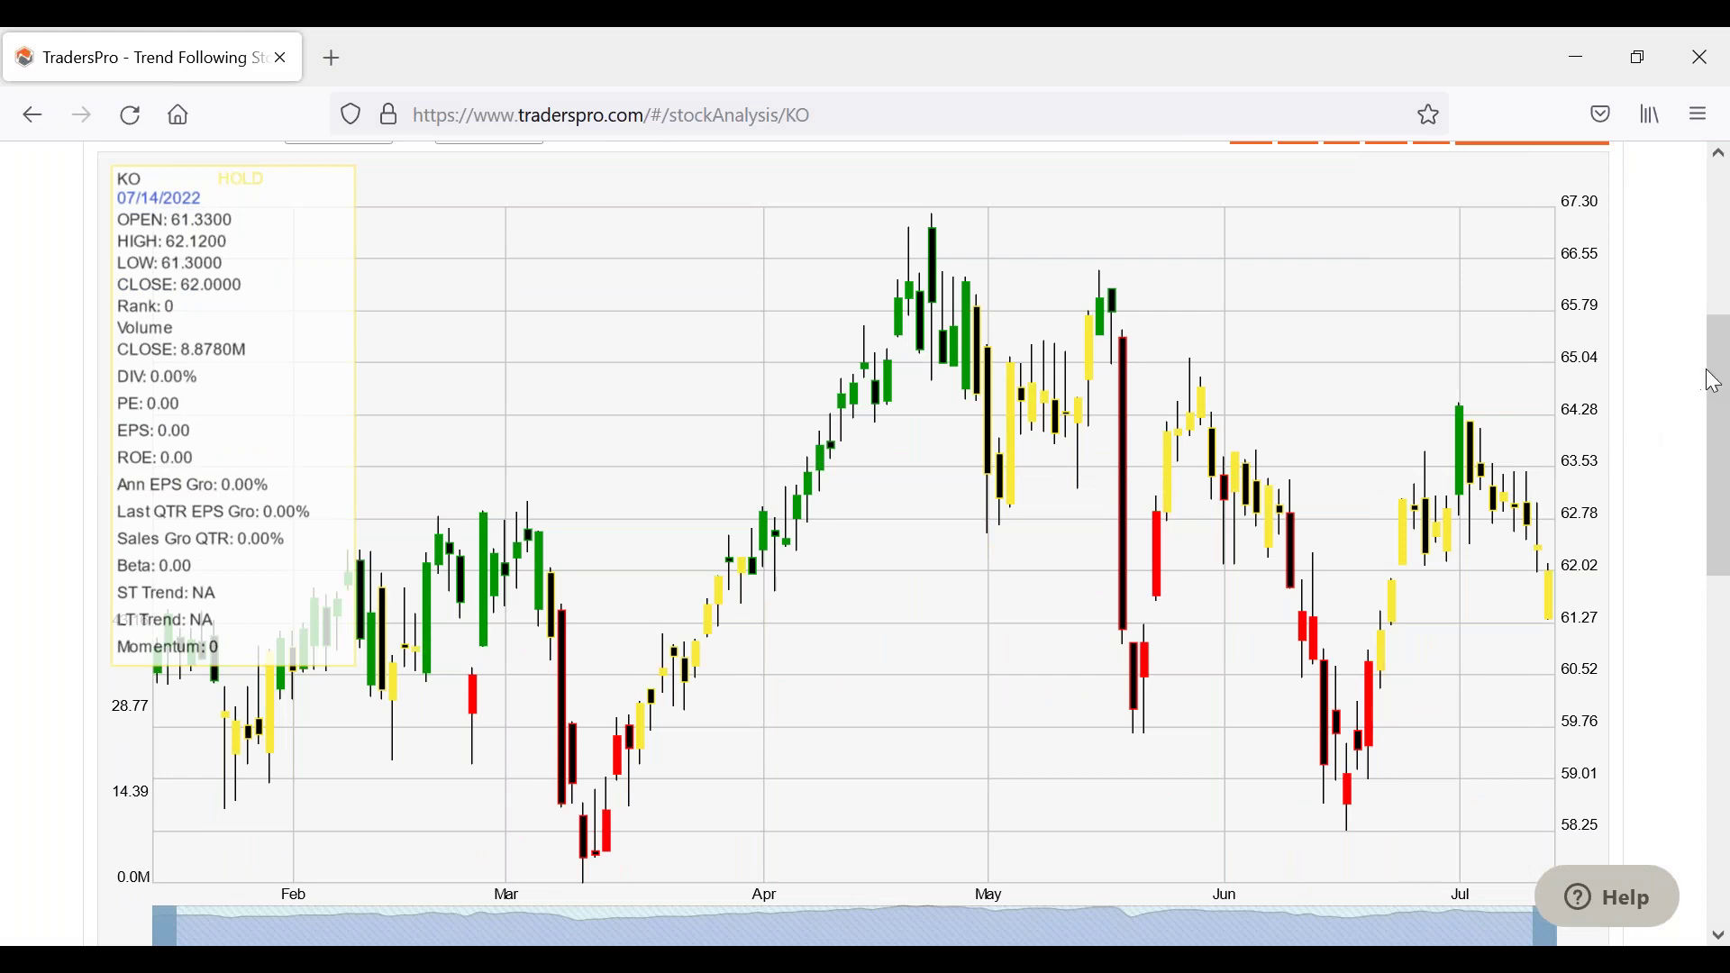
pyautogui.moveTo(1569, 562)
pyautogui.mouseDown()
pyautogui.moveTo(1552, 431)
pyautogui.moveTo(1577, 448)
pyautogui.moveTo(1570, 470)
pyautogui.mouseUp()
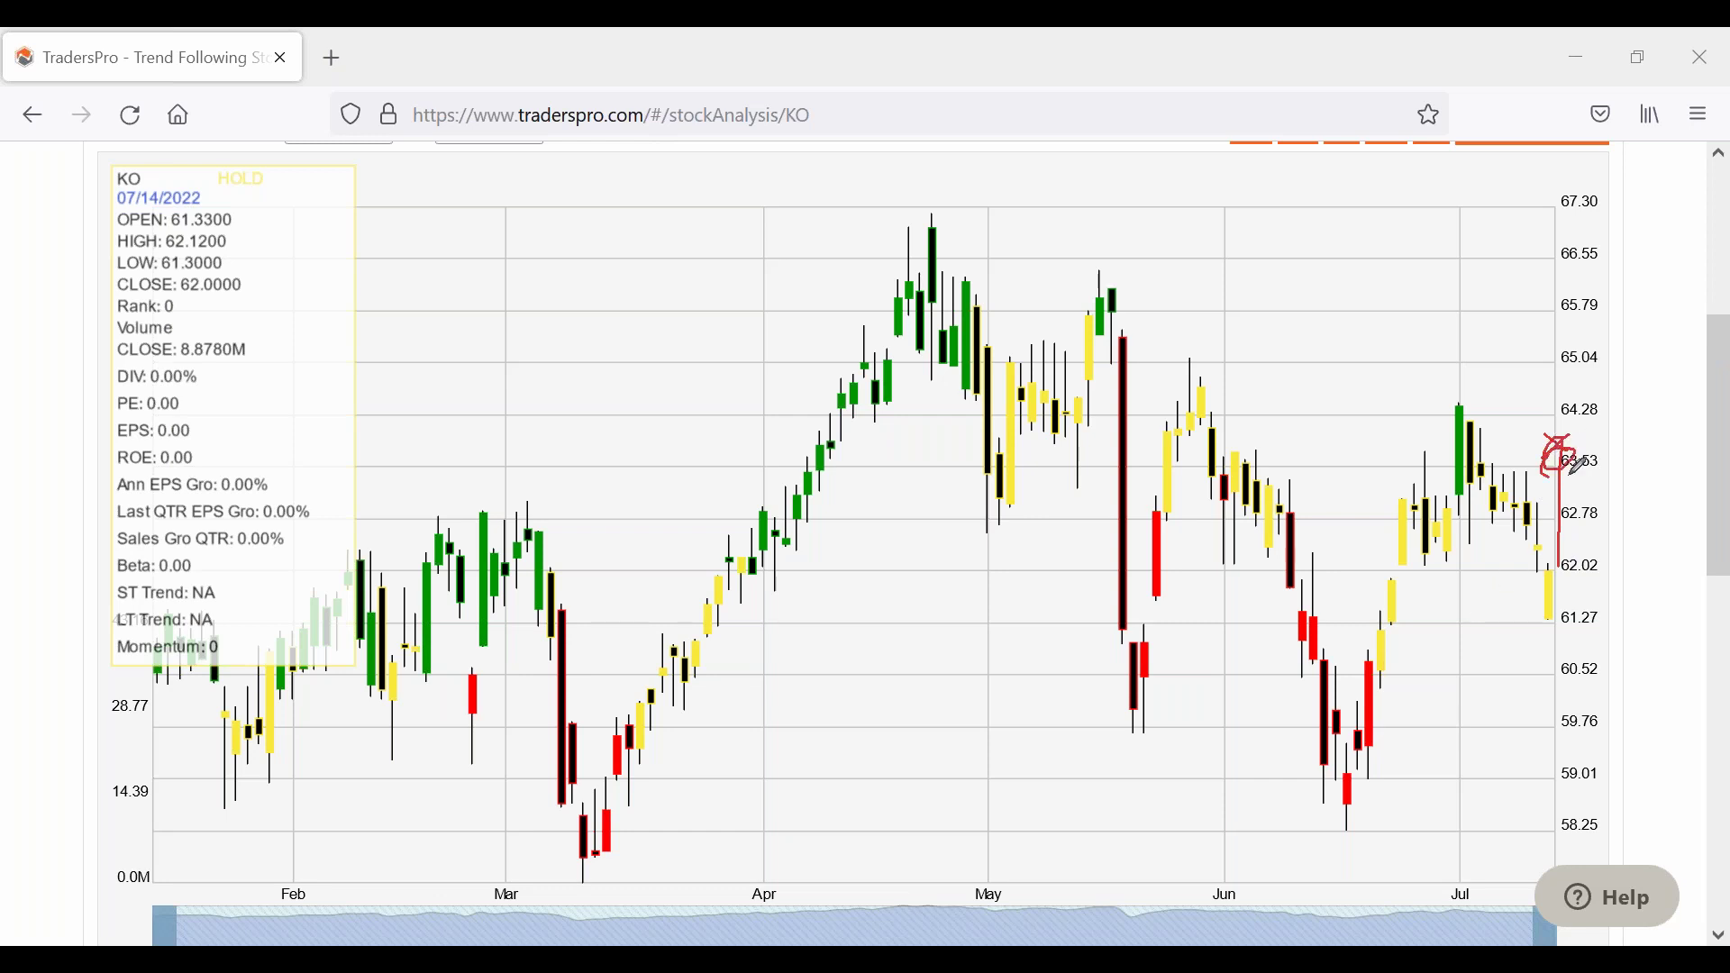
pyautogui.moveTo(1573, 467); pyautogui.dragTo(1568, 455)
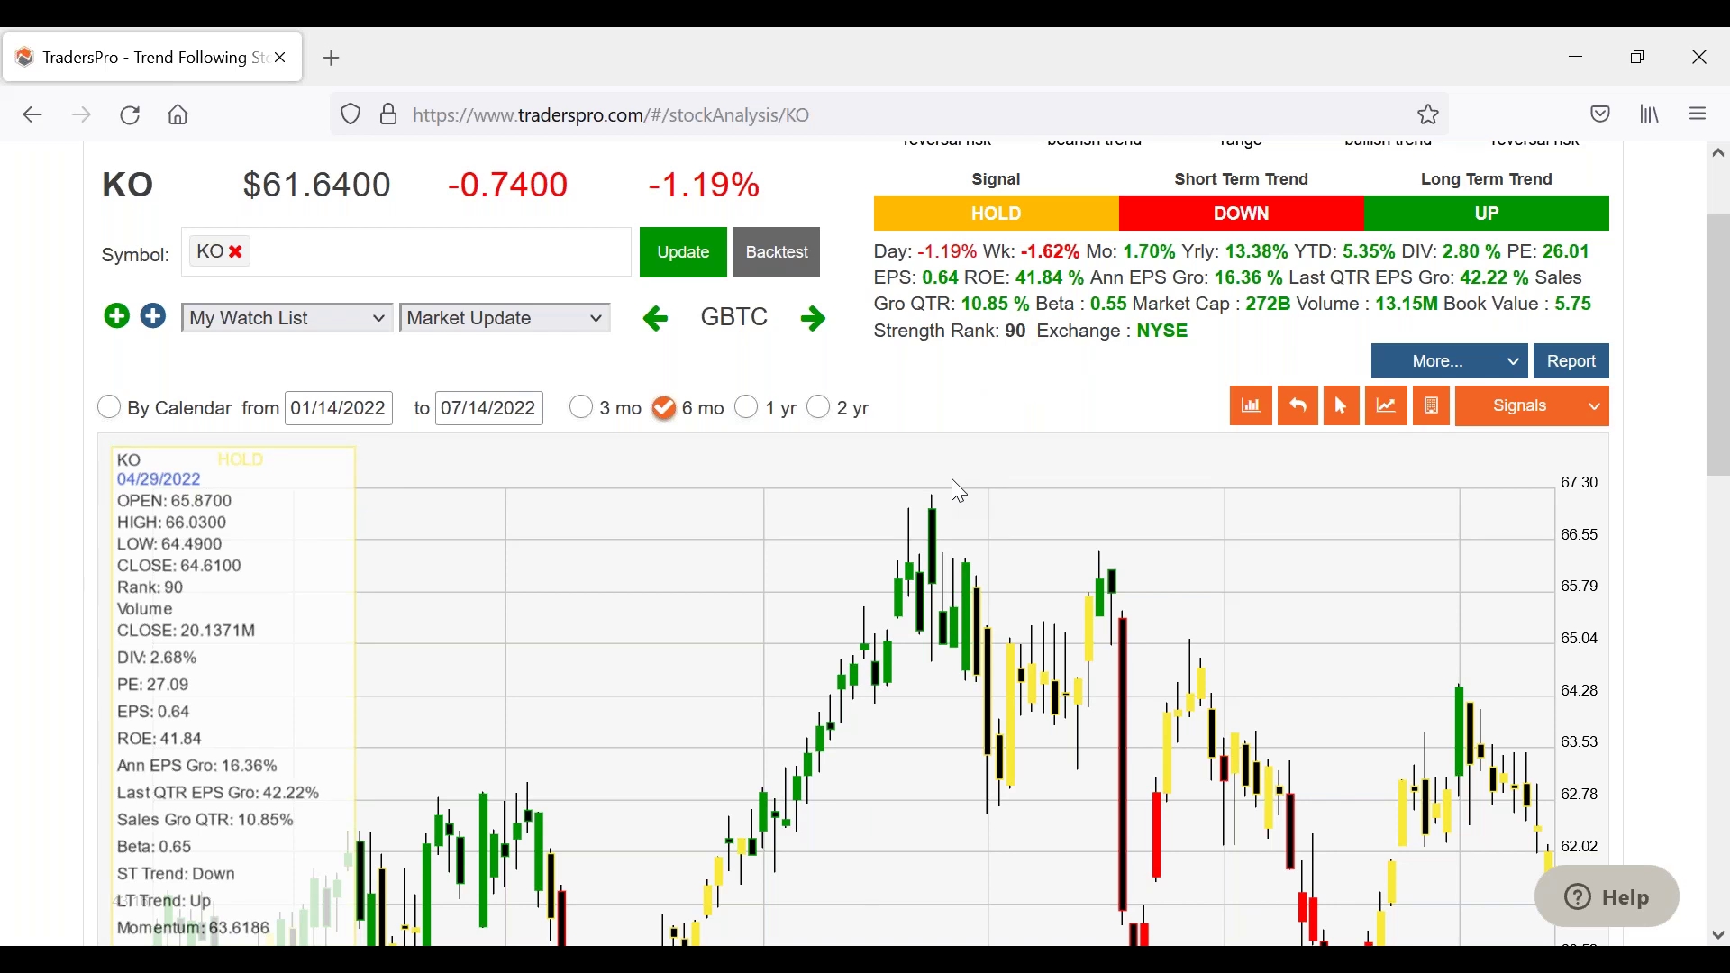
# Switch KO's chart style back to Candlesticks
pyautogui.click(1510, 430)
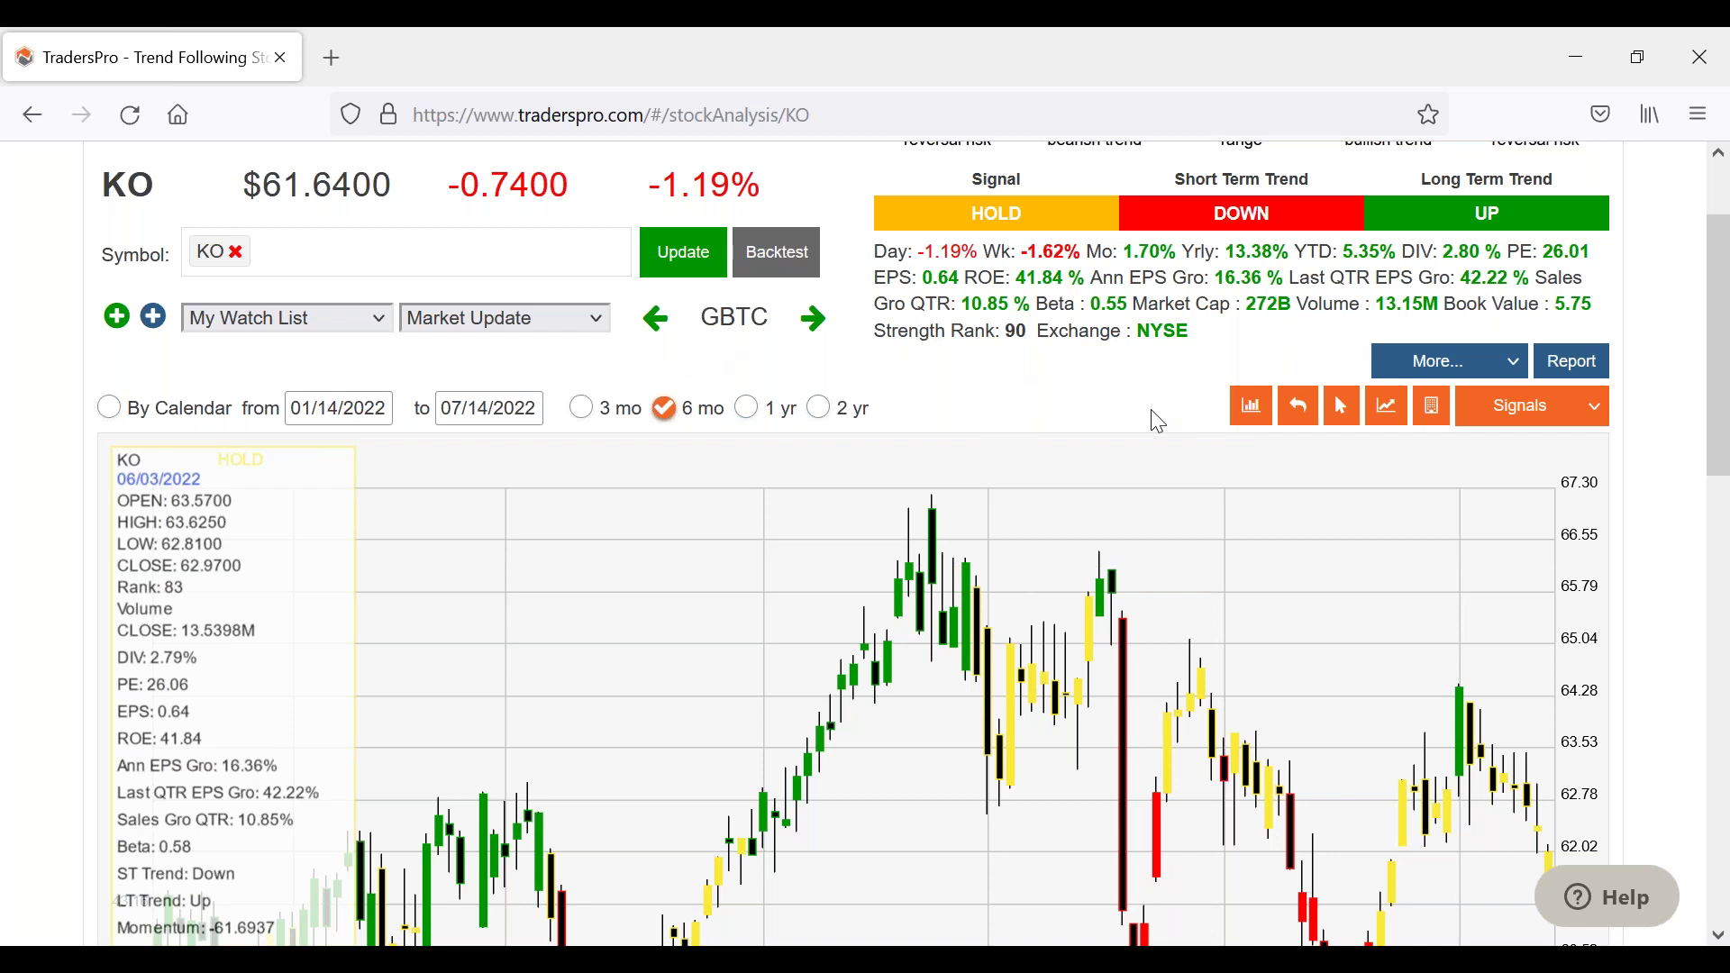
pyautogui.click(1506, 410)
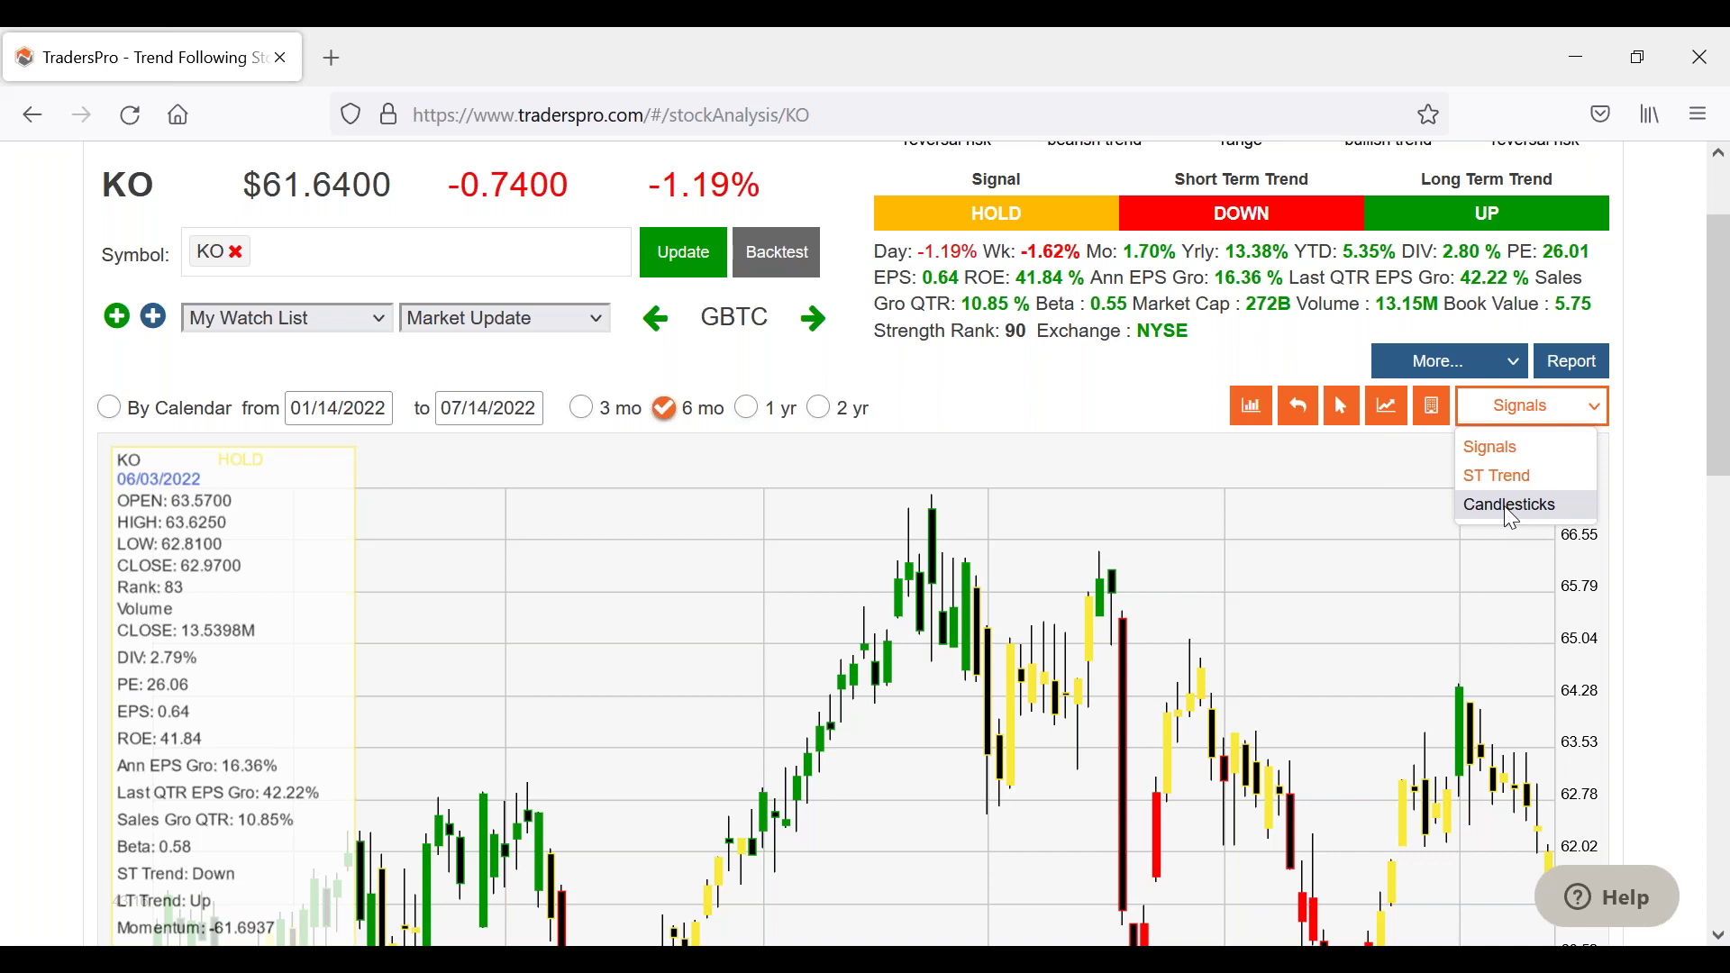
pyautogui.click(1512, 506)
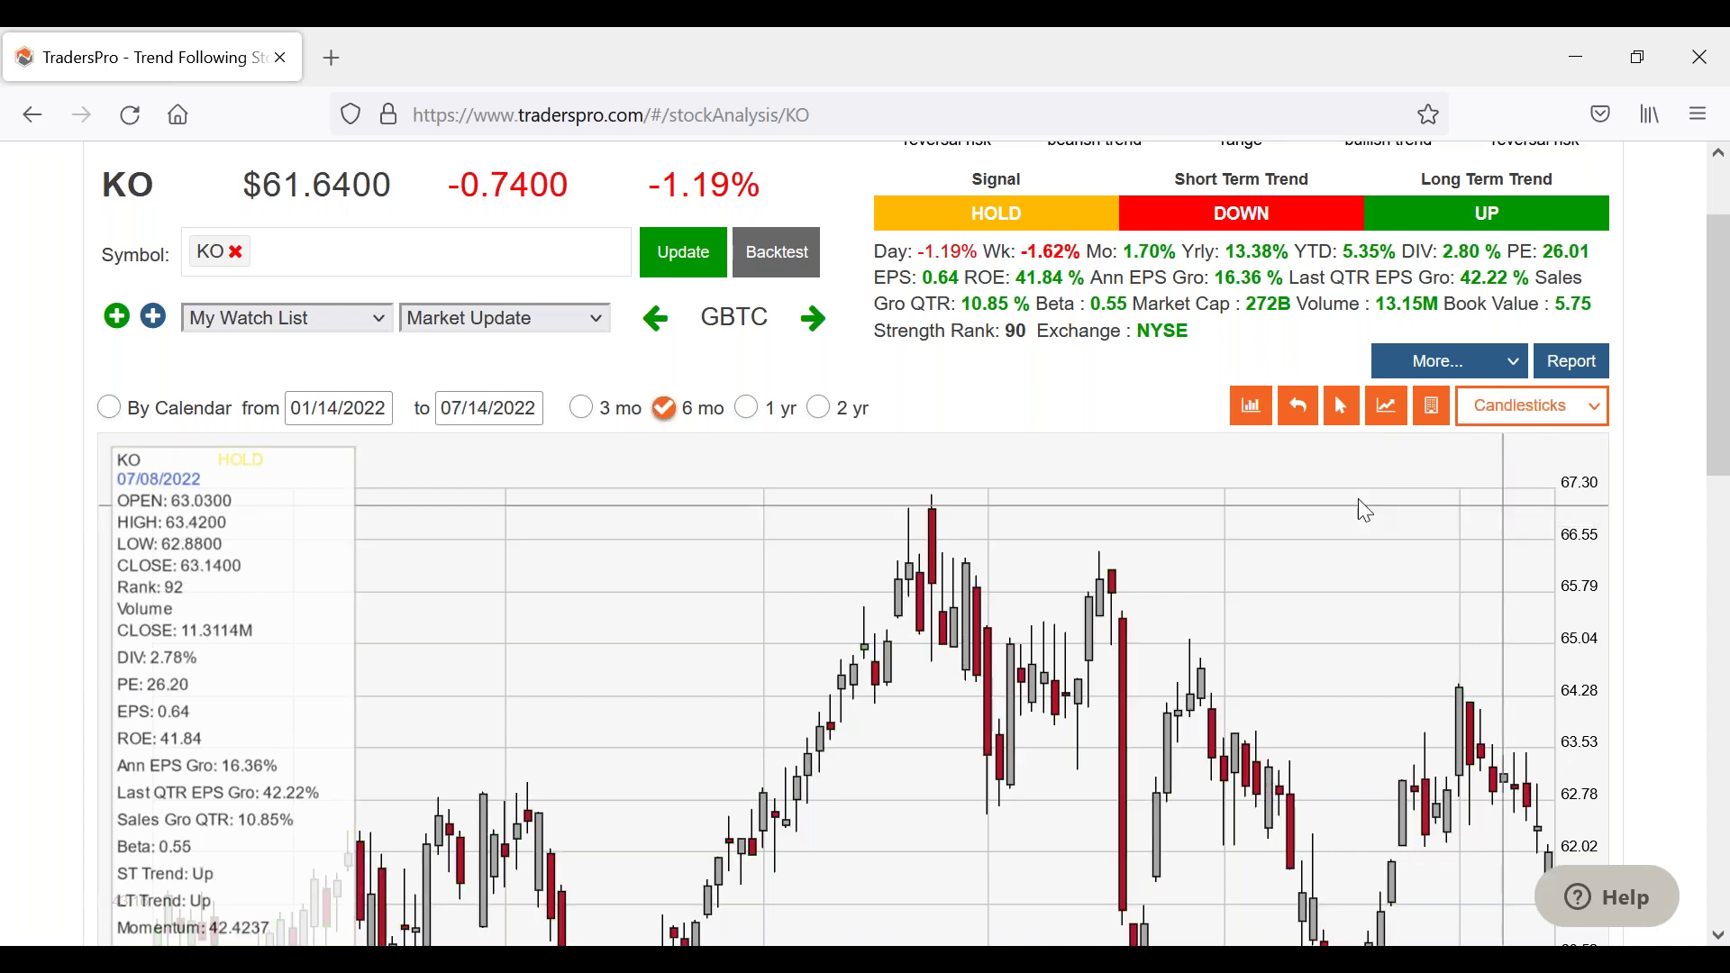
# Open the analysis of SPY and draw an upward mark beside its latest candle
pyautogui.write('SPY')
pyautogui.press('Return')
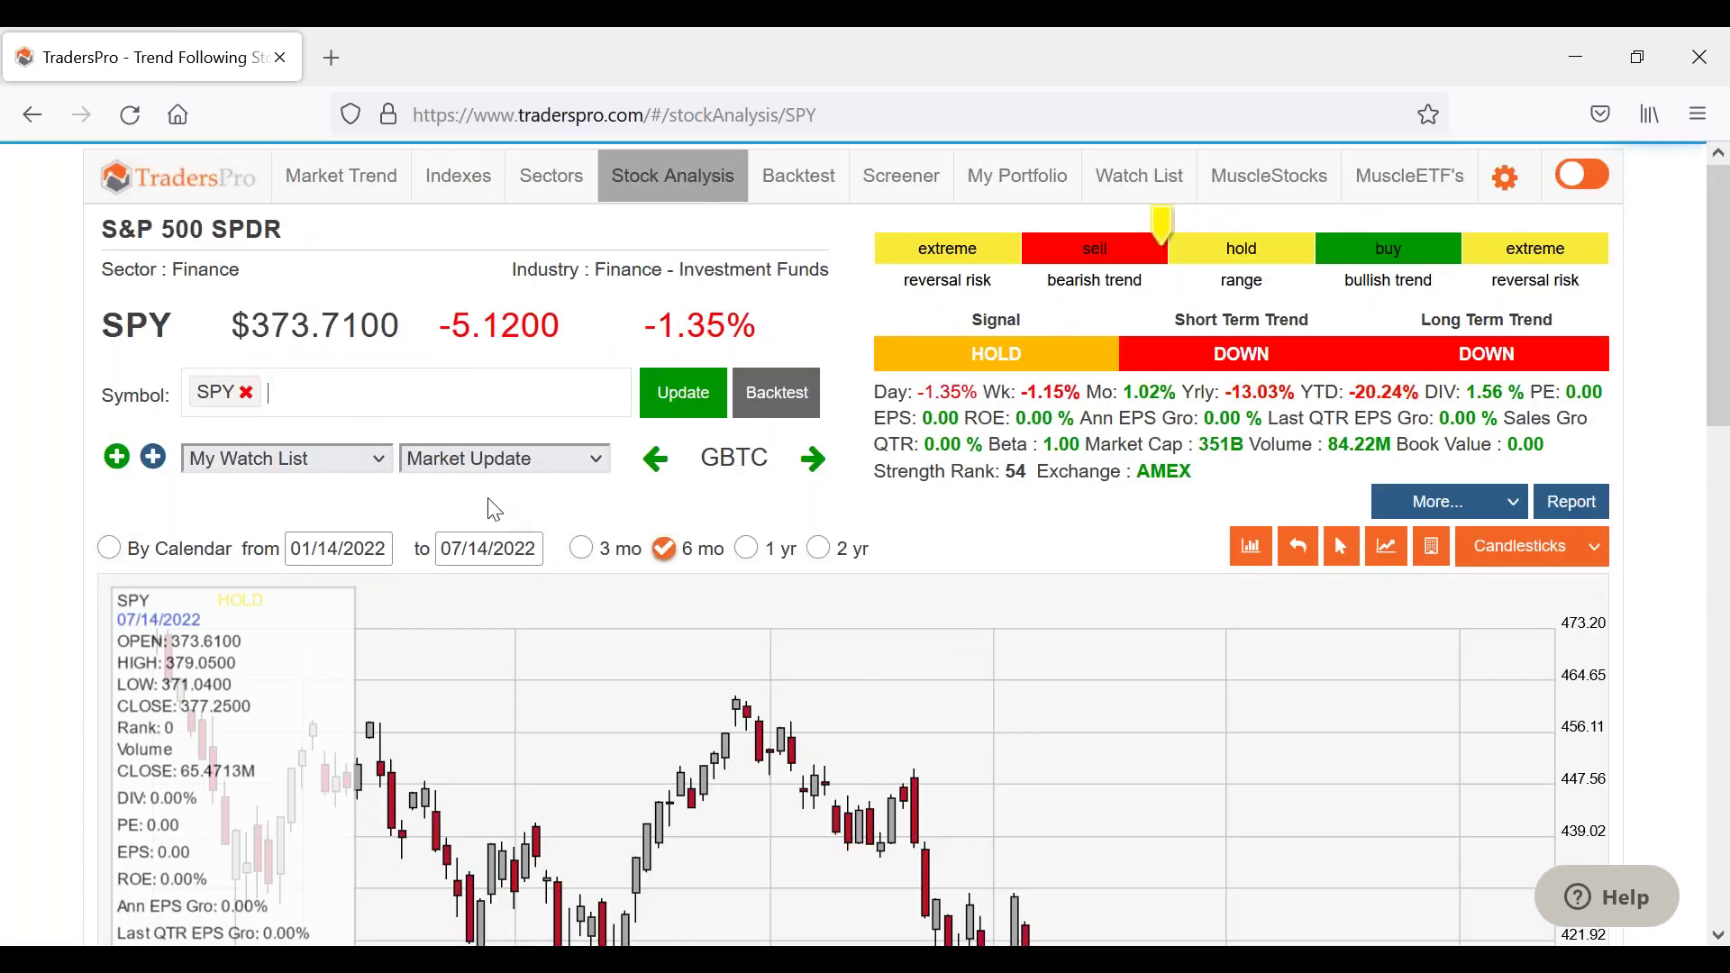
pyautogui.scroll(-3, 672, 466)
pyautogui.scroll(-3, 678, 463)
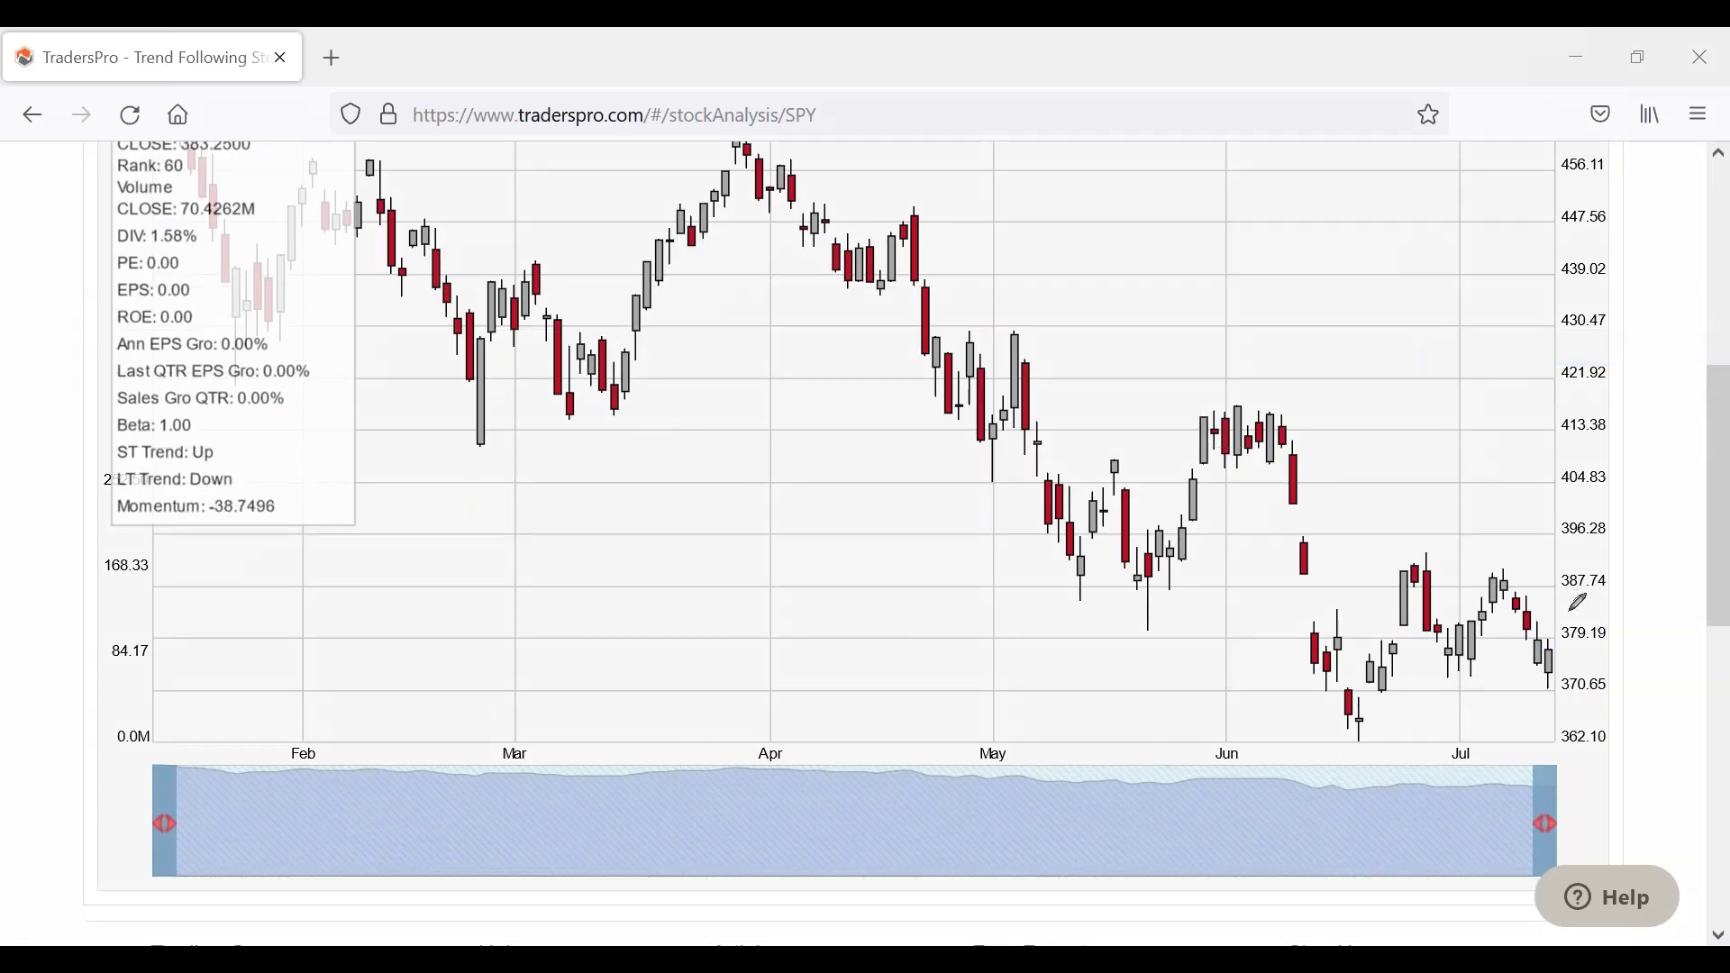
pyautogui.moveTo(1564, 642)
pyautogui.mouseDown()
pyautogui.moveTo(1532, 657)
pyautogui.moveTo(1575, 647)
pyautogui.moveTo(1568, 577)
pyautogui.moveTo(1560, 610)
pyautogui.moveTo(1569, 591)
pyautogui.mouseUp()
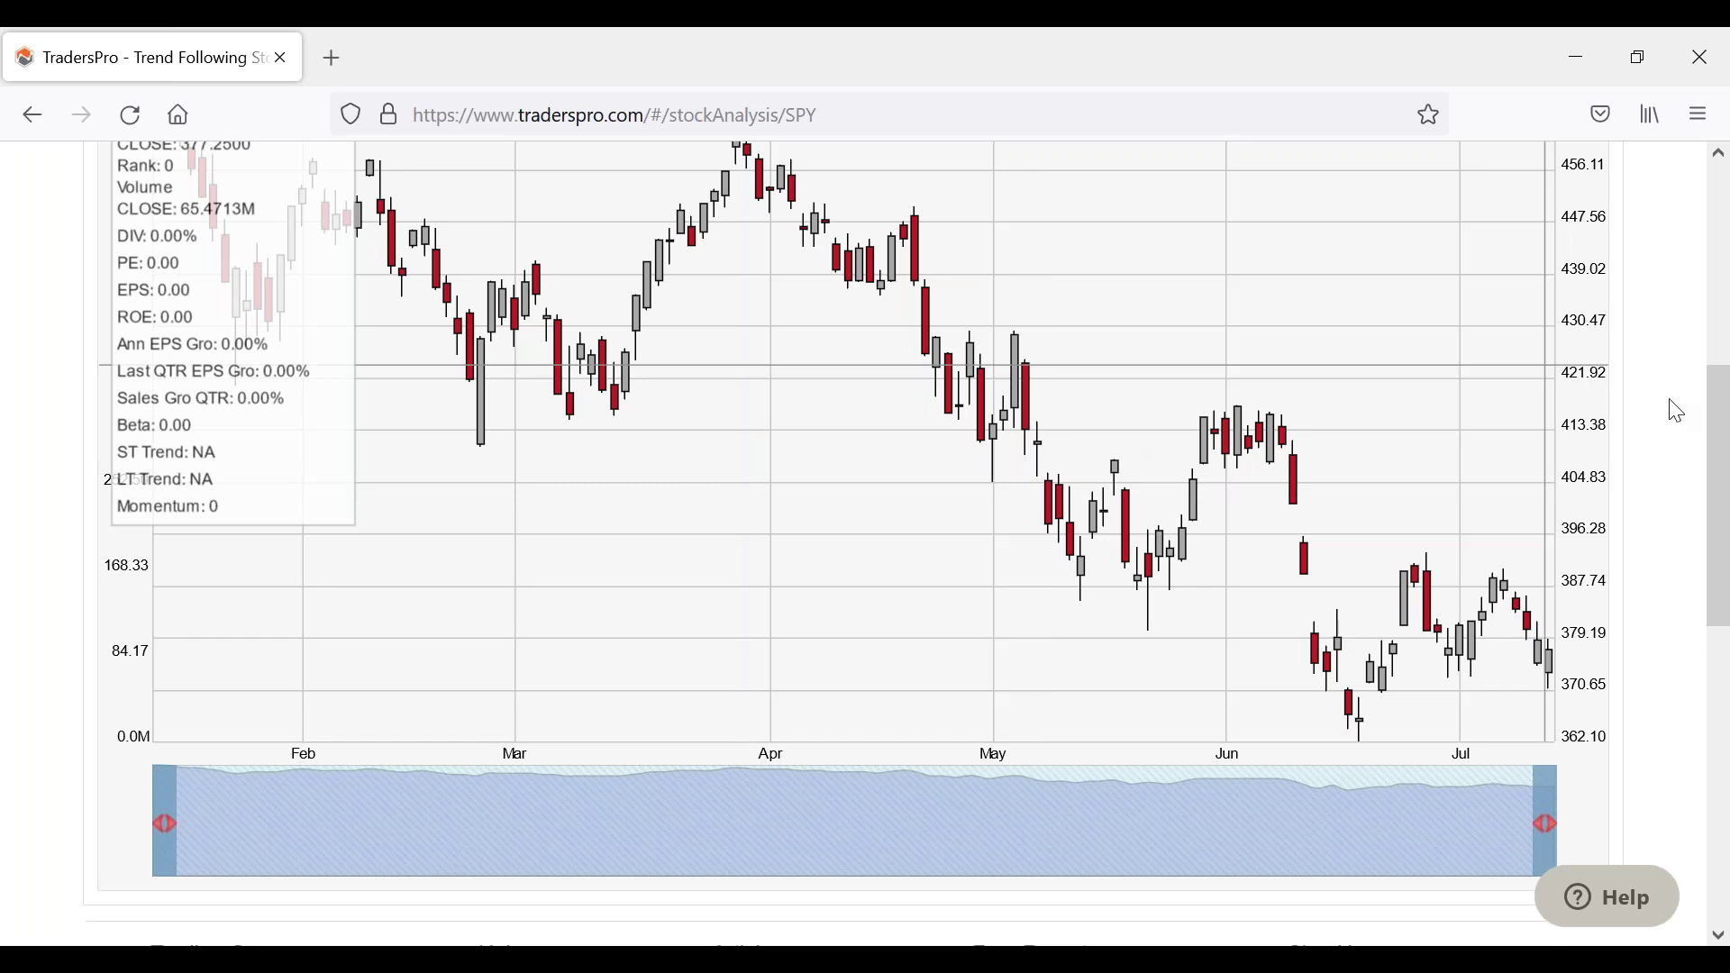
# Trace SPY's June drop and its rebound to the late-June high, and circle the price gap during the decline
pyautogui.moveTo(1280, 442); pyautogui.dragTo(1295, 531)
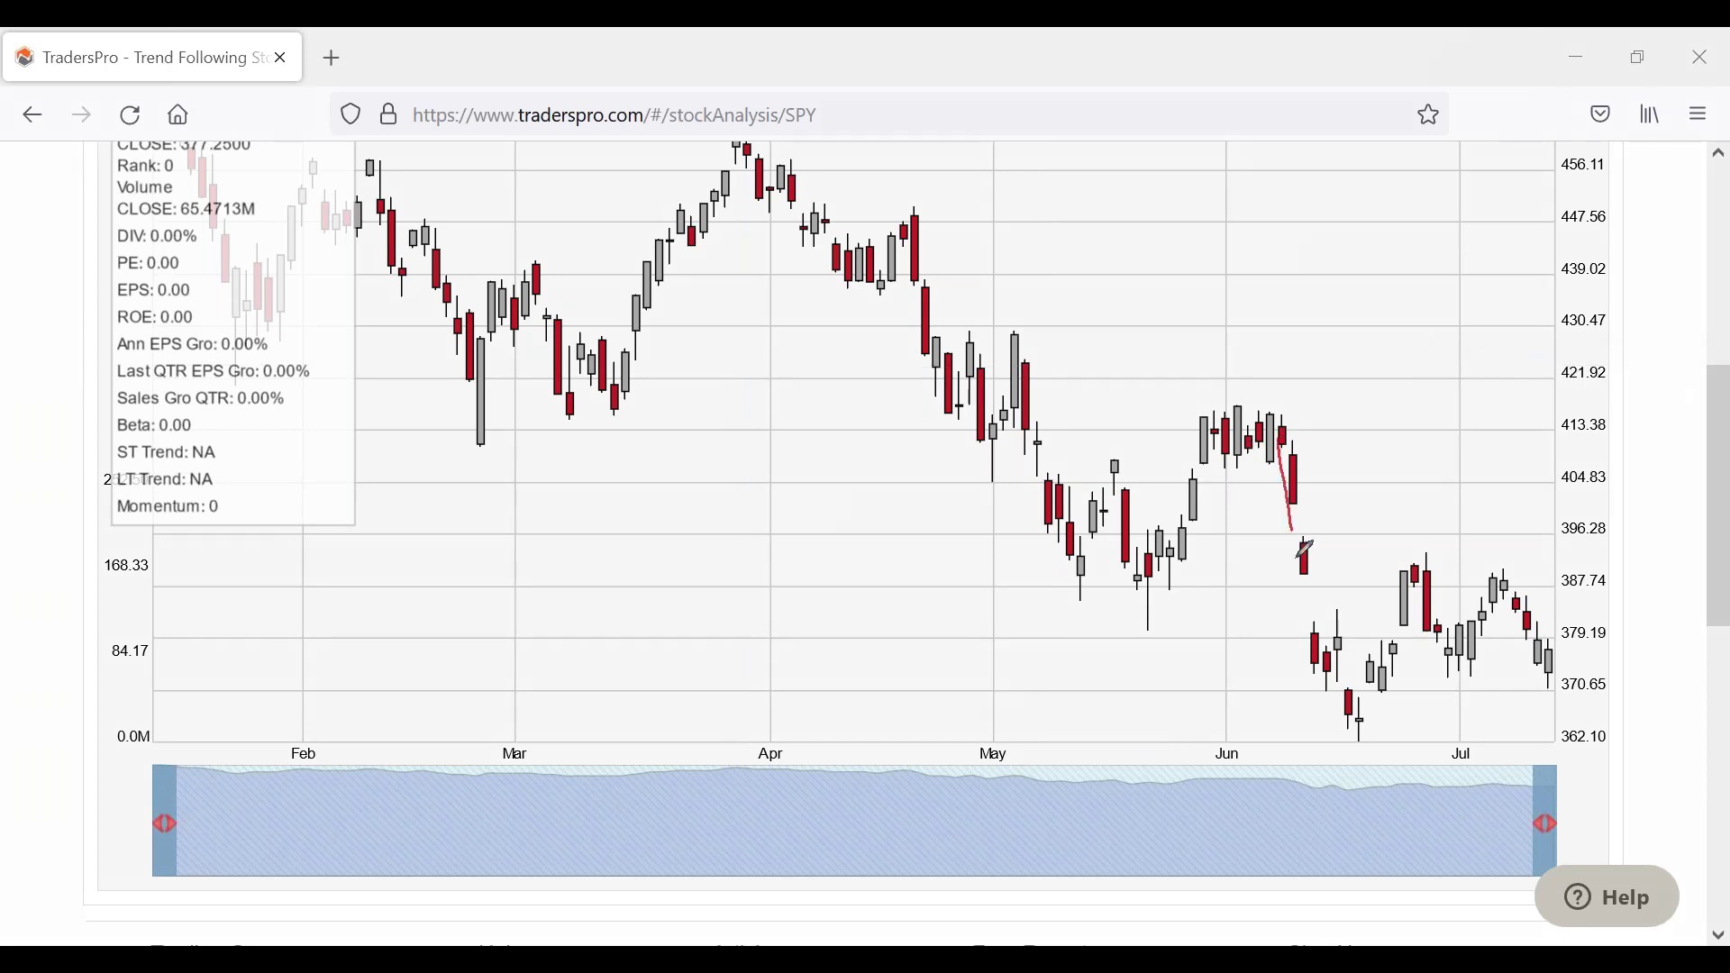
pyautogui.moveTo(1298, 556); pyautogui.dragTo(1317, 624)
pyautogui.moveTo(1333, 637)
pyautogui.mouseDown()
pyautogui.moveTo(1362, 712)
pyautogui.moveTo(1428, 568)
pyautogui.mouseUp()
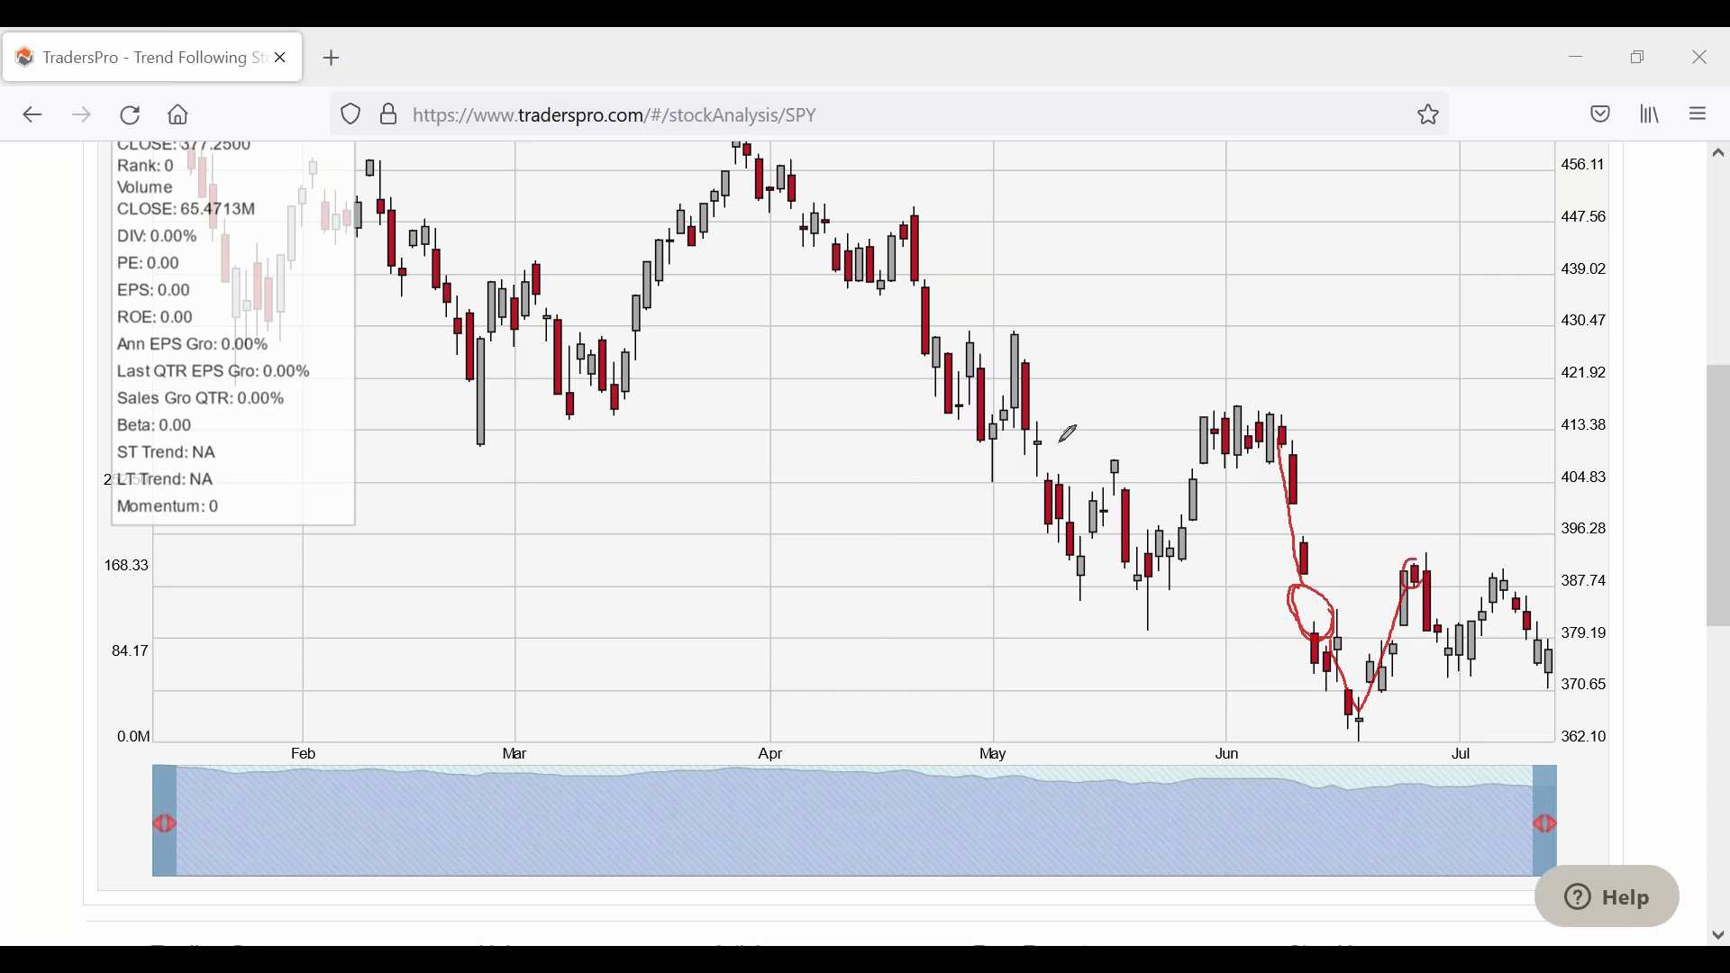
# Mark SPY's March rally and peak, circle the bullish-side extreme reversal risk rating, and clear the annotations
pyautogui.moveTo(645, 310)
pyautogui.mouseDown()
pyautogui.moveTo(732, 160)
pyautogui.moveTo(725, 130)
pyautogui.moveTo(774, 142)
pyautogui.mouseUp()
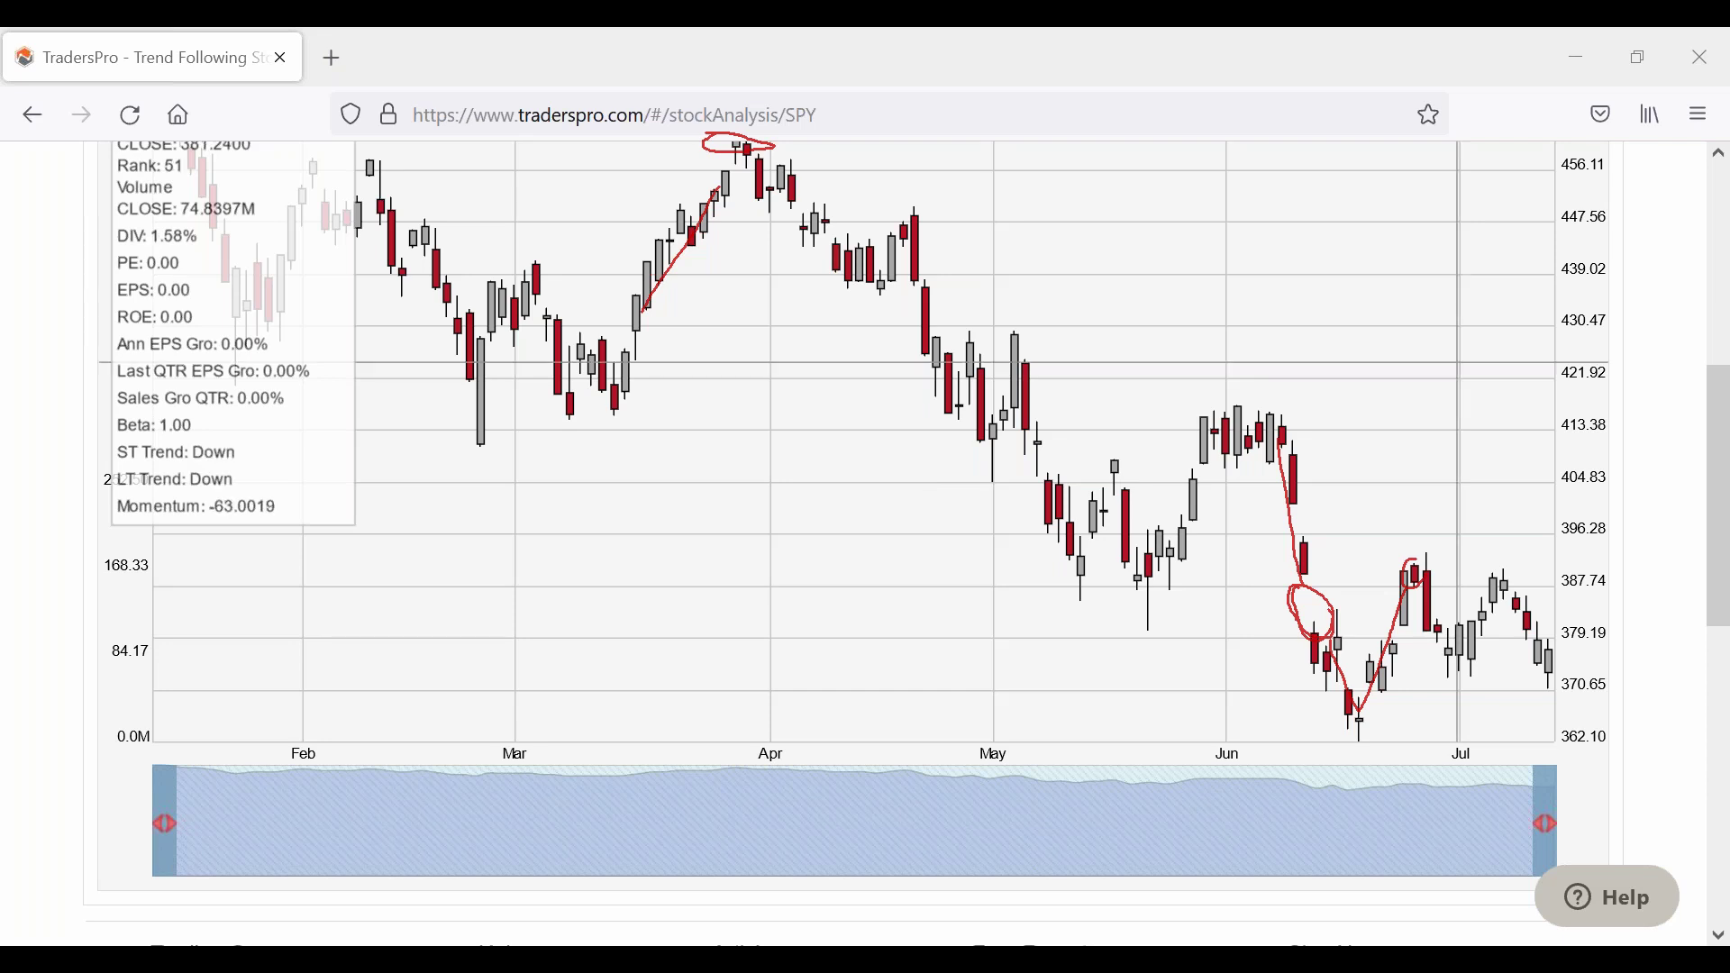
pyautogui.scroll(6, 1432, 388)
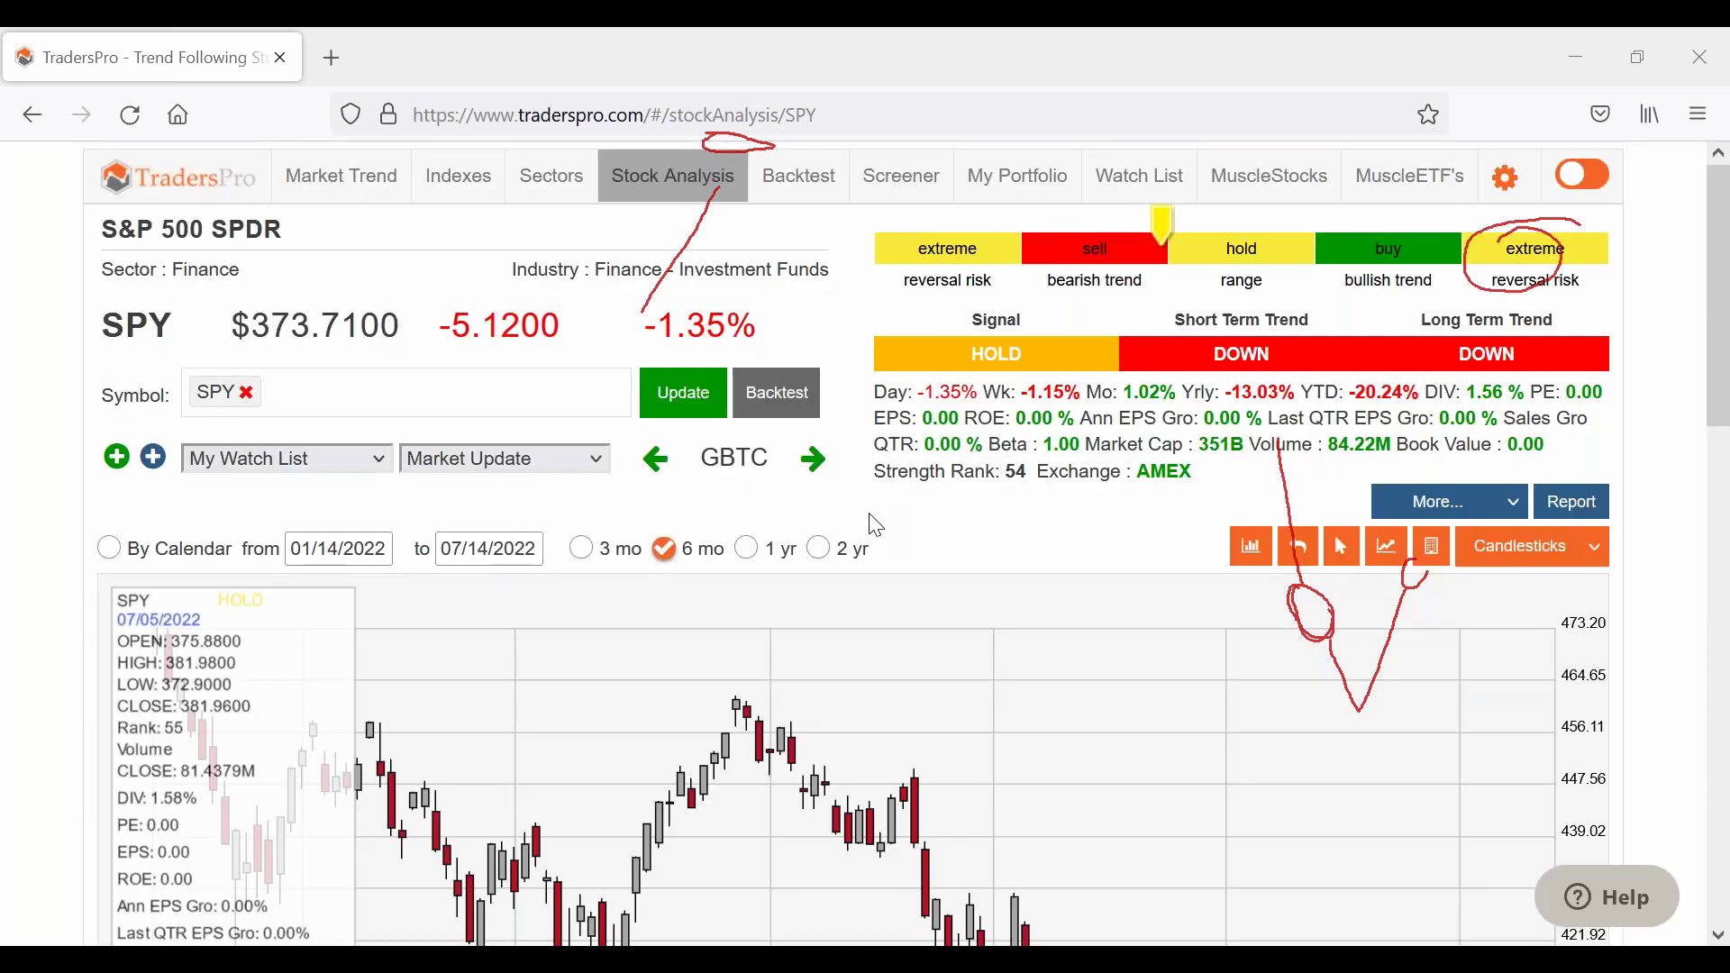
pyautogui.press('Escape')
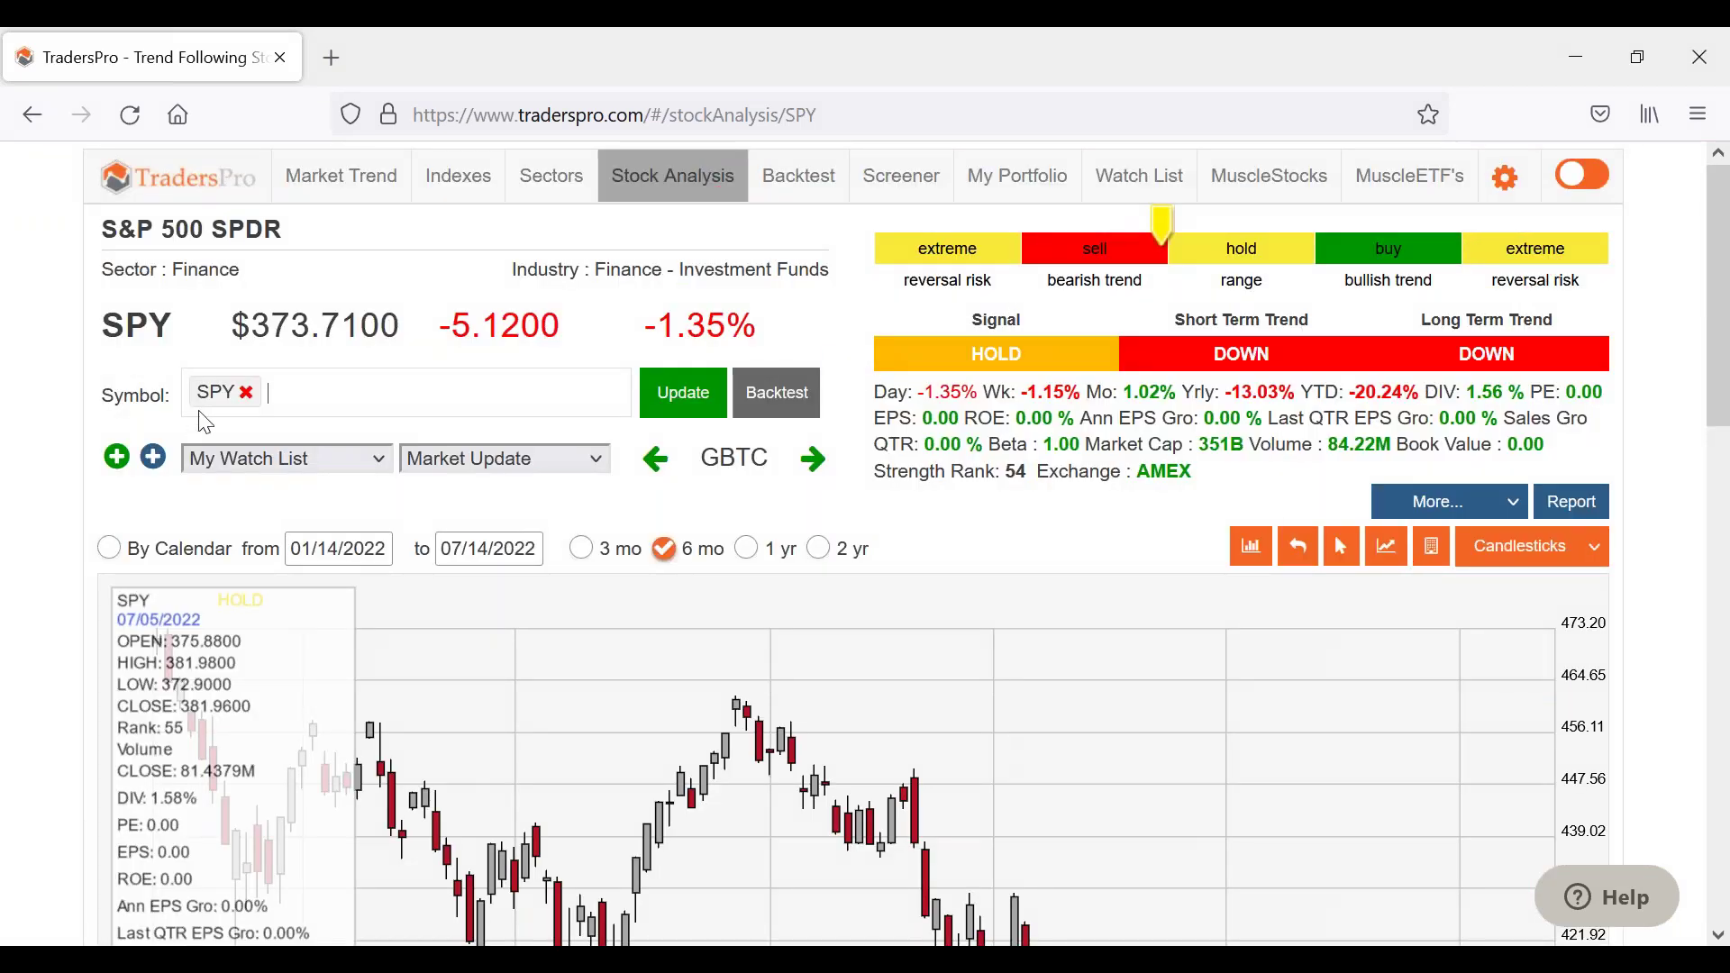
# Replace SPY with UUP and open the dollar index fund's analysis
pyautogui.click(246, 393)
pyautogui.write('UUP')
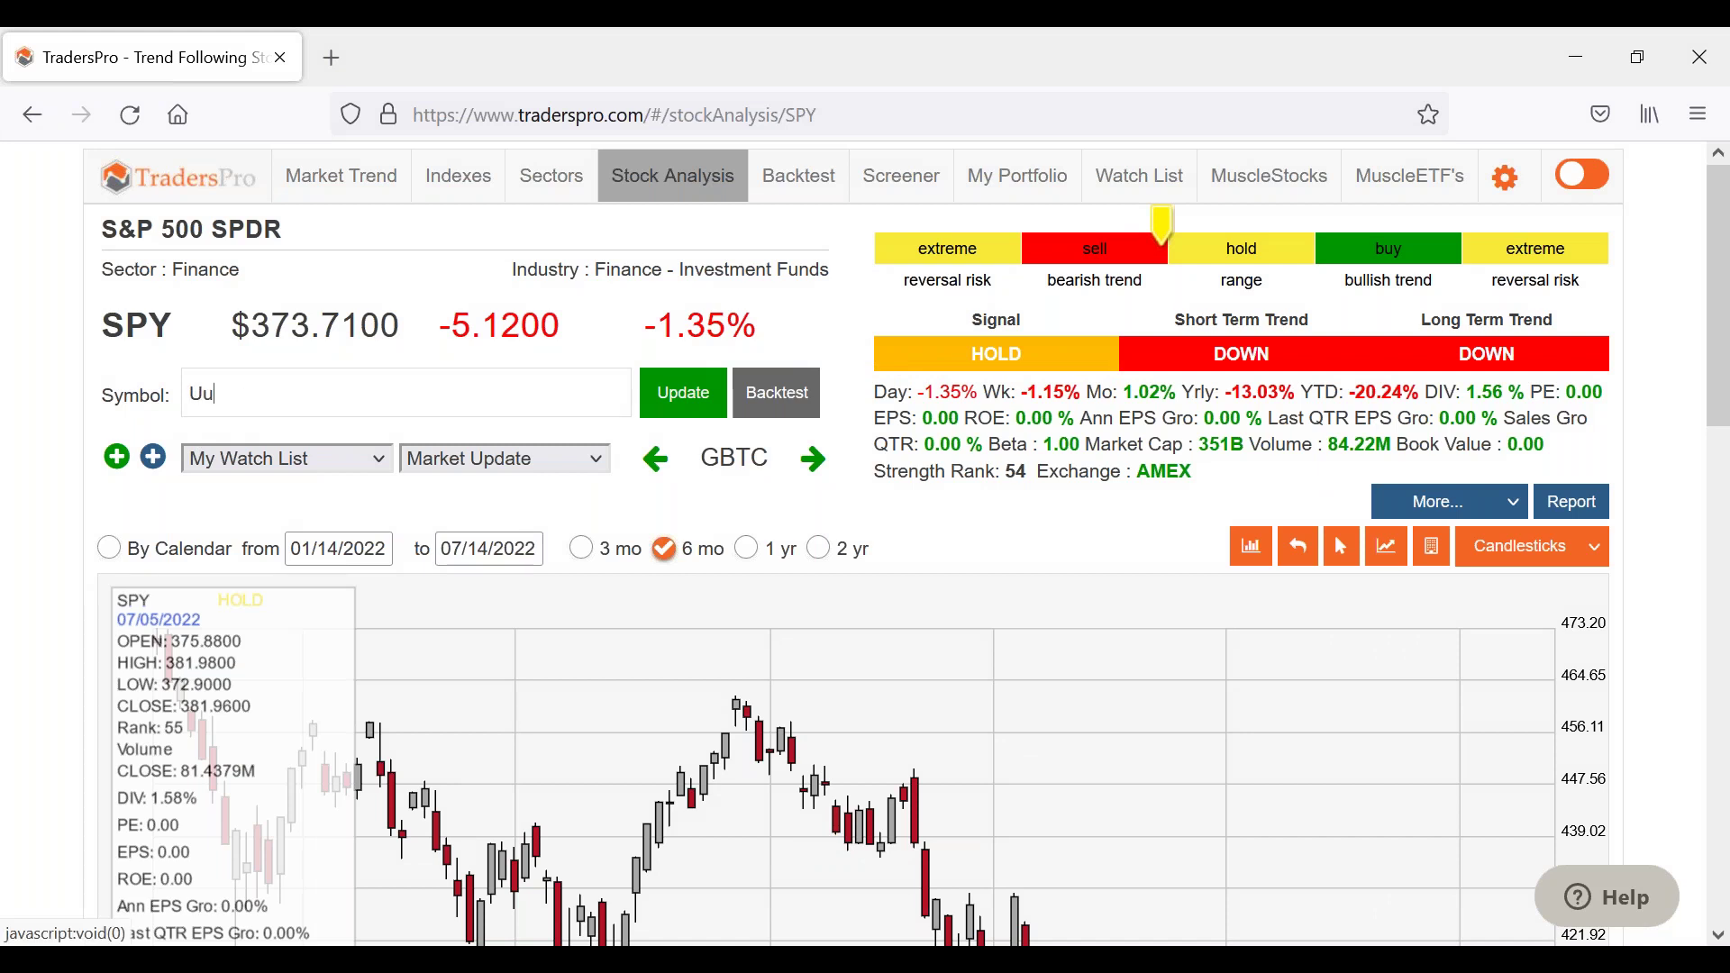
pyautogui.press('Return')
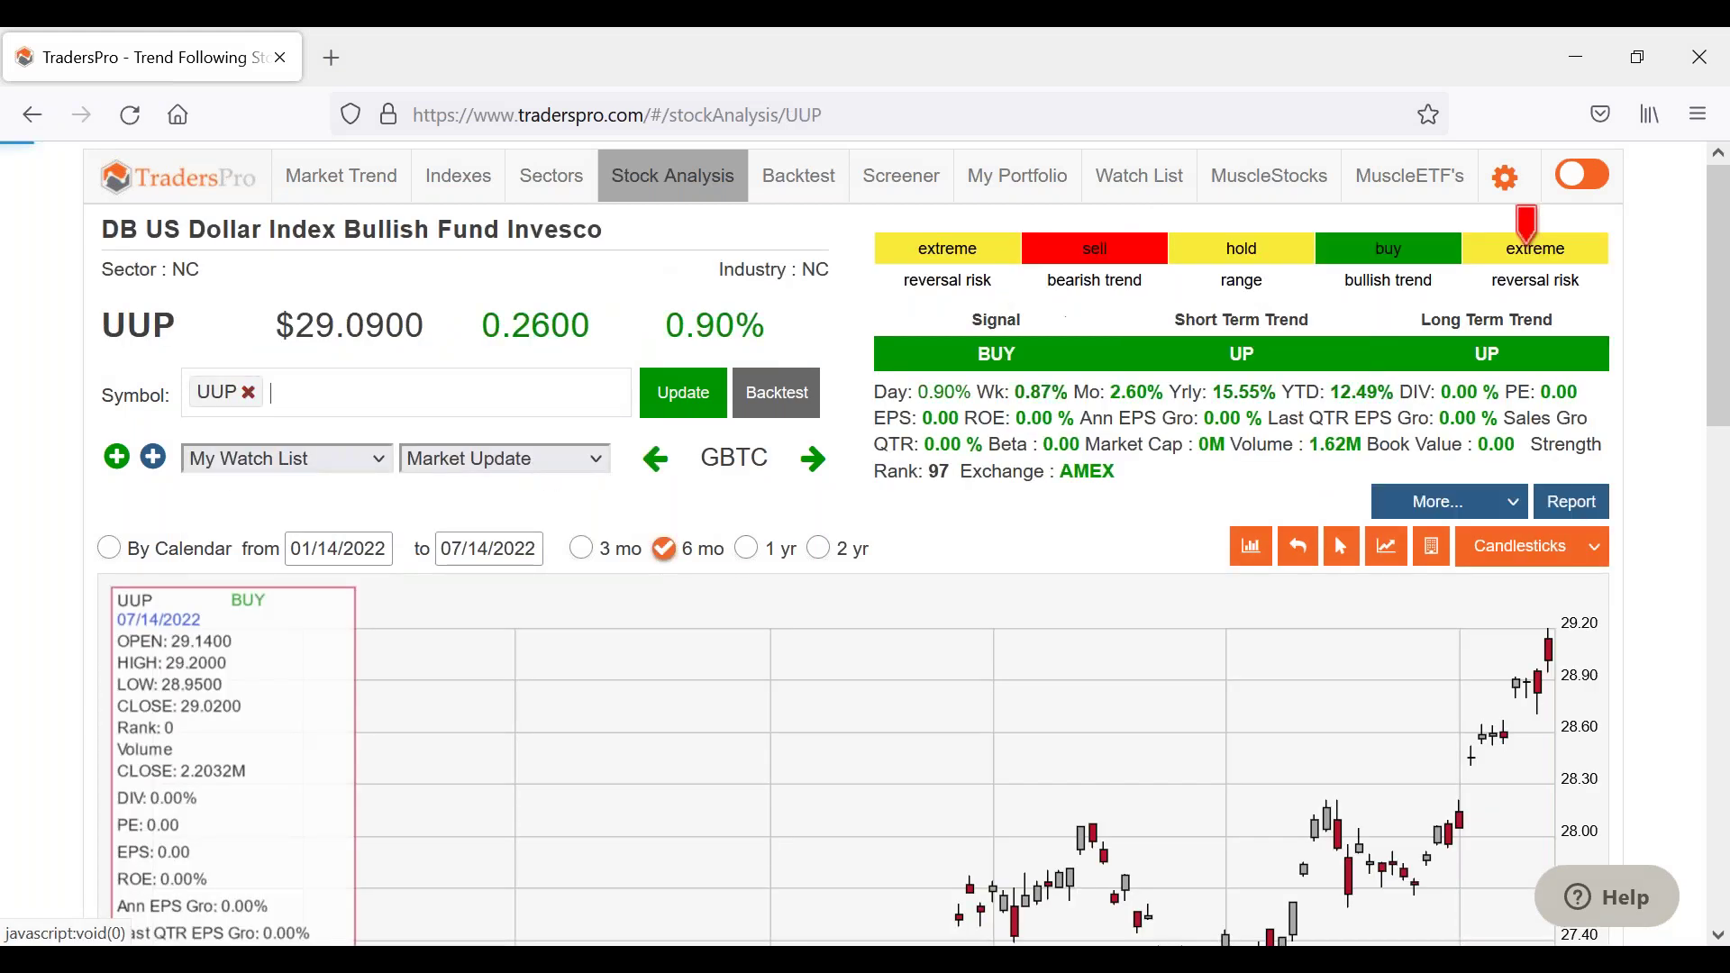